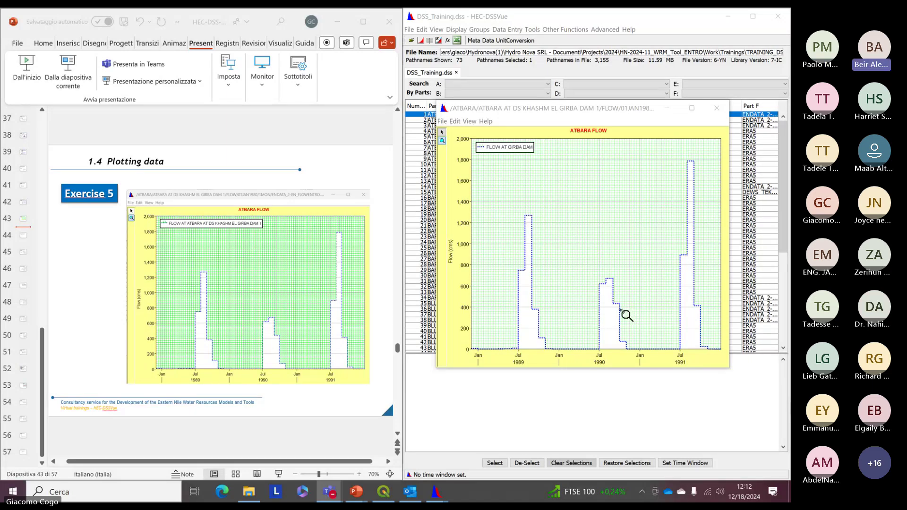
Step: Close the ATBARA FLOW plot window and switch to PowerPoint to show slide 44 on tabulating data
key(XF86AudioRaiseVolume)
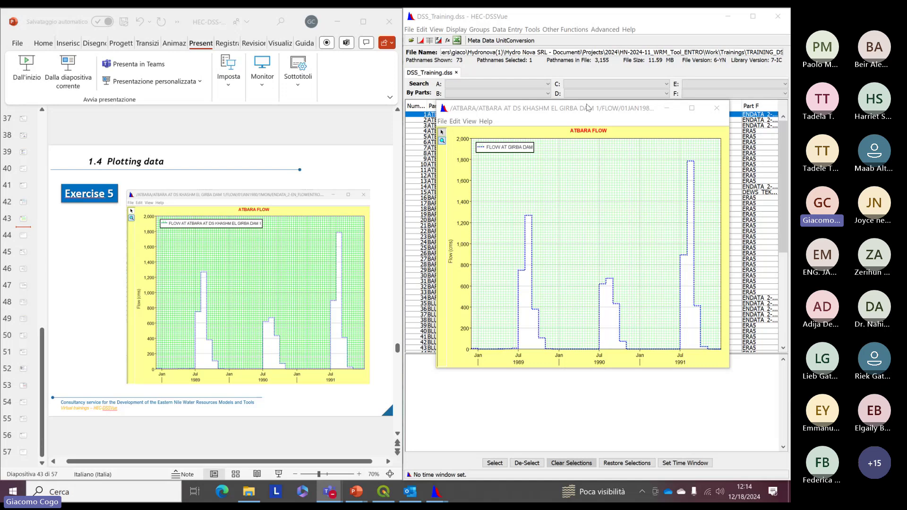
drag(587, 108, 581, 181)
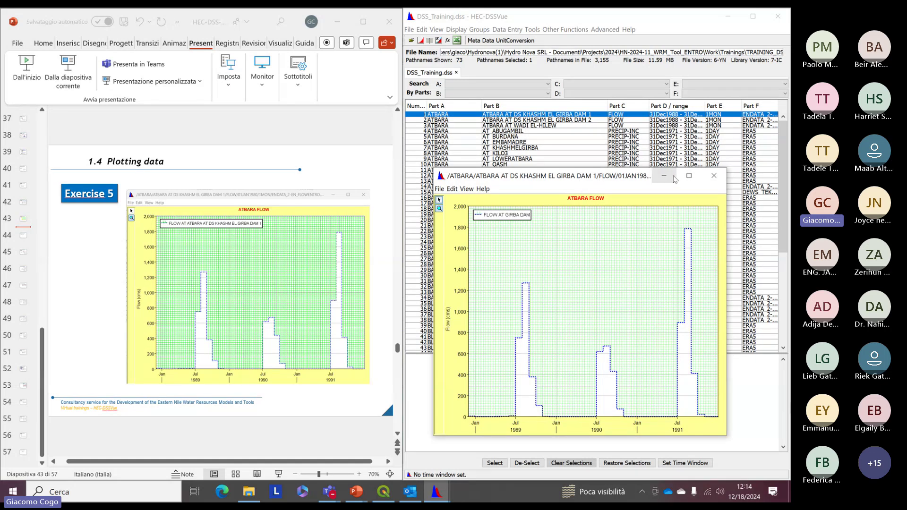
click(714, 176)
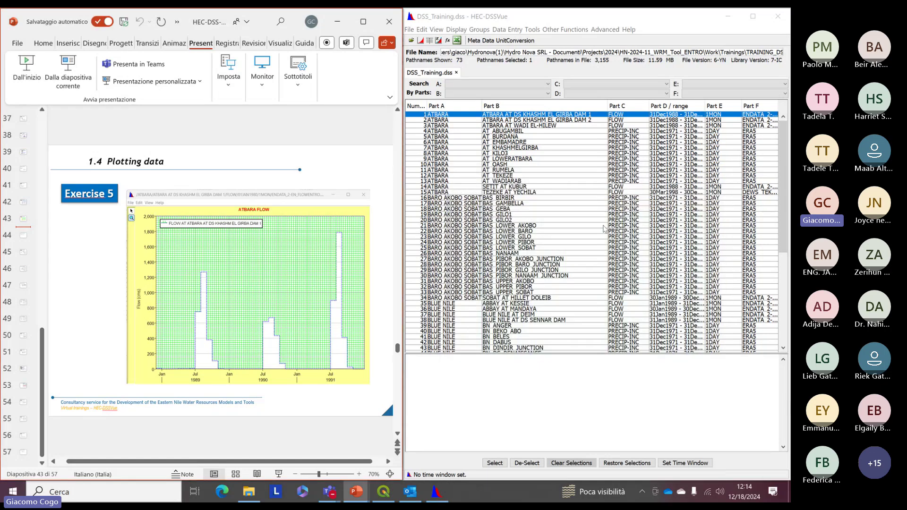
click(24, 237)
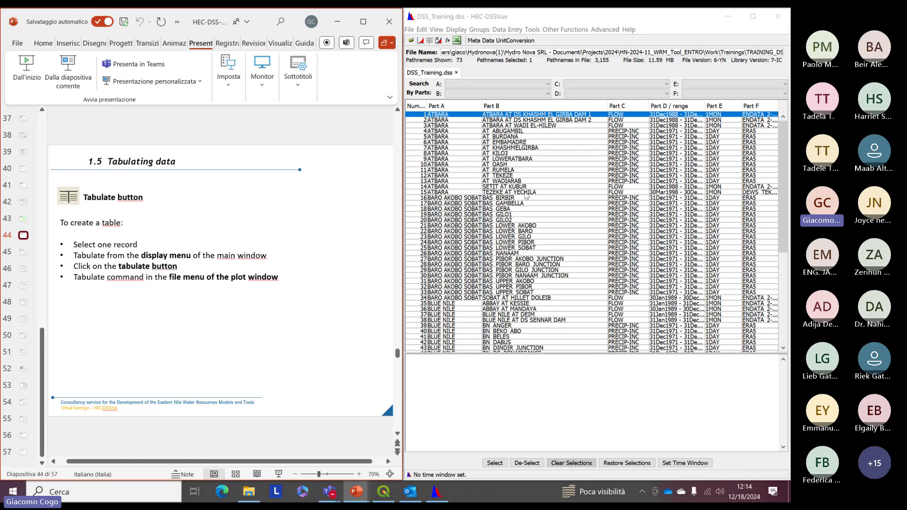
Step: In HEC-DSSVue, tabulate the selected flow record ATBARA AT DS KHASHM EL GIRBA DAM 1
click(504, 137)
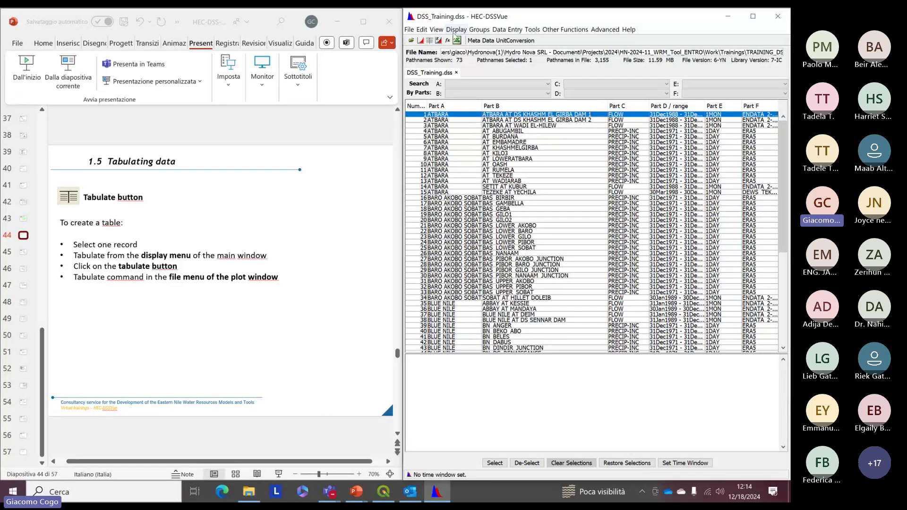
click(453, 32)
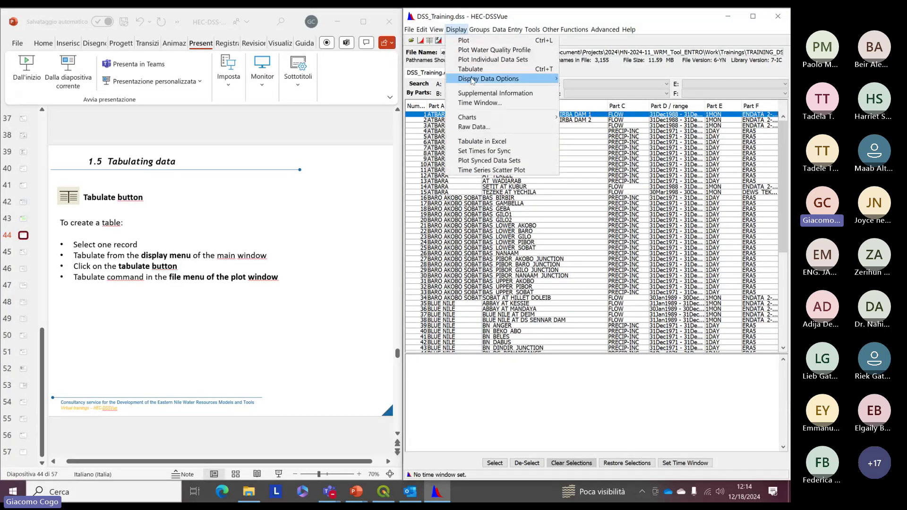
mouse_move(471, 79)
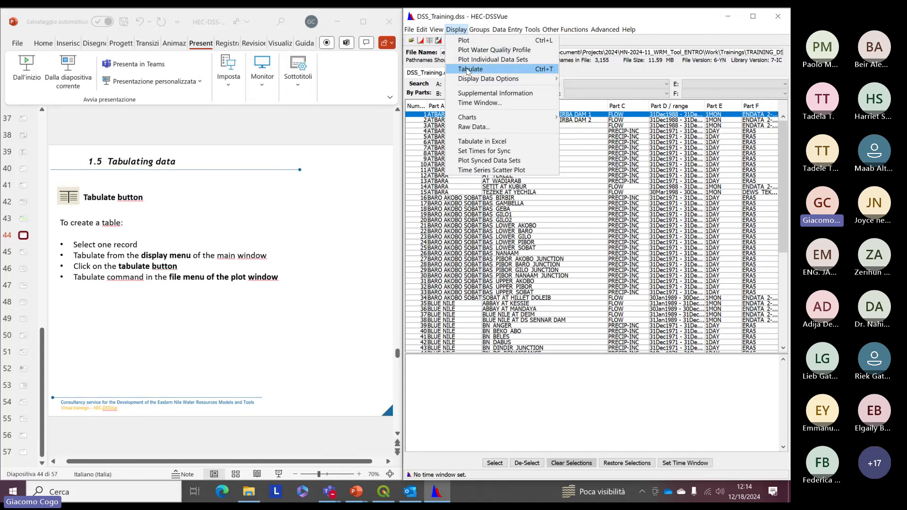
click(471, 70)
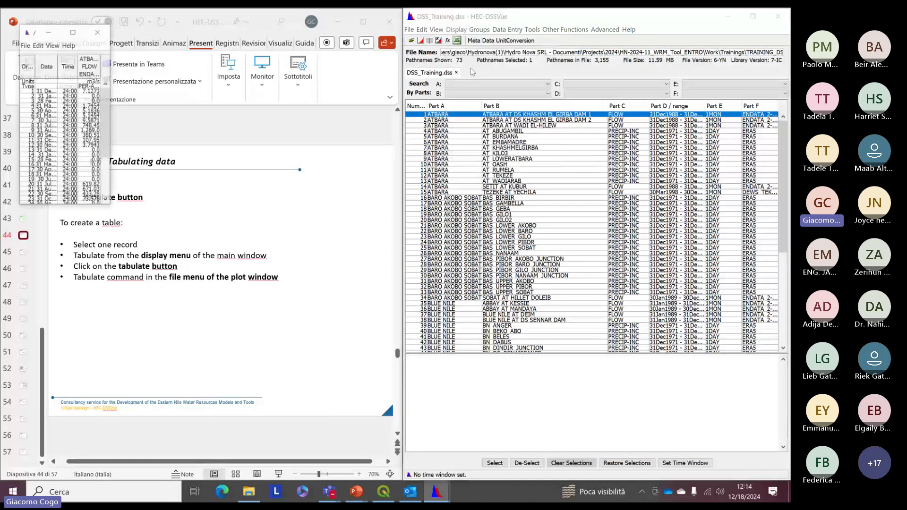
click(27, 32)
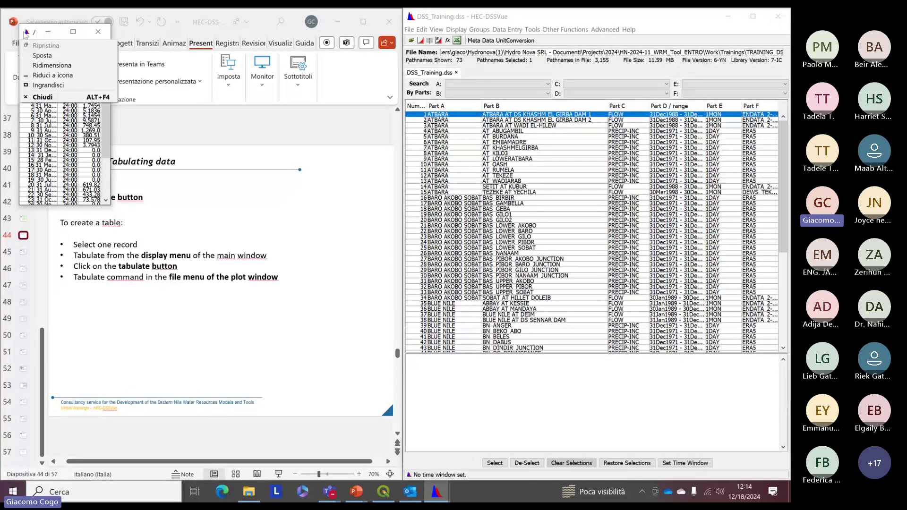
click(34, 38)
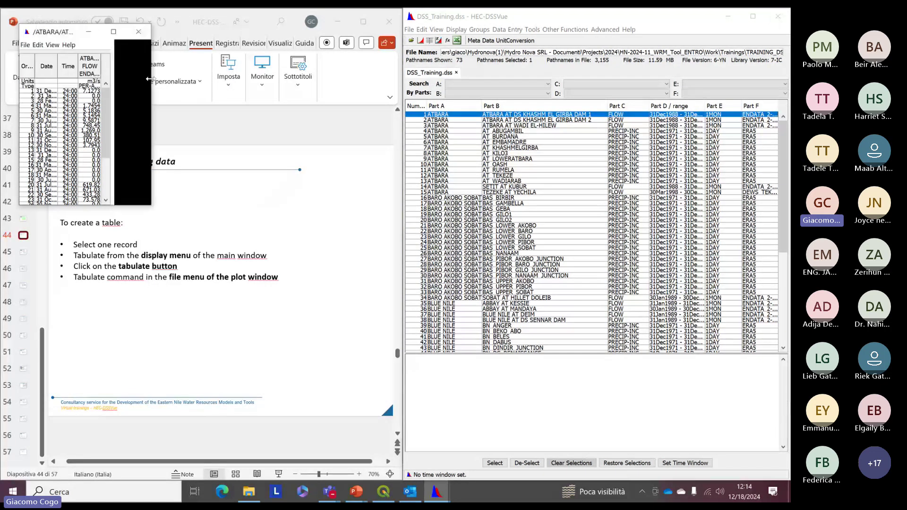
Step: Place the flow table over the record list, enlarged to show all its rows, and close it after reading
drag(72, 39, 565, 185)
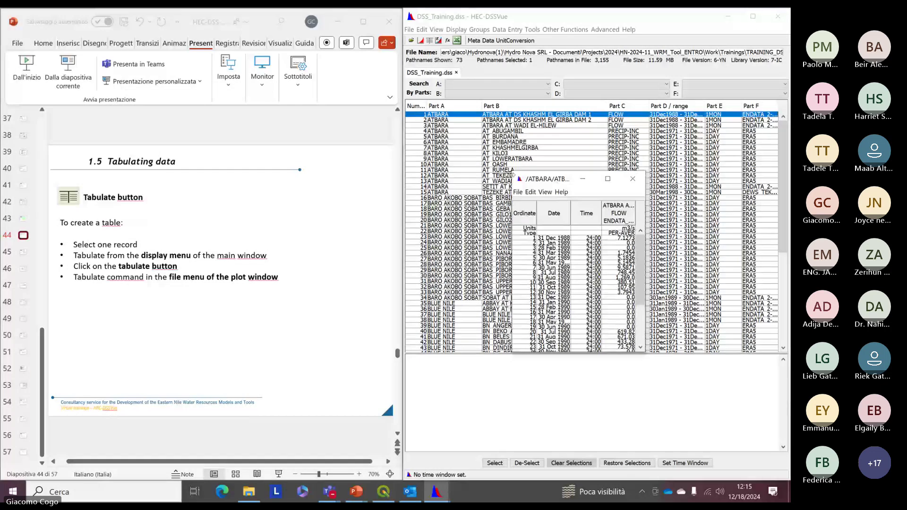
drag(513, 173, 440, 83)
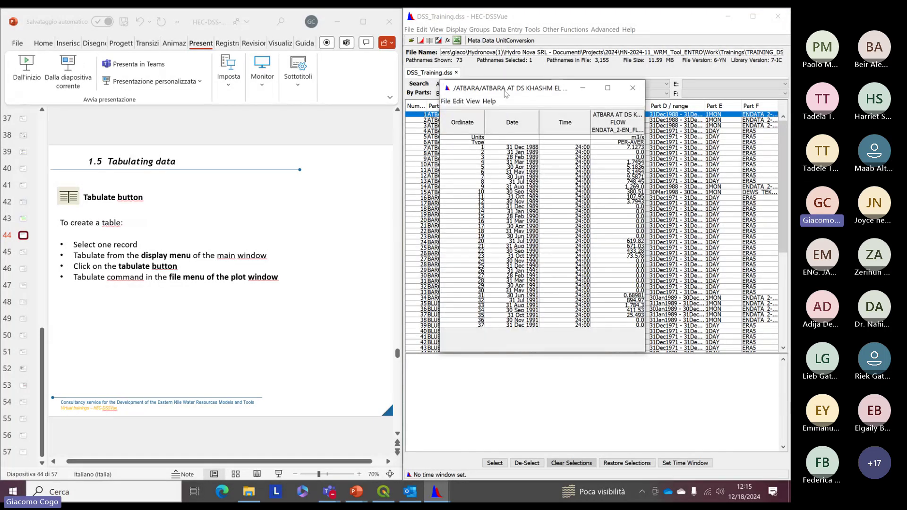
drag(505, 91, 517, 86)
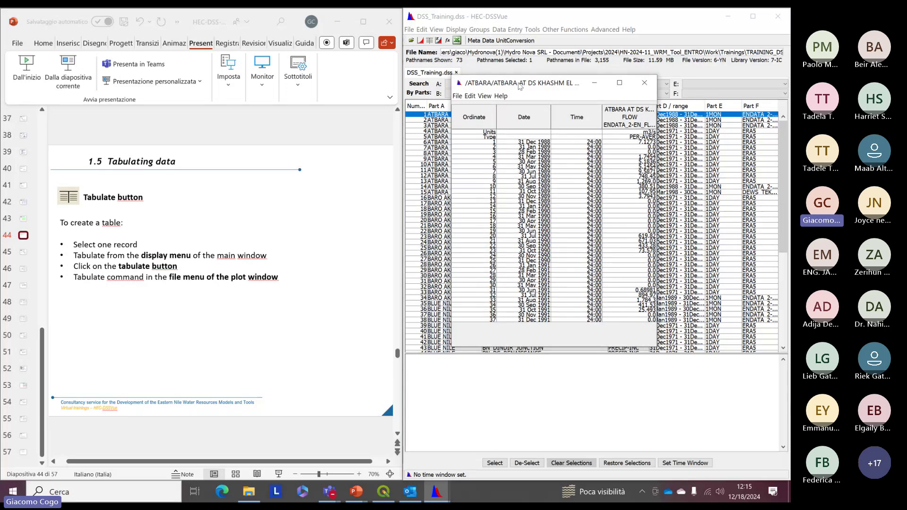
drag(521, 86, 526, 89)
click(649, 85)
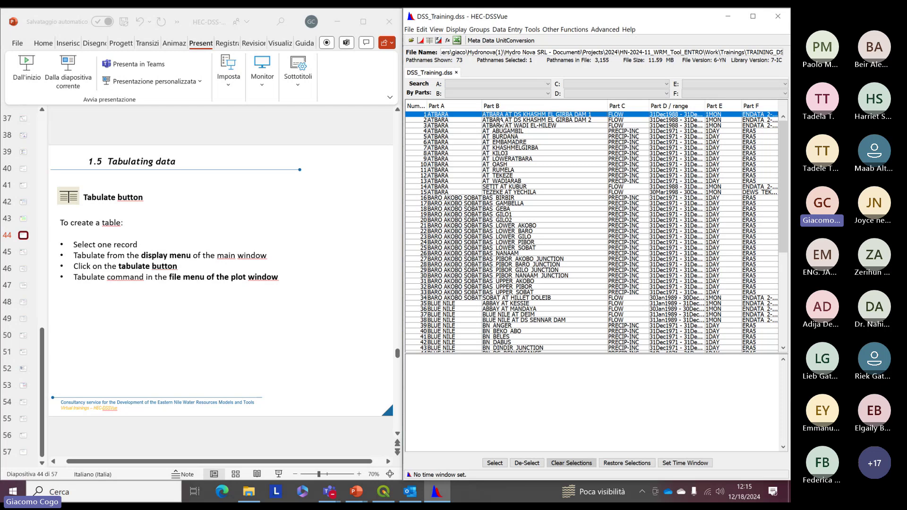
Step: Plot the selected Khashm el Girba Dam 1 flow record and tabulate its data from the plot window
click(422, 44)
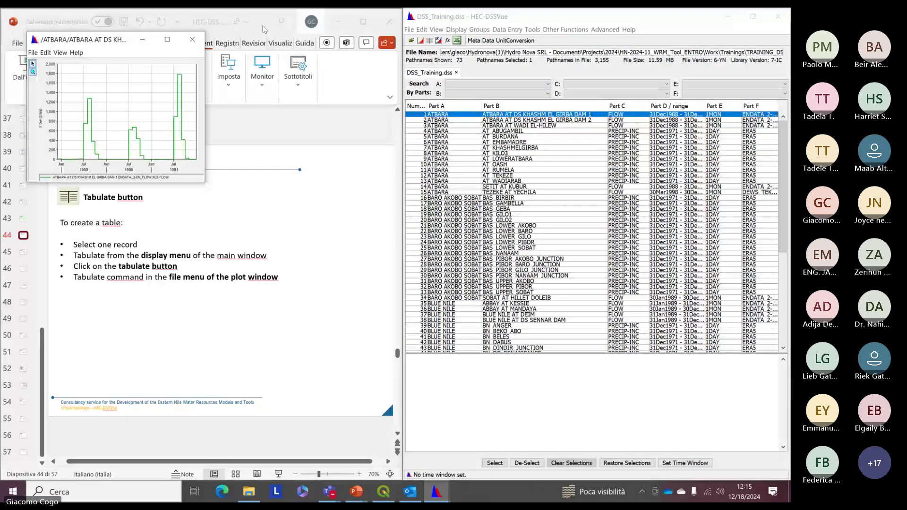
drag(61, 34, 500, 156)
click(479, 169)
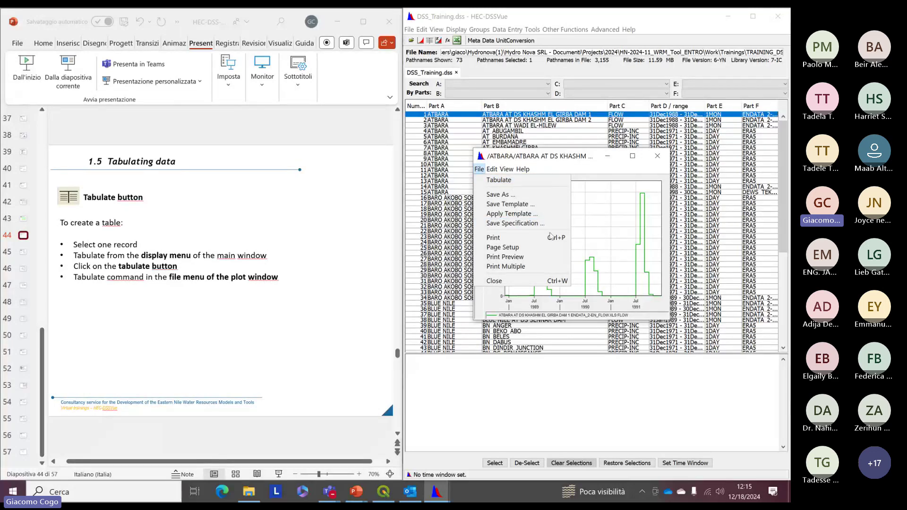
click(499, 180)
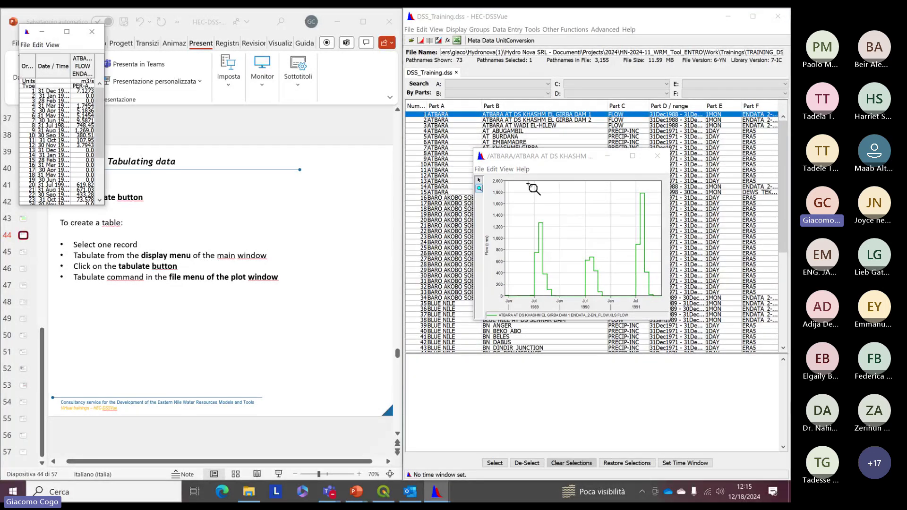
Step: Widen the table made from the plot, bring it over the record list for reading, and close it
drag(103, 67, 197, 68)
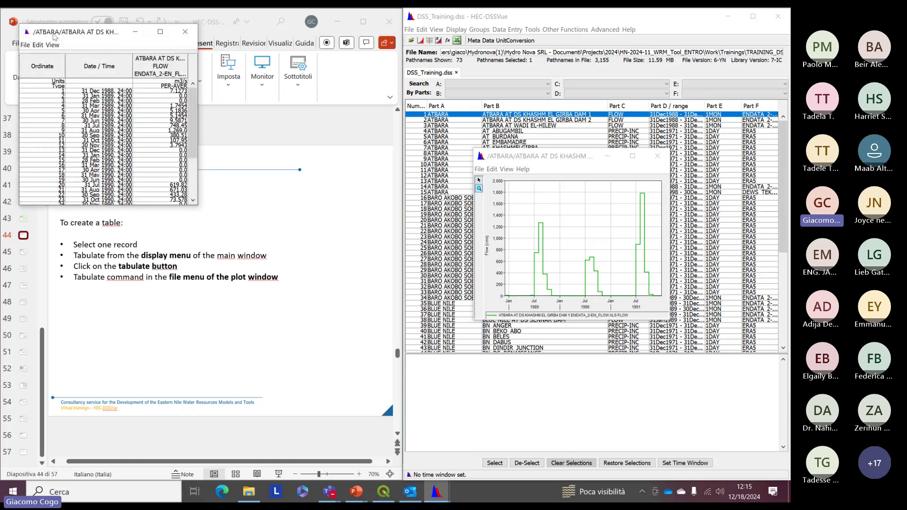
drag(54, 36, 491, 196)
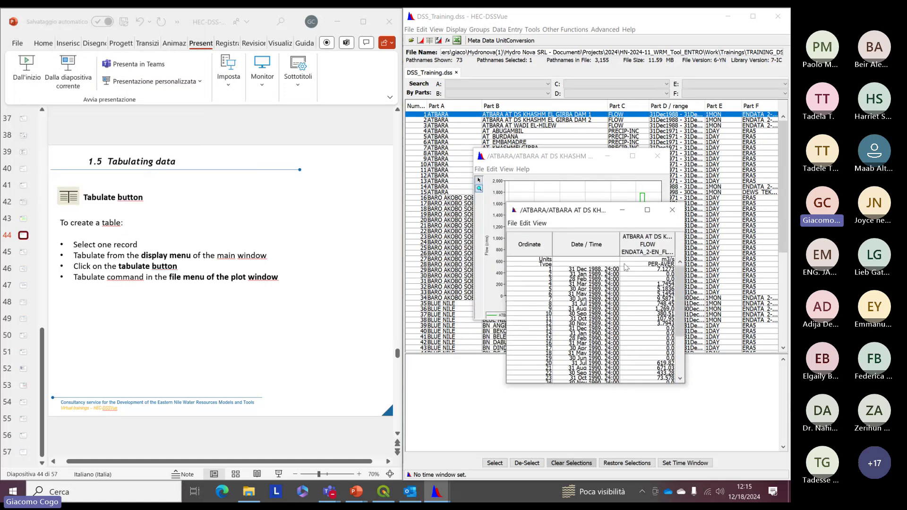
click(672, 214)
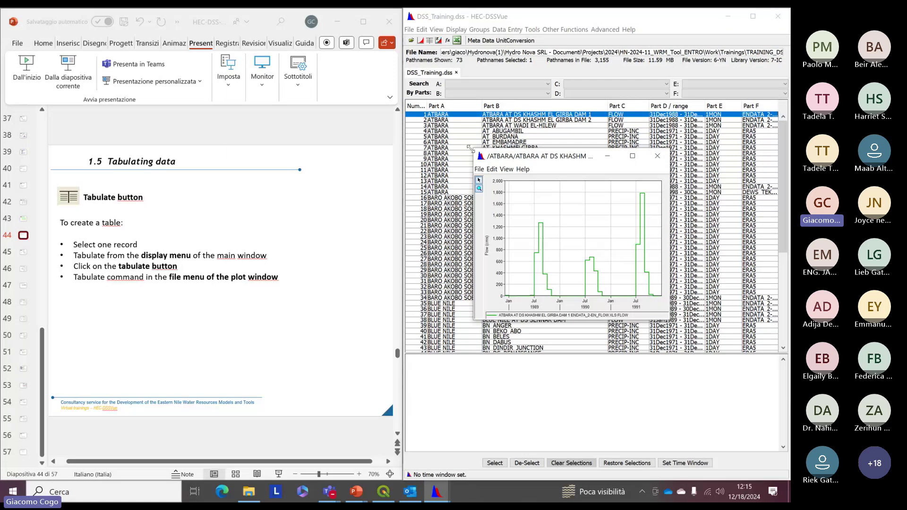
click(657, 158)
Step: Show slide 45 with Exercise 6 in PowerPoint and close the remaining flow plot in HEC-DSSVue
click(220, 320)
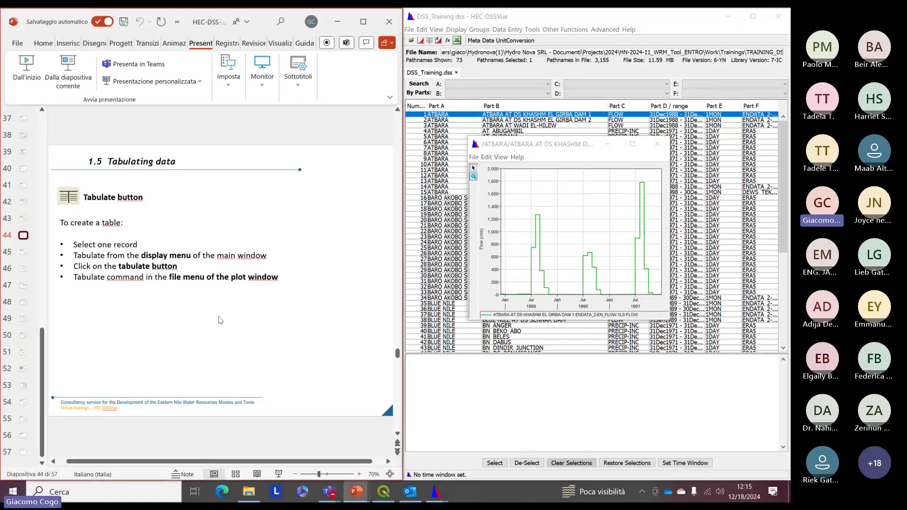
key(Page_Down)
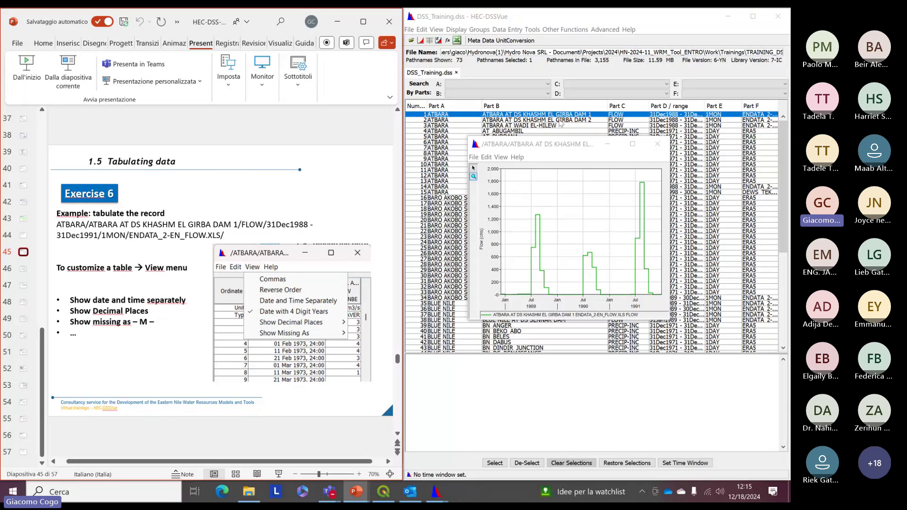
click(657, 144)
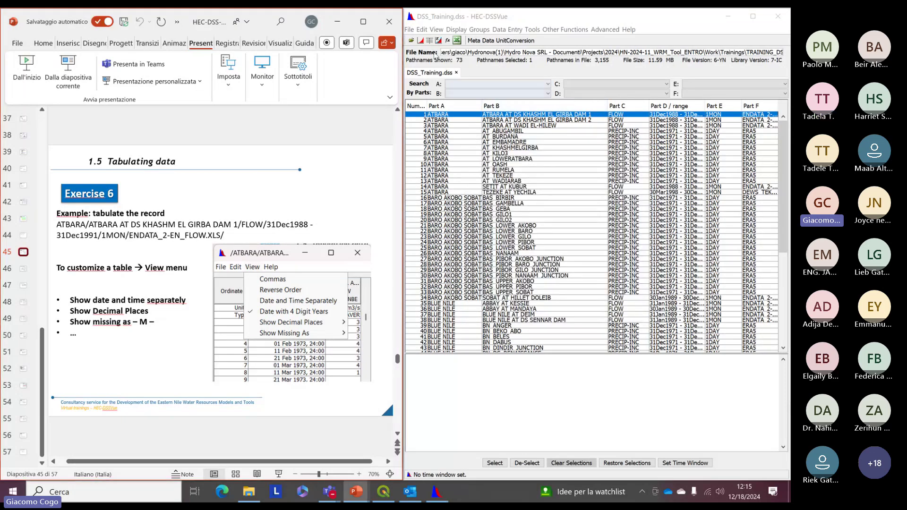
Step: Tabulate the ATBARA AT DS KHASHM EL GIRBA DAM 1 flow record and place the widened table over the record list
click(430, 43)
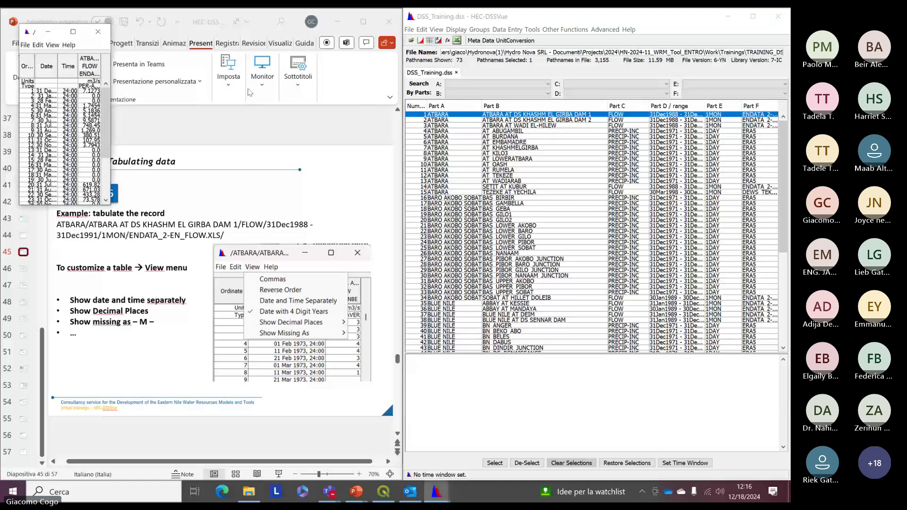
drag(113, 101, 198, 109)
drag(54, 36, 453, 77)
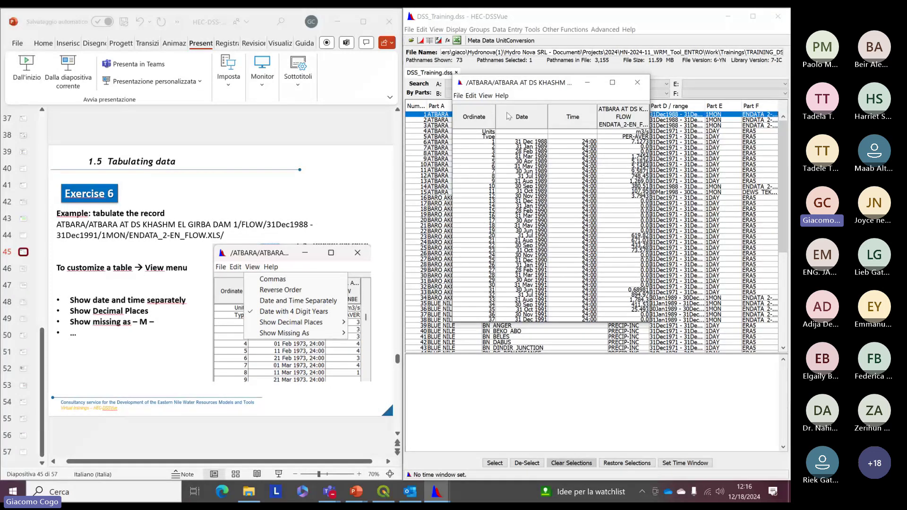
Step: Examine the table's editing and display options, including how missing values are shown, with the table window enlarged
click(474, 97)
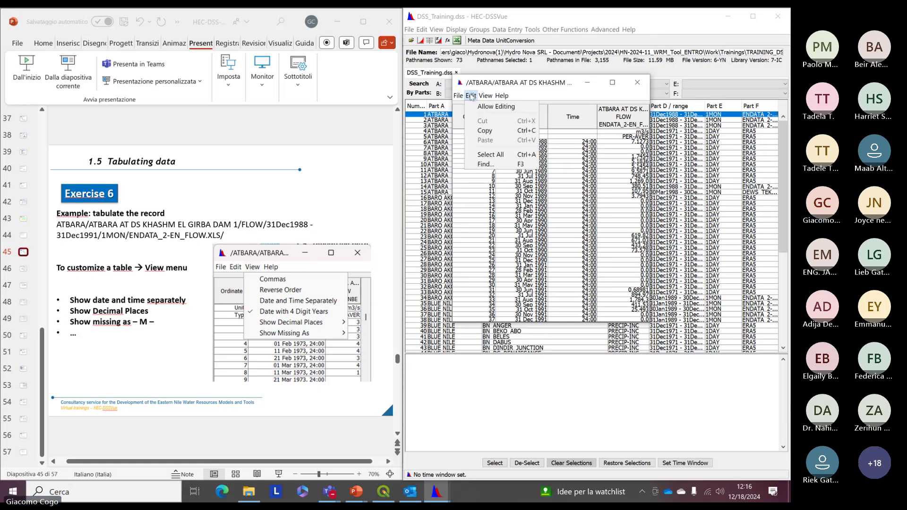
mouse_move(486, 97)
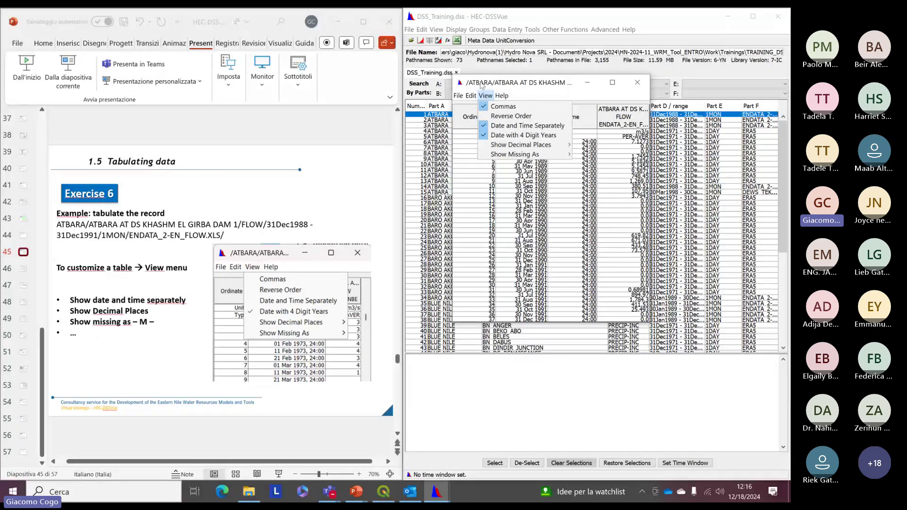
click(486, 97)
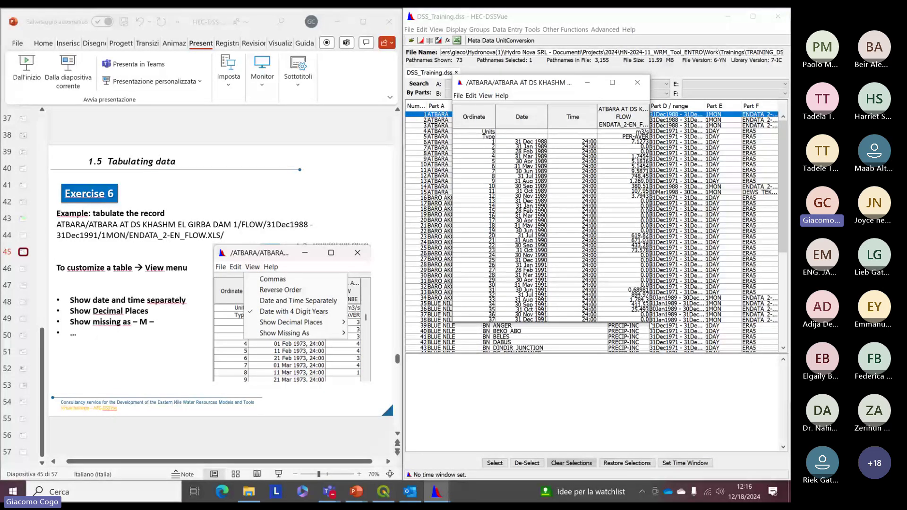
drag(650, 322, 709, 386)
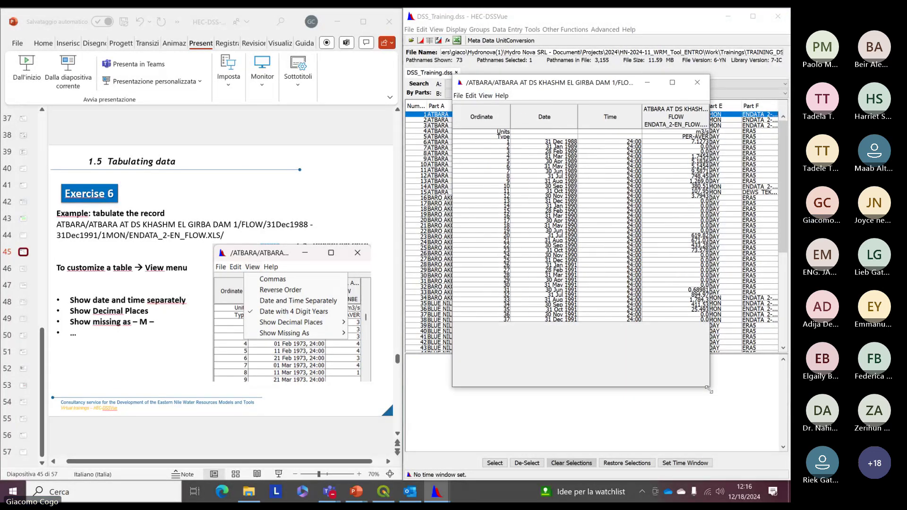
click(492, 97)
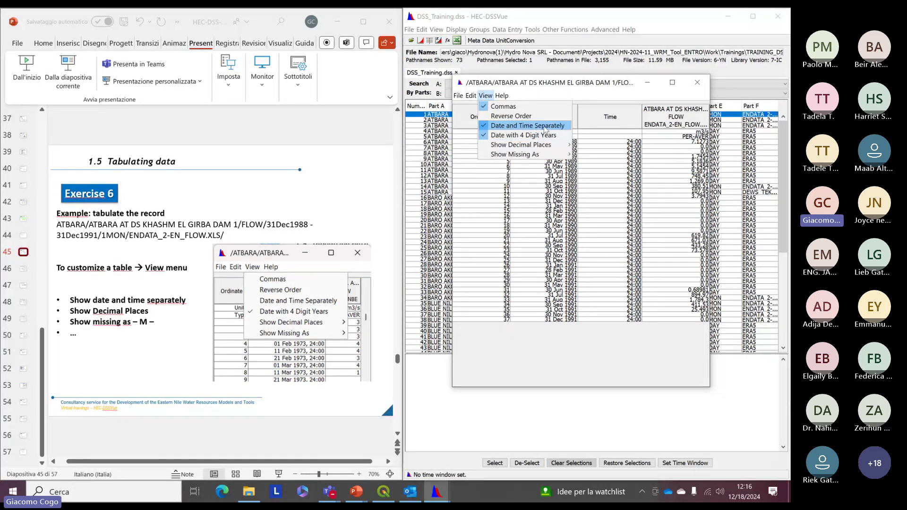
mouse_move(543, 155)
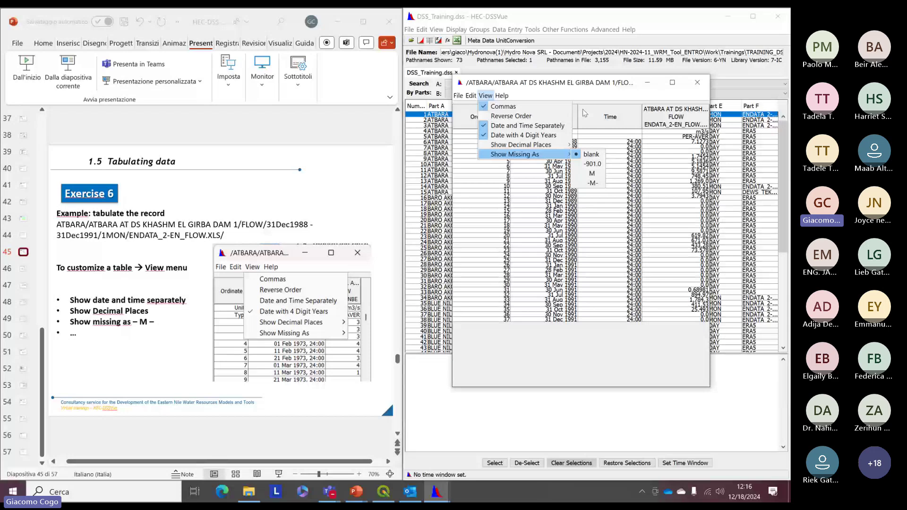
click(582, 105)
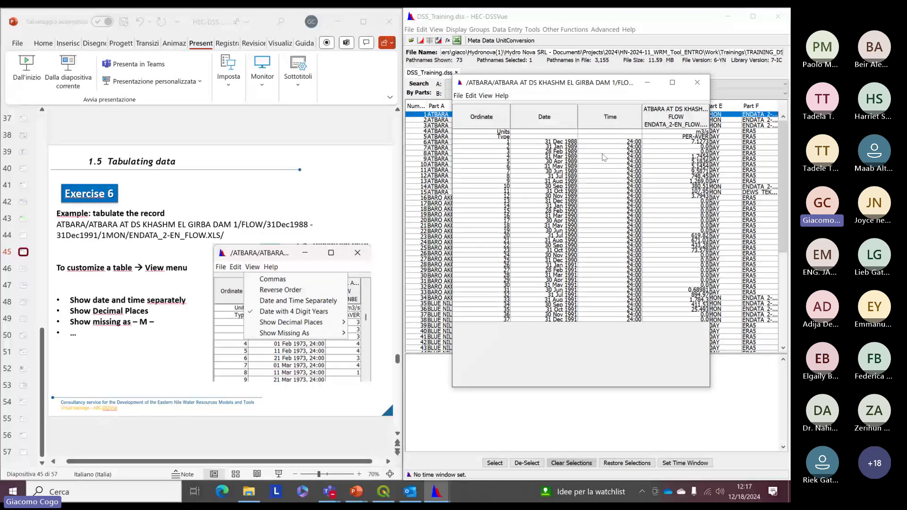
Step: Turn off Date and Time Separately so the table shows date and time in a single column
click(485, 95)
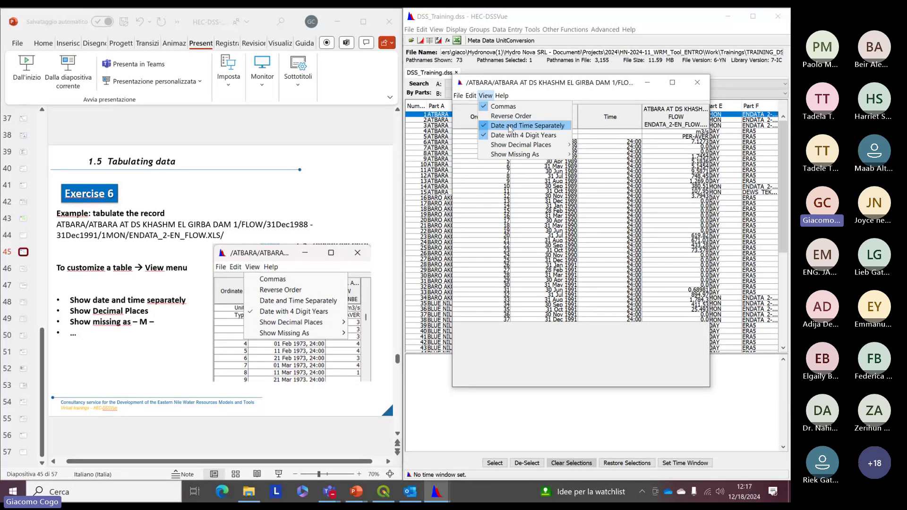
click(510, 127)
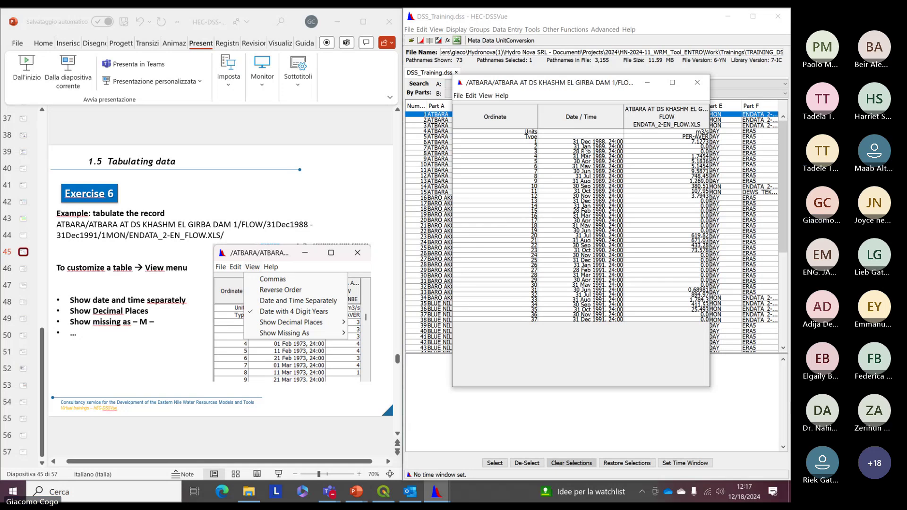
Step: Turn off Commas so the table's flow values have no thousands separators
click(486, 96)
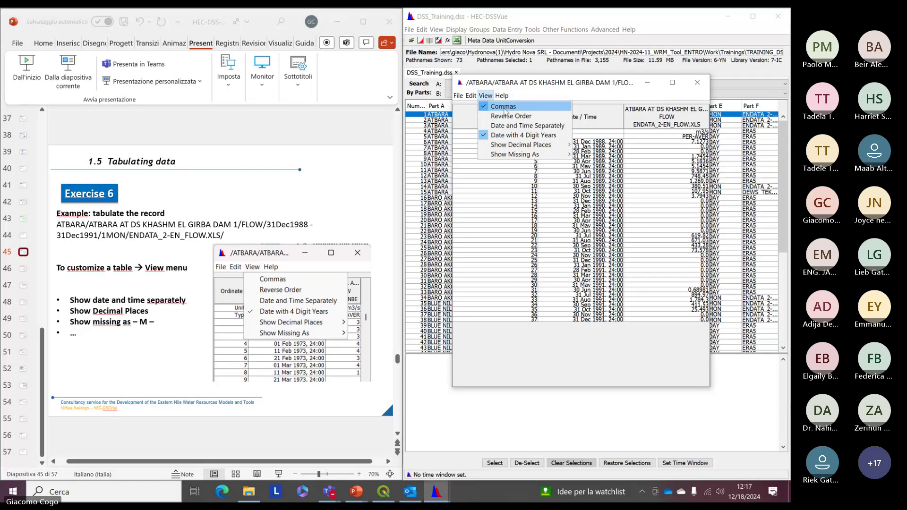
click(505, 109)
click(485, 95)
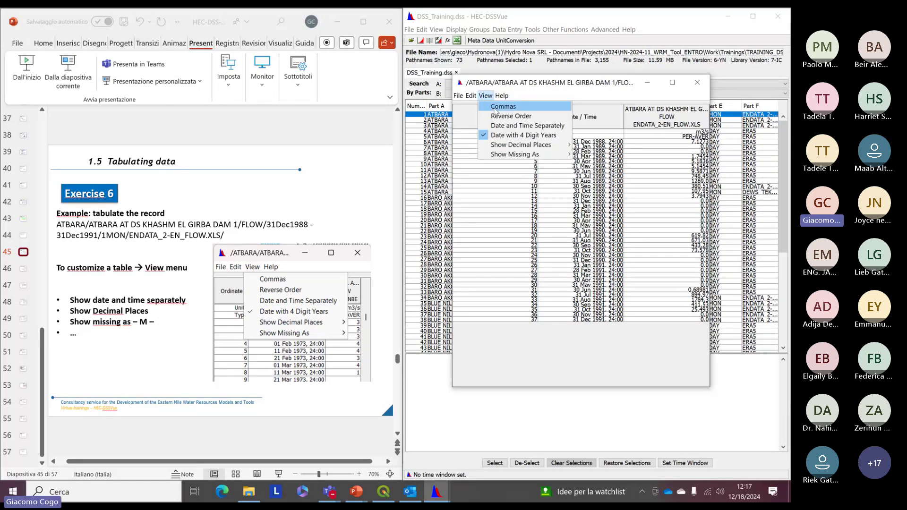
click(500, 107)
click(486, 95)
click(494, 109)
click(485, 96)
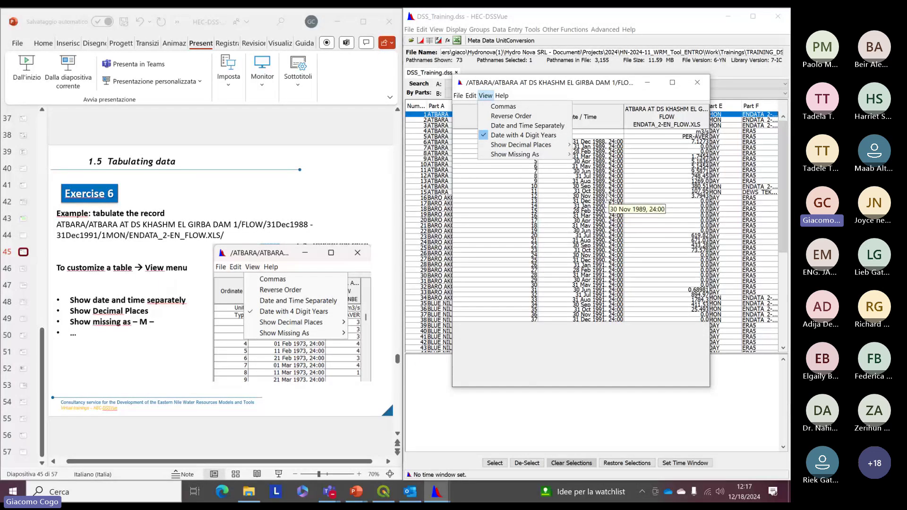
click(429, 100)
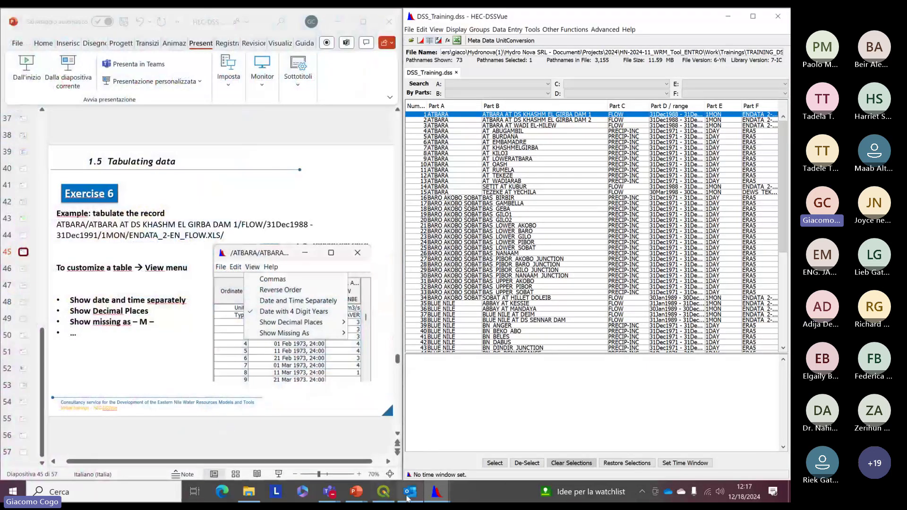
mouse_move(433, 495)
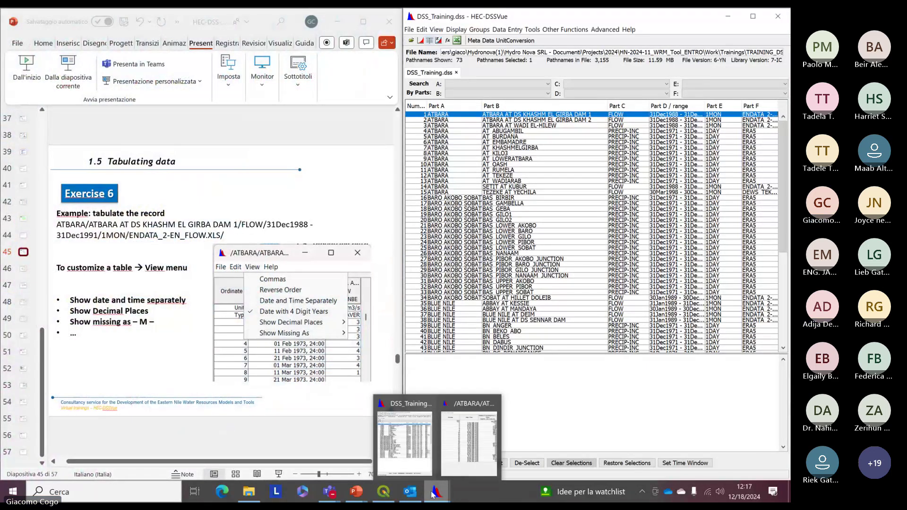
click(462, 444)
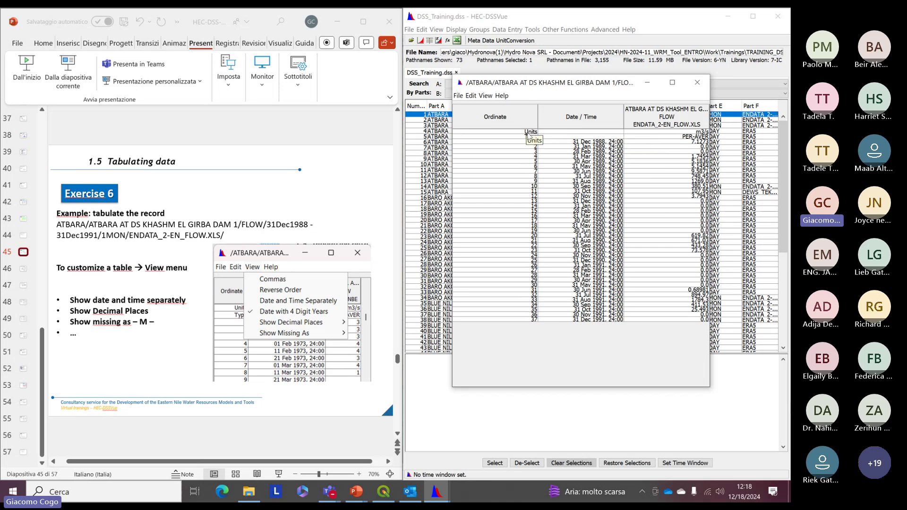
Step: Try the table's flow values with one decimal place (0.0) and set them to two decimal places (0.00)
click(484, 96)
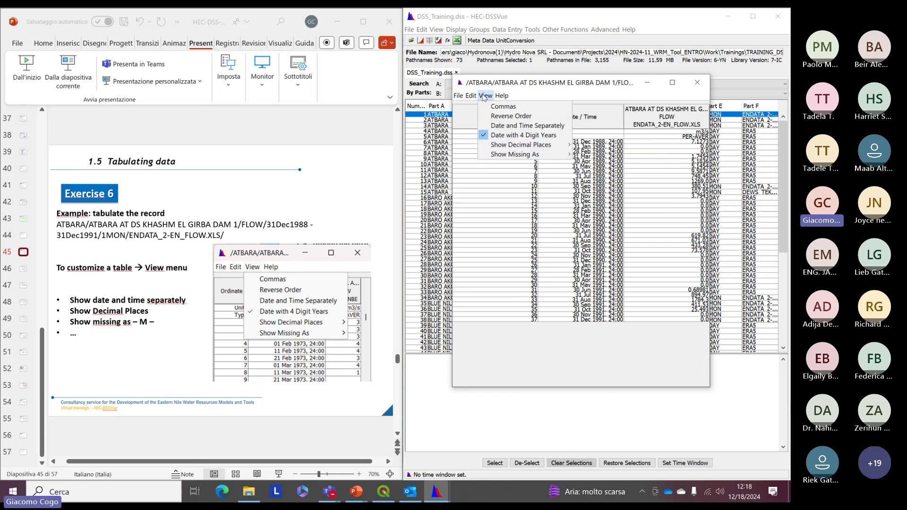
mouse_move(527, 144)
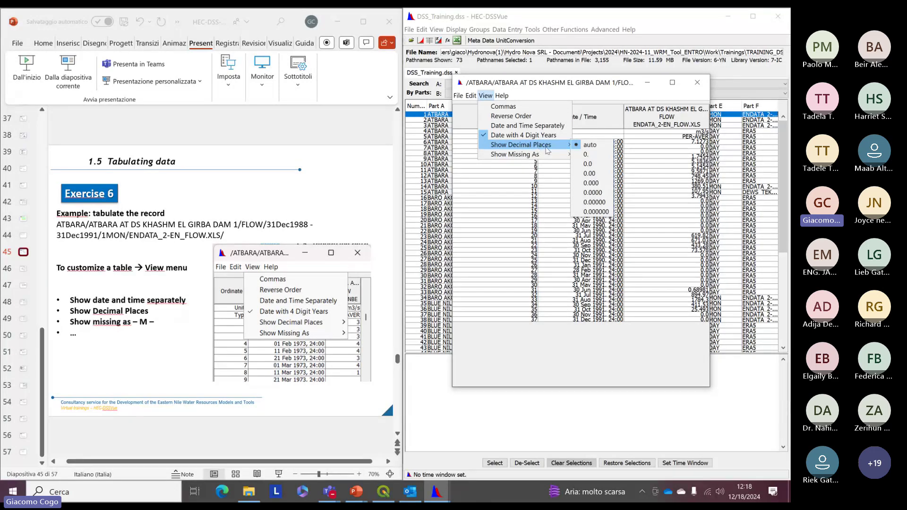
click(587, 163)
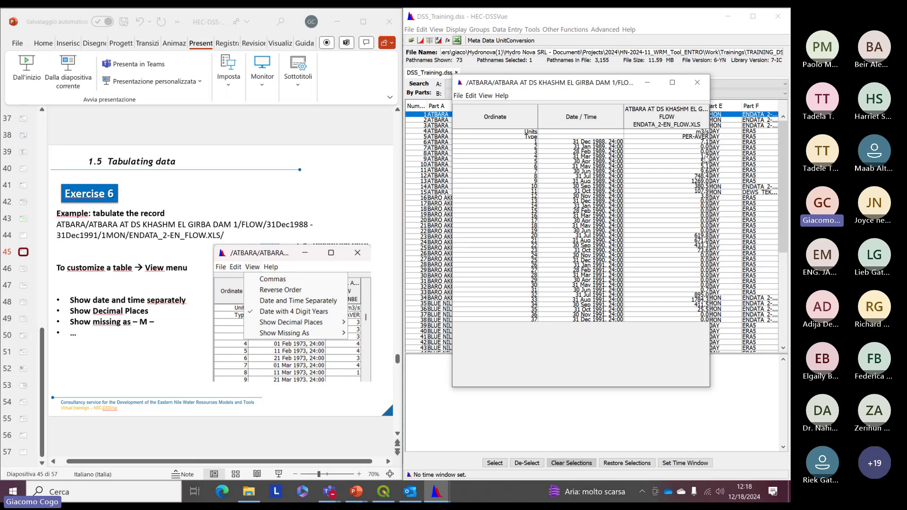
click(486, 95)
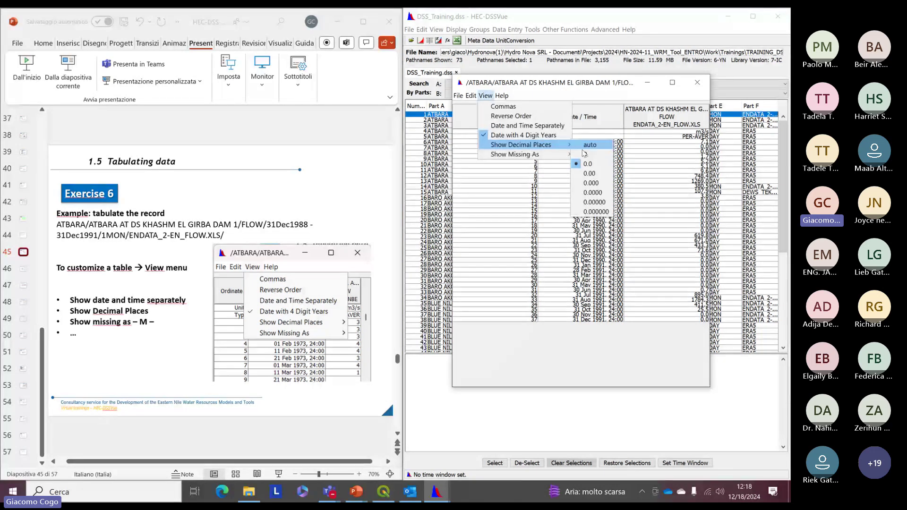
click(586, 174)
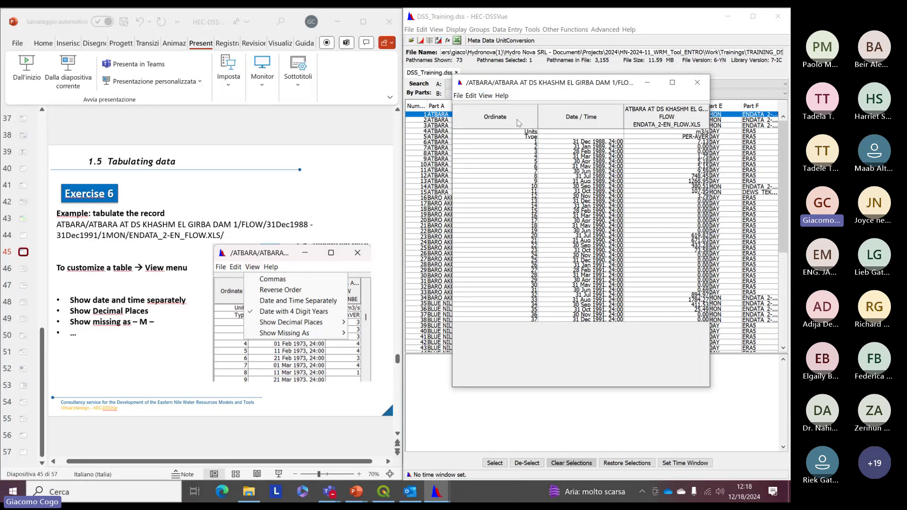
Step: Examine the table's options for showing missing values and close the HEC update page in the browser
click(486, 95)
mouse_move(520, 154)
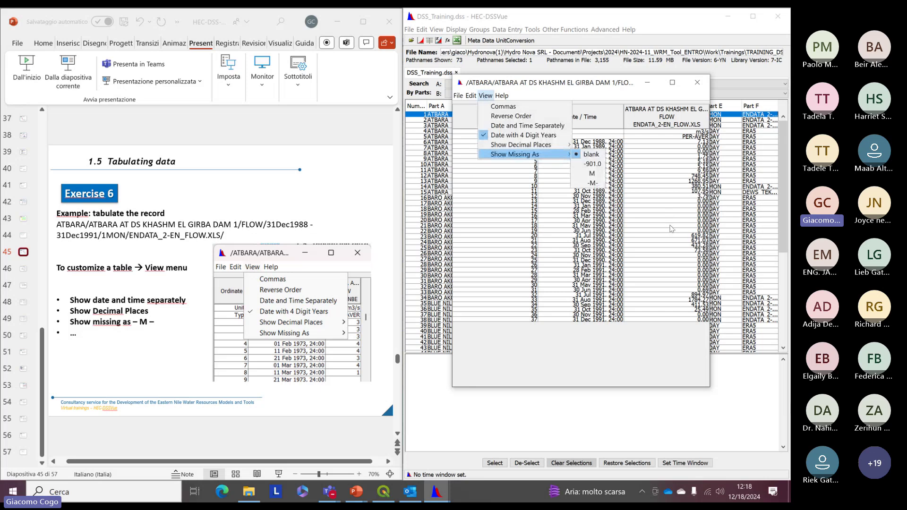
click(669, 217)
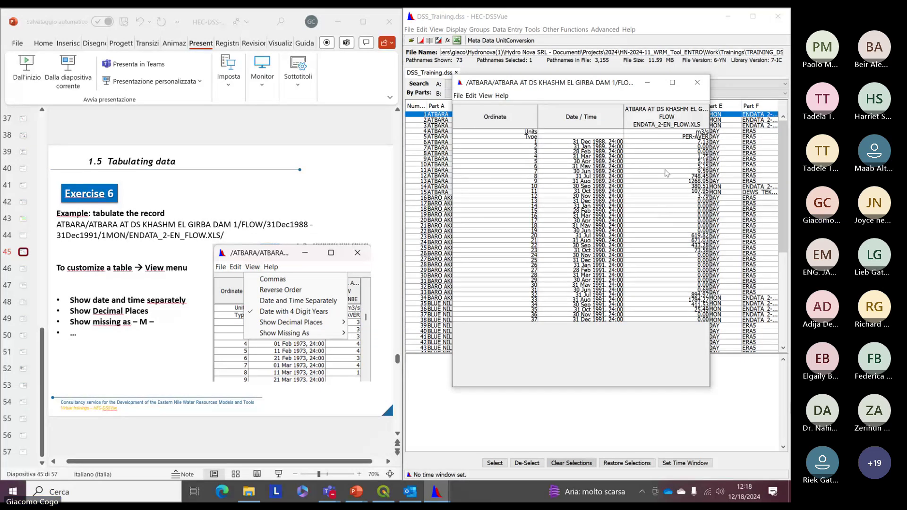
click(485, 96)
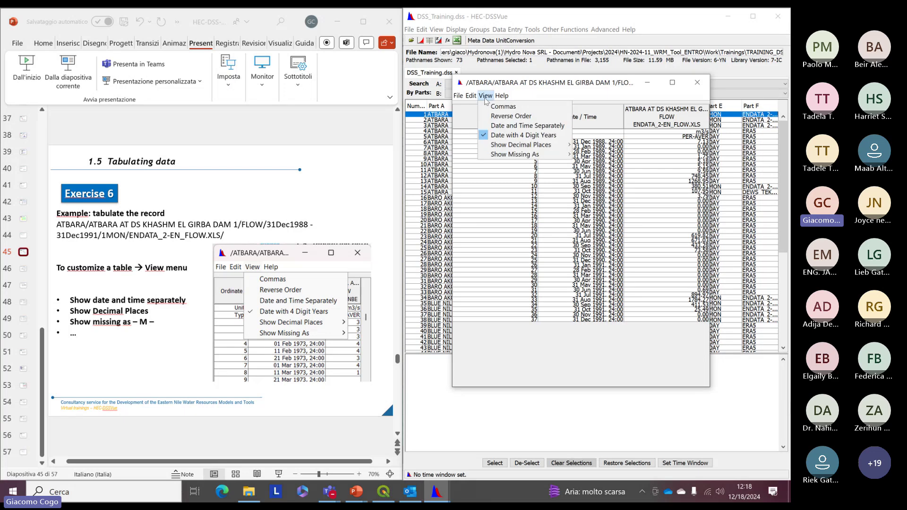
mouse_move(508, 156)
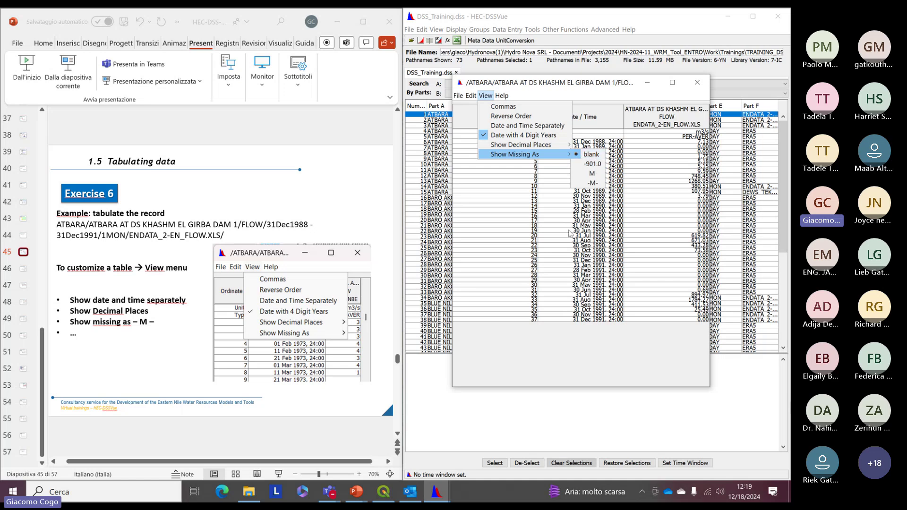
click(581, 170)
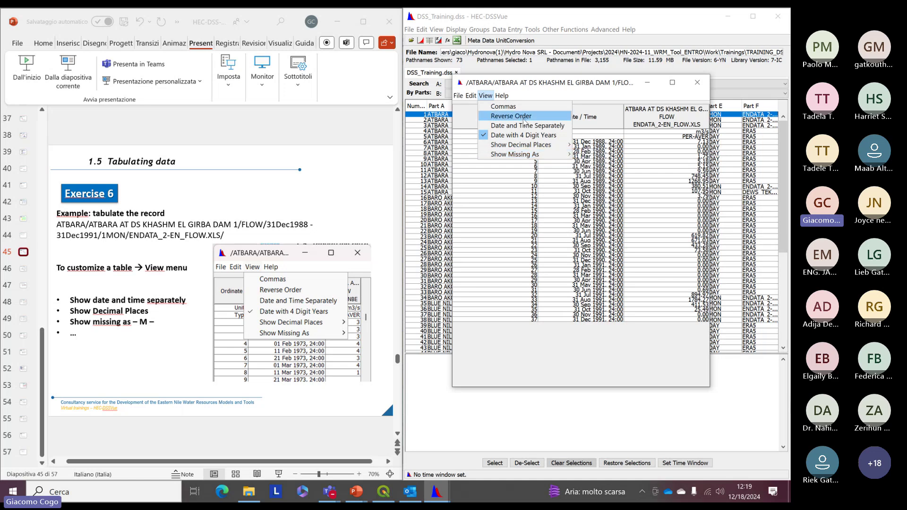
click(532, 106)
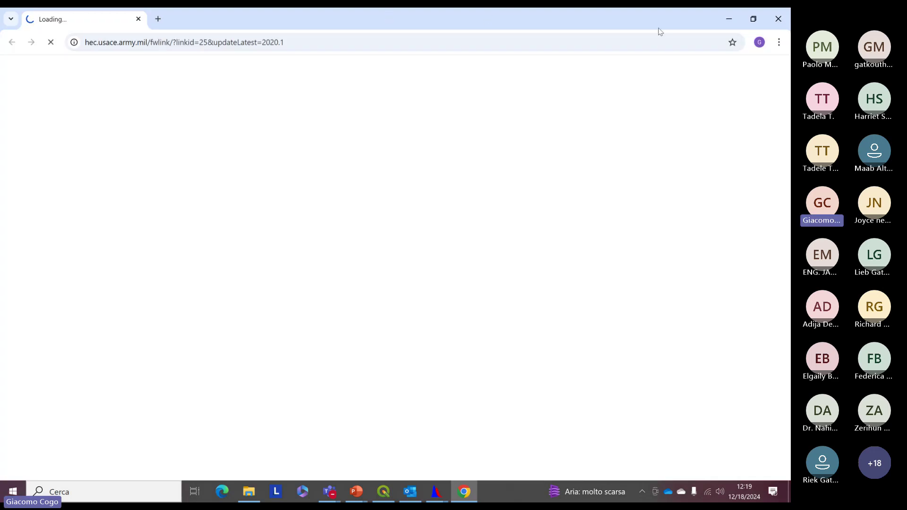
click(771, 23)
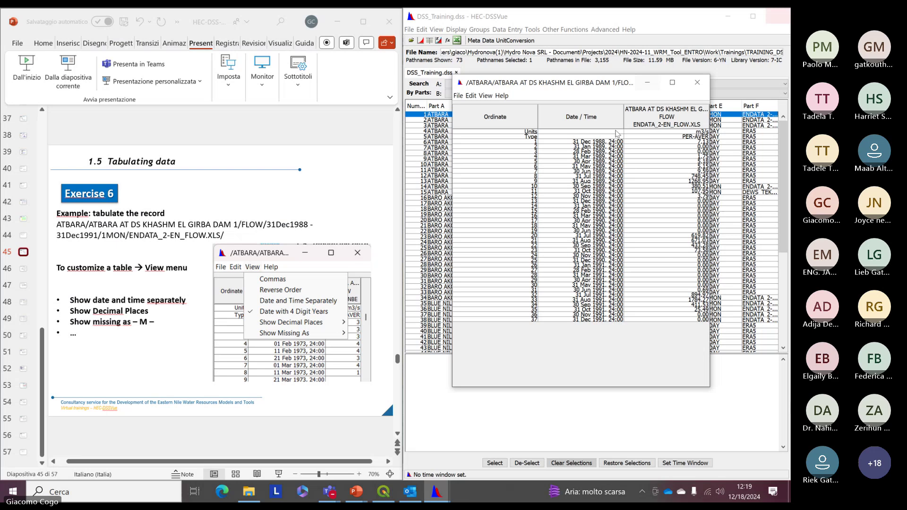
Step: Show slide 46 on setting the time window in PowerPoint and close the flow table in HEC-DSSVue
click(175, 328)
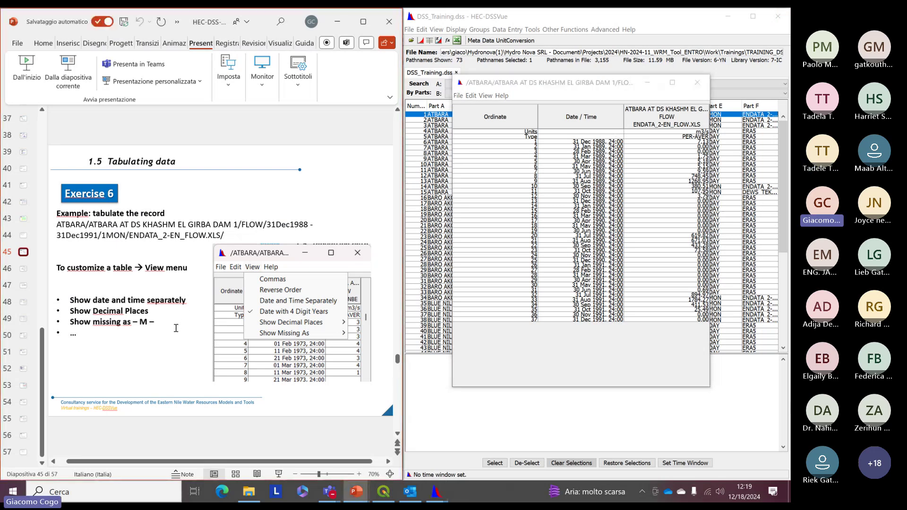
scroll(176, 328, down, 1)
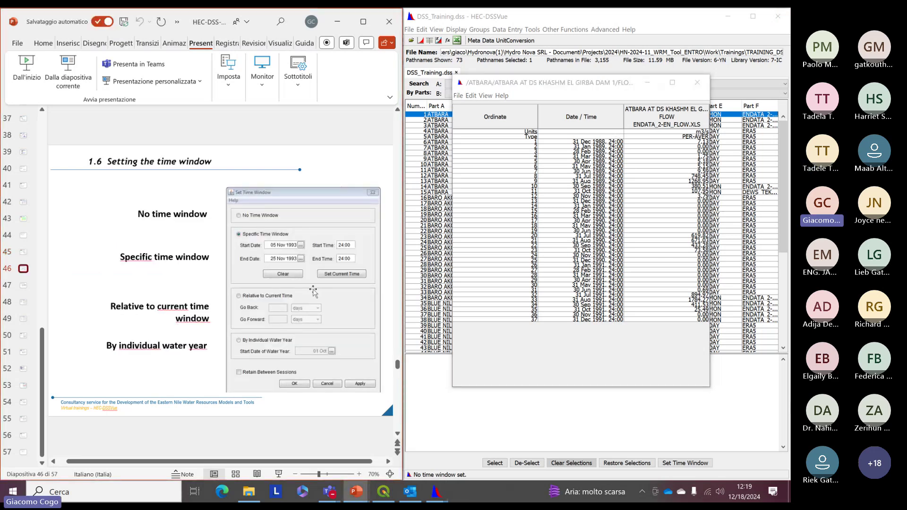
mouse_move(566, 83)
mouse_down()
mouse_move(589, 97)
mouse_move(566, 86)
mouse_up()
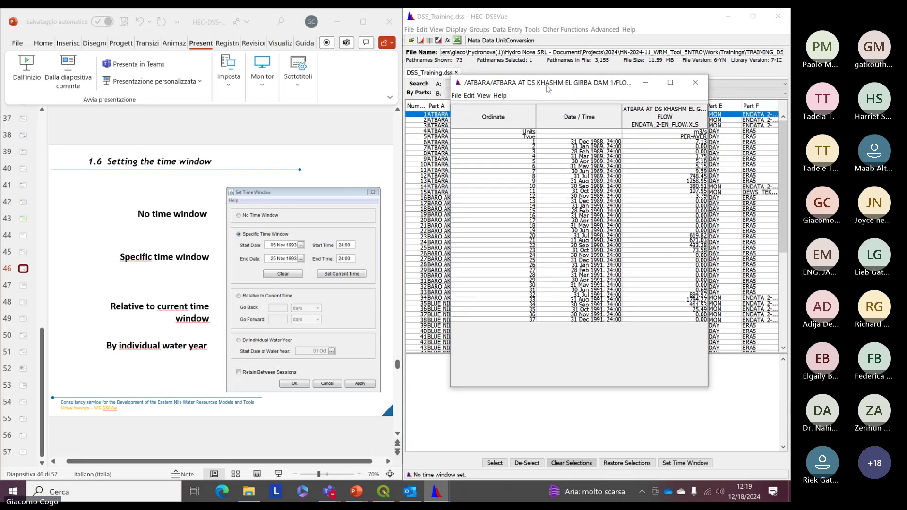
drag(547, 89, 550, 78)
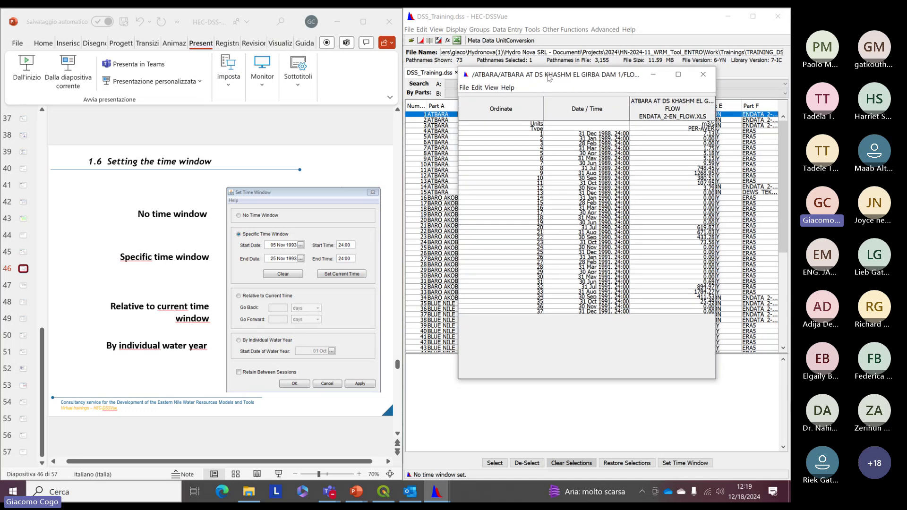
click(702, 76)
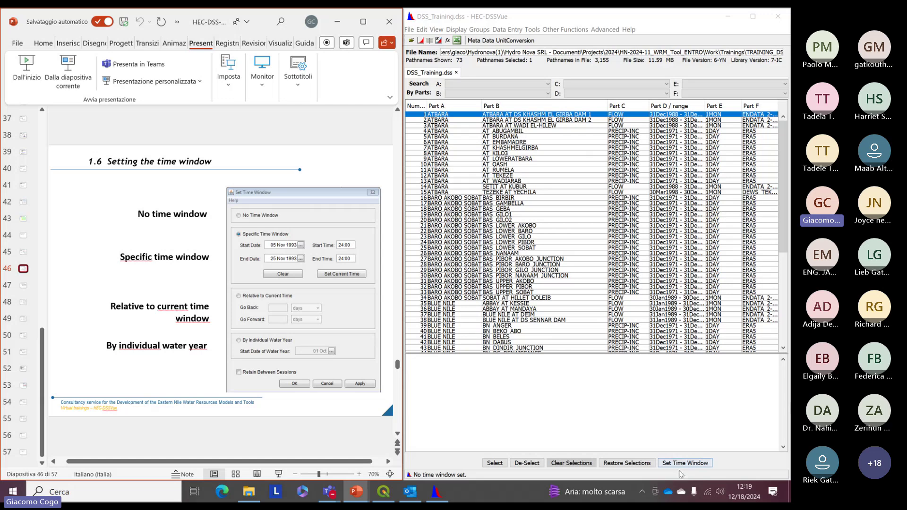
Step: Examine the enlarged Set Time Window dialog, including the Specific Time Window date fields, and close it
click(692, 465)
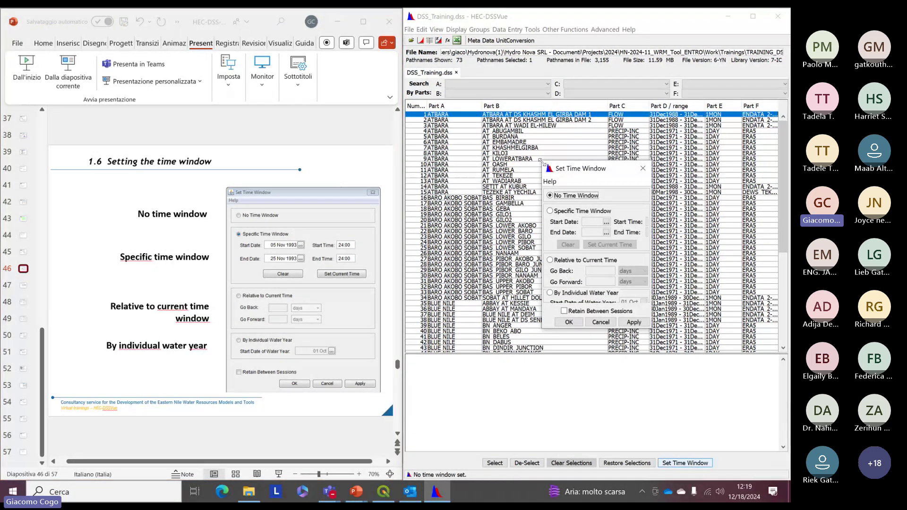
drag(542, 163, 416, 33)
drag(476, 41, 522, 119)
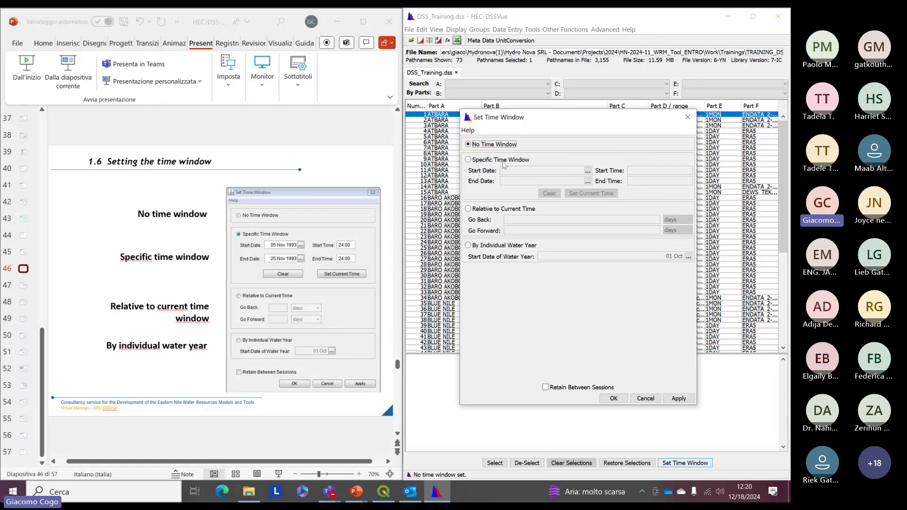
drag(597, 120, 543, 151)
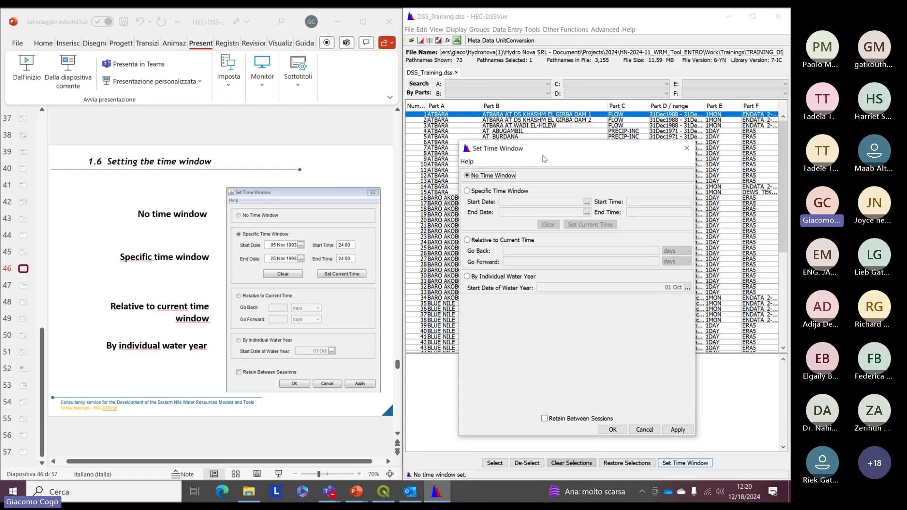
click(482, 191)
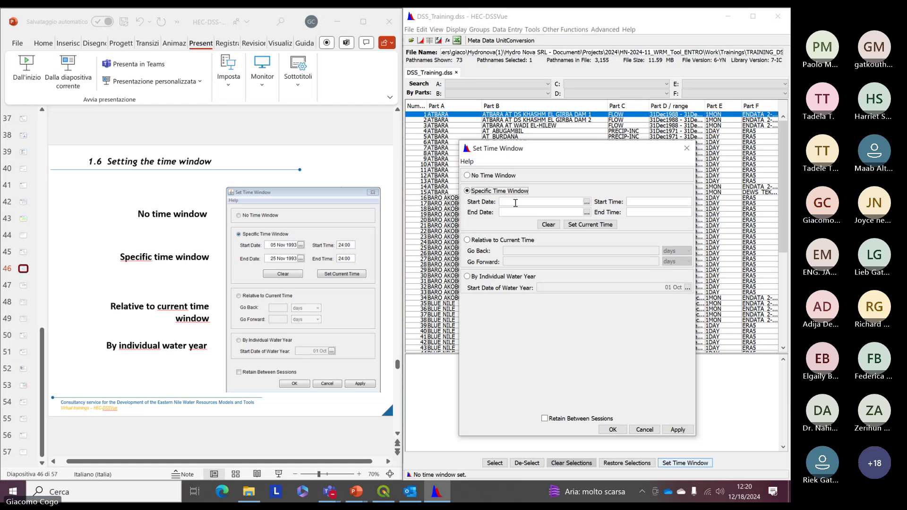
click(516, 202)
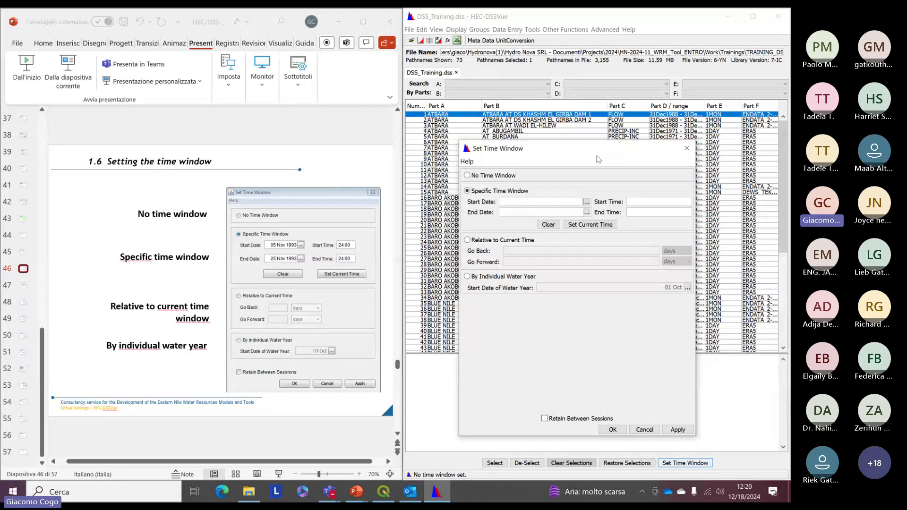
click(687, 148)
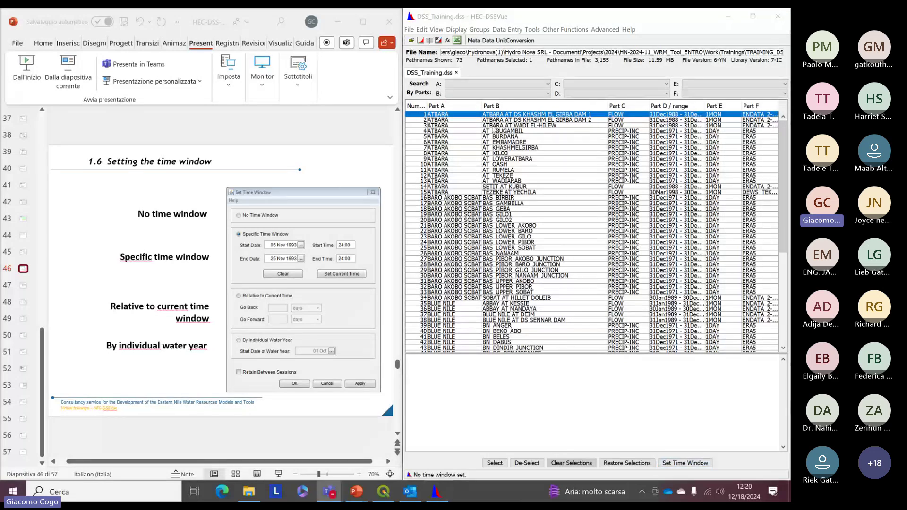
Step: Plot the ATBARA AT DS KHASHM EL GIRBA DAM 1 flow record to view its full period, and close the plot
click(573, 117)
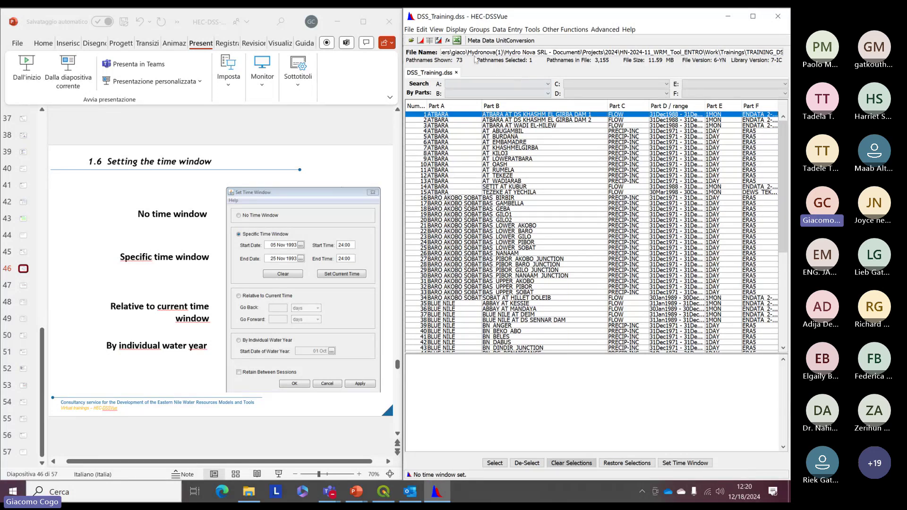
click(420, 40)
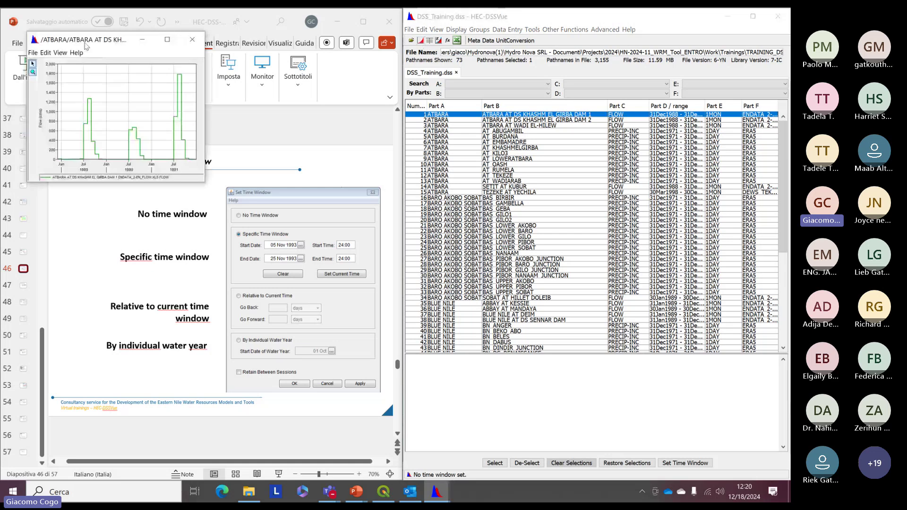
drag(84, 41, 391, 152)
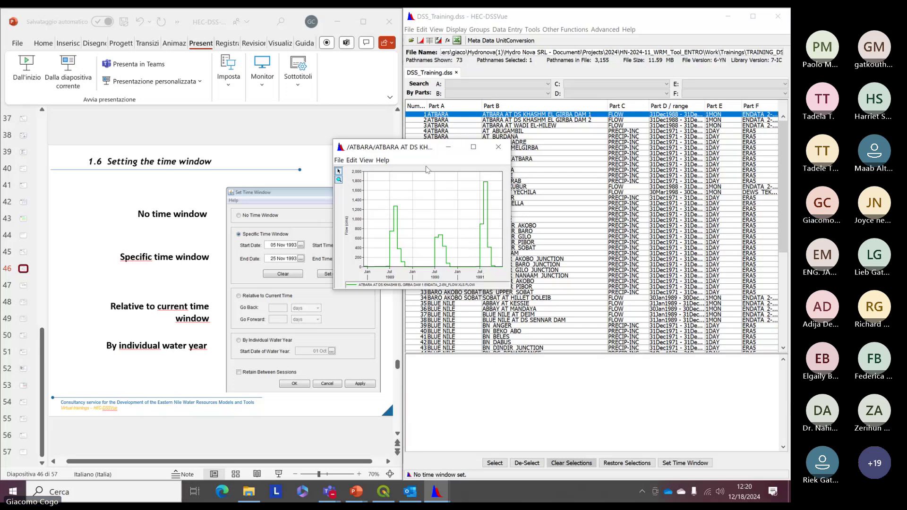
click(499, 147)
Step: Define a specific time window with start date 01 Jan 1990 and end date 31 Dec 1990
click(685, 463)
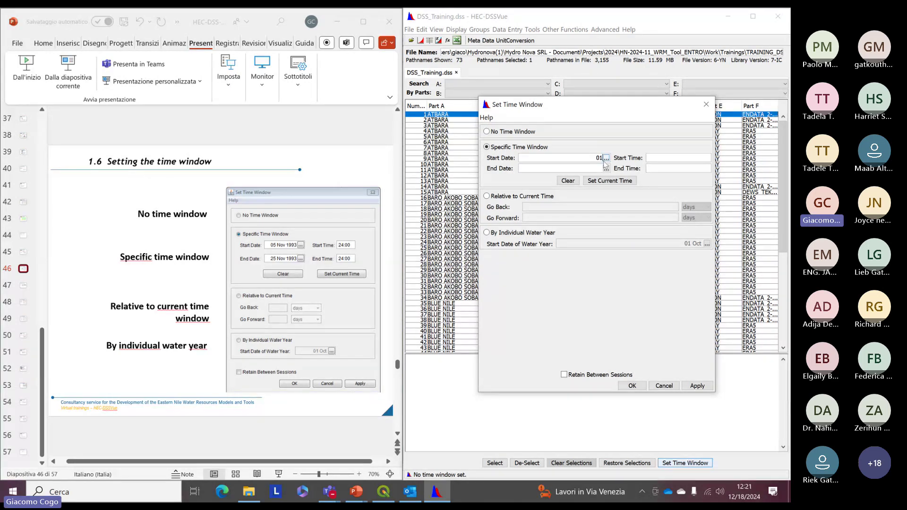
text(jan)
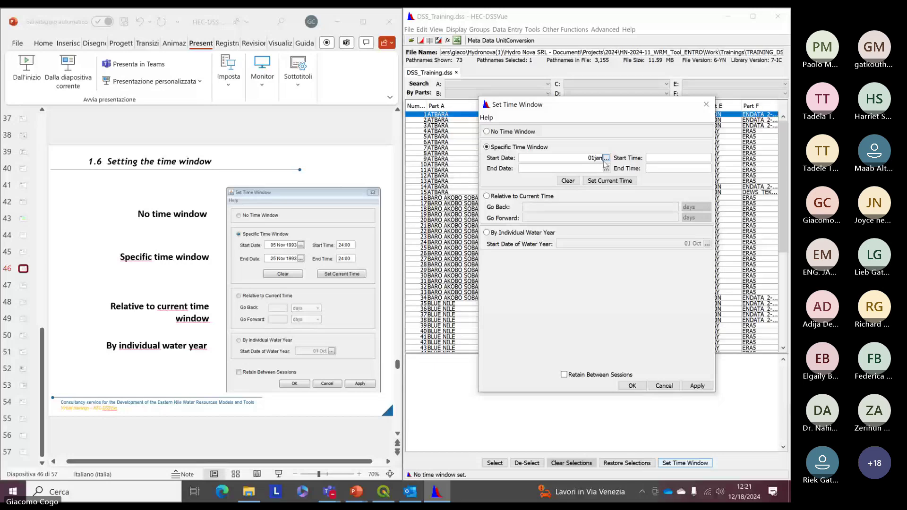
text(1990)
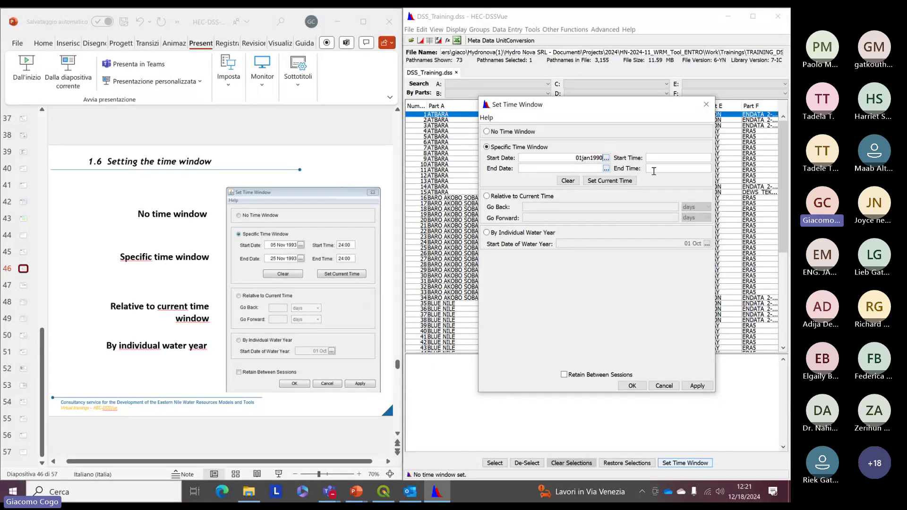
click(565, 168)
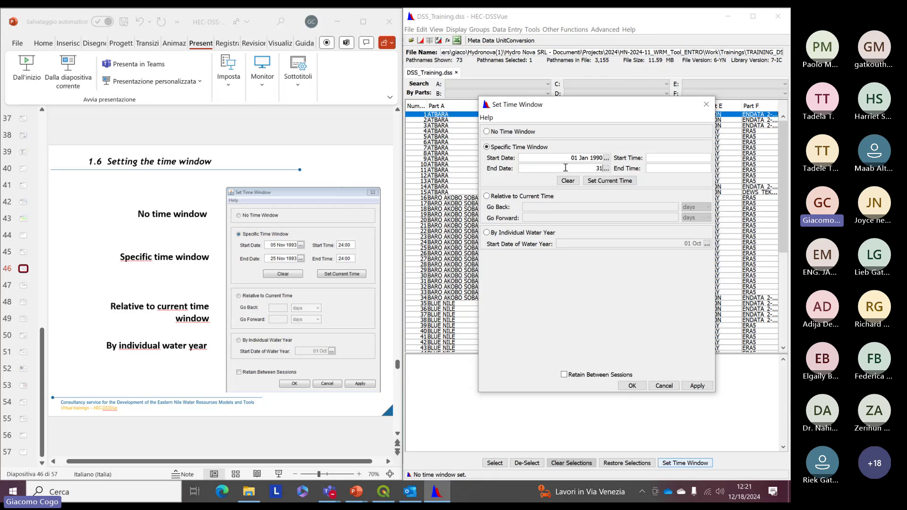
text(31dec1990)
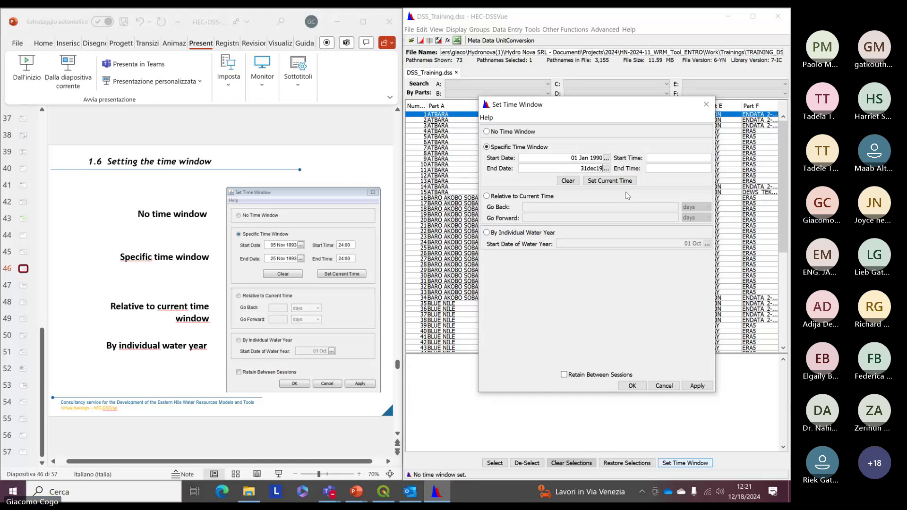
Step: Set the time window's start time to 0000 and end time to 2400, and apply the window
click(661, 157)
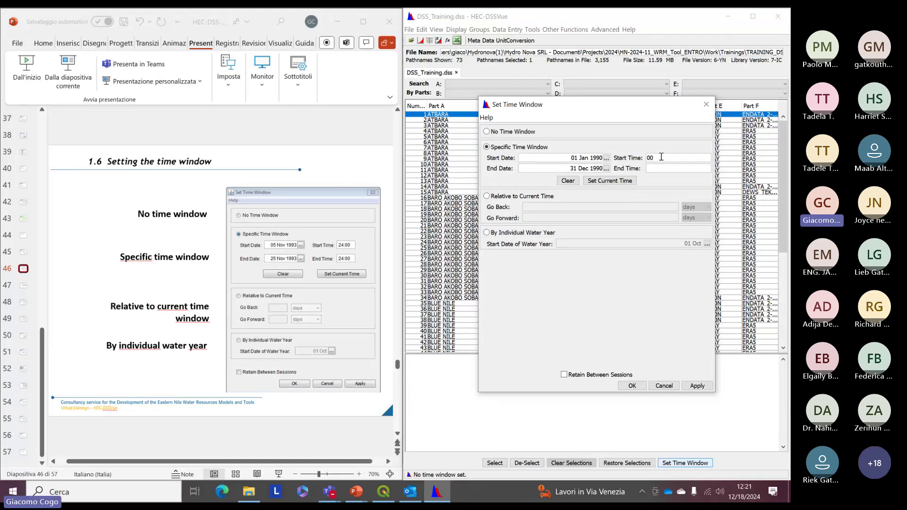
text(0000)
text(24)
text(00)
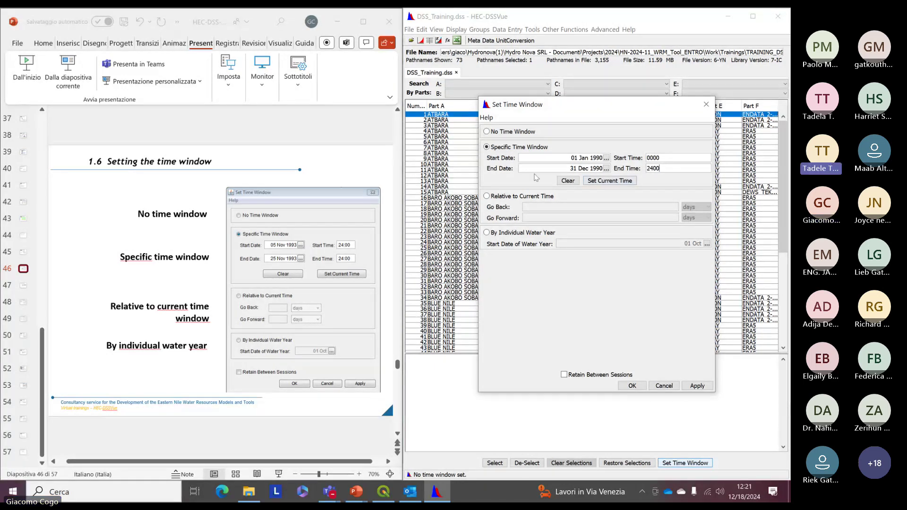
drag(568, 108, 431, 94)
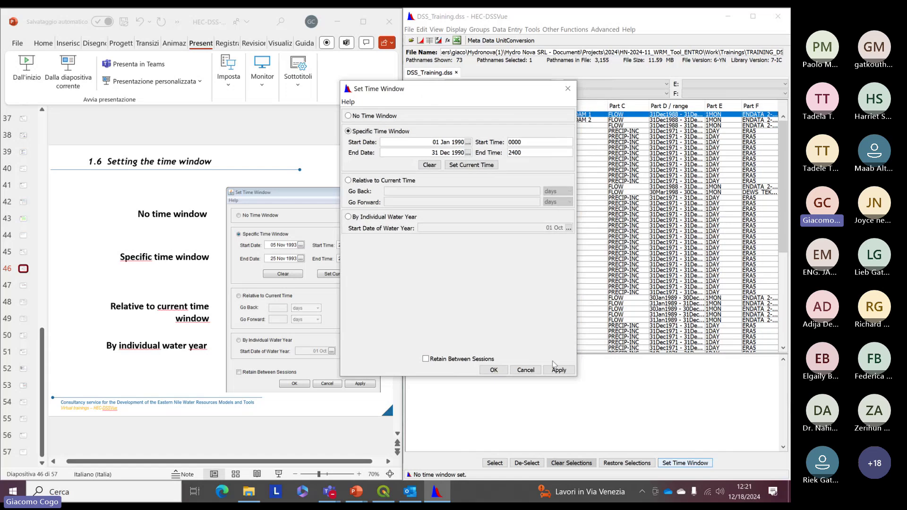
click(559, 370)
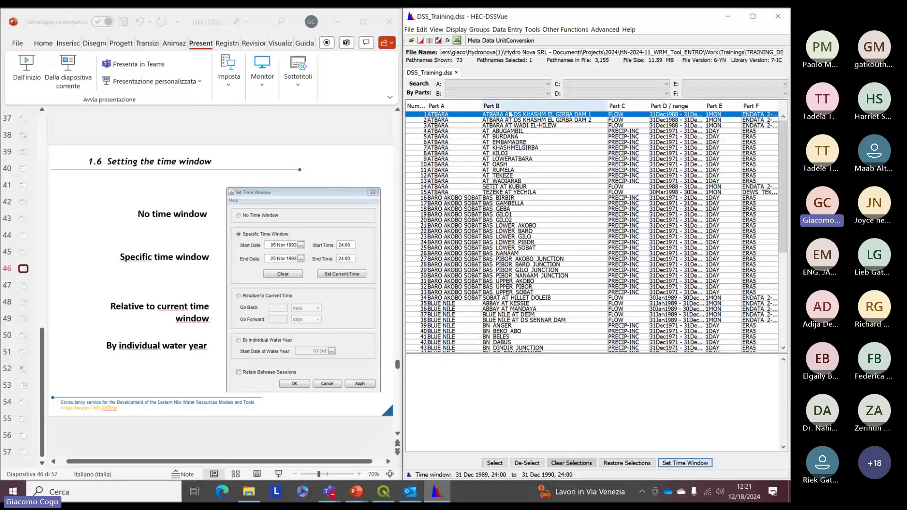
Step: Plot the ATBARA AT DS KHASHM EL GIRBA DAM 1 flow for the 1990 window, enlarge the plot to examine it, and close it
click(420, 41)
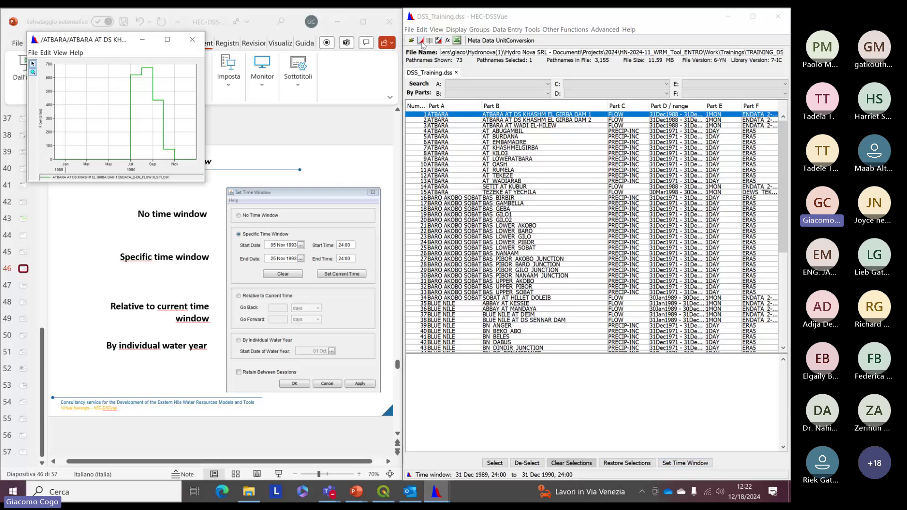
drag(114, 44, 450, 150)
drag(364, 138, 359, 68)
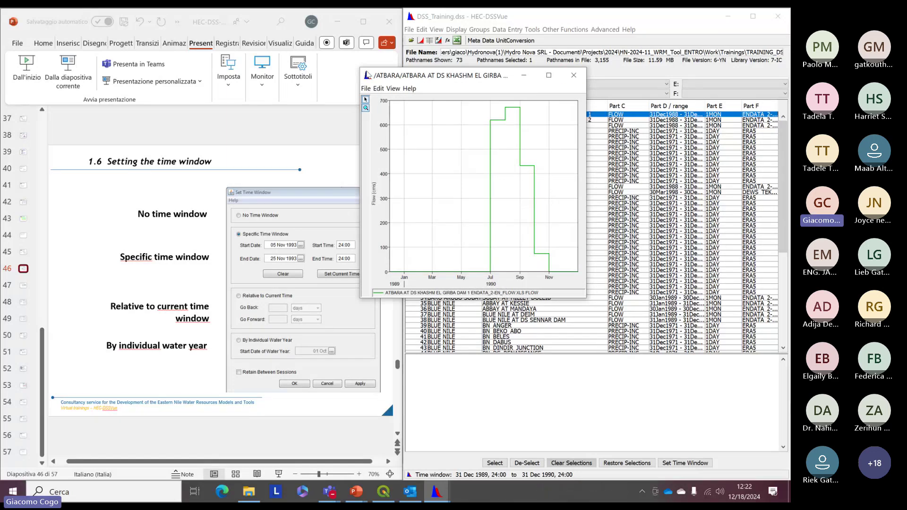
drag(360, 70, 352, 61)
drag(380, 72, 484, 129)
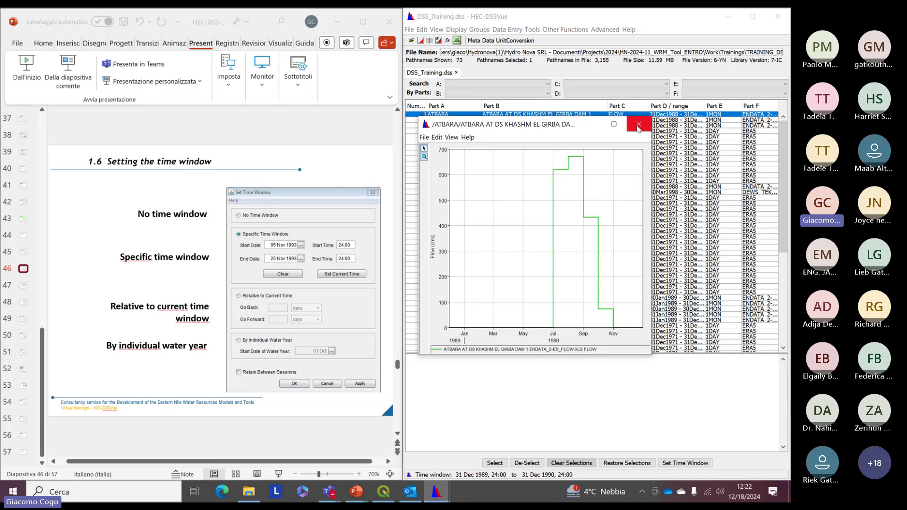
drag(515, 128, 512, 123)
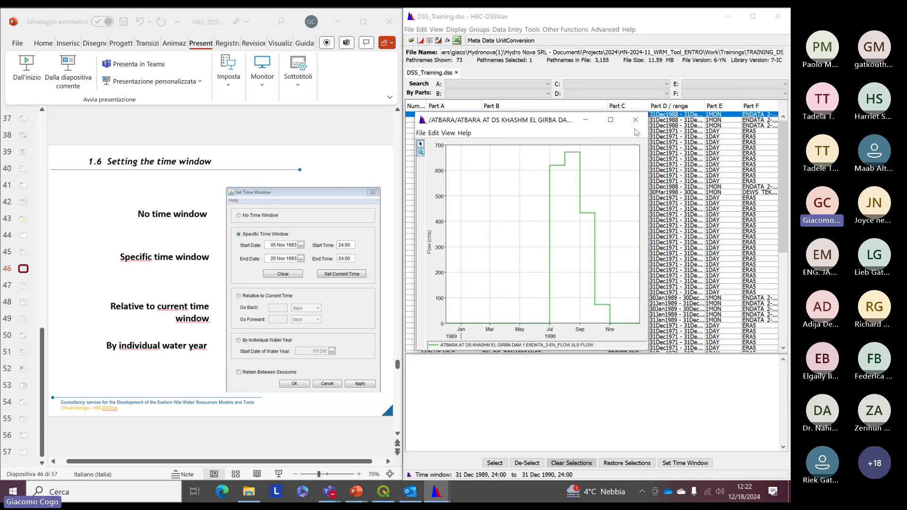
click(636, 124)
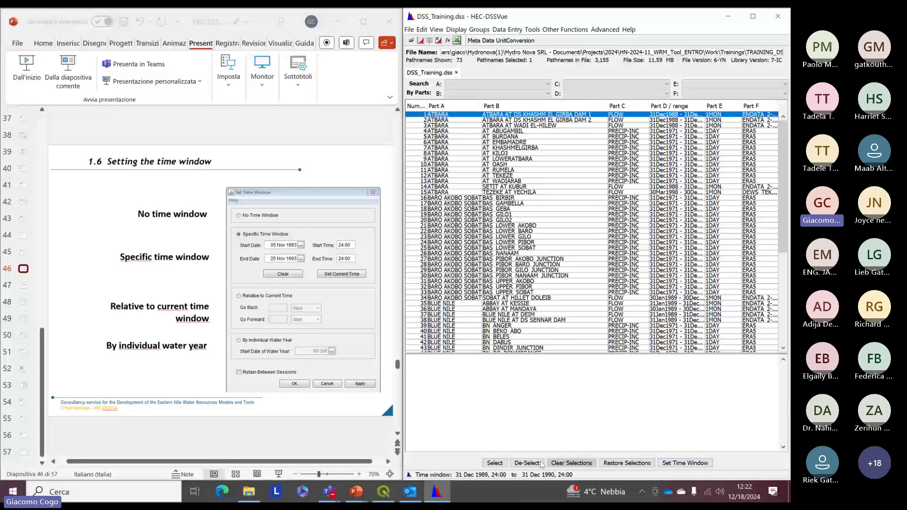
Step: Clear the specific time window's dates and times and apply the change
click(684, 462)
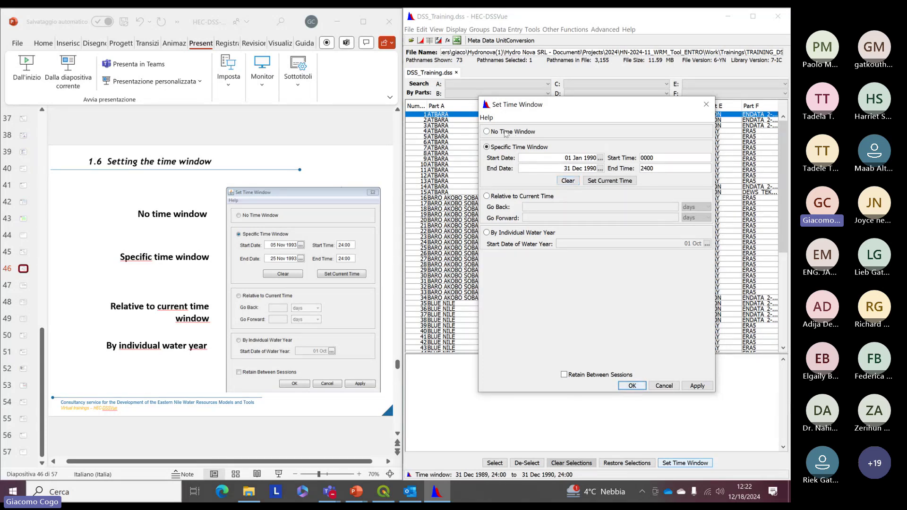
click(569, 182)
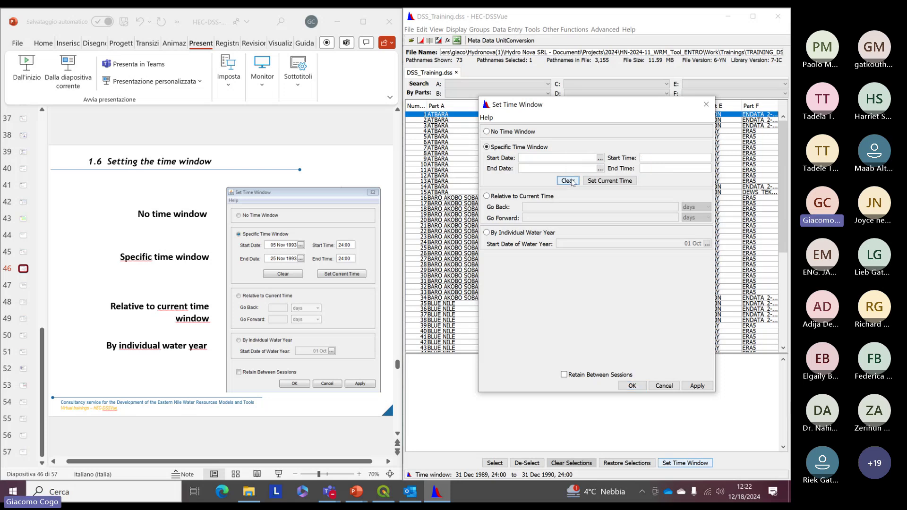
click(695, 385)
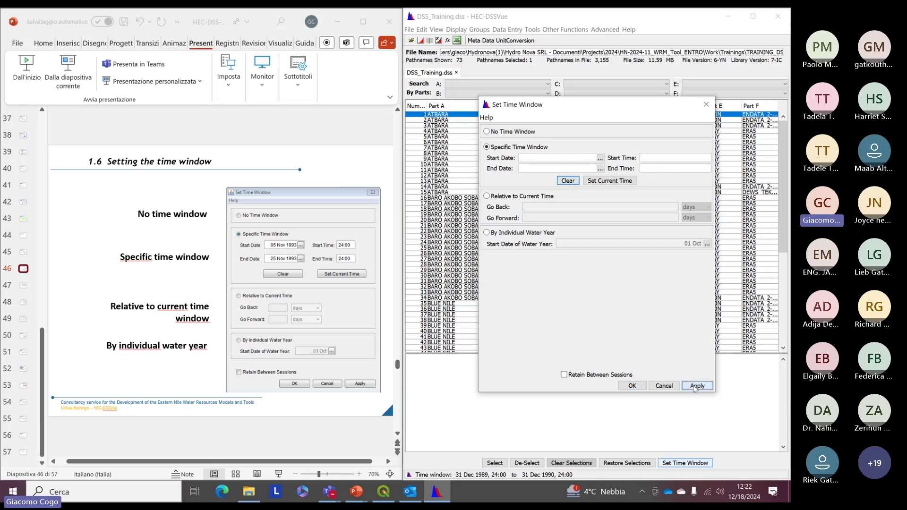
click(632, 386)
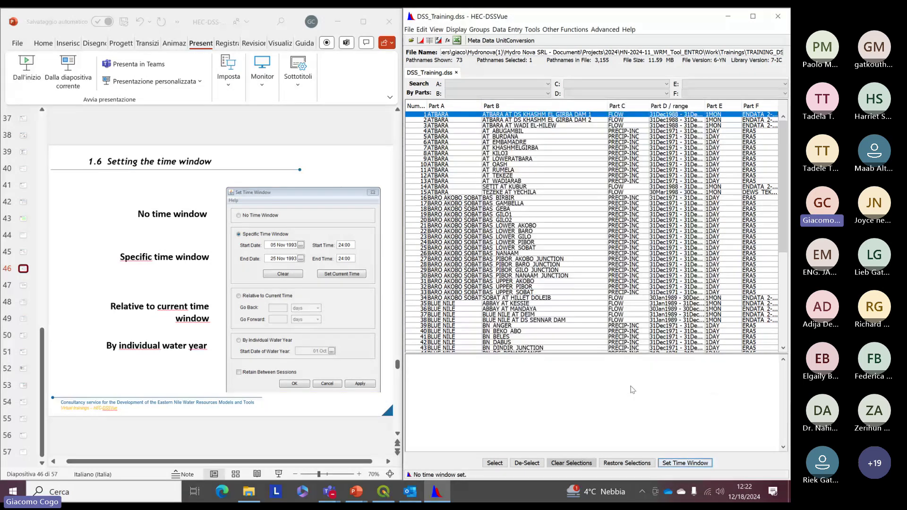
Step: Plot the ATBARA AT DS KHASHM EL GIRBA DAM 1 flow record again without a time window, and close the plot
click(471, 118)
click(470, 114)
click(420, 42)
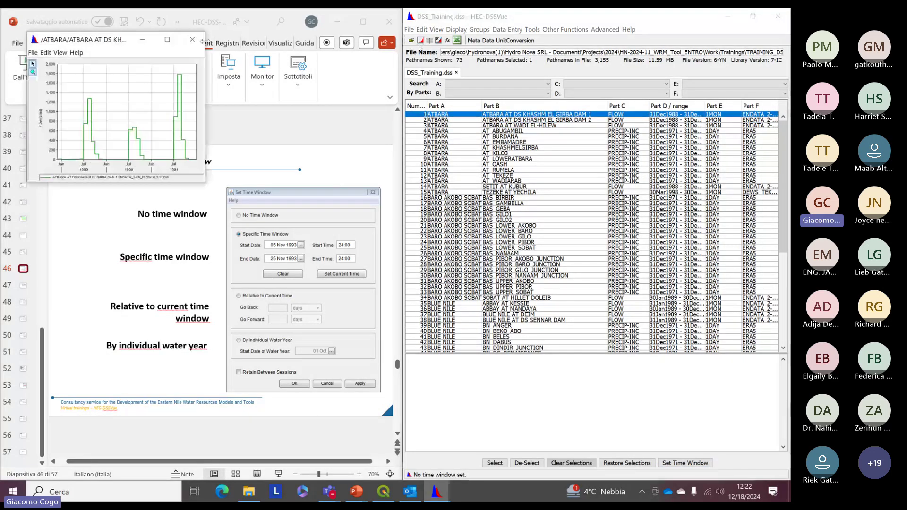
drag(79, 42, 405, 93)
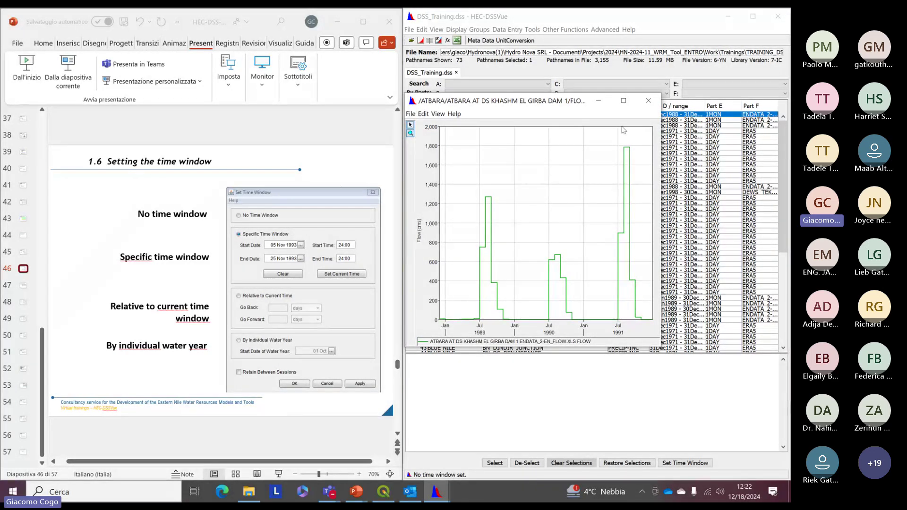
click(647, 100)
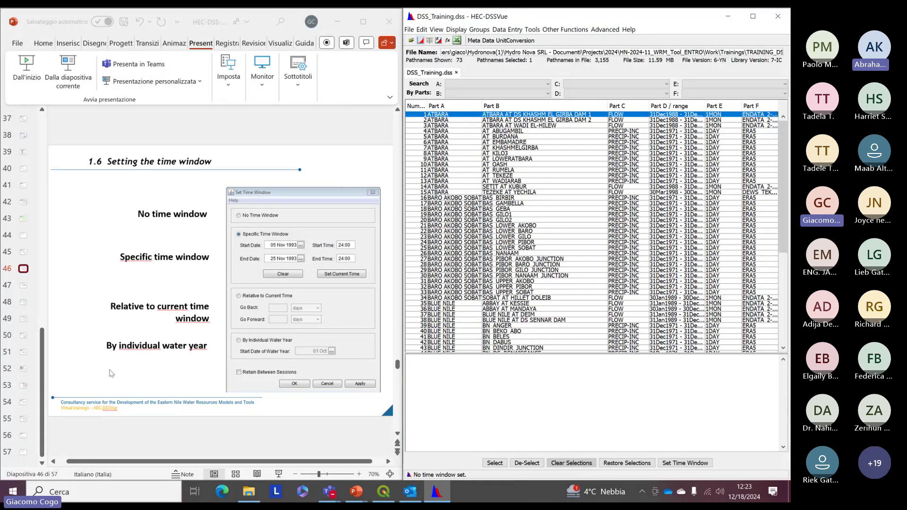
Step: Show slide 47 on entering data into HEC-DSS in PowerPoint, and open BearValley.xlsx from the HEC-DSSVue_Training_material folder in Excel
click(26, 287)
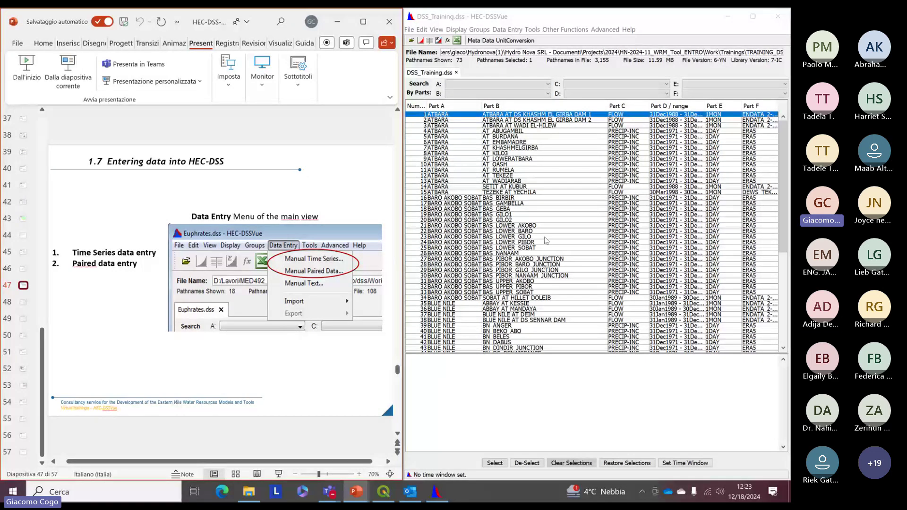
click(534, 18)
mouse_move(249, 491)
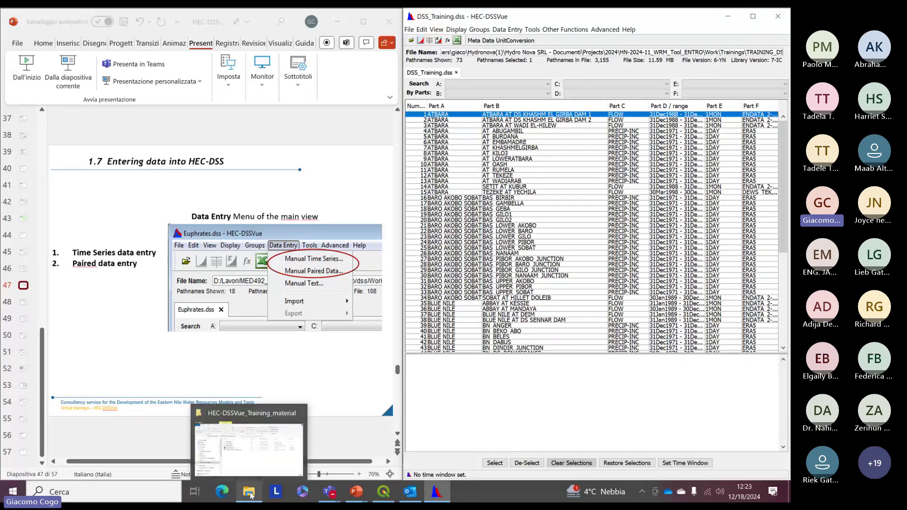
click(255, 465)
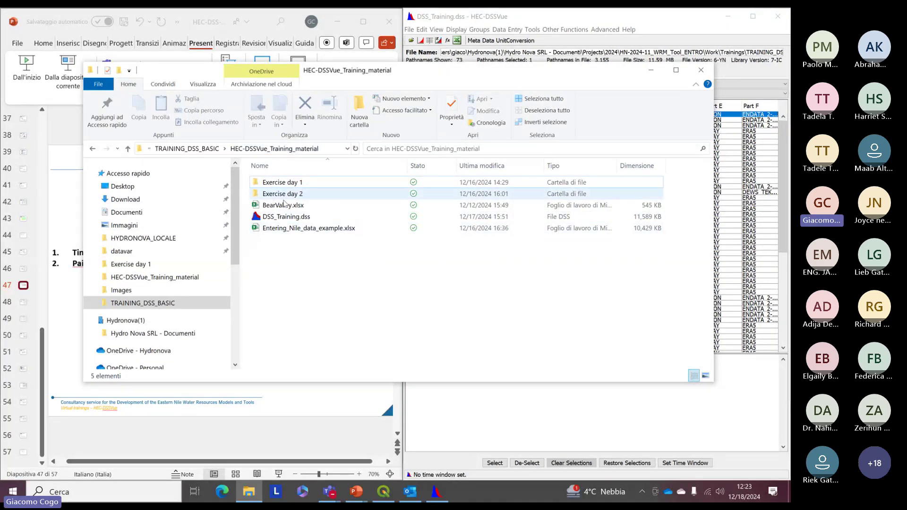
click(284, 205)
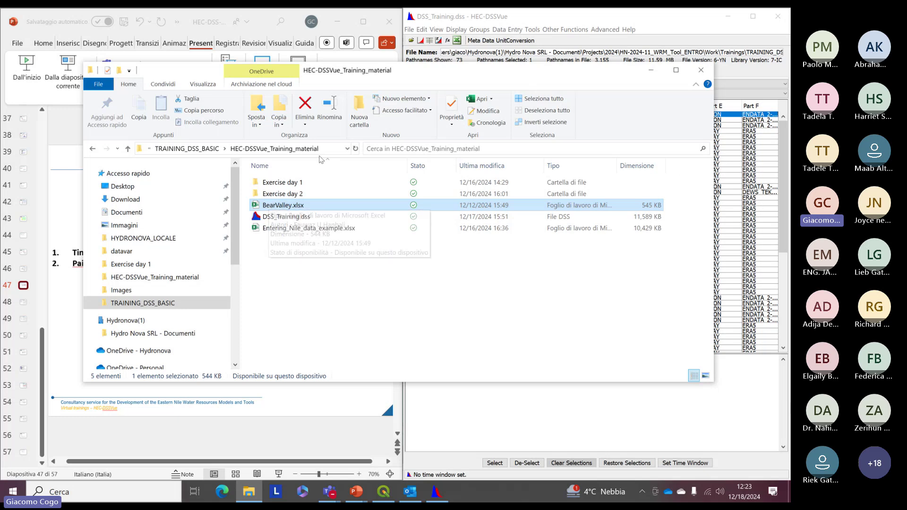
double_click(281, 206)
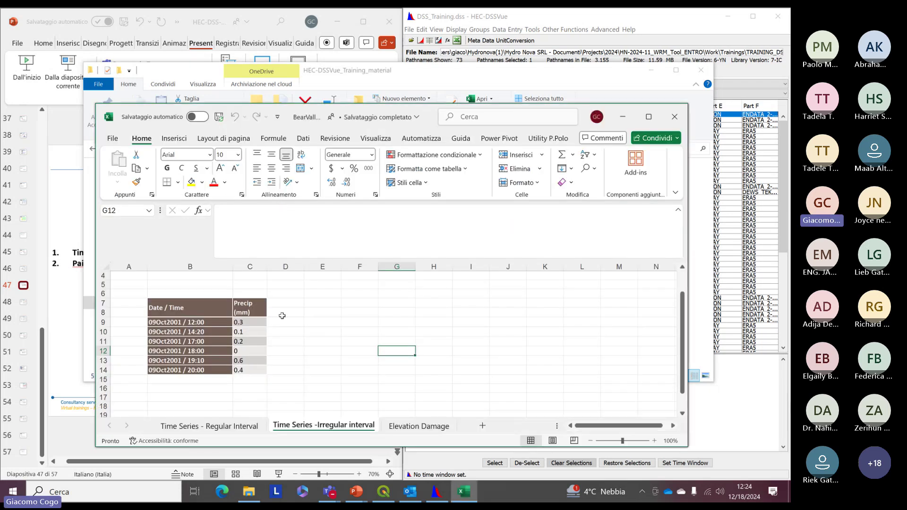
Step: Examine the regular-interval time series, irregular-interval time series and Elevation Damage sheets of the BearValley workbook
drag(529, 104, 529, 34)
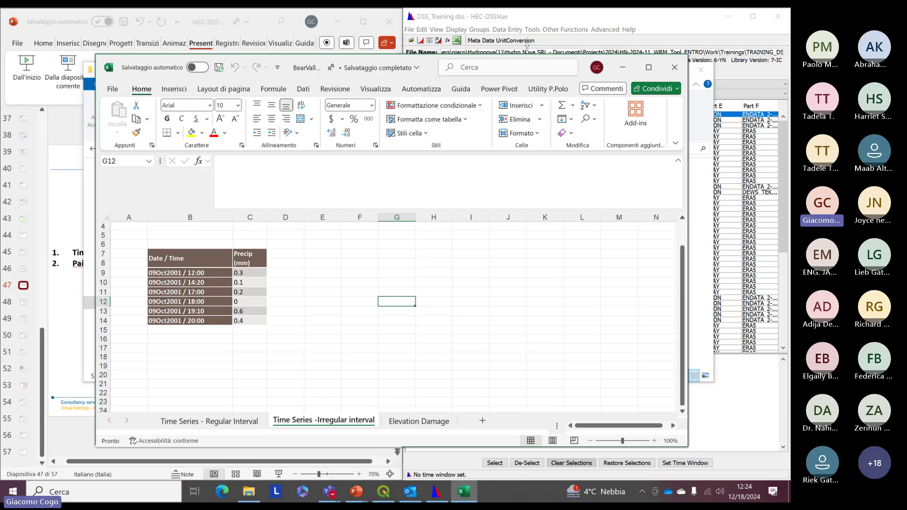
scroll(260, 320, up, 1)
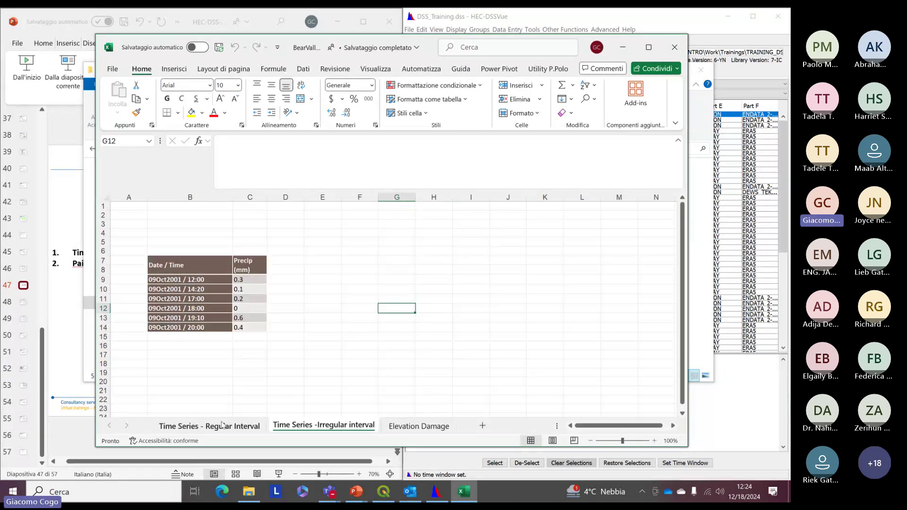
click(214, 430)
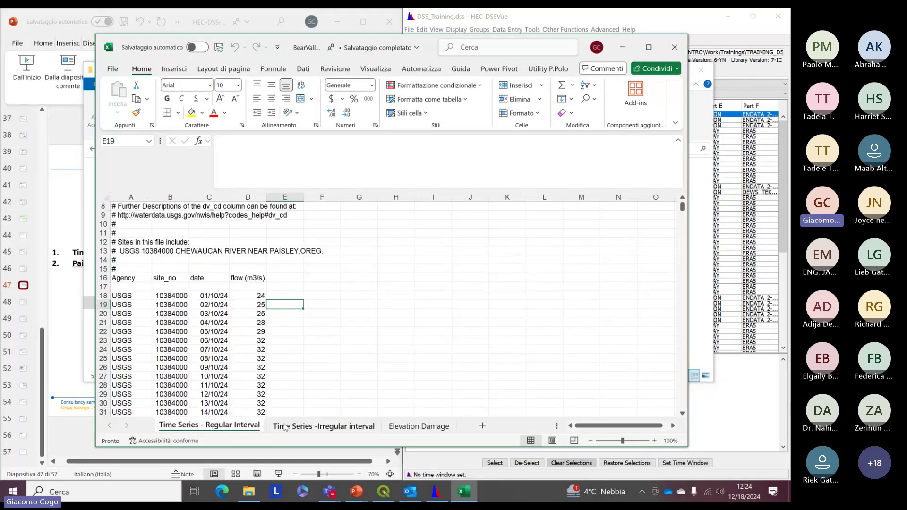
click(323, 359)
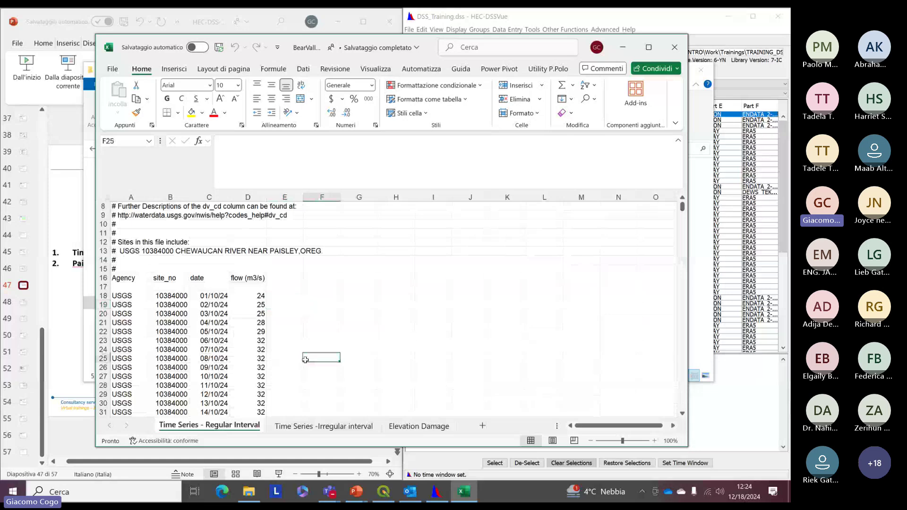
click(419, 426)
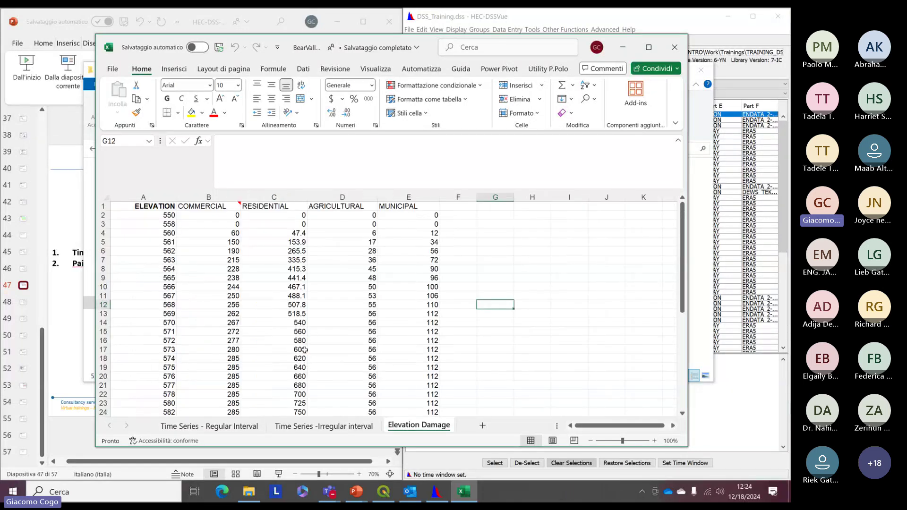
click(203, 426)
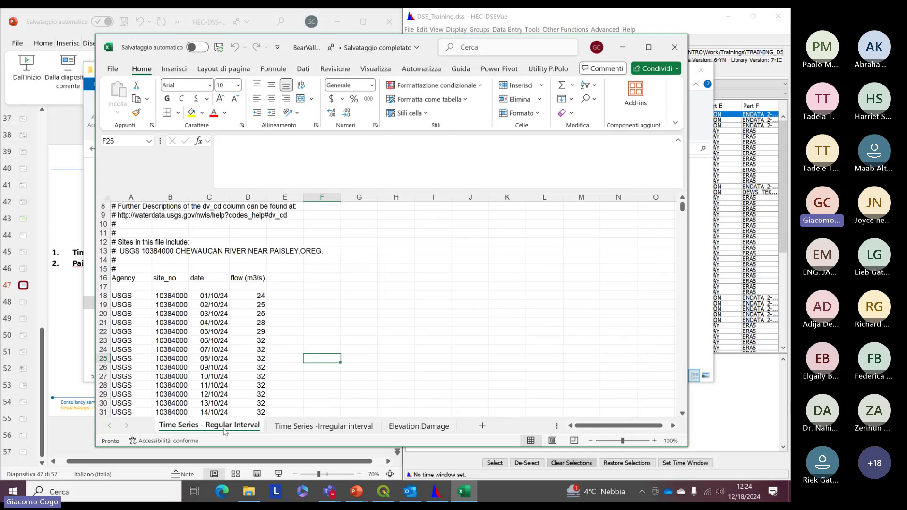
scroll(246, 431, down, 1)
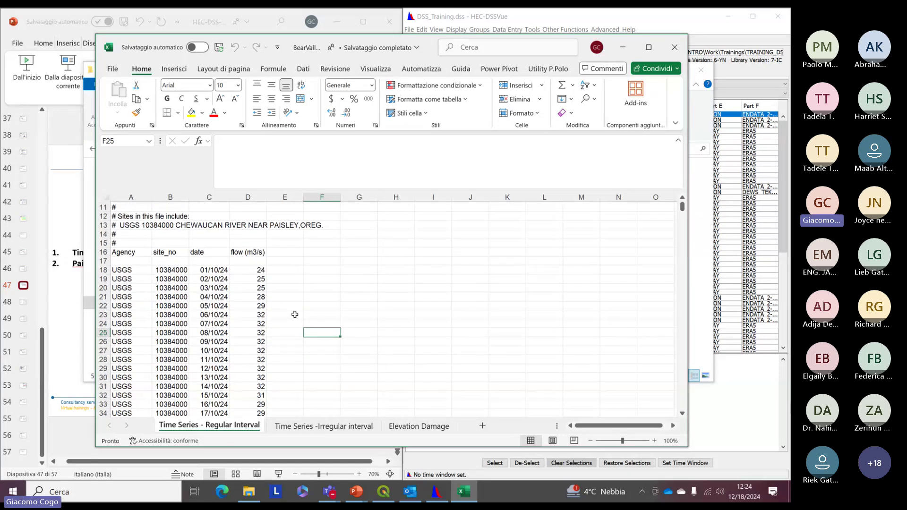
click(303, 426)
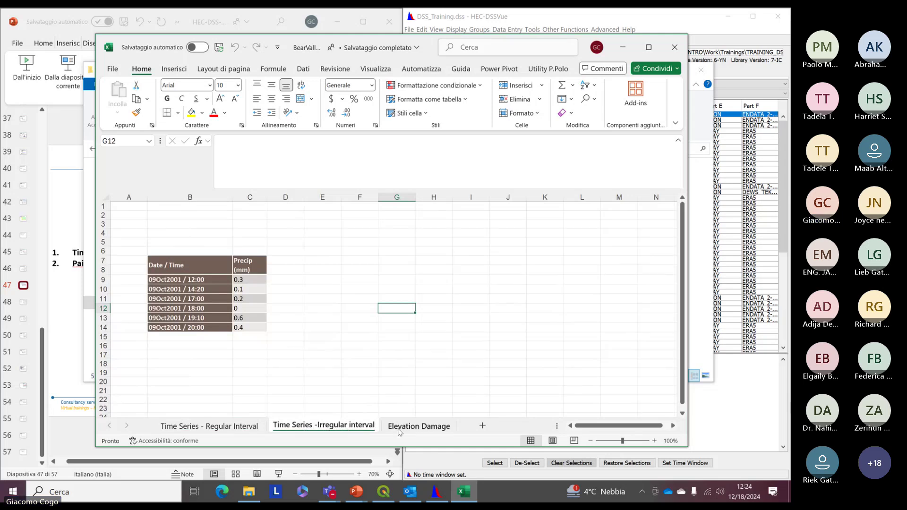
click(418, 426)
scroll(338, 376, down, 1)
scroll(339, 375, up, 1)
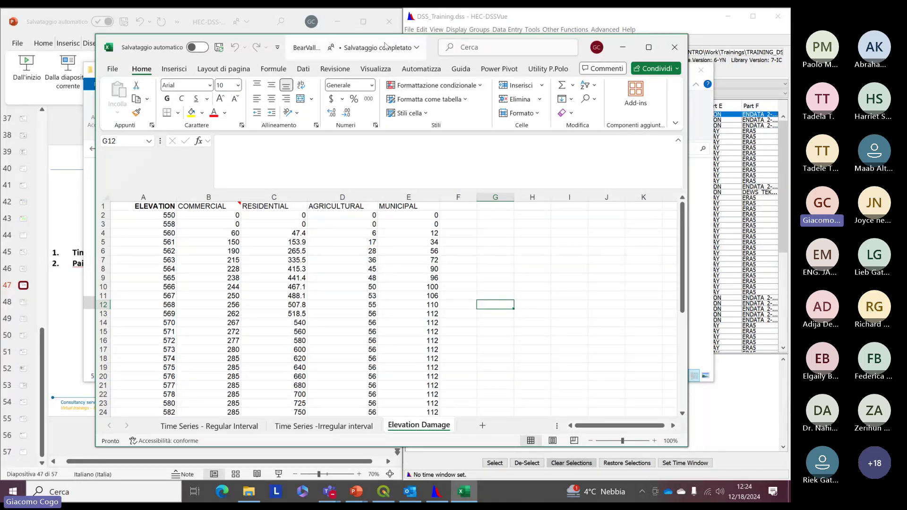
Step: Minimize the BearValley workbook and the HEC-DSSVue_Training_material folder window, and return to the PowerPoint slide on entering data
drag(382, 46, 395, 75)
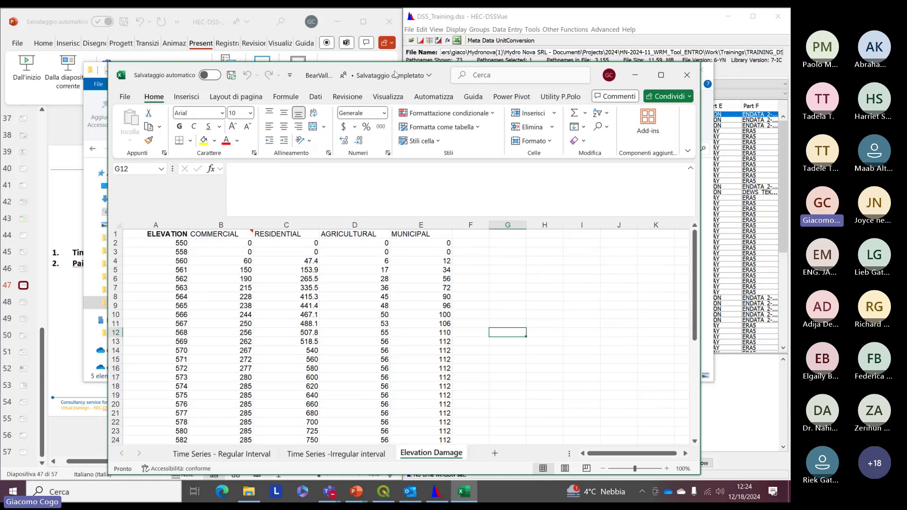
drag(395, 75, 434, 69)
click(671, 71)
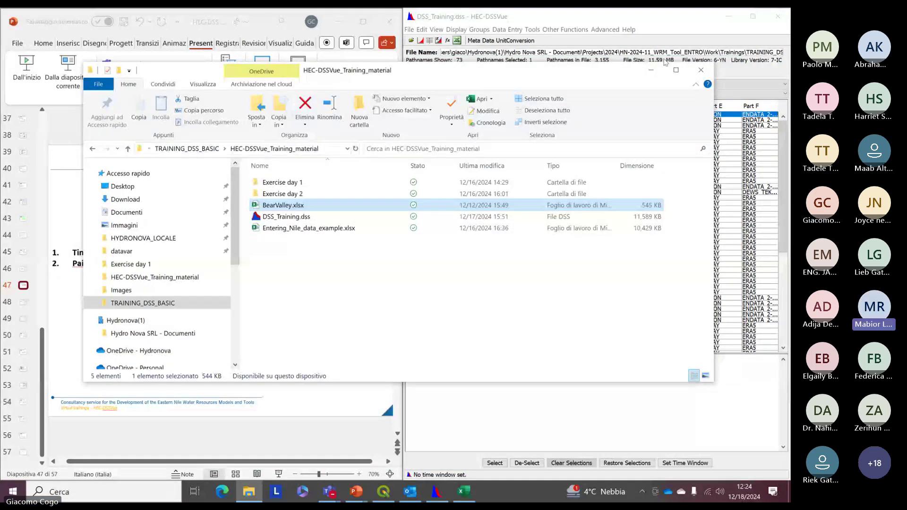
click(651, 70)
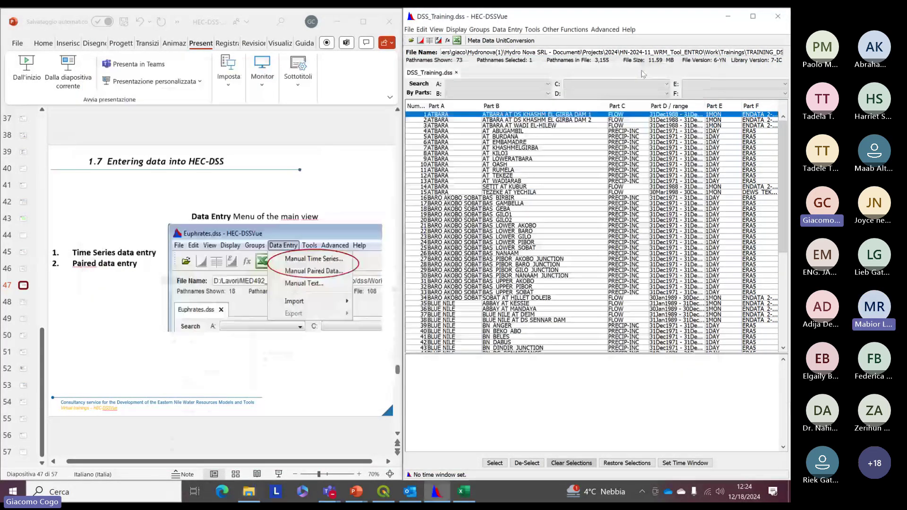
click(152, 364)
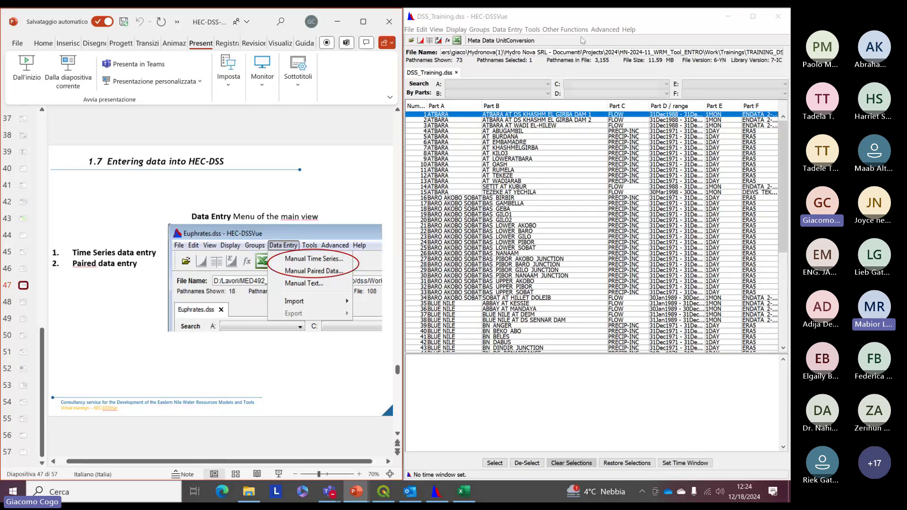
Step: Preview the manual Time Series Data Entry dialog in HEC-DSSVue and close it without entering data
click(511, 30)
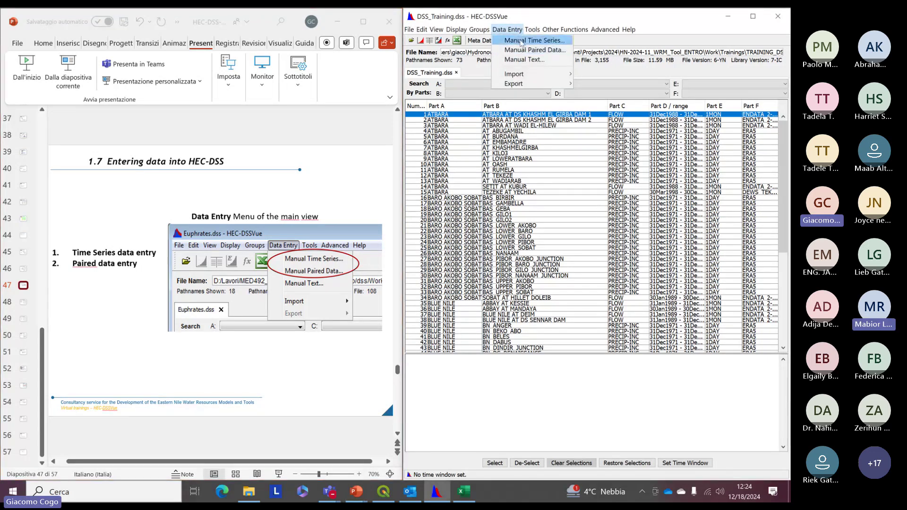
click(545, 41)
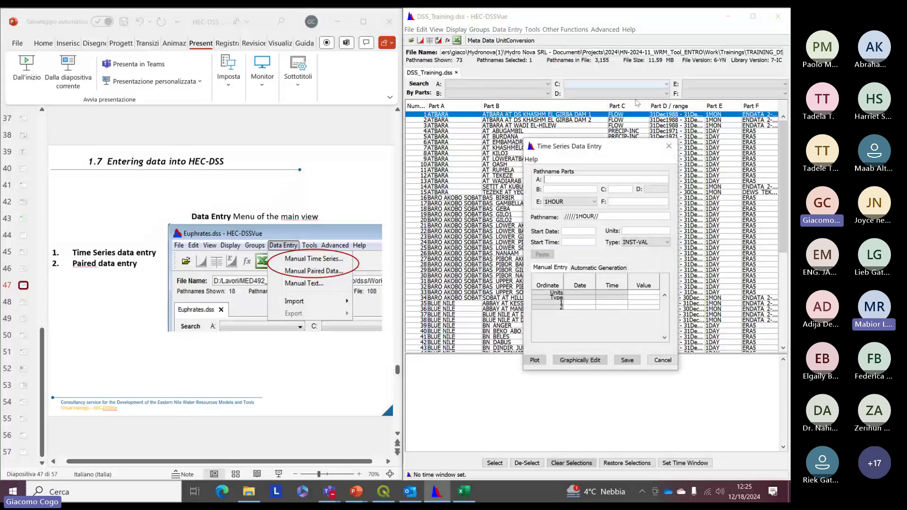
click(675, 140)
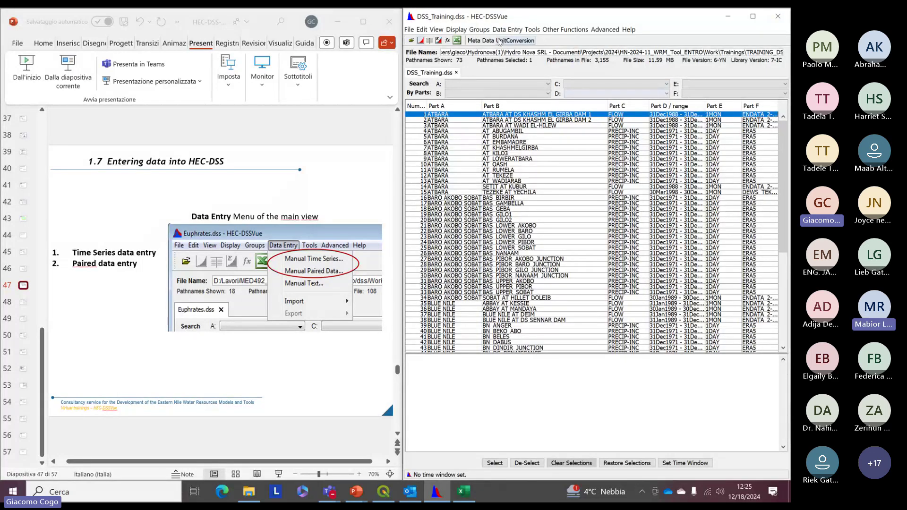
Step: Show slide 48 in PowerPoint, describing the pathname parts of the Time Series Data Entry dialog
click(507, 29)
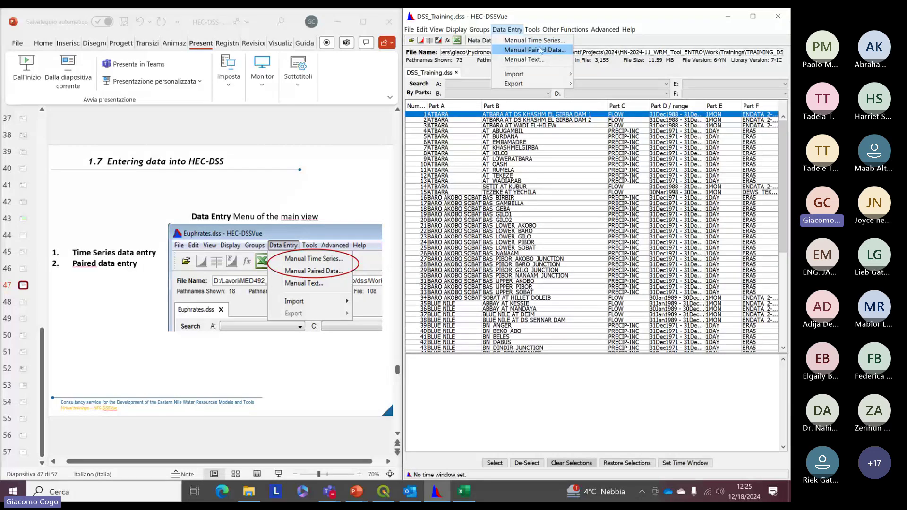
click(297, 389)
scroll(297, 389, down, 1)
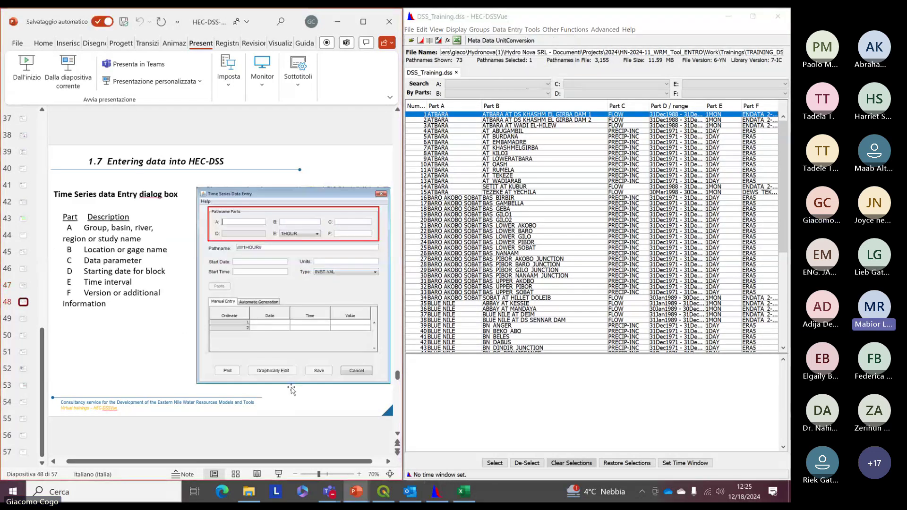
Step: Open the manual time series entry dialog in HEC-DSSVue and enlarge its window over the pathname list
click(509, 30)
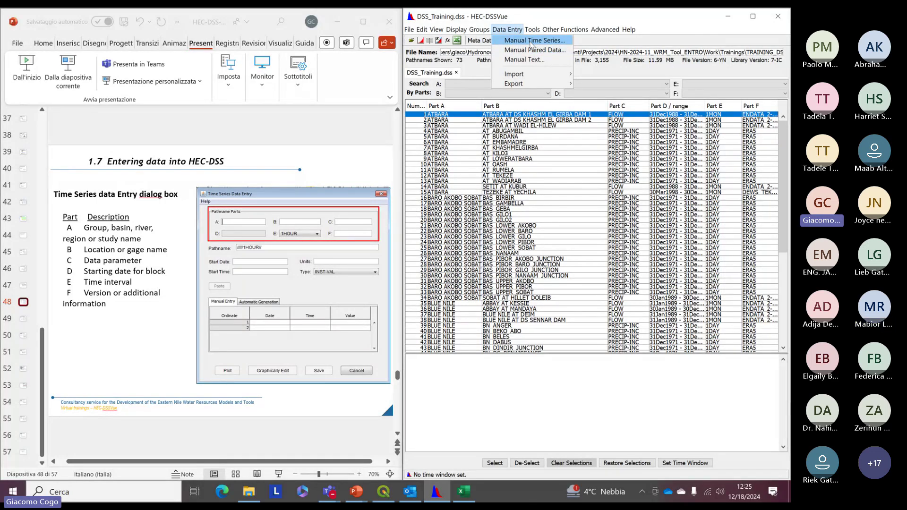
mouse_move(515, 84)
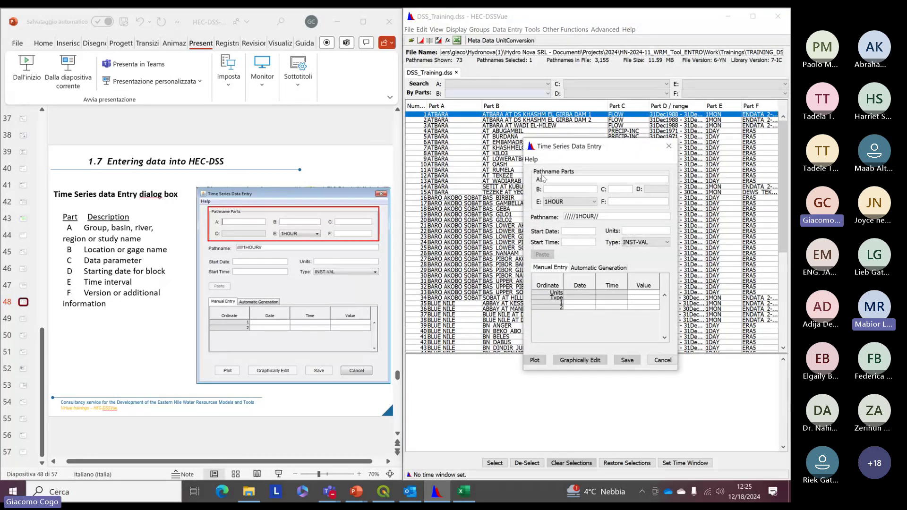
drag(524, 141, 466, 75)
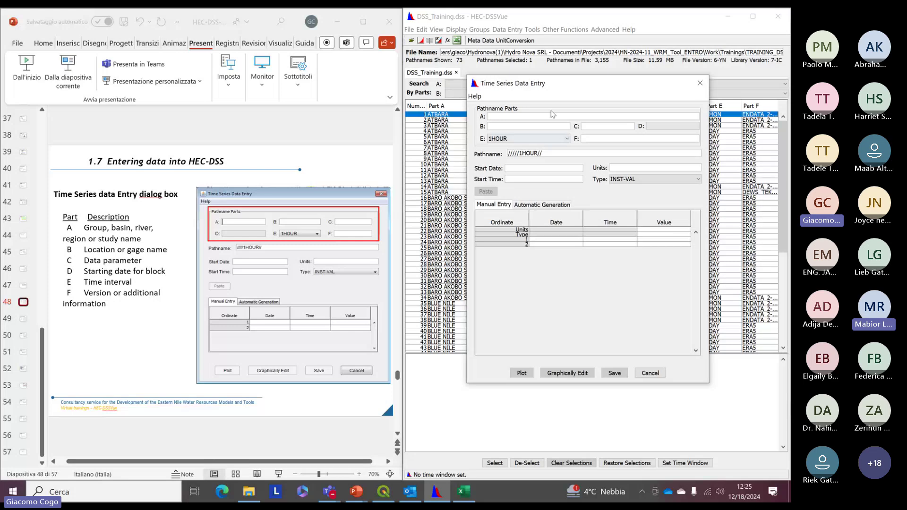
mouse_move(466, 74)
mouse_down()
mouse_move(441, 73)
mouse_move(453, 81)
mouse_up()
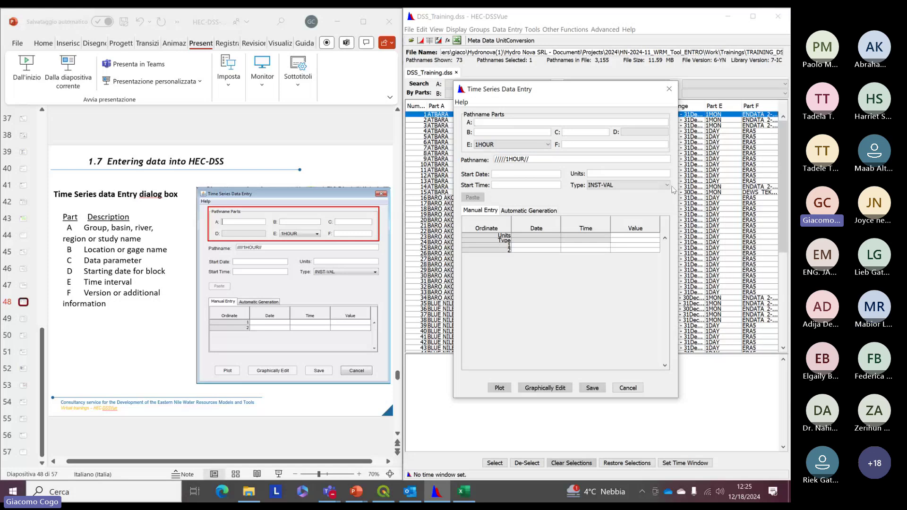
mouse_move(678, 191)
mouse_down()
mouse_move(640, 199)
mouse_move(693, 200)
mouse_up()
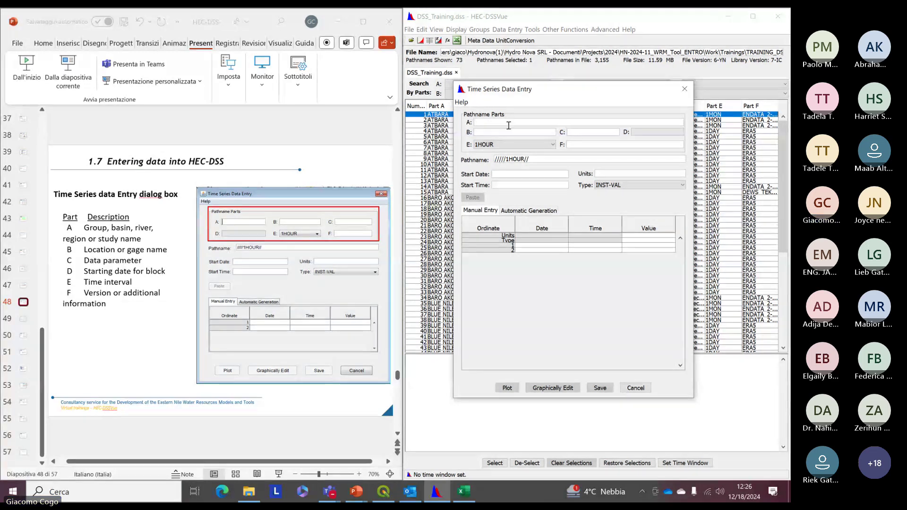
Step: Examine the pathname part fields and the regular and irregular time intervals available for part E
click(520, 122)
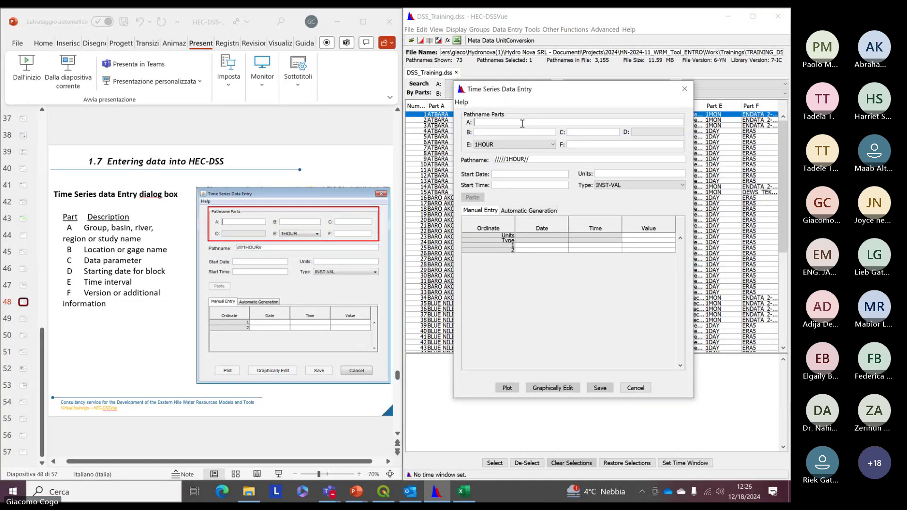
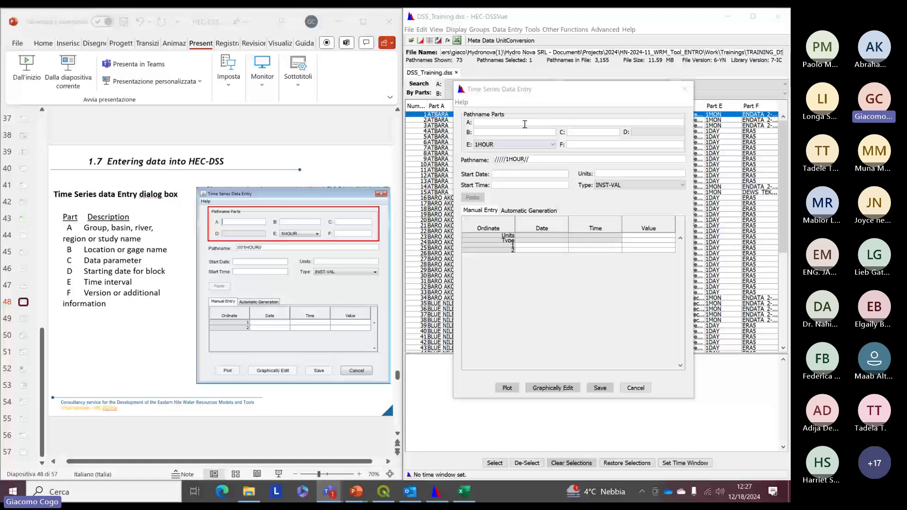
click(522, 124)
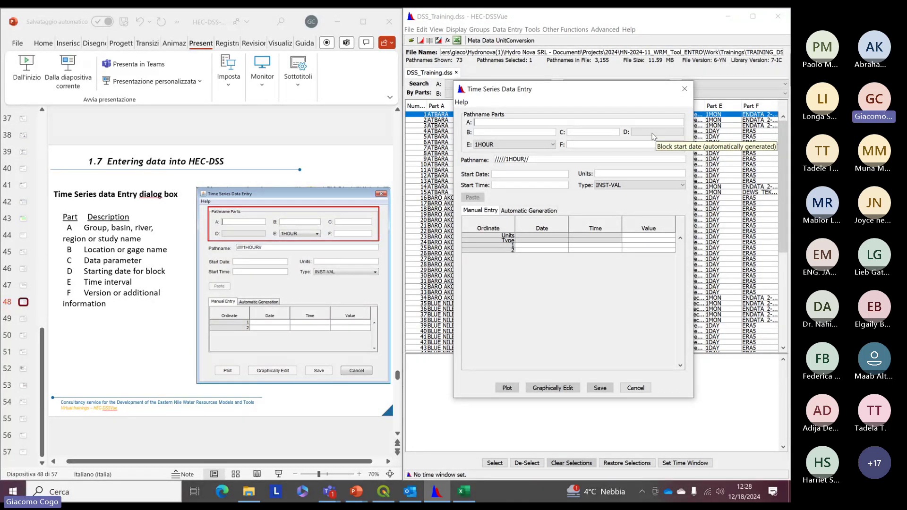
click(543, 147)
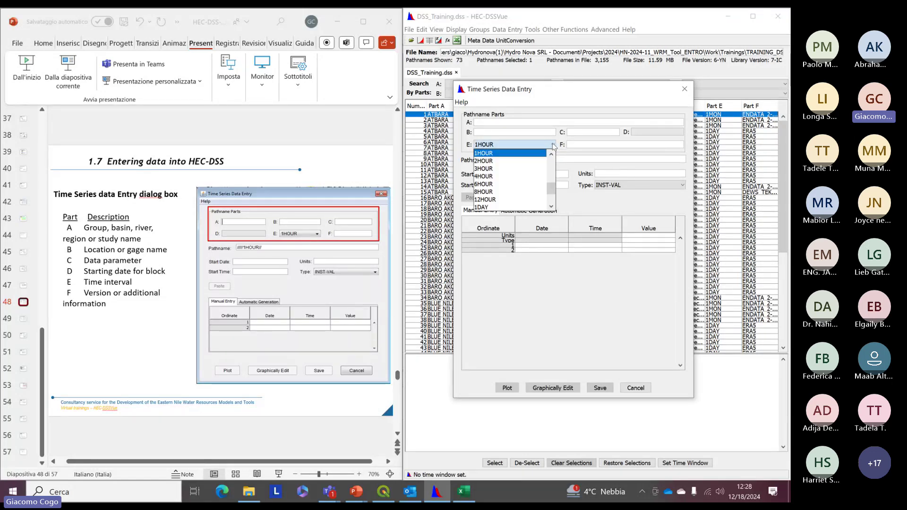
drag(551, 186, 550, 157)
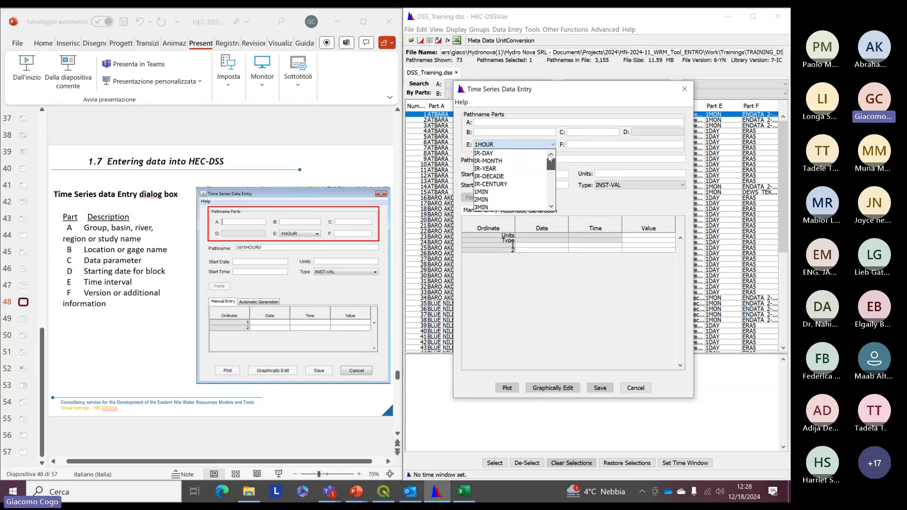
click(571, 144)
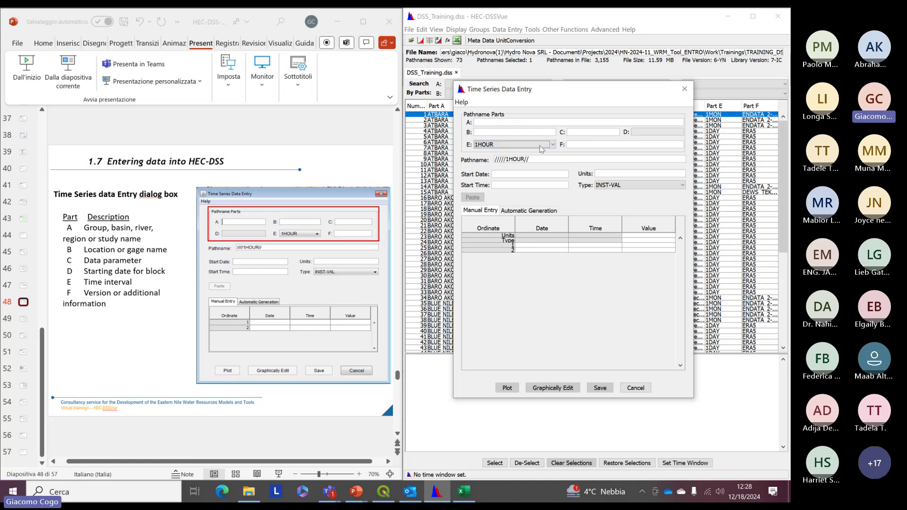
click(580, 144)
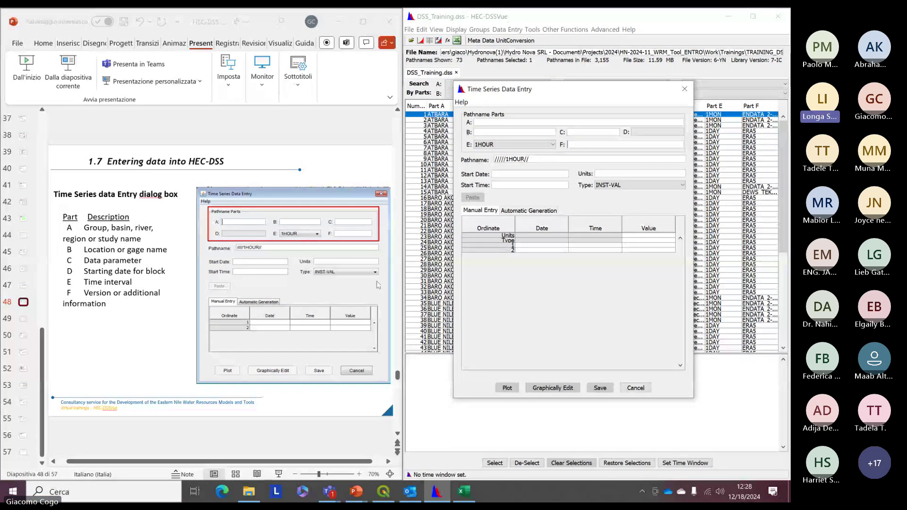
Step: Show slide 49 on data types in PowerPoint and examine the Type options in the Time Series Data Entry dialog
click(333, 309)
scroll(333, 310, down, 1)
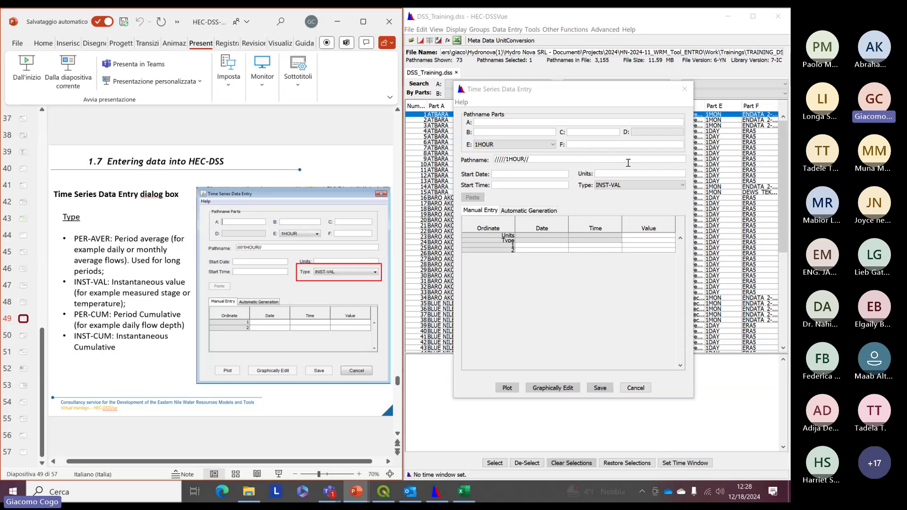
click(505, 174)
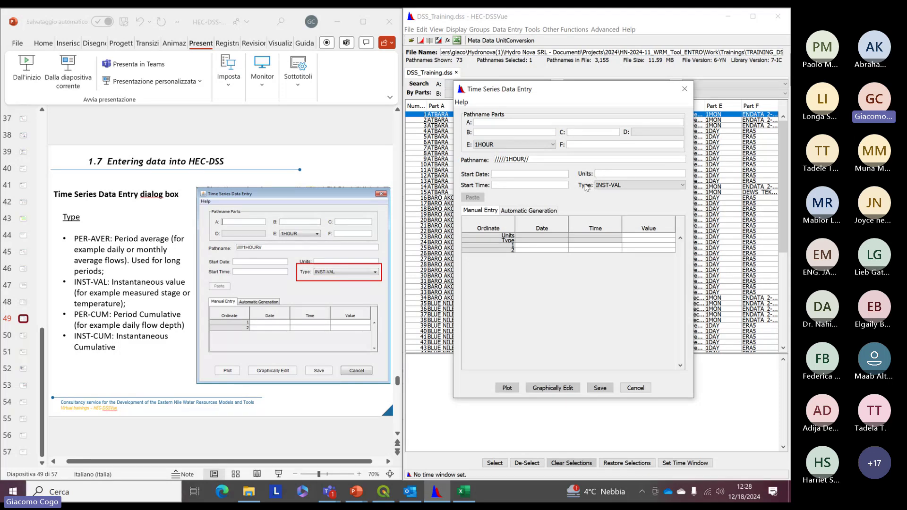
click(623, 185)
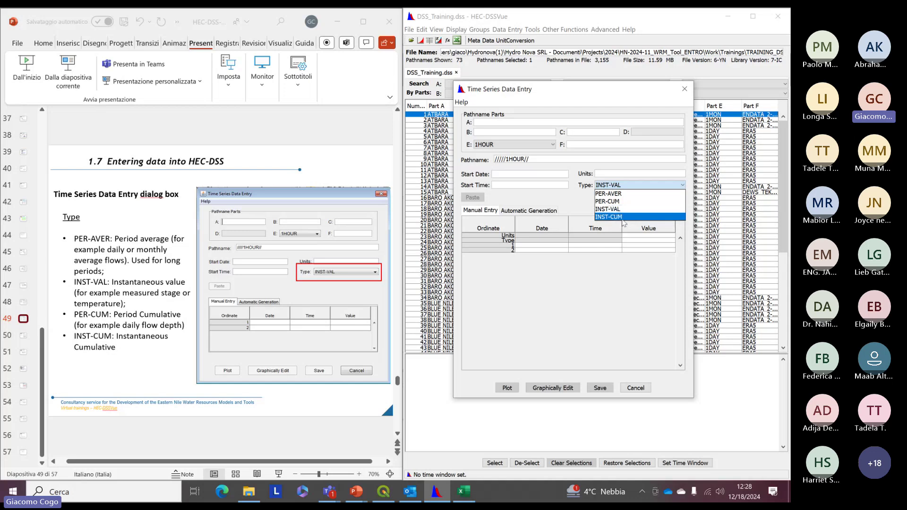
Step: Show slide 50 in PowerPoint with Exercise 7 on regular interval time series and review its example entries
click(127, 250)
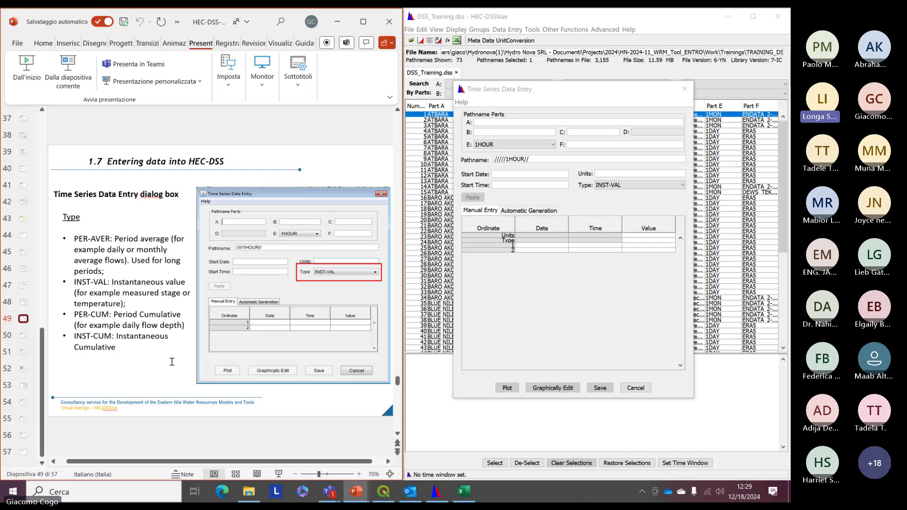
scroll(161, 383, down, 1)
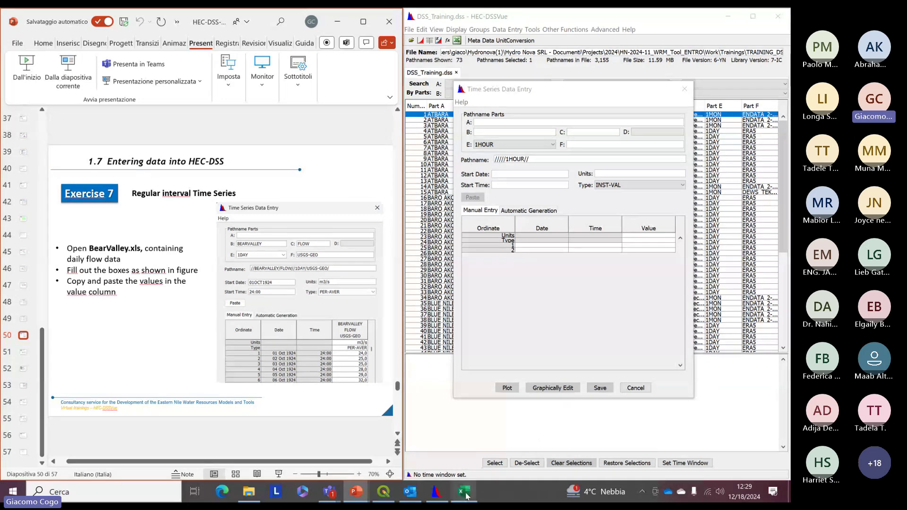
mouse_move(466, 496)
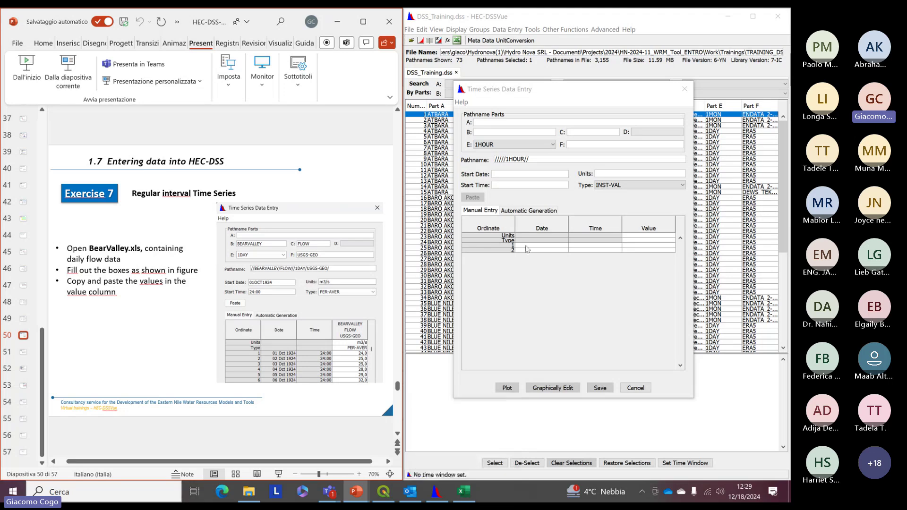
click(509, 122)
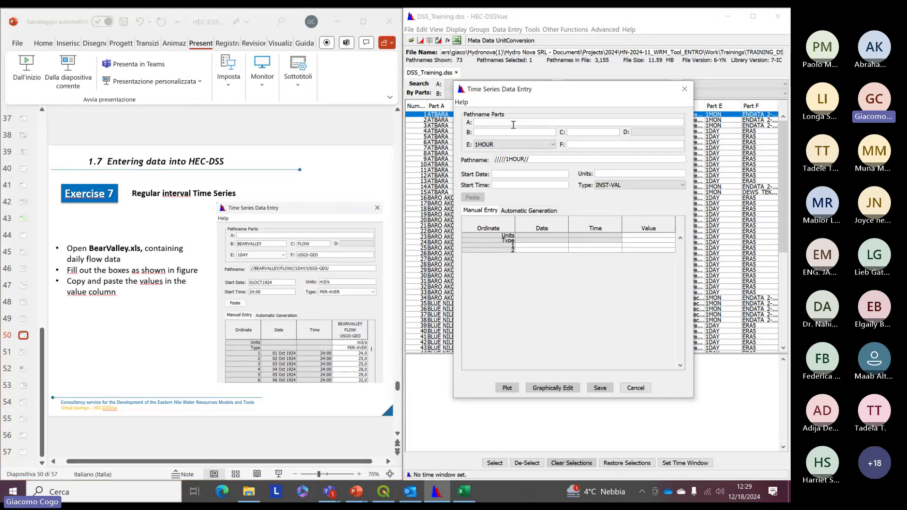
click(315, 277)
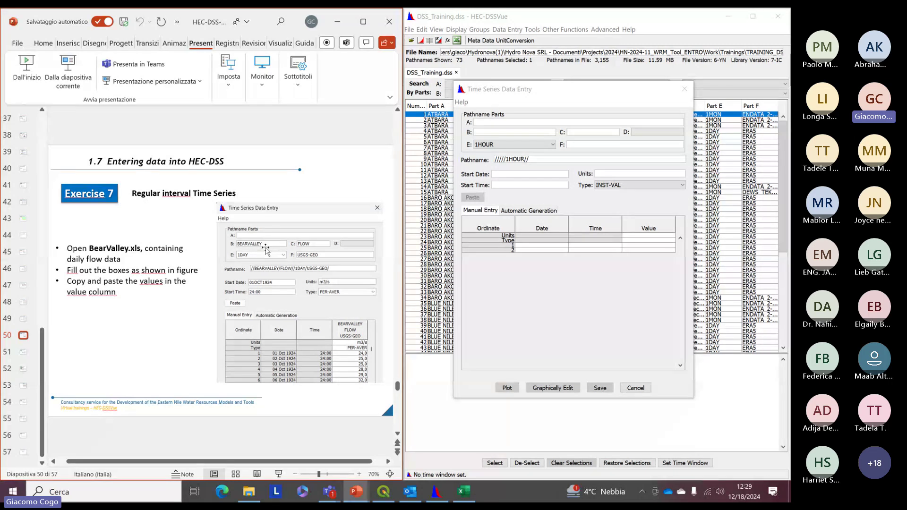
Step: Set pathname parts A and B to BEARVALLEY and part C to FLOW in the Time Series Data Entry dialog
click(484, 126)
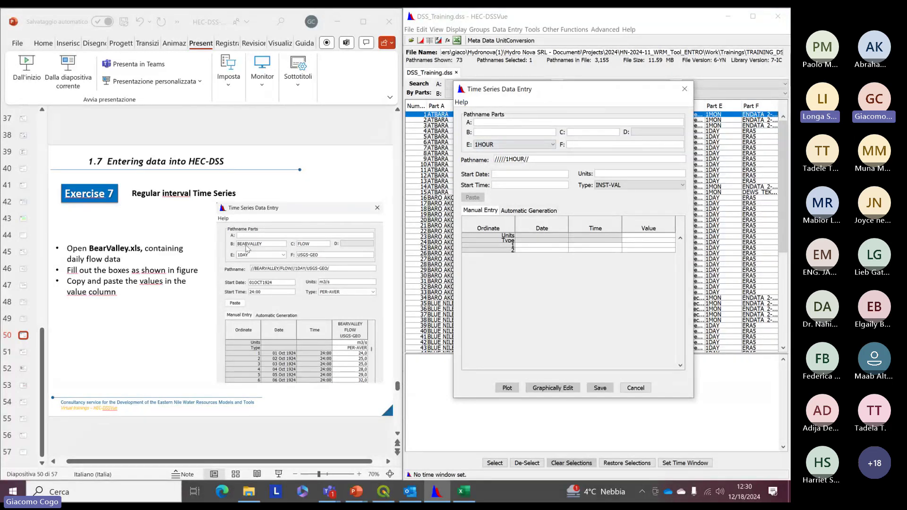
click(501, 134)
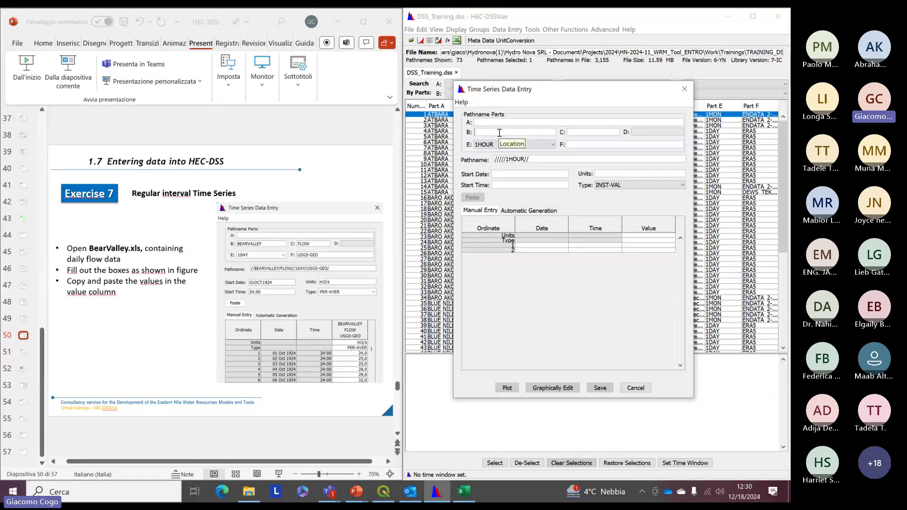
text(BEARVALLEY)
key(Tab)
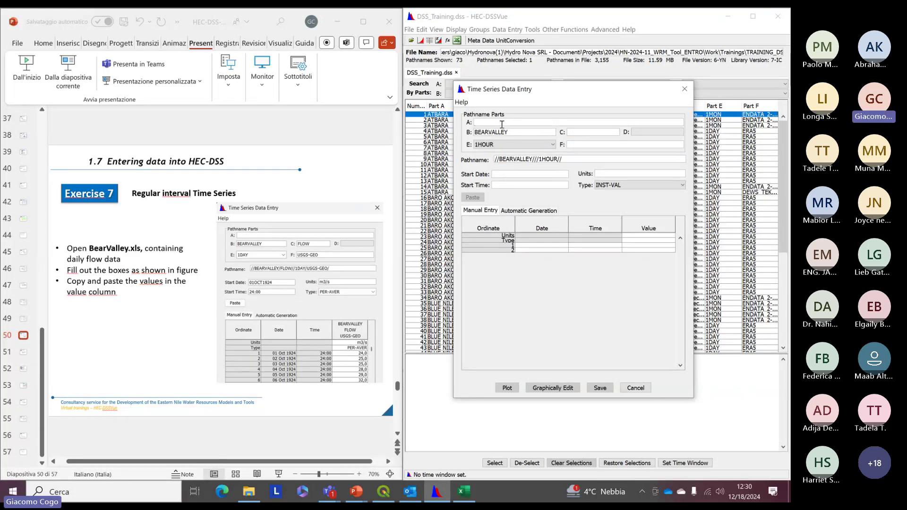
click(501, 122)
text(BEARVALLEY)
key(Tab)
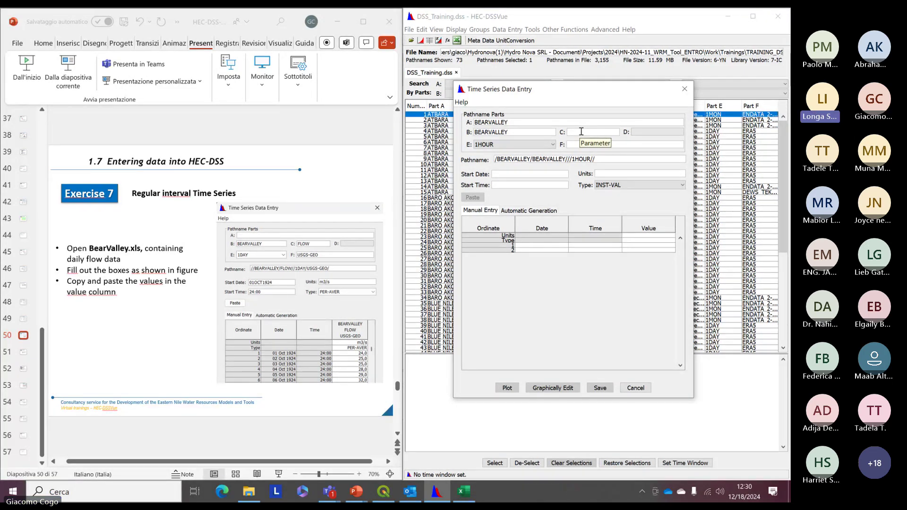
text(FLOW)
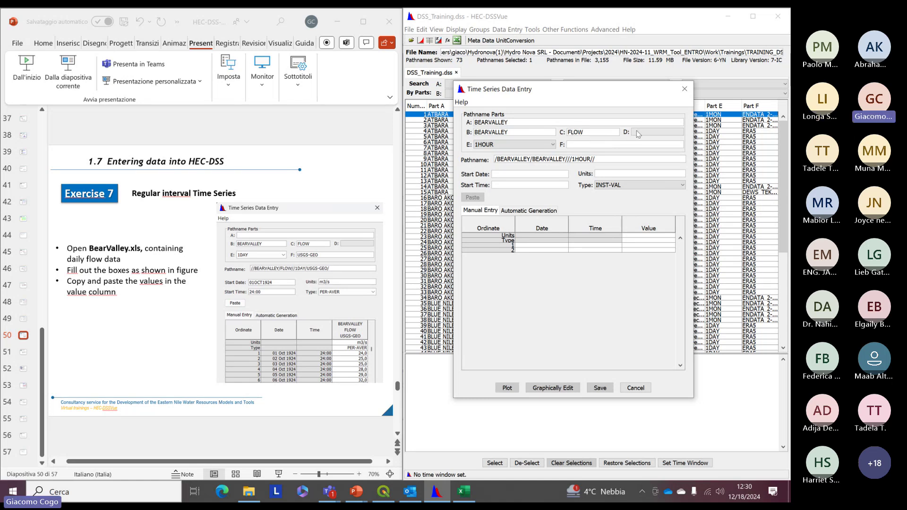
Step: Choose 1HOUR as the interval in pathname part E and set part F to USGS-GEO
click(553, 144)
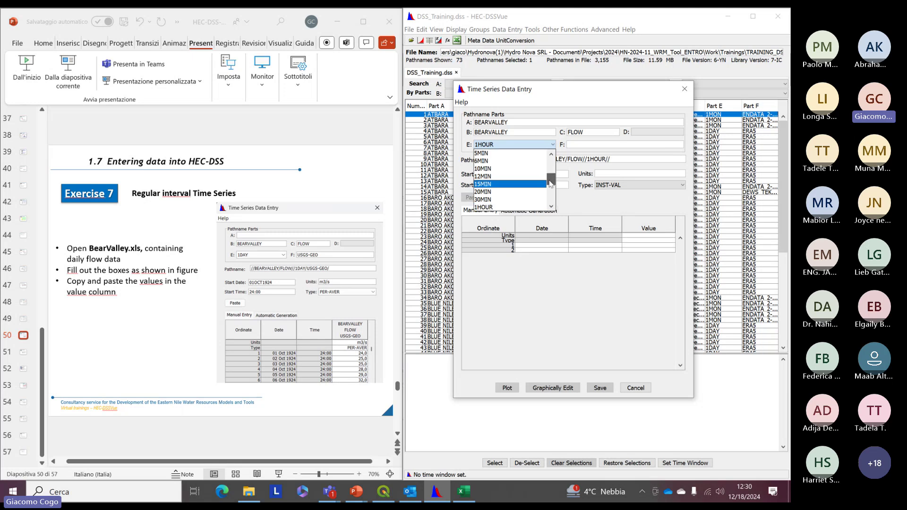
scroll(519, 186, down, 1)
click(519, 186)
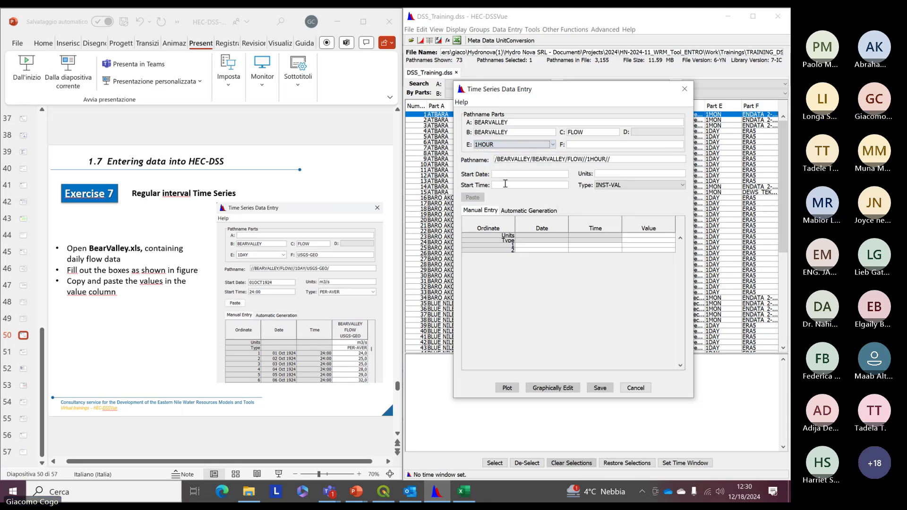
click(593, 146)
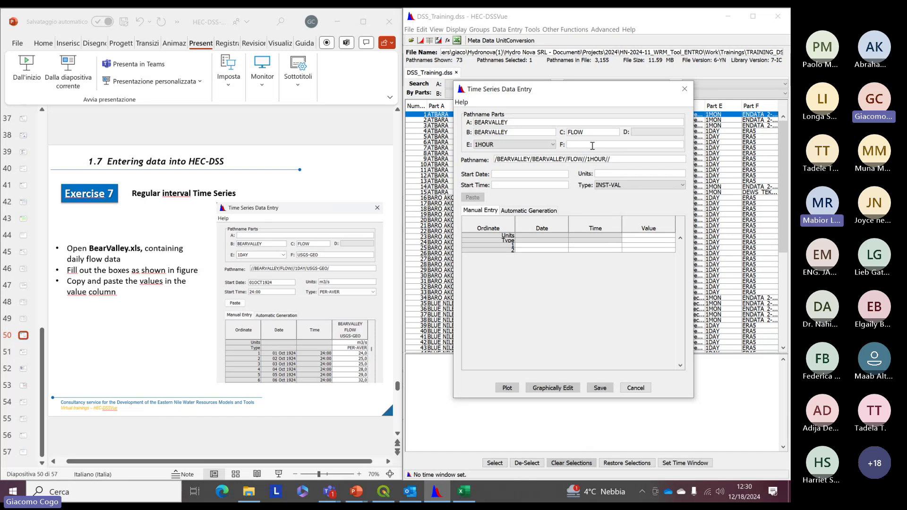
text(U)
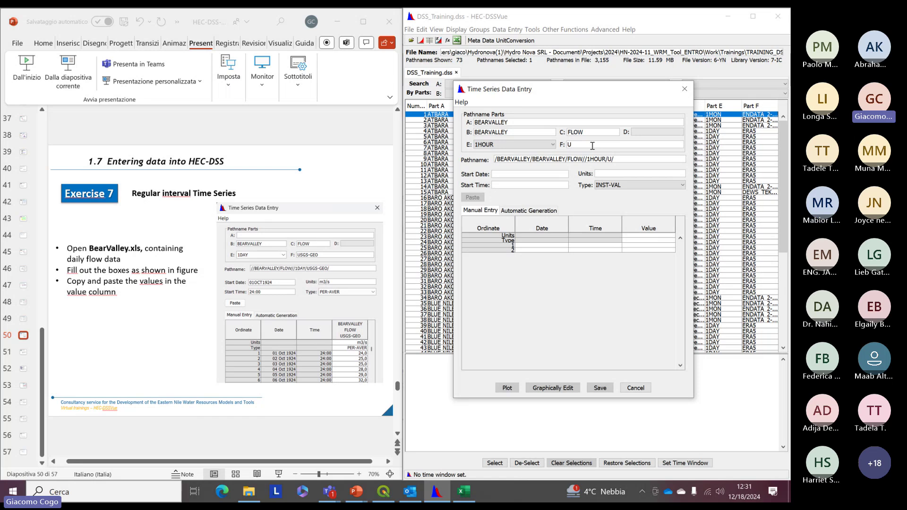
text(S)
text(GS)
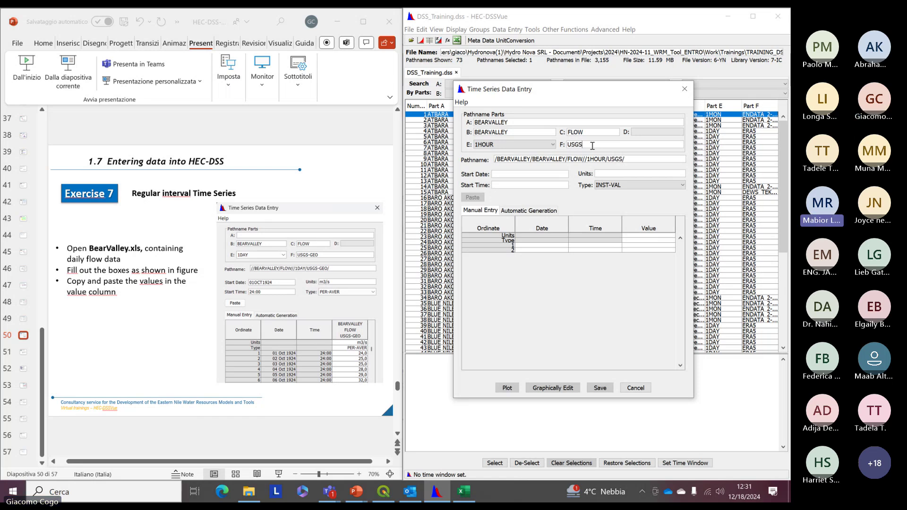
text(-GEO)
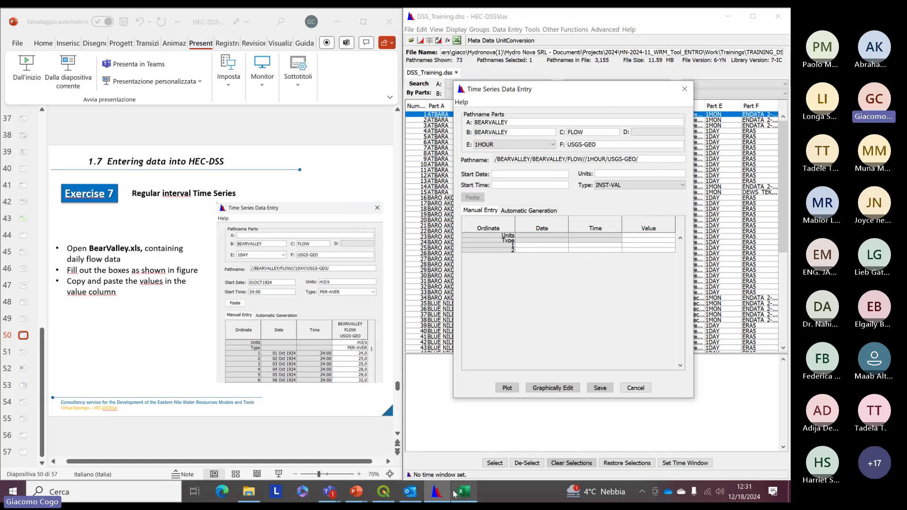
Step: Switch to BearValley.xlsx in Excel and review the header notes and columns of the Time Series - Regular Interval sheet
mouse_move(454, 494)
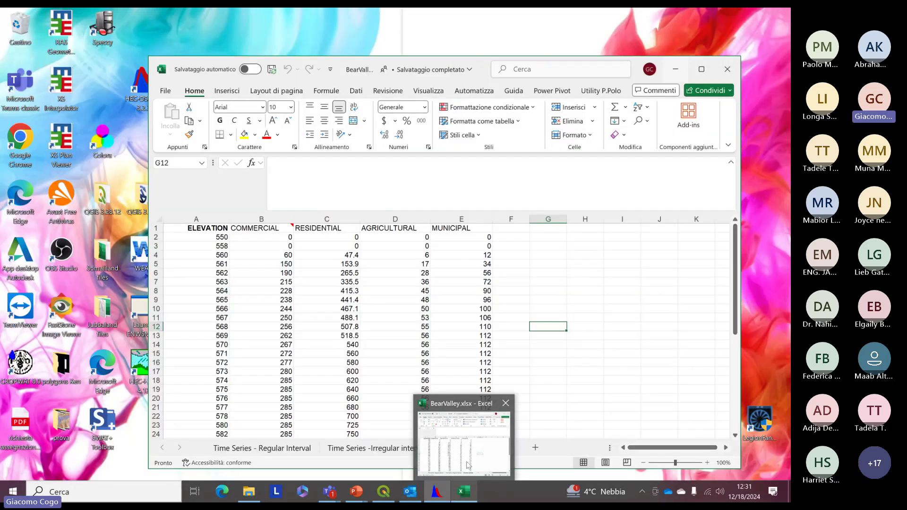
click(466, 464)
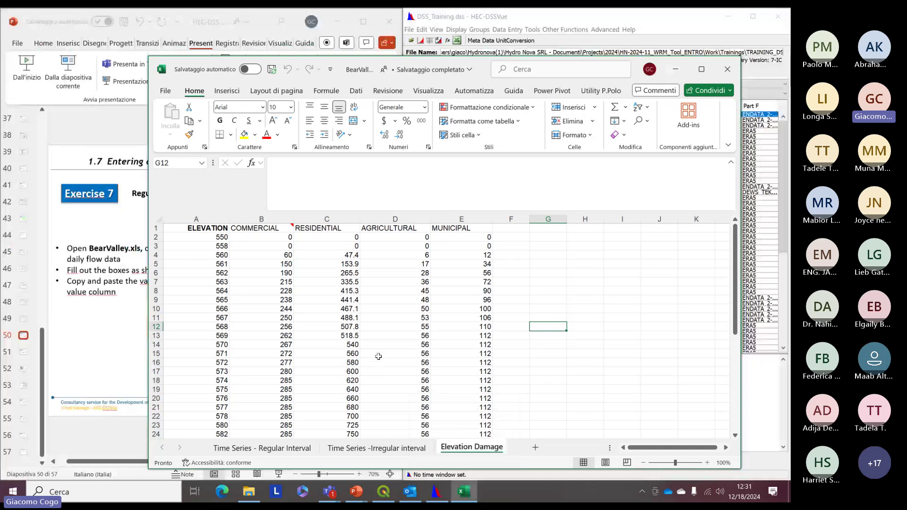
click(241, 448)
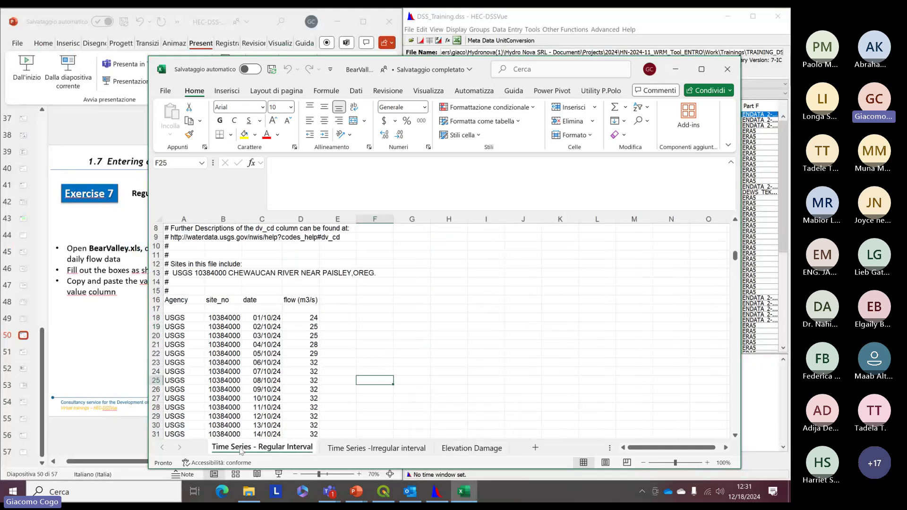
scroll(284, 347, up, 3)
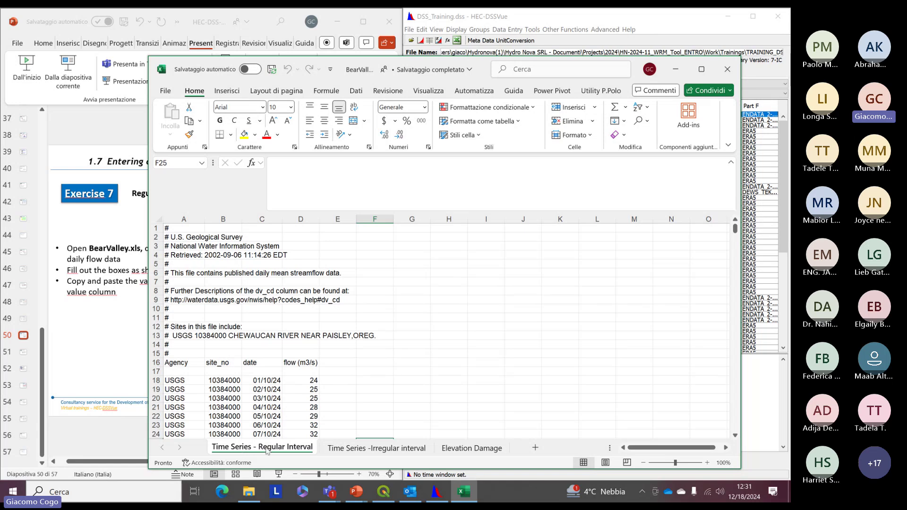
scroll(287, 391, down, 3)
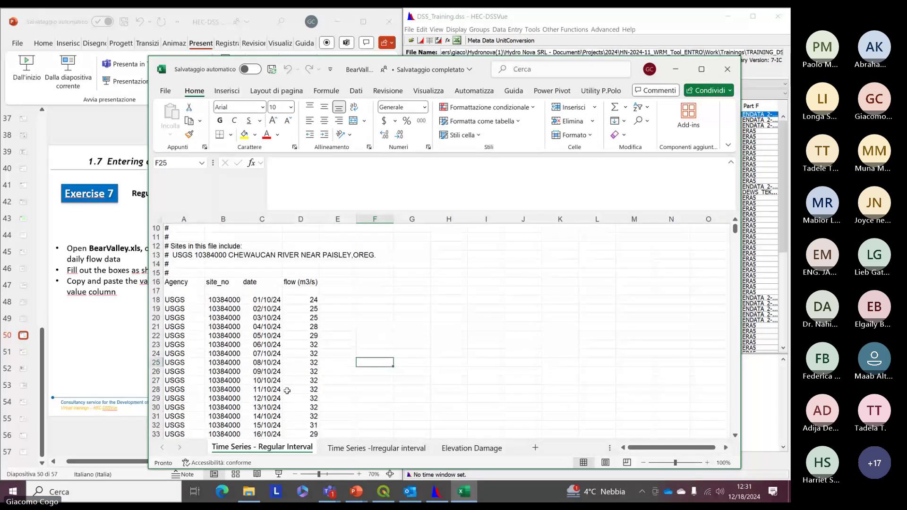
scroll(286, 378, up, 2)
scroll(283, 331, down, 1)
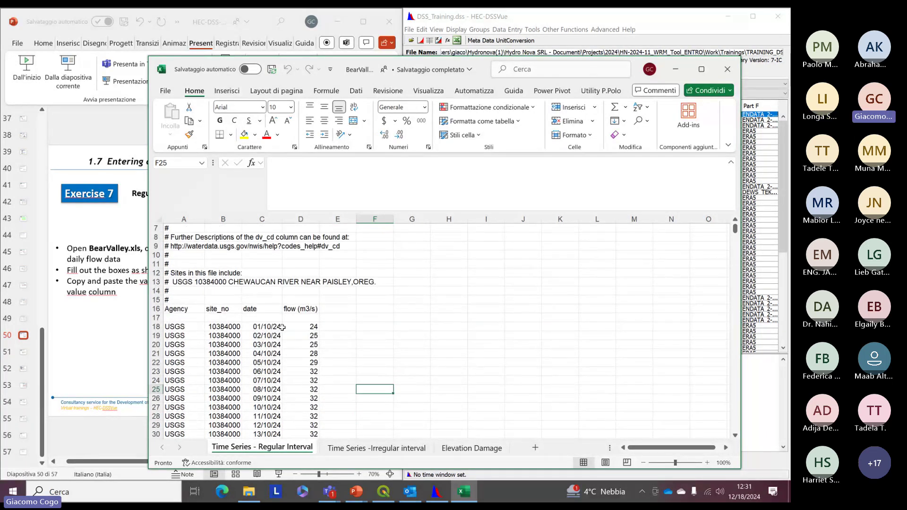
Step: Examine the daily flow records in rows 18 to 23 one by one, then minimize the workbook
click(159, 326)
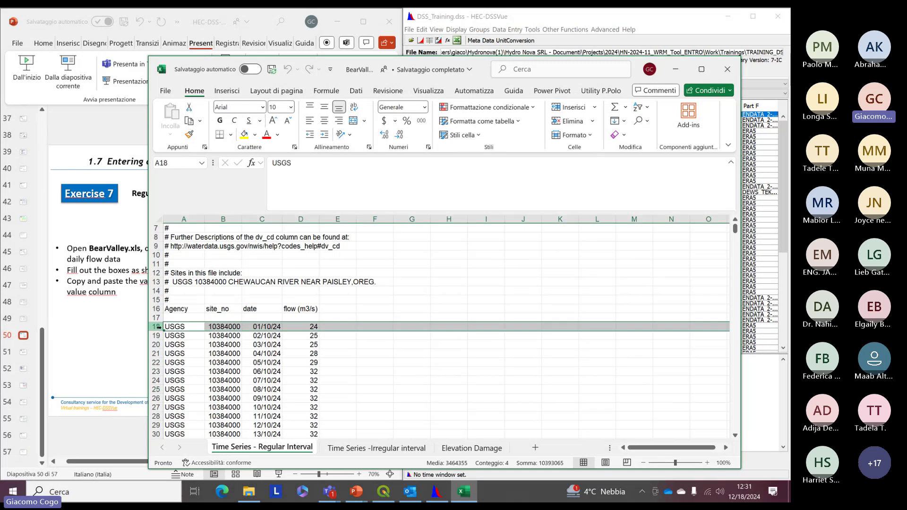
mouse_move(159, 326)
mouse_down()
mouse_move(157, 337)
mouse_move(156, 327)
mouse_up()
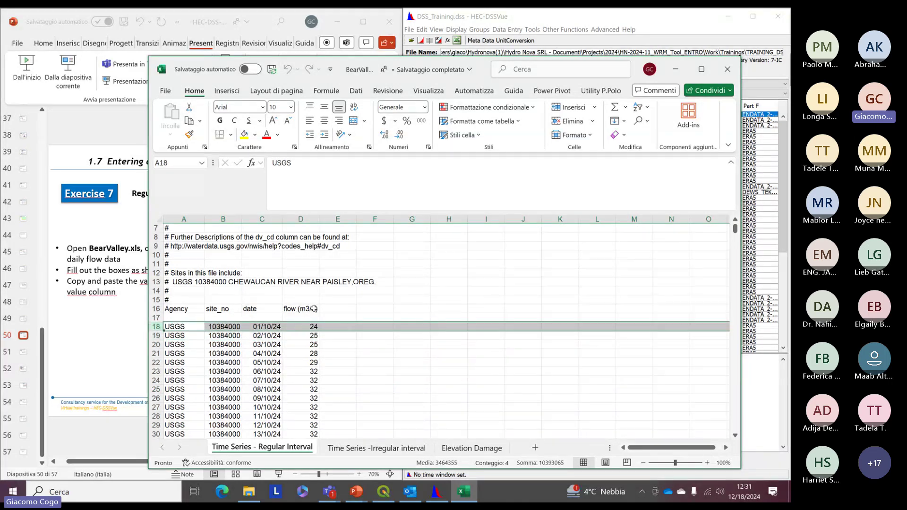
click(155, 335)
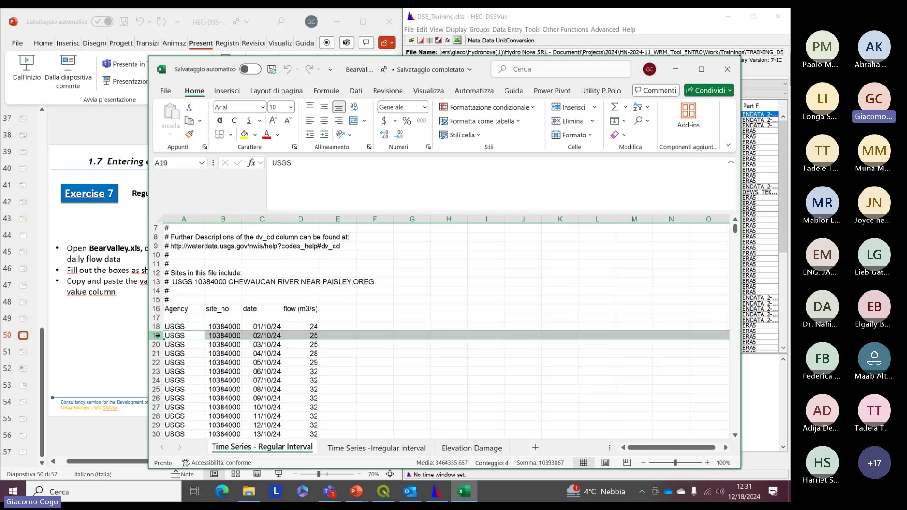
click(155, 344)
click(156, 354)
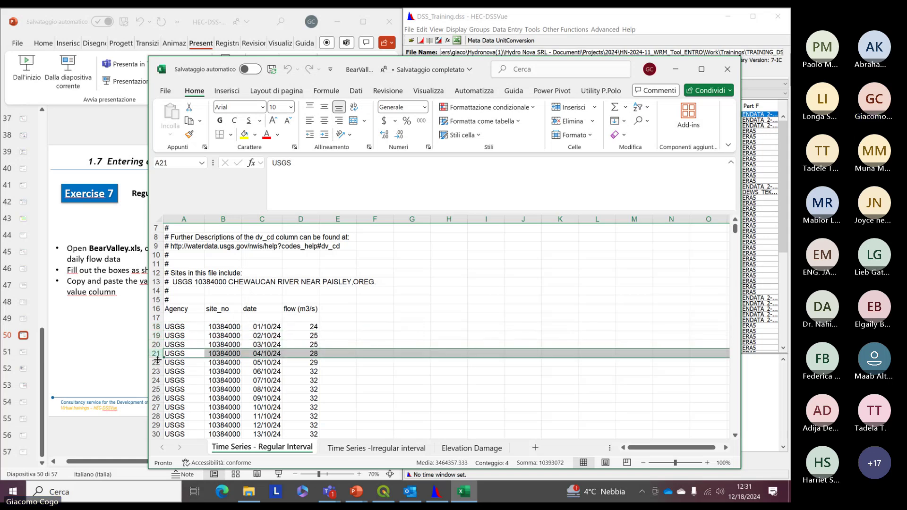
click(156, 362)
click(154, 371)
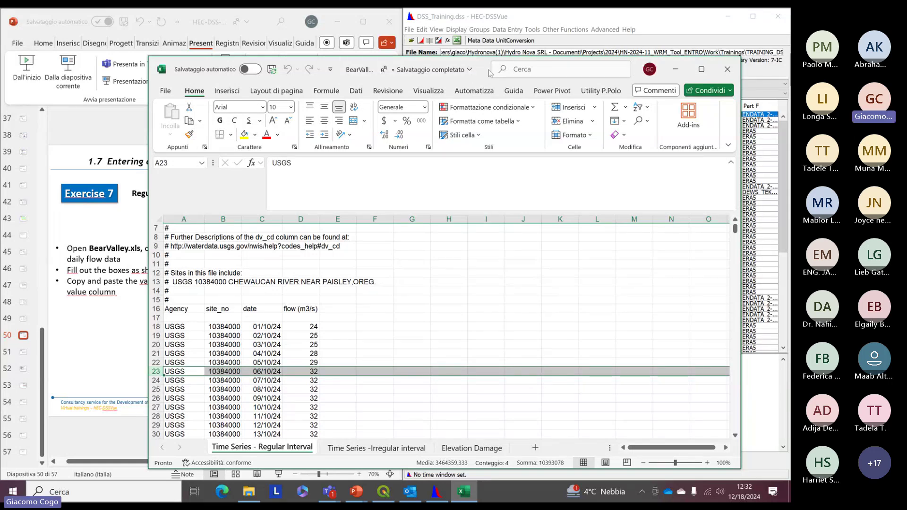
drag(490, 73, 315, 57)
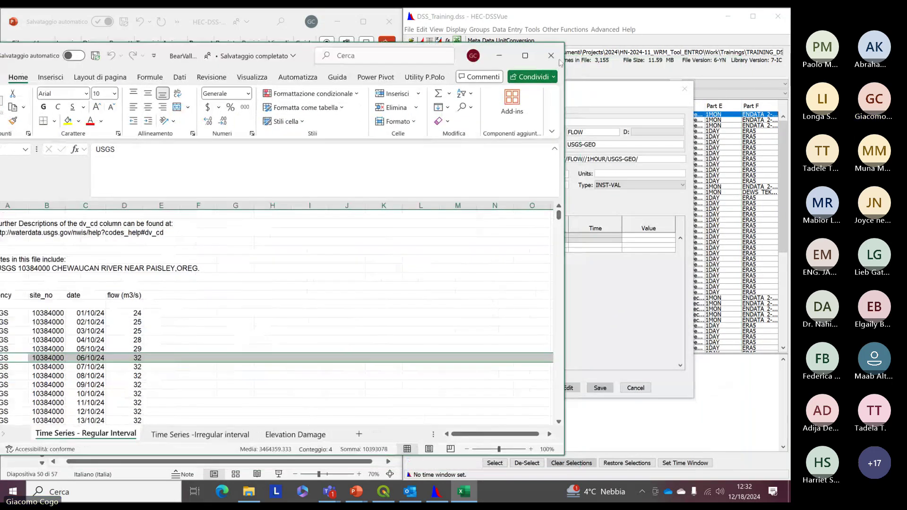
click(500, 54)
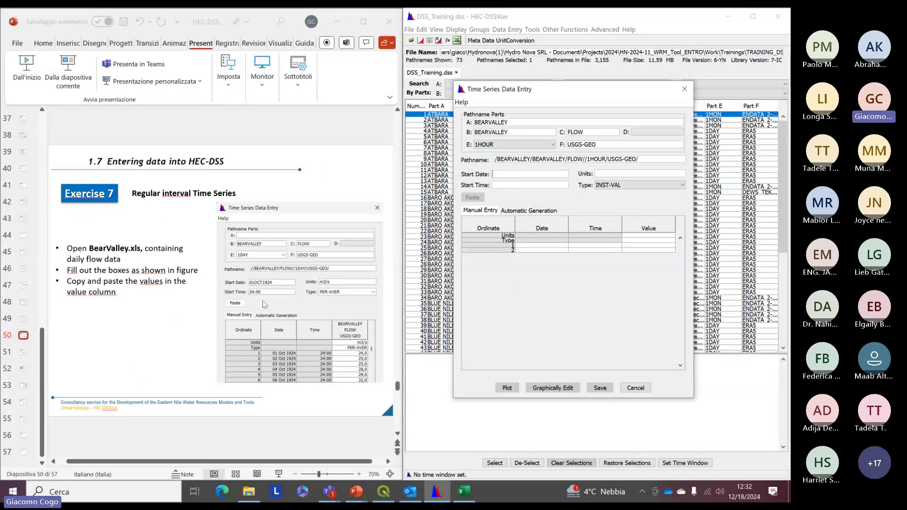
Step: Set the start date to 01OCT1924 and the start time to 2400 in the Time Series Data Entry dialog
click(536, 174)
text(01)
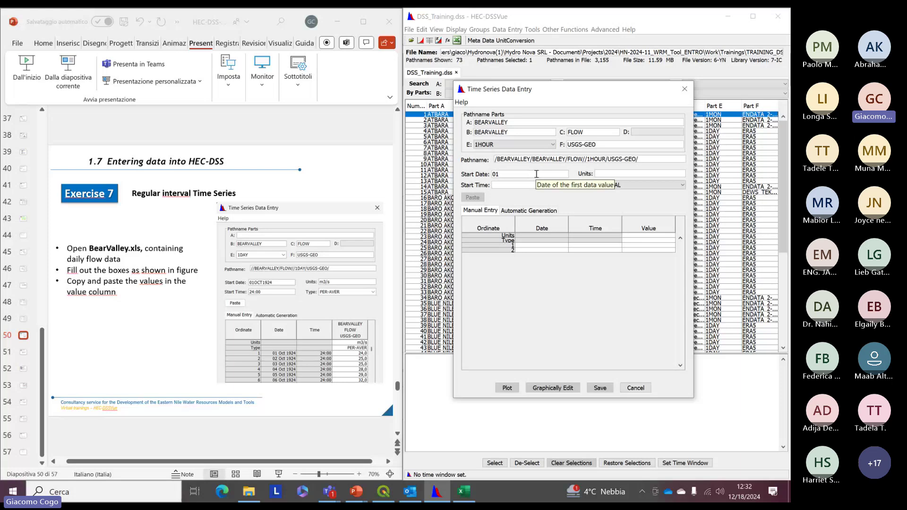
text(OCT)
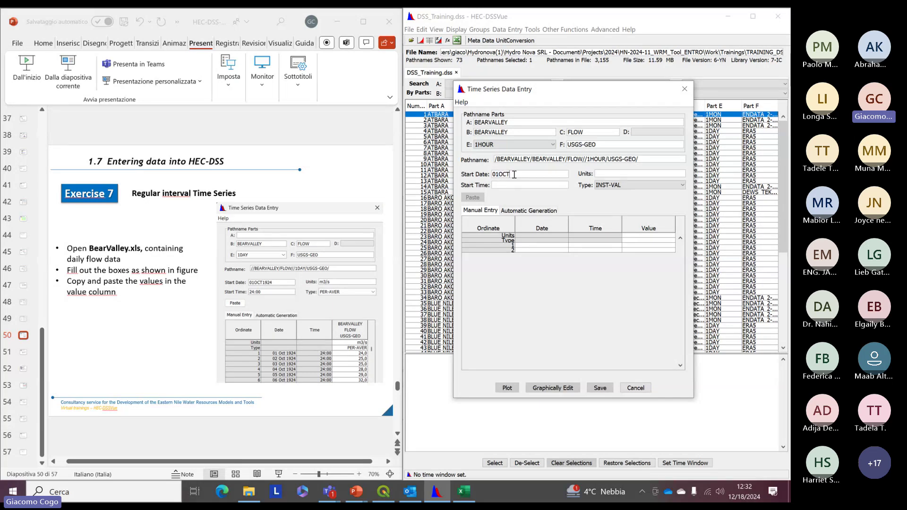
text(24)
click(507, 185)
text(24)
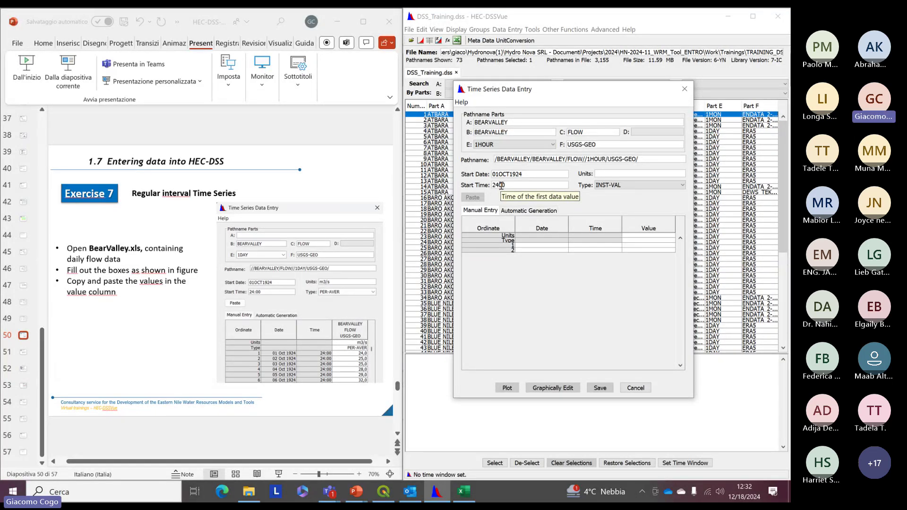
text(00)
Step: Set the time series units to m3/s and the data type to PER-AVER
click(605, 173)
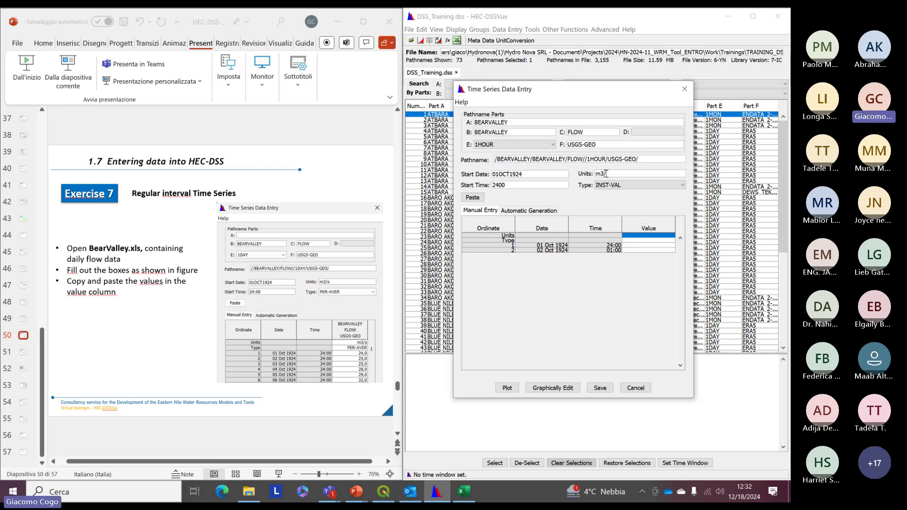
text(s)
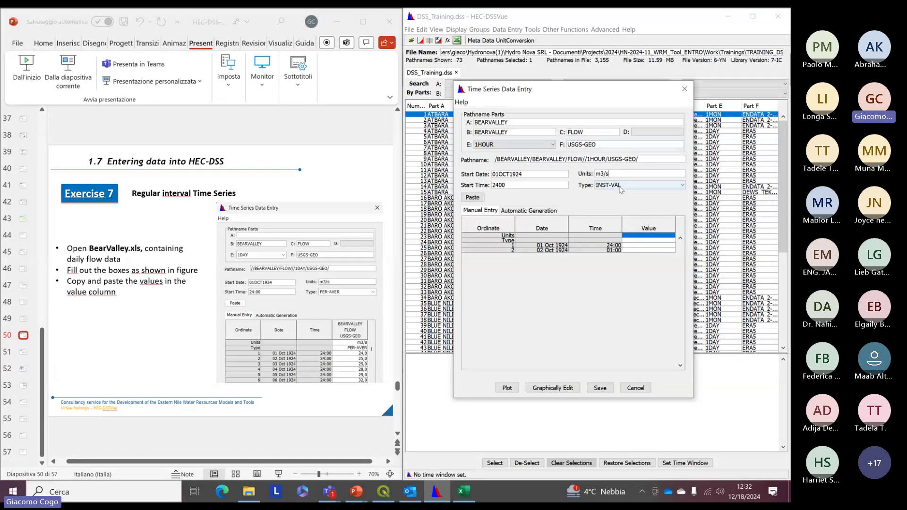
click(620, 186)
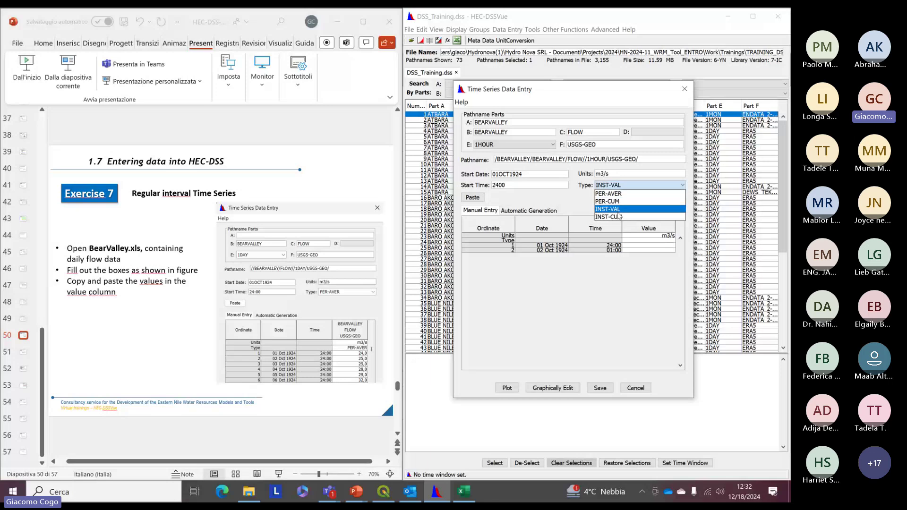
click(622, 195)
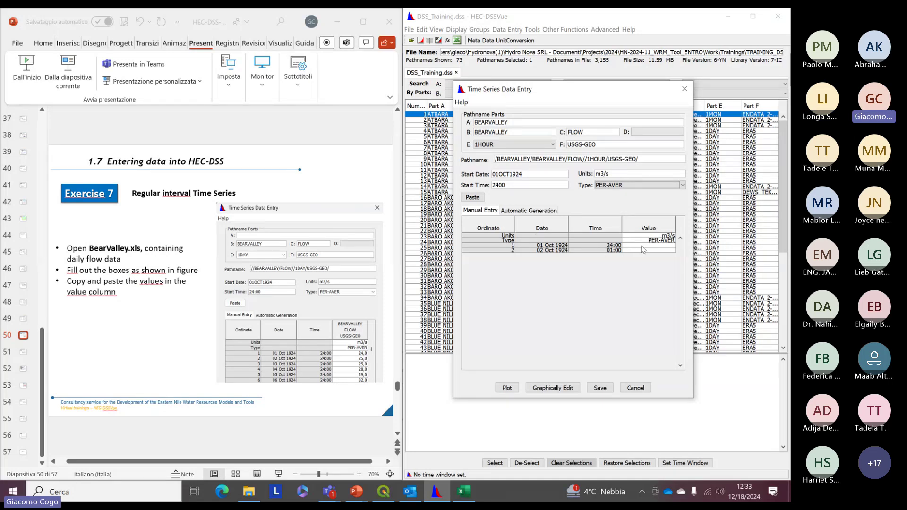
Step: Switch back to BearValley.xlsx in Excel and select all flow values in column D, from D18 to D24488
click(463, 492)
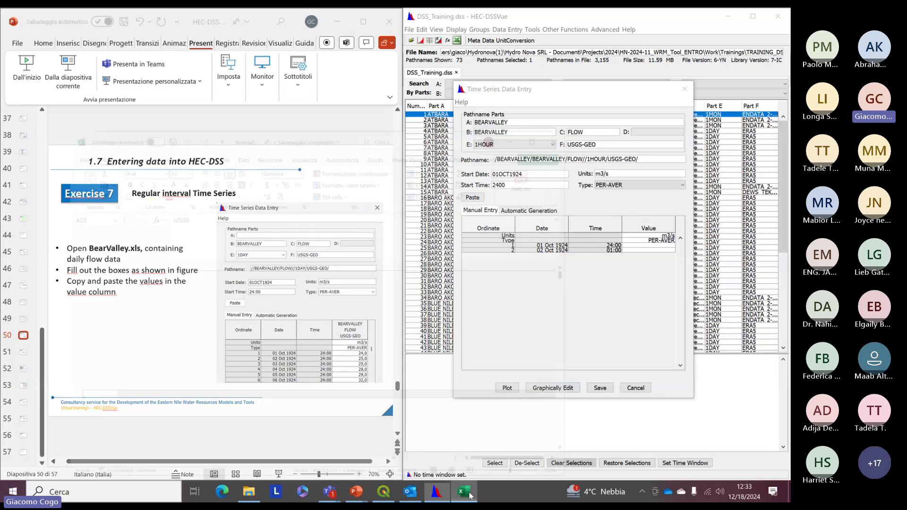
click(235, 340)
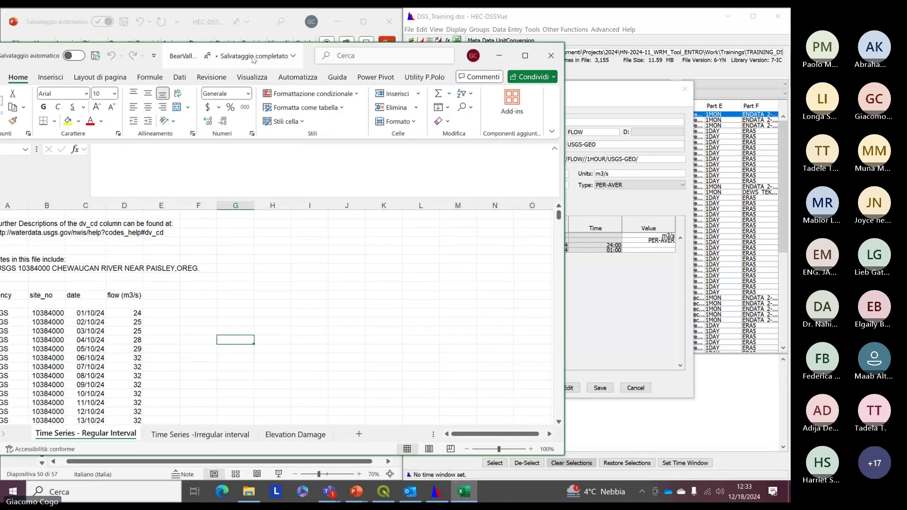
drag(253, 59, 394, 36)
scroll(259, 319, down, 1)
scroll(258, 320, up, 3)
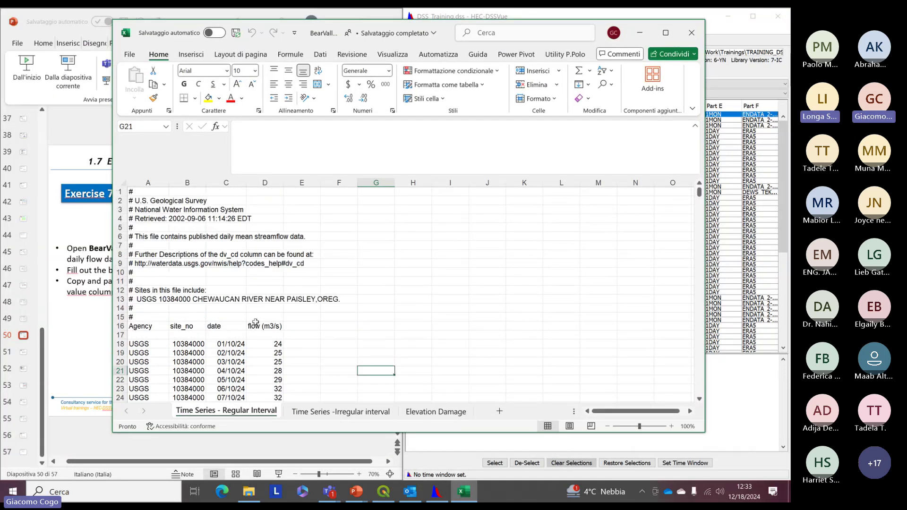
scroll(258, 320, down, 2)
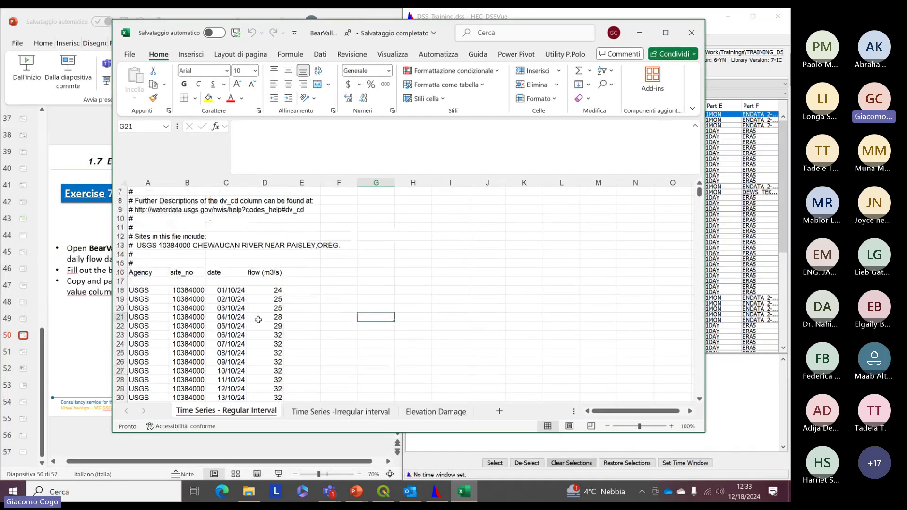
click(264, 289)
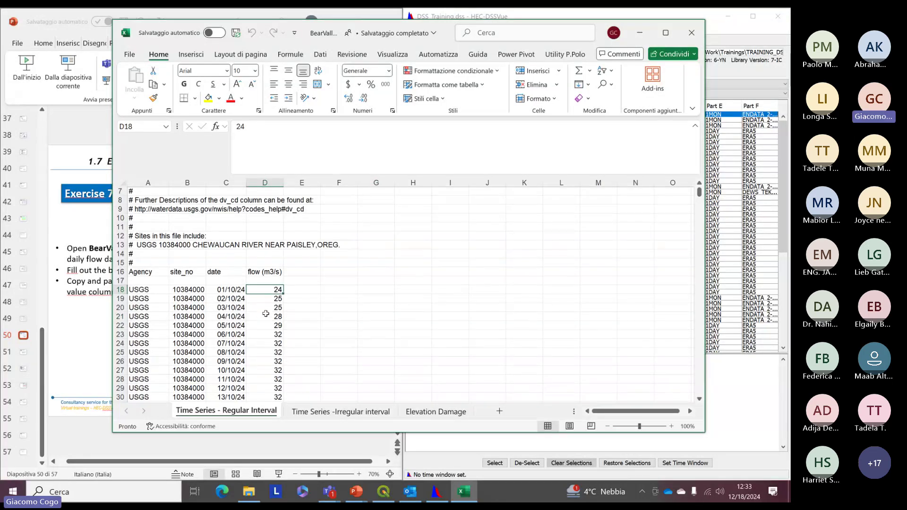
click(258, 300)
click(261, 290)
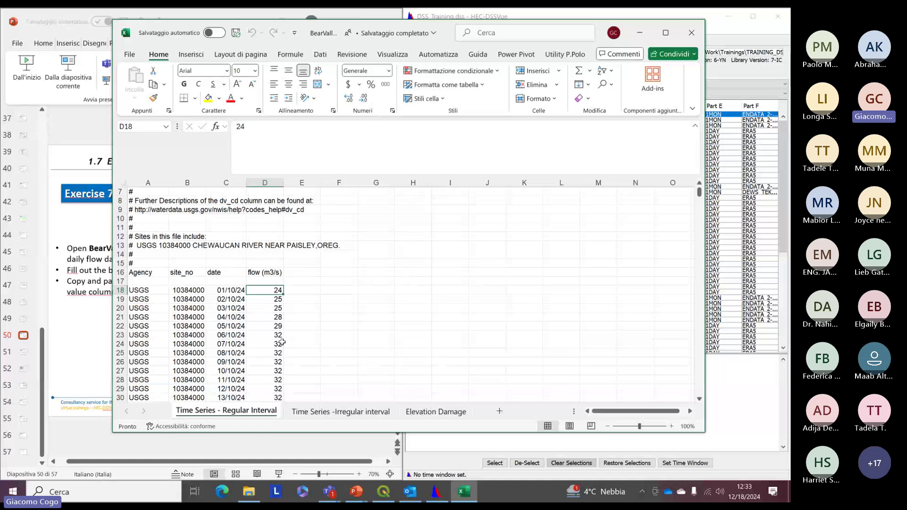
key(ctrl+shift+Down)
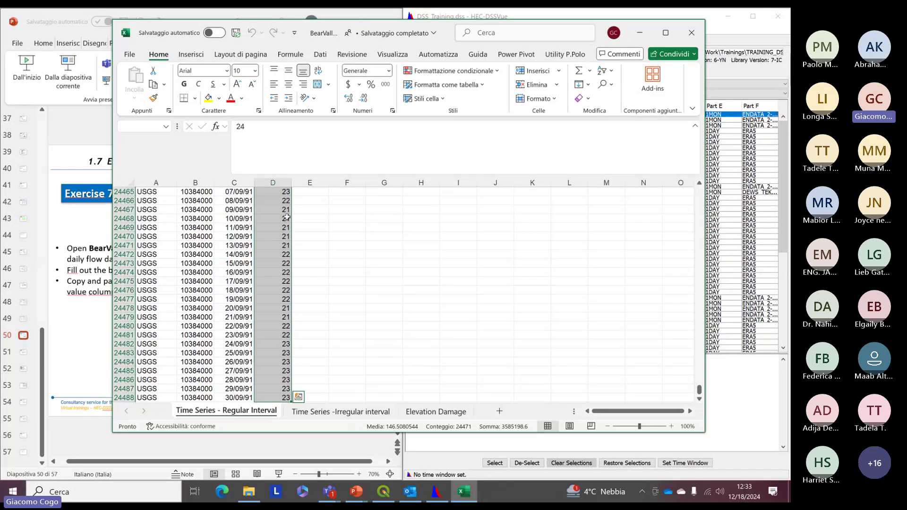
scroll(283, 297, down, 2)
scroll(280, 289, up, 20)
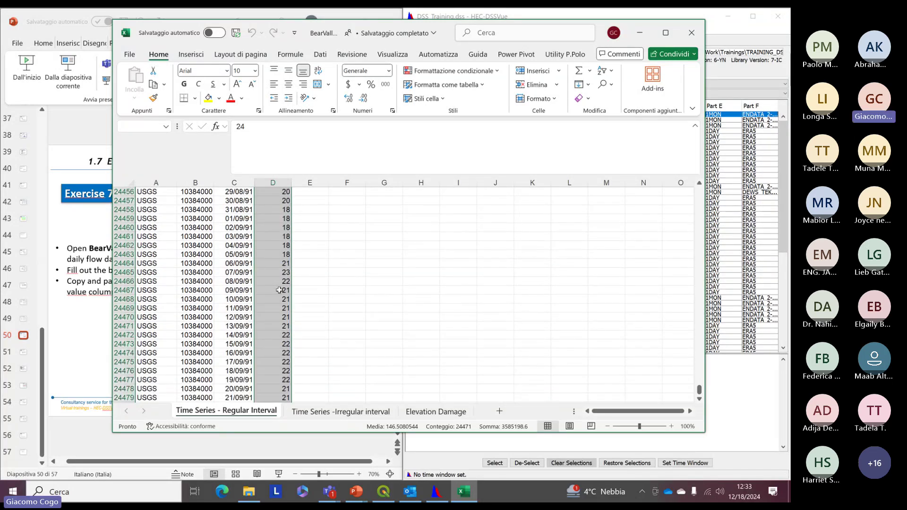
scroll(278, 288, up, 20)
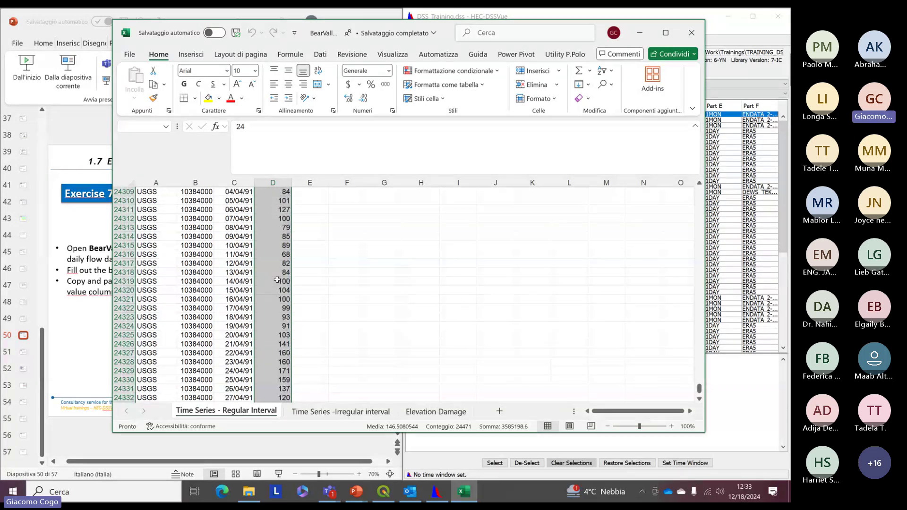
Step: Copy the selected flow values of column D in BearValley.xlsx and minimize the workbook
scroll(277, 274, down, 20)
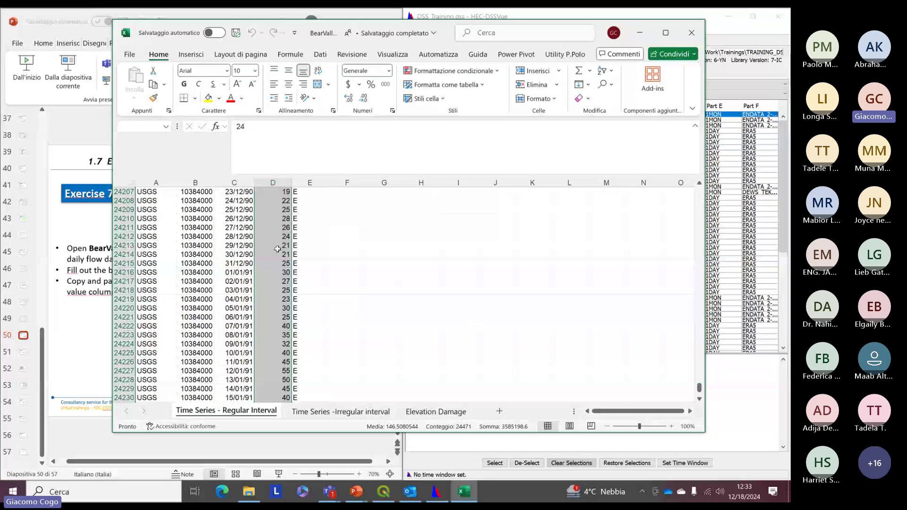
scroll(278, 252, down, 7)
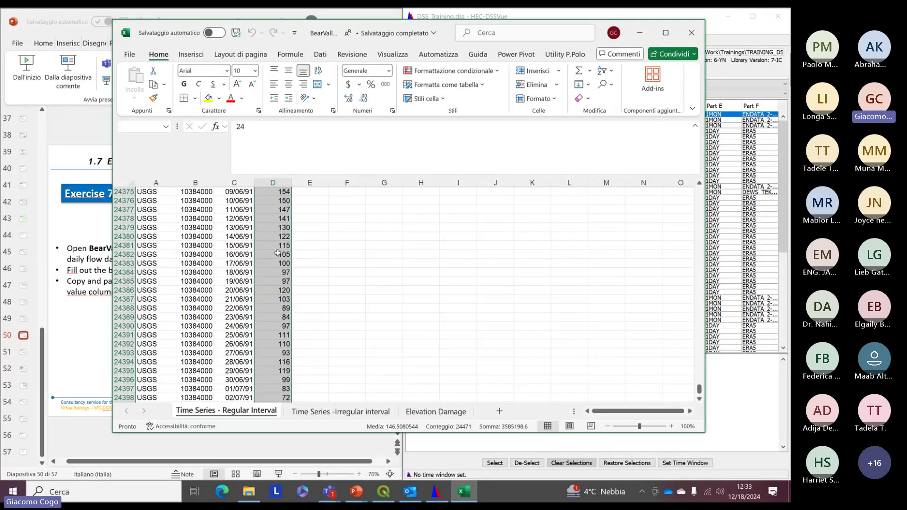
right_click(278, 253)
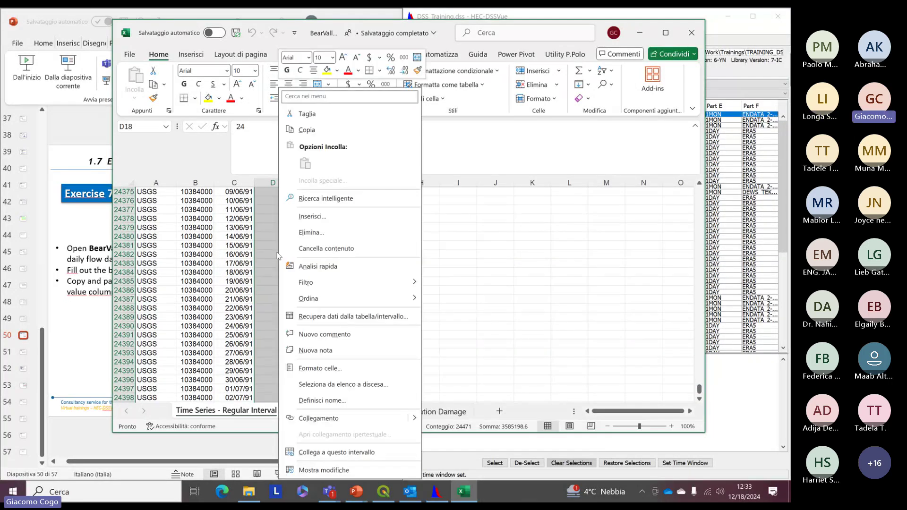
click(307, 130)
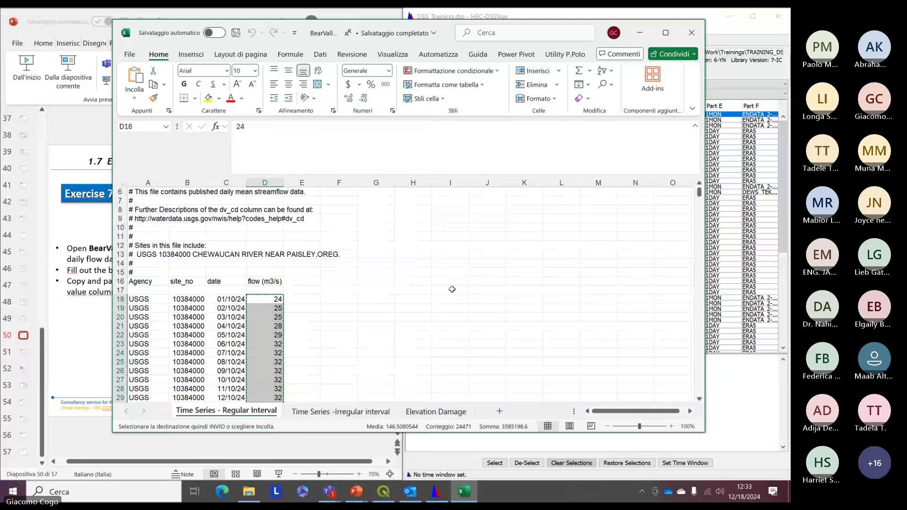
click(639, 33)
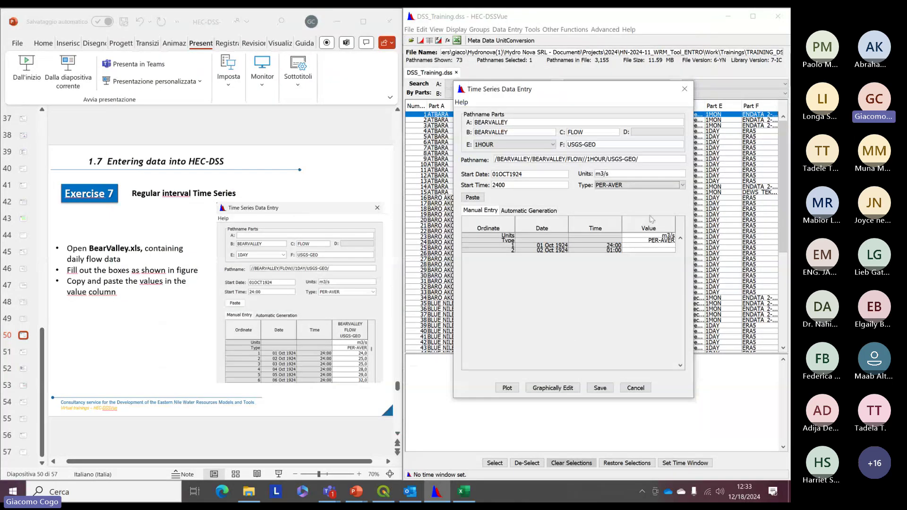
Step: Paste the copied flow values into the Value column of the manual entry table, starting at ordinate 1
click(646, 246)
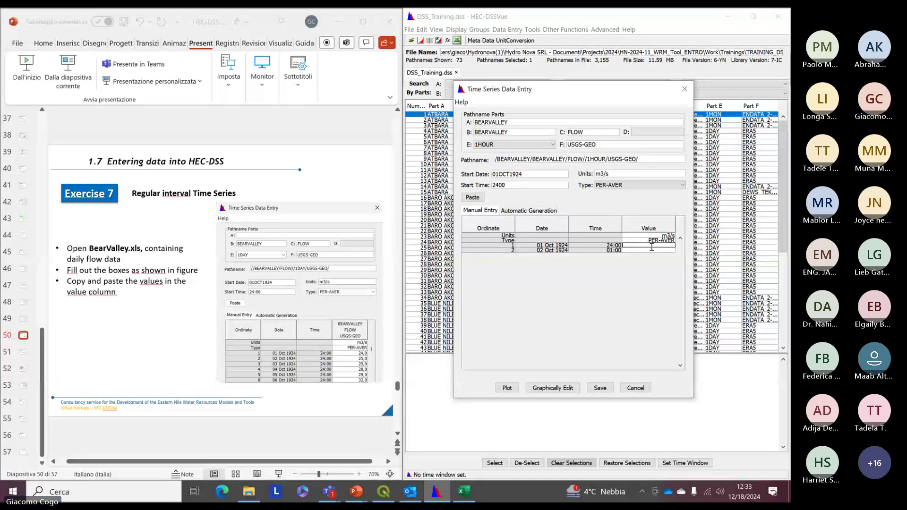
click(651, 250)
click(637, 245)
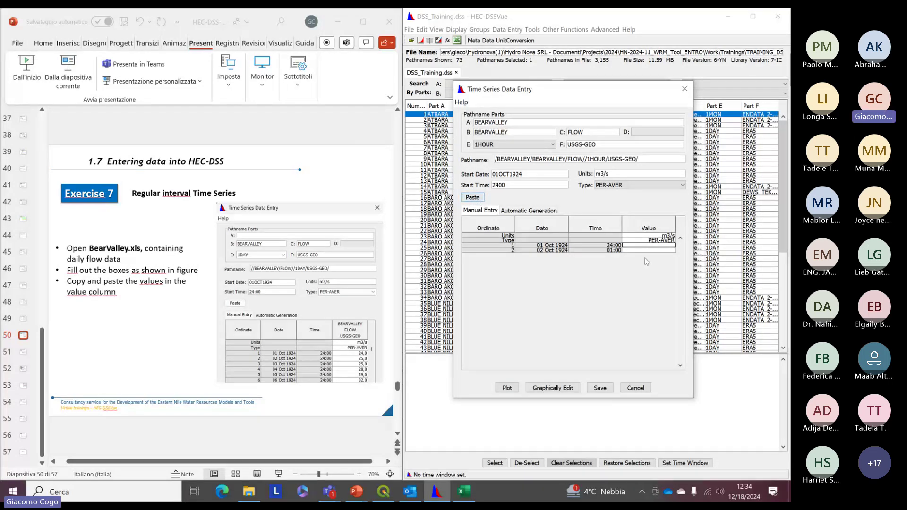
right_click(637, 245)
click(656, 251)
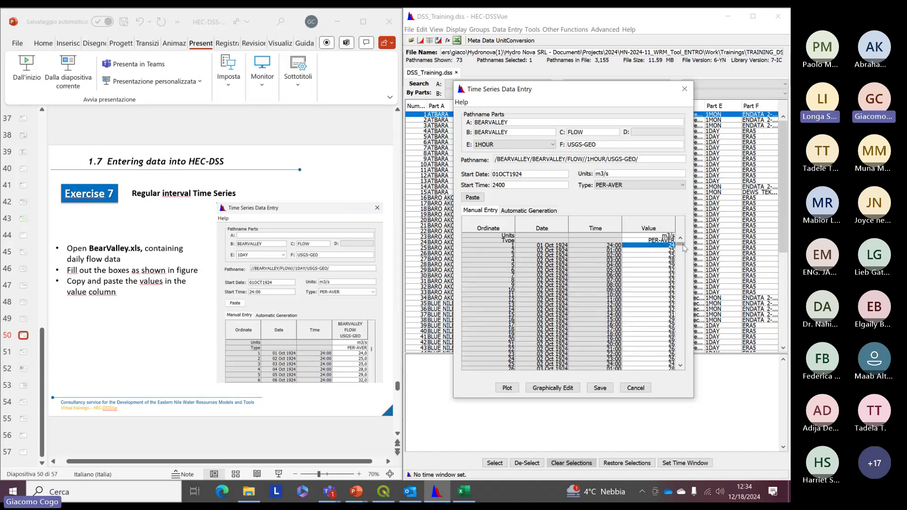
Step: Review the dates and times of the pasted values and set pathname part E to 1DAY
drag(681, 245, 681, 244)
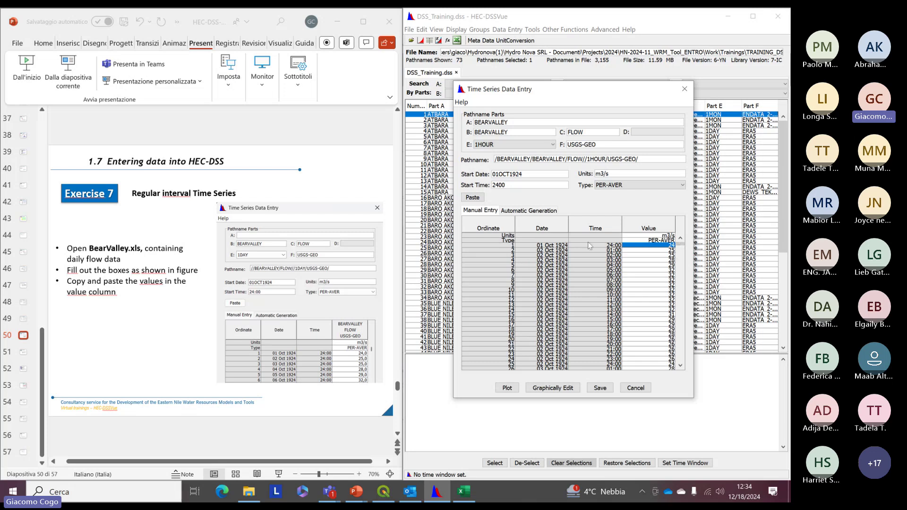
drag(683, 247, 678, 351)
drag(679, 350, 680, 242)
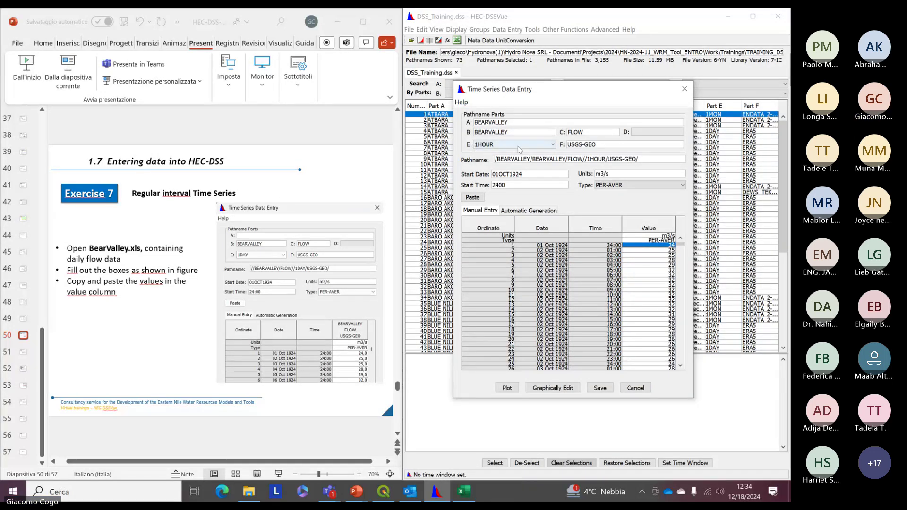
click(553, 145)
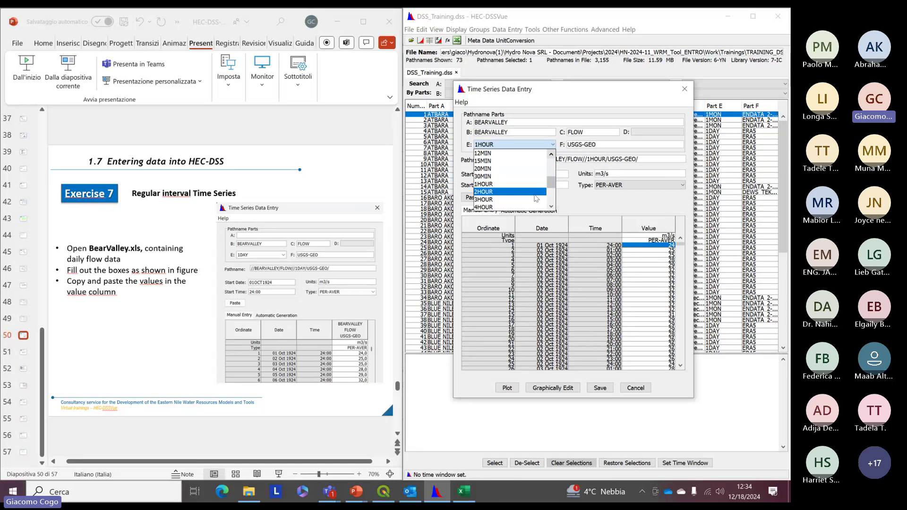
scroll(510, 182, down, 1)
scroll(510, 182, down, 1)
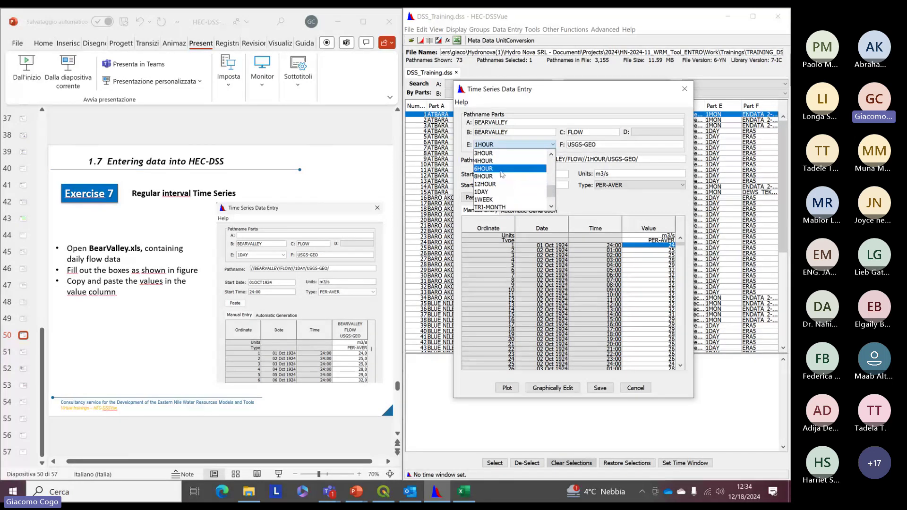
click(464, 146)
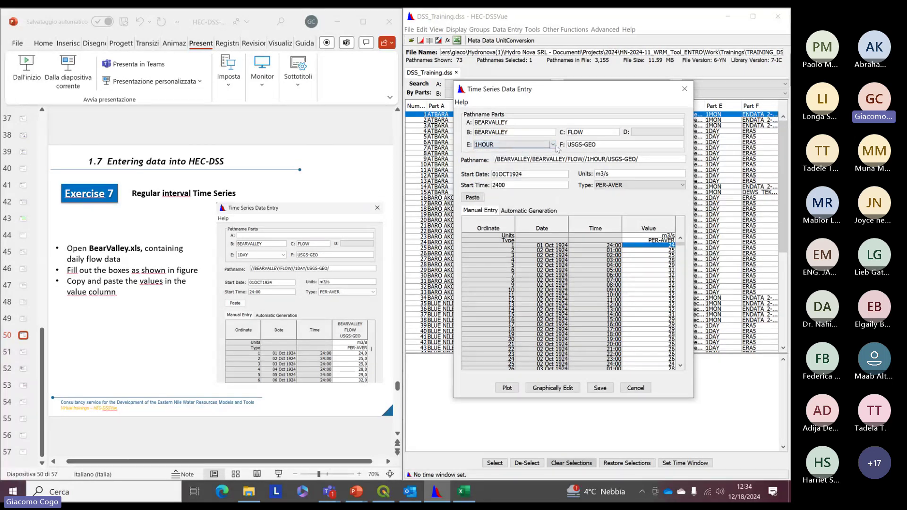
click(552, 145)
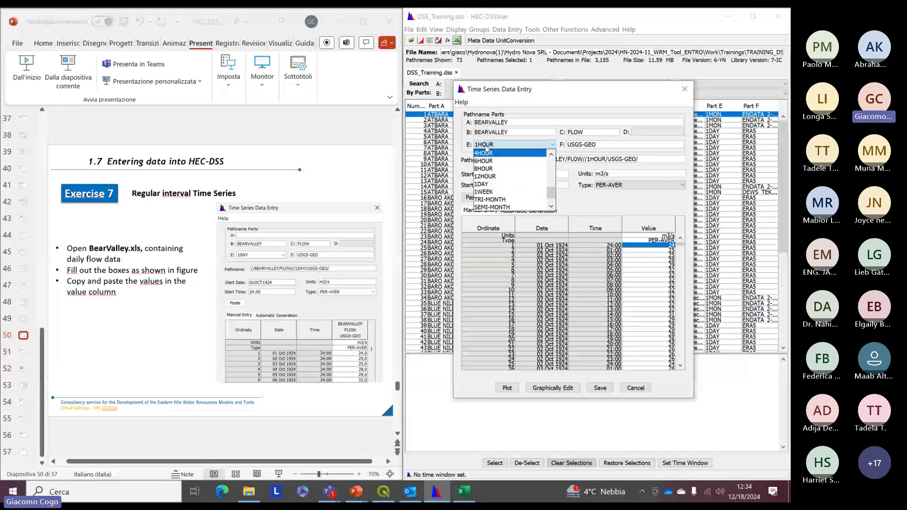
click(487, 183)
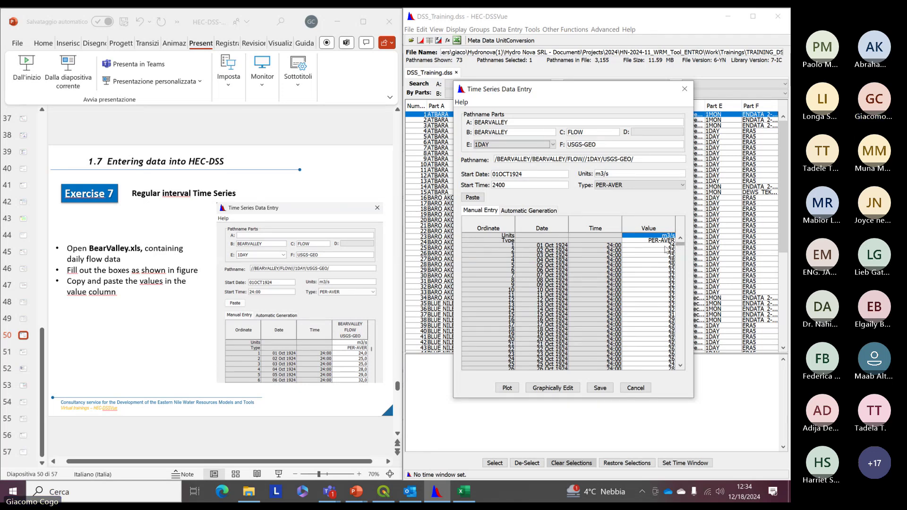
Step: Compare the last dates in the entry table with the final record in BearValley.xlsx in Excel, then minimize the workbook
click(682, 254)
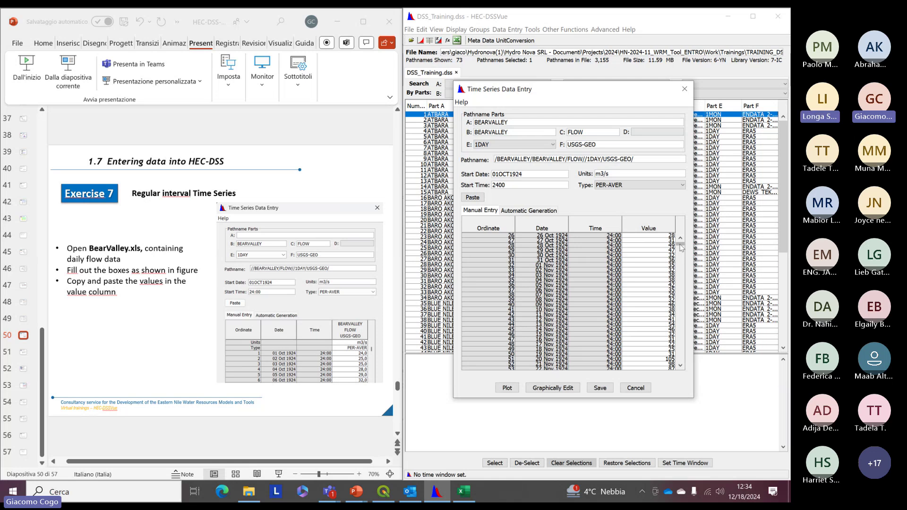
scroll(680, 250, up, 9)
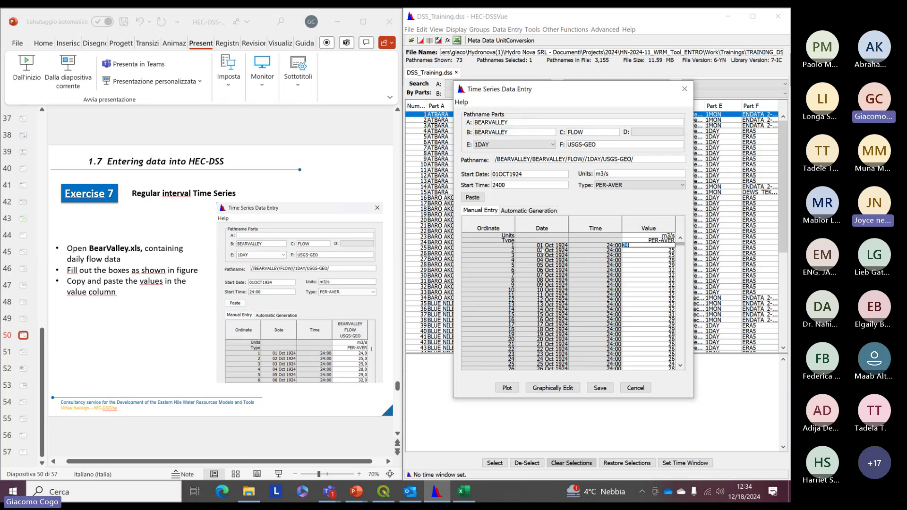
drag(680, 248, 680, 367)
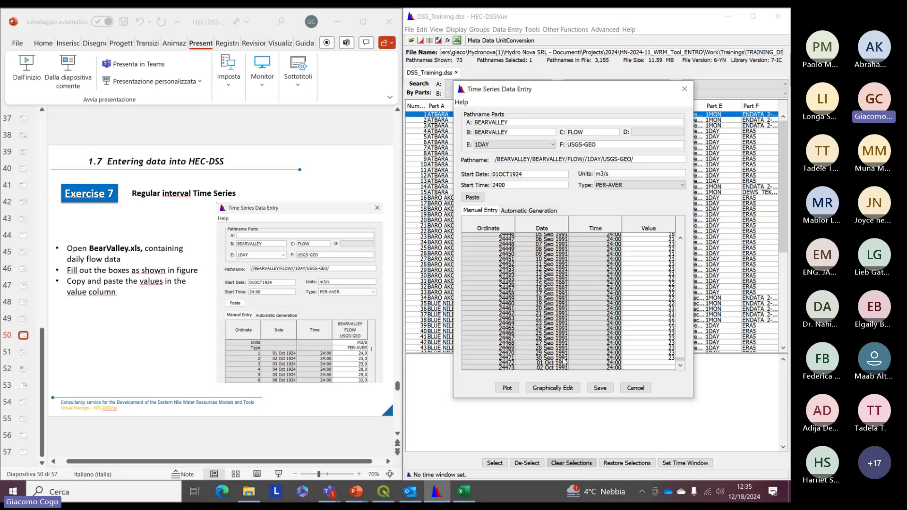
mouse_move(463, 491)
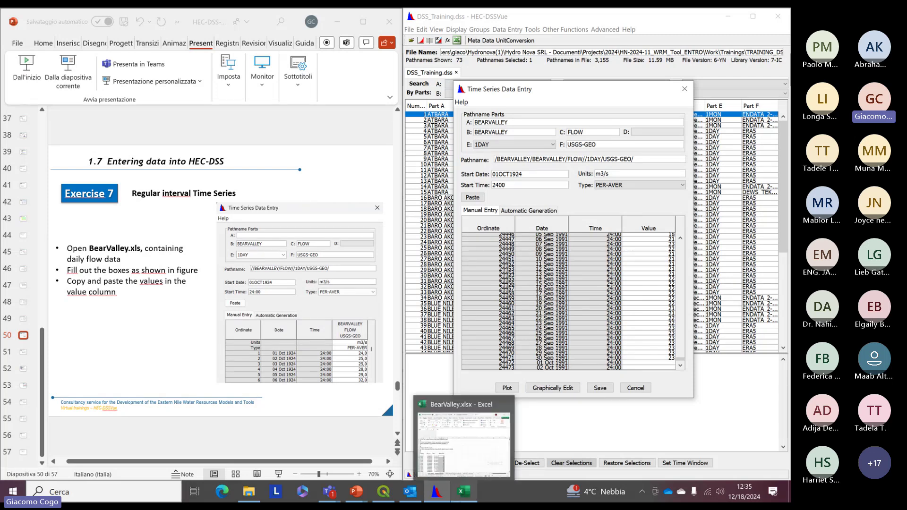
click(457, 464)
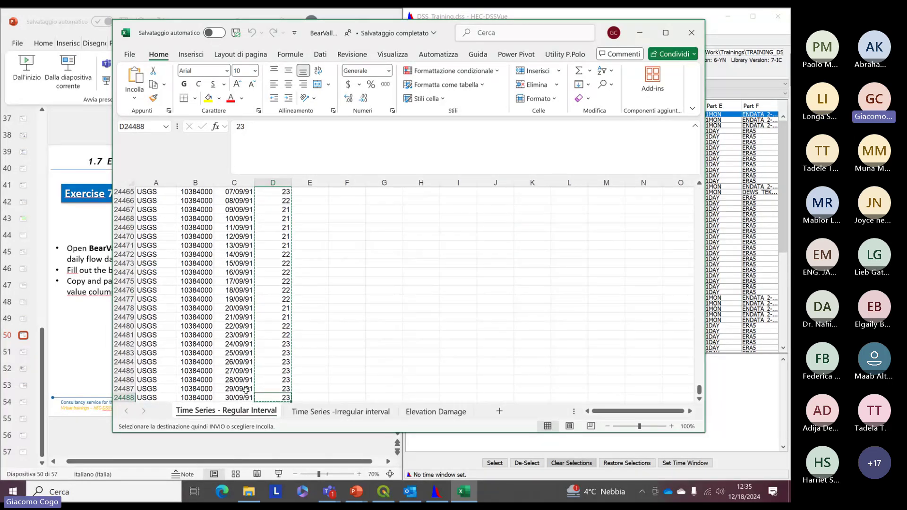
click(641, 35)
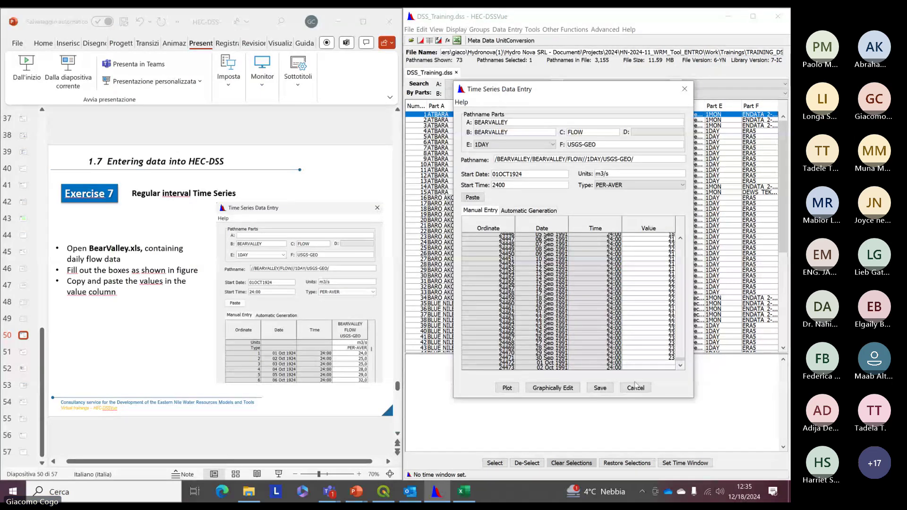
Step: Save the BEARVALLEY daily flow time series and close the Time Series Data Entry dialog
click(599, 389)
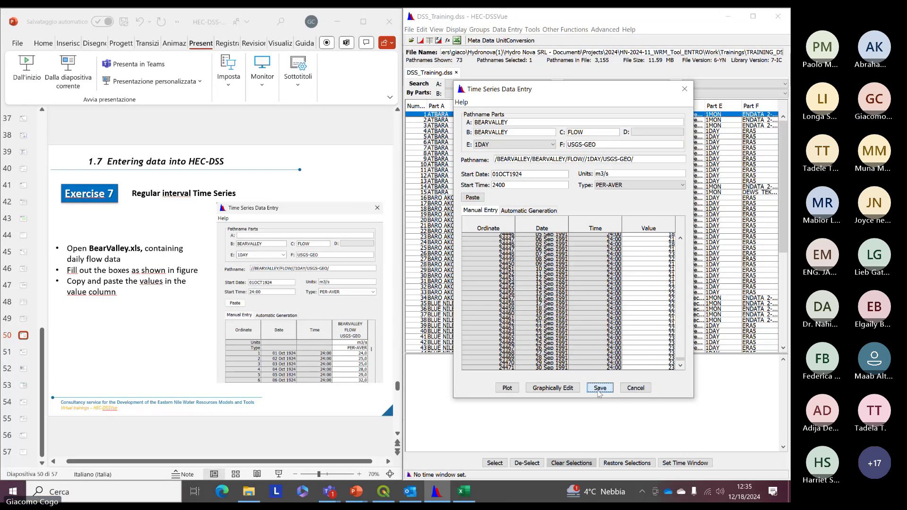
click(686, 88)
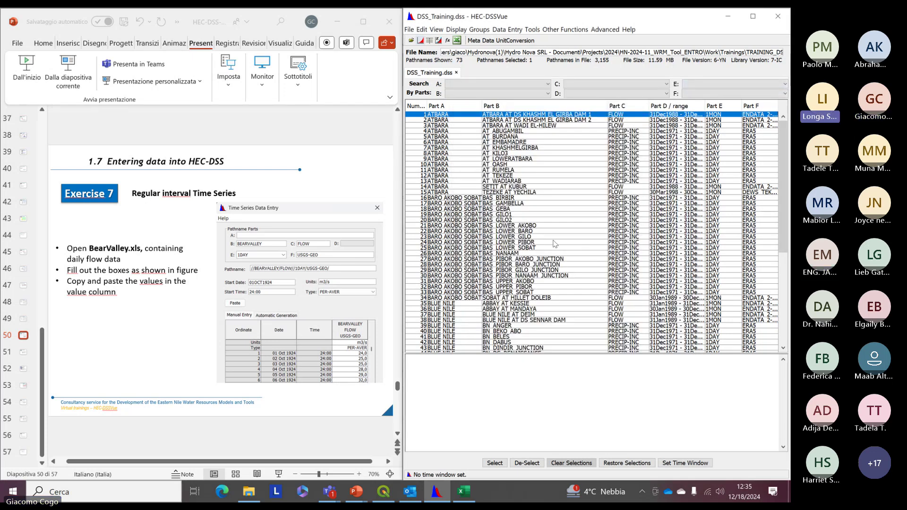
Step: Look through the DSS_Training.dss pathname list for the new BEARVALLEY record
scroll(491, 239, down, 10)
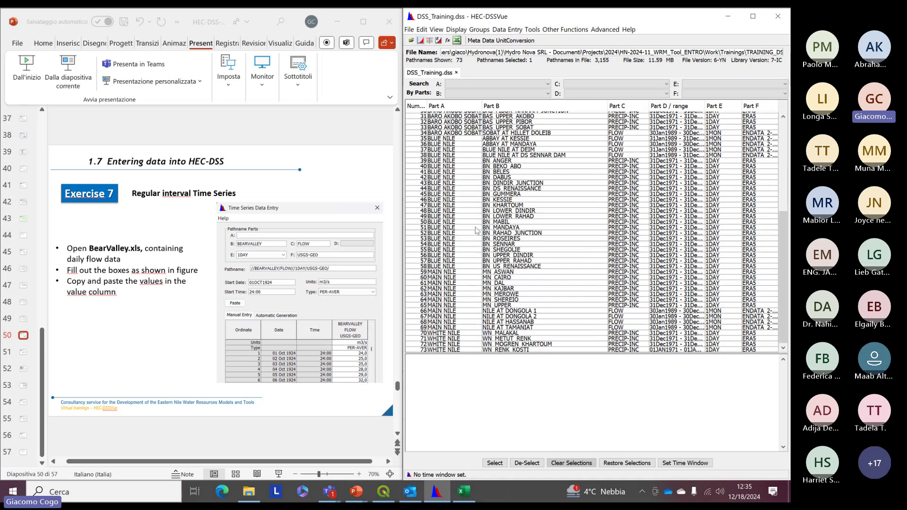
scroll(477, 230, up, 10)
scroll(477, 230, down, 5)
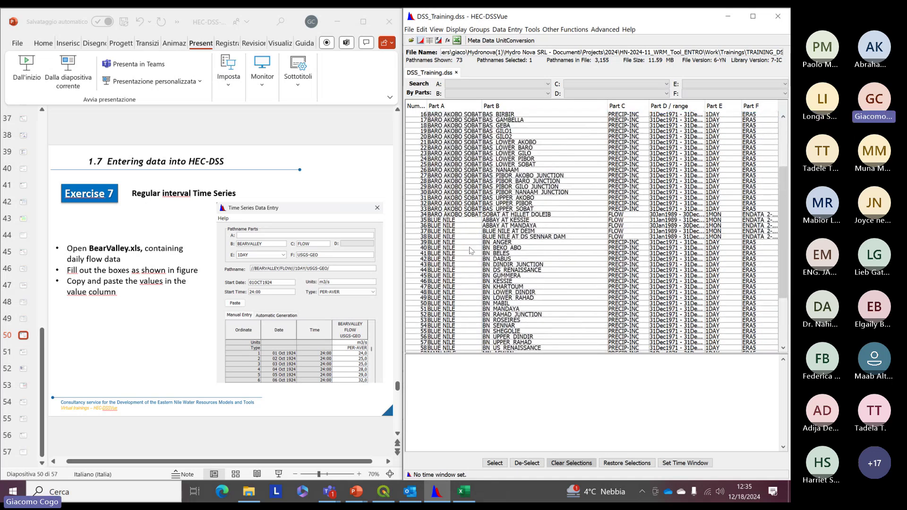
scroll(475, 234, up, 5)
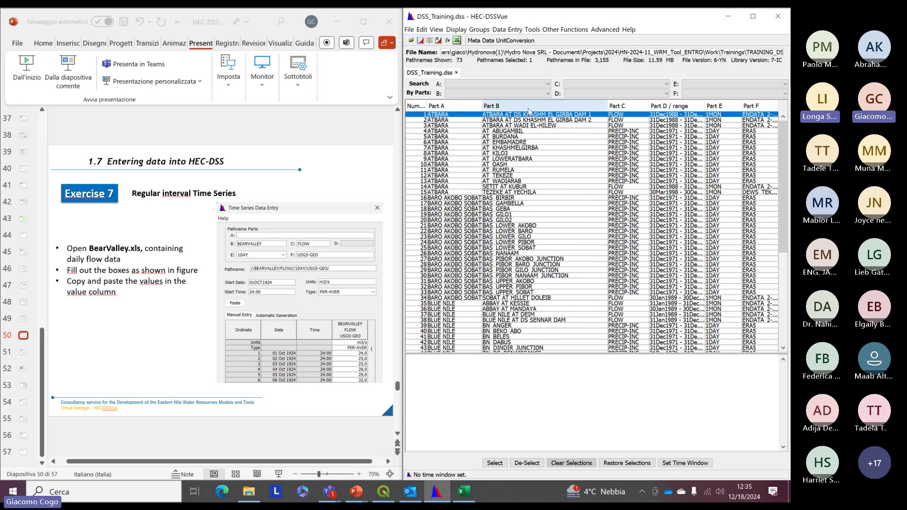
scroll(462, 175, down, 10)
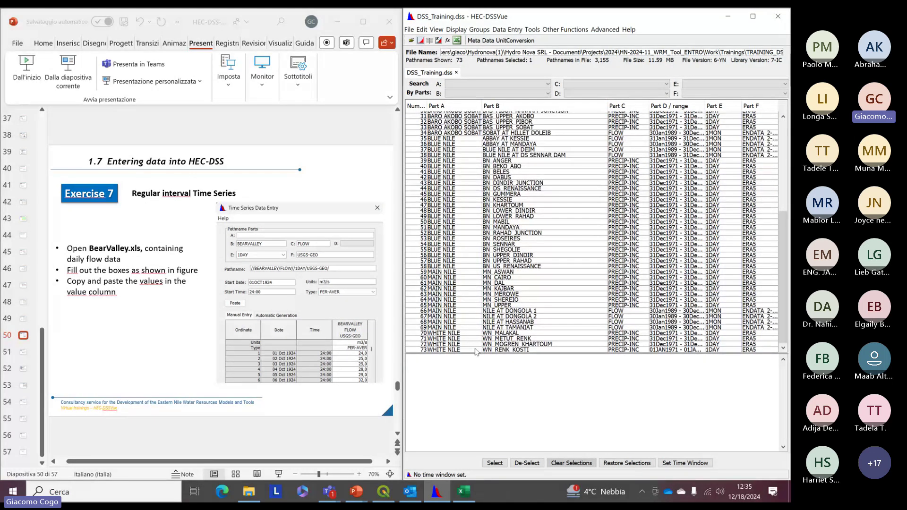
scroll(462, 314, up, 6)
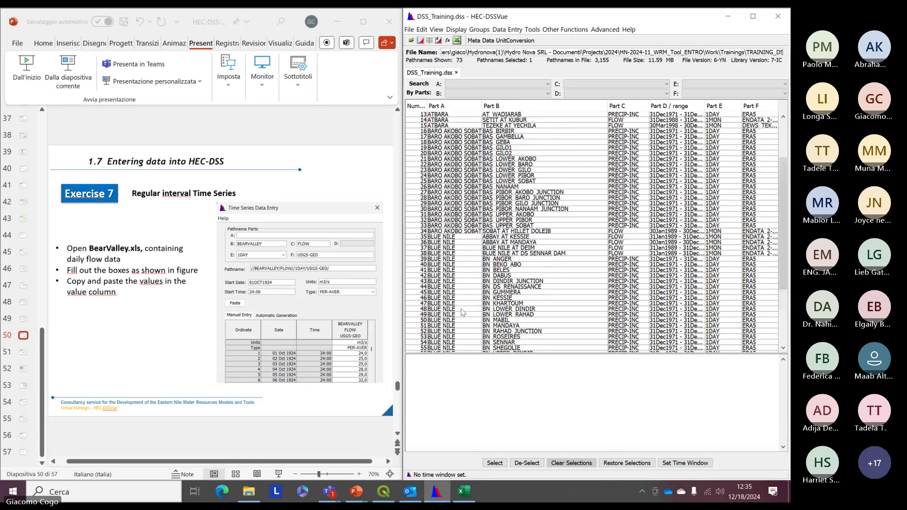
scroll(463, 313, up, 4)
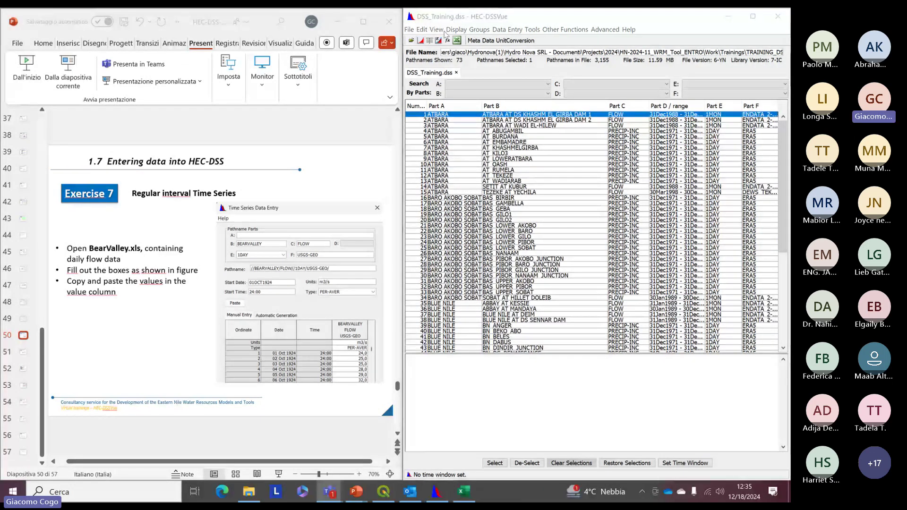
Step: Refresh the catalog of DSS_Training.dss and check the updated pathname list for the BEARVALLEY flow record
click(456, 29)
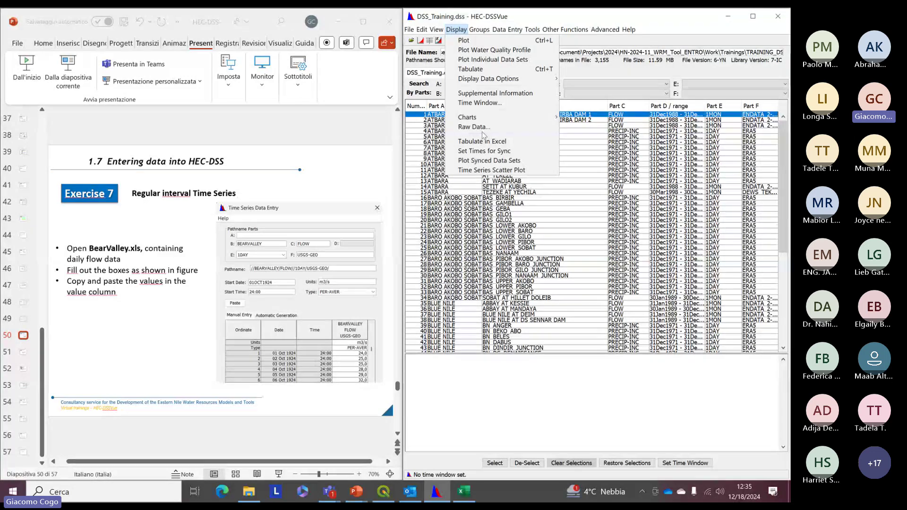
mouse_move(436, 30)
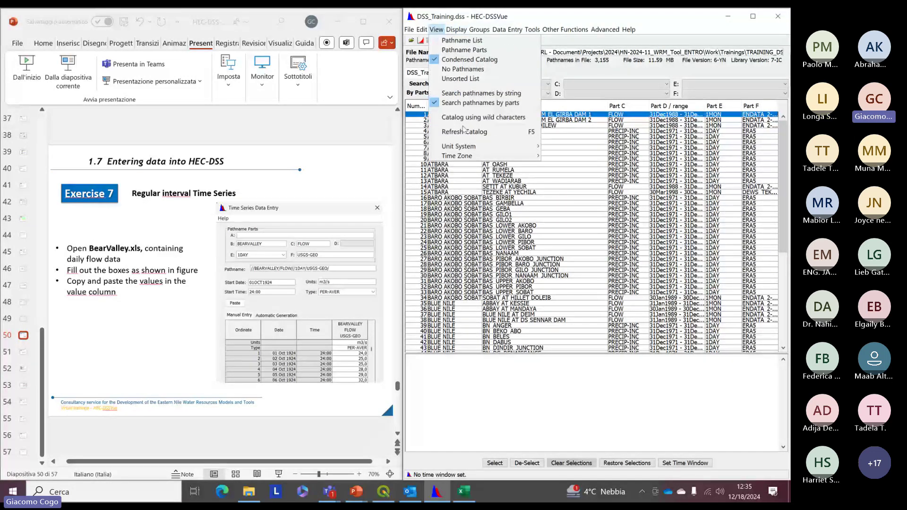
click(461, 135)
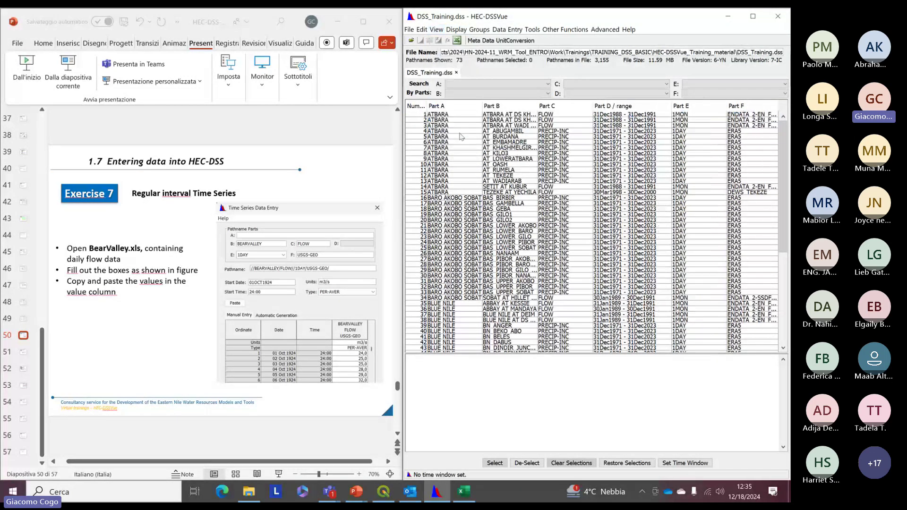
scroll(453, 175, down, 10)
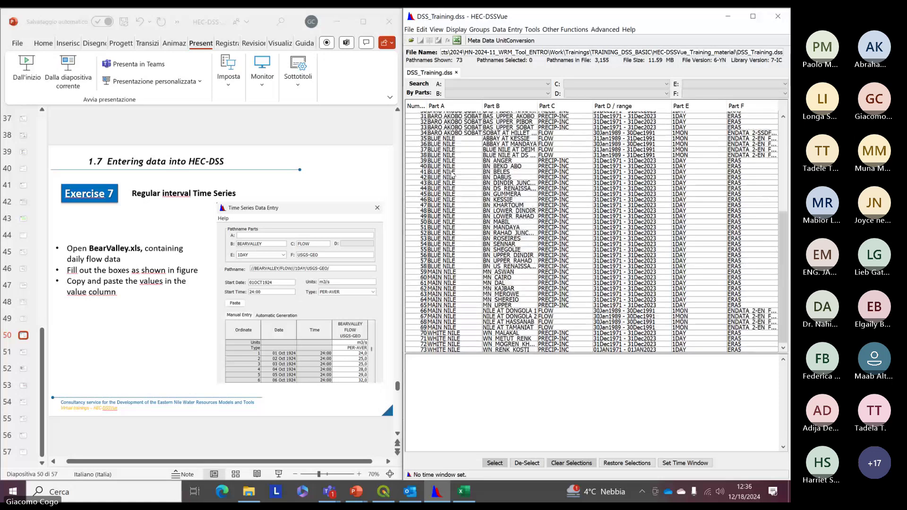
scroll(453, 176, up, 8)
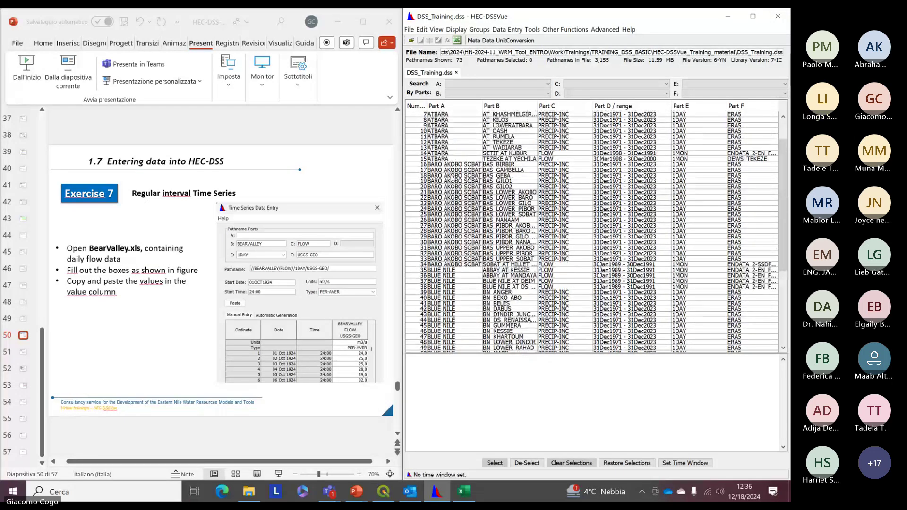
scroll(452, 179, up, 2)
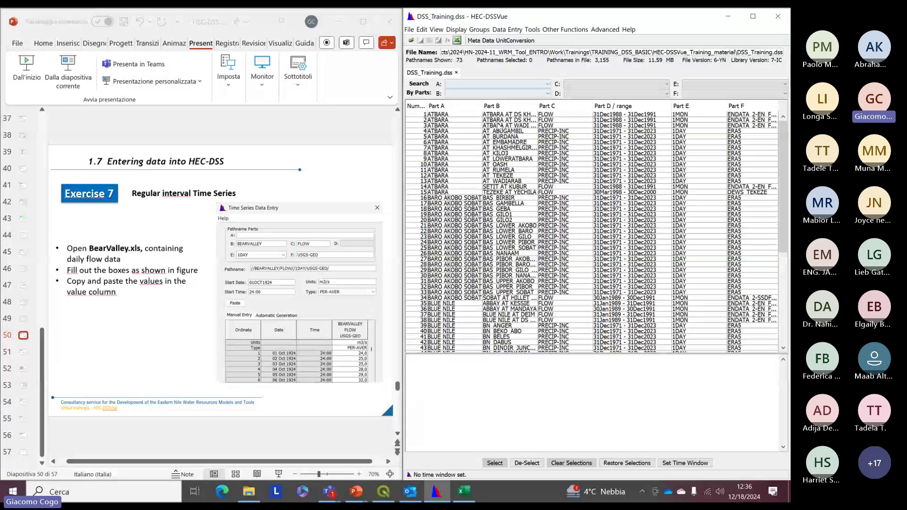
Step: Start a new manual time series entry and set pathname parts A and B to BEARVALLEY
click(501, 30)
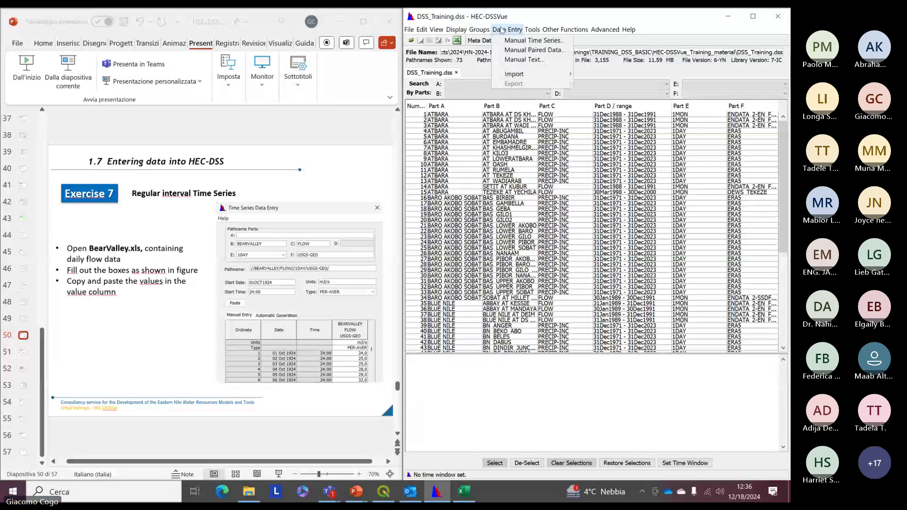
click(533, 40)
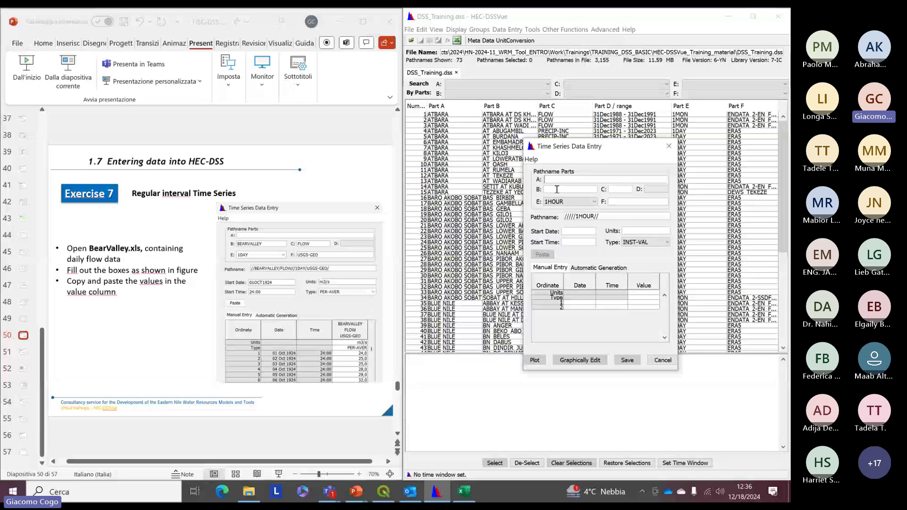
click(557, 189)
text(BEA)
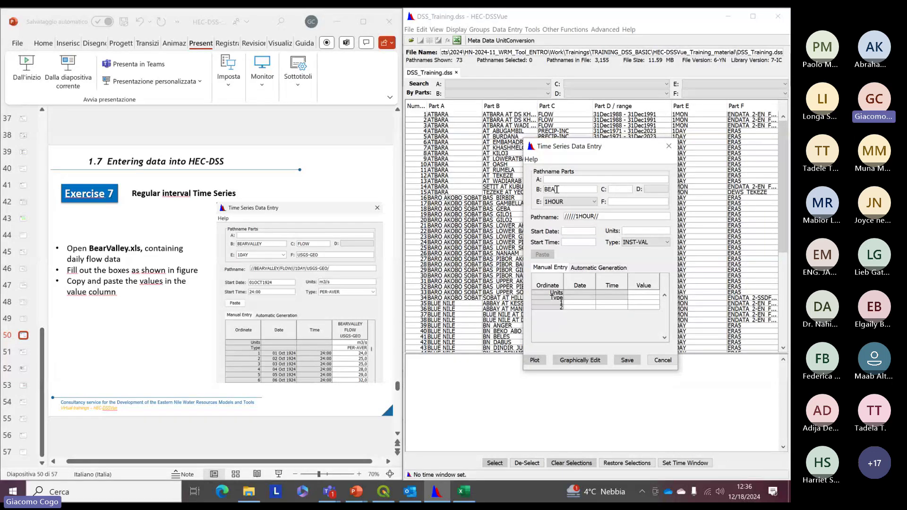
text(RVALLEY)
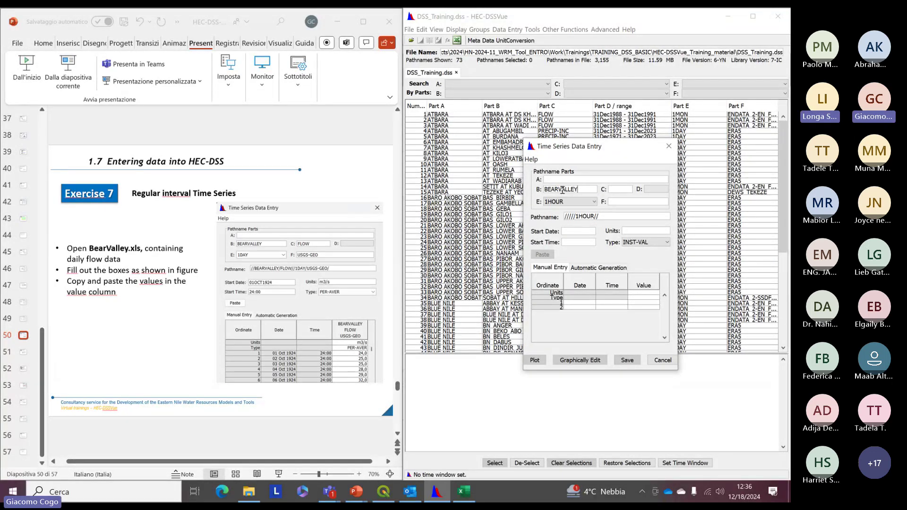
click(567, 180)
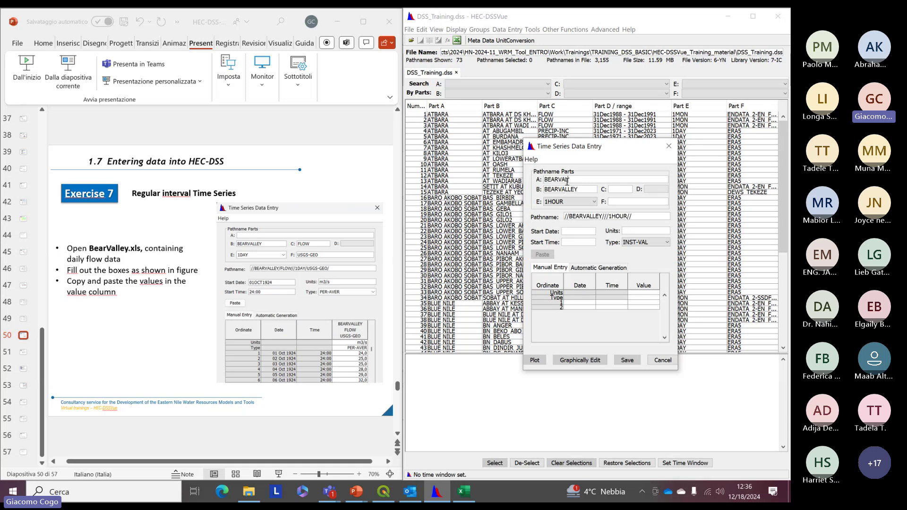
text(BEARVALLEY)
Step: Set pathname part C to FLOW, part E to 1DAY and part F to USGS-GEO
click(626, 190)
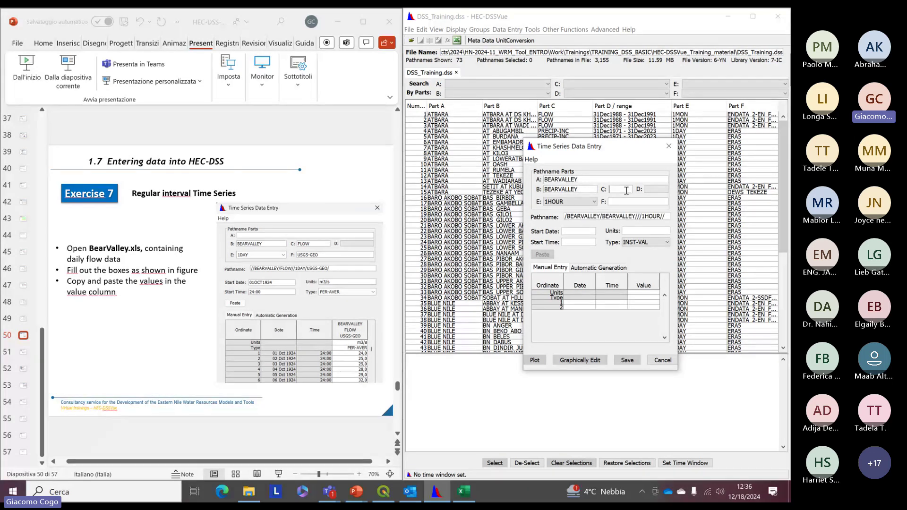
text(FLOW)
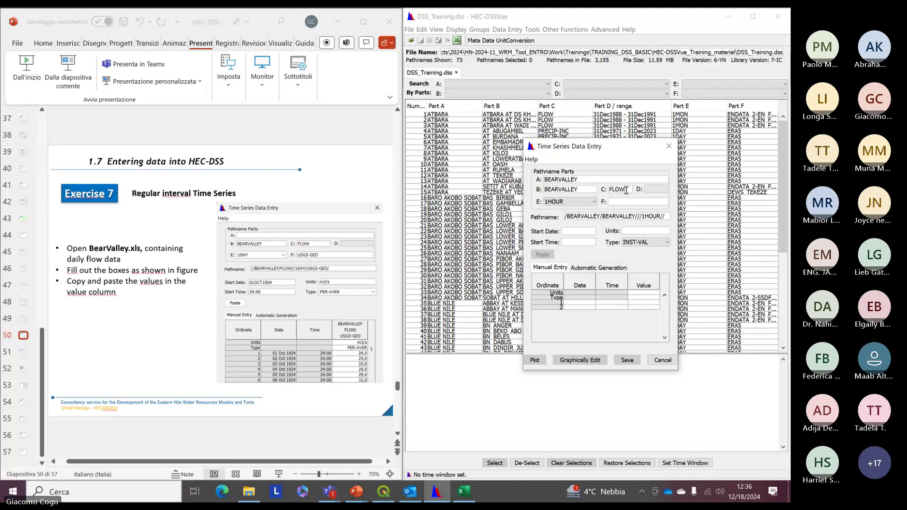
click(569, 204)
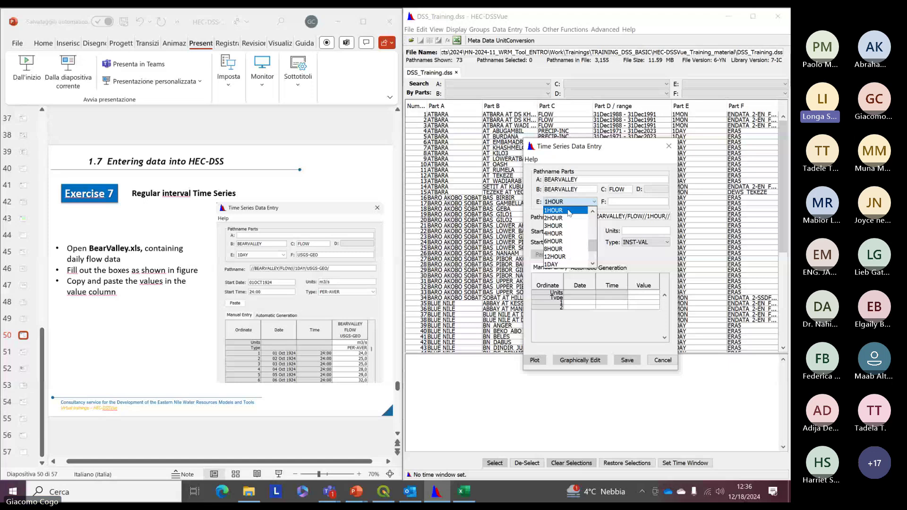
click(557, 264)
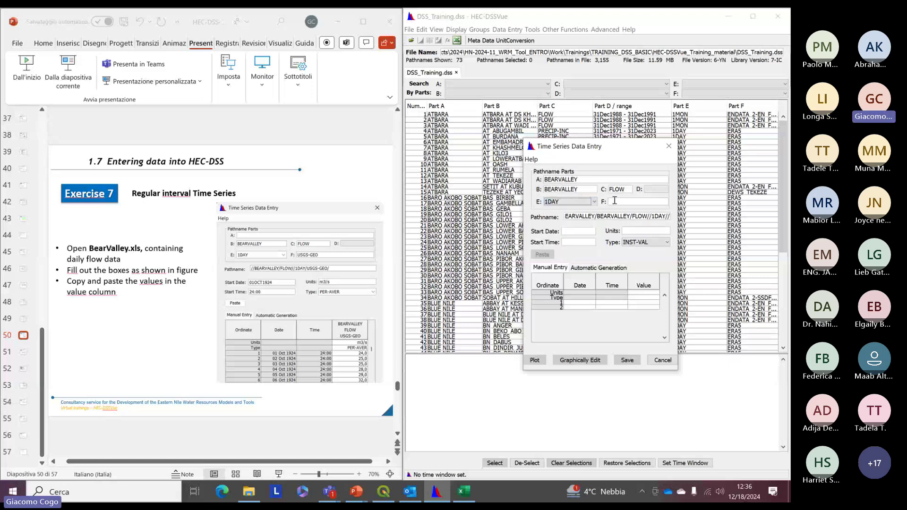
click(622, 203)
text(US)
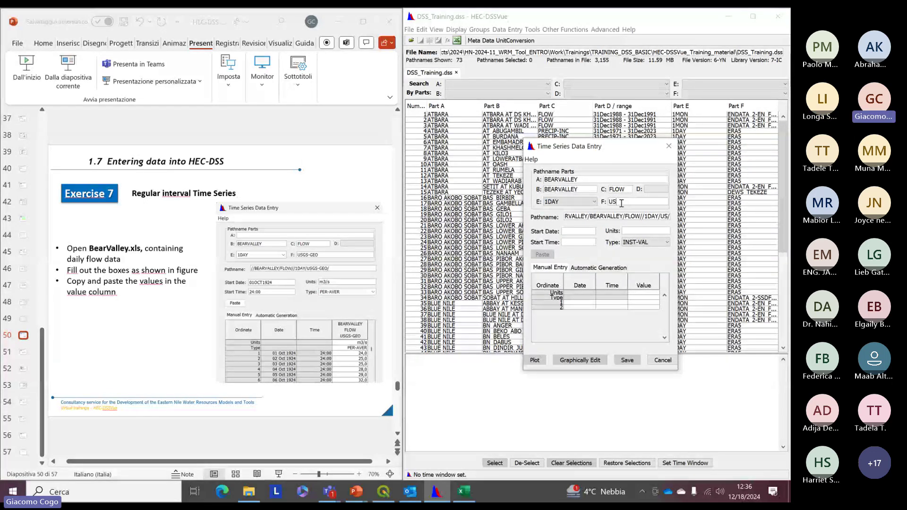
text(GS-GEO)
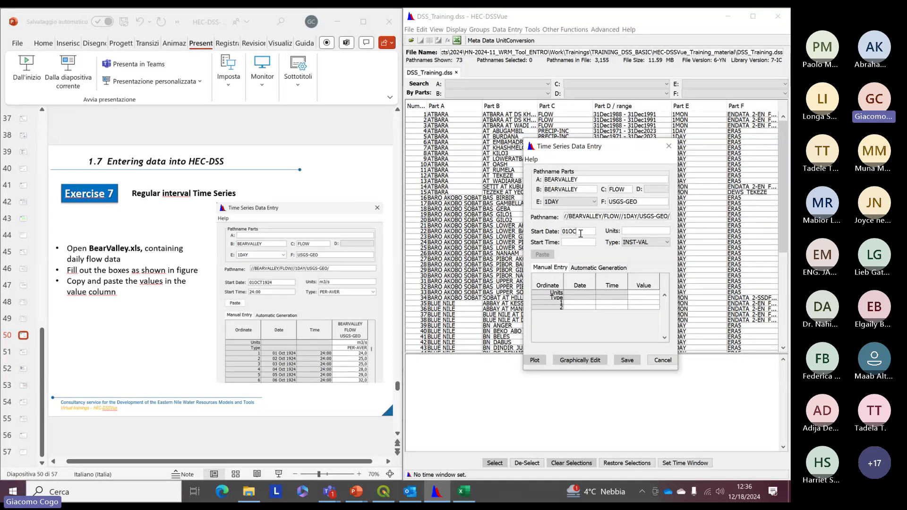
Step: Set the start date to 01OCT1924, start time to 2400, units to m3/s and data type to PER-AVER
text(1924)
click(573, 242)
text(2400)
click(638, 230)
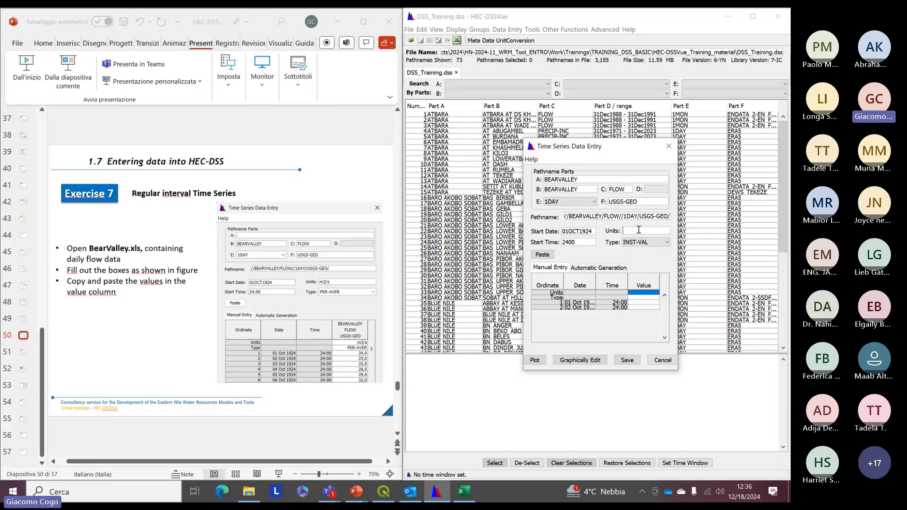
text(m3/s)
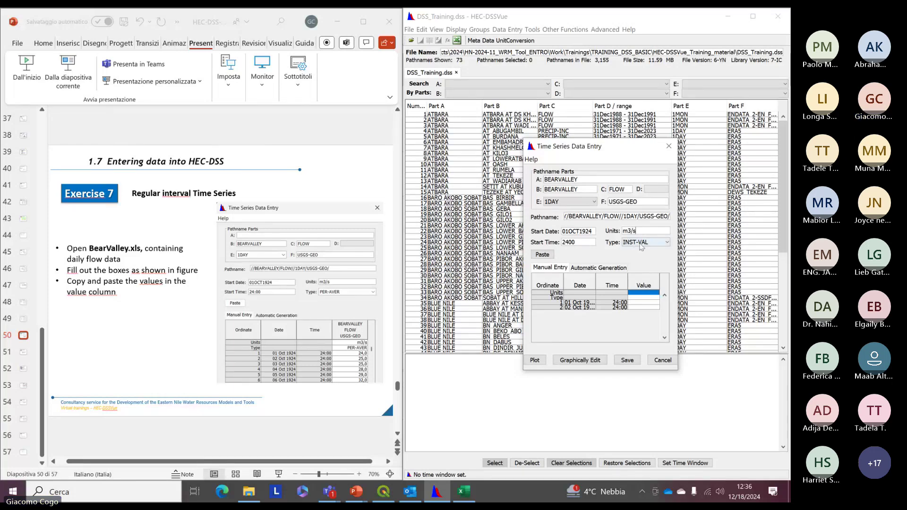
click(641, 243)
click(638, 263)
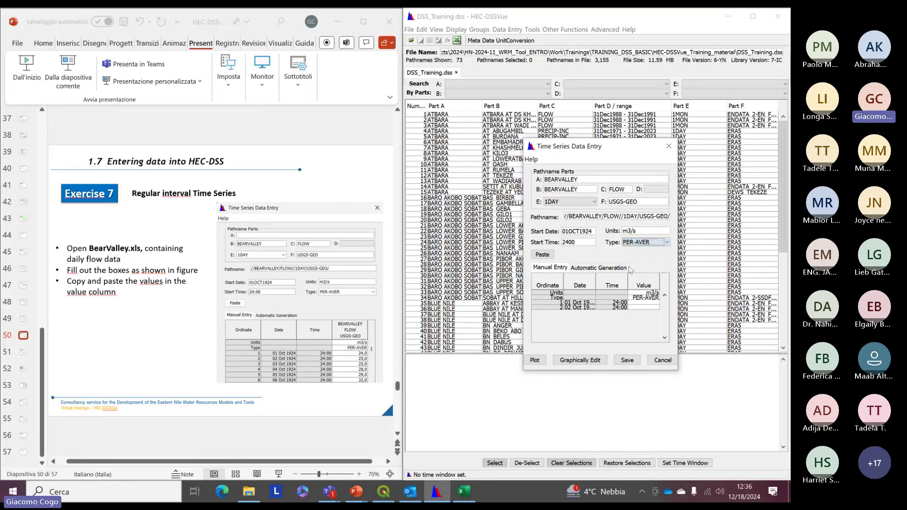
Step: Paste the copied flow values from the first ordinate of the value column, save the record and leave the data entry dialog
right_click(641, 303)
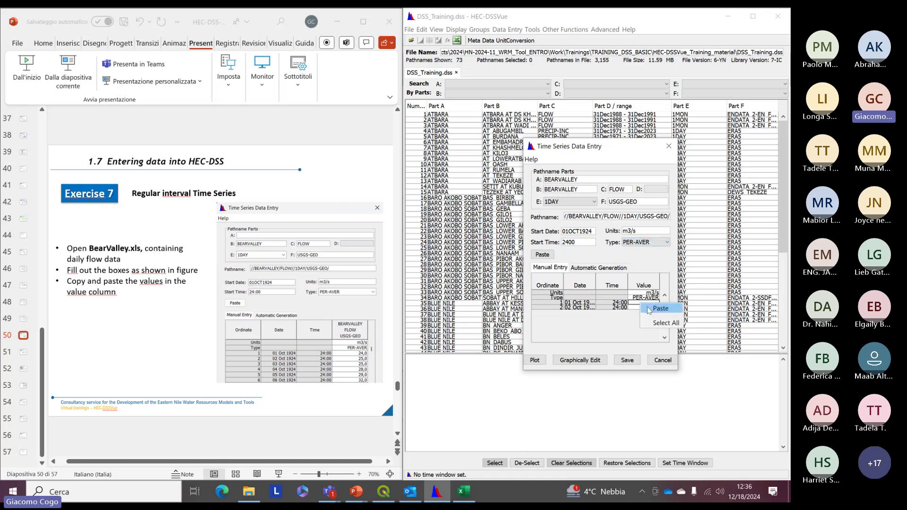
click(649, 310)
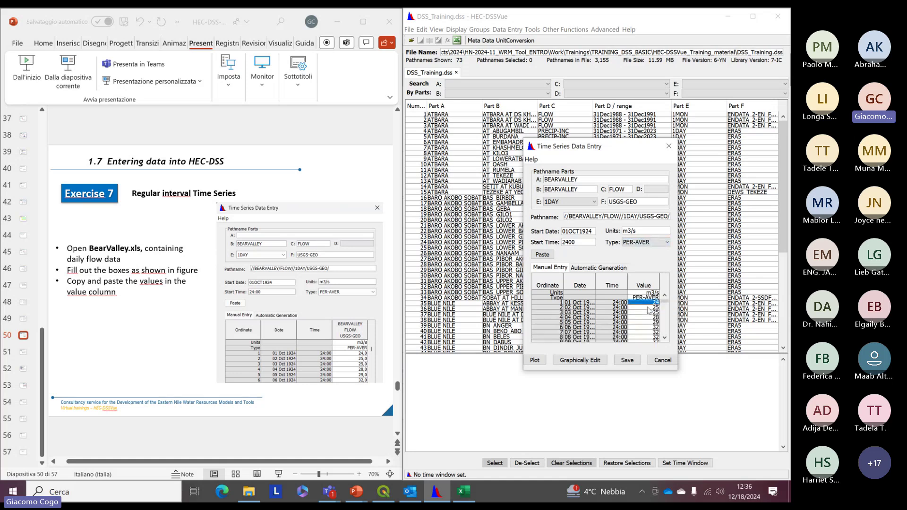
click(627, 360)
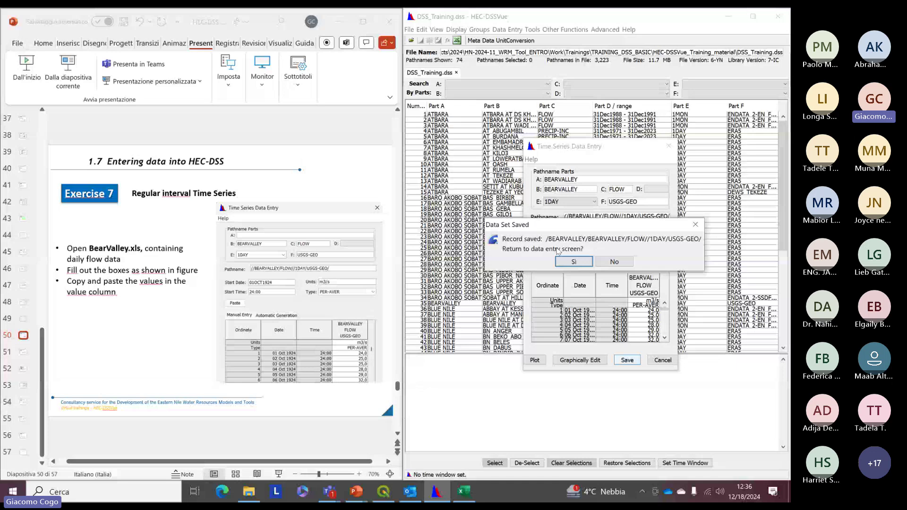
click(614, 262)
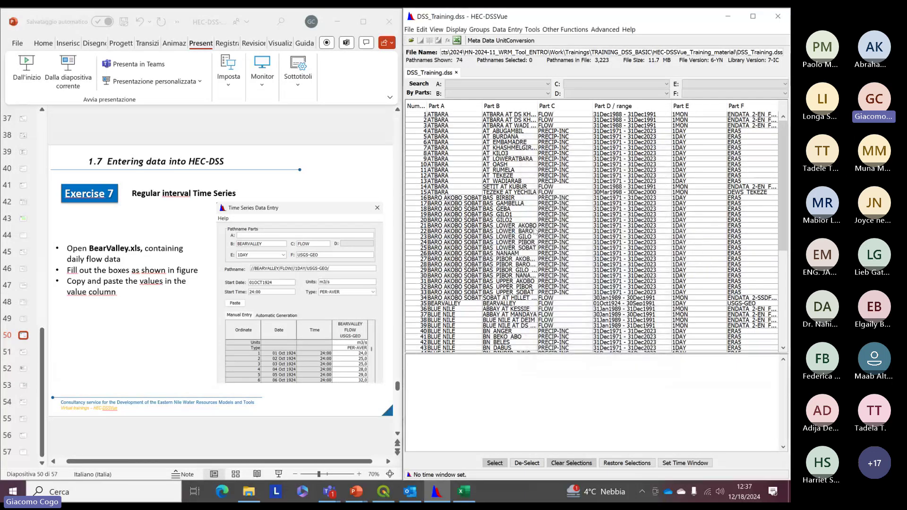
Step: Locate the BEARVALLEY flow record in the catalog, plot it, examine the graph and close the plot window
scroll(468, 193, down, 5)
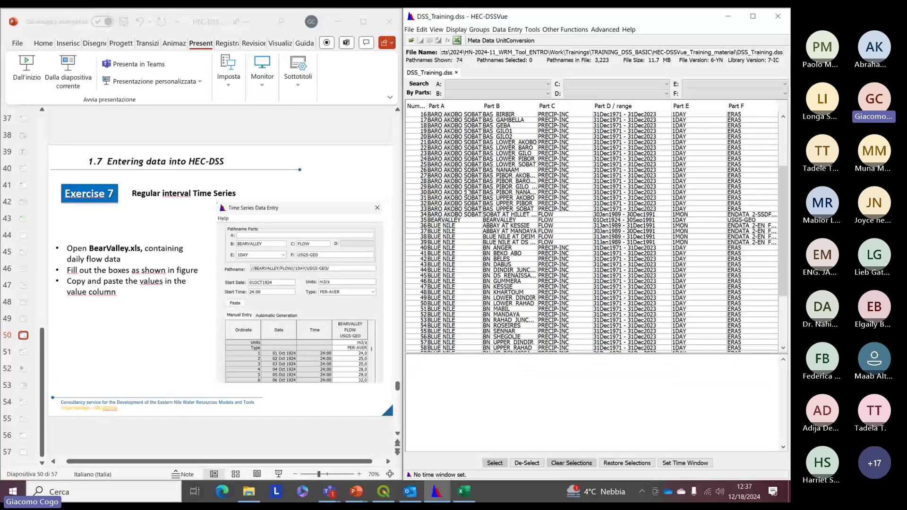
scroll(590, 232, up, 3)
scroll(480, 220, up, 3)
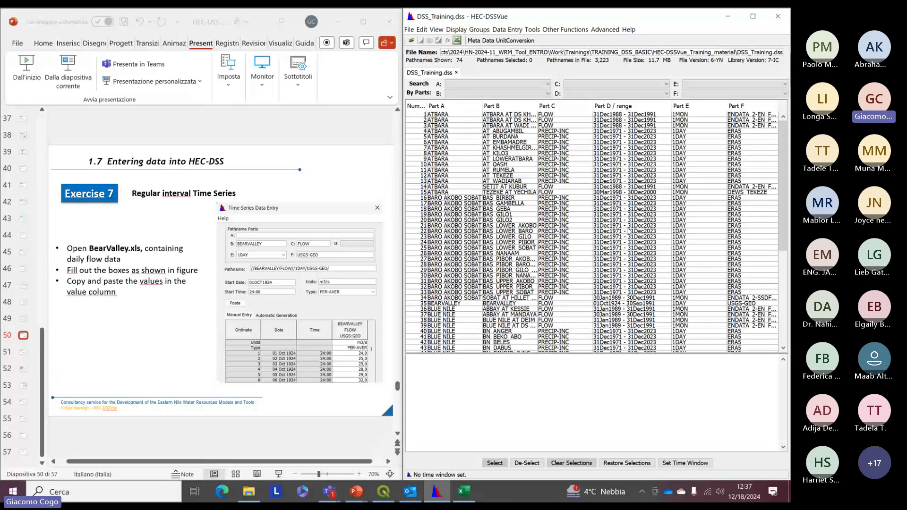
click(461, 303)
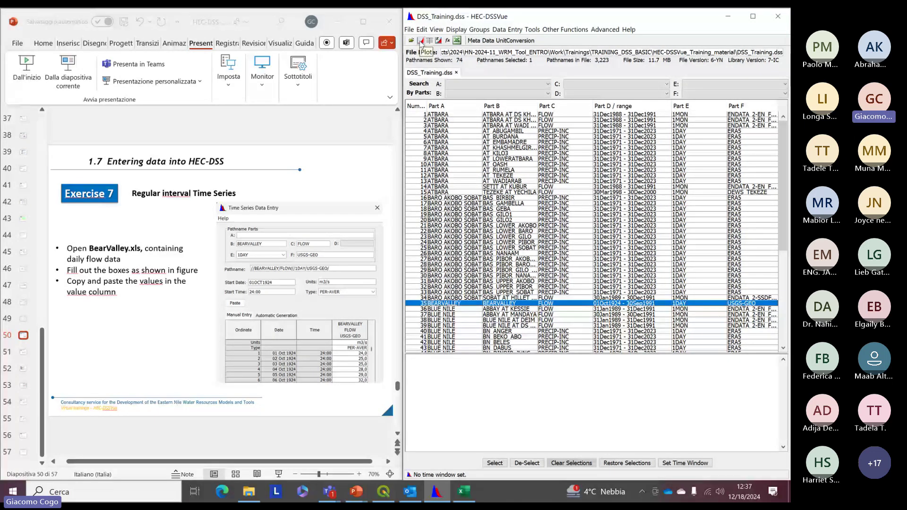
click(420, 41)
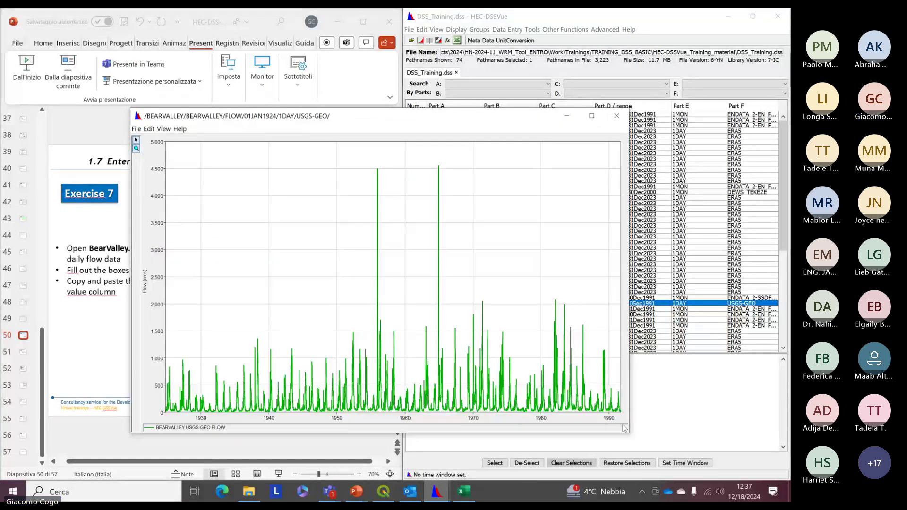
drag(335, 119, 302, 78)
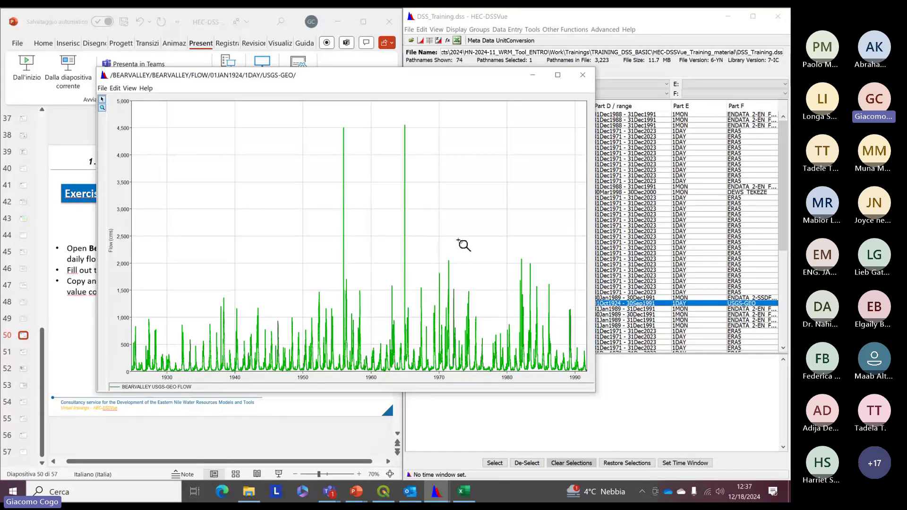
click(578, 76)
Step: Switch to the PowerPoint presentation and show the Exercise 8 slide on irregular interval time series
click(177, 314)
scroll(178, 314, down, 1)
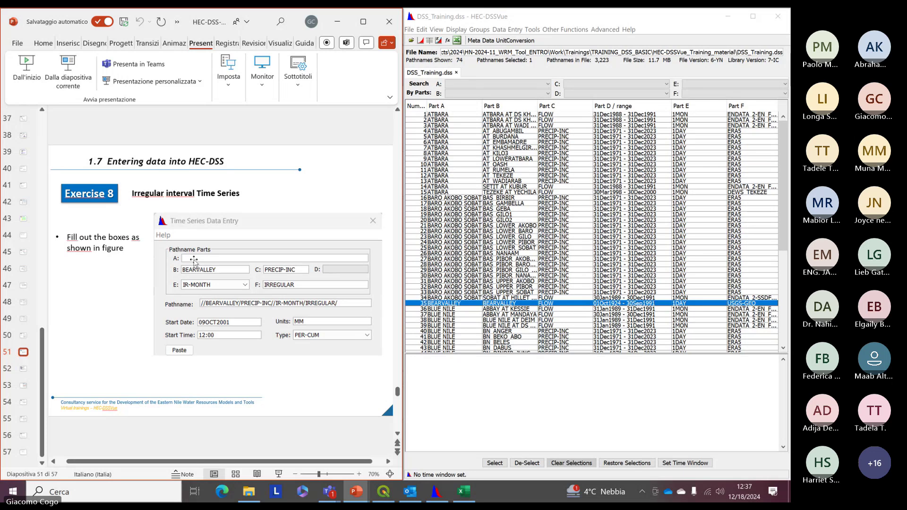
click(429, 94)
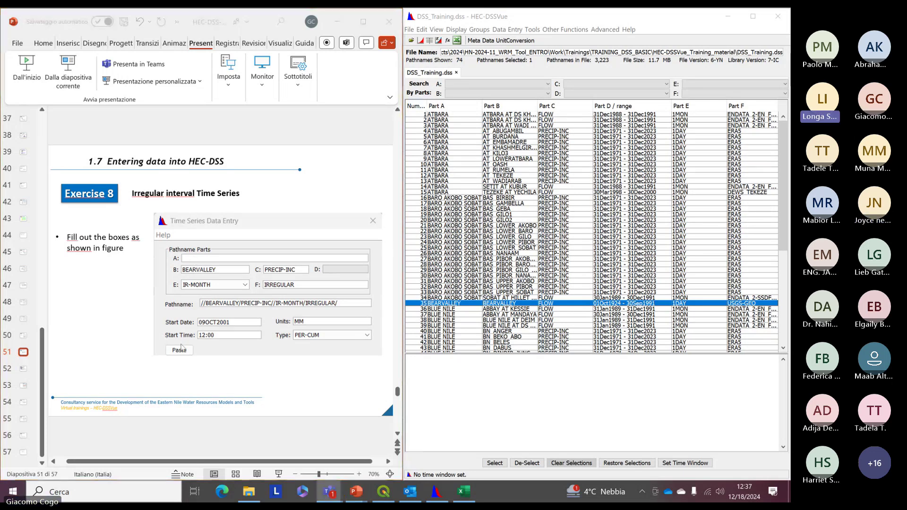
click(348, 411)
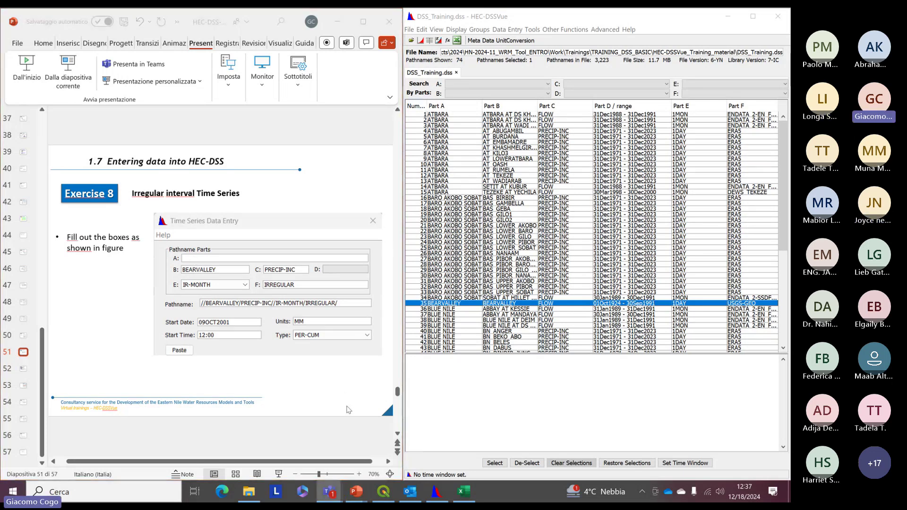
Step: Switch to the BearValley workbook in Excel and open the Time Series -Irregular interval sheet
click(465, 494)
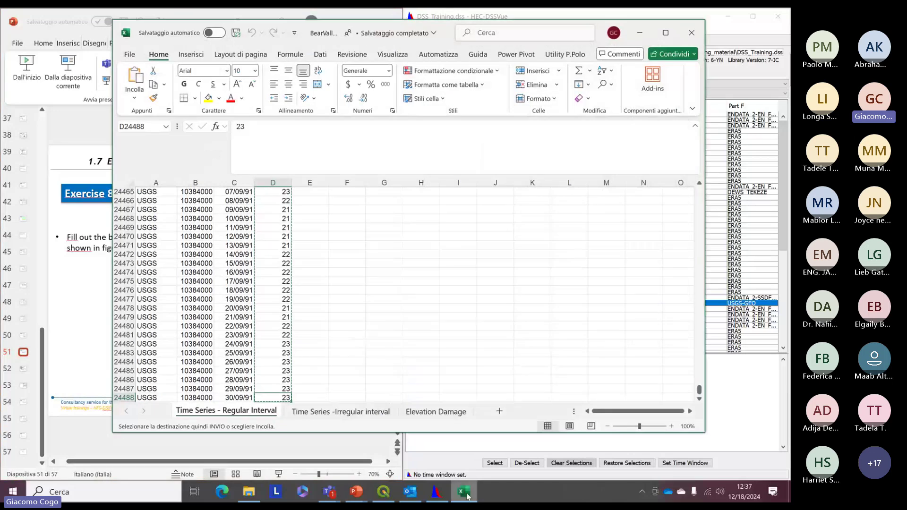
scroll(328, 310, up, 16)
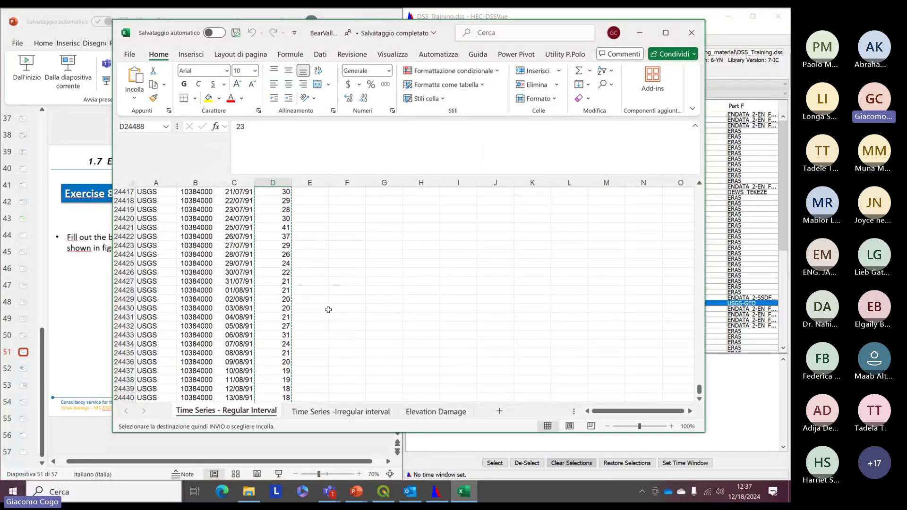
scroll(328, 310, up, 20)
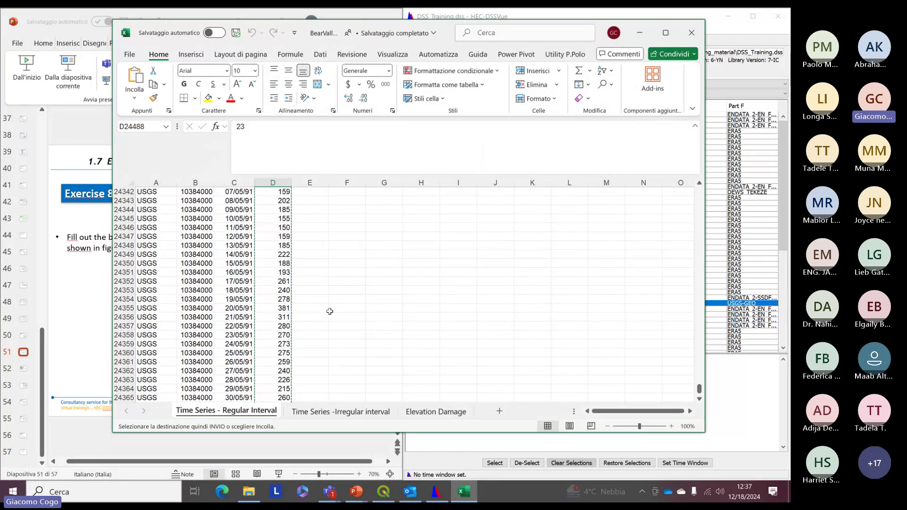
click(323, 416)
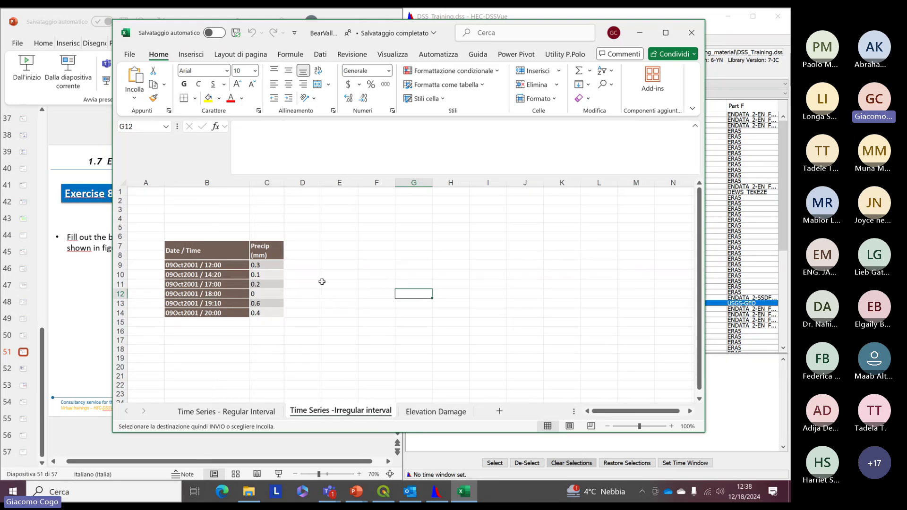
Step: Examine the date/time and precipitation values in B9:C14, then minimize the workbook
click(304, 287)
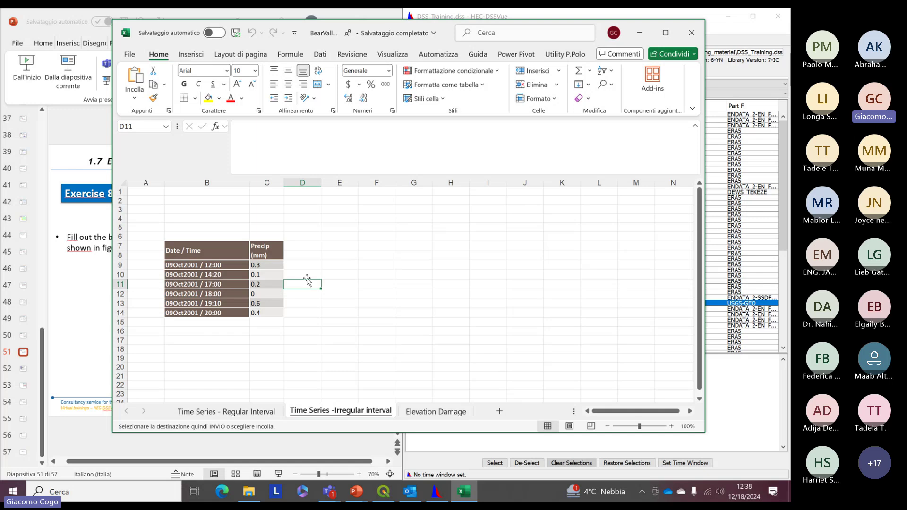
drag(196, 265, 267, 314)
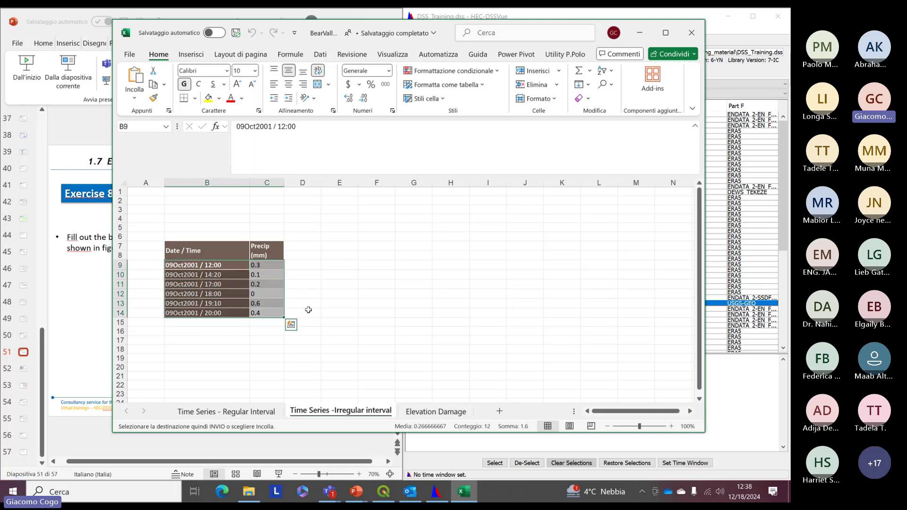
click(320, 301)
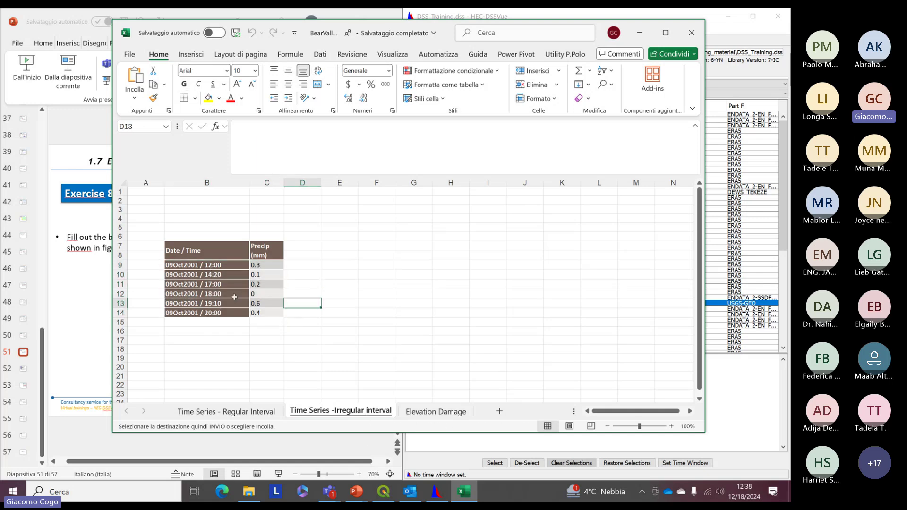
click(229, 265)
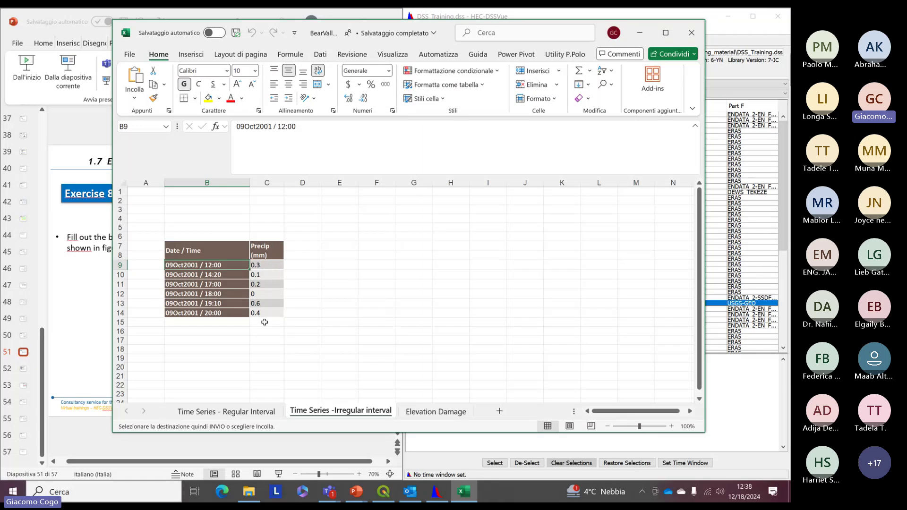
click(639, 33)
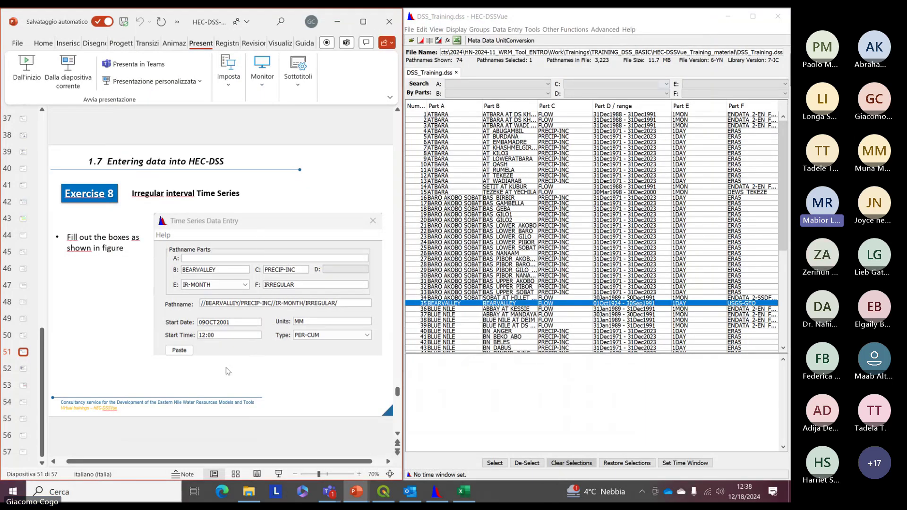
Step: Open an enlarged manual time series data entry window beside the Exercise 8 slide that shows the boxes to fill out
scroll(227, 371, down, 1)
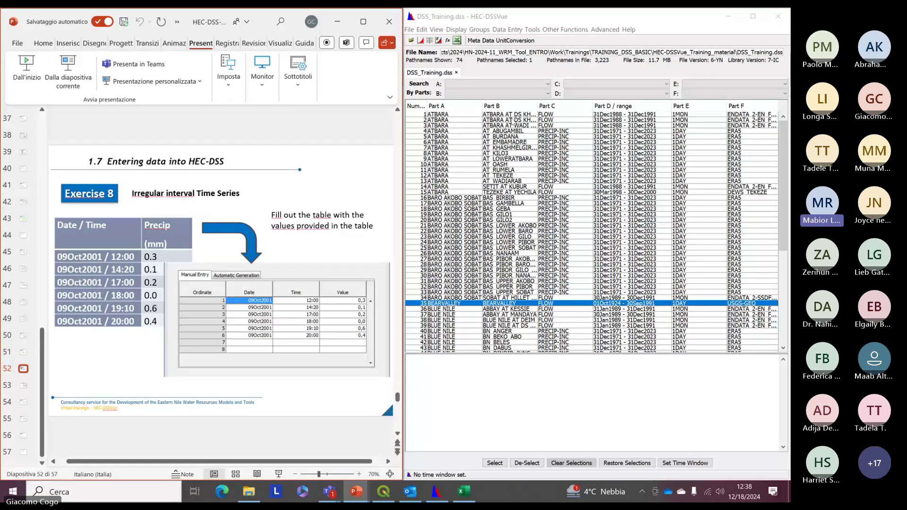
click(509, 30)
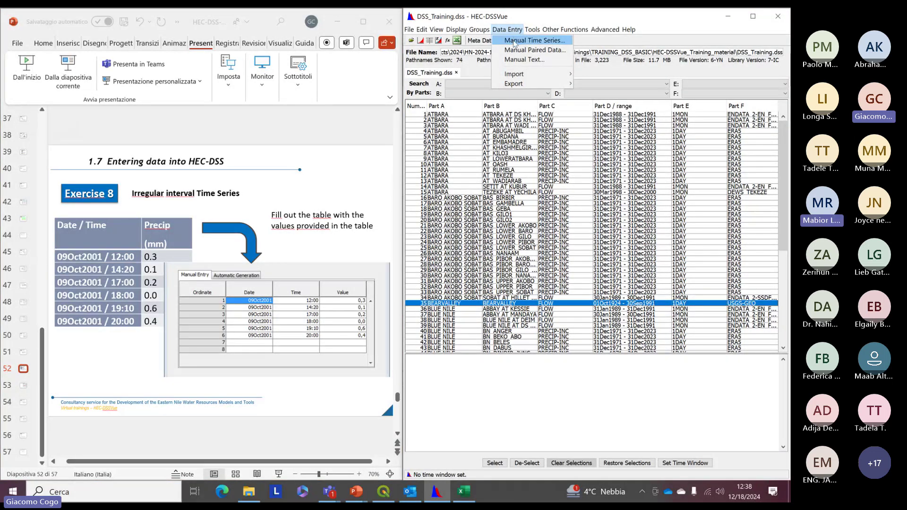
click(518, 41)
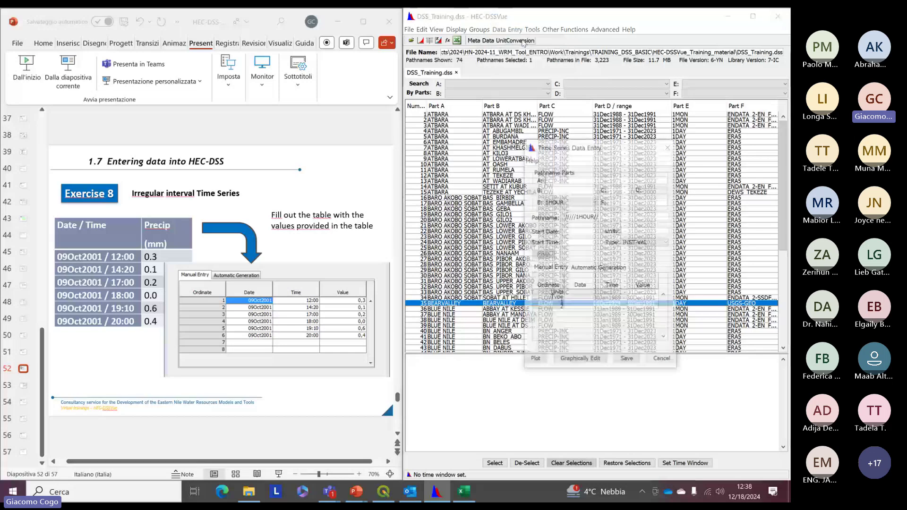
drag(516, 368, 459, 409)
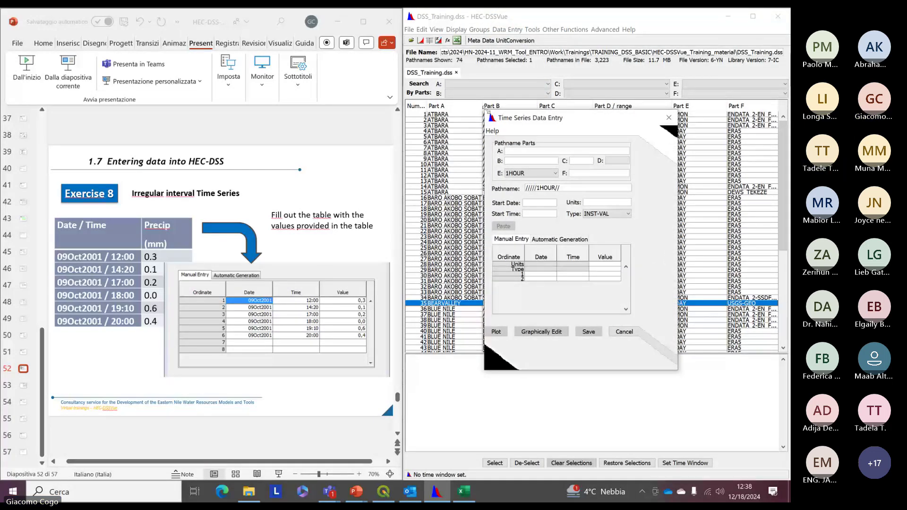
drag(474, 140, 480, 94)
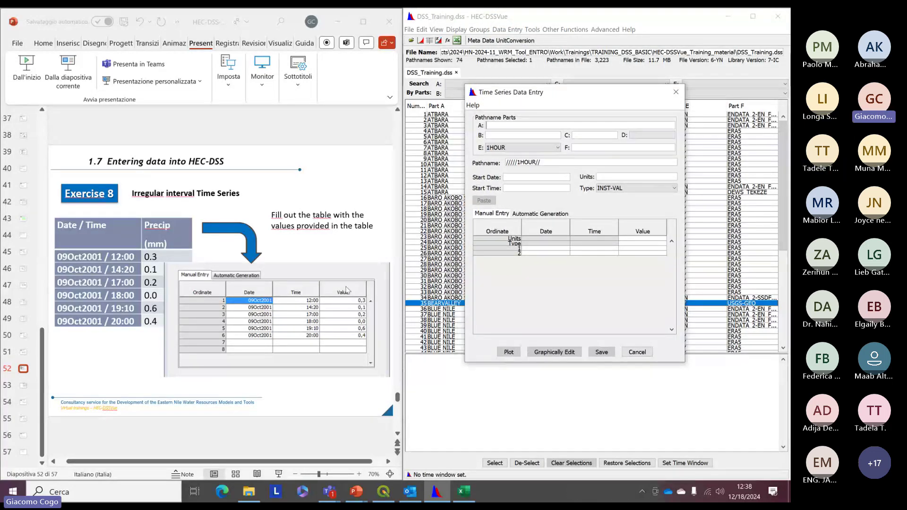
click(248, 391)
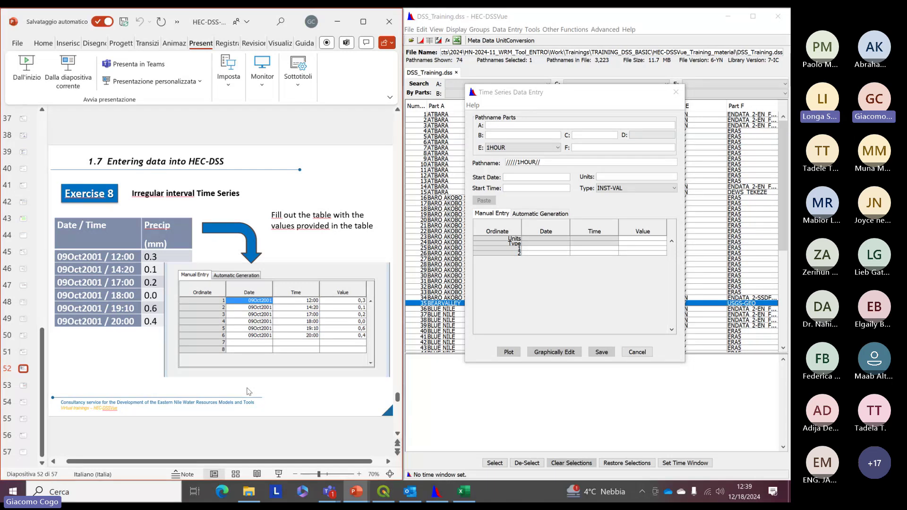
scroll(249, 391, up, 1)
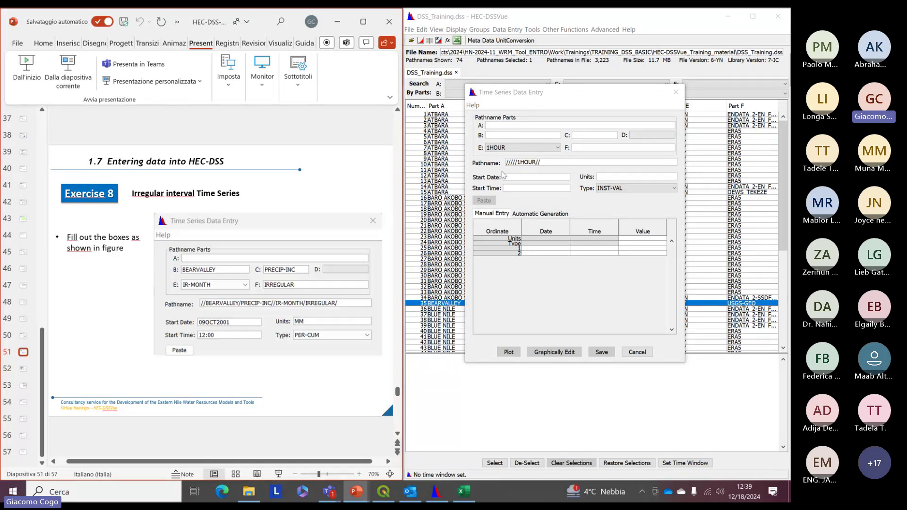
Step: Set pathname parts A and B to BEARVALLEY and part C to PRECIP-INC
click(494, 137)
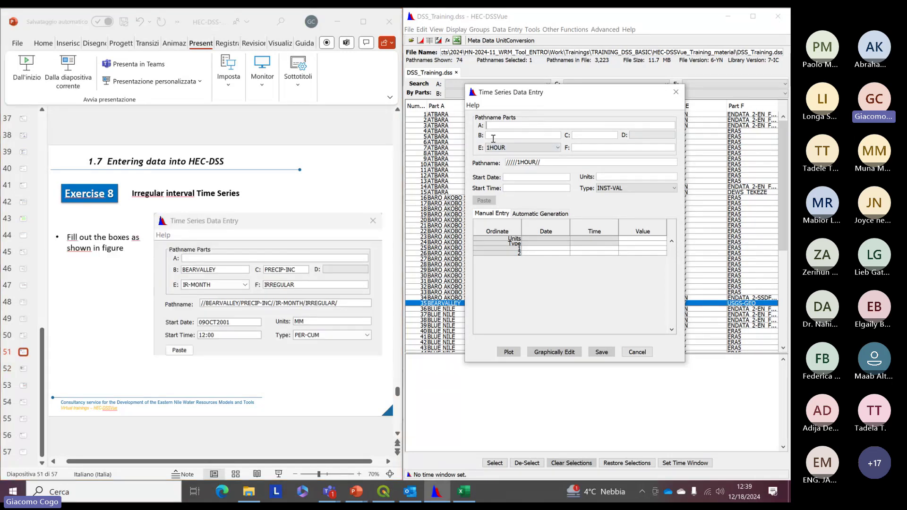
text(BEARVALLEY)
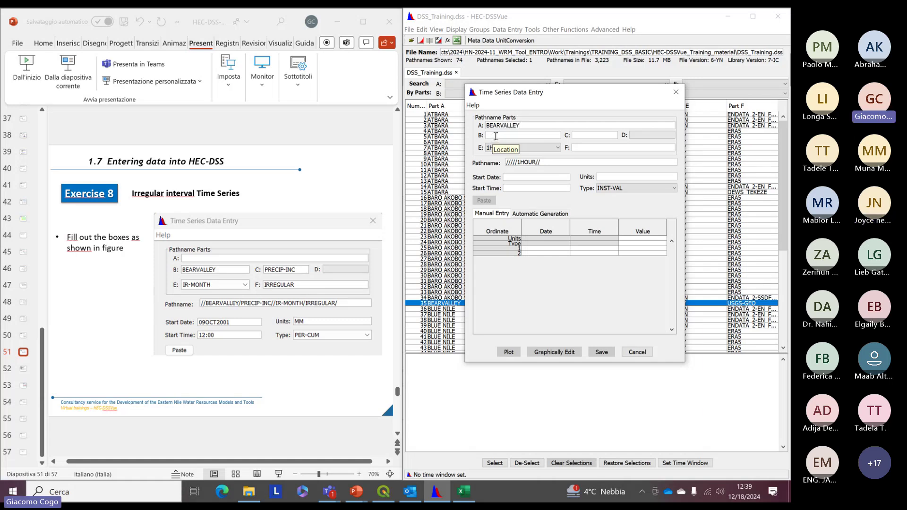
click(495, 136)
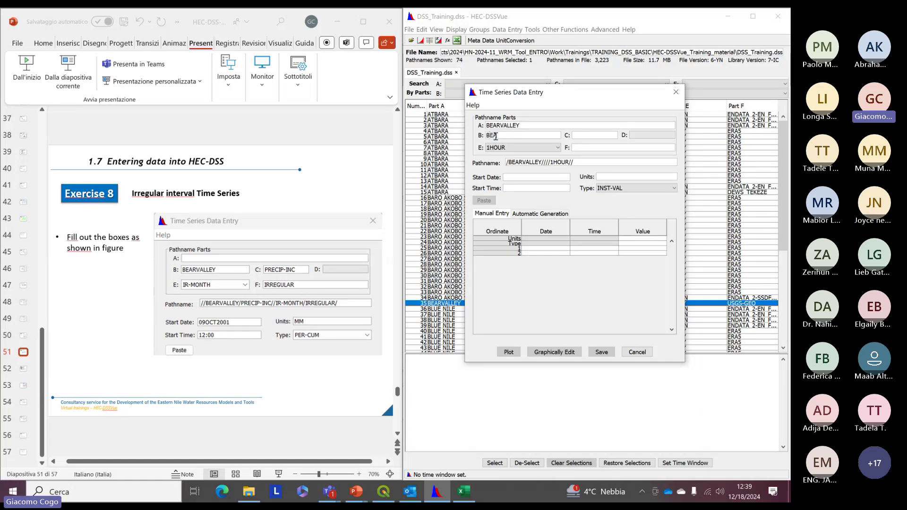
text(BEARVALLEY)
click(595, 136)
text(P-)
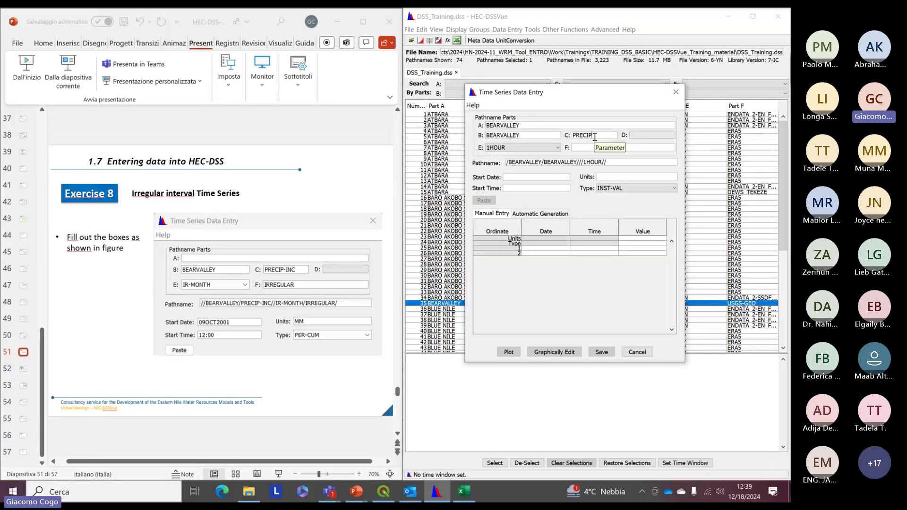
text(INC)
drag(606, 137, 571, 137)
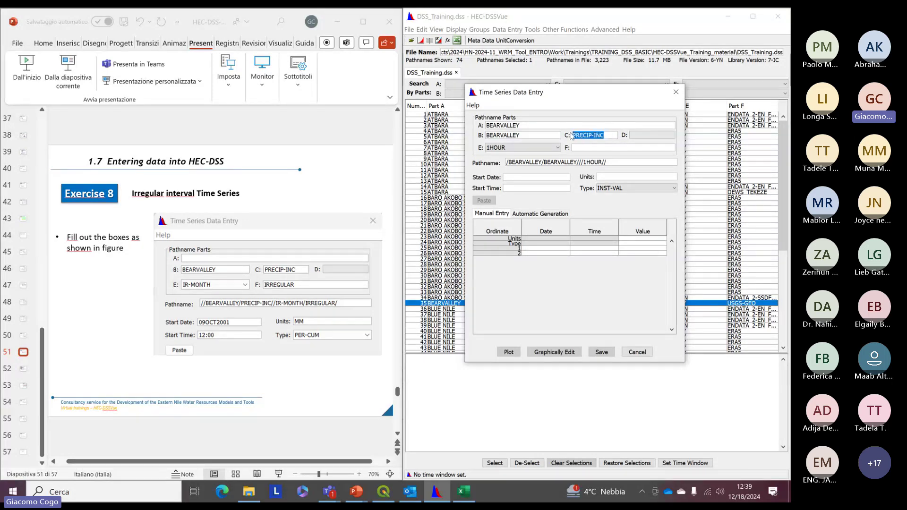
click(605, 138)
triple_click(573, 139)
click(586, 136)
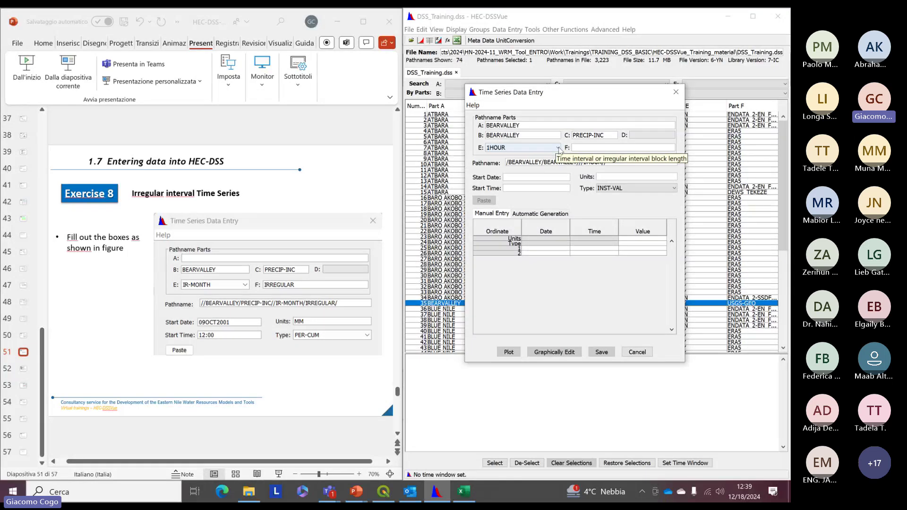
Step: Set pathname part E to the IR-MONTH irregular interval block and part F to IRREGULAR
click(558, 149)
scroll(555, 184, up, 3)
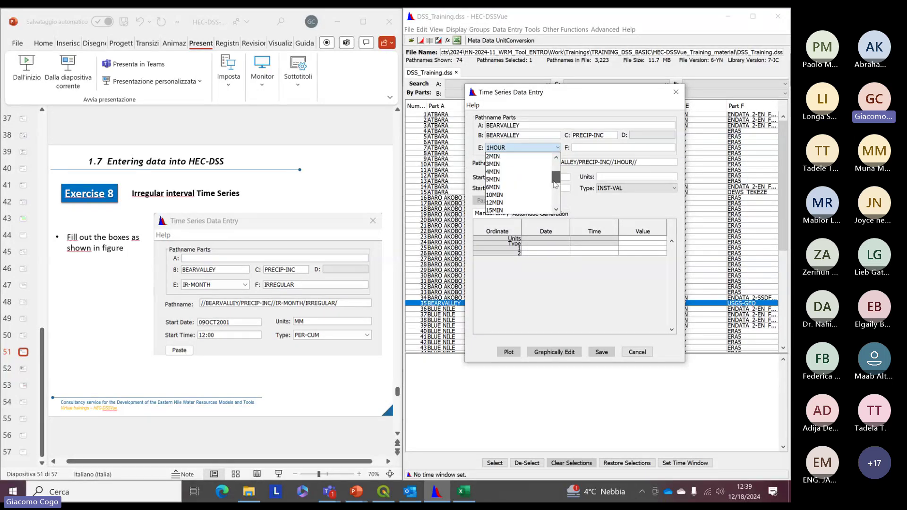
scroll(555, 184, up, 2)
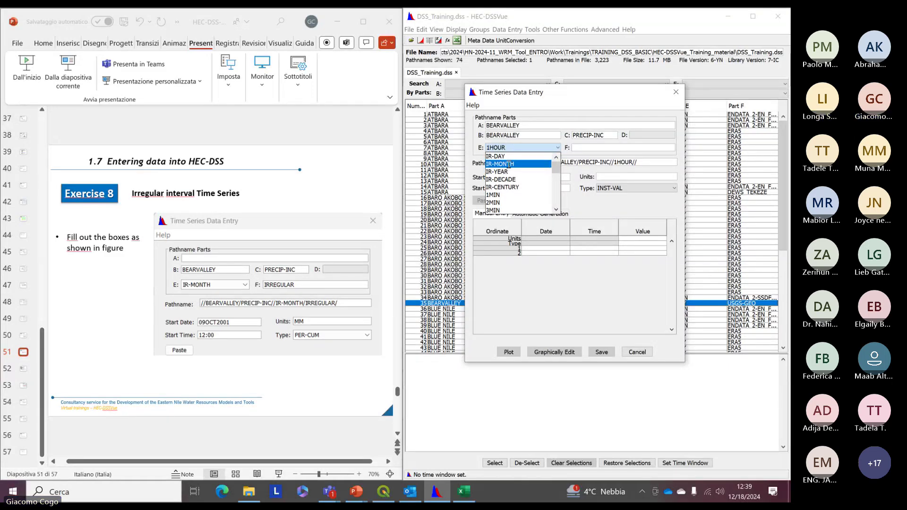
click(508, 164)
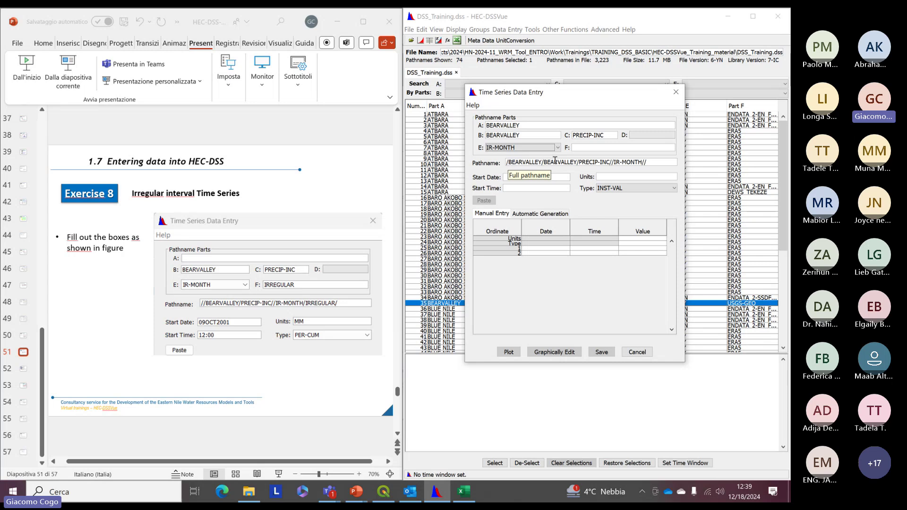
click(574, 148)
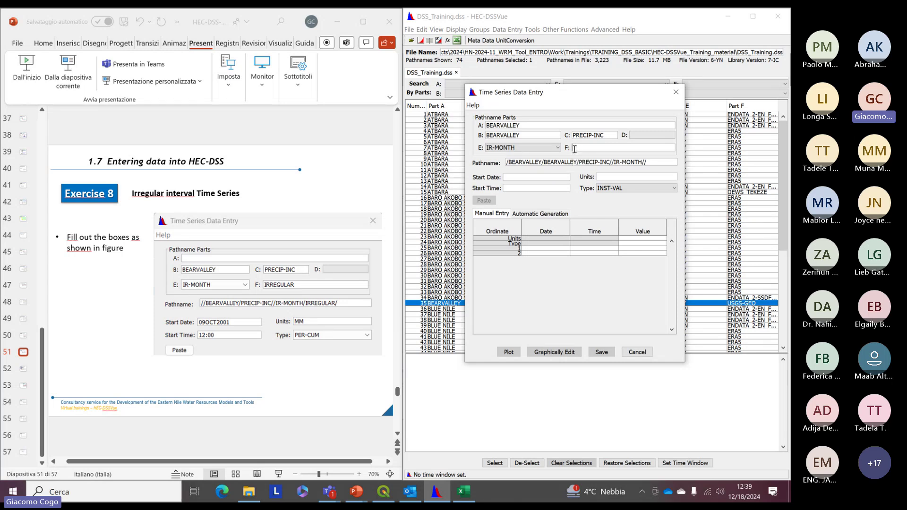
text(IRREGULAR)
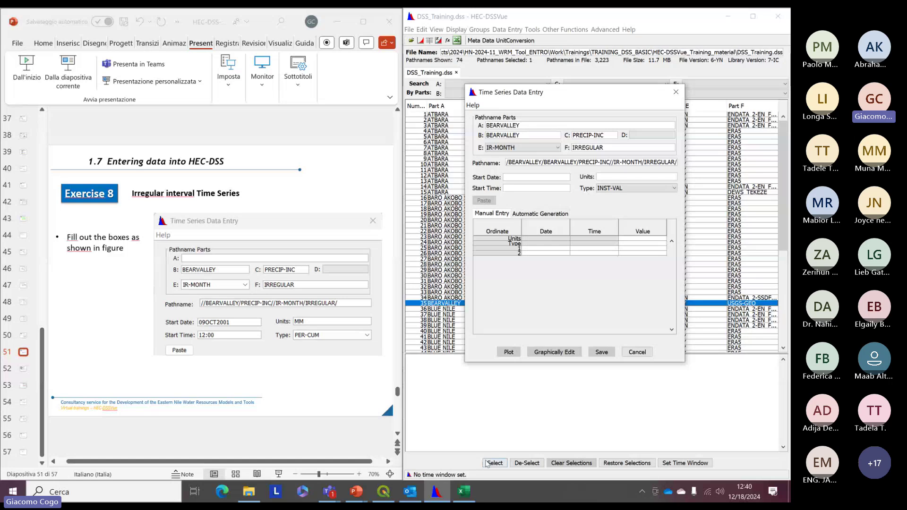
Step: Check the first date/time in the BearValley workbook, then set the start date to 09OCT2001 and start time to 1200 in HEC-DSSVue
click(464, 493)
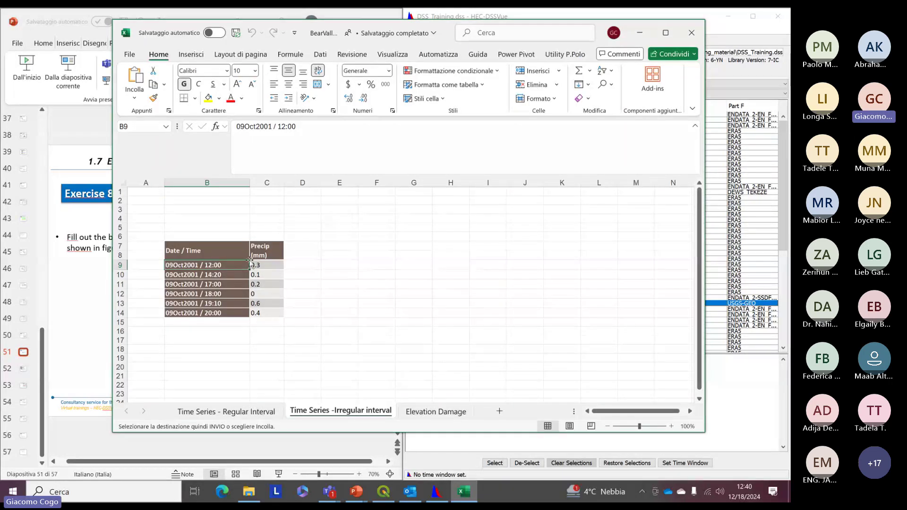
click(637, 33)
click(539, 177)
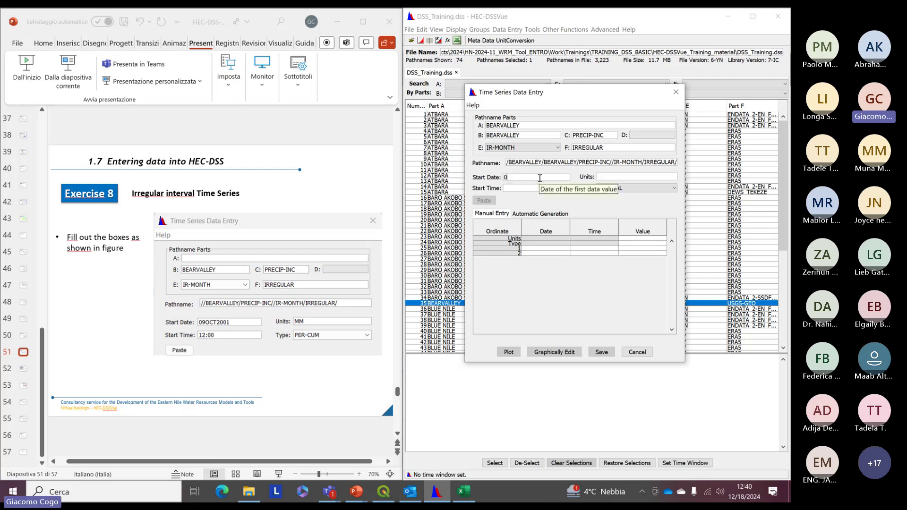
text(09OCT2001)
click(524, 187)
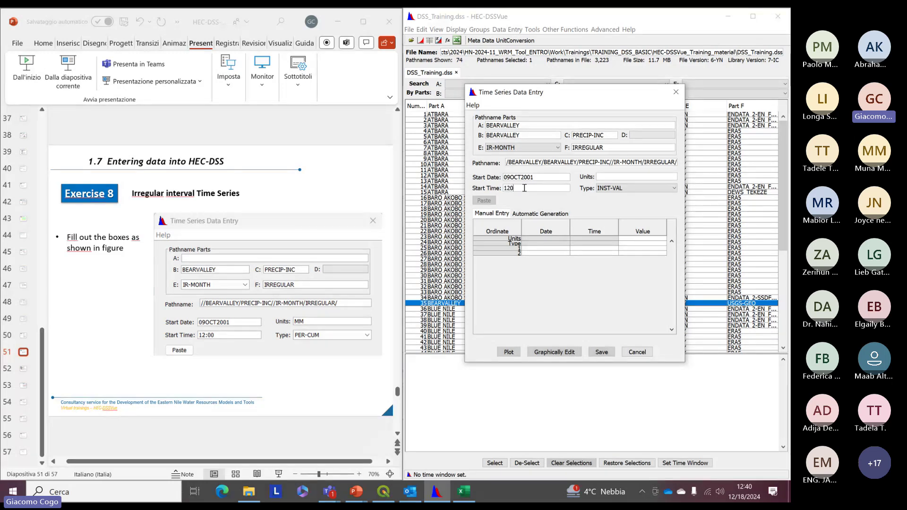
text(1200)
Step: Set the time series units to MM and the data type to PER-CUM
click(606, 177)
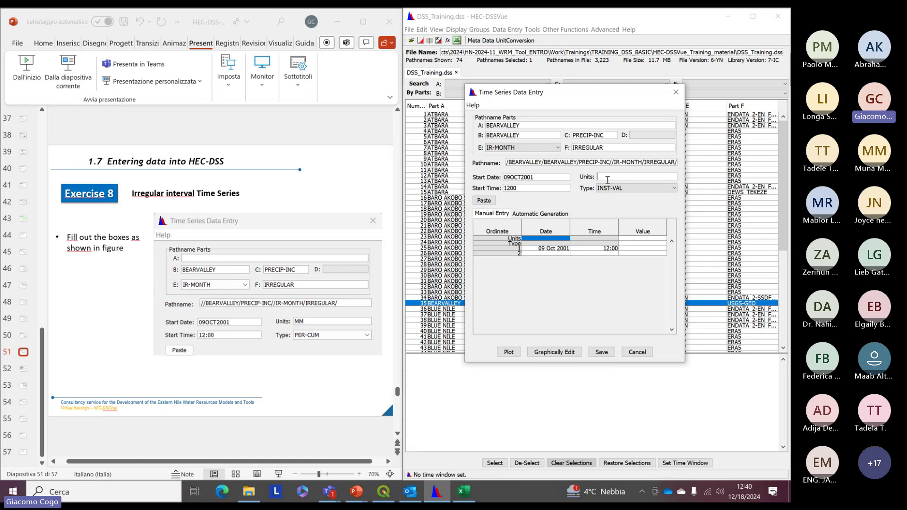
text(MM)
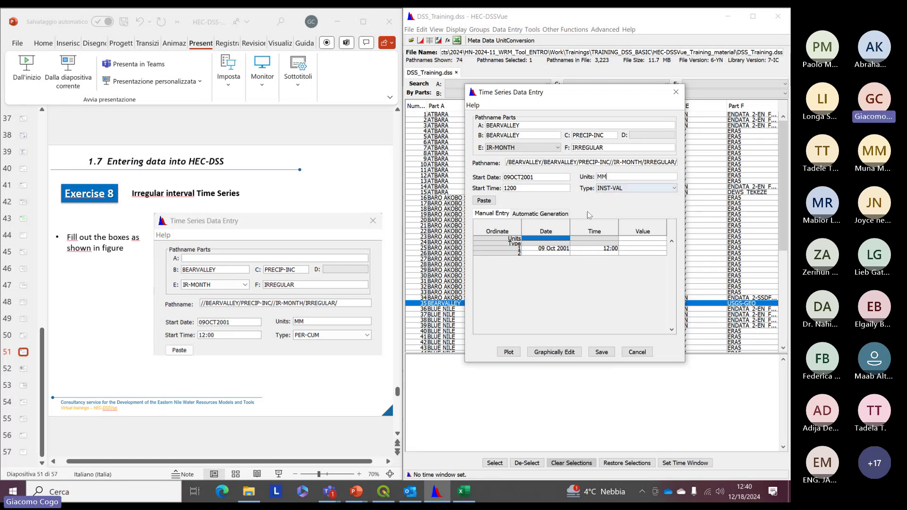
click(610, 191)
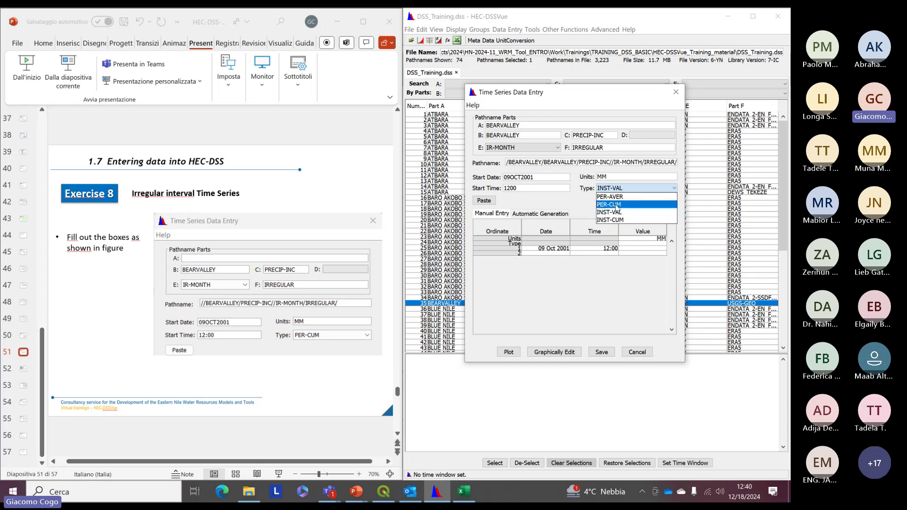
click(615, 206)
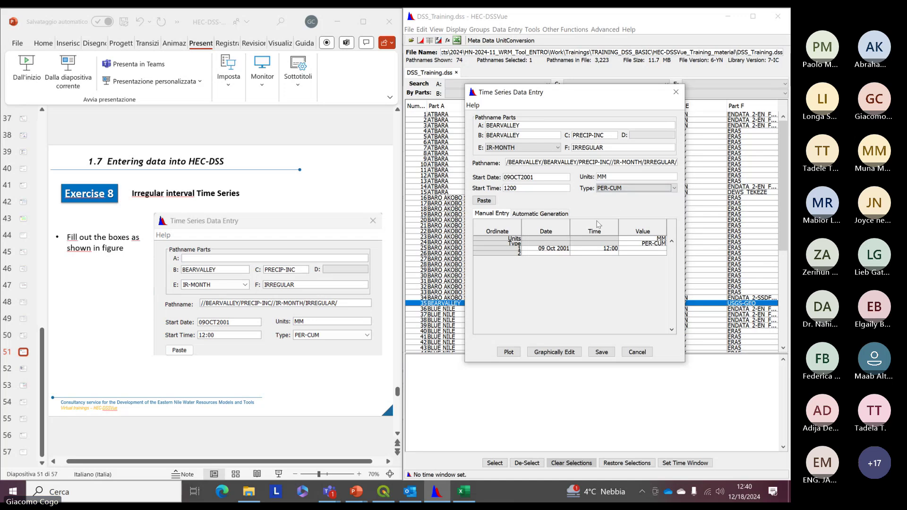
Step: Show the slide with the precipitation table and enter date 09OCT2001 and time 14:20 for the second ordinate
click(621, 249)
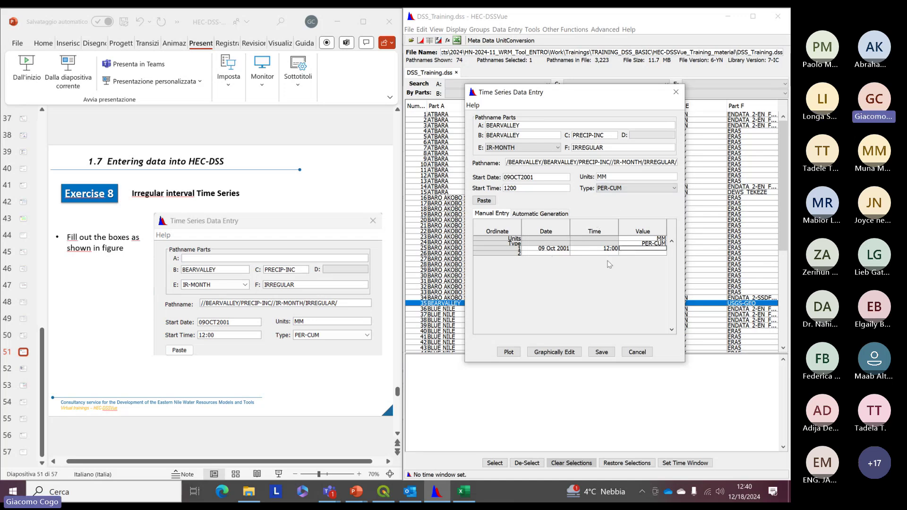
click(555, 254)
click(589, 252)
click(558, 253)
click(310, 368)
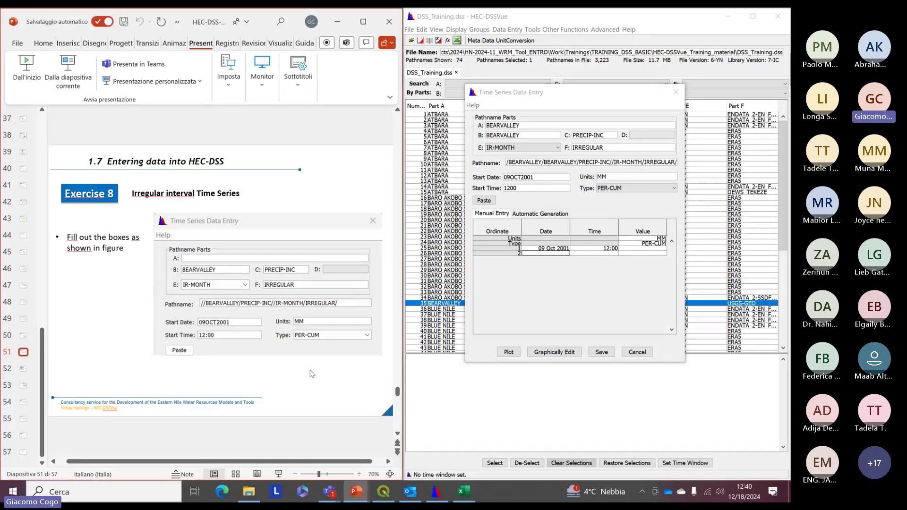
scroll(309, 368, down, 1)
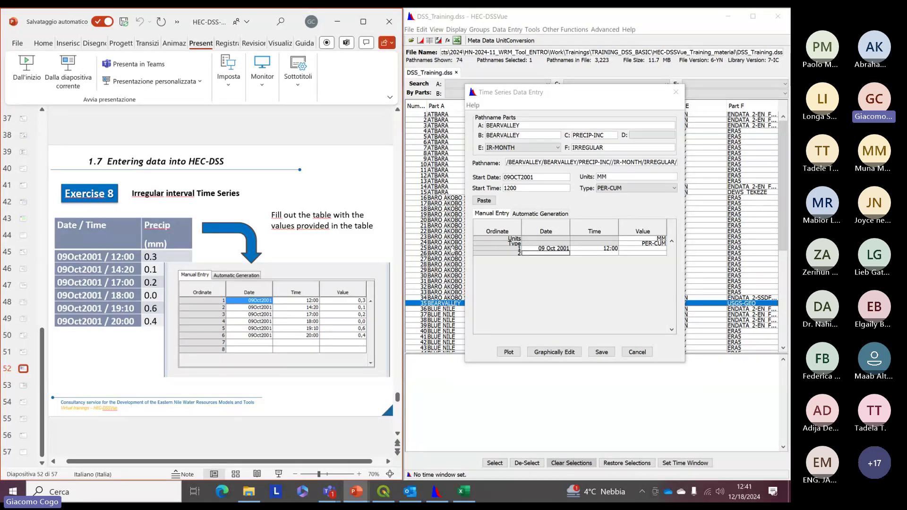
click(537, 253)
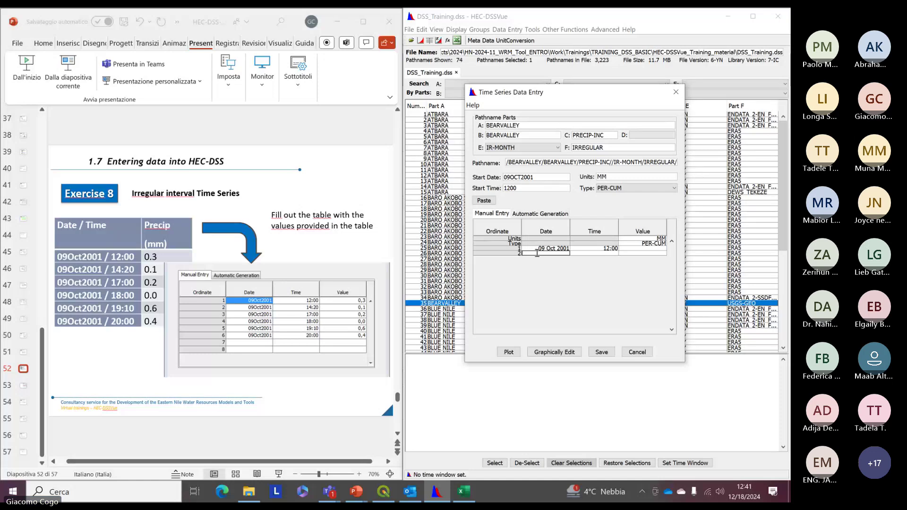
text(09OC)
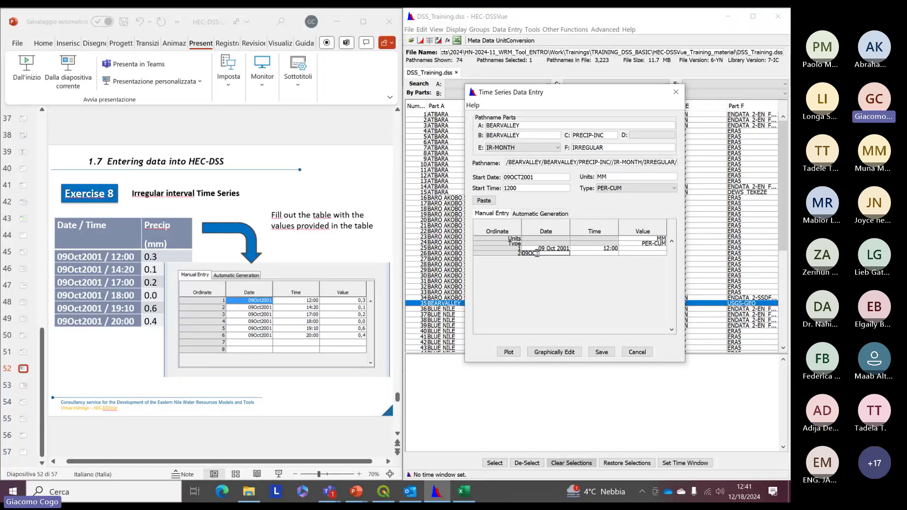
text(T2001)
click(590, 253)
text(14)
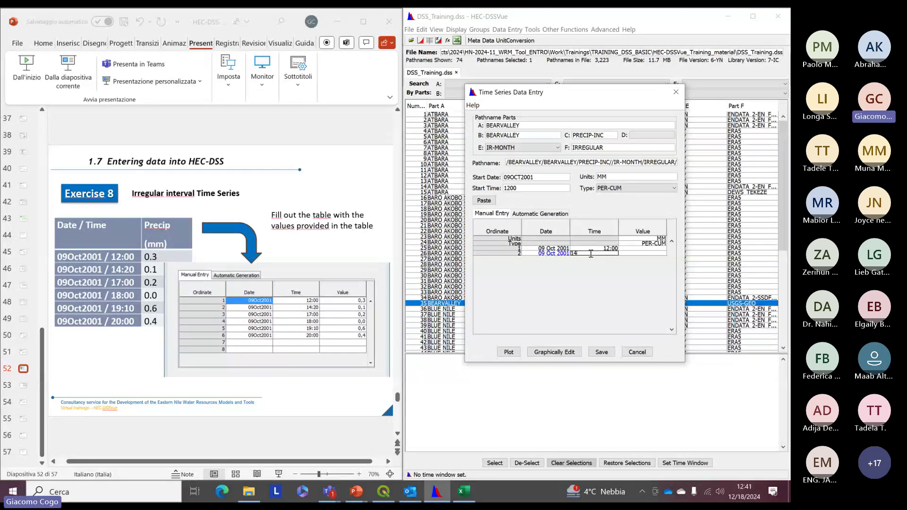
text(:20)
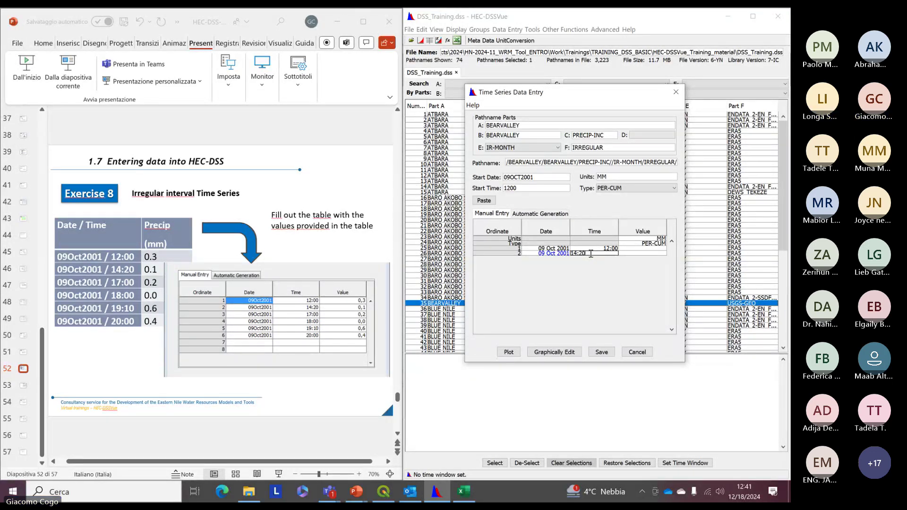
Step: Enter the precipitation values 0.3 for the first ordinate and 0.1 for the second
click(629, 249)
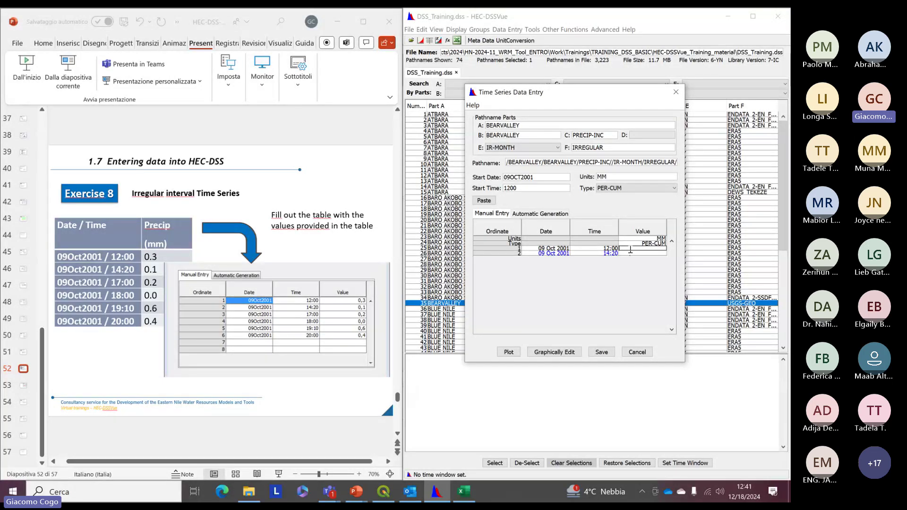
text(0.3)
click(633, 254)
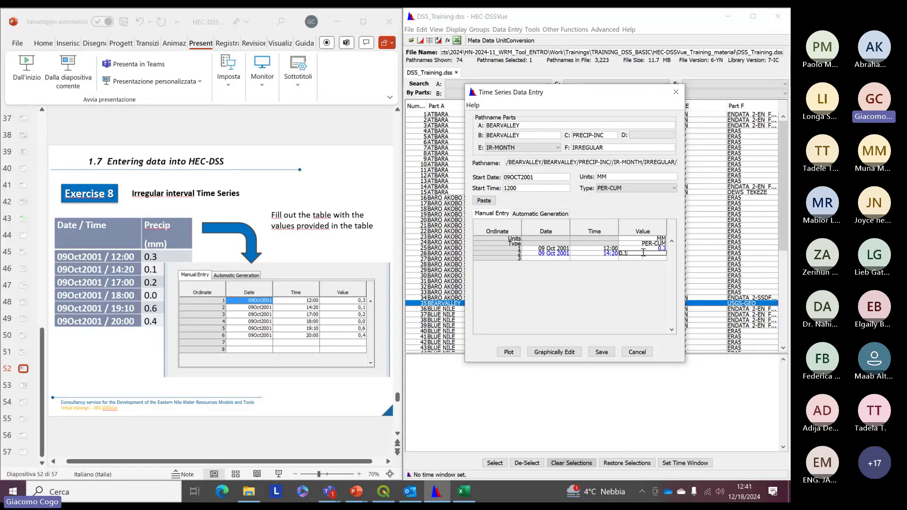
text(0.1)
Step: Enter date 09OCT2001, time 17:00 and precipitation 0.2 for the third ordinate
click(547, 260)
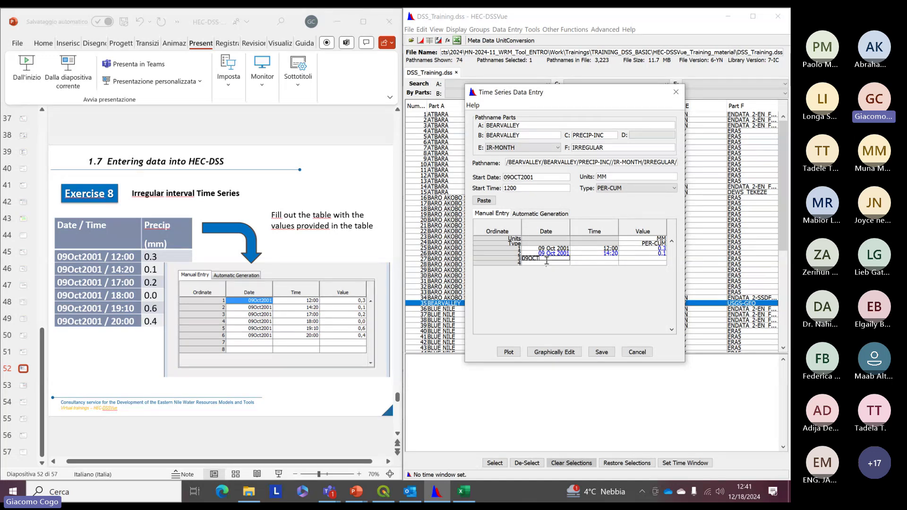
text(09OCT2001)
click(589, 258)
text(17:00)
click(627, 258)
text(0.2)
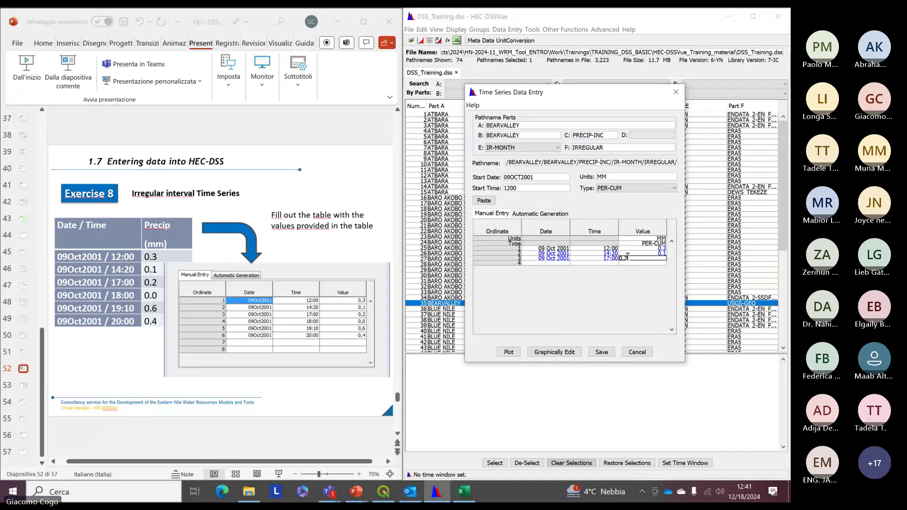
Step: Enter date 09OCT2001, time 18:00 and precipitation 0.6 for the fourth ordinate
click(545, 263)
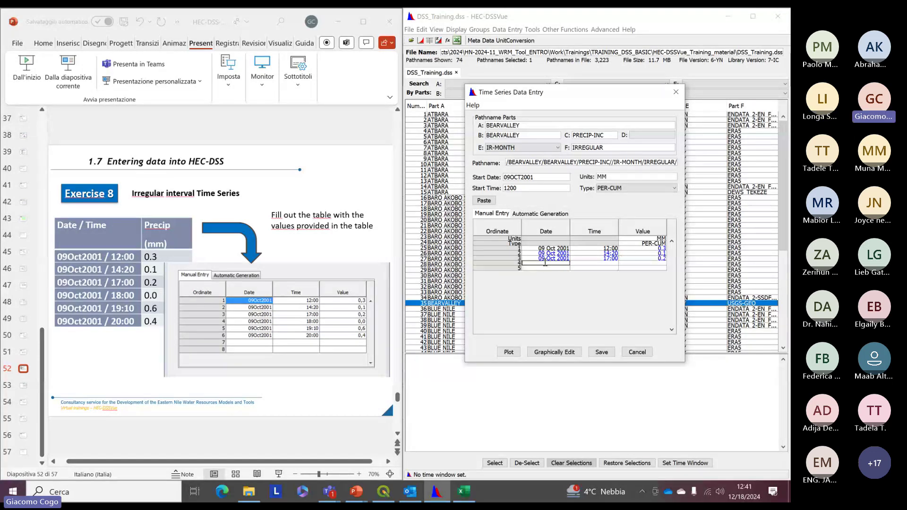
text(09OCT2001)
click(593, 262)
text(18:0)
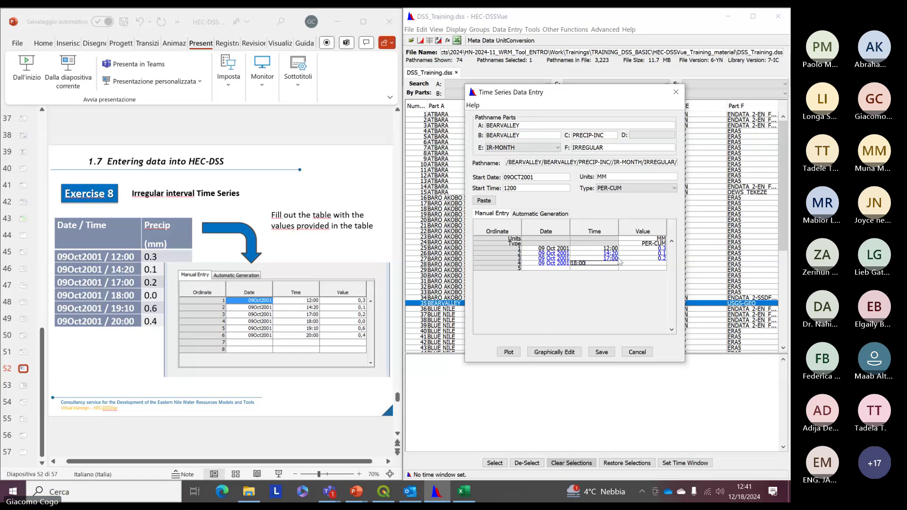
text(0)
click(626, 261)
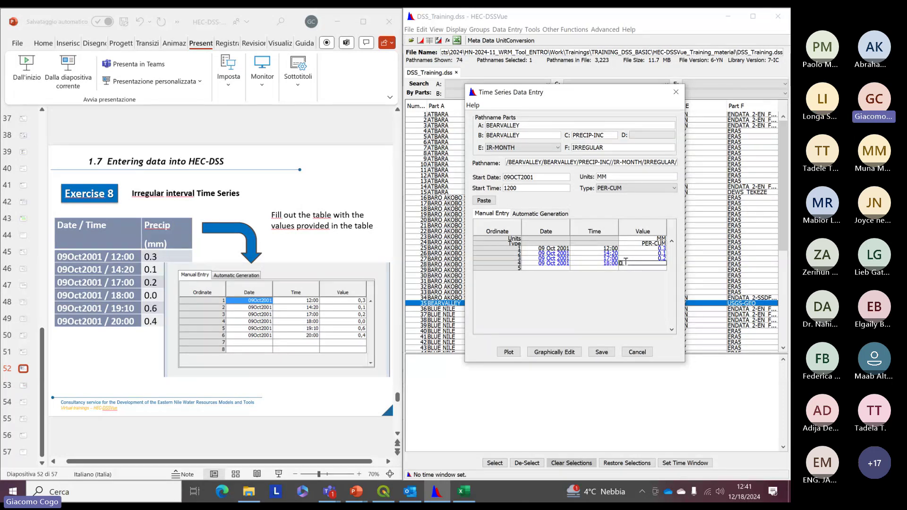
Step: Enter date 09OCT2001 and time 19:10 for the fifth ordinate
click(550, 268)
text(09)
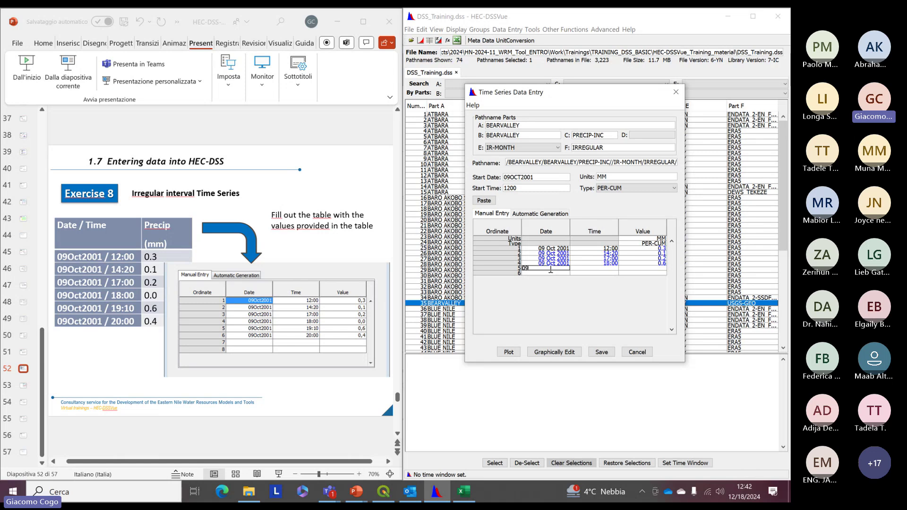
text(OCT)
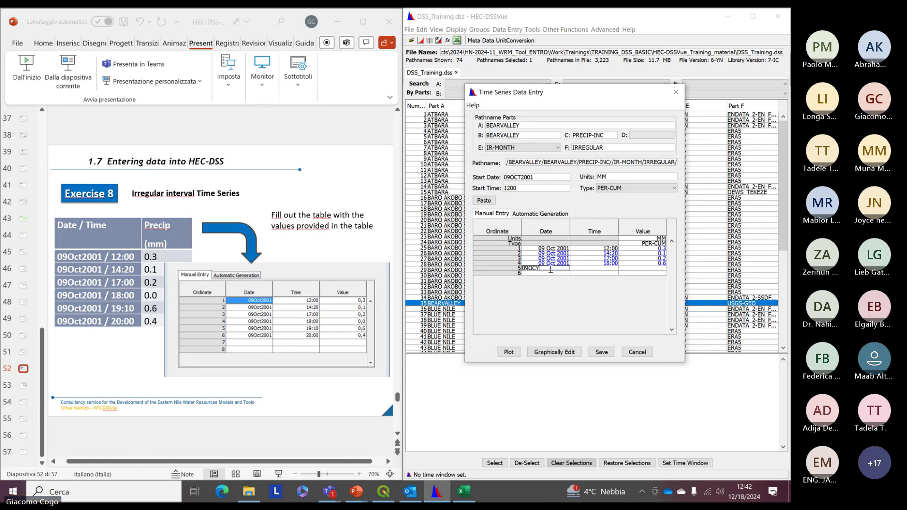
text(2001)
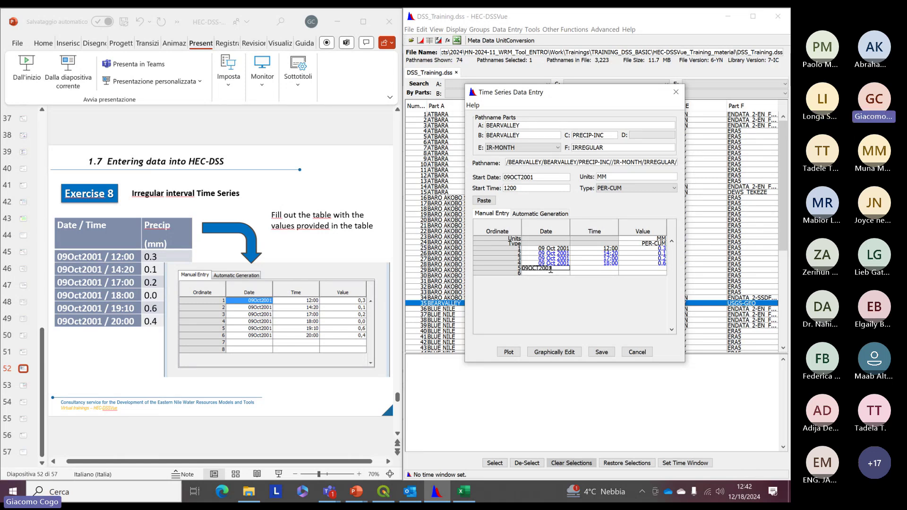
click(589, 267)
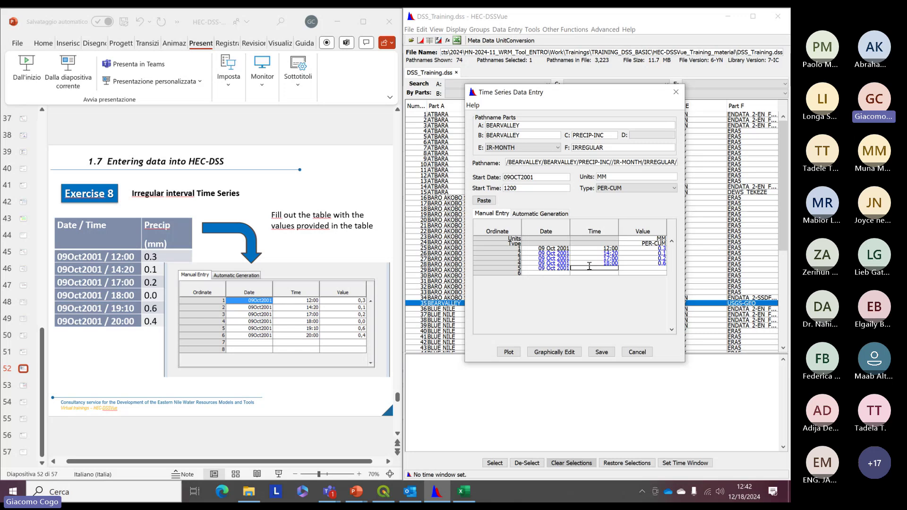
text(19:10)
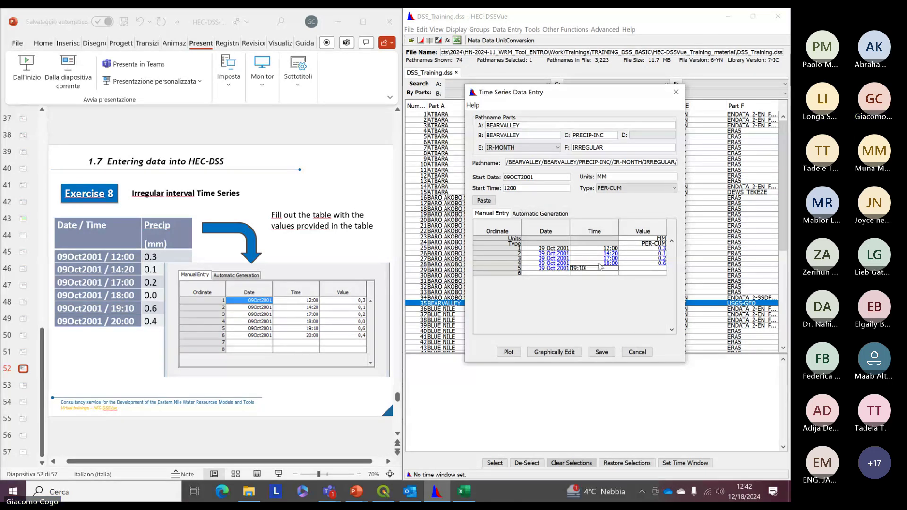
click(629, 268)
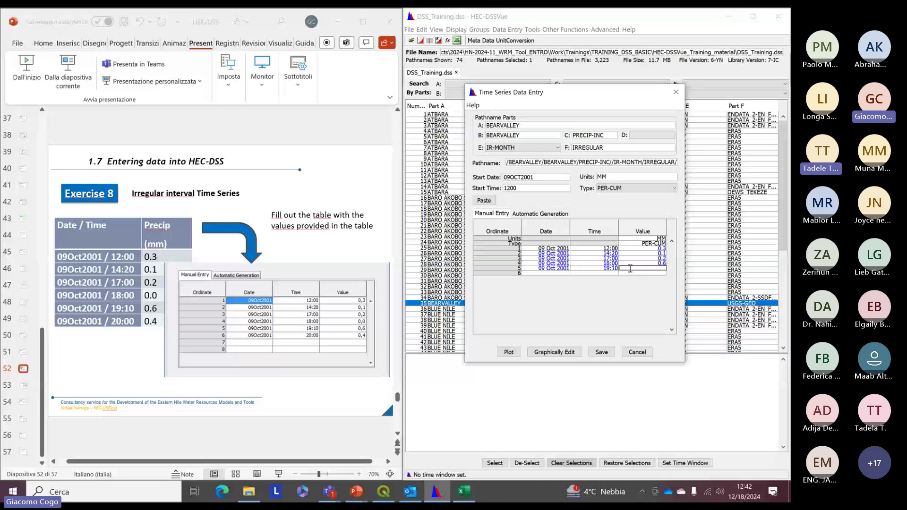
Step: Correct the fourth ordinate's precipitation to 0 and enter 0.6 for the fifth ordinate
click(648, 263)
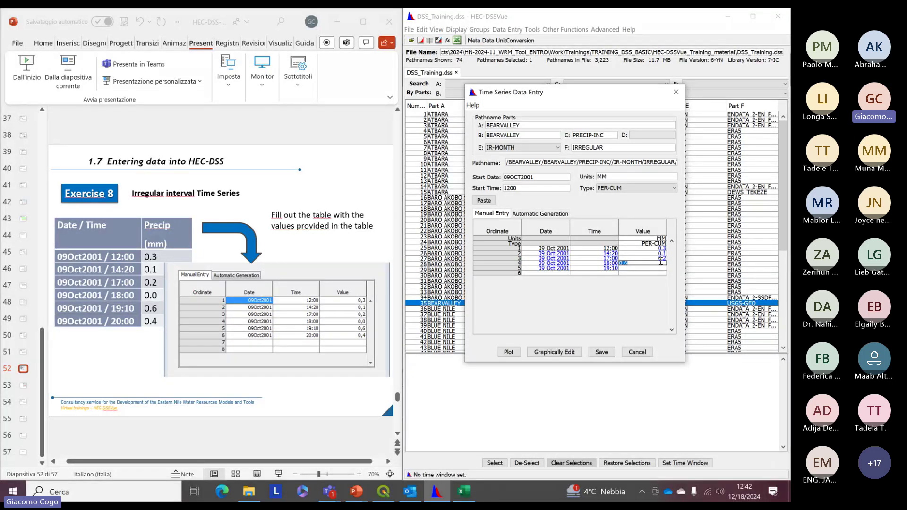
text(0)
click(628, 268)
text(0)
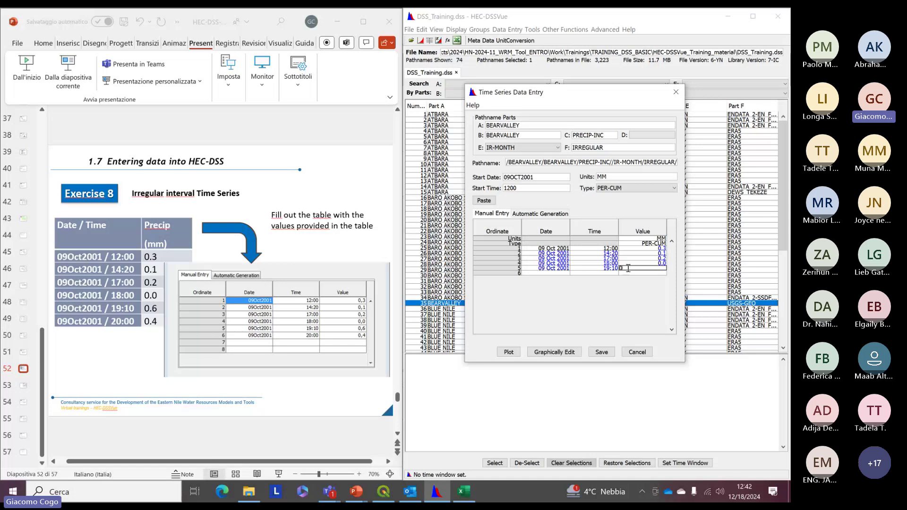
text(.6)
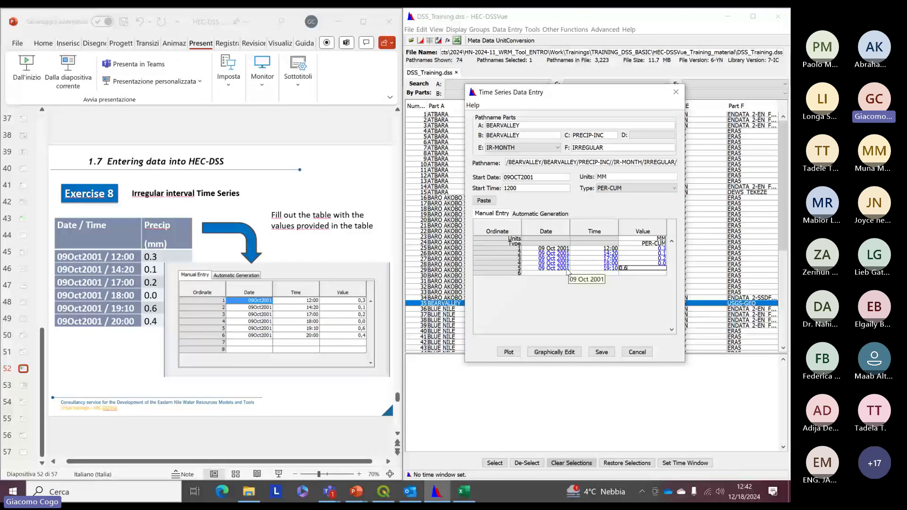
Step: Enter date 09OCT2001, time 20:00 and precipitation 0.4 for the sixth ordinate, then save the record and leave data entry
click(556, 273)
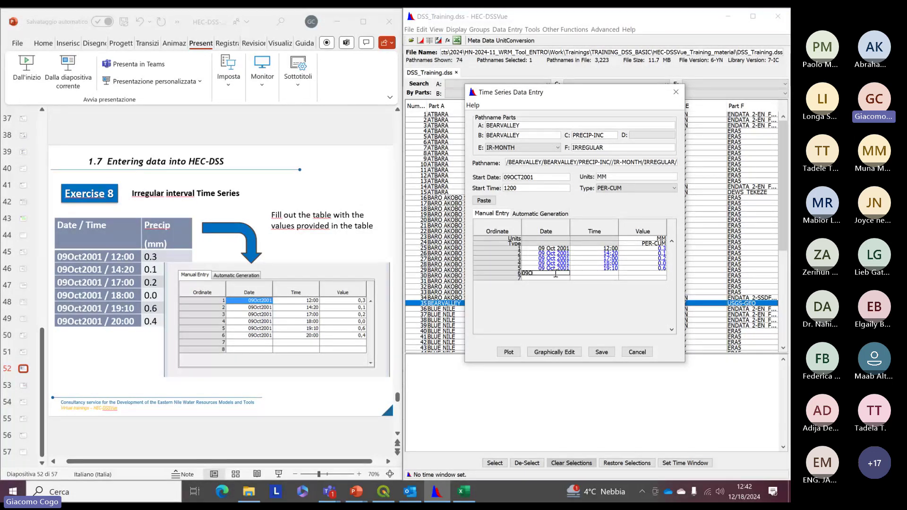
text(09OCT2001)
click(603, 273)
click(601, 273)
text(20)
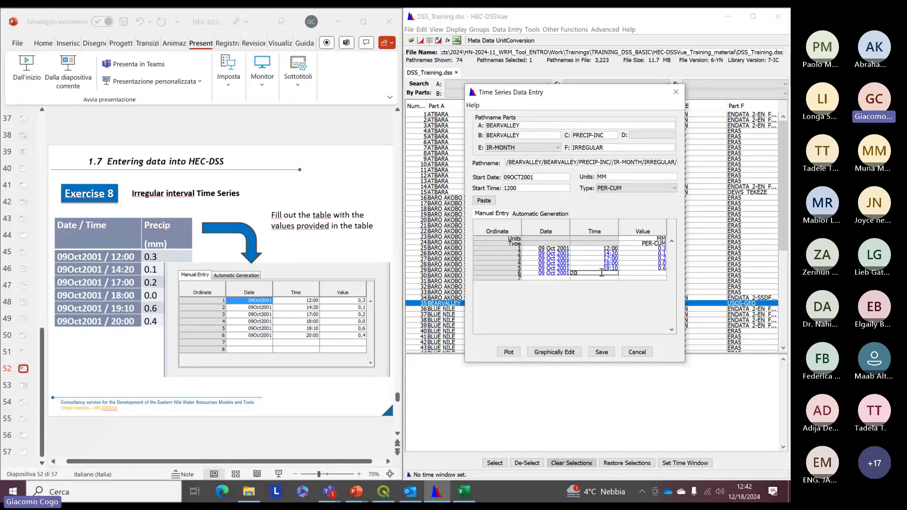
text(:00)
click(654, 273)
text(0.4)
click(602, 353)
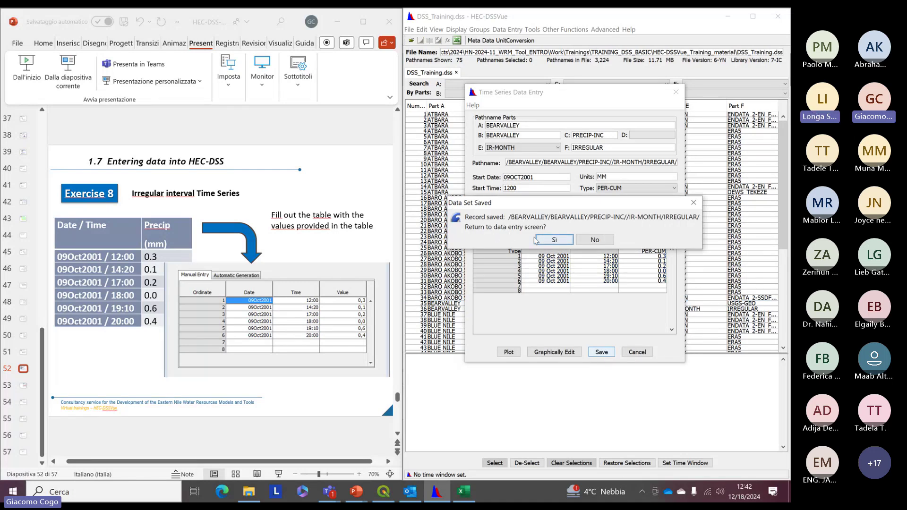
click(594, 240)
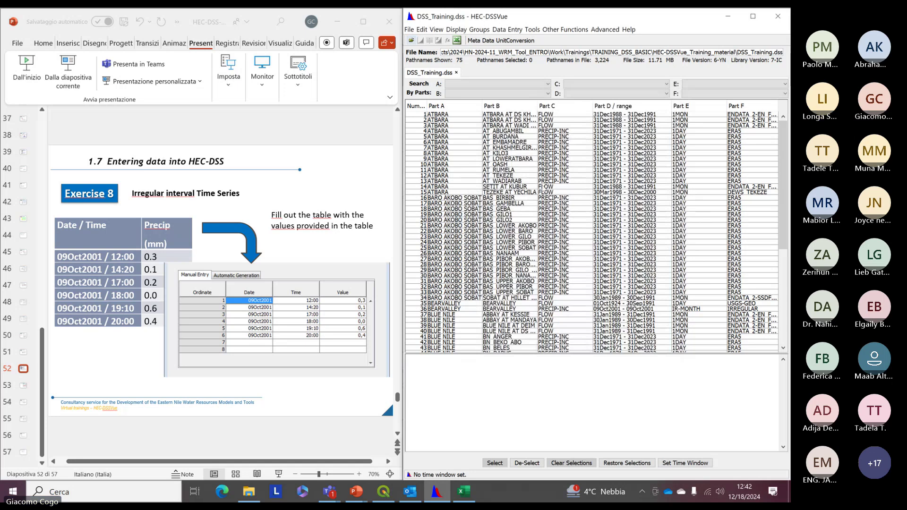
Step: Plot the BEARVALLEY PRECIP-INC IR-MONTH record, inspect the enlarged graph, and close it
scroll(475, 220, down, 1)
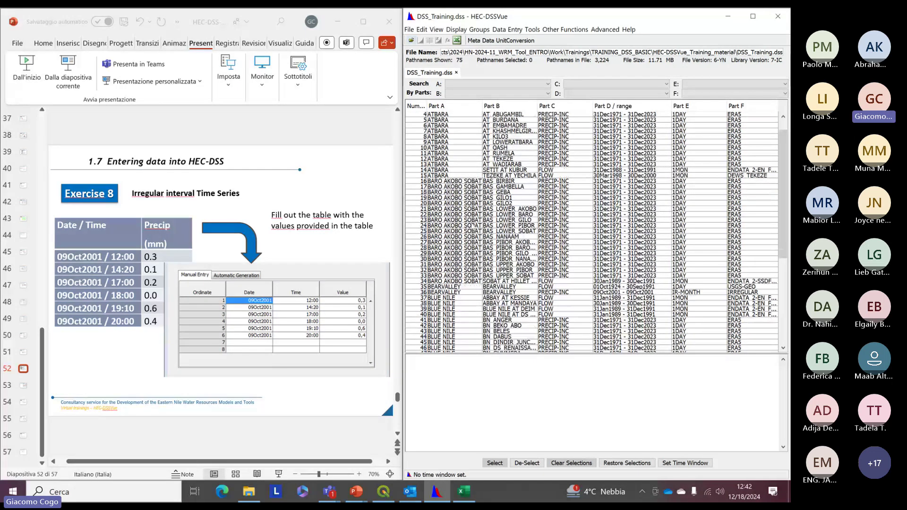
click(425, 287)
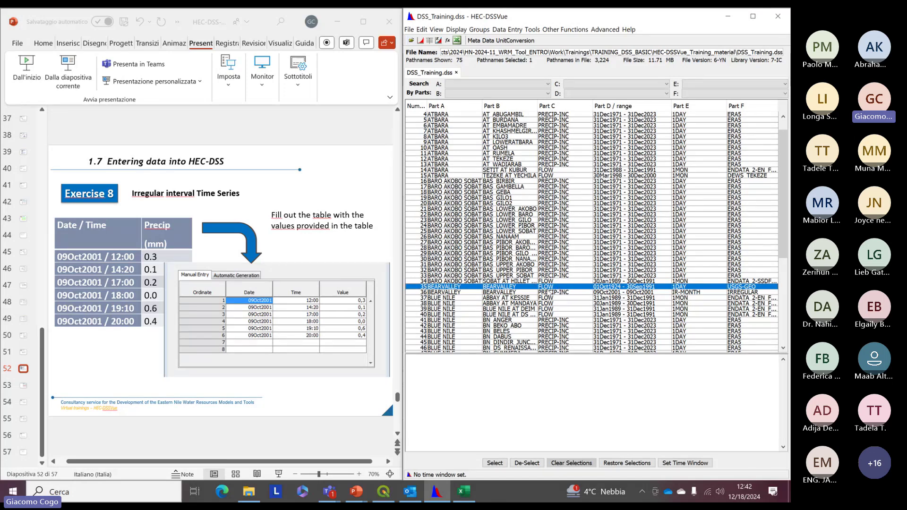
click(424, 293)
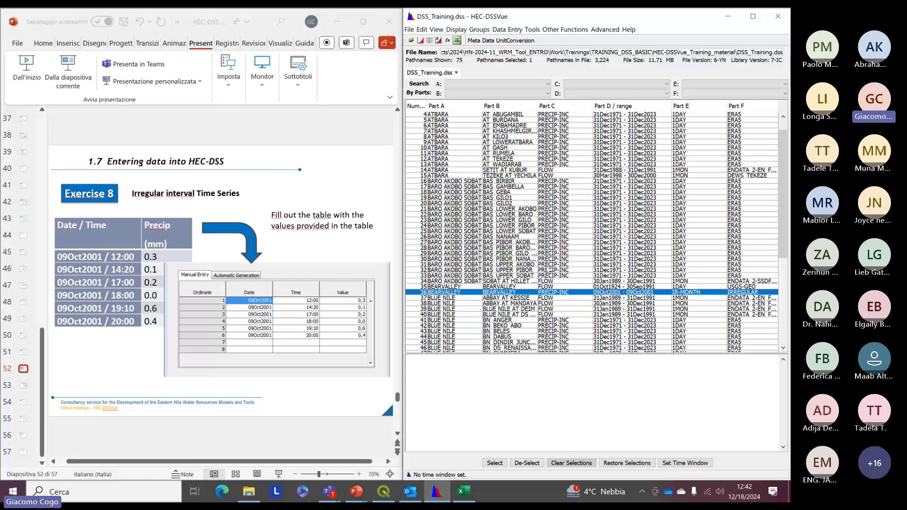
click(421, 42)
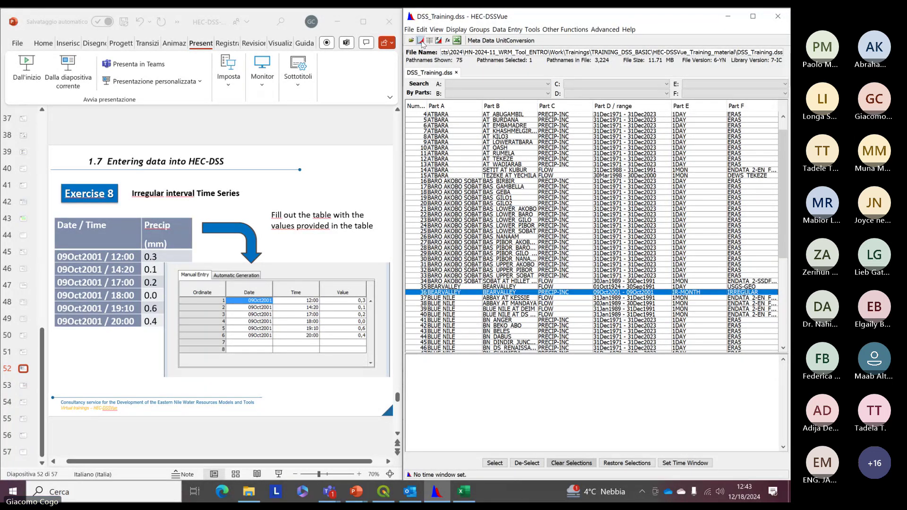
drag(206, 185, 436, 392)
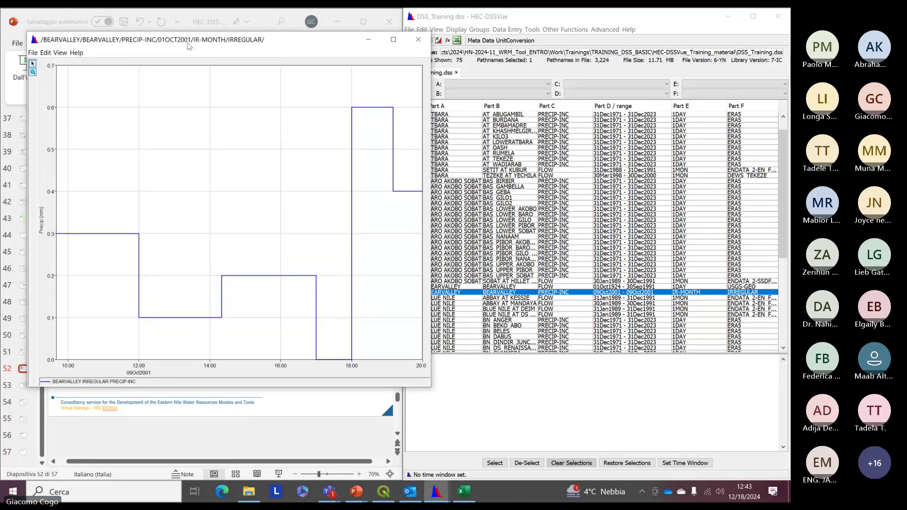
drag(212, 40, 310, 51)
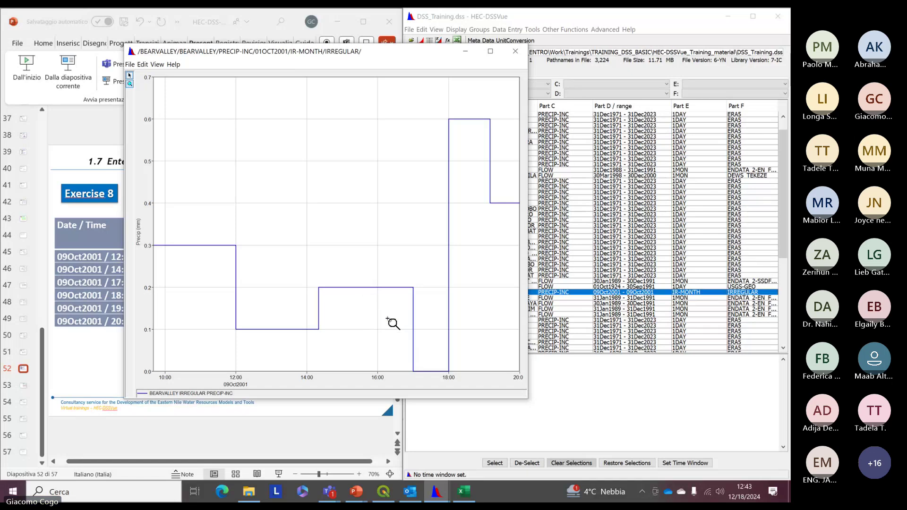
click(514, 52)
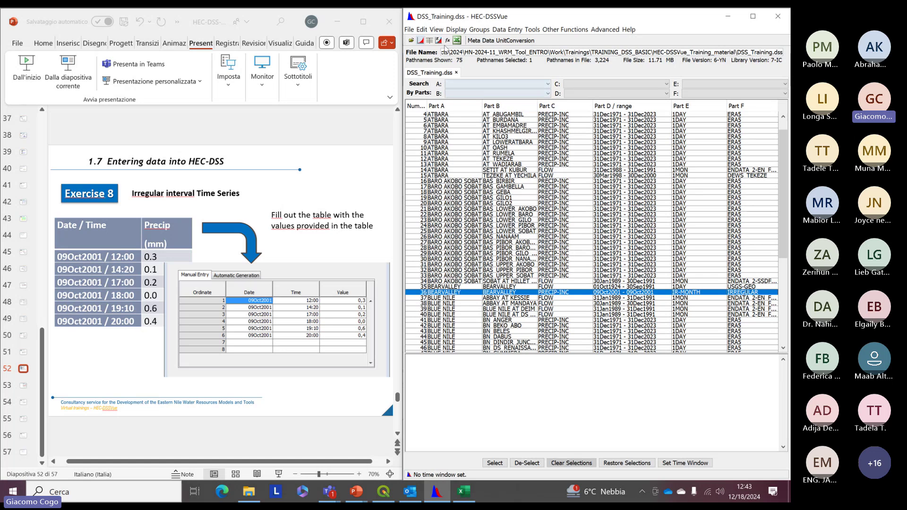
Step: Tabulate the BEARVALLEY IR-MONTH precipitation record, check its dates and values against the exercise table, and close the table
click(430, 41)
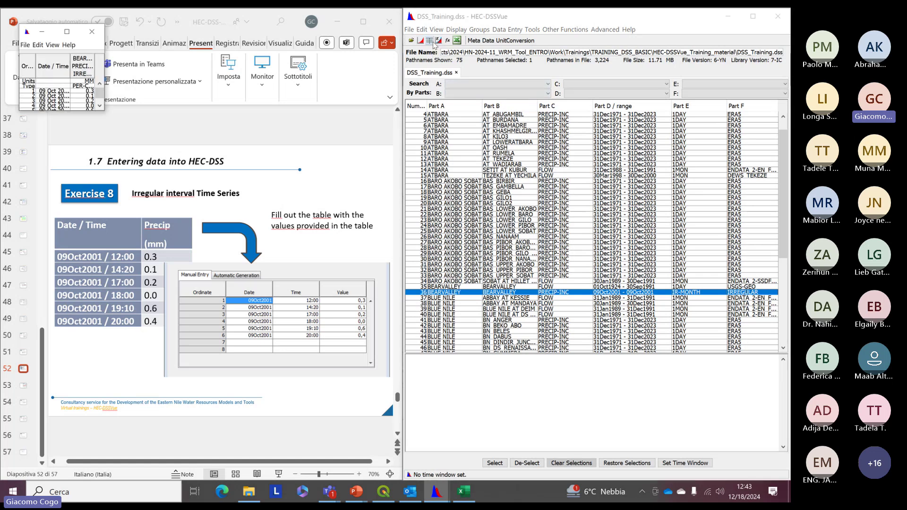
drag(103, 110, 352, 212)
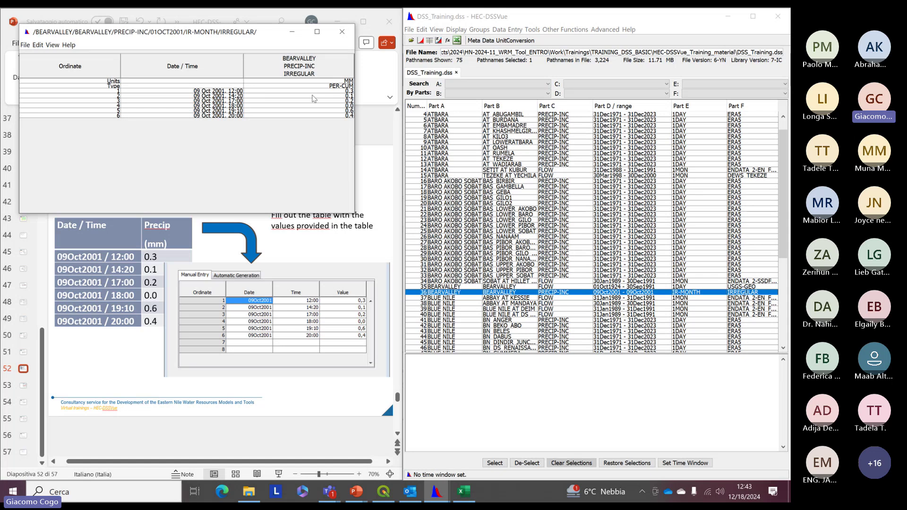
drag(241, 91, 286, 120)
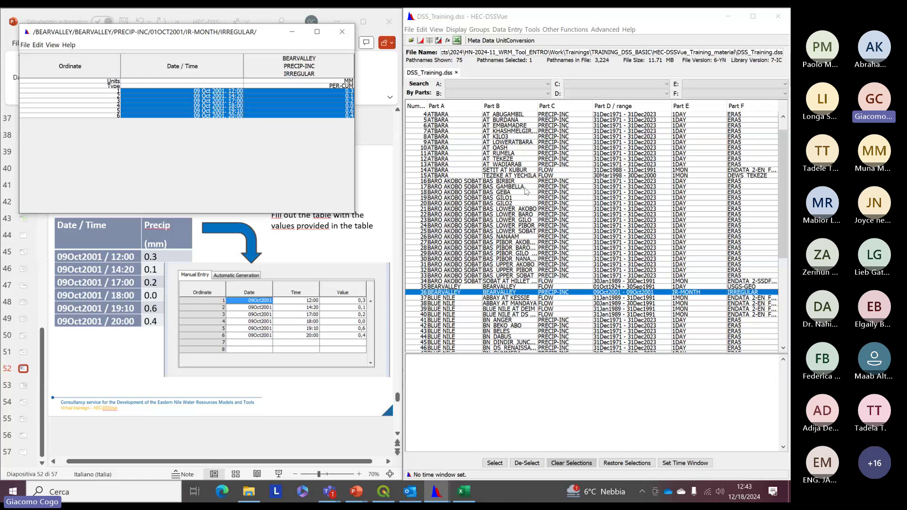
key(alt+F4)
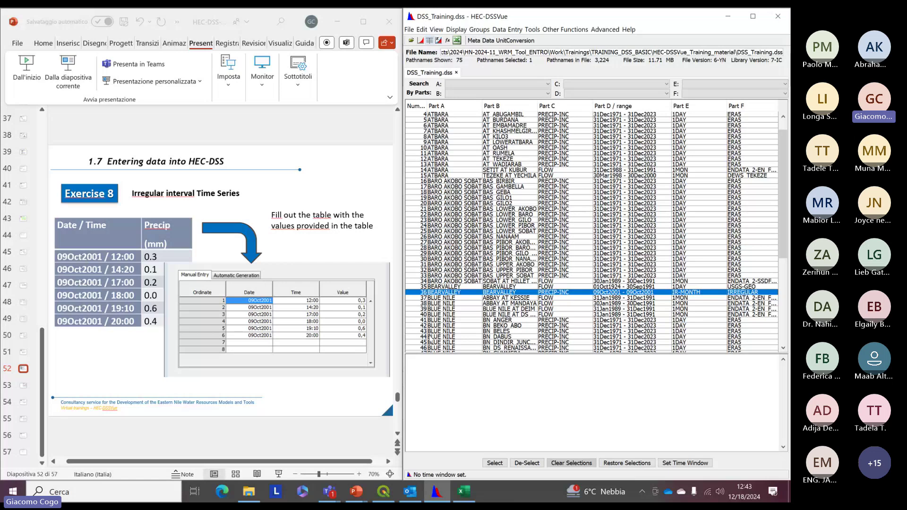
Step: Advance the presentation to the paired data entry slide and switch to the BearValley workbook in Excel
click(172, 389)
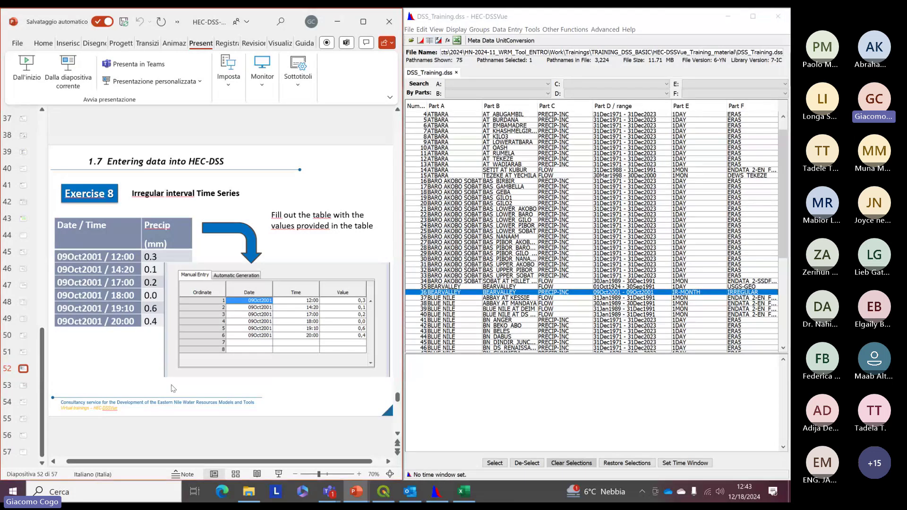
key(Page_Down)
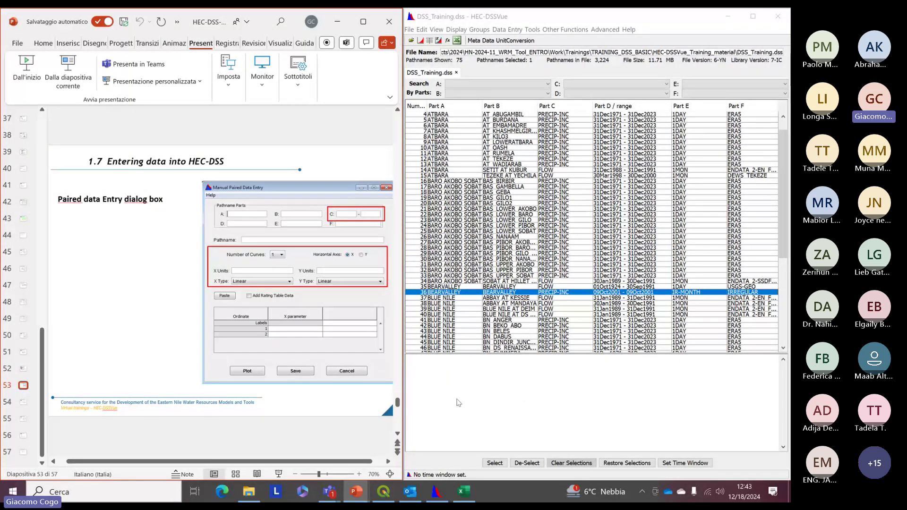
click(462, 492)
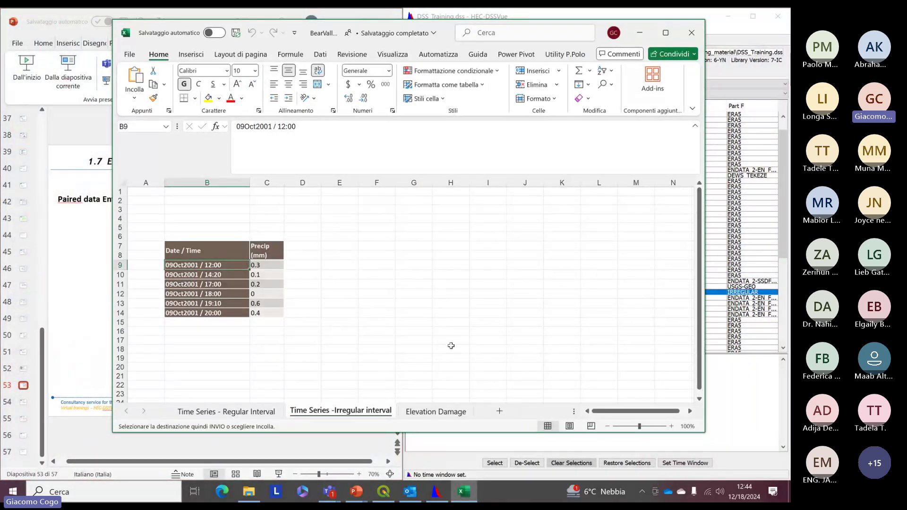
Step: Examine the elevation values and the four damage category columns on the Elevation Damage sheet
click(425, 416)
scroll(300, 302, down, 2)
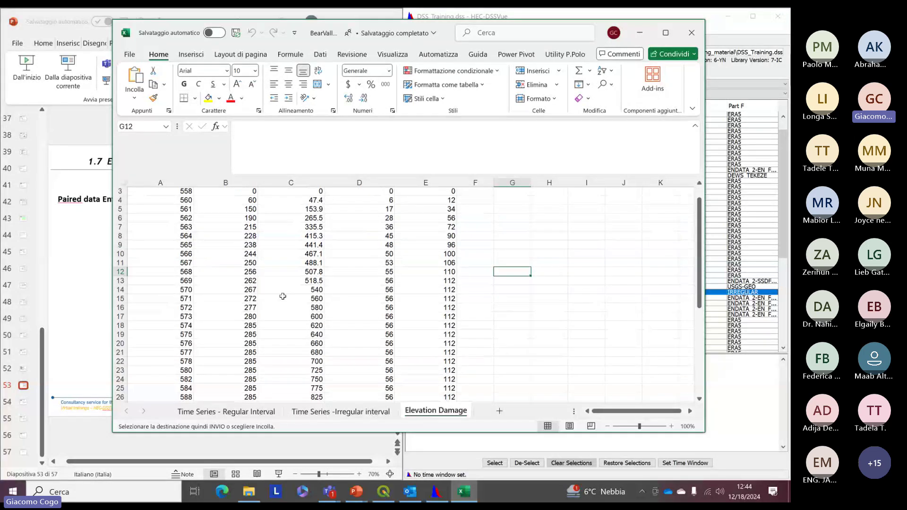
scroll(303, 315, up, 1)
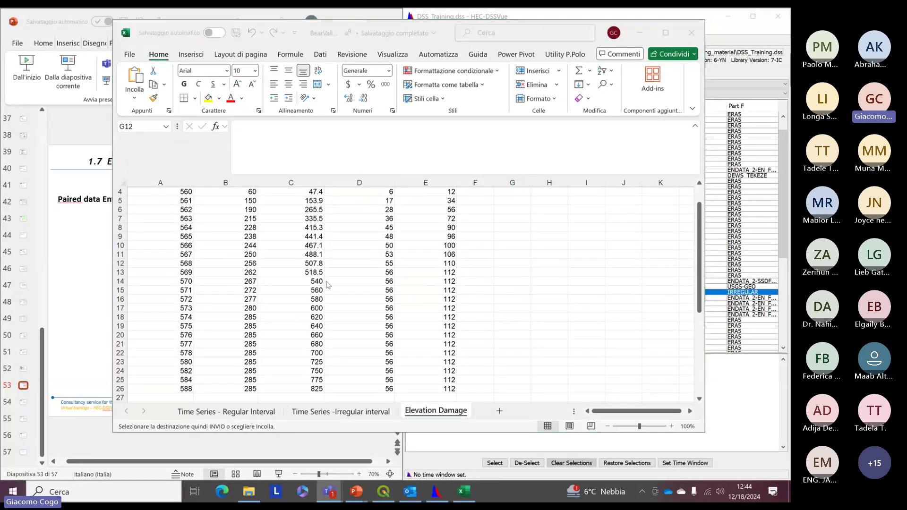
scroll(283, 332, up, 1)
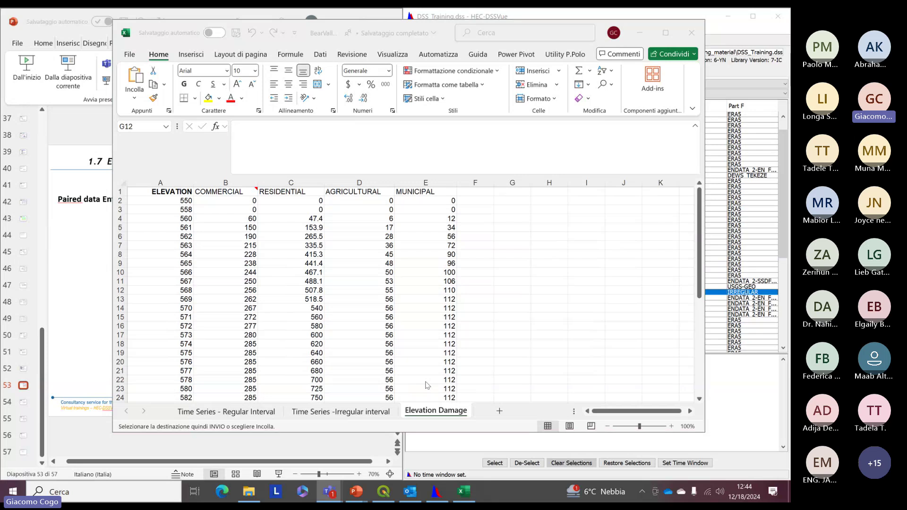
click(608, 415)
scroll(185, 274, down, 3)
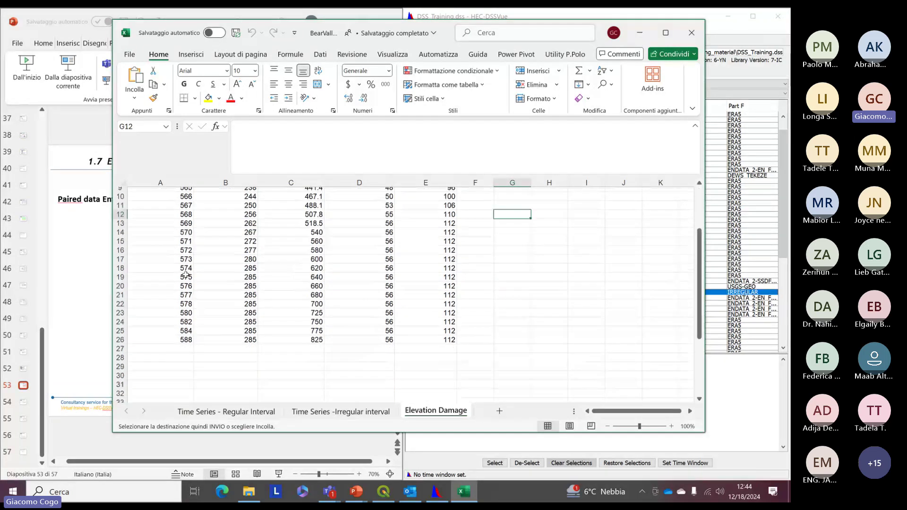
scroll(185, 274, up, 3)
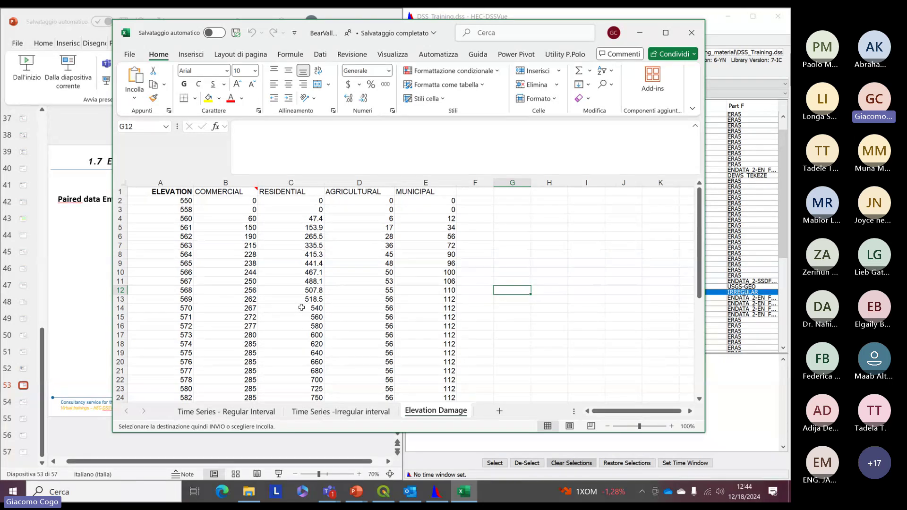
click(437, 94)
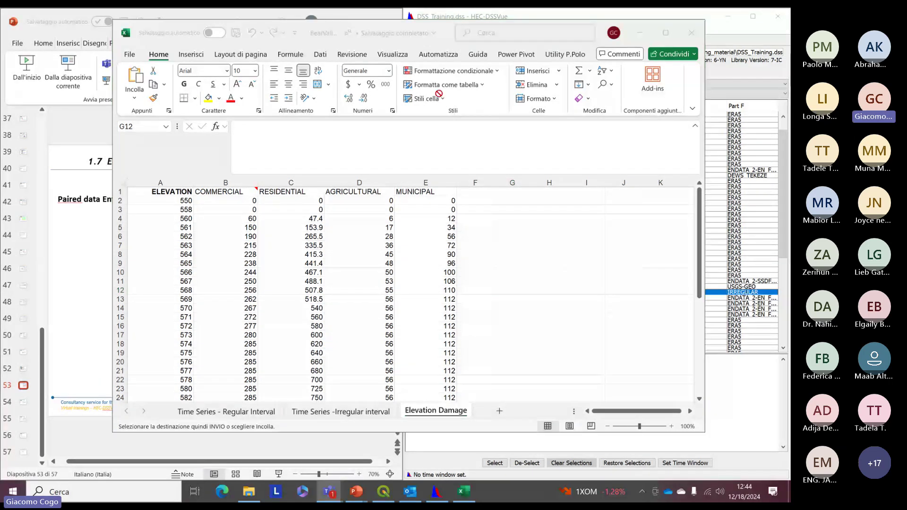
key(alt+Tab)
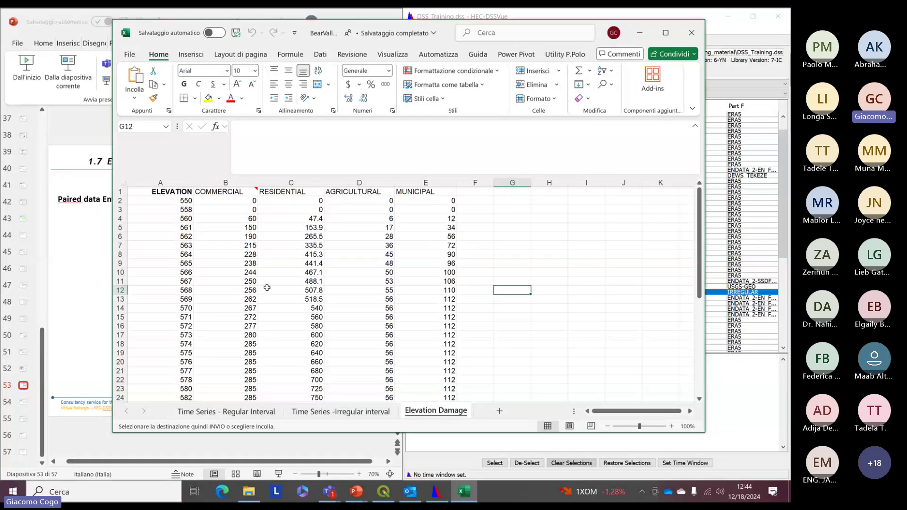
Step: Switch to HEC-DSSVue and start a manual paired data entry, placing its dialog over the pathname list
click(639, 34)
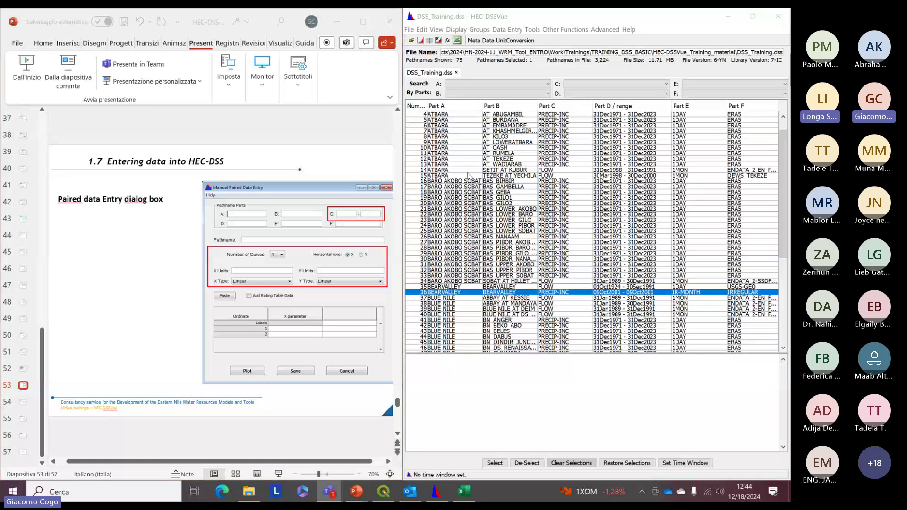
click(506, 30)
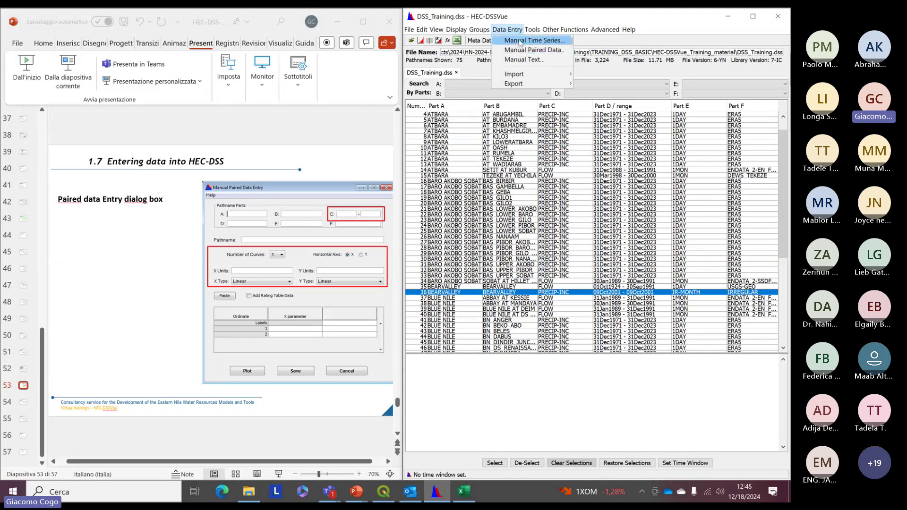
click(543, 53)
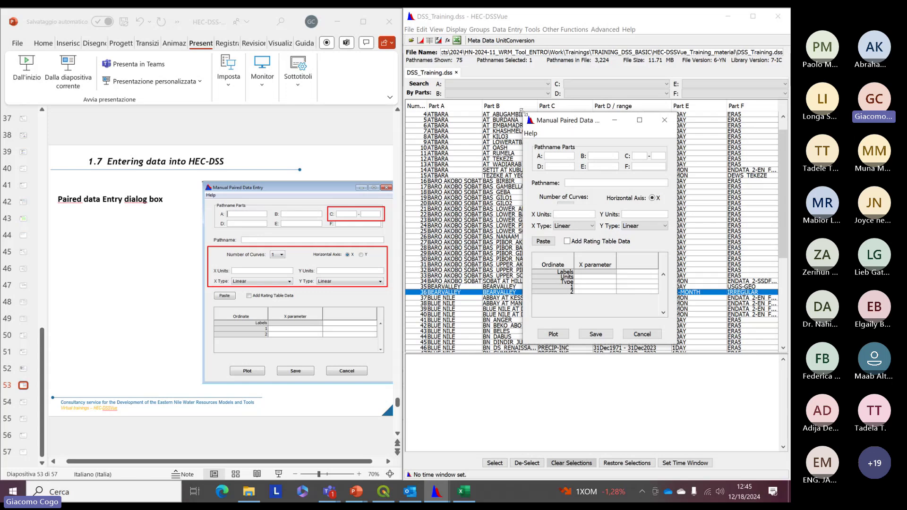
drag(552, 148, 515, 84)
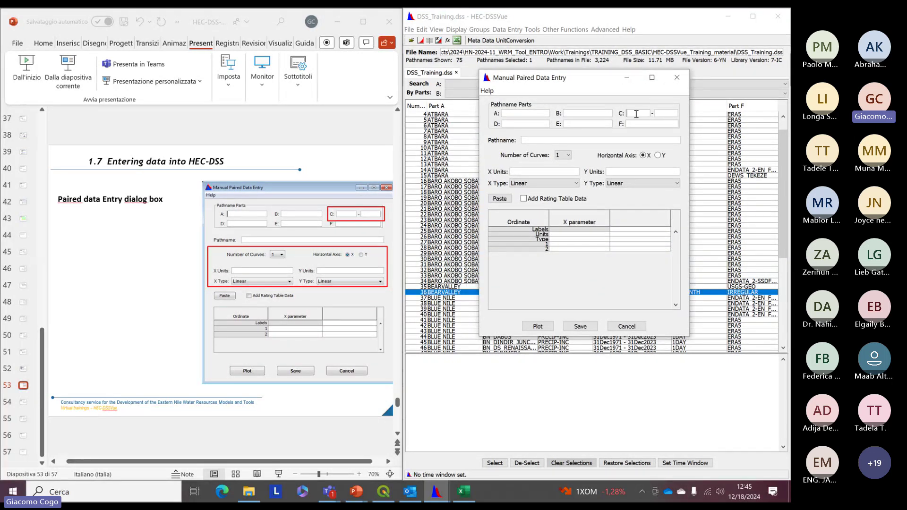
Step: Switch to PowerPoint and show the Exercise 9 slide on paired data entry
click(660, 112)
click(296, 393)
scroll(296, 393, down, 1)
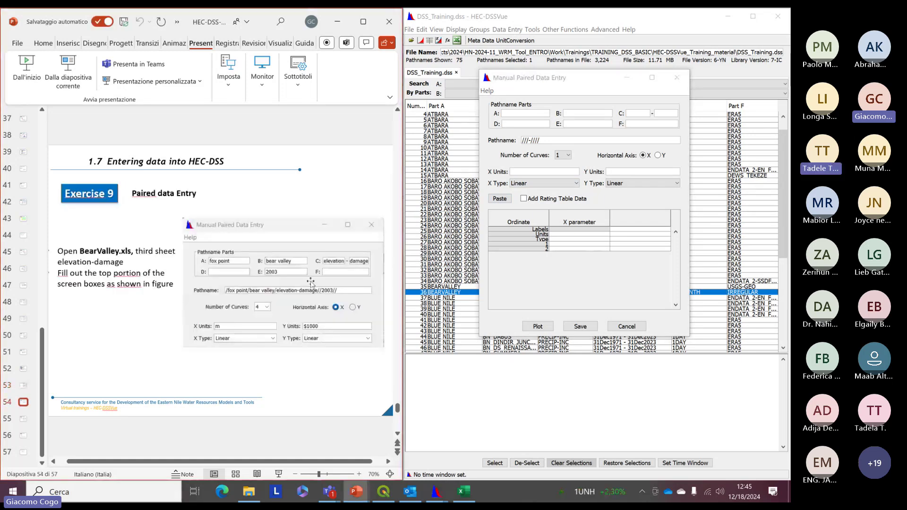
Step: In the HEC-DSSVue paired data entry, set pathname part A to fox point, B to bear valley and C to elevation - damage
click(527, 115)
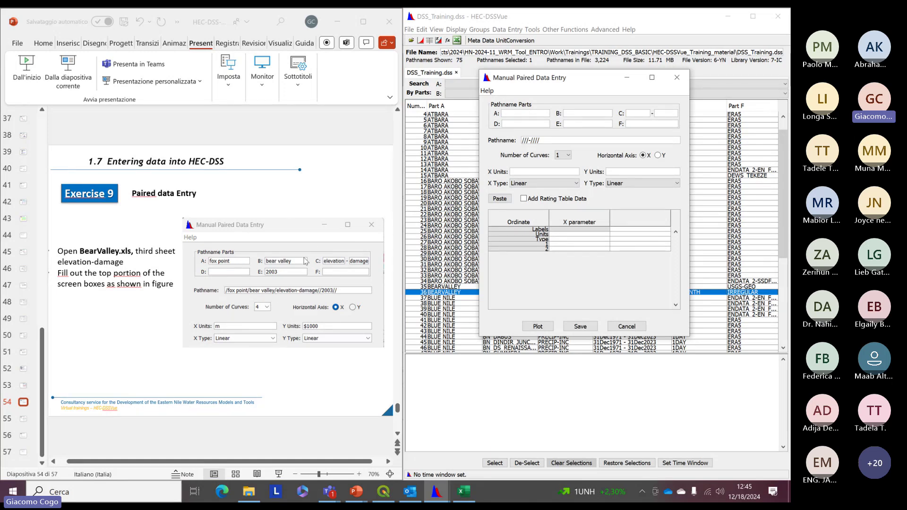
click(517, 116)
text(fox point)
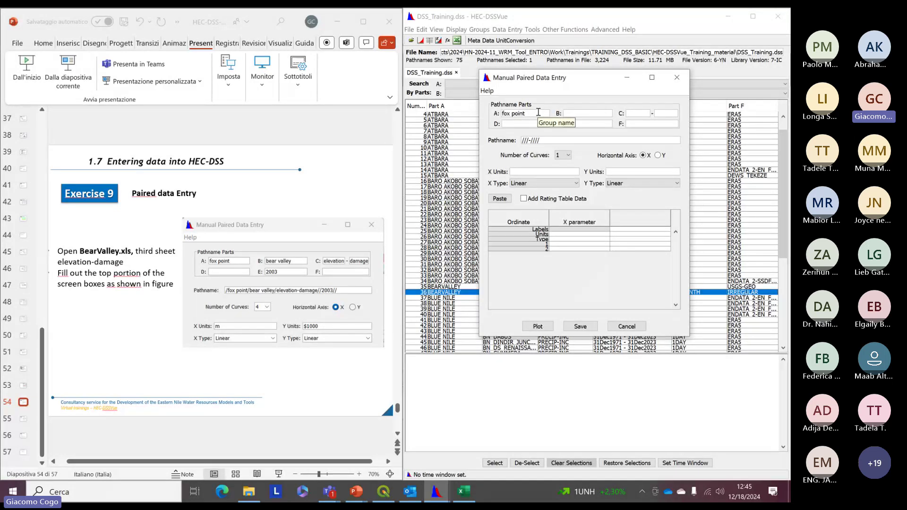
click(573, 113)
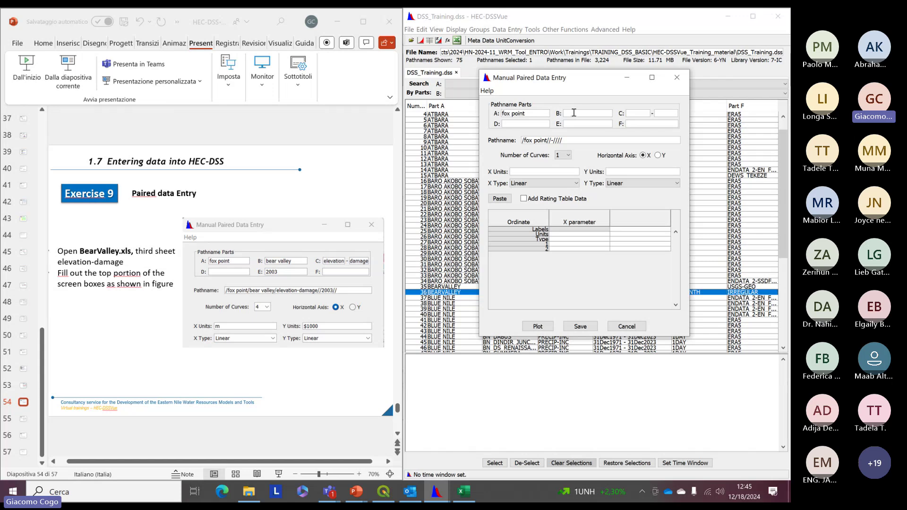
text(bear valley)
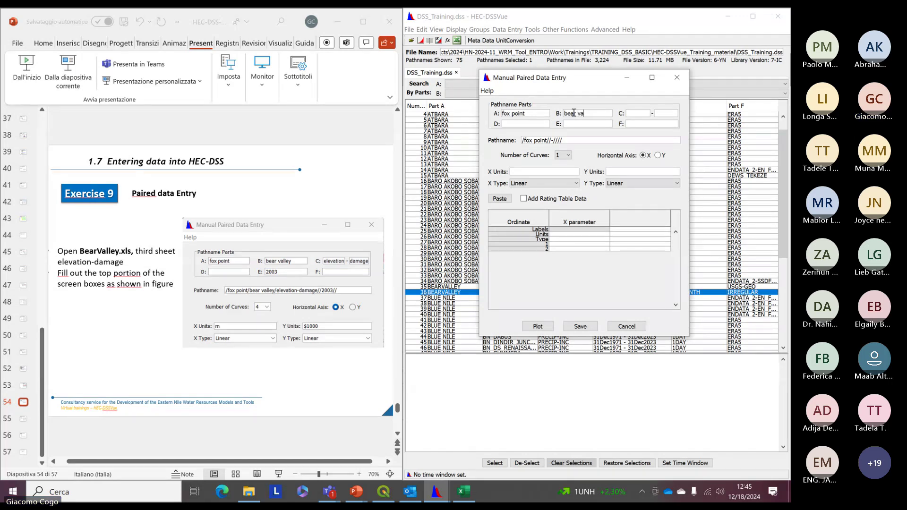
click(639, 114)
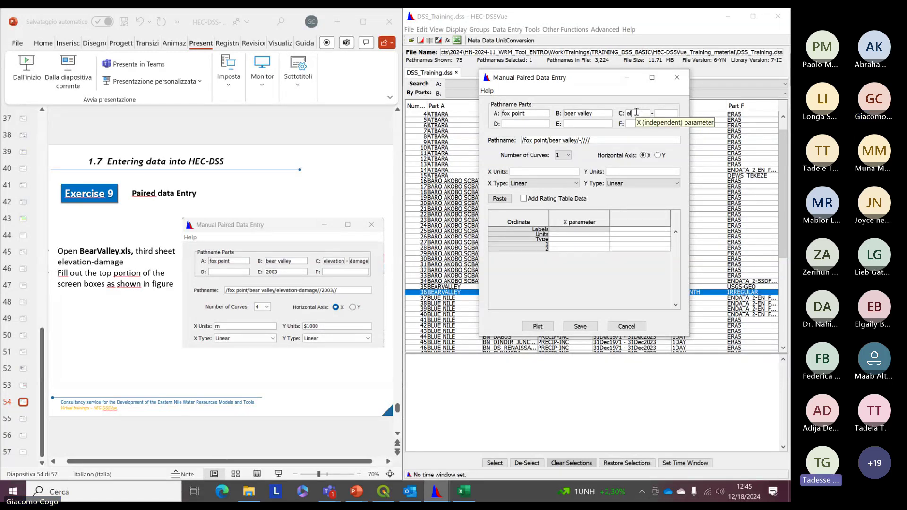
text(evation)
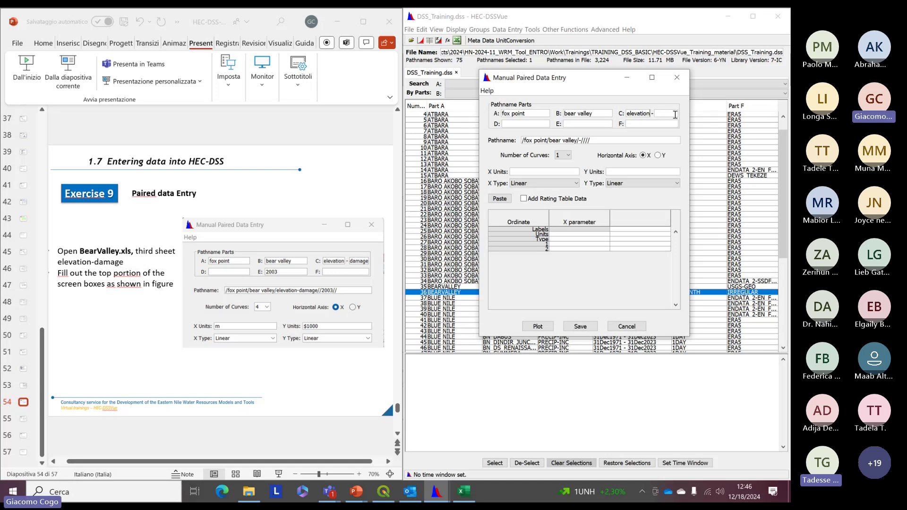
click(675, 115)
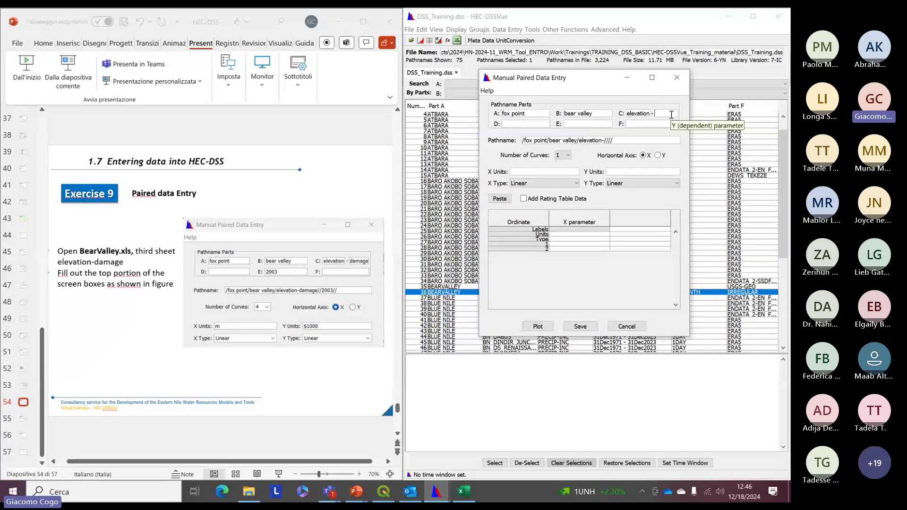
text(damage)
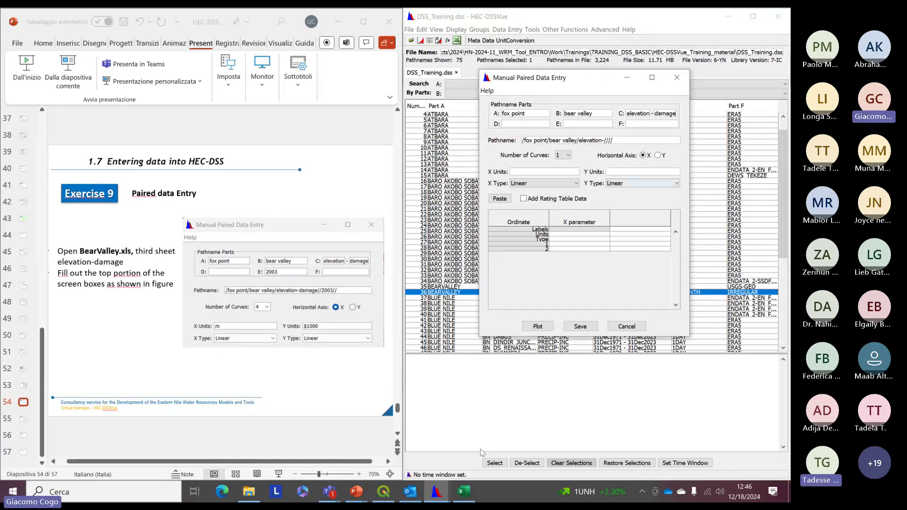
Step: Check the damage columns in the Excel sheet and set the number of curves to 4 in the paired data entry
click(464, 492)
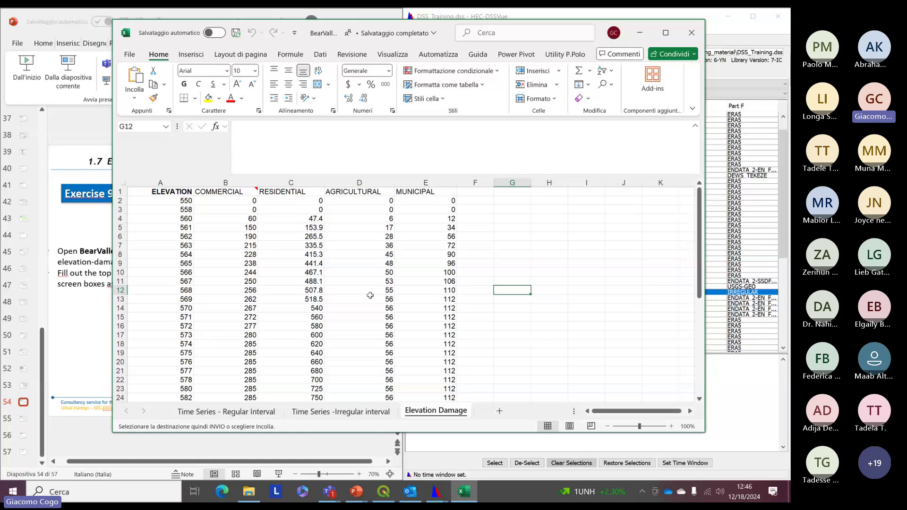
click(639, 33)
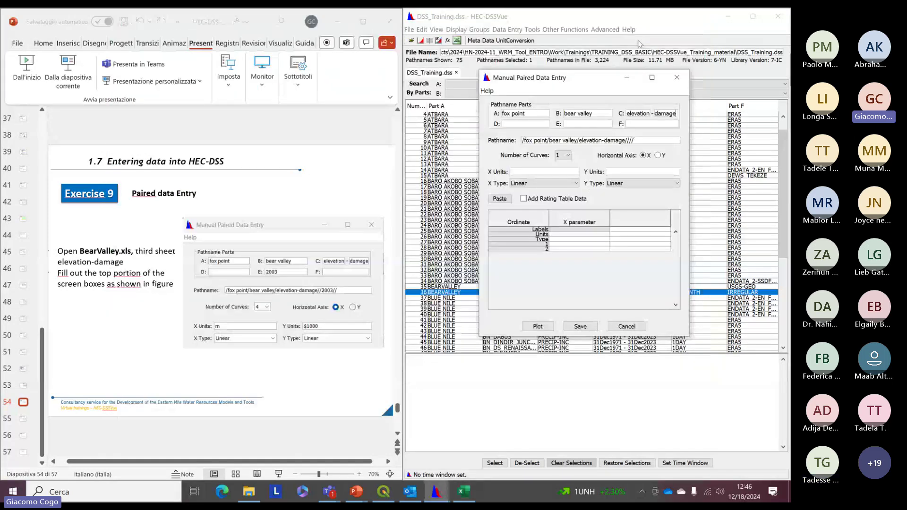
click(567, 156)
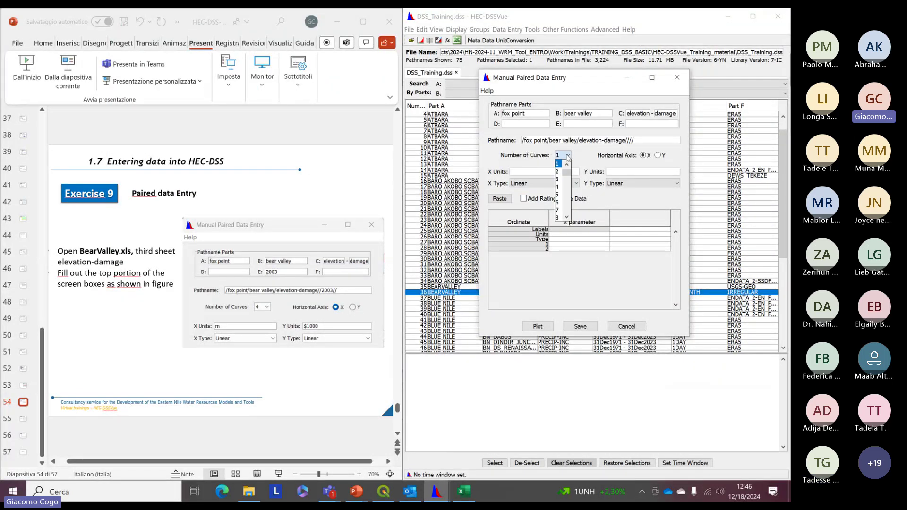
click(558, 187)
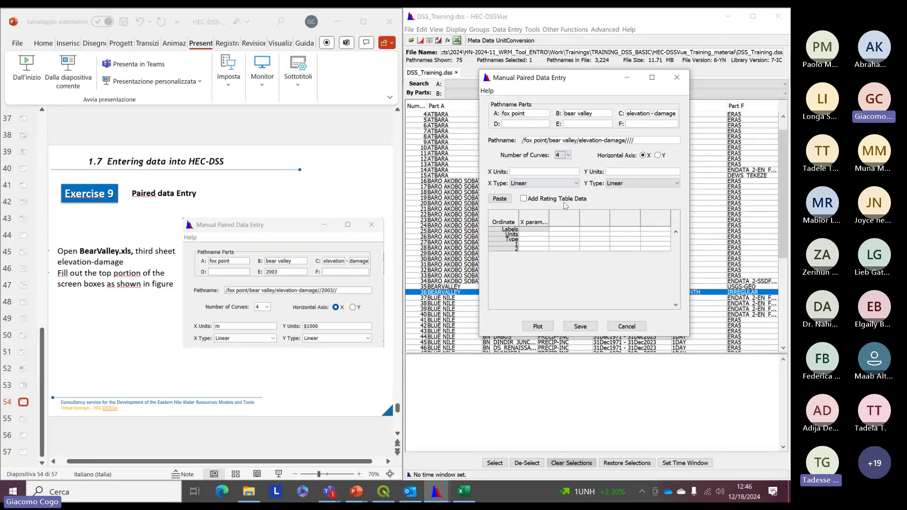
Step: Set the X units to m and the Y units to $1000 for the paired data
click(531, 172)
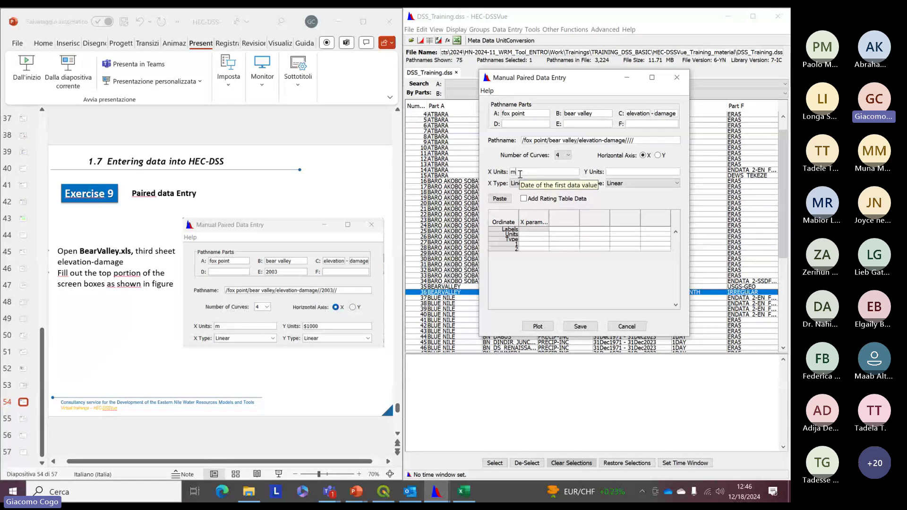
click(614, 171)
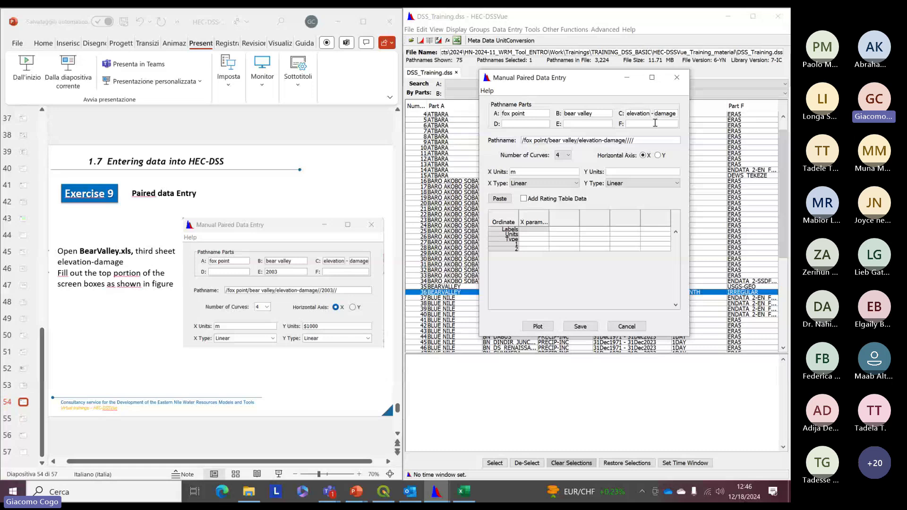
click(626, 172)
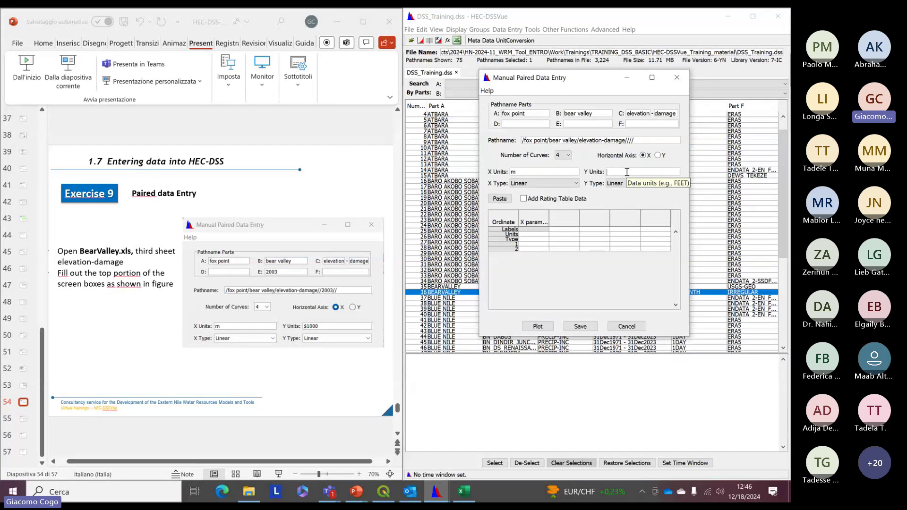
text($1)
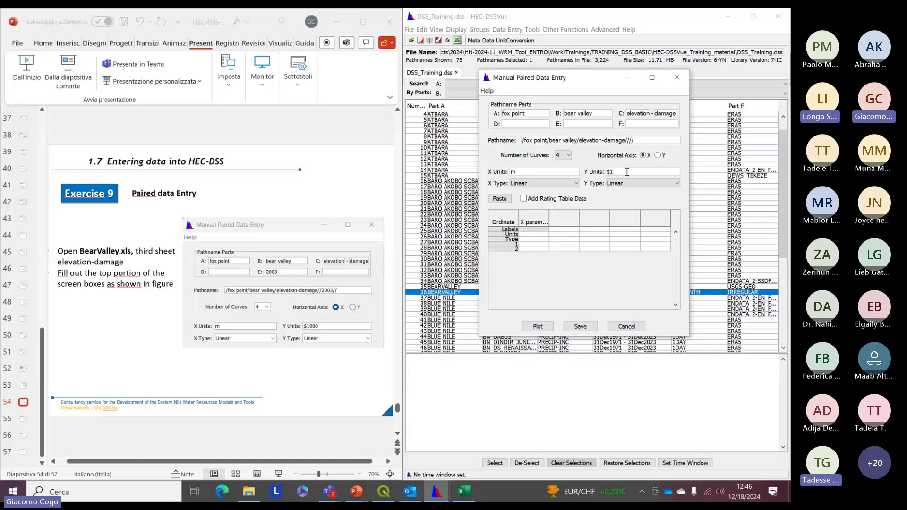
text(000)
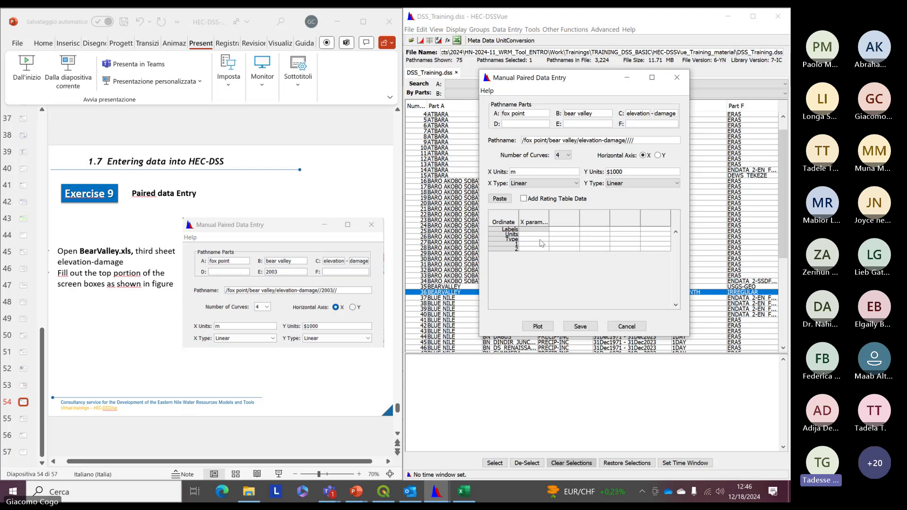
Step: Copy the COMMERCIAL to MUNICIPAL headers from the Excel Elevation Damage sheet into the Labels row of the paired data table, from the first curve column
click(561, 234)
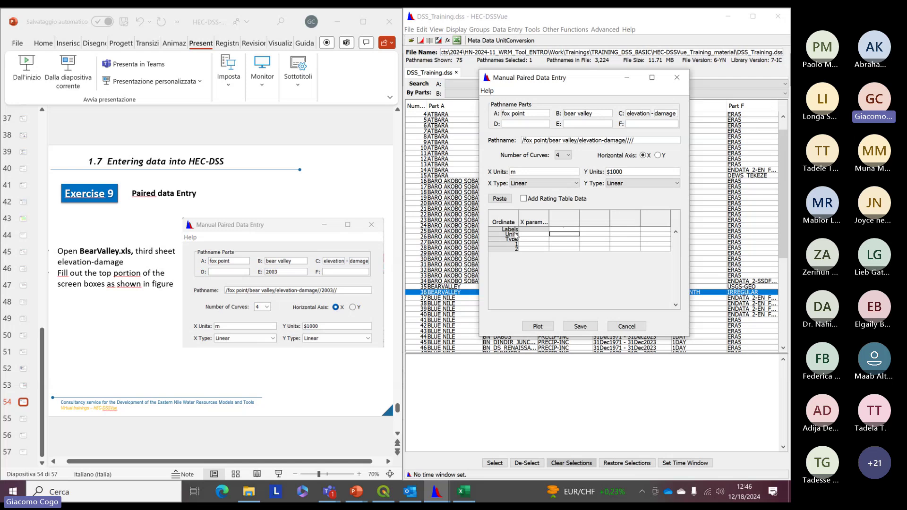
click(573, 229)
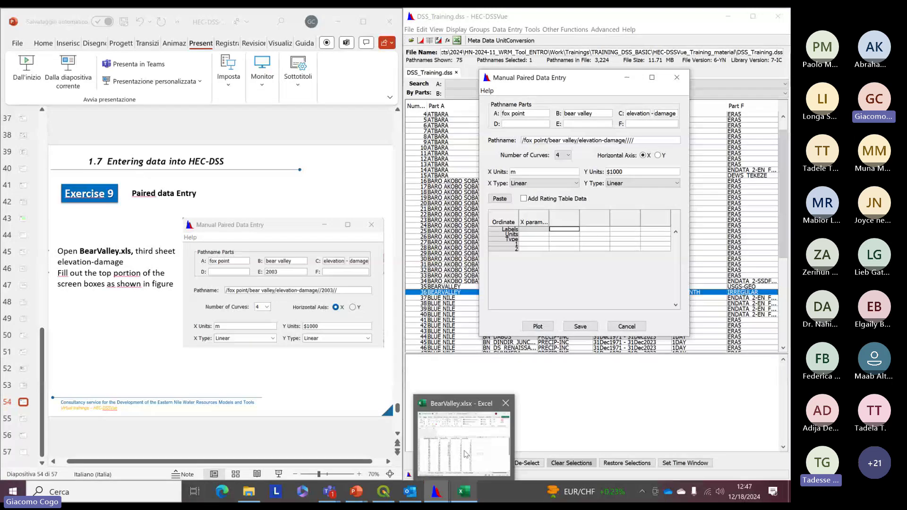
click(465, 456)
click(239, 192)
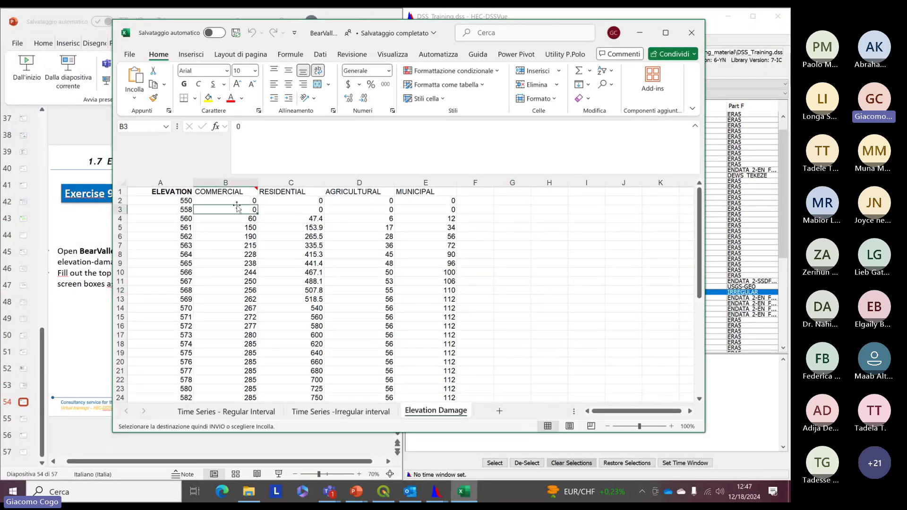
drag(238, 192, 428, 199)
key(ctrl+c)
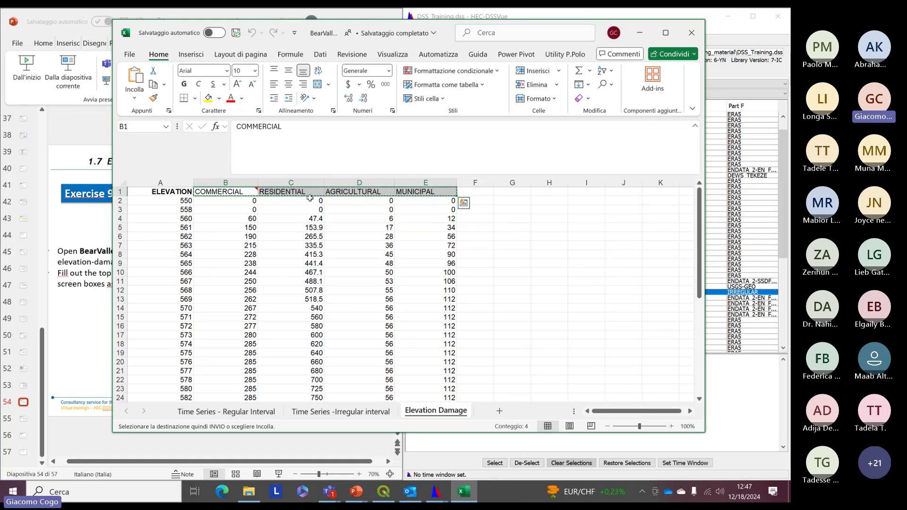
click(639, 32)
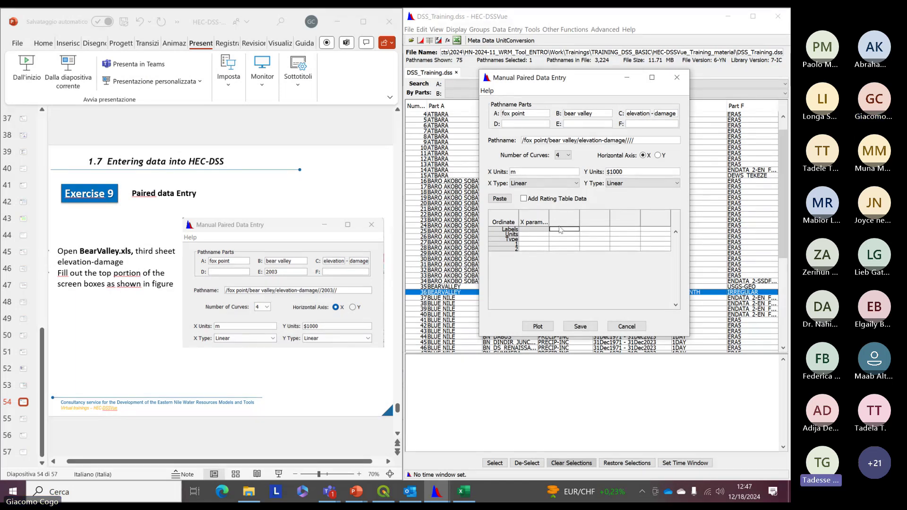
right_click(560, 229)
click(580, 233)
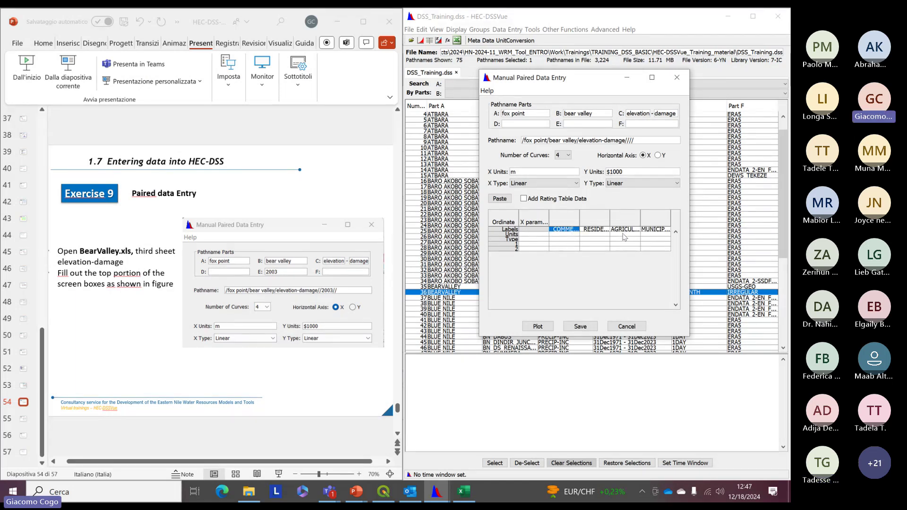
Step: Enlarge the Manual Paired Data Entry window and select the X parameter cell of ordinate 1
drag(689, 336, 743, 387)
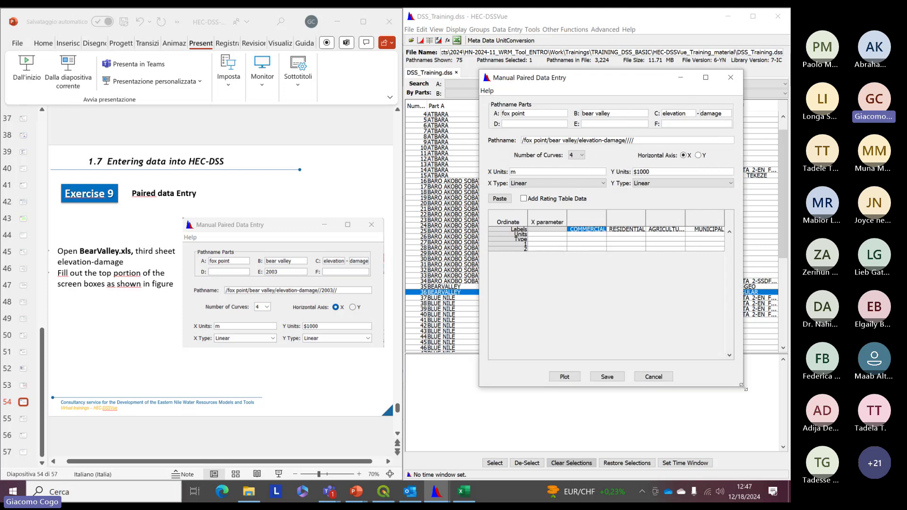
drag(558, 80, 523, 81)
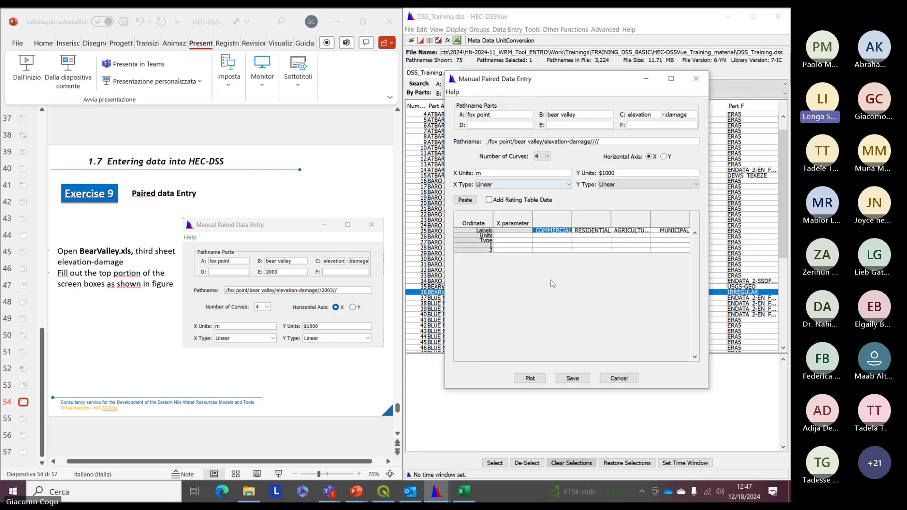
click(545, 235)
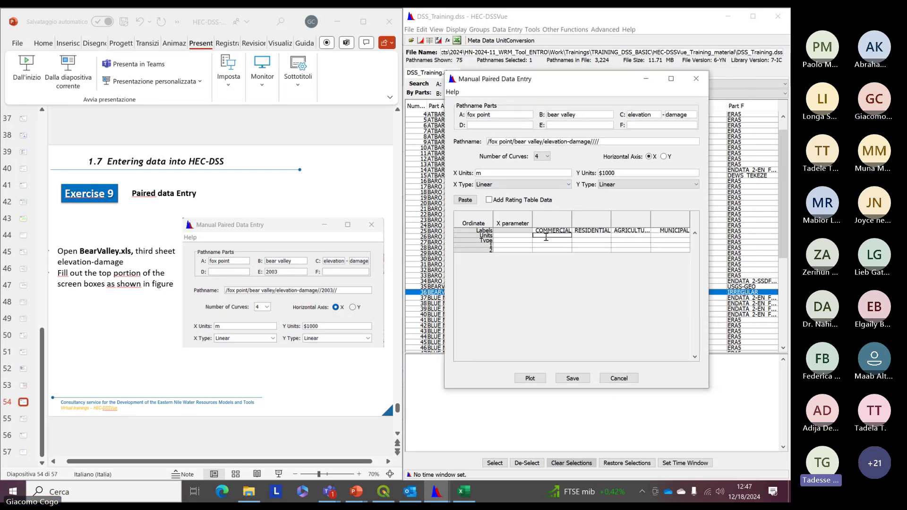
click(509, 240)
click(527, 235)
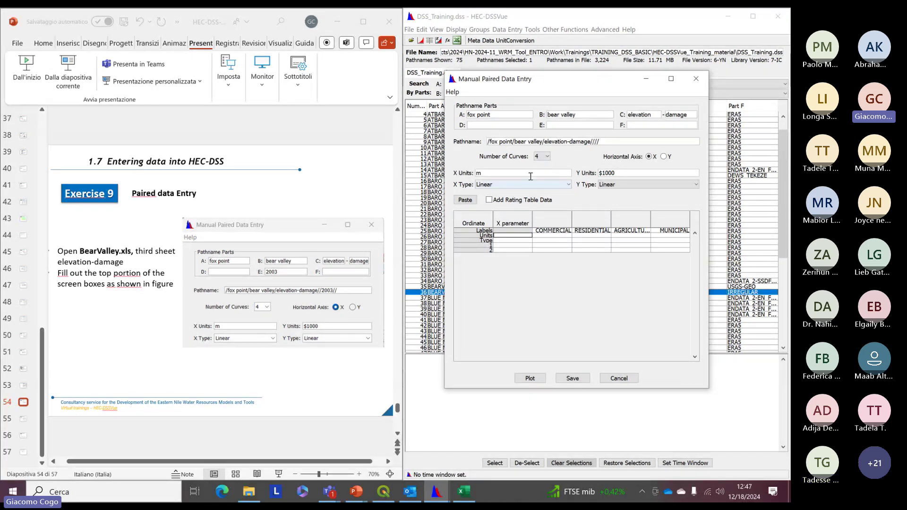
click(533, 245)
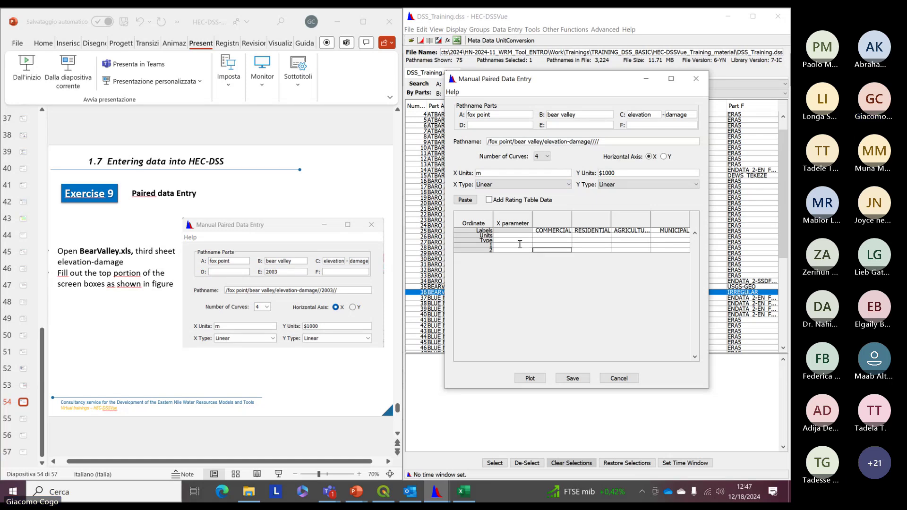
key(Left)
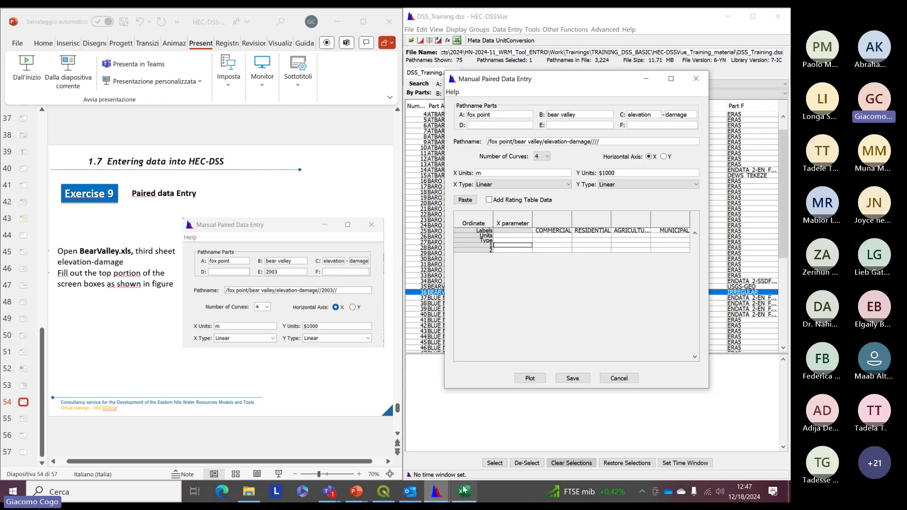
Step: Copy all elevation and damage values from cell A2 through the MUNICIPAL column of the Elevation Damage sheet in Excel, without the headers
mouse_move(464, 490)
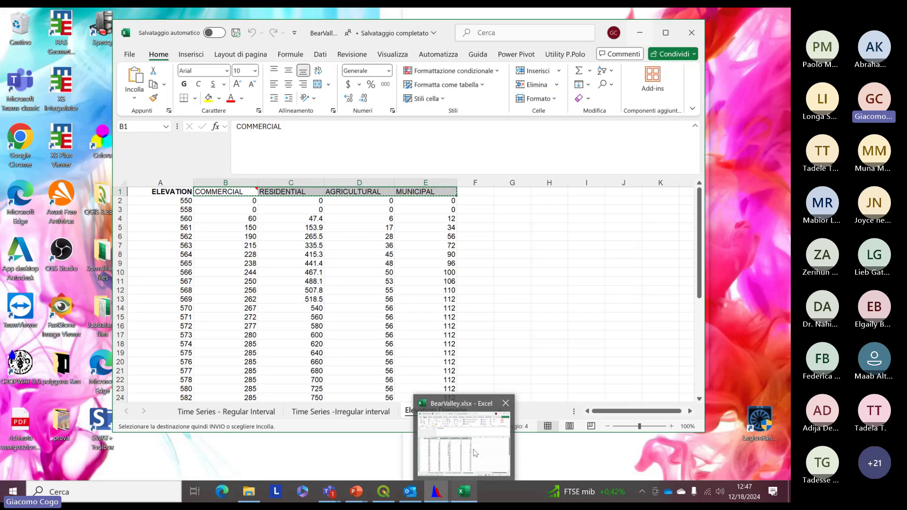
click(465, 444)
scroll(321, 308, down, 3)
scroll(321, 308, up, 3)
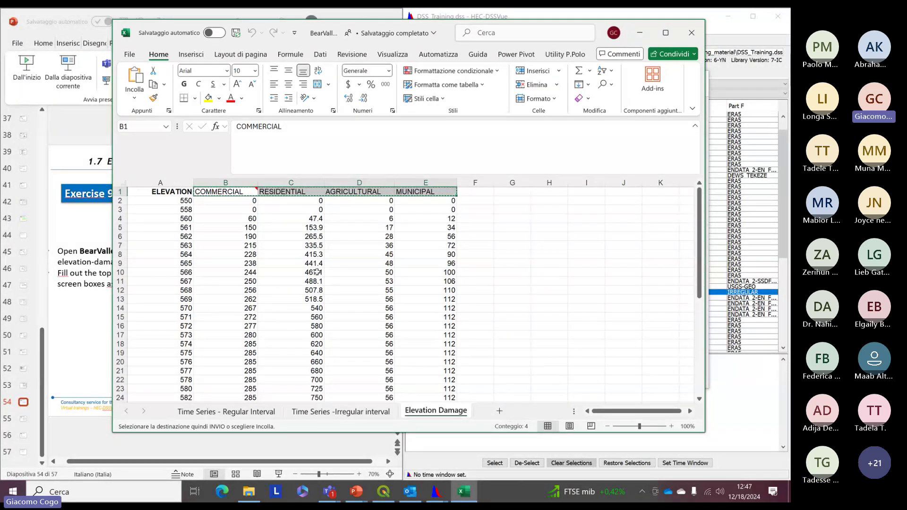
drag(177, 202, 431, 378)
key(ctrl+c)
scroll(430, 378, up, 2)
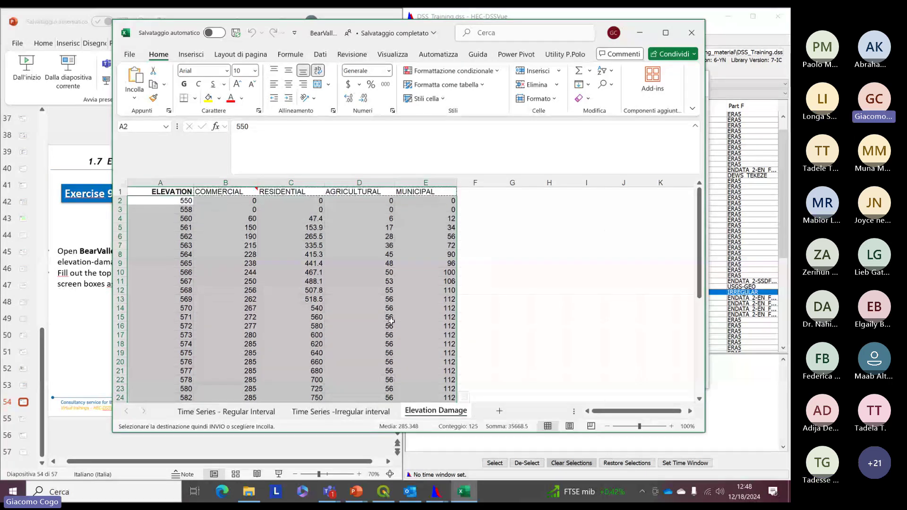
scroll(345, 305, down, 2)
scroll(345, 304, up, 2)
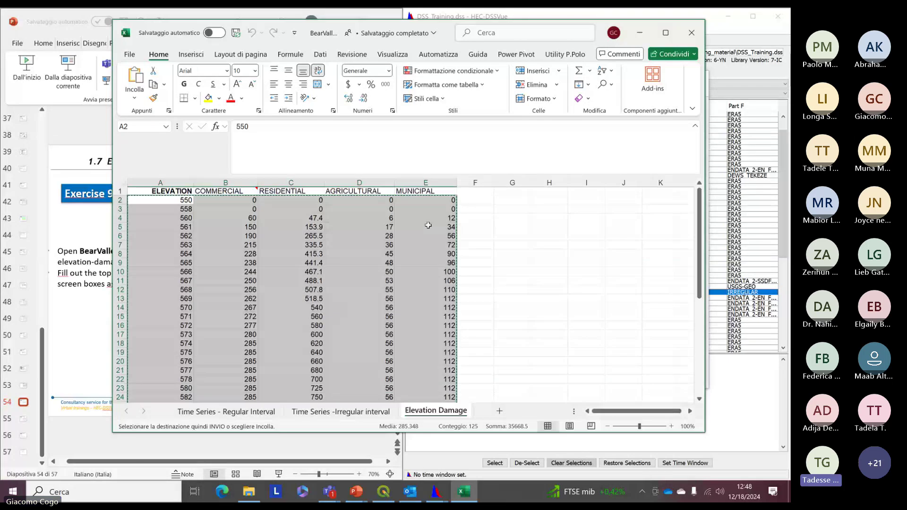
Step: Paste the copied values into the HEC-DSSVue paired data table from the X parameter cell of ordinate 1, save the data set and close the entry
key(alt+Tab)
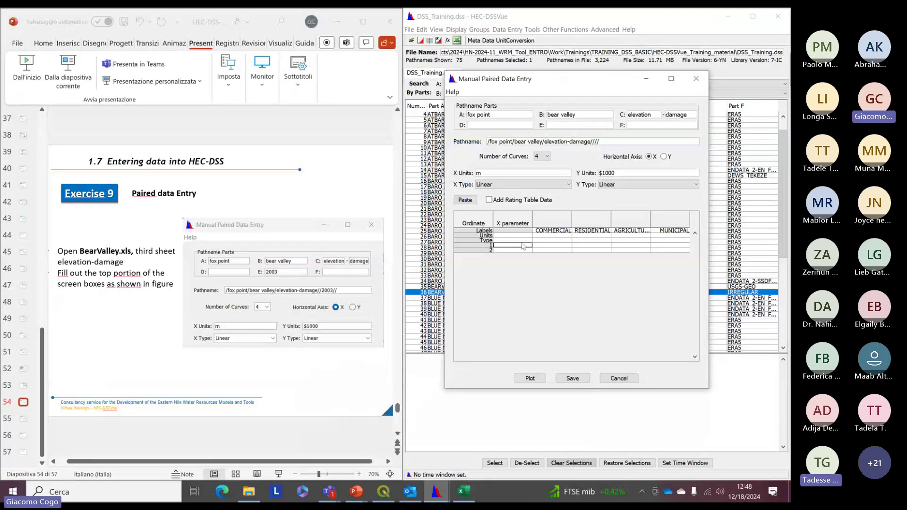
right_click(510, 245)
click(521, 250)
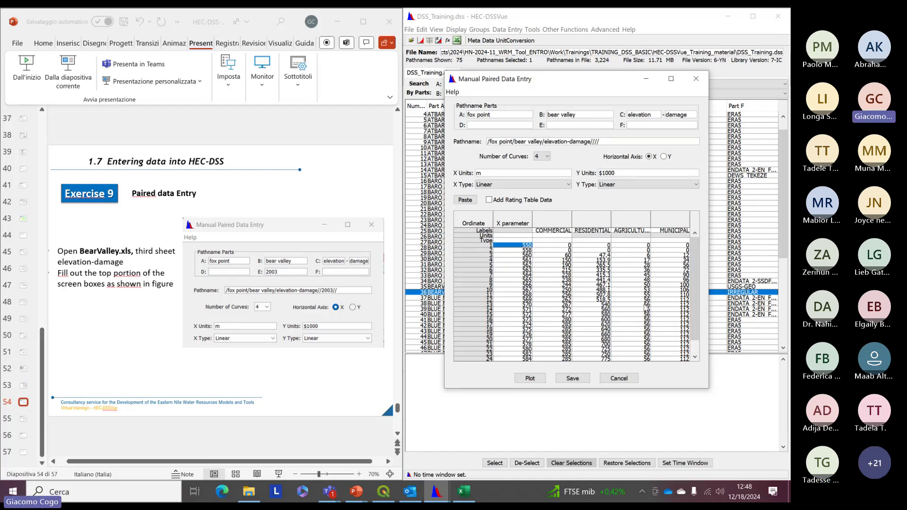
mouse_move(694, 265)
mouse_down()
mouse_move(696, 307)
mouse_move(699, 263)
mouse_up()
click(572, 378)
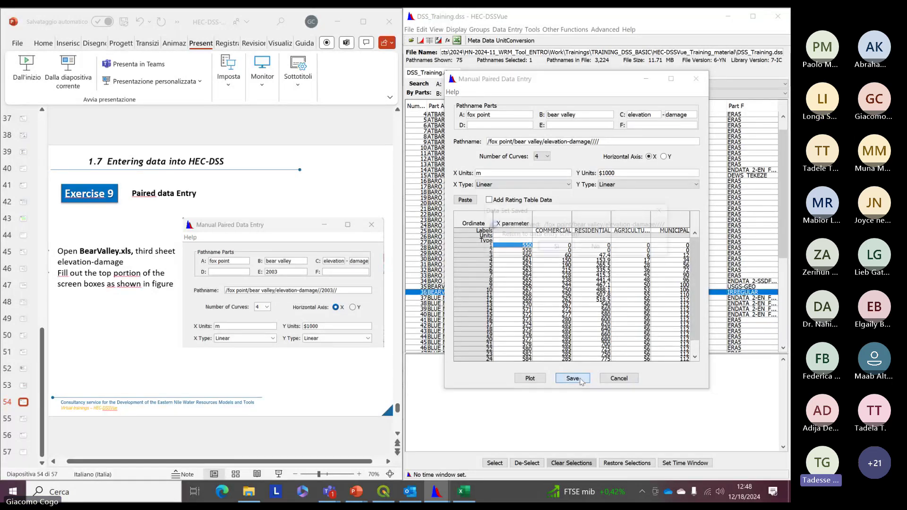
click(603, 249)
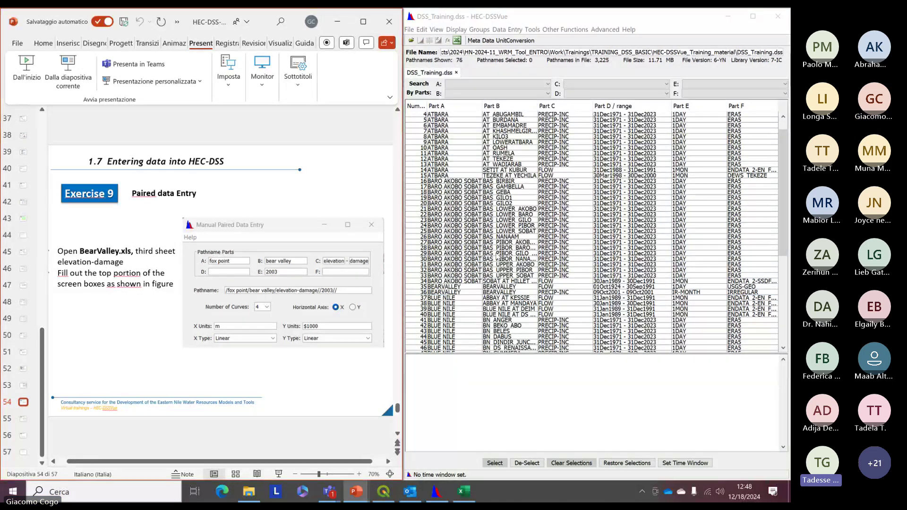
Step: Plot the FOX POINT / BEAR VALLEY elevation-damage record, examine its curves in an enlarged plot window, and close the plot
scroll(506, 254, up, 1)
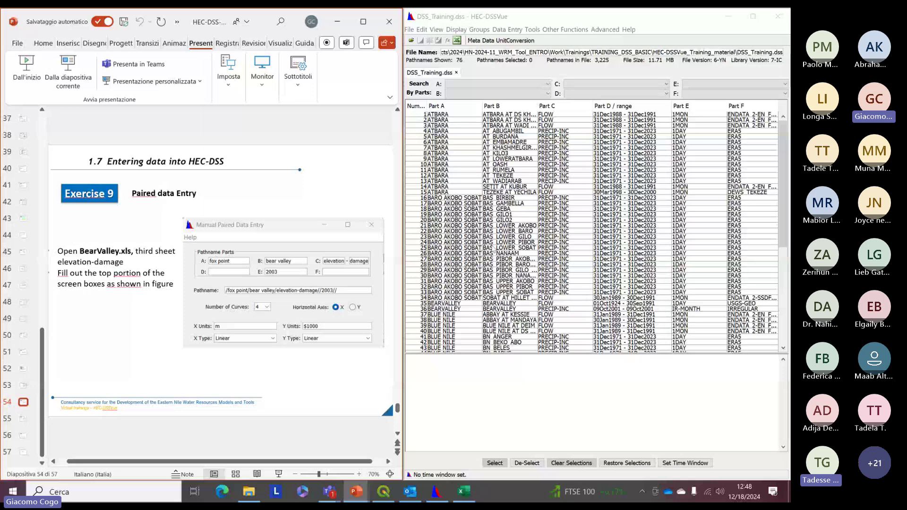
scroll(479, 245, down, 7)
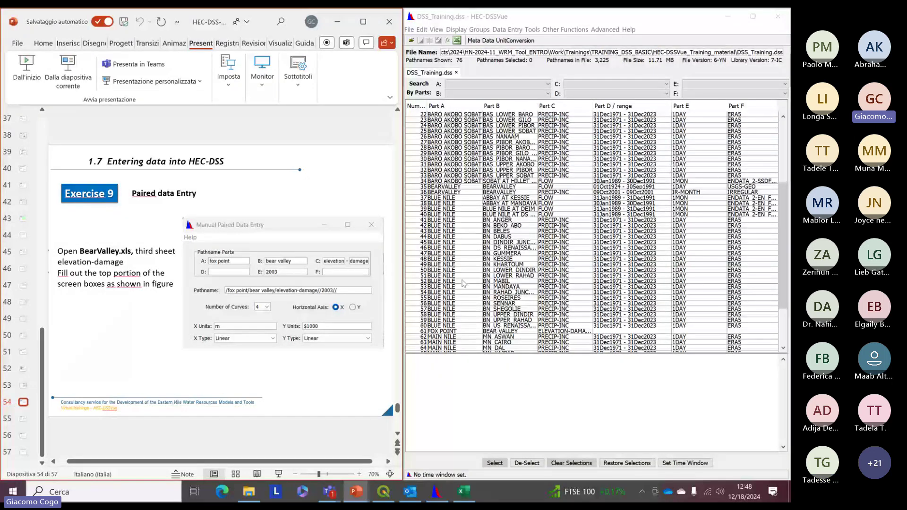
click(451, 332)
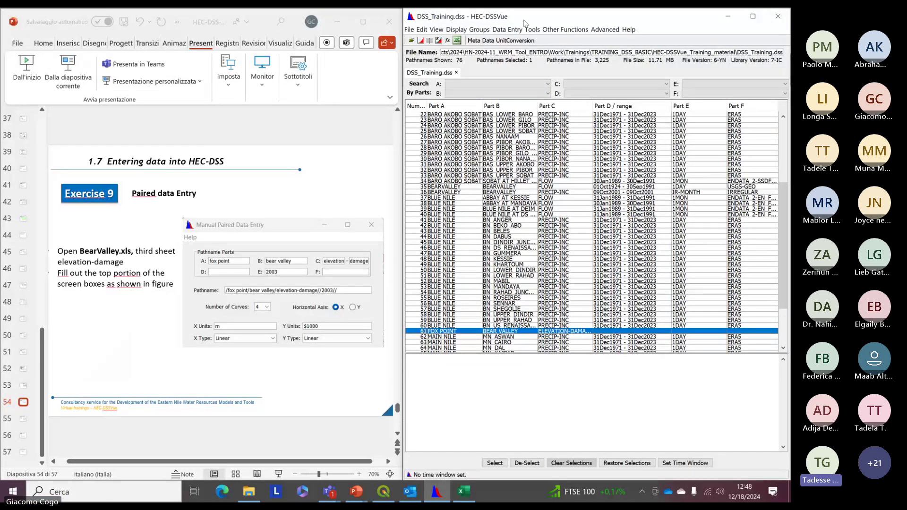
click(421, 41)
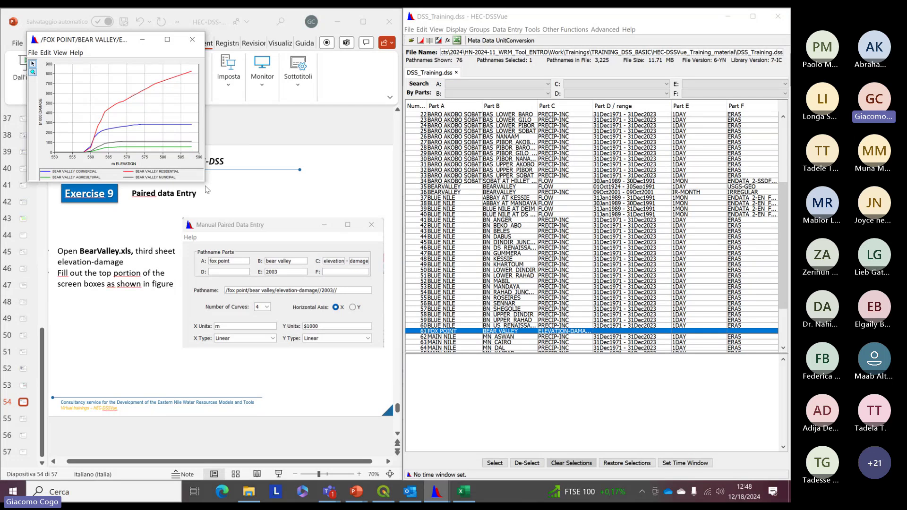
drag(213, 193, 500, 389)
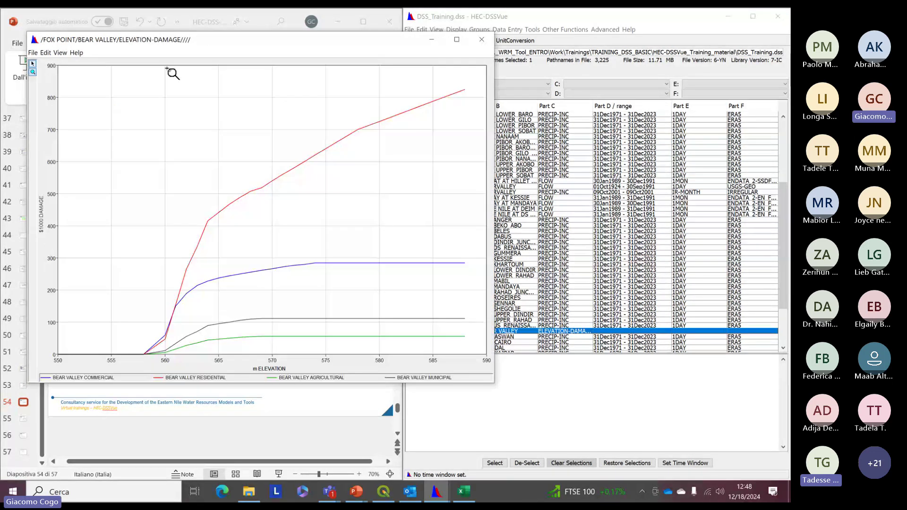
drag(132, 41, 363, 37)
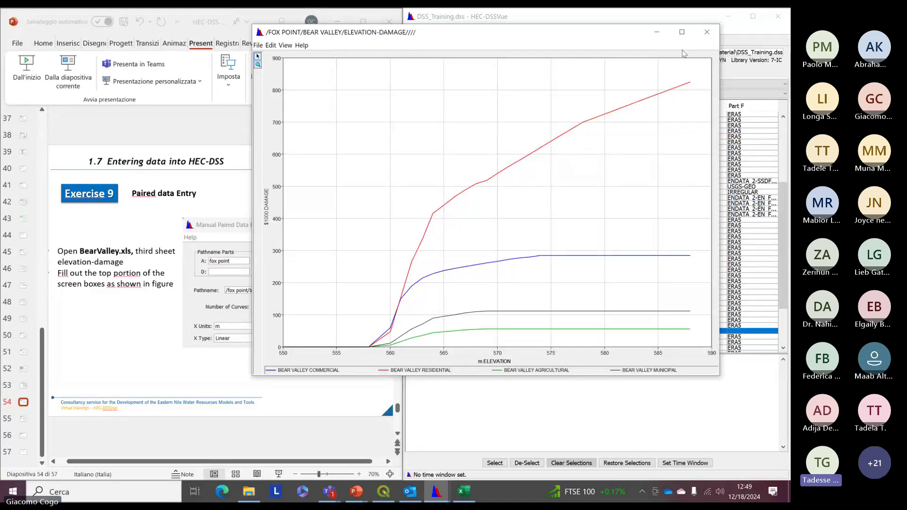
click(705, 37)
Step: Review the Exercise 9 slides 55 and 56 in PowerPoint, covering the data pasting instructions and the expected plot
click(299, 382)
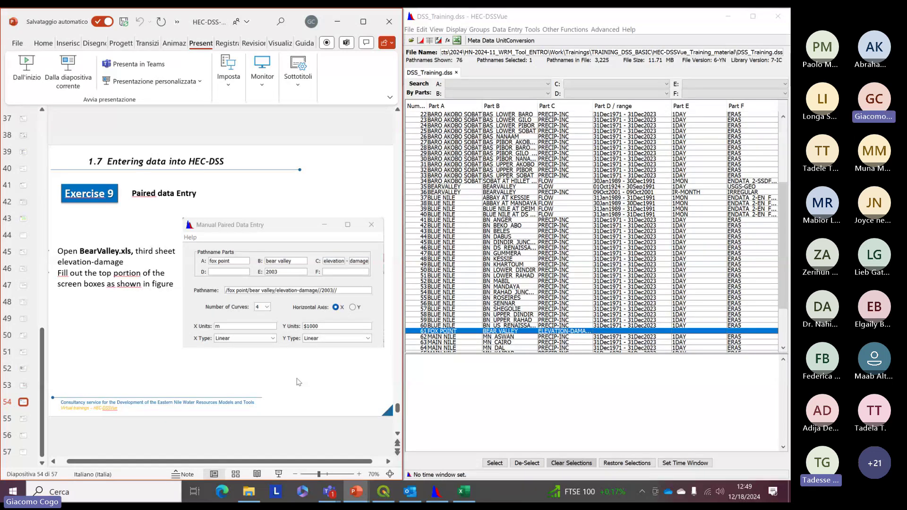
scroll(298, 382, down, 1)
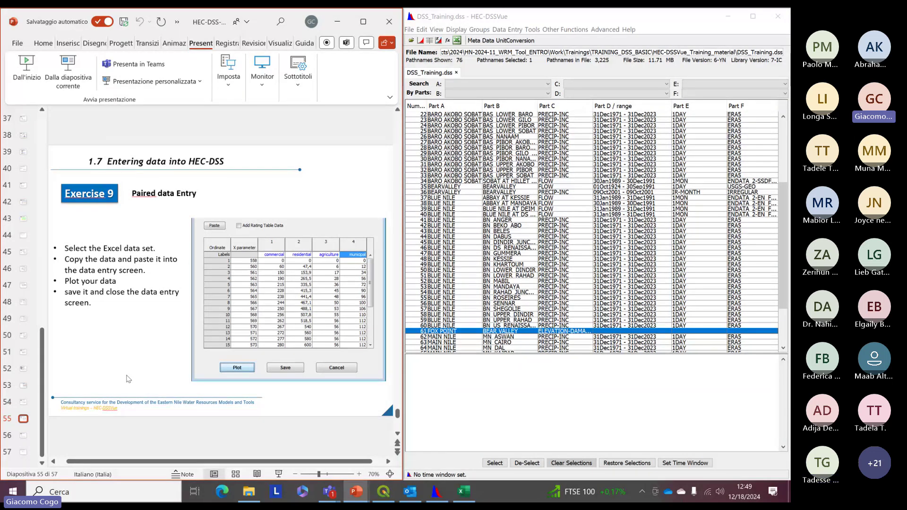
scroll(128, 379, down, 1)
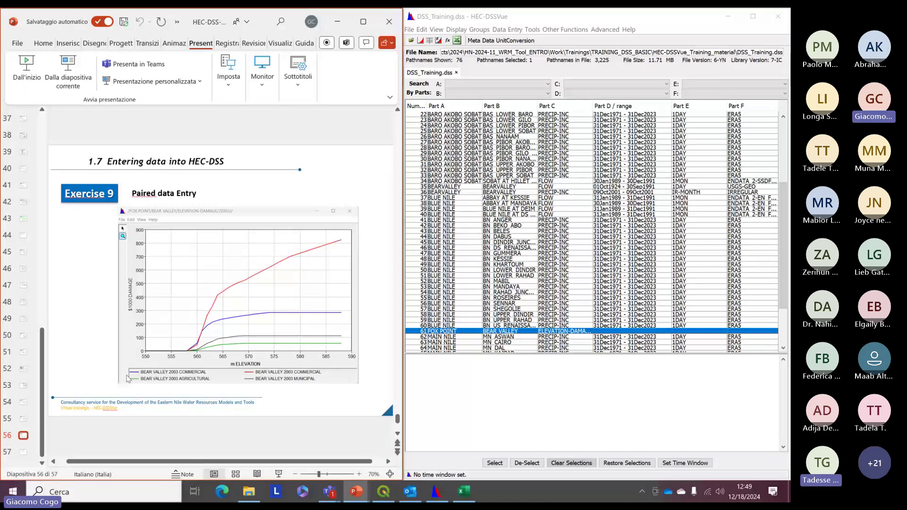
scroll(34, 399, down, 1)
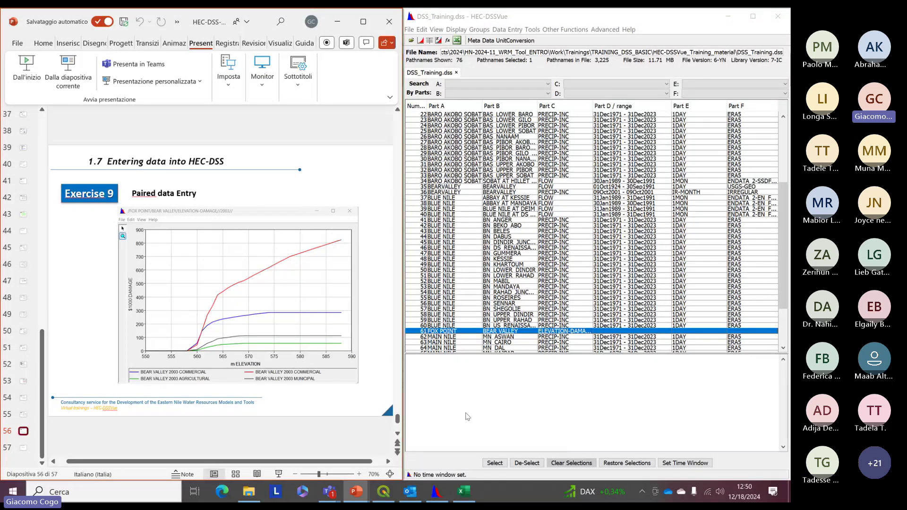
click(452, 460)
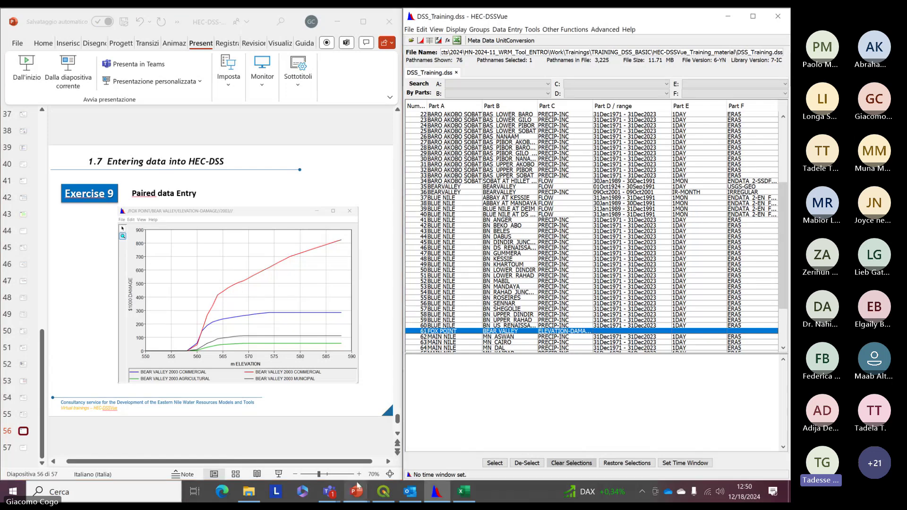
Step: Switch to the HEC-DSS-BASIC_day1 exercise presentation, show the Task 1 slide on cataloging files, and shrink its window over the other windows
mouse_move(357, 487)
mouse_move(390, 438)
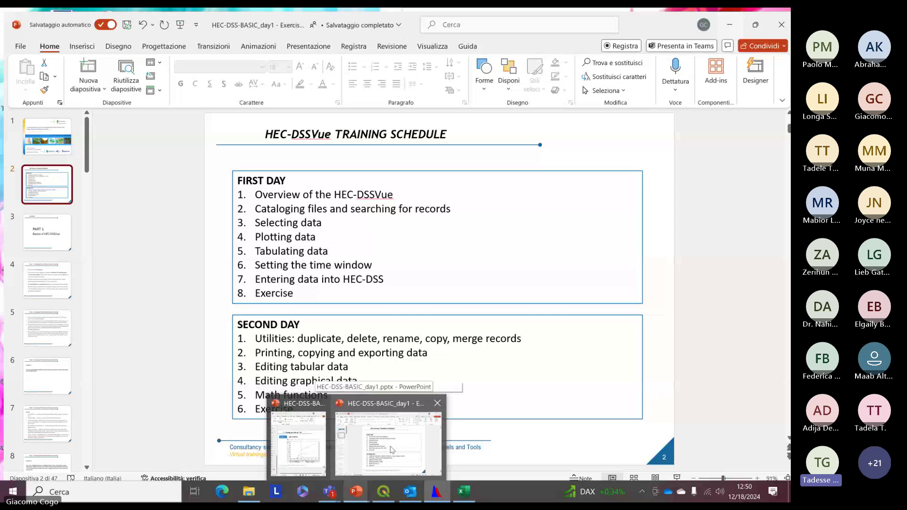
click(390, 450)
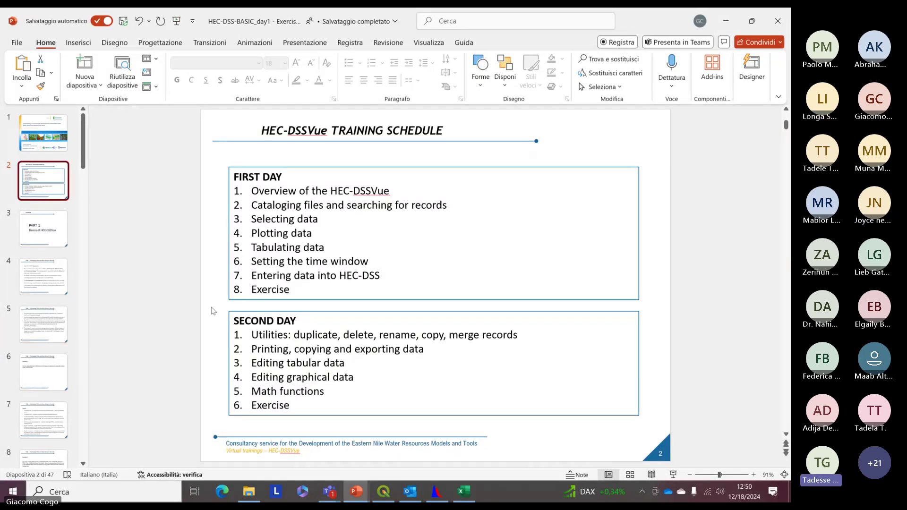
click(53, 225)
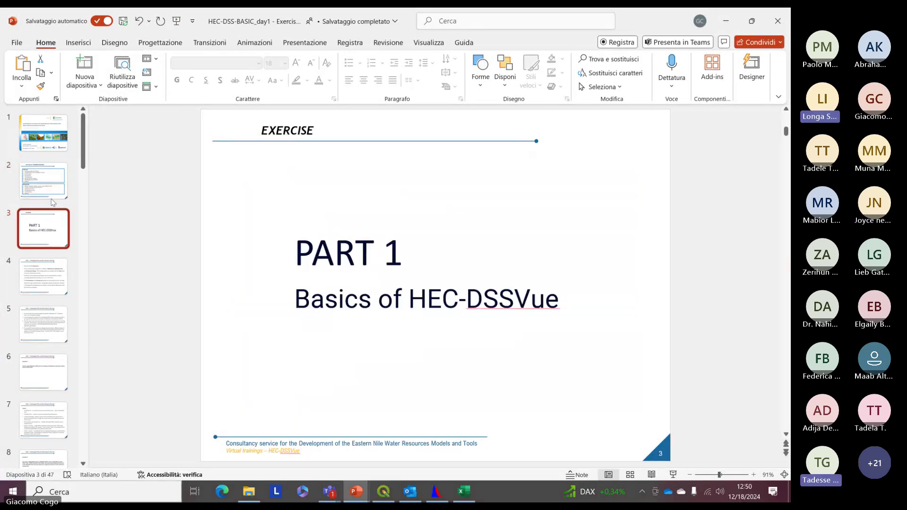
click(37, 270)
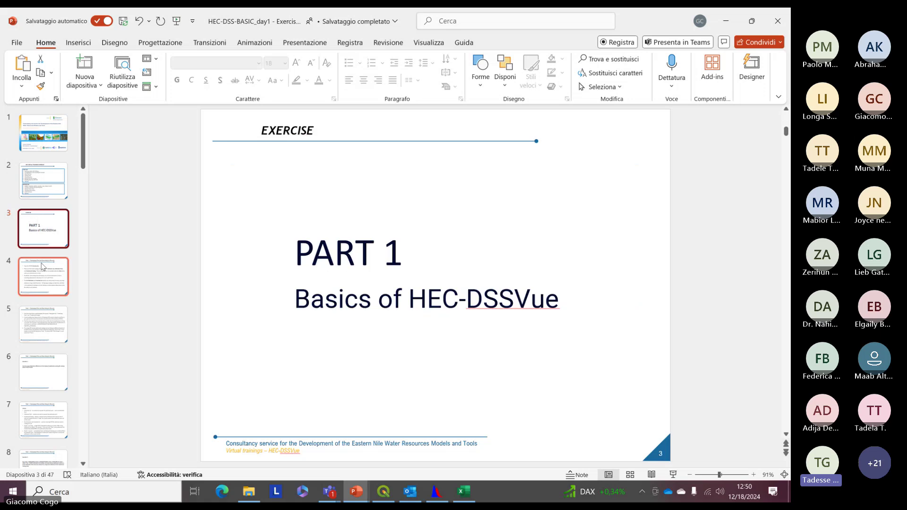
double_click(638, 20)
drag(629, 26, 441, 77)
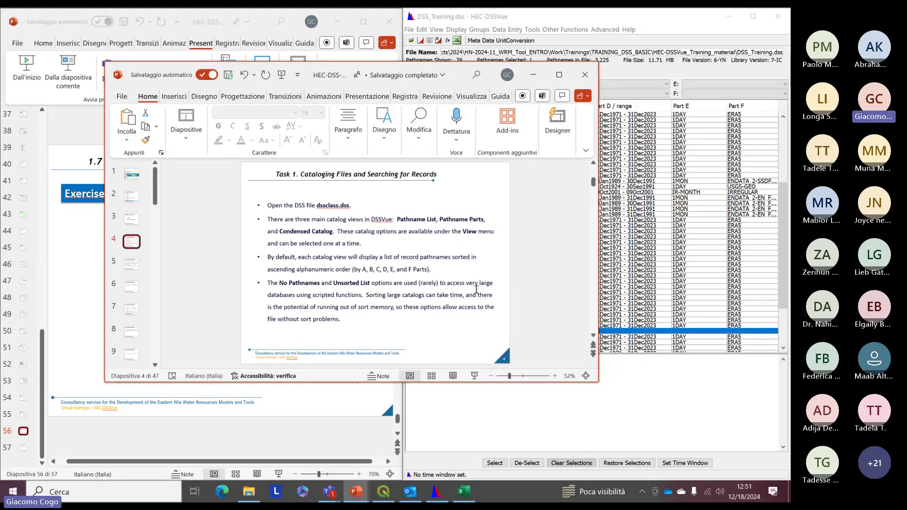
Step: Switch to the BearValley workbook in Excel, examine the header and first flow records of the Time Series - Regular Interval sheet, and minimize it
click(464, 491)
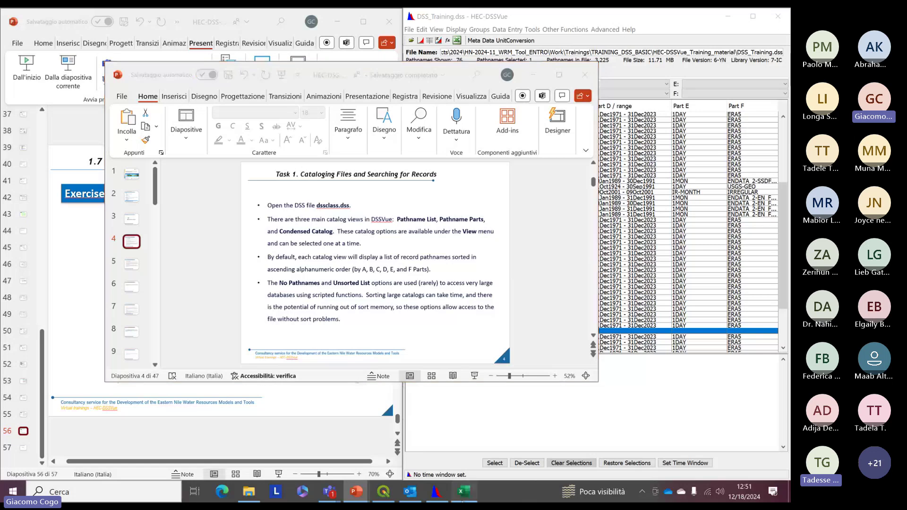
click(475, 295)
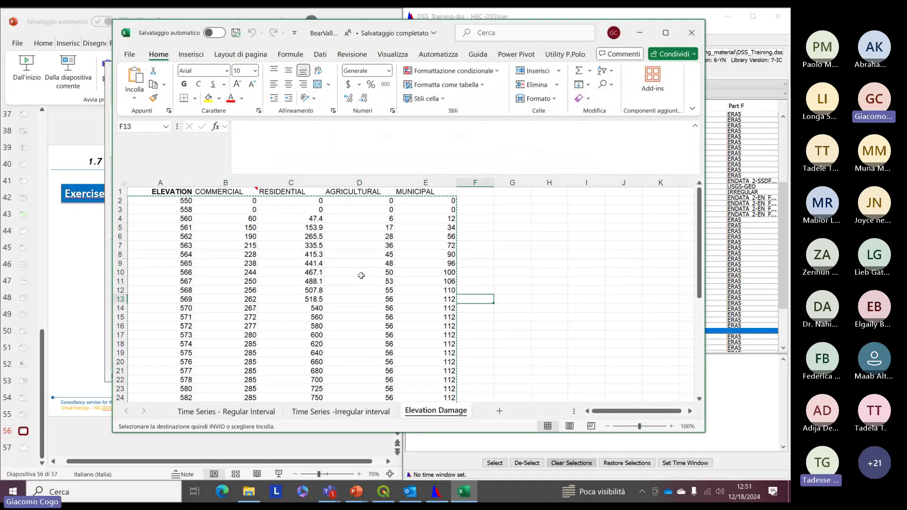
click(226, 410)
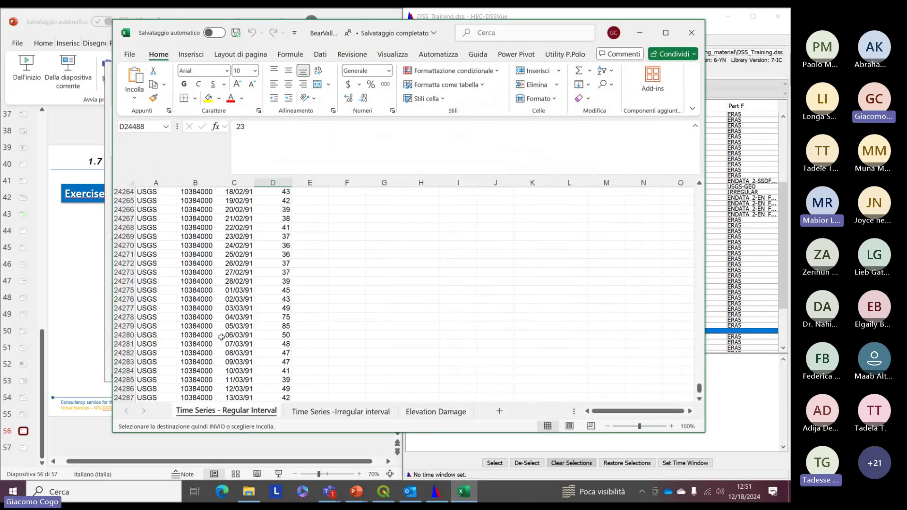
scroll(221, 336, up, 20)
scroll(221, 337, up, 20)
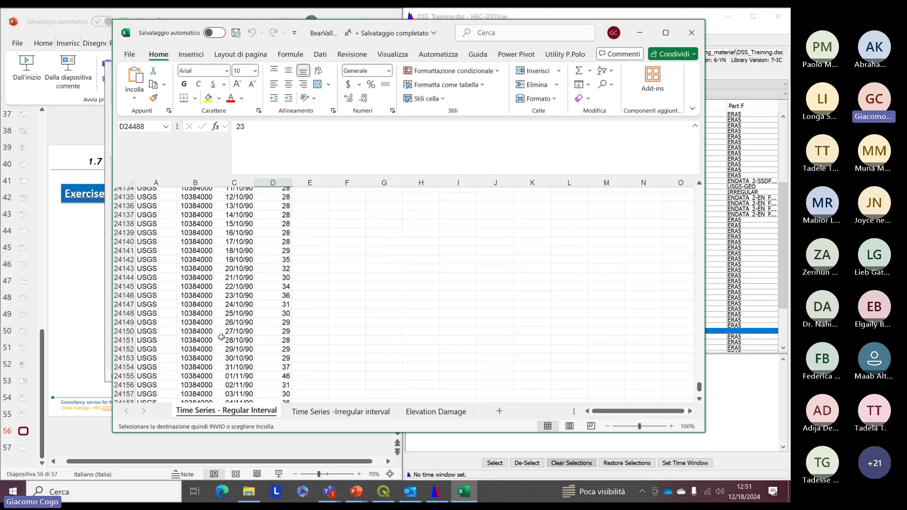
scroll(221, 337, up, 20)
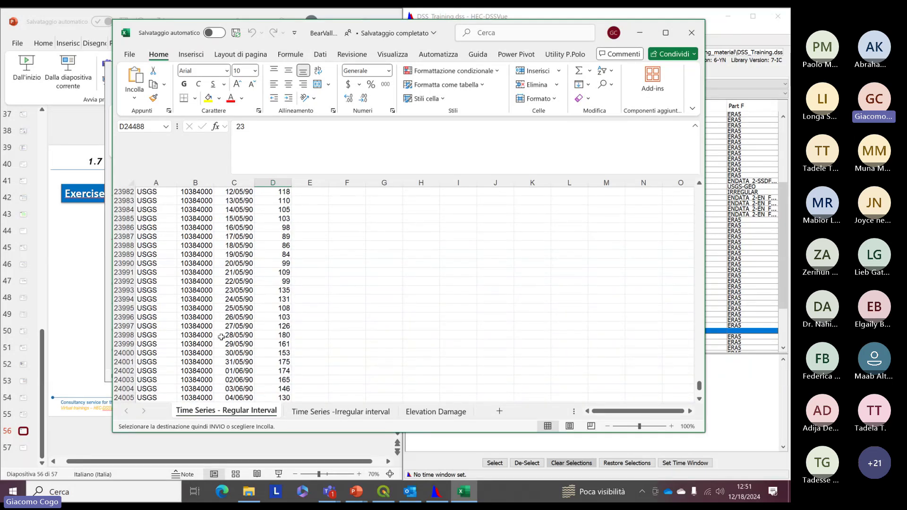
drag(698, 390, 694, 191)
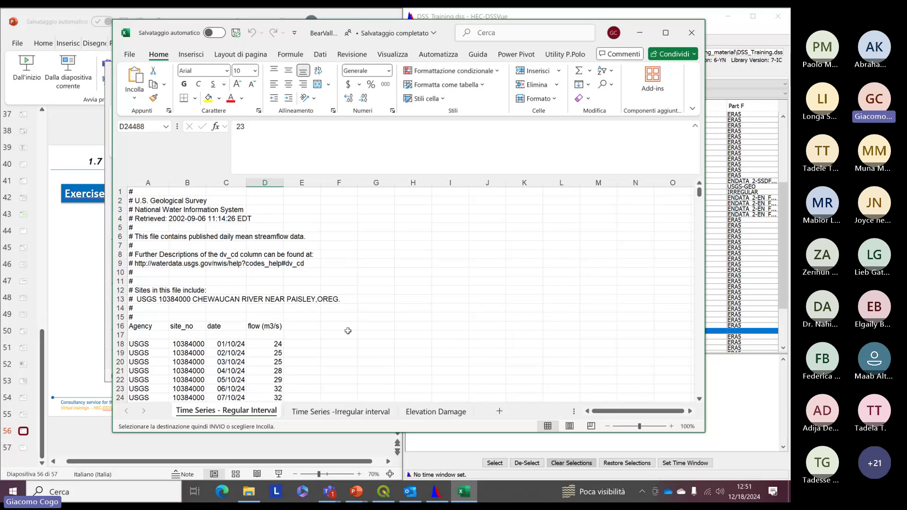
scroll(340, 328, down, 2)
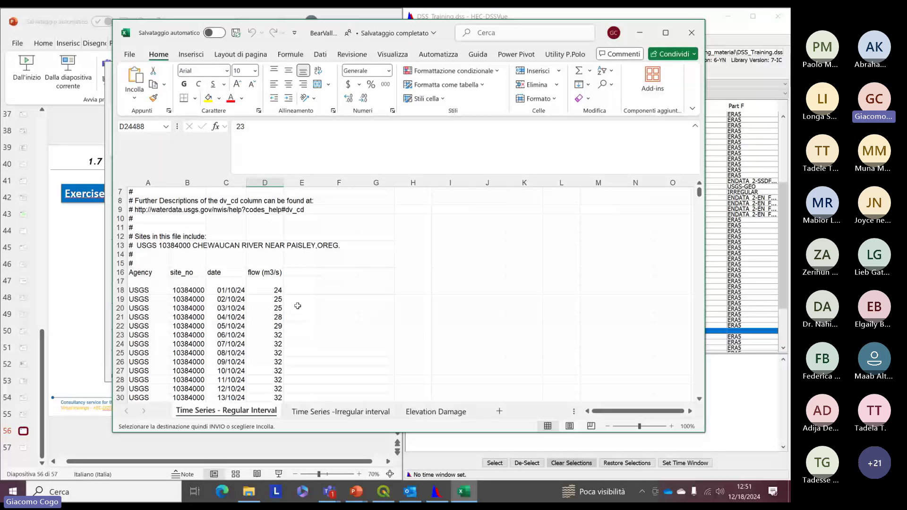
scroll(262, 306, down, 1)
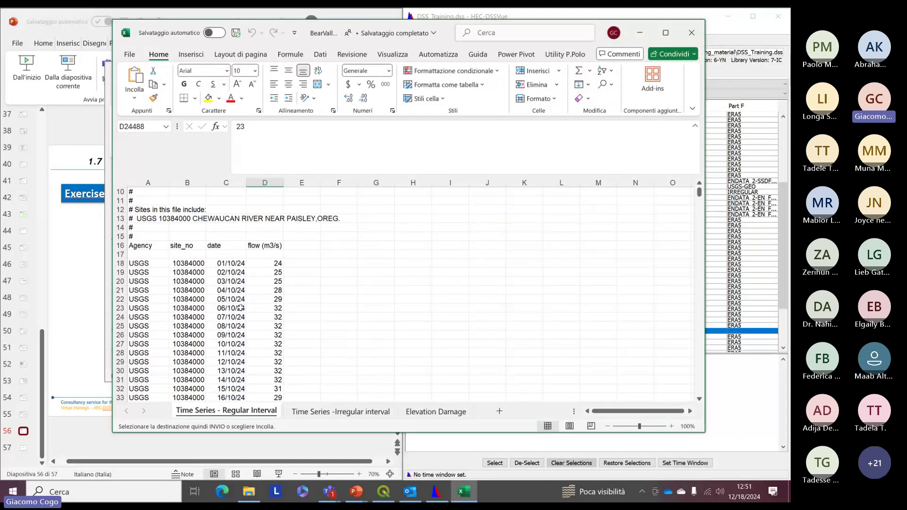
scroll(241, 307, up, 2)
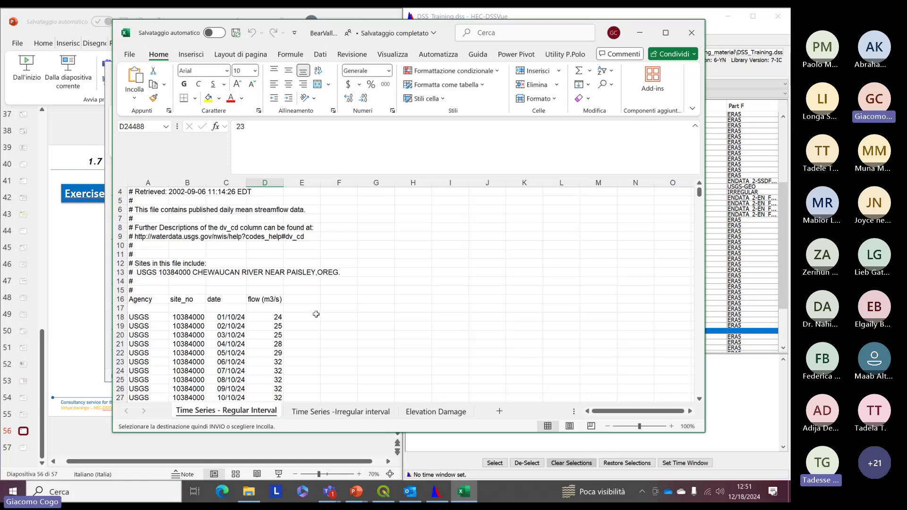
scroll(304, 306, down, 1)
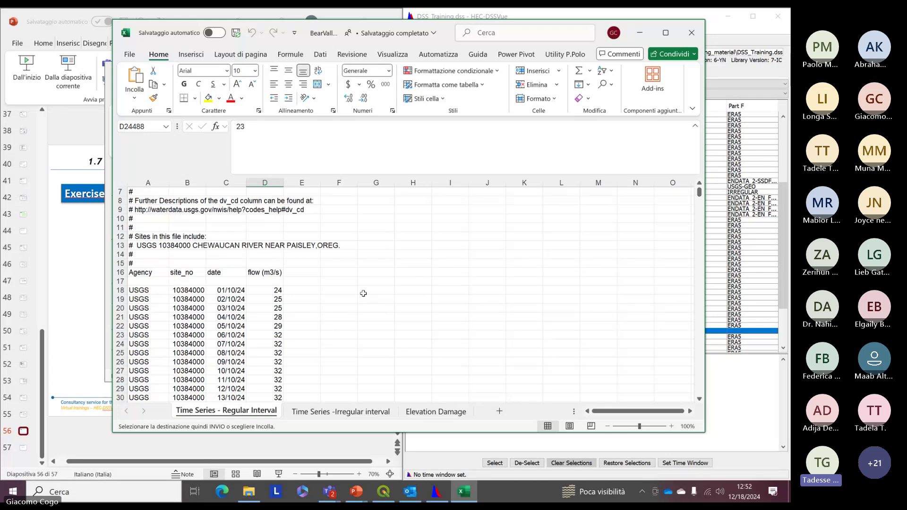
click(639, 36)
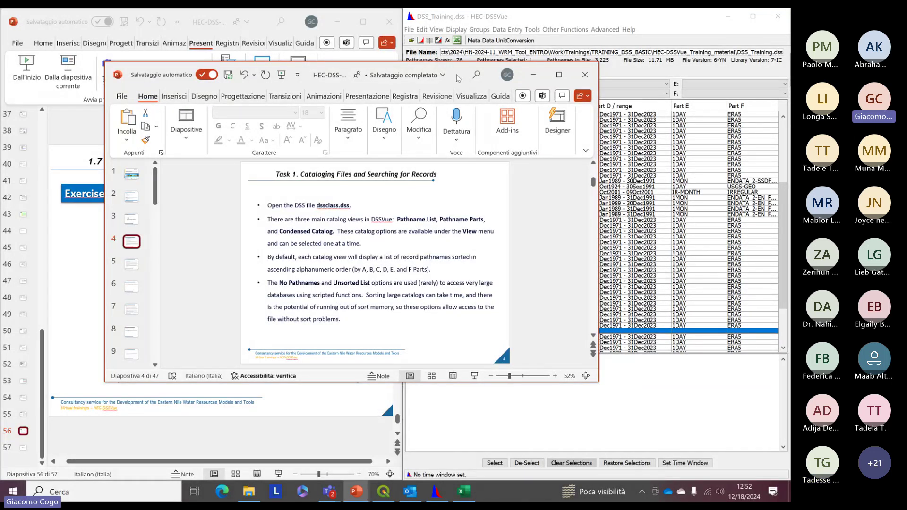
Step: Move the day 1 exercise presentation clear of the HEC-DSSVue pathname list and minimize the Exercise 9 presentation
drag(458, 78, 328, 94)
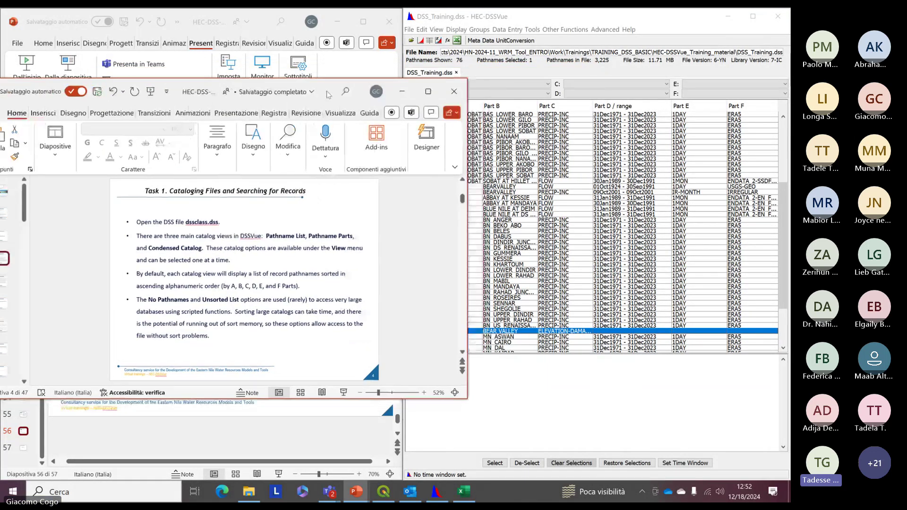
click(578, 22)
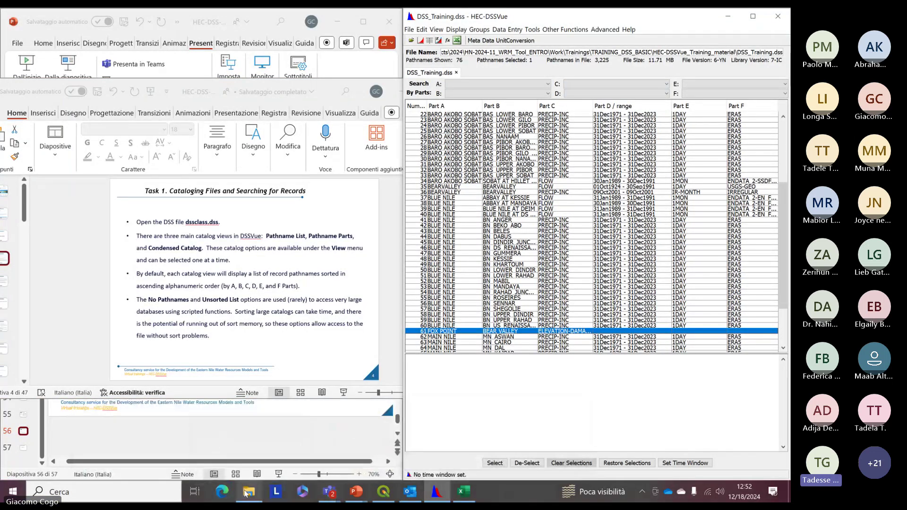
mouse_move(248, 491)
mouse_move(241, 459)
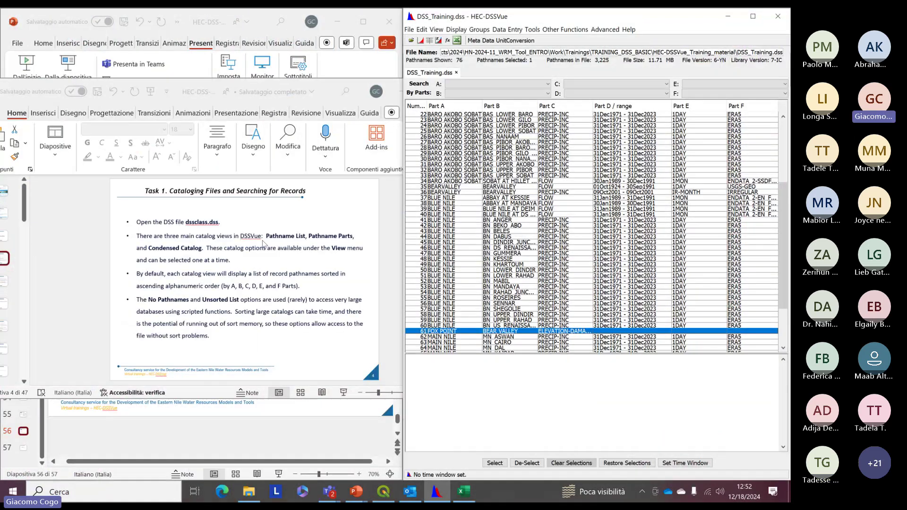
drag(271, 22, 375, 53)
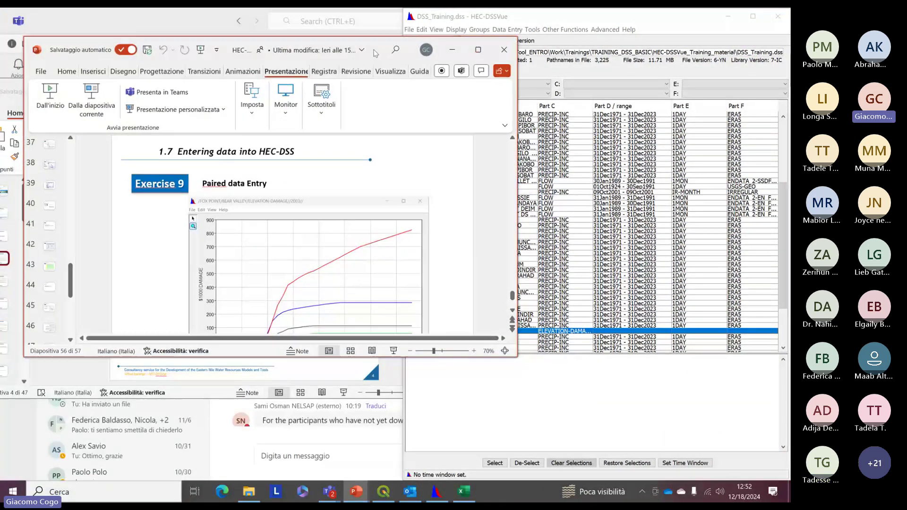
click(452, 49)
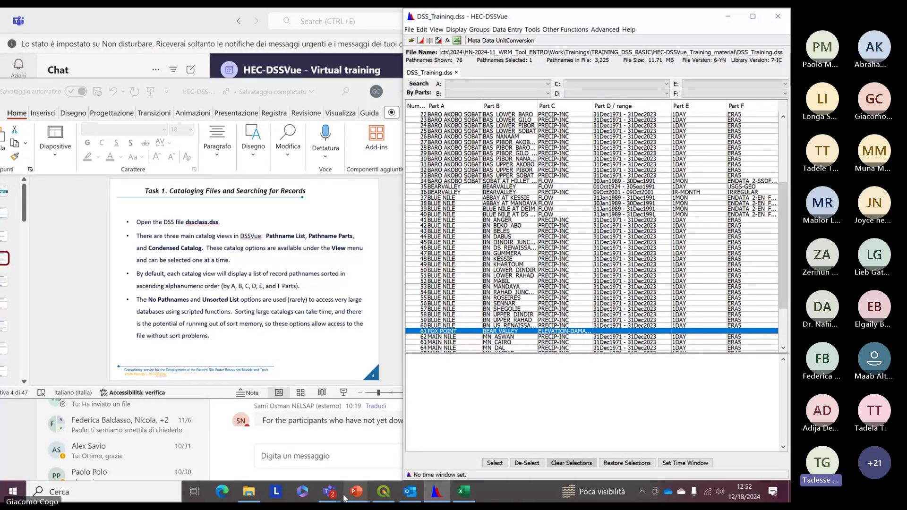
Step: Check the contents of the HEC-DSSVue_Training_material folder, minimize it, and close the HEC-DSSVue window showing DSS_Training.dss
mouse_move(249, 491)
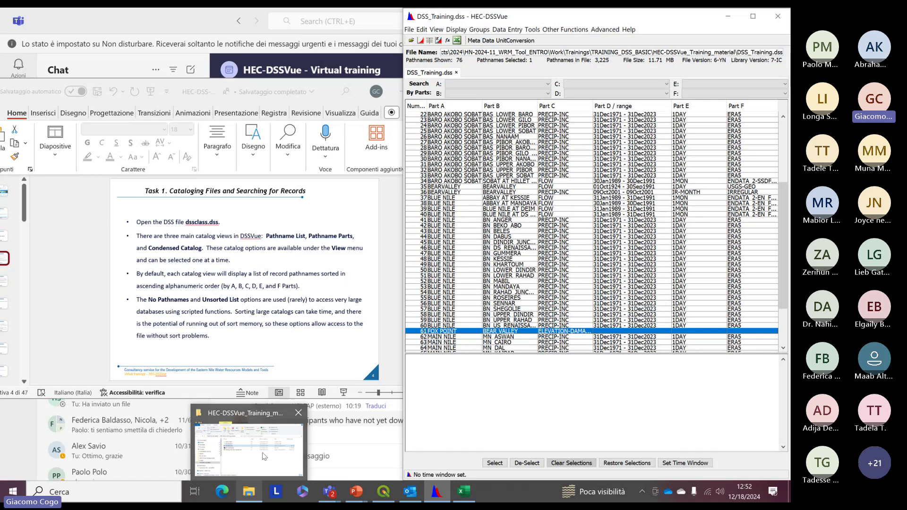
mouse_move(264, 458)
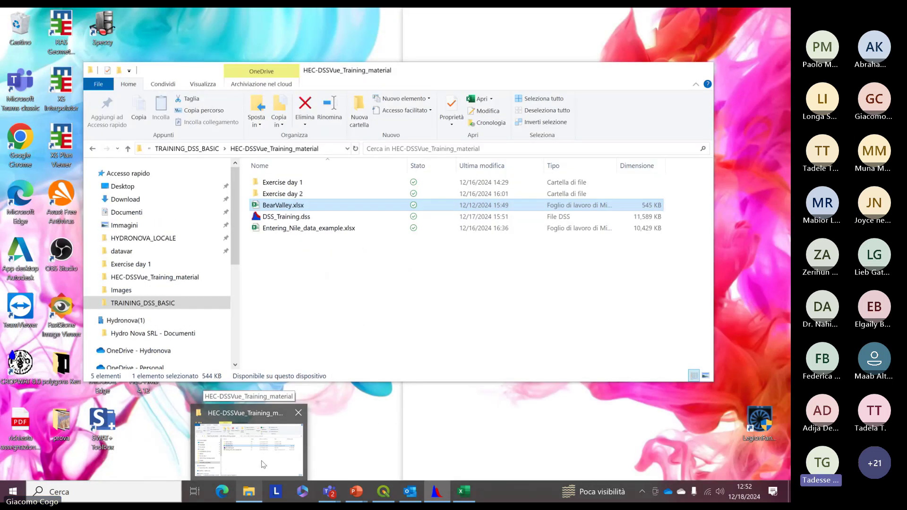
click(266, 472)
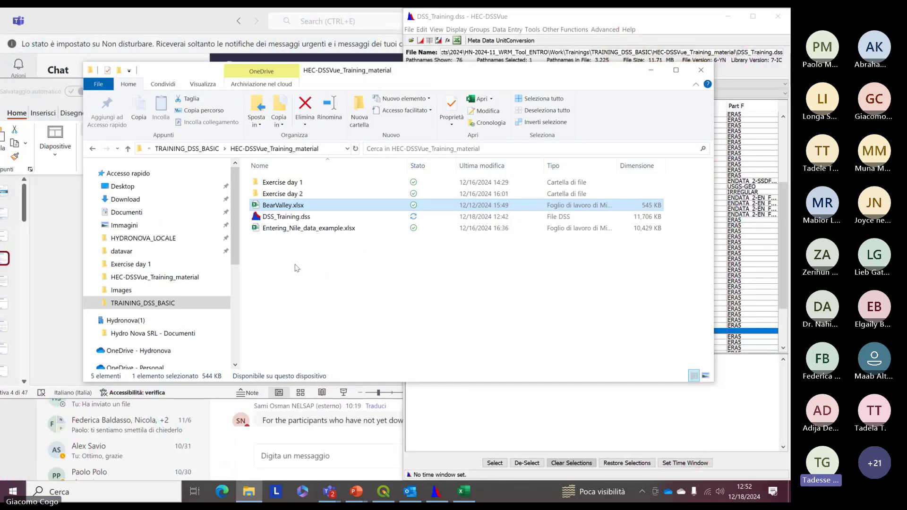
click(650, 70)
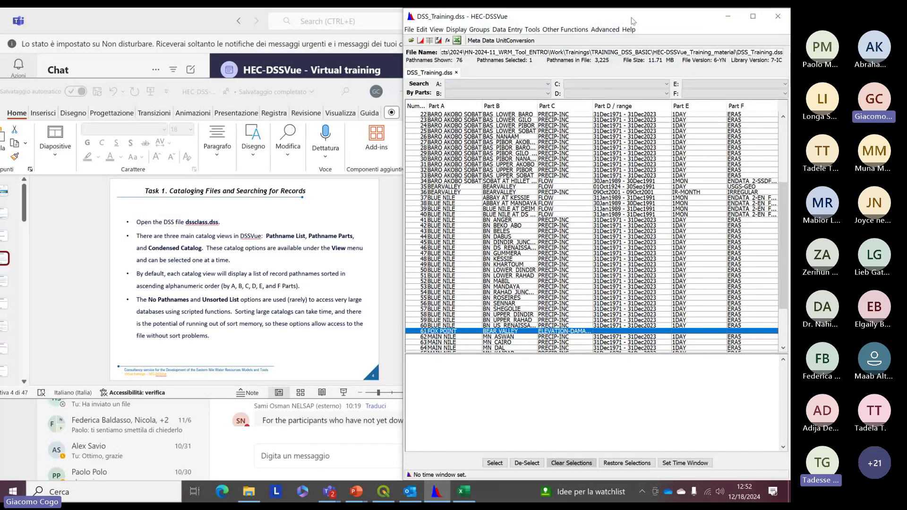
drag(631, 21, 633, 76)
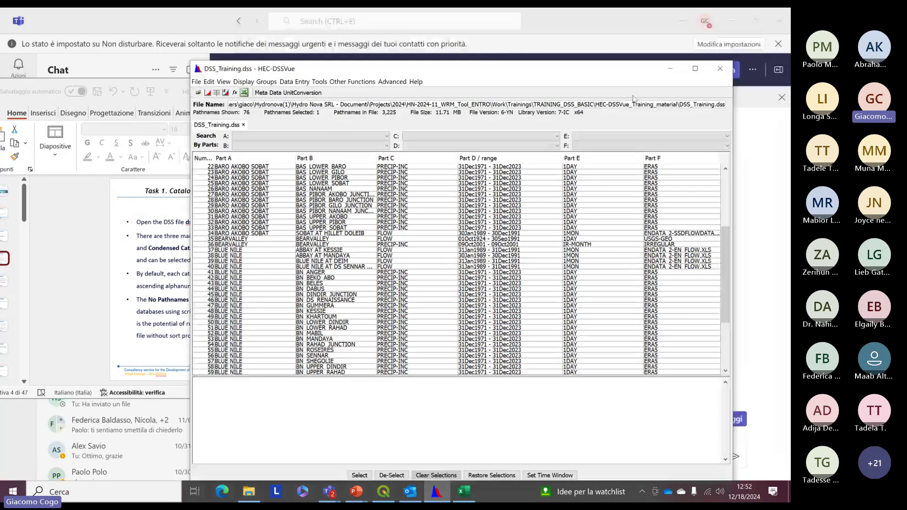
click(720, 71)
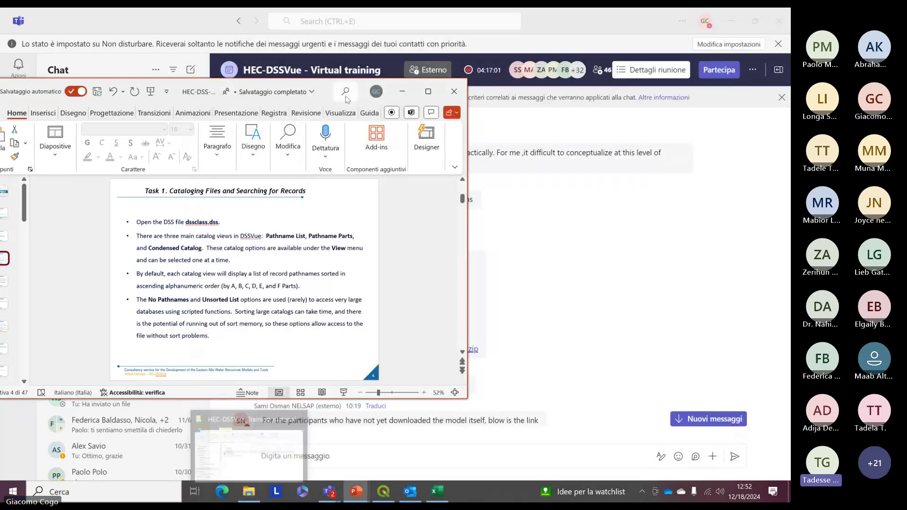
Step: Snap the day 1 exercise presentation to half of the screen and show the Part 1 title slide followed by Task 1 on slide 4
drag(324, 93, 2, 138)
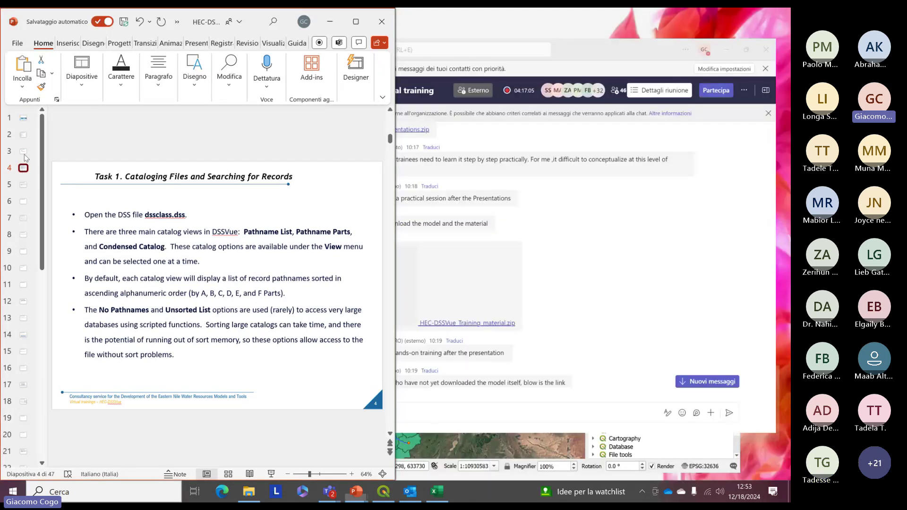
click(22, 152)
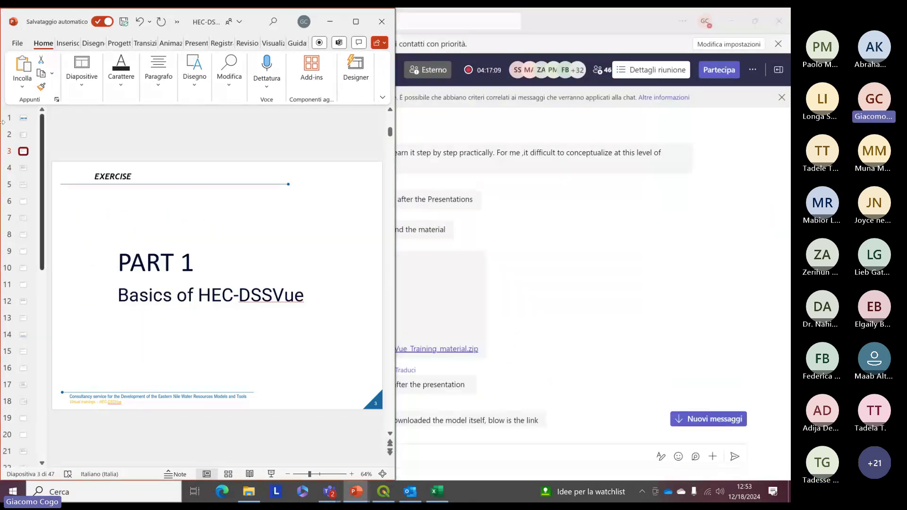
click(22, 168)
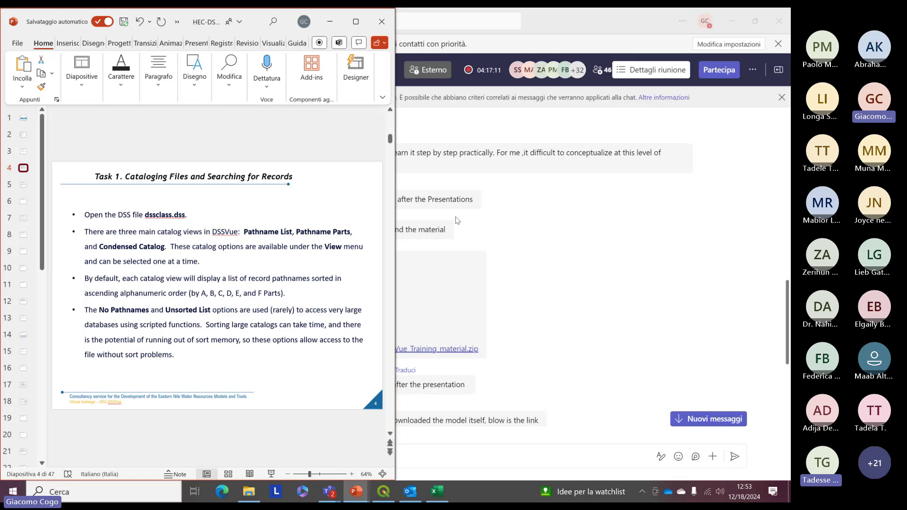
Step: Open dssclass.dss in HEC-DSSVue from the Part 1 subfolder of Exercise day 1 in the training material folder
click(250, 491)
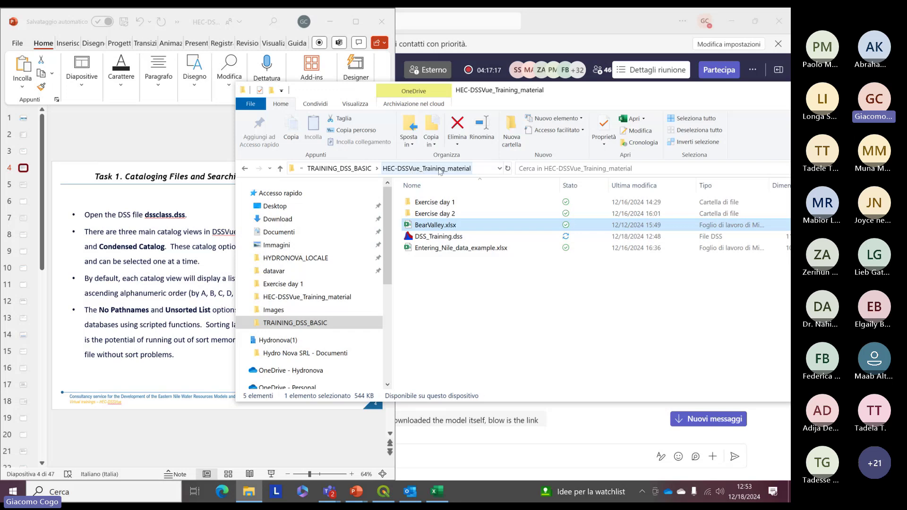
click(439, 204)
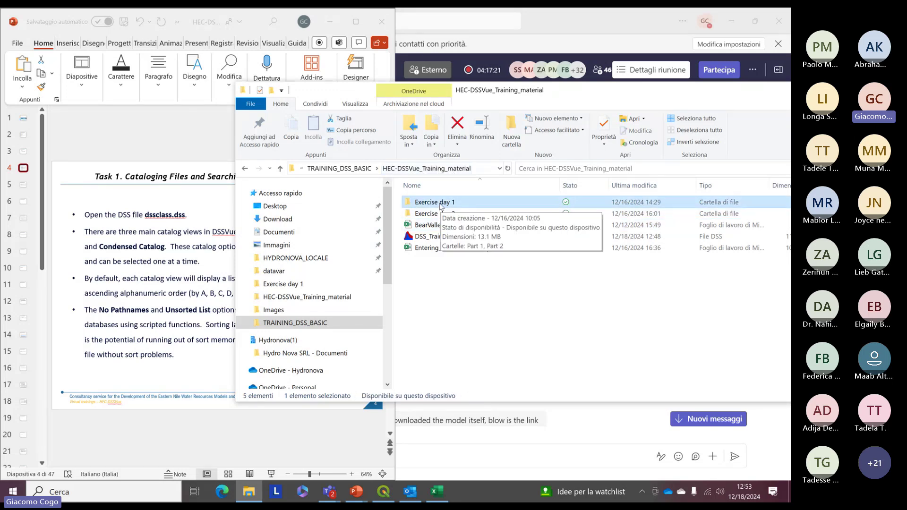
double_click(441, 207)
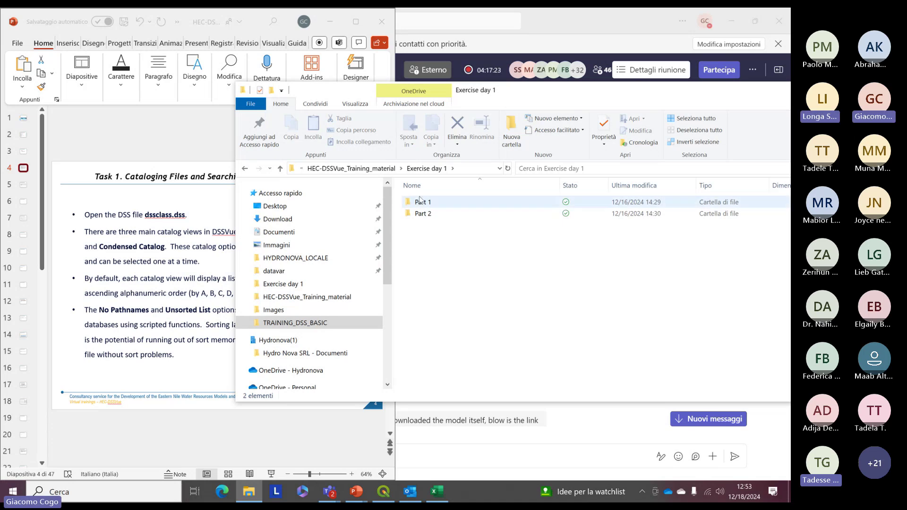
double_click(421, 204)
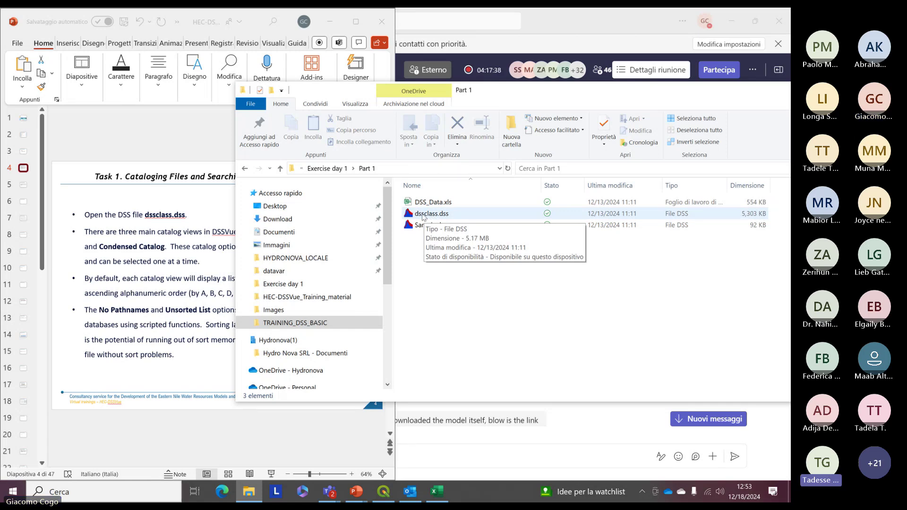
double_click(423, 215)
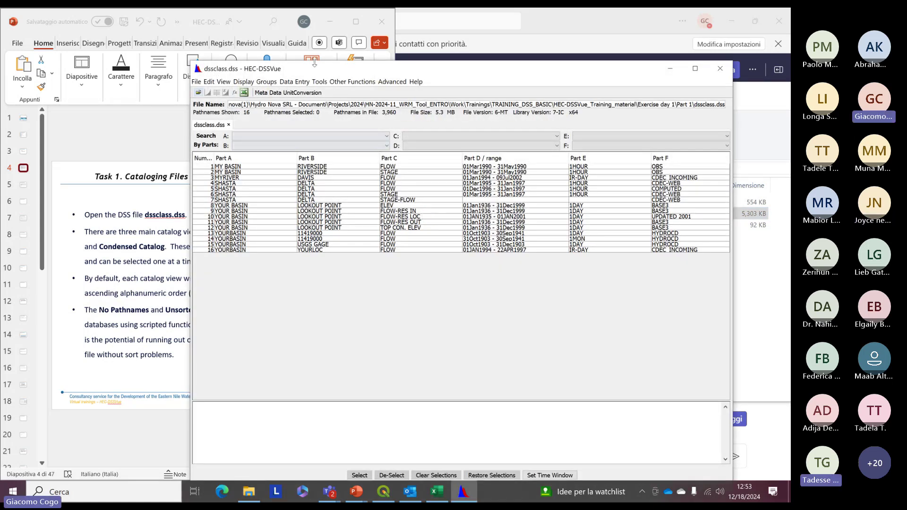
Step: Arrange the dssclass.dss window on the other half of the screen, beside the Task 1 slide of the exercise presentation
drag(314, 63, 788, 103)
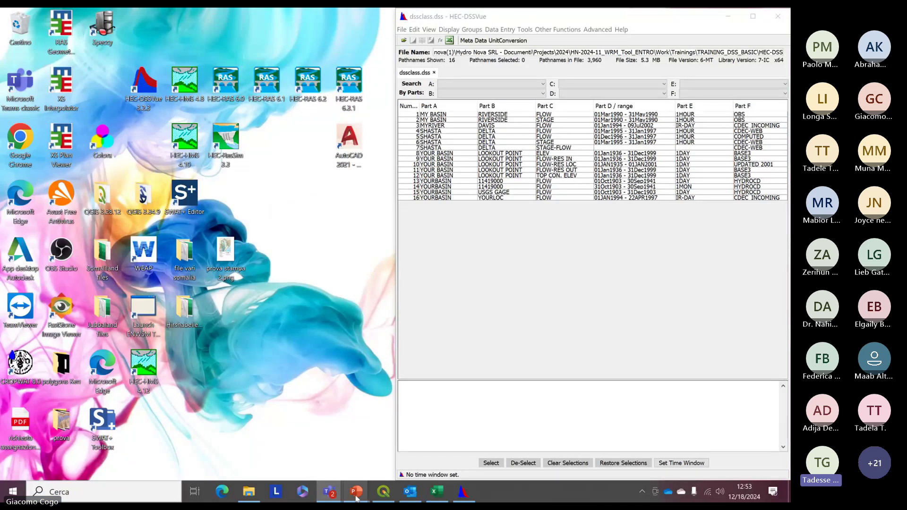
mouse_move(356, 492)
click(365, 439)
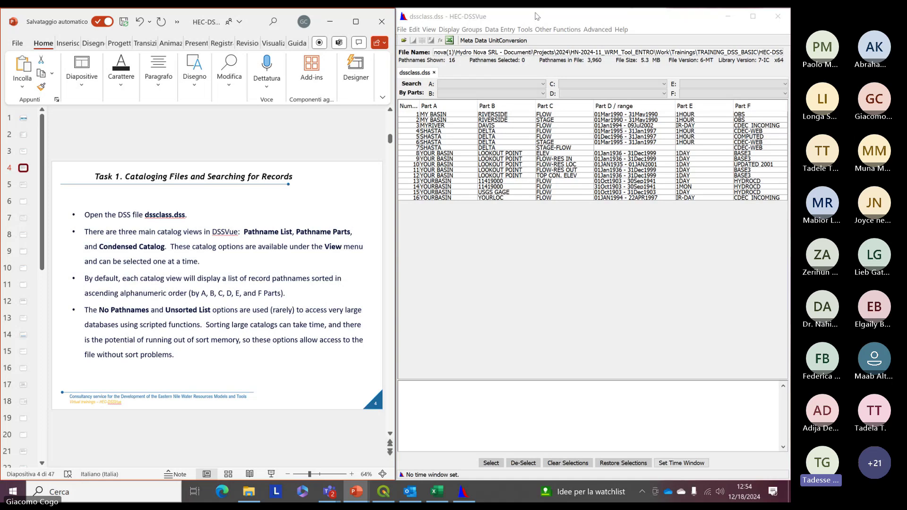
mouse_move(539, 10)
mouse_down()
mouse_move(540, 22)
mouse_move(541, 12)
mouse_up()
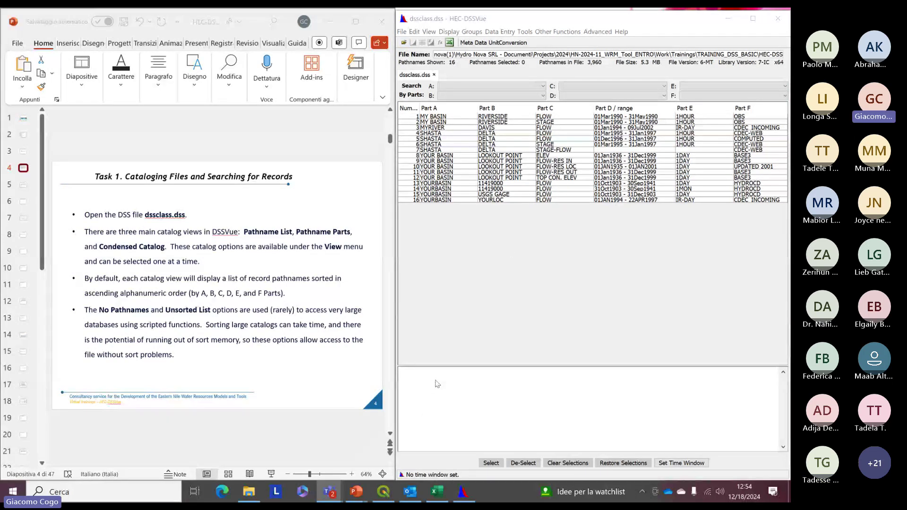
Step: Review the available catalog view and pathname search options for dssclass.dss
click(422, 247)
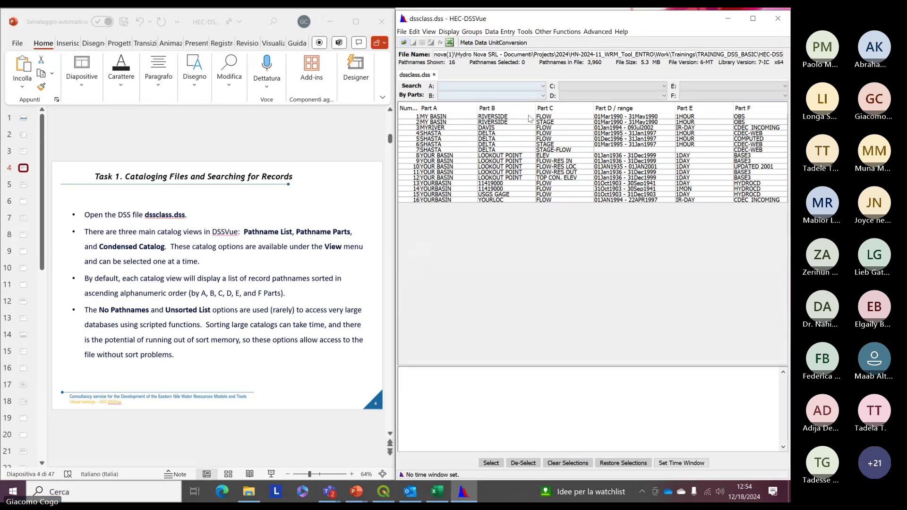
click(429, 33)
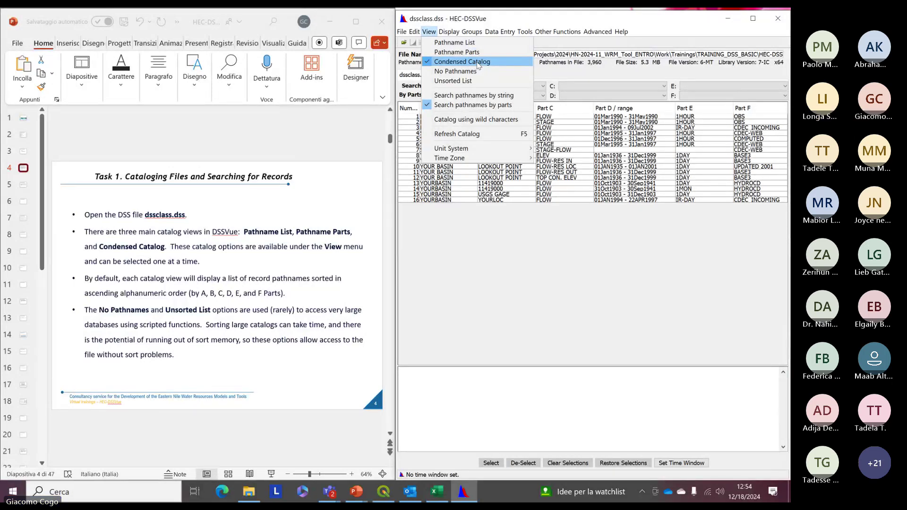
click(573, 76)
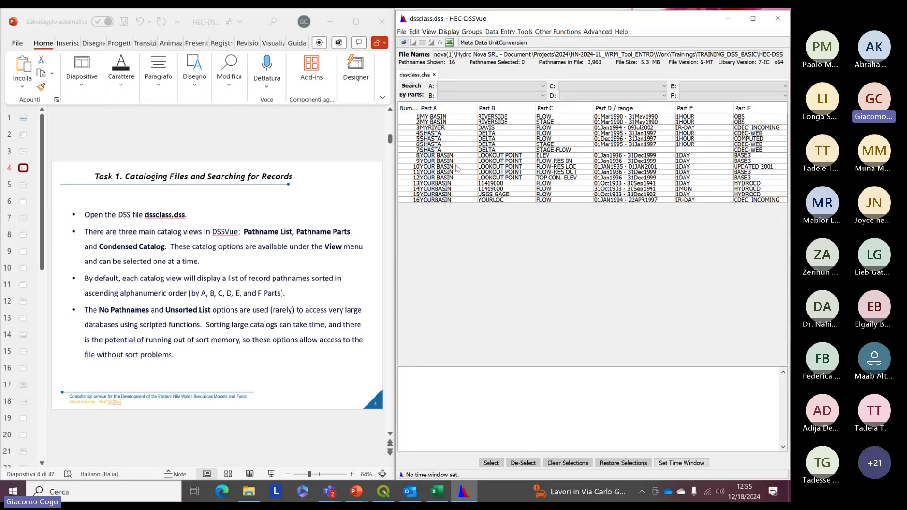
Step: Sort the condensed catalog by each of Parts A to F in turn, finishing with the record number order
click(452, 113)
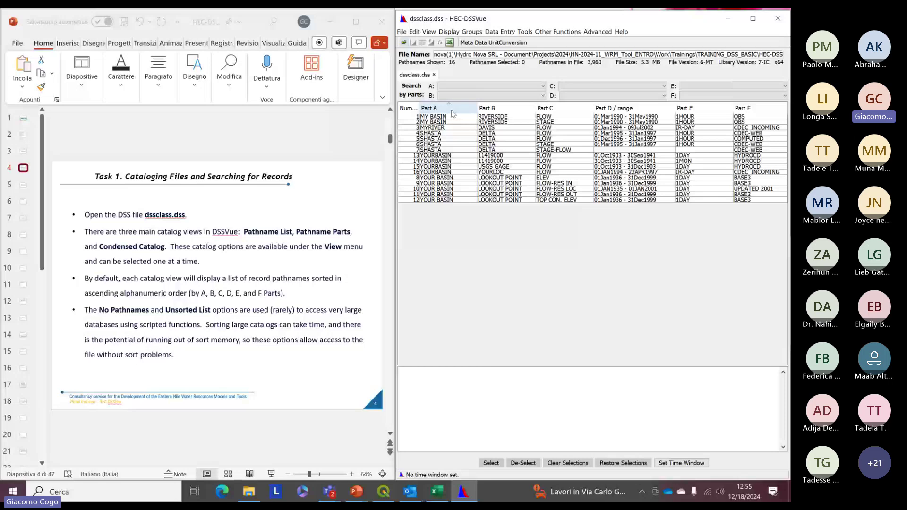
click(449, 110)
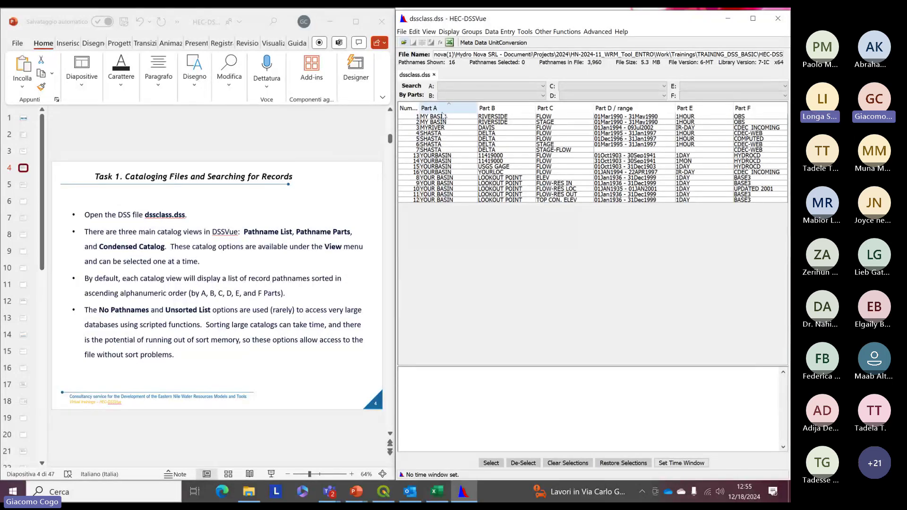
click(505, 112)
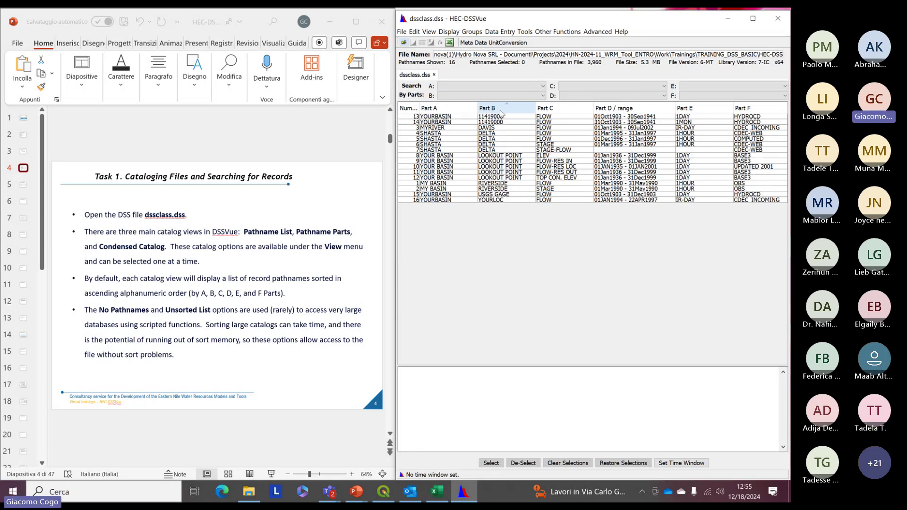
click(560, 112)
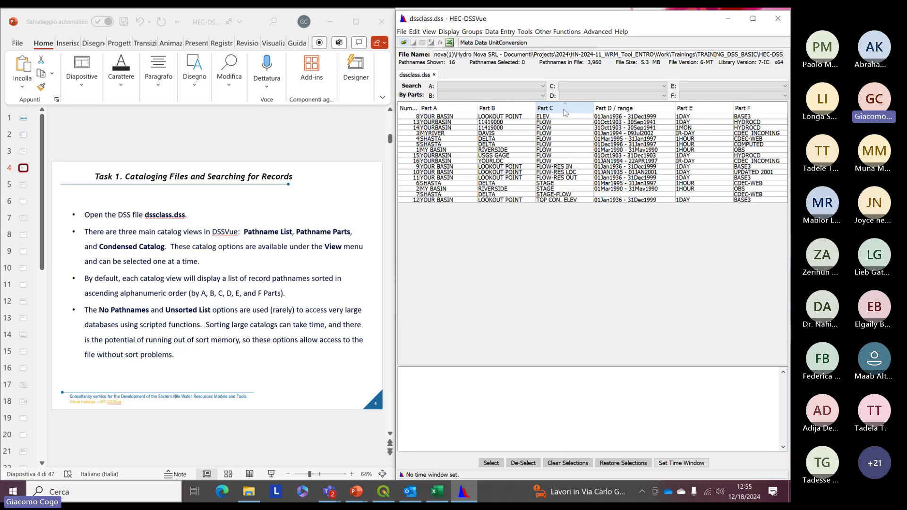
click(643, 110)
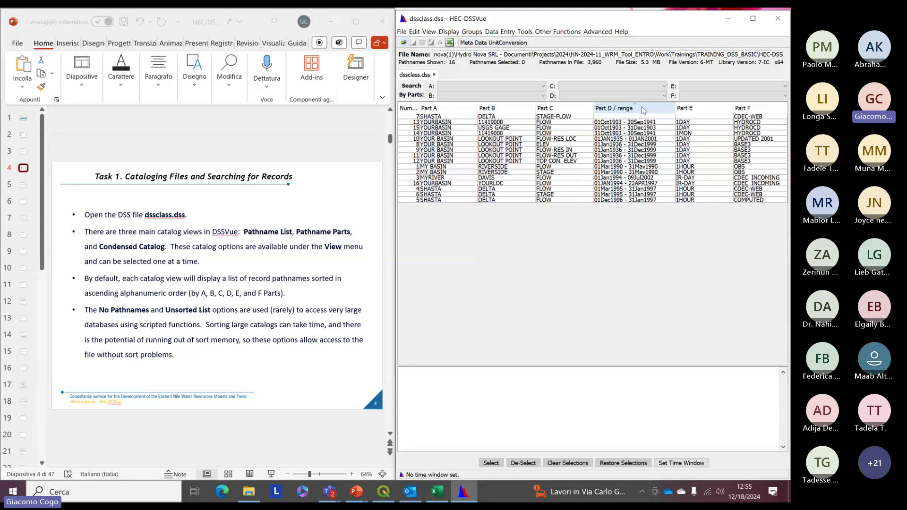
click(698, 109)
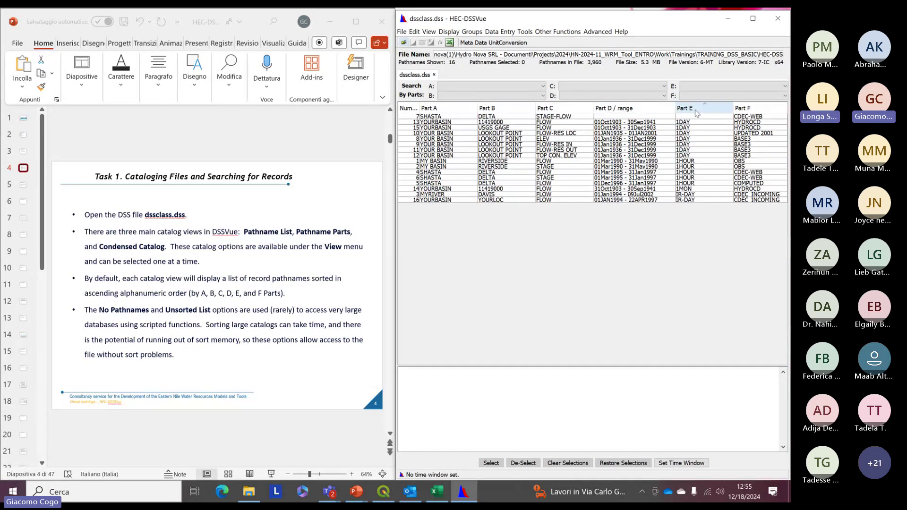
click(762, 111)
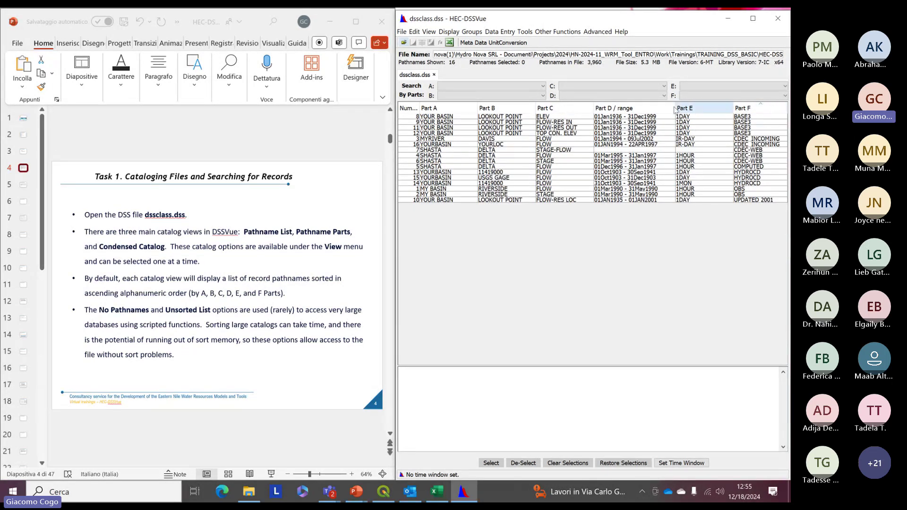
click(409, 110)
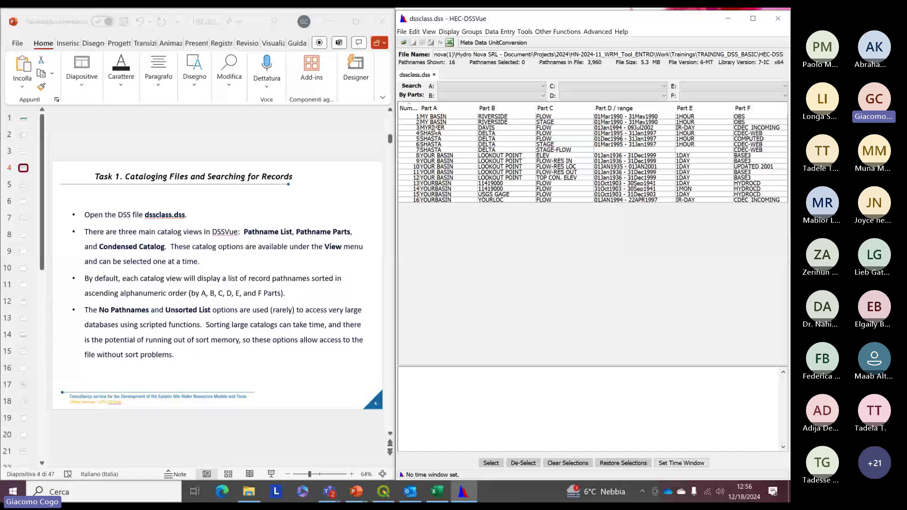
Step: Advance the exercise presentation to slide 5 and switch the dssclass.dss catalog to the Pathname List view
click(428, 33)
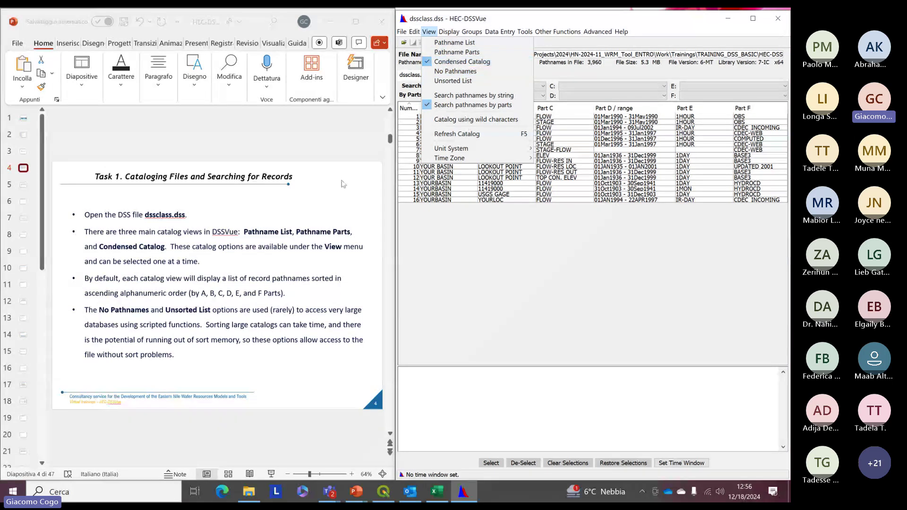
click(335, 201)
scroll(335, 201, down, 1)
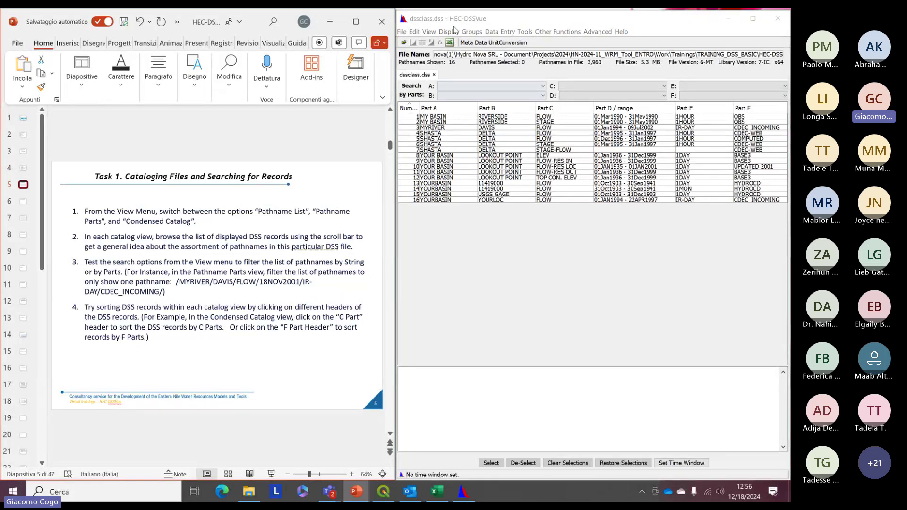
click(429, 32)
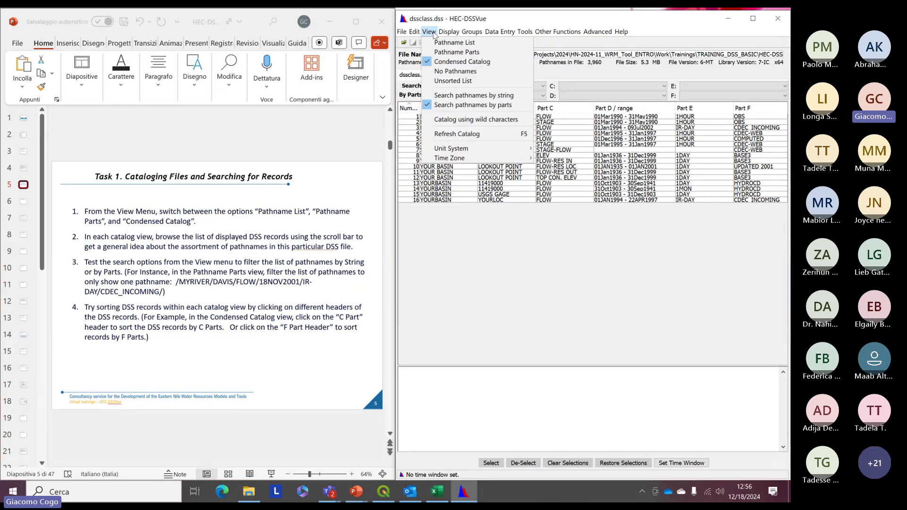
click(462, 44)
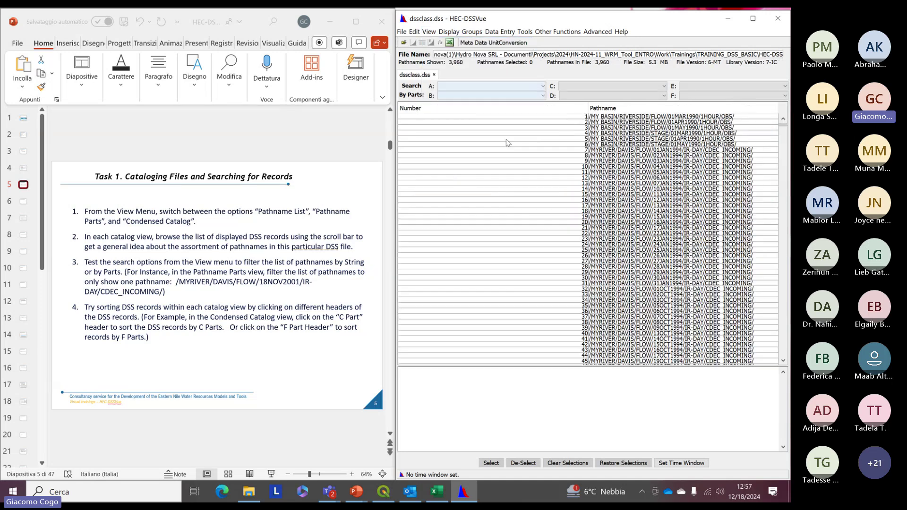
click(428, 32)
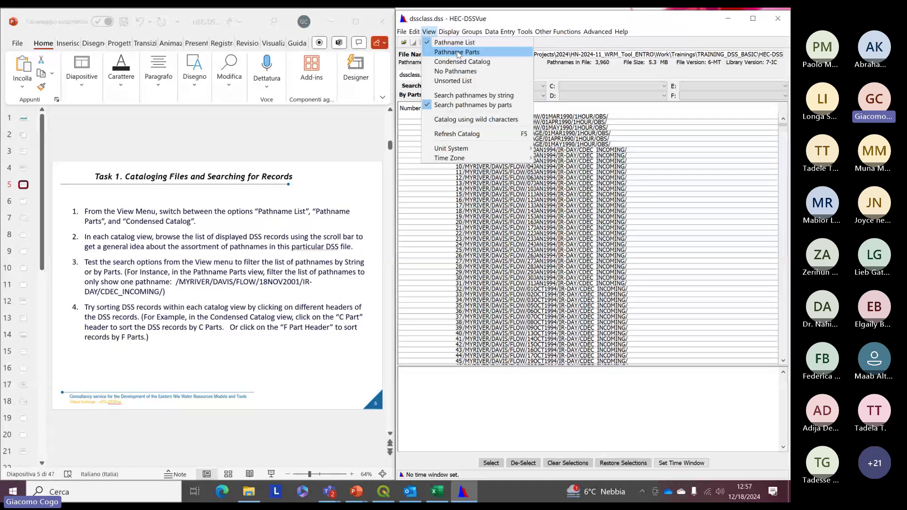
mouse_move(477, 158)
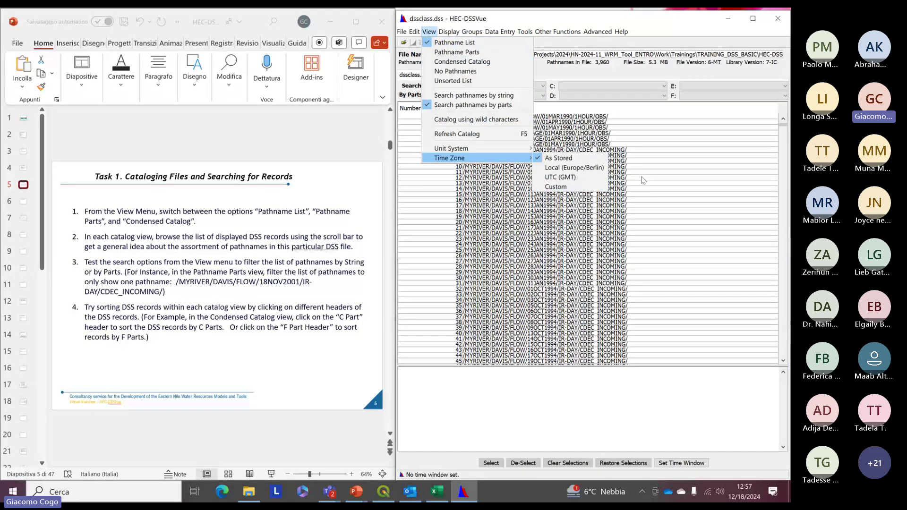
click(651, 194)
click(428, 32)
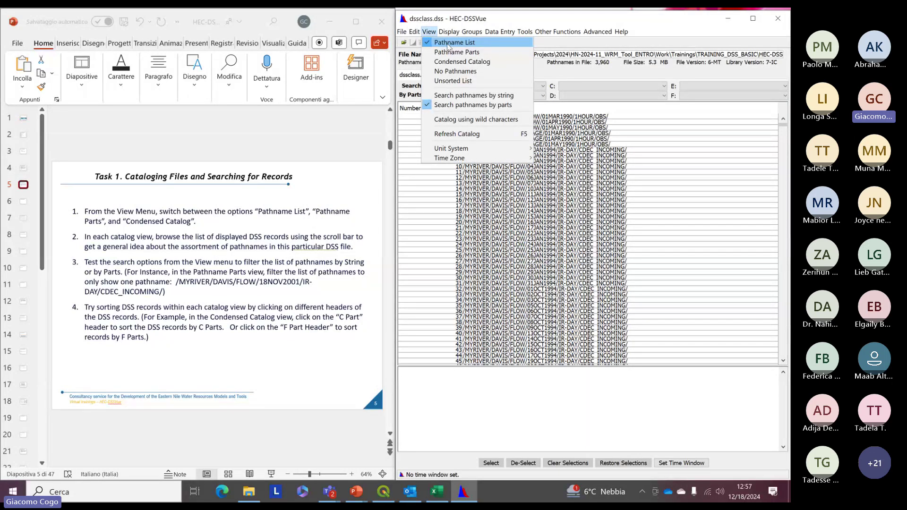
Step: Advance the exercise presentation past Question 1 to its answer on slide 7
click(305, 291)
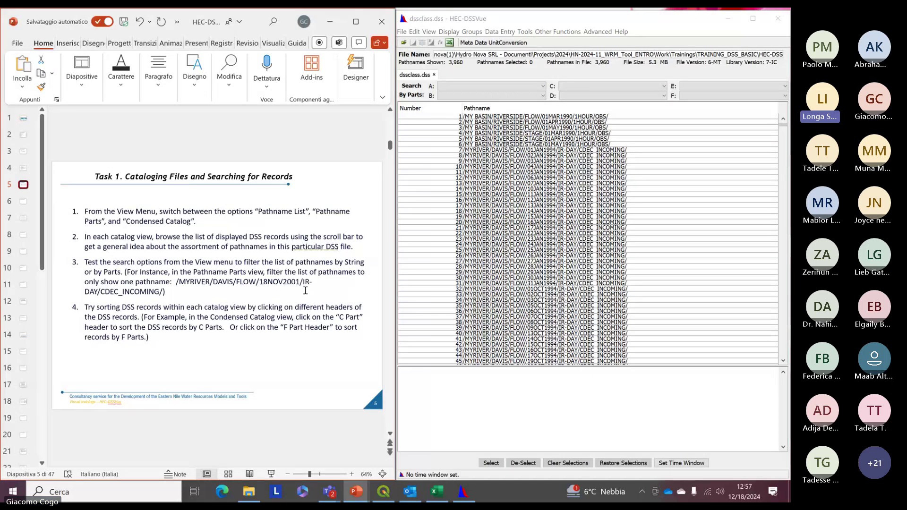
key(Page_Down)
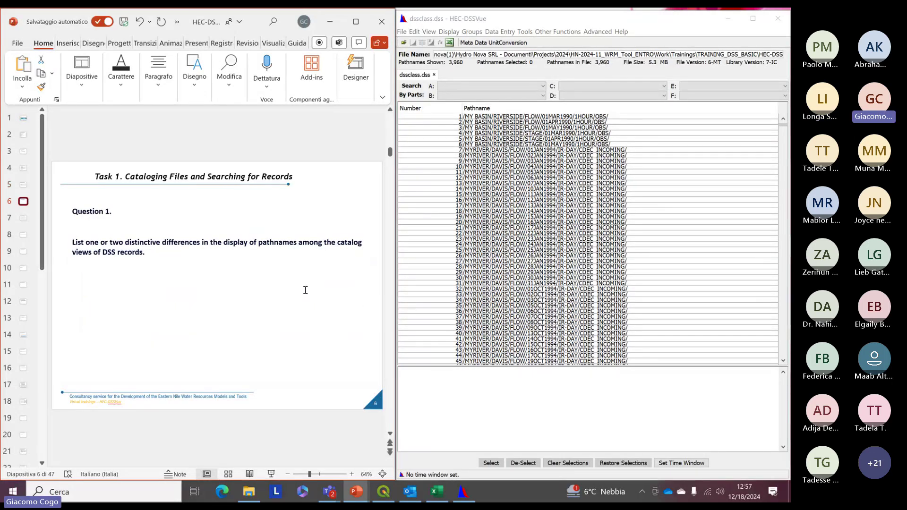
key(Page_Down)
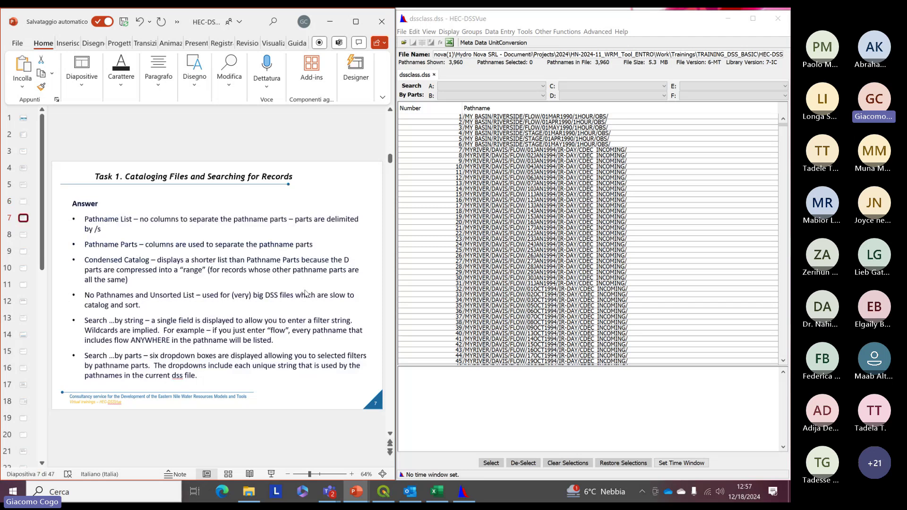
Step: Keep the catalog in the Pathname List view and select the MY BASIN RIVERSIDE FLOW record for 01MAR1990
click(456, 71)
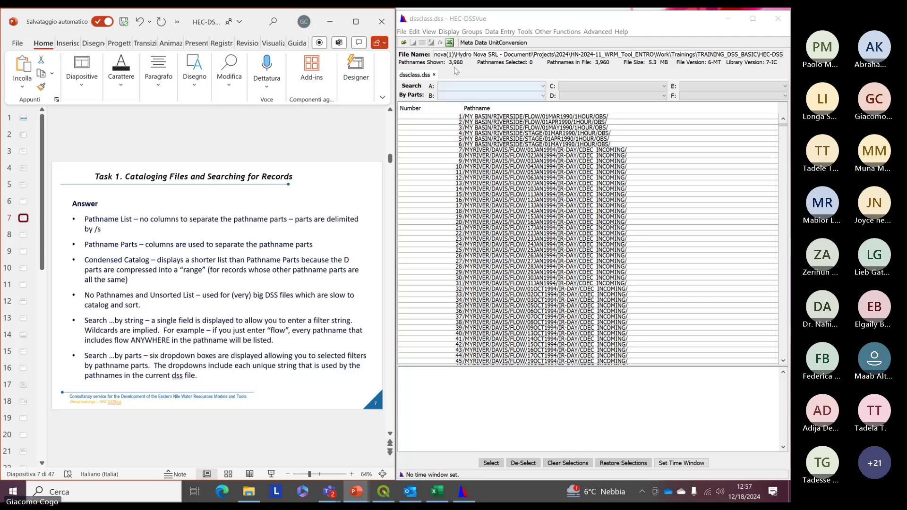
click(429, 31)
click(450, 42)
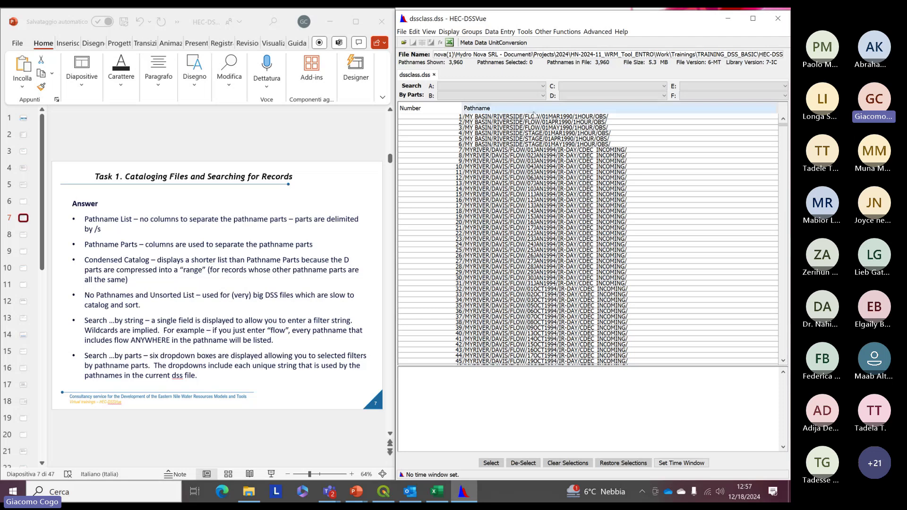
click(515, 117)
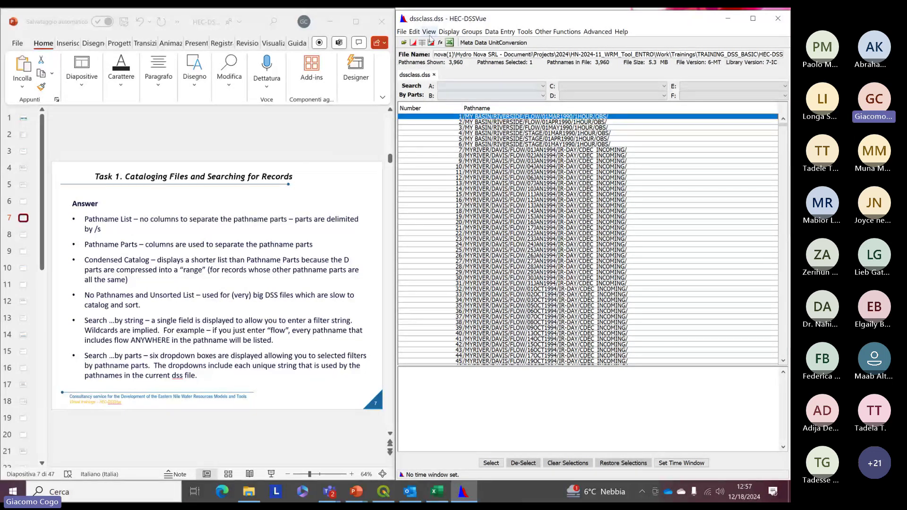
Step: Compare the catalog displays by switching to the Pathname Parts view, followed by the Condensed Catalog view
click(429, 32)
click(450, 52)
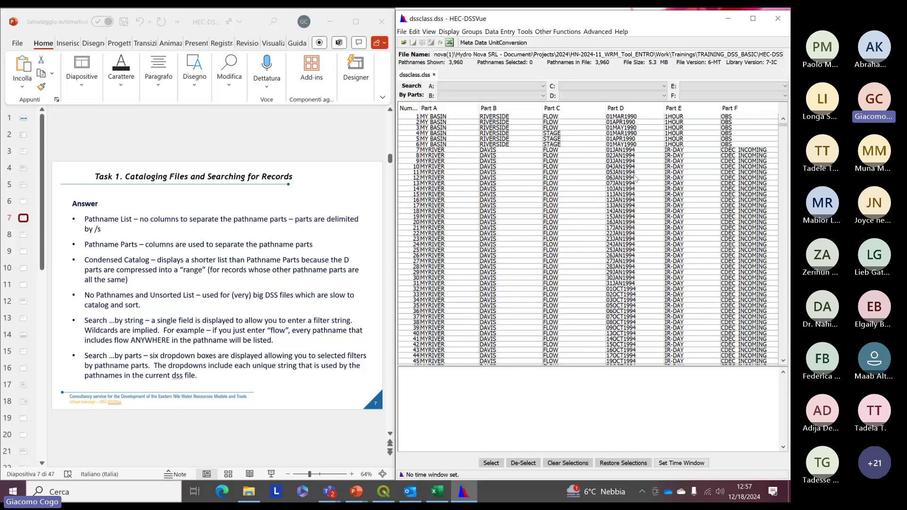
click(430, 32)
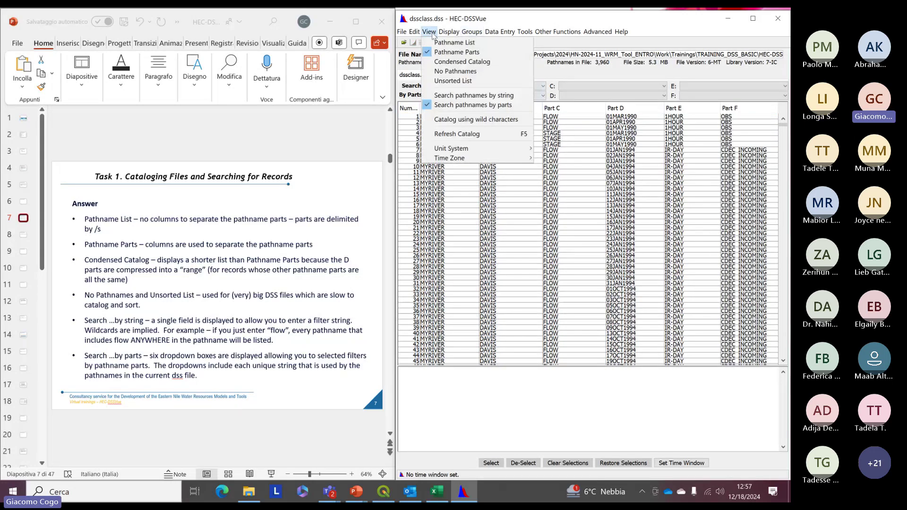
click(449, 63)
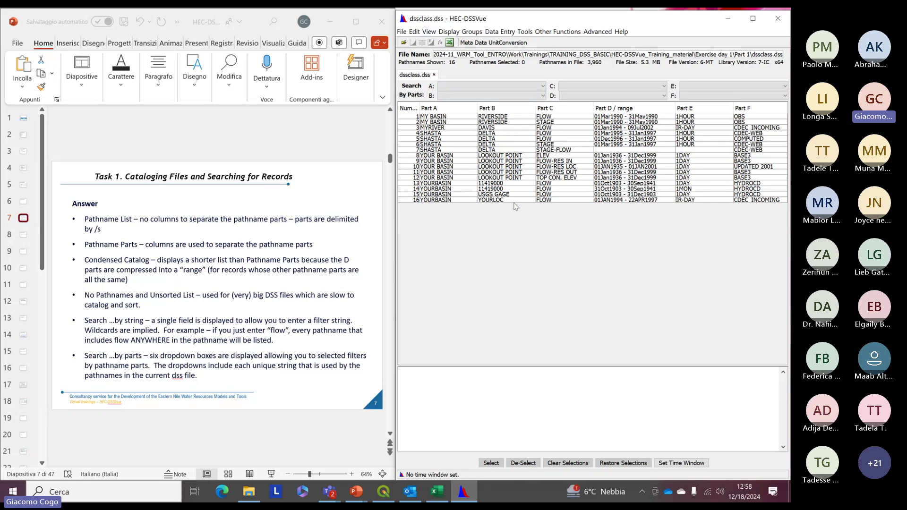
Step: Switch the catalog to Pathname Parts again and browse down the individual records and back to the first one
click(429, 31)
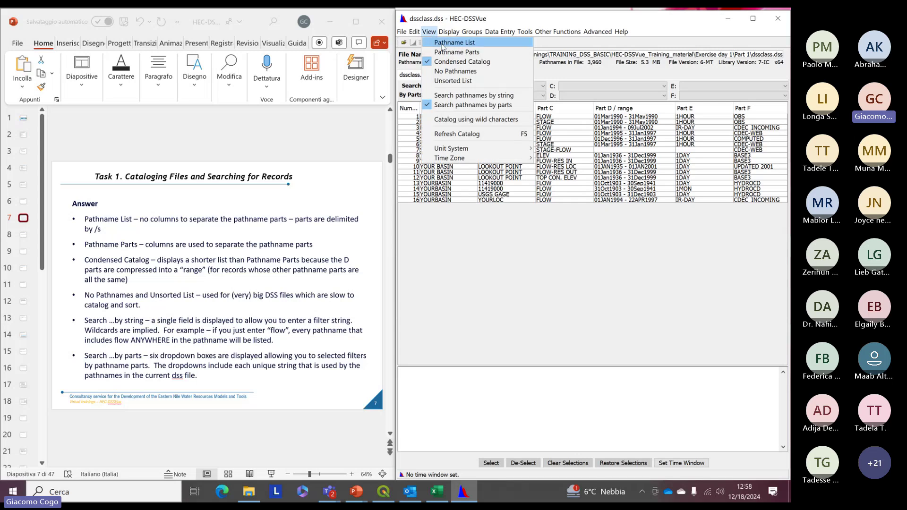
click(442, 42)
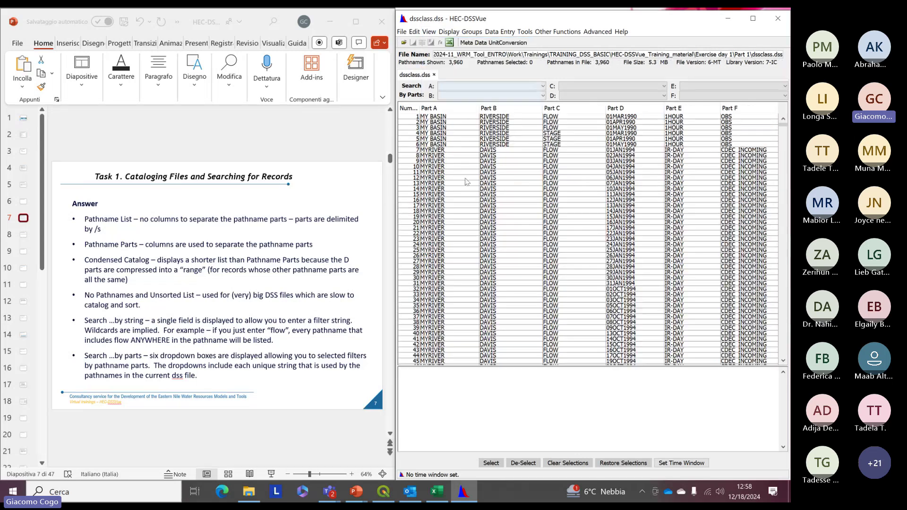
scroll(426, 184, down, 20)
scroll(427, 184, down, 17)
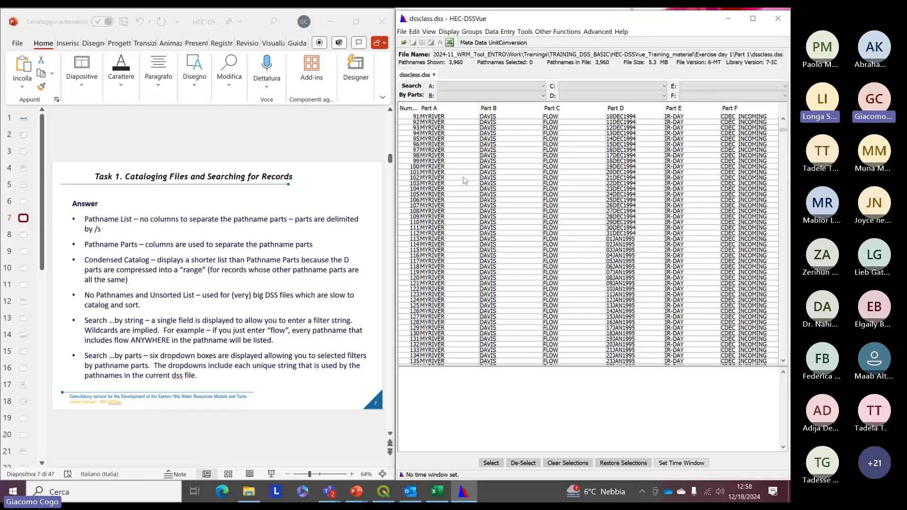
drag(783, 135, 781, 113)
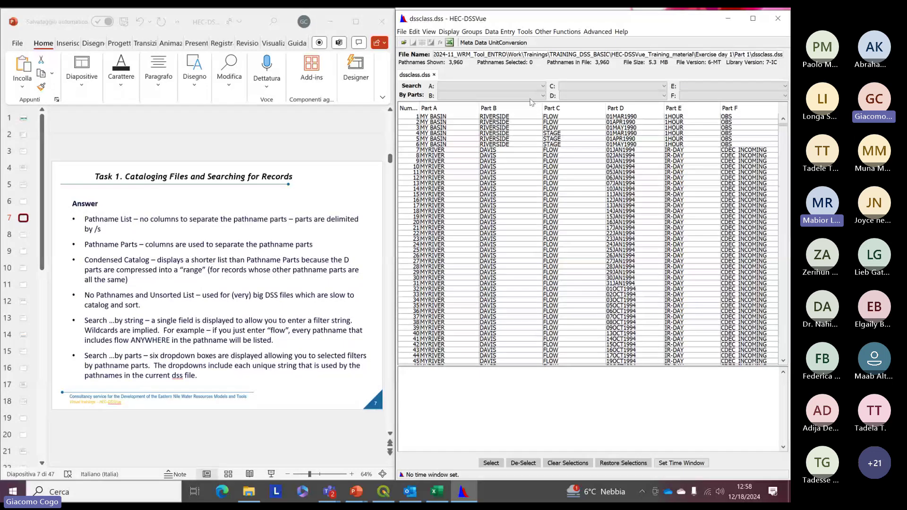
Step: Switch the catalog back to the Condensed Catalog view
click(431, 32)
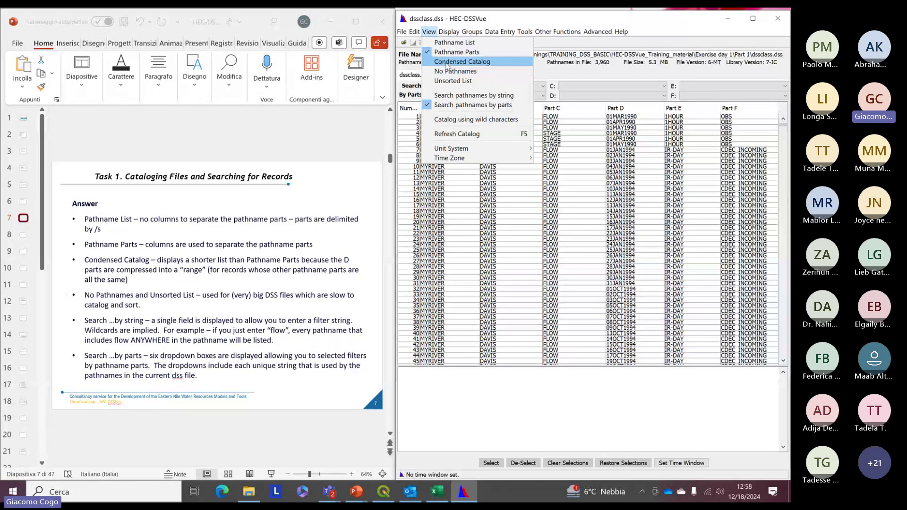
click(448, 62)
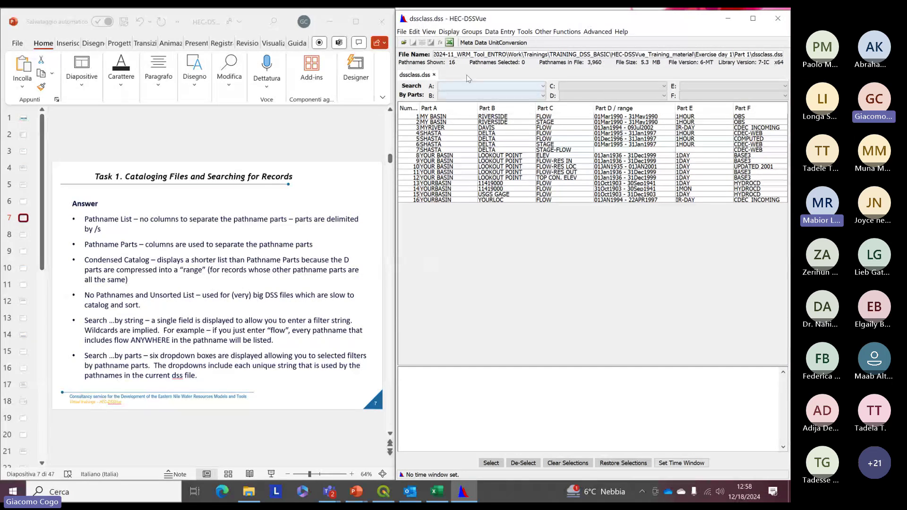
click(317, 389)
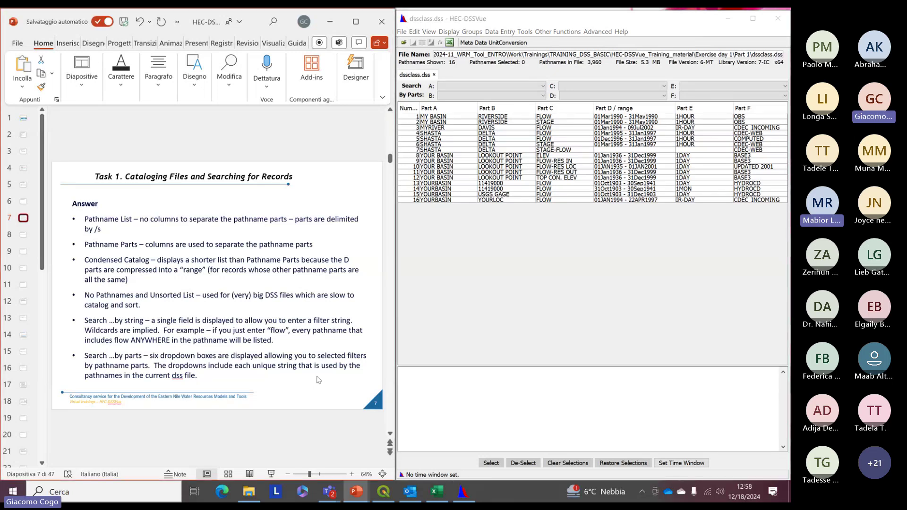
Step: Advance the exercise presentation from the Question 1 answer to Question 2 on slide 8
click(429, 32)
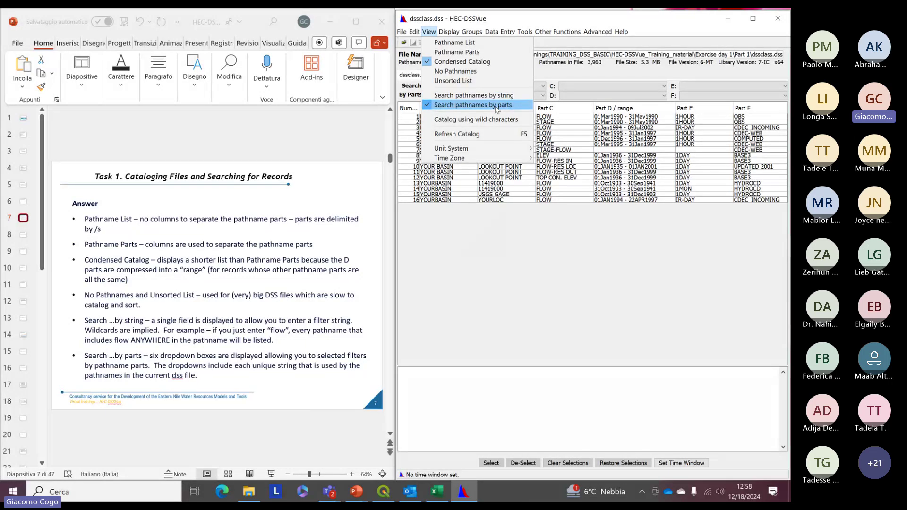
click(287, 390)
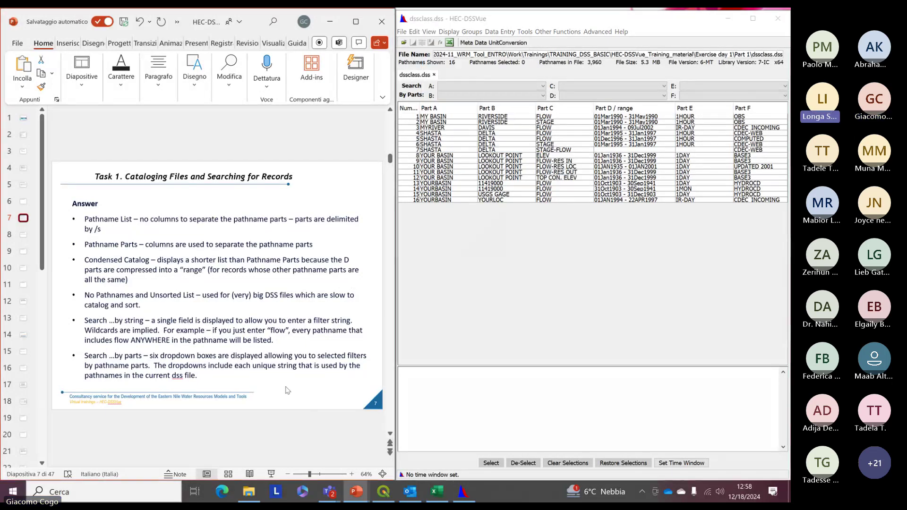
scroll(287, 390, down, 2)
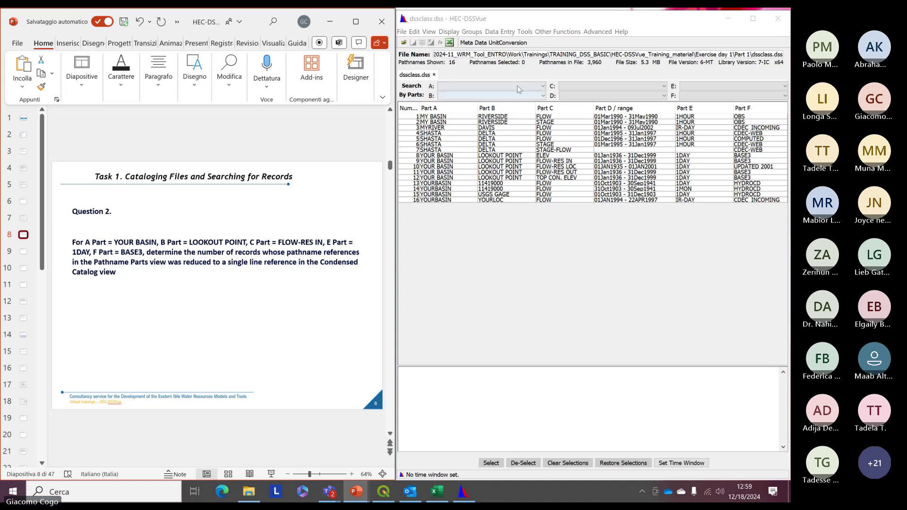
Step: Keep searching pathnames by parts and filter the condensed catalog to A part YOUR BASIN and B part LOOKOUT POINT
click(429, 32)
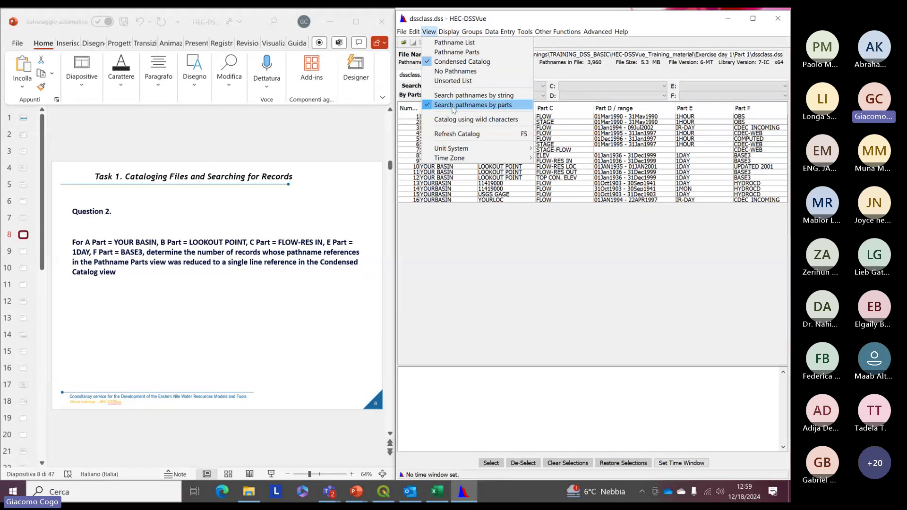
click(480, 105)
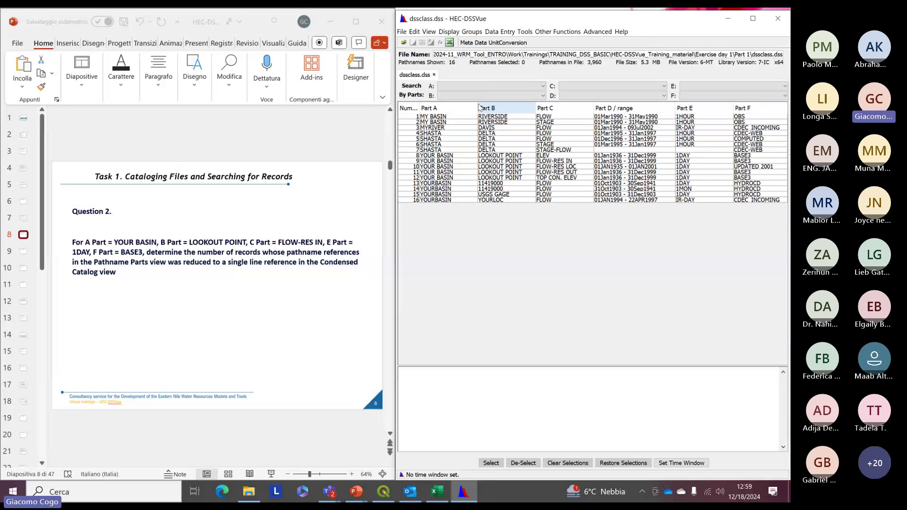
click(541, 86)
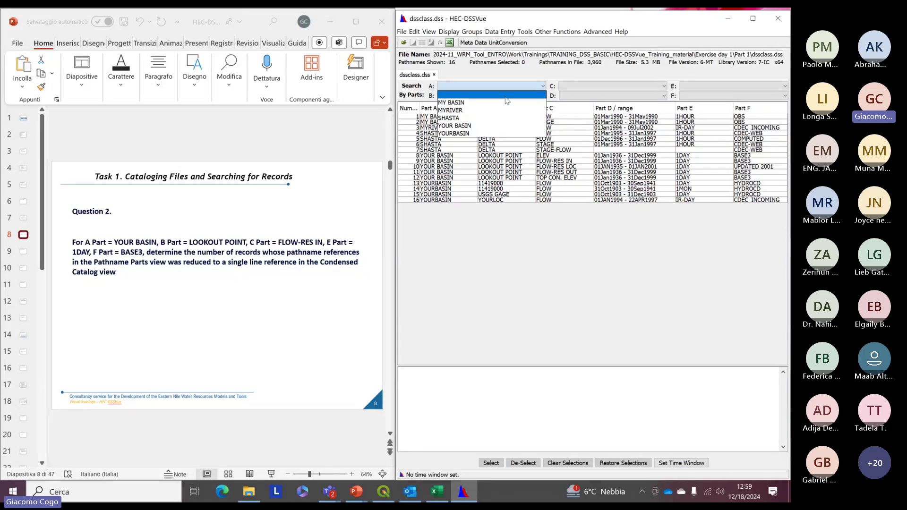
click(461, 127)
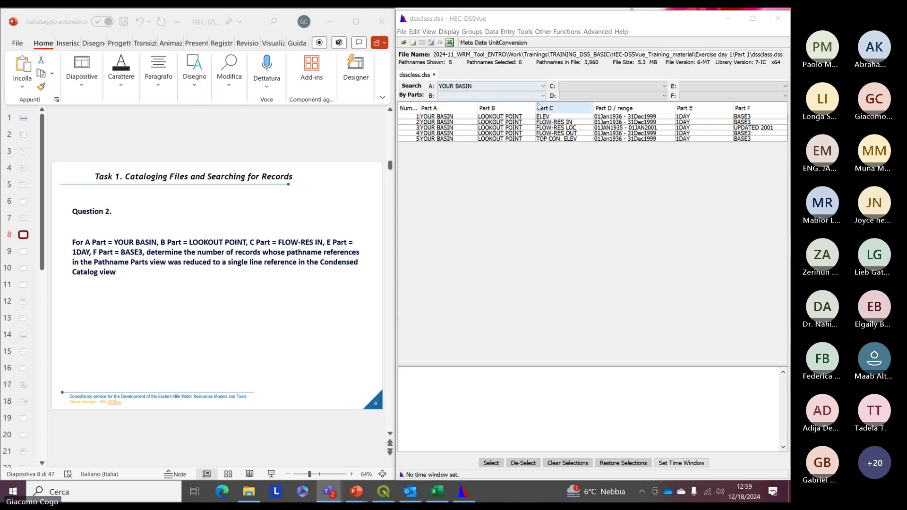
click(515, 97)
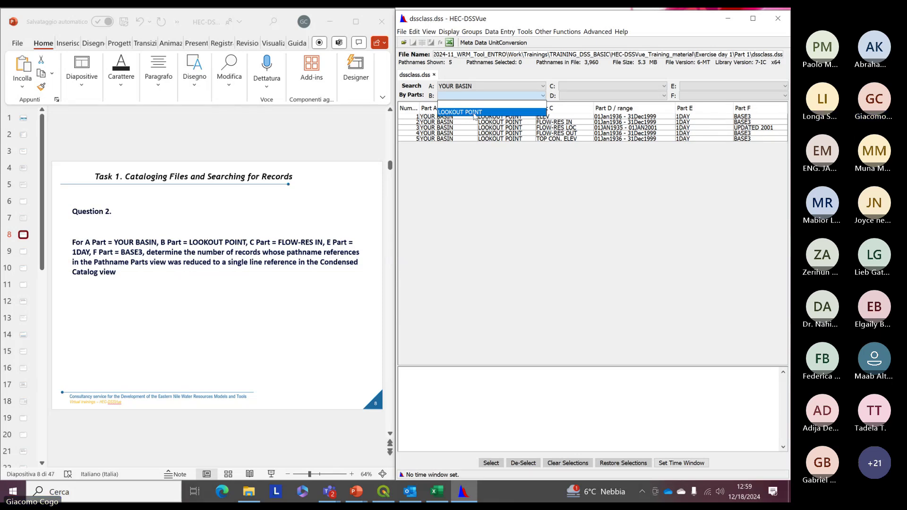
click(469, 114)
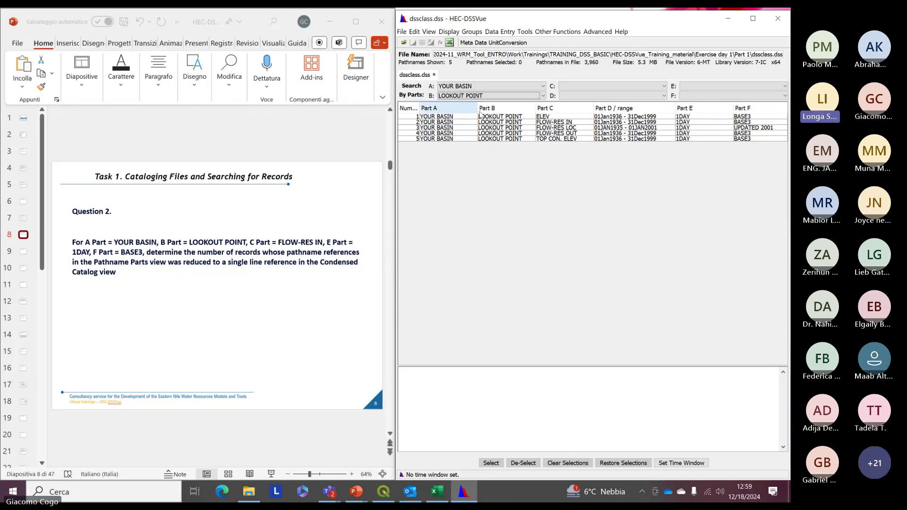
Step: Narrow the filter with C part FLOW-RES IN, E part 1DAY and F part BASE3
click(614, 87)
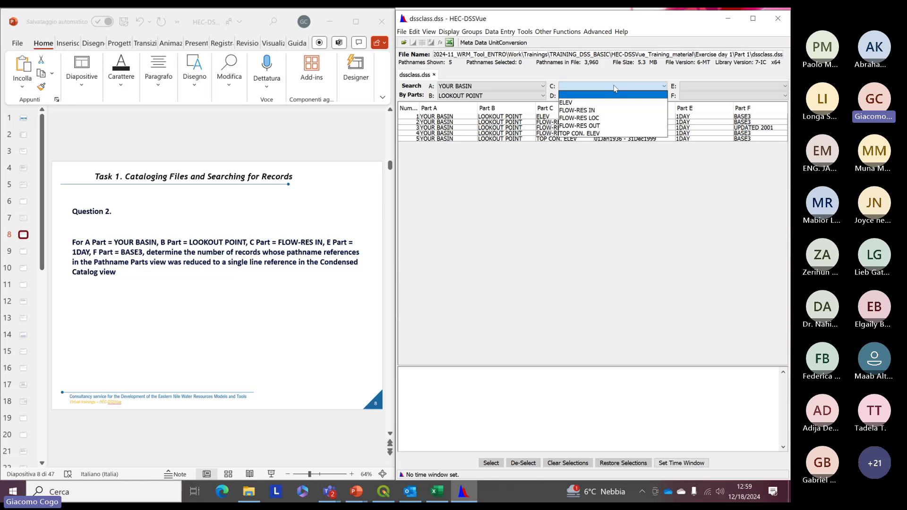
click(575, 112)
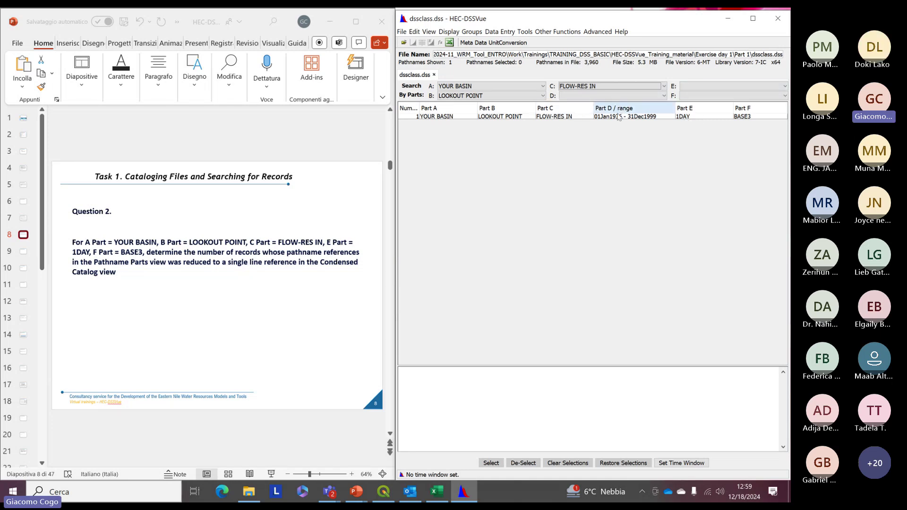
click(690, 87)
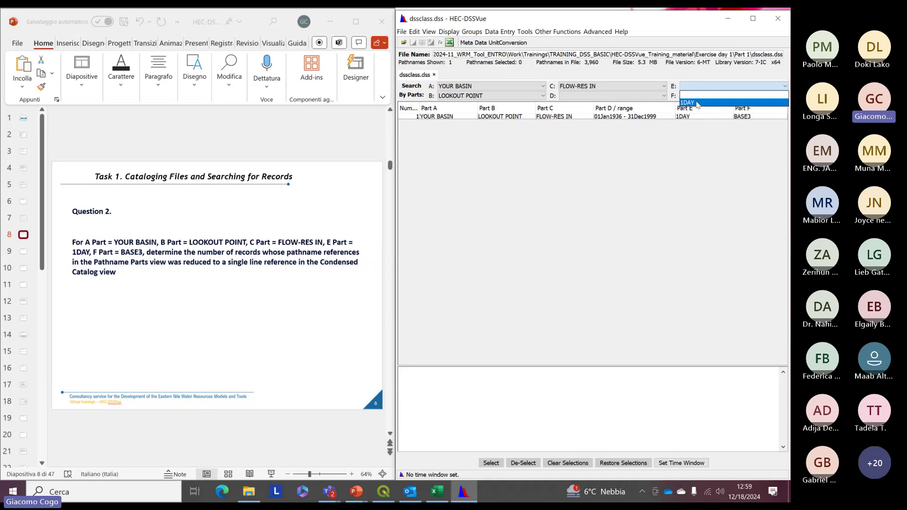
click(694, 102)
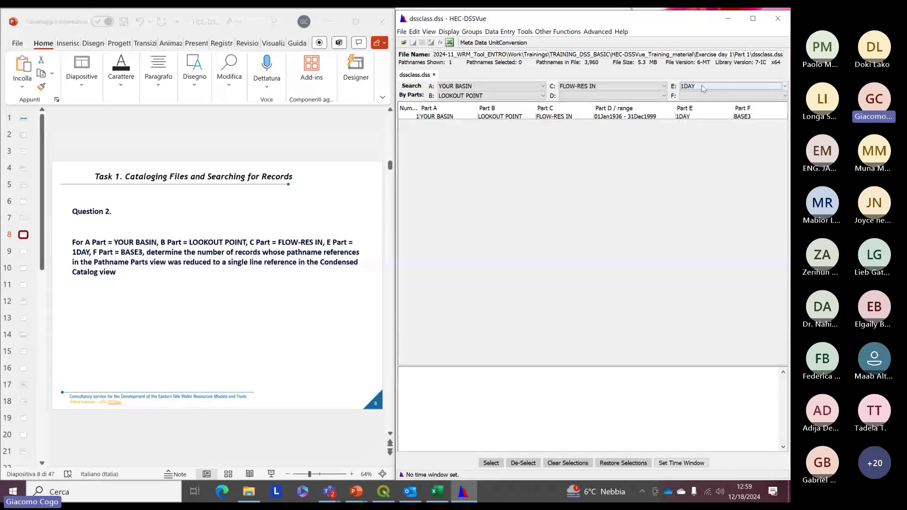
click(698, 96)
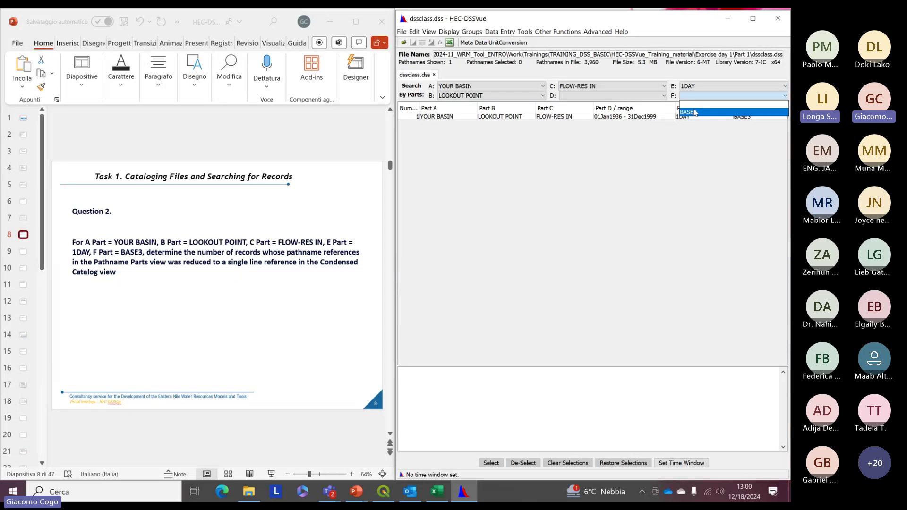
click(694, 112)
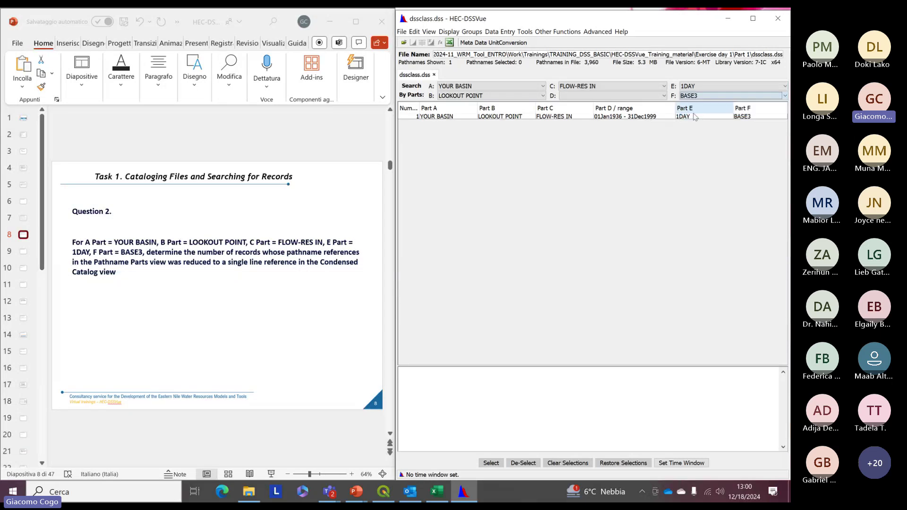
Step: Select the filtered LOOKOUT POINT FLOW-RES IN record and advance the presentation to the Question 2 answer on slide 9
double_click(510, 118)
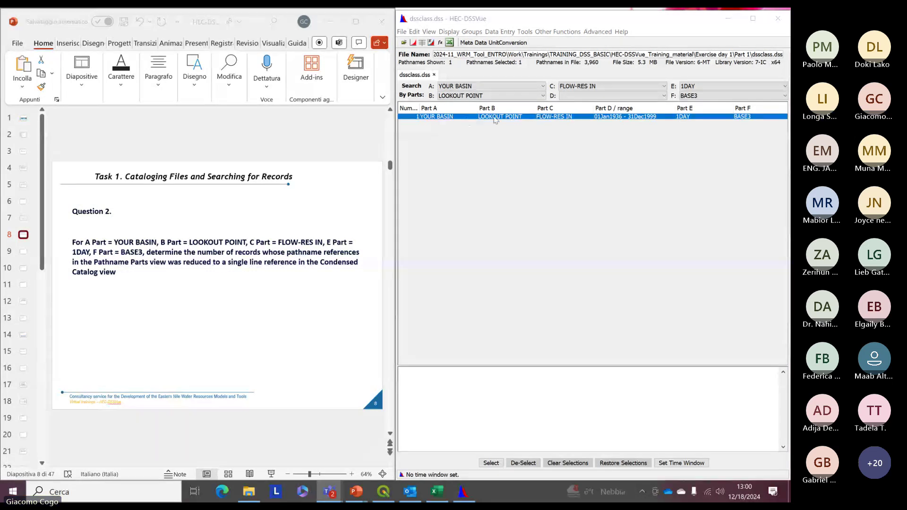
click(232, 294)
click(443, 201)
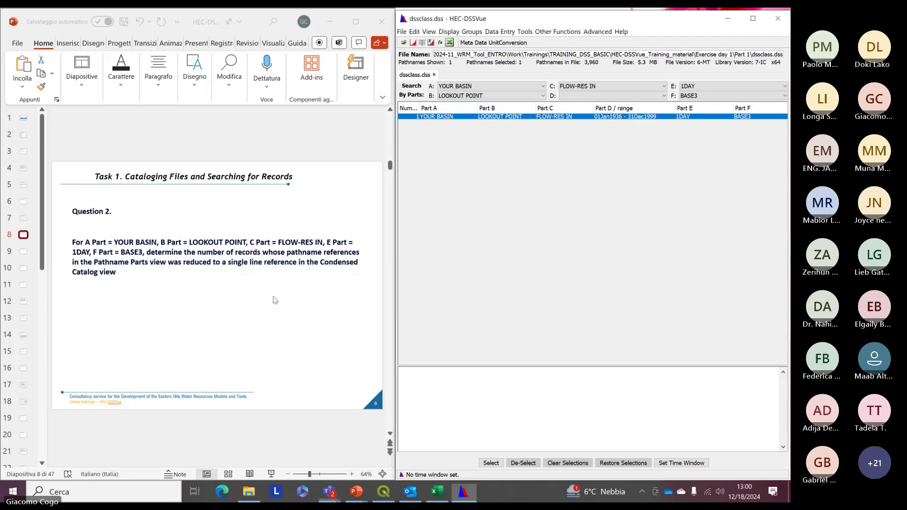
click(249, 353)
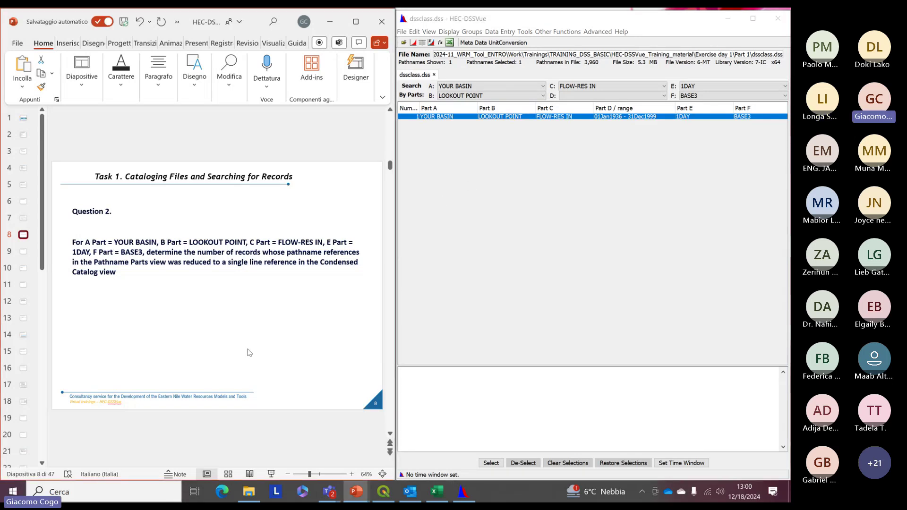
scroll(249, 352, down, 1)
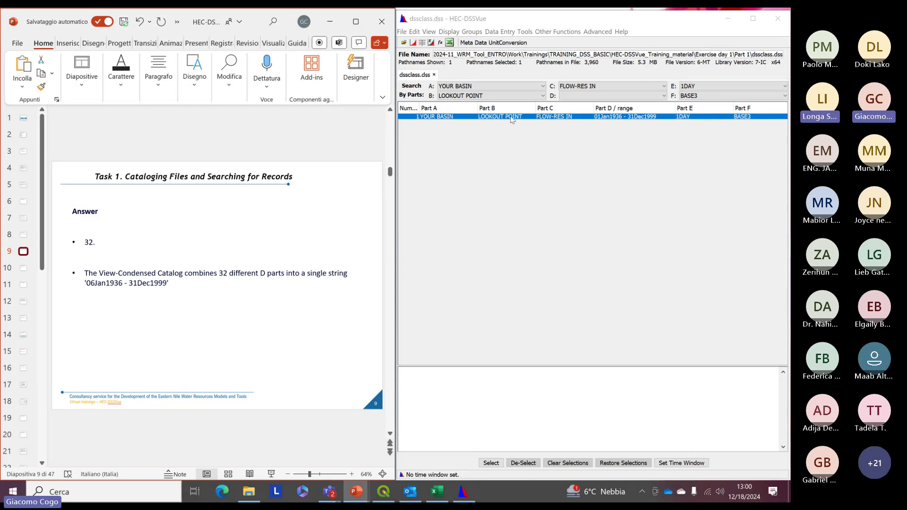
Step: Show the filtered data in the Pathname Parts view and inspect the individual 01JAN1936 and 01JAN1937 records
click(428, 32)
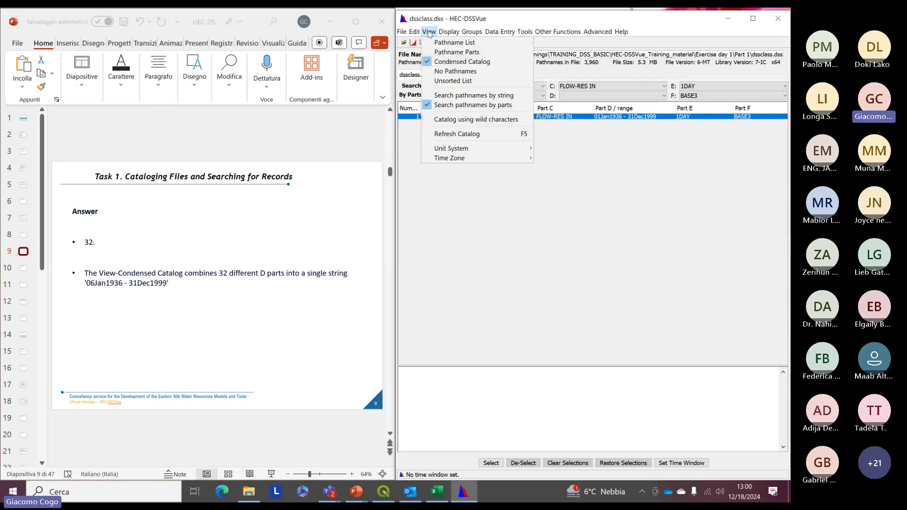
click(457, 53)
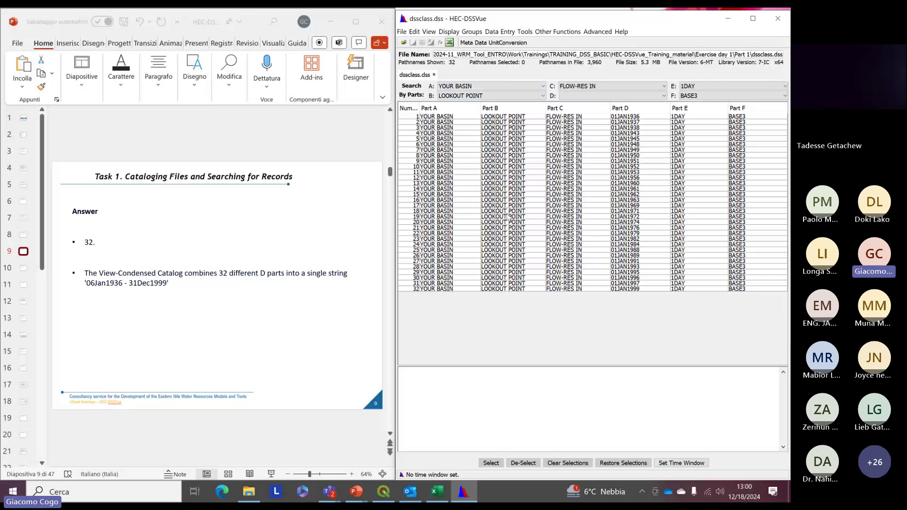
click(429, 32)
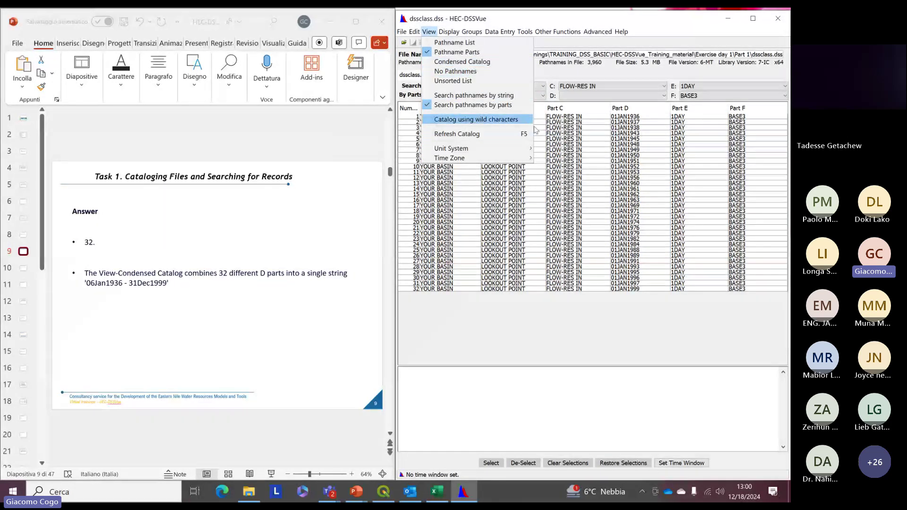
click(466, 52)
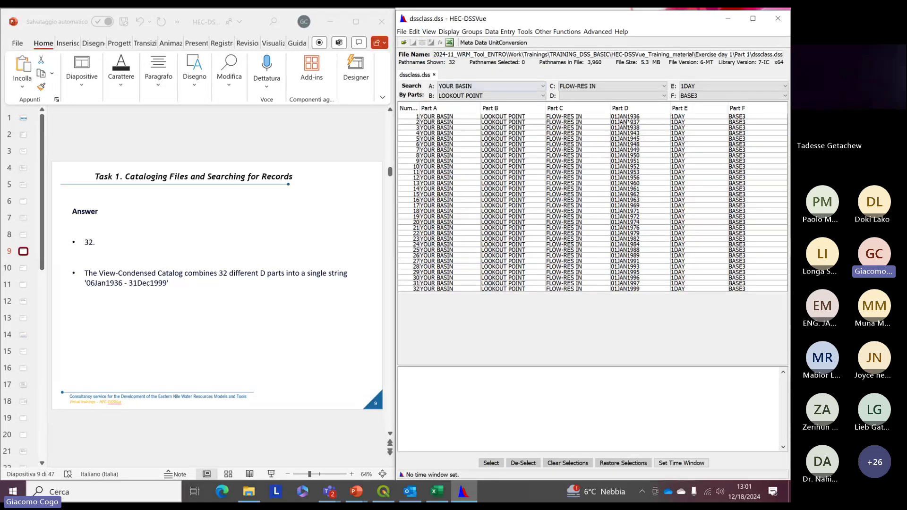
click(624, 116)
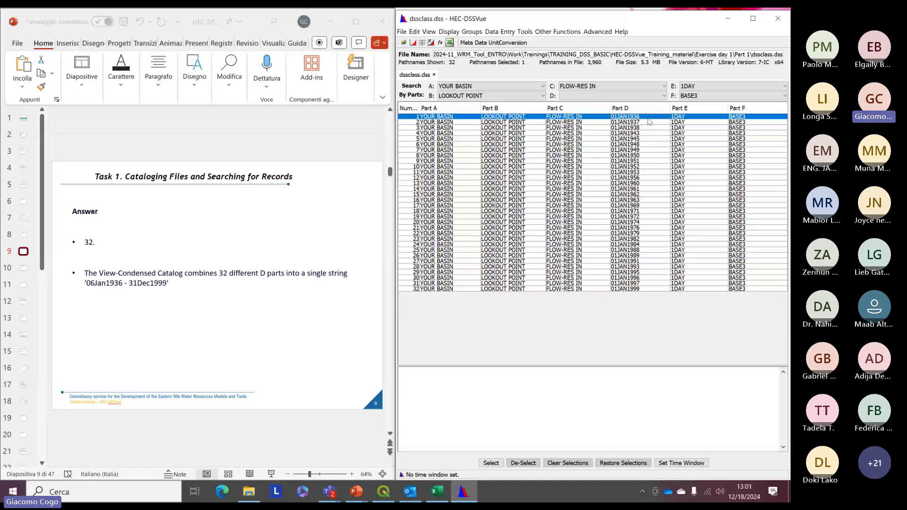
click(638, 123)
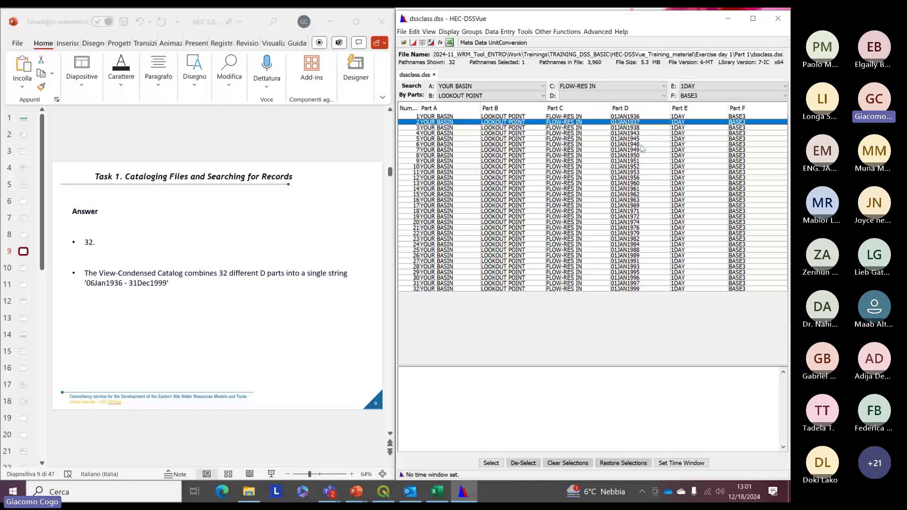
Step: Return to the Condensed Catalog view and filter the A part to YOUR BASIN again
click(429, 31)
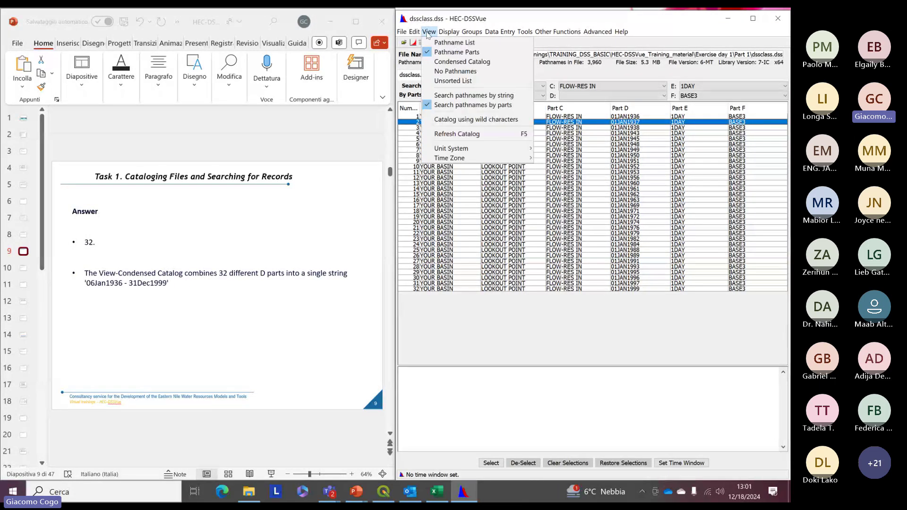
click(468, 62)
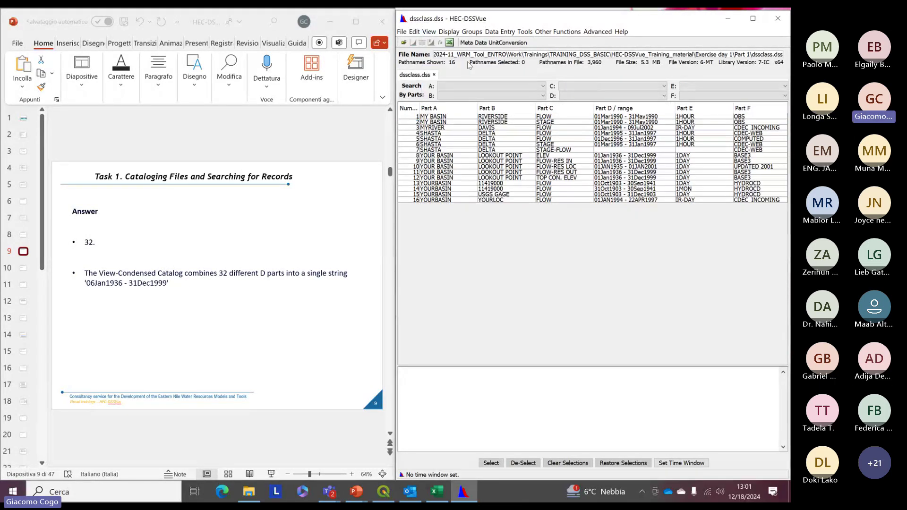
click(543, 87)
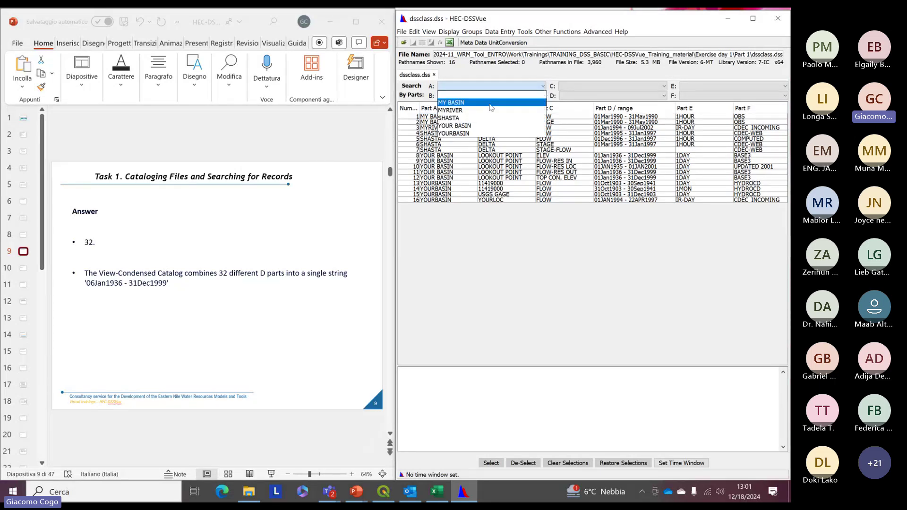
click(467, 126)
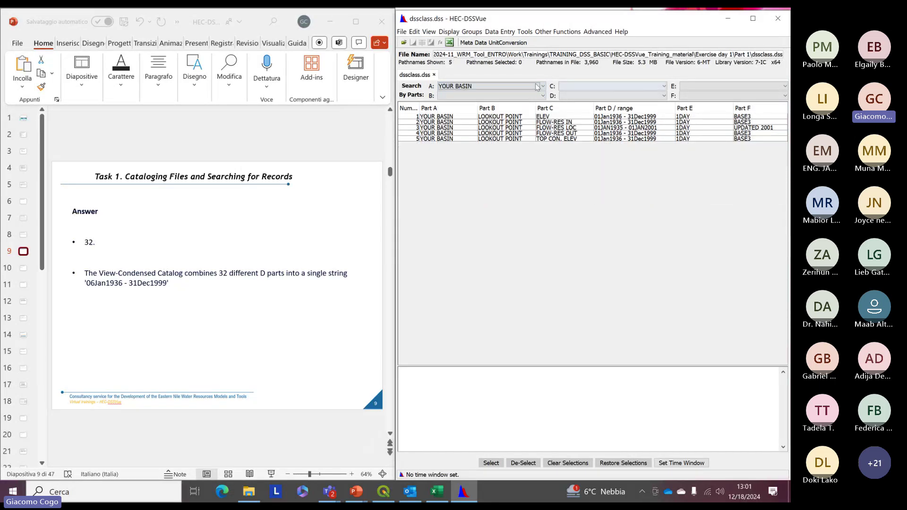
Step: Add C part FLOW-RES IN and B part LOOKOUT POINT to the catalog filter
click(607, 90)
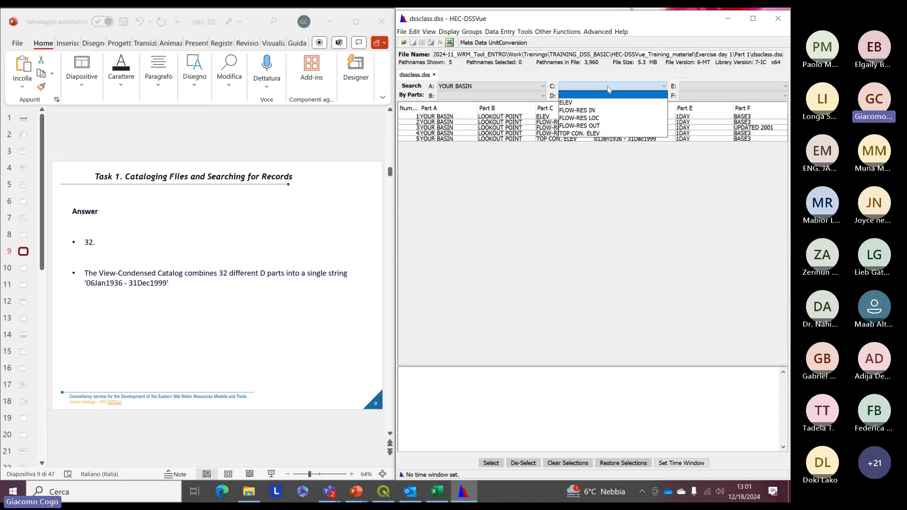
click(571, 94)
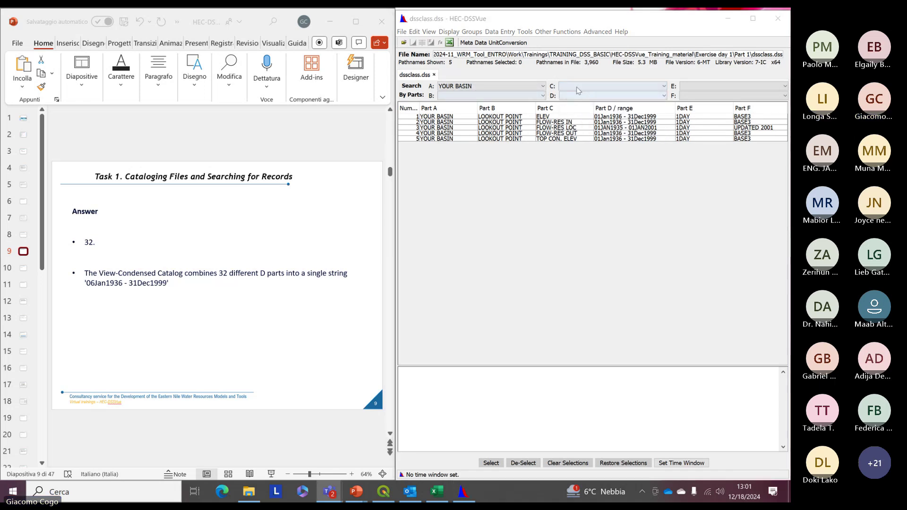
click(582, 87)
click(577, 110)
click(491, 96)
click(472, 104)
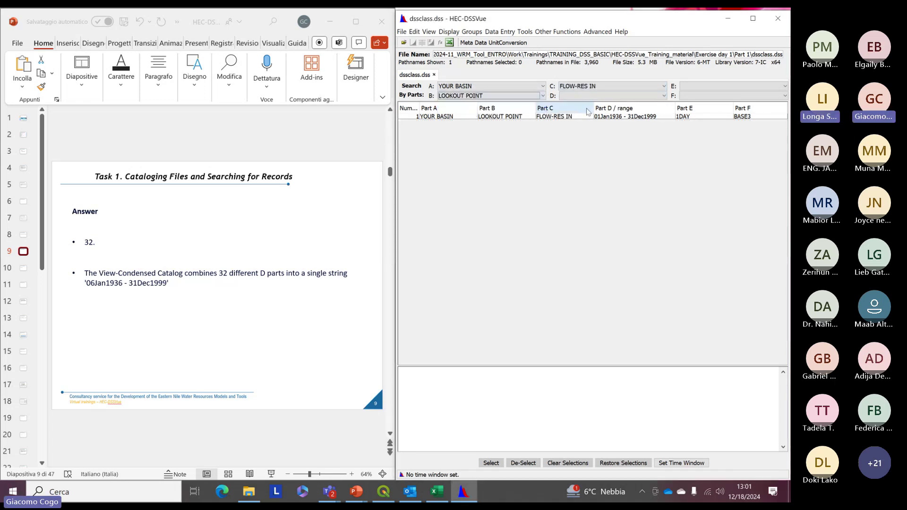
Step: Select the filtered LOOKOUT POINT FLOW-RES IN record and advance the presentation to Question 3 on slide 10
click(627, 118)
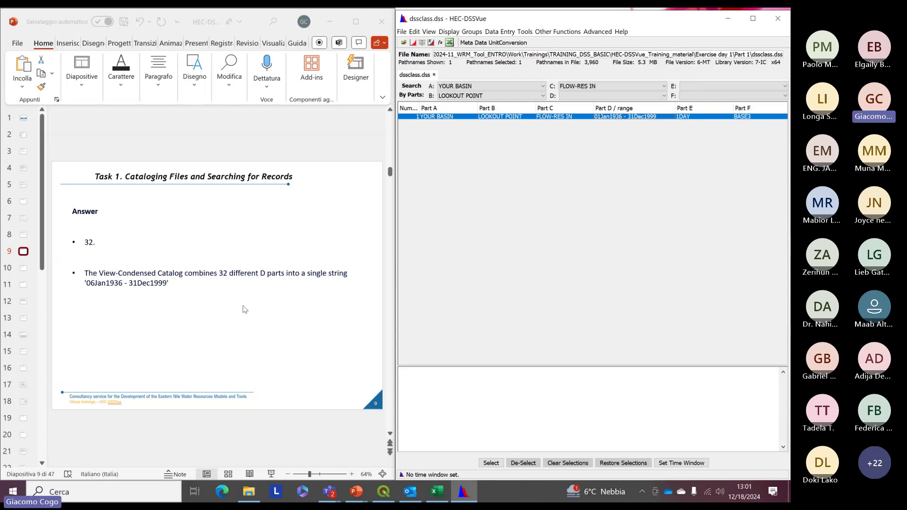
click(293, 300)
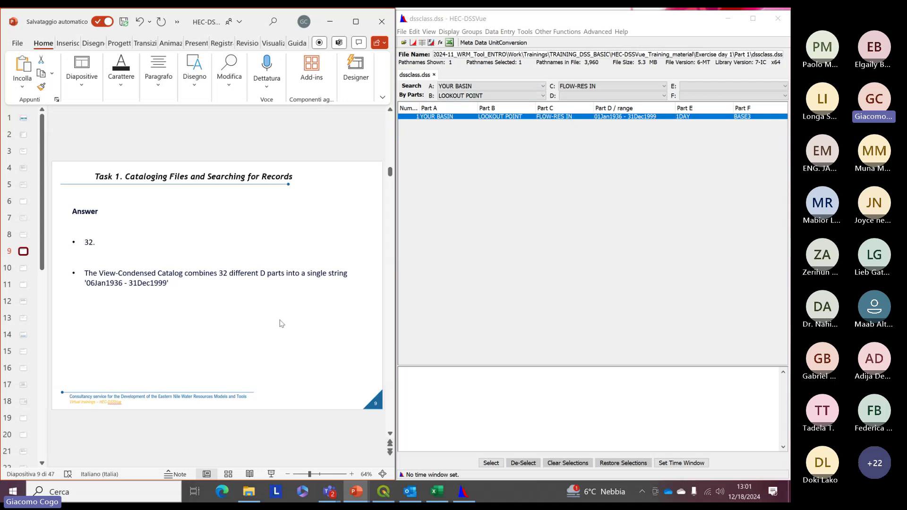
scroll(281, 323, down, 1)
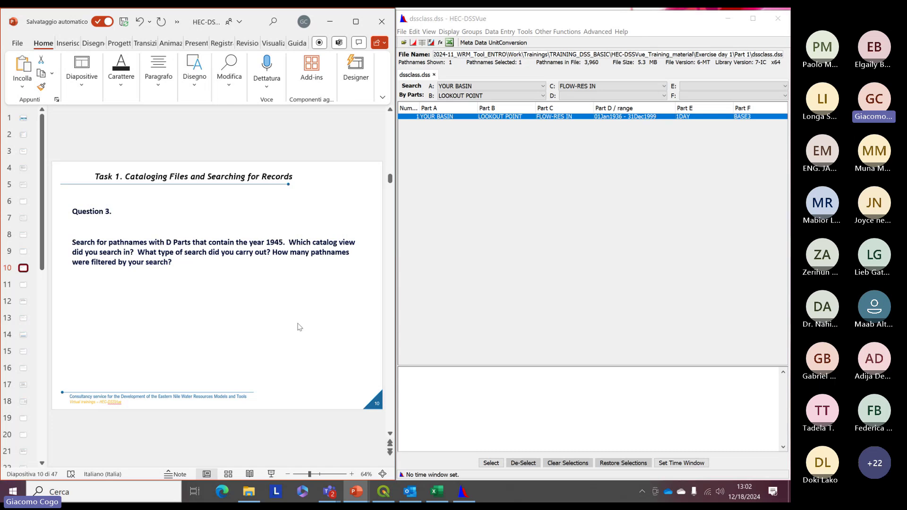
Step: Clear the C, B and A part filters so the whole condensed catalog is listed
click(537, 228)
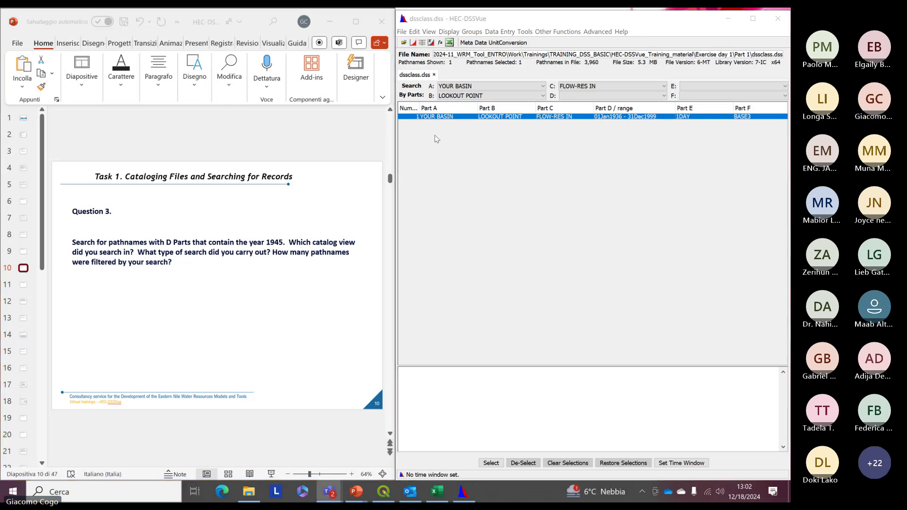
click(597, 86)
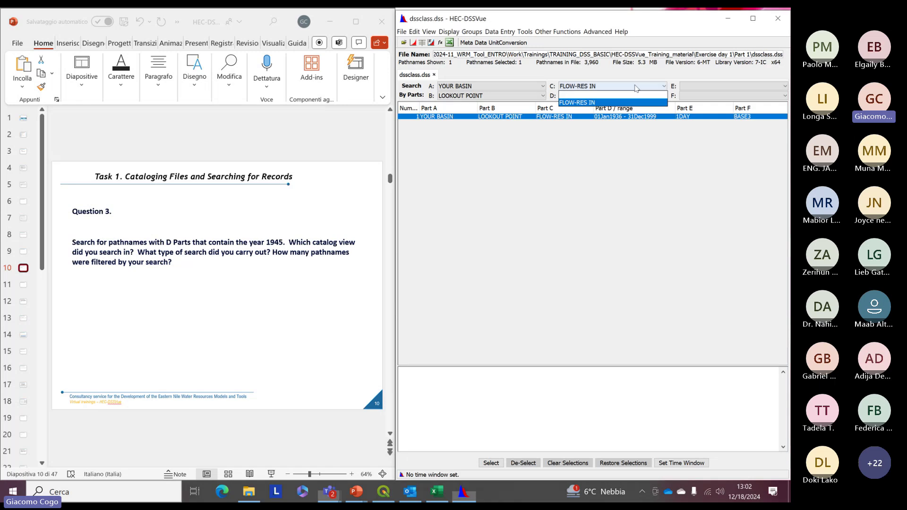
click(597, 92)
click(496, 96)
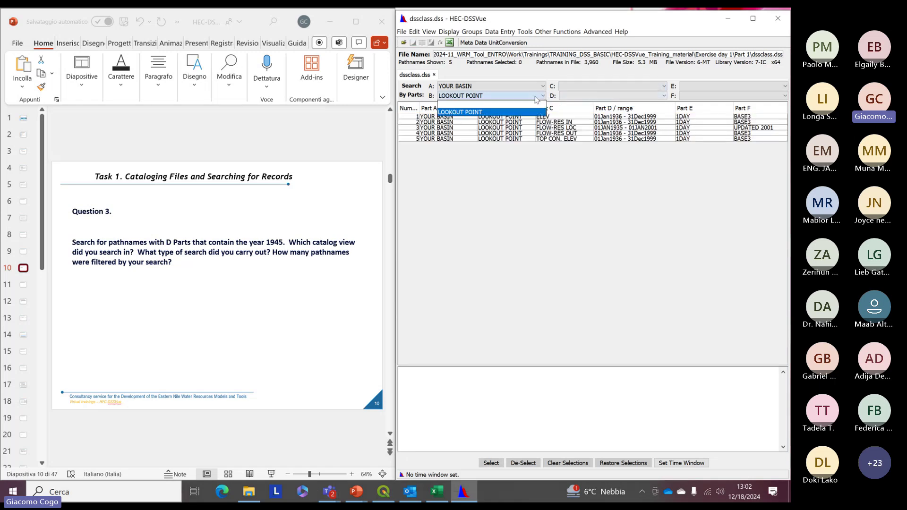
click(490, 106)
click(493, 86)
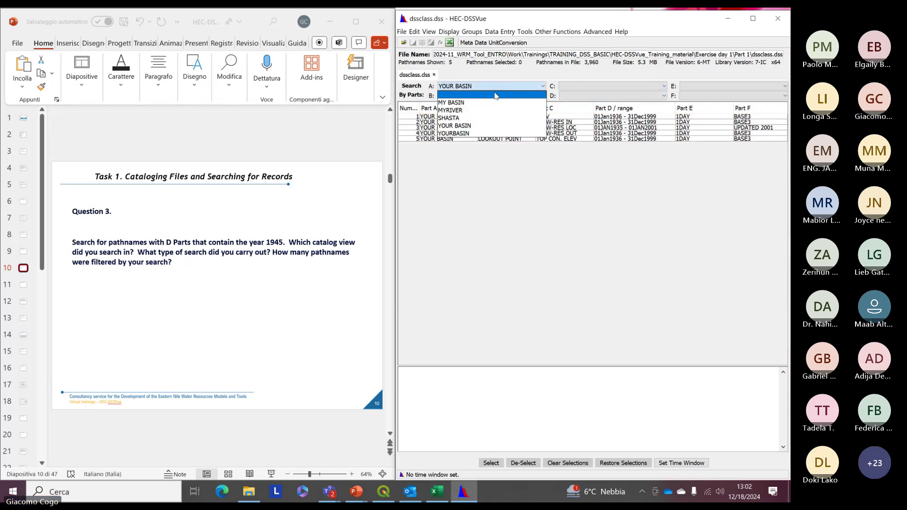
click(494, 95)
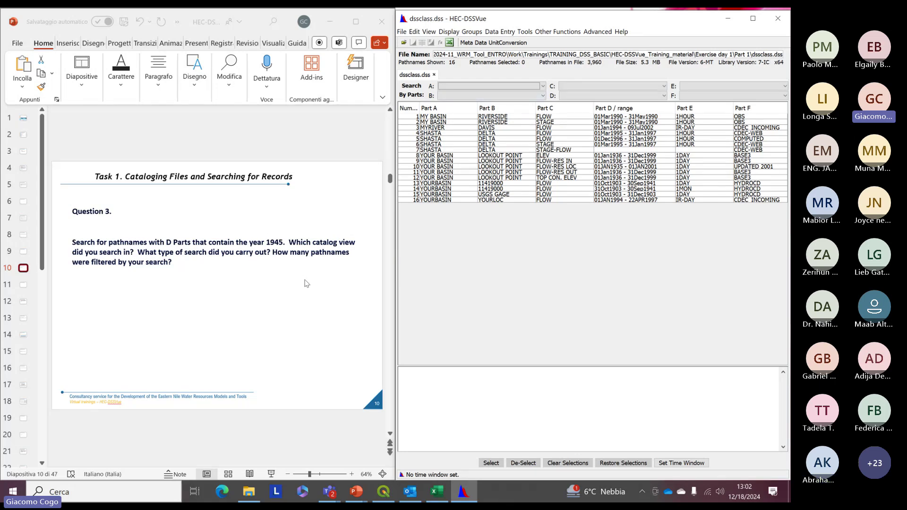
Step: Advance the presentation to the Question 3 answer on slide 11 and switch the catalog search to searching pathnames by string
click(285, 308)
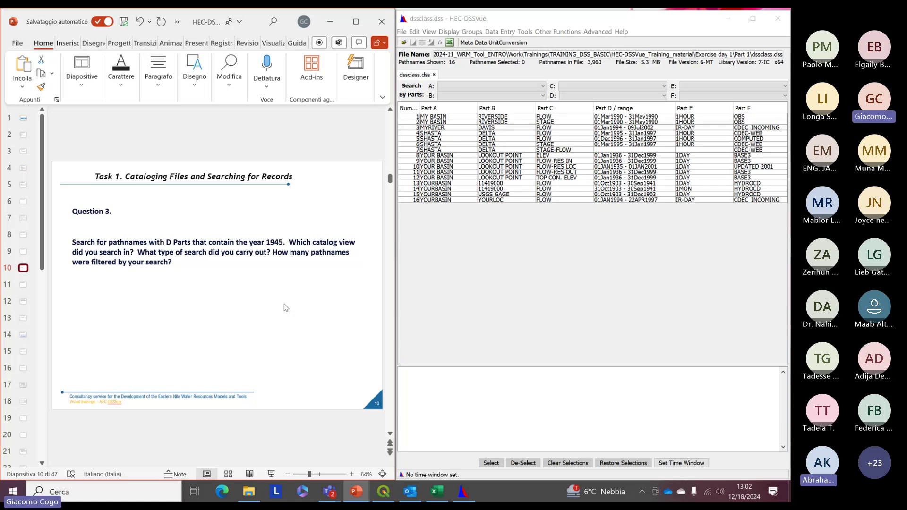
scroll(285, 308, down, 1)
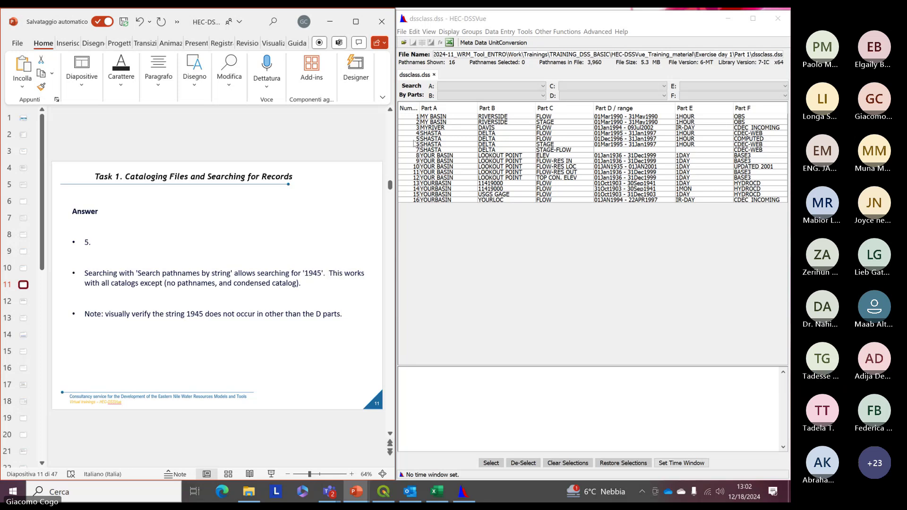
click(429, 31)
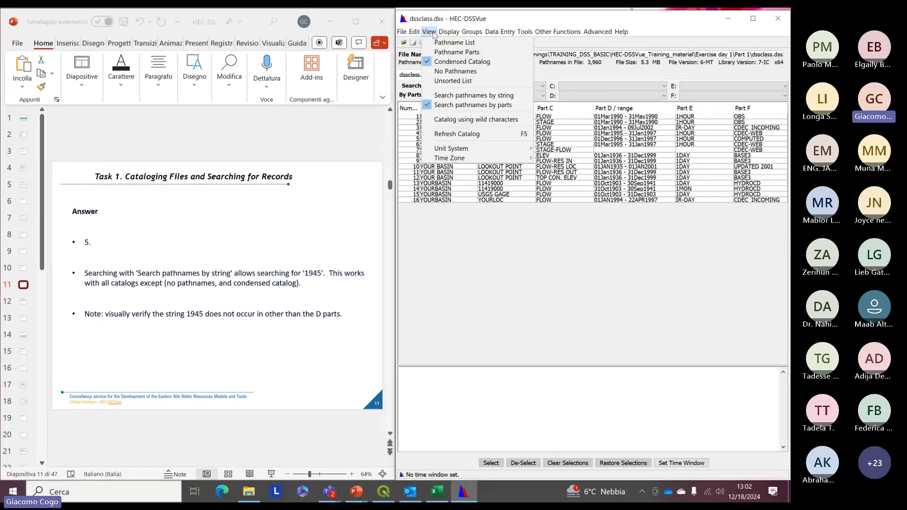
click(474, 95)
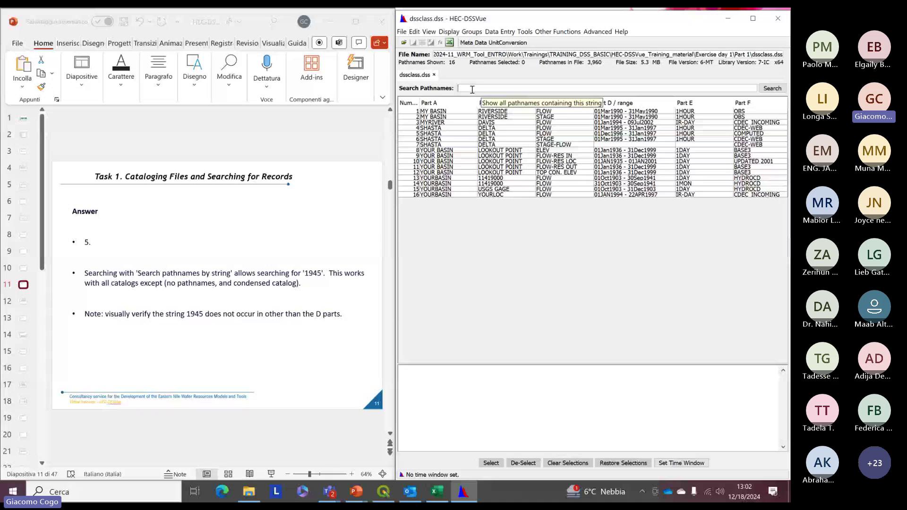
click(338, 279)
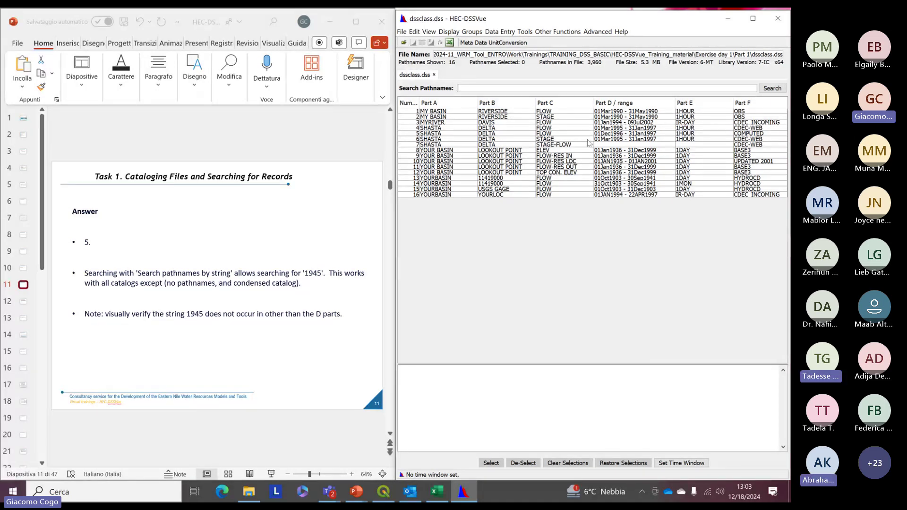
Step: Show the catalog in the Pathname Parts view and inspect the individual D parts of the MYRIVER DAVIS records
click(428, 31)
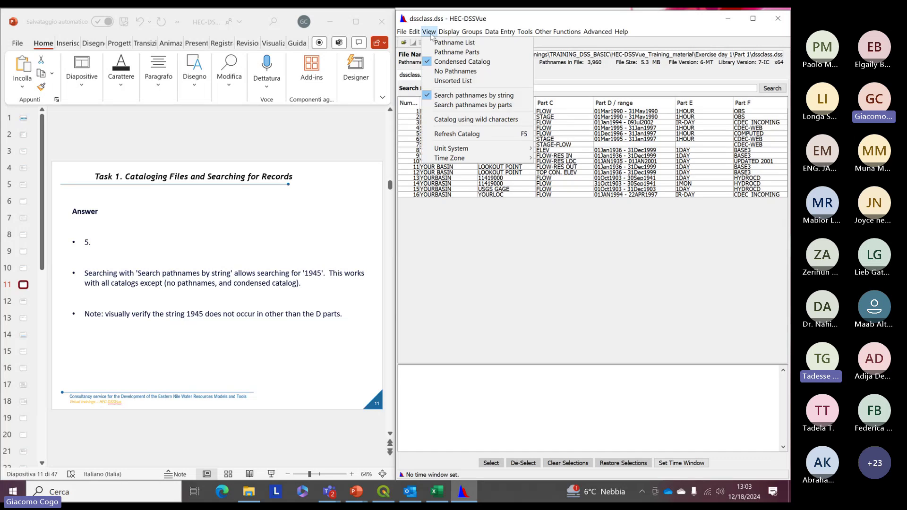
click(463, 53)
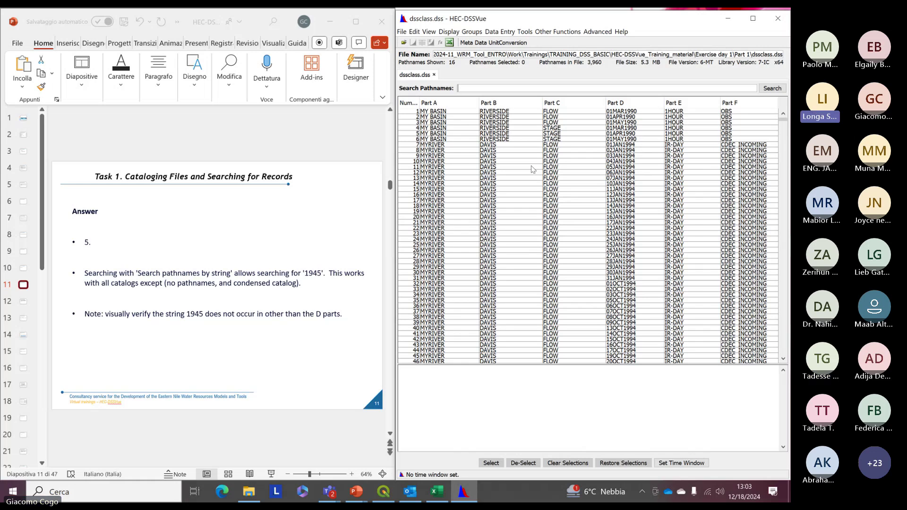
scroll(628, 217, down, 5)
scroll(629, 217, down, 11)
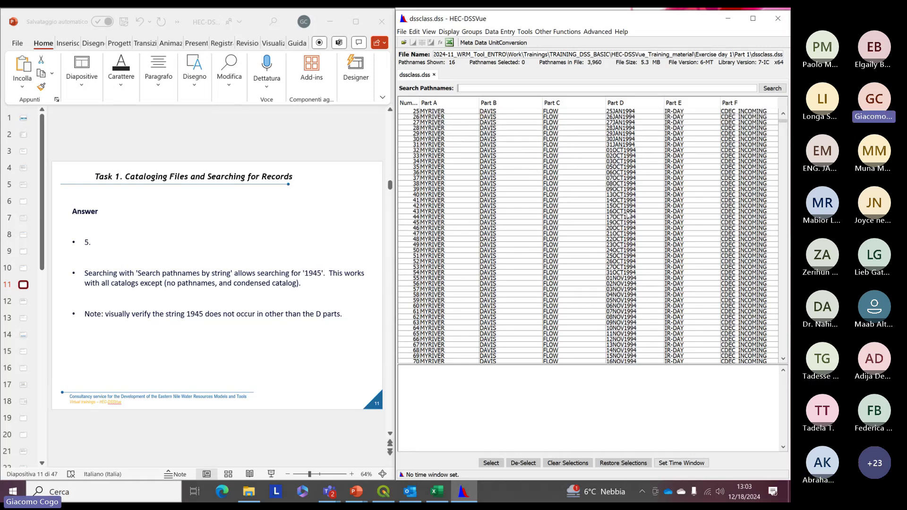
click(624, 157)
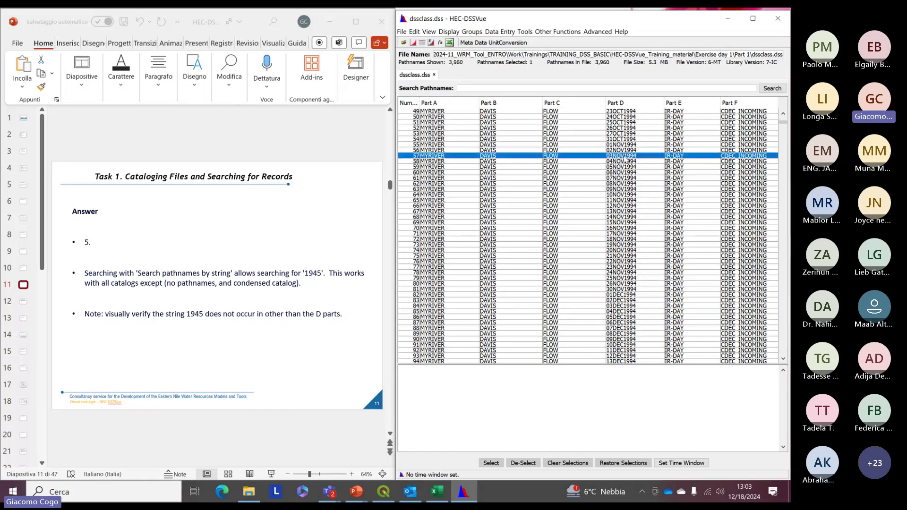
click(622, 269)
scroll(566, 141, up, 5)
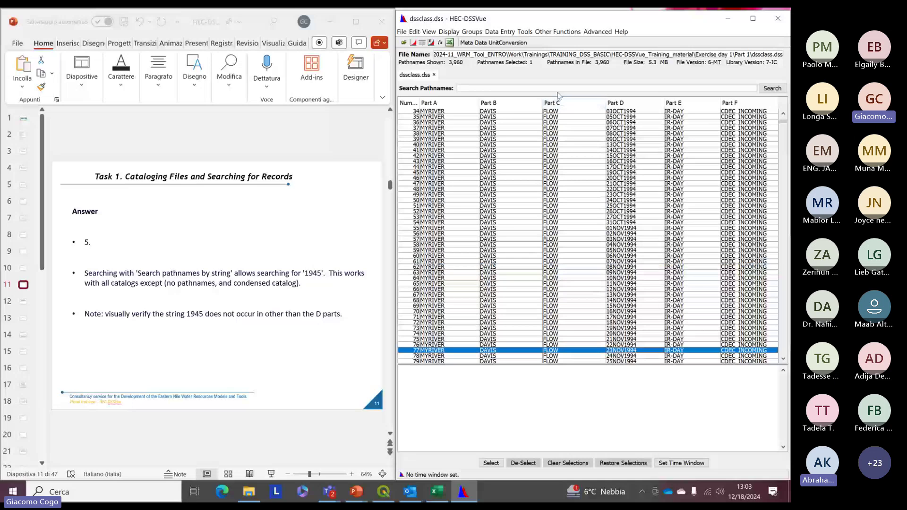
Step: Search the pathnames for the string 1945 and highlight all matching records to check their D parts
click(478, 90)
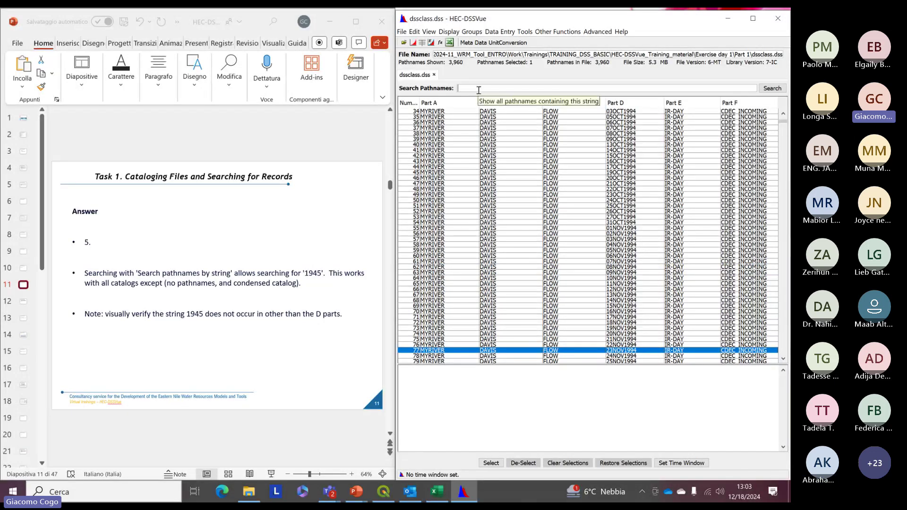
text(1945)
key(Return)
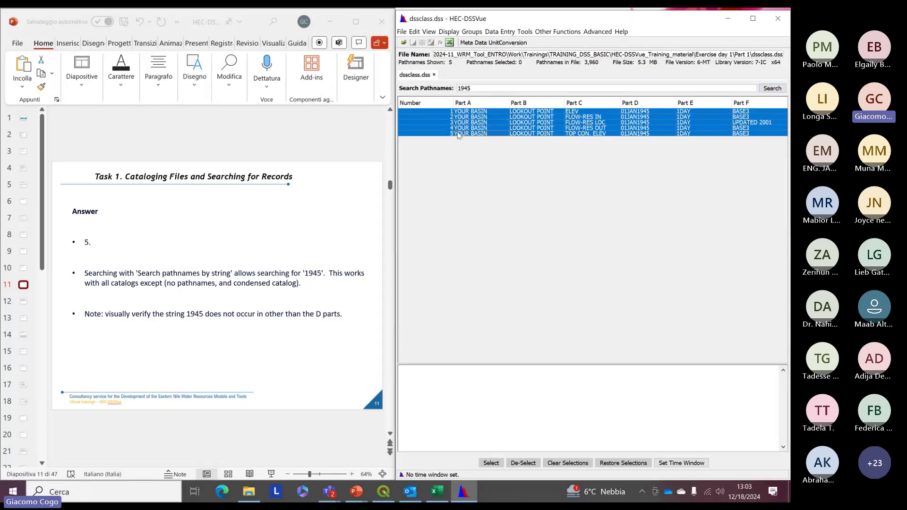
drag(456, 111, 459, 135)
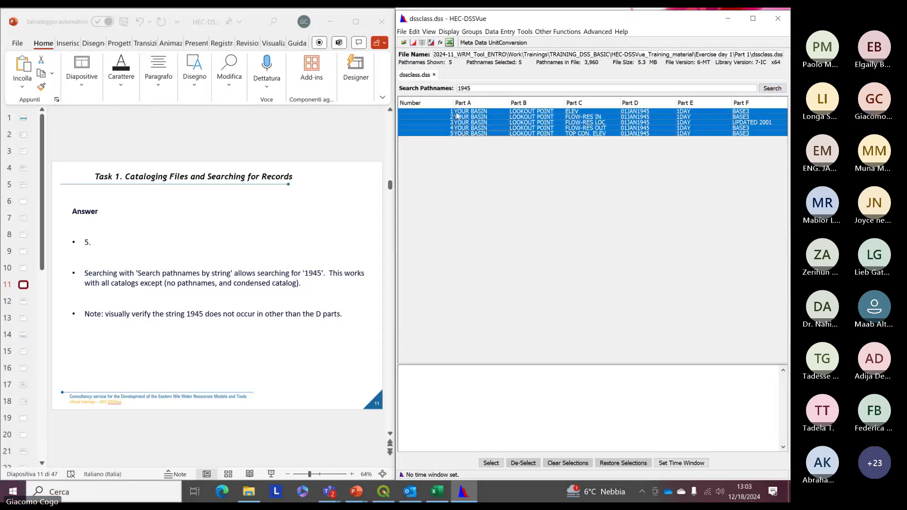
click(643, 128)
drag(643, 111, 644, 134)
Step: Advance the presentation to the Task 2 introduction on plotting and tabulating data on slide 12
click(219, 340)
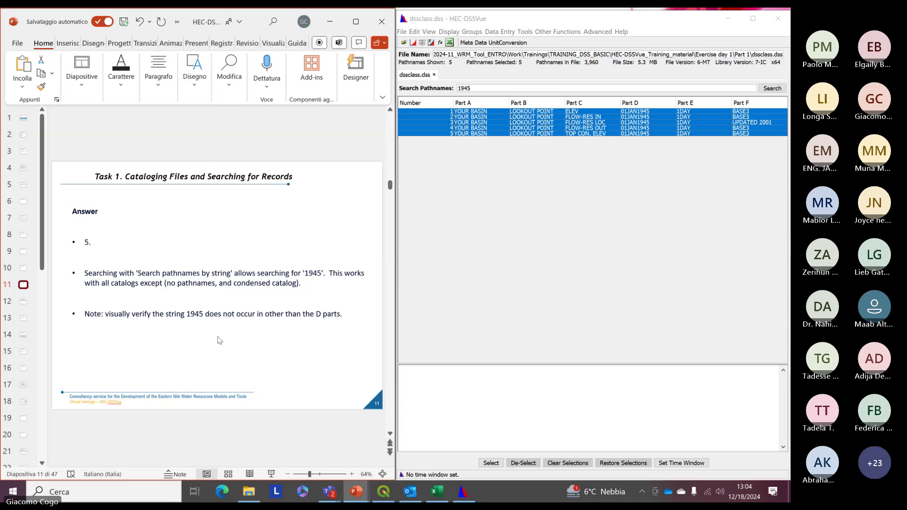
scroll(221, 341, down, 1)
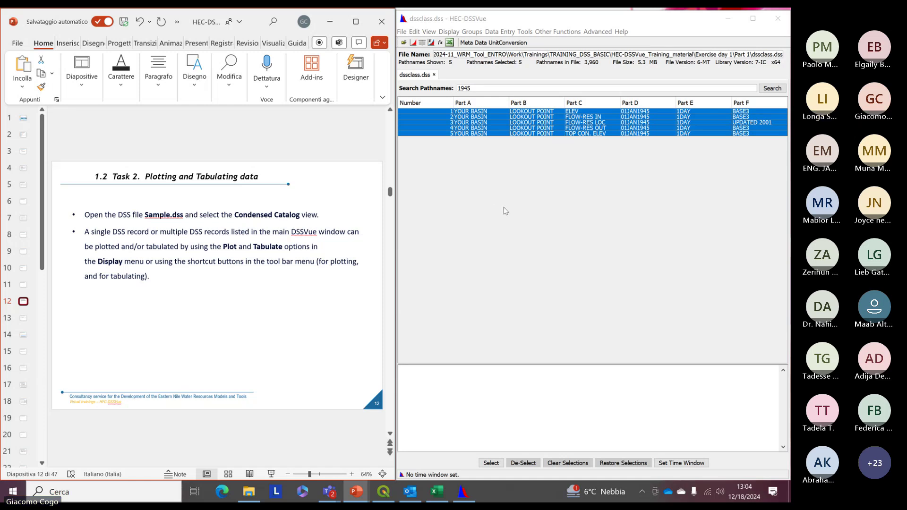
click(491, 170)
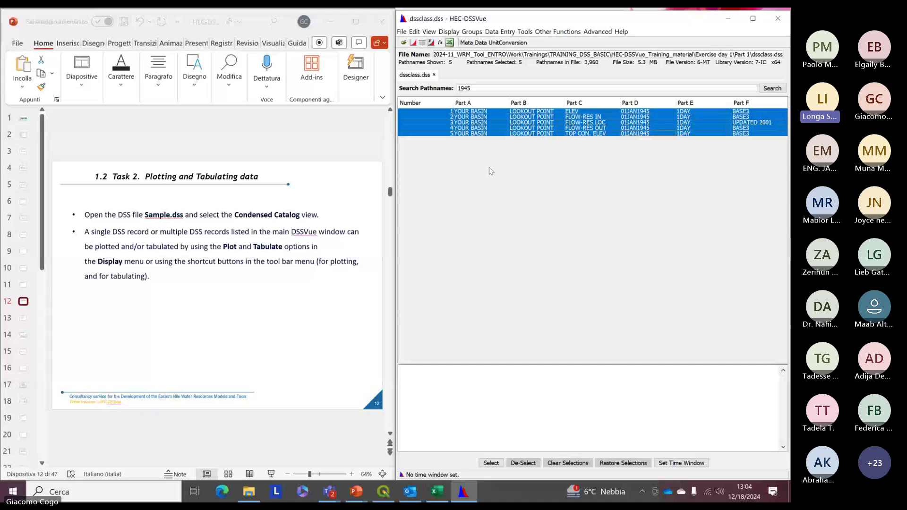
click(141, 221)
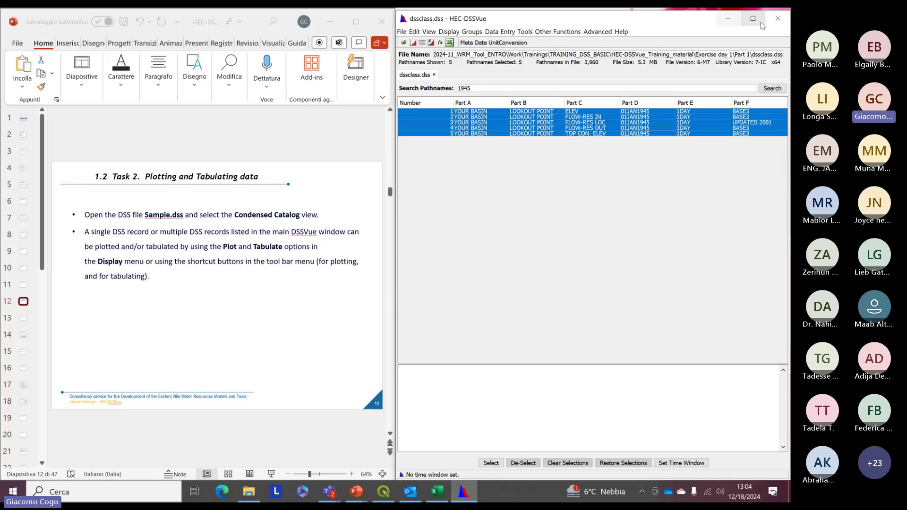
Step: Close the dssclass.dss window and open Sample.dss from the Part 1 folder in File Explorer
click(776, 22)
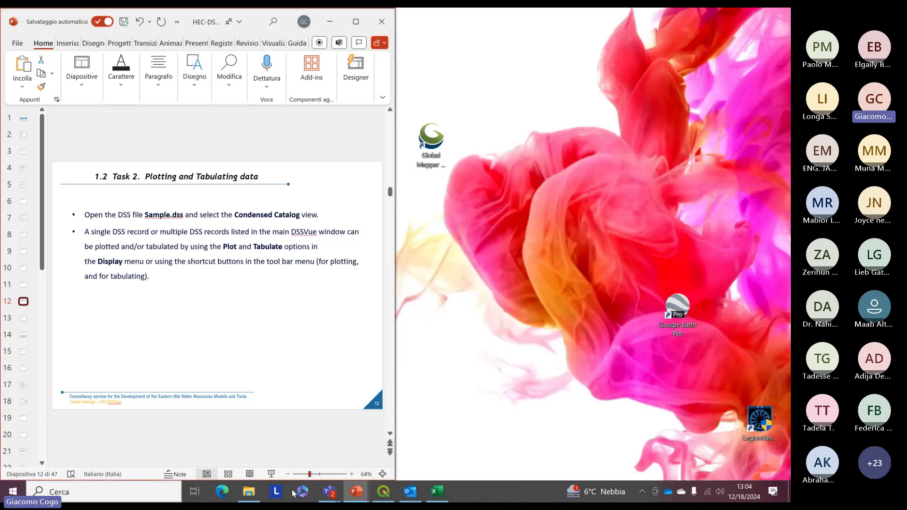
click(254, 494)
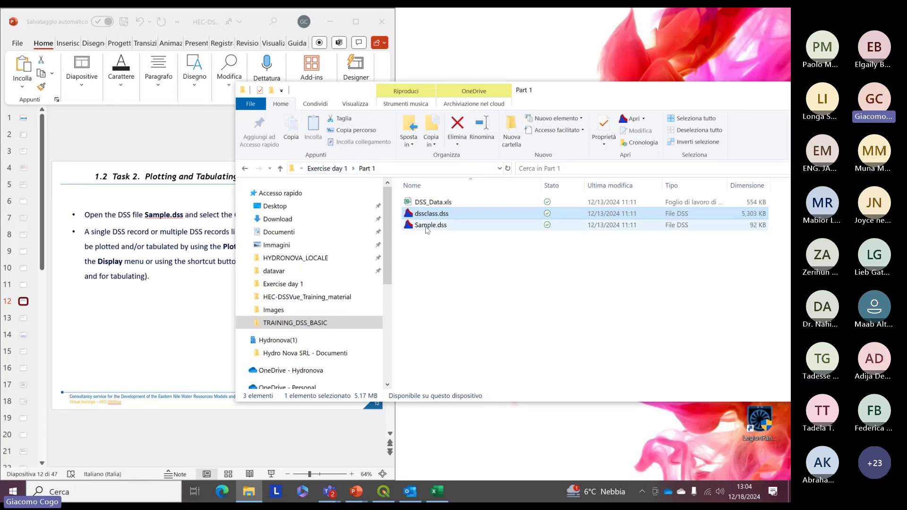
click(426, 228)
double_click(426, 227)
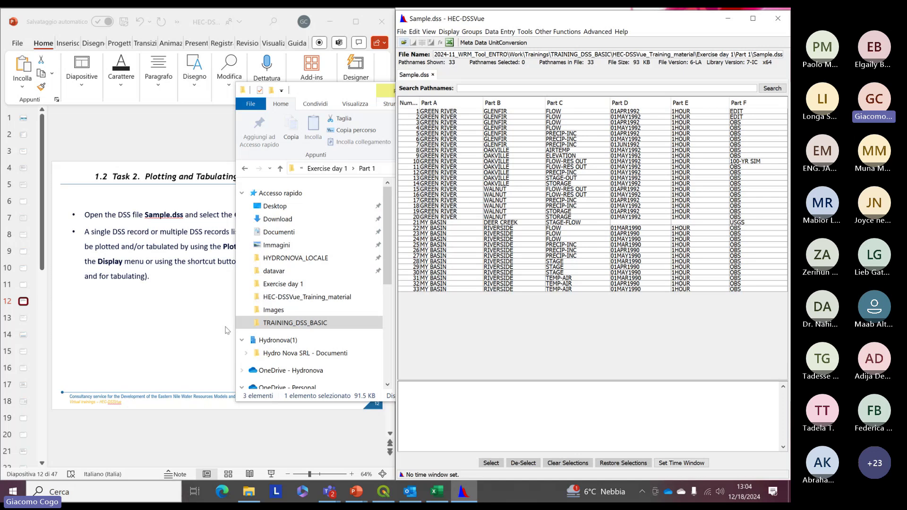
Step: Select the GLENFIR PRECIP-INC 01JUN1992 record and look over the available plotting and tabulating commands
click(164, 363)
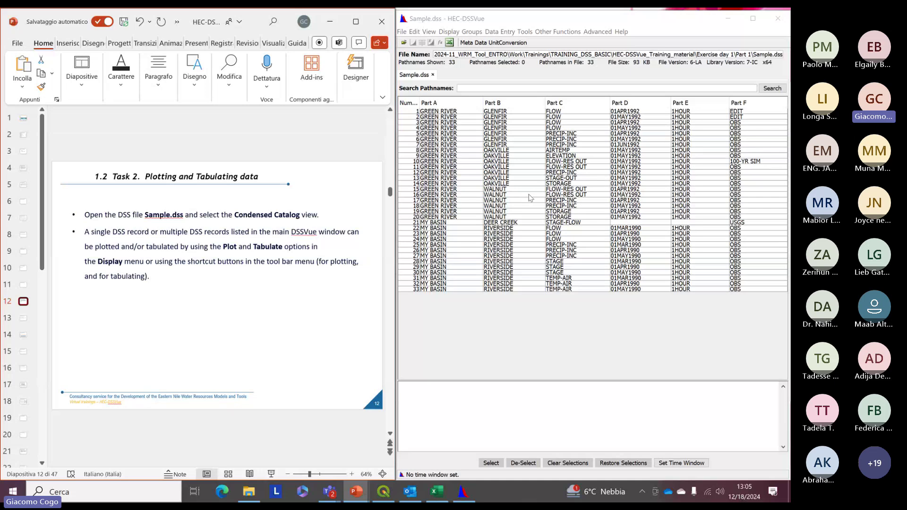
click(415, 44)
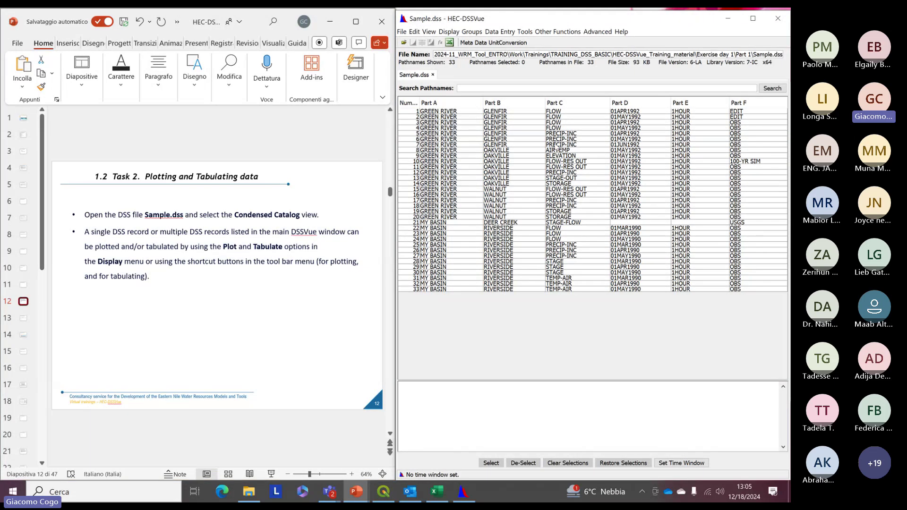
click(556, 144)
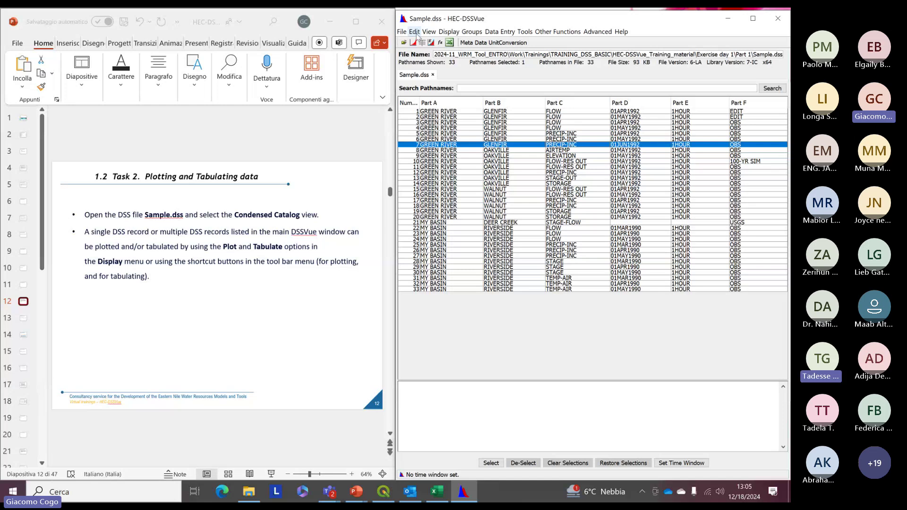
click(428, 32)
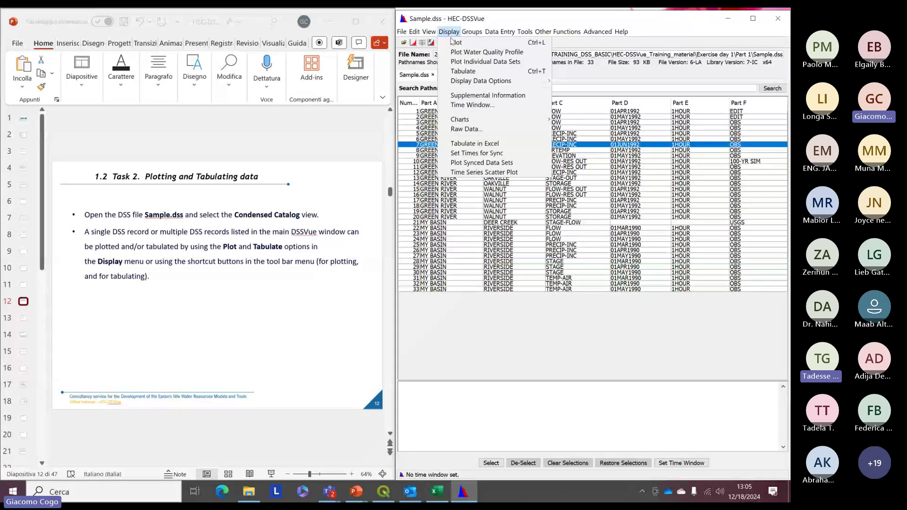
Step: Advance the presentation to the single-record plotting instructions on slide 13 and highlight the GREEN RIVER GLENFIR FLOW 01APR1992 EDIT record
click(274, 315)
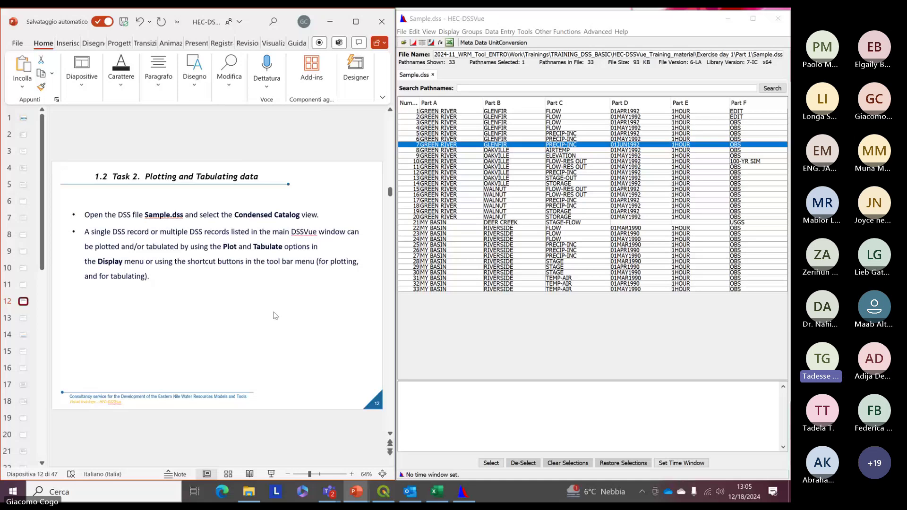
key(Page_Down)
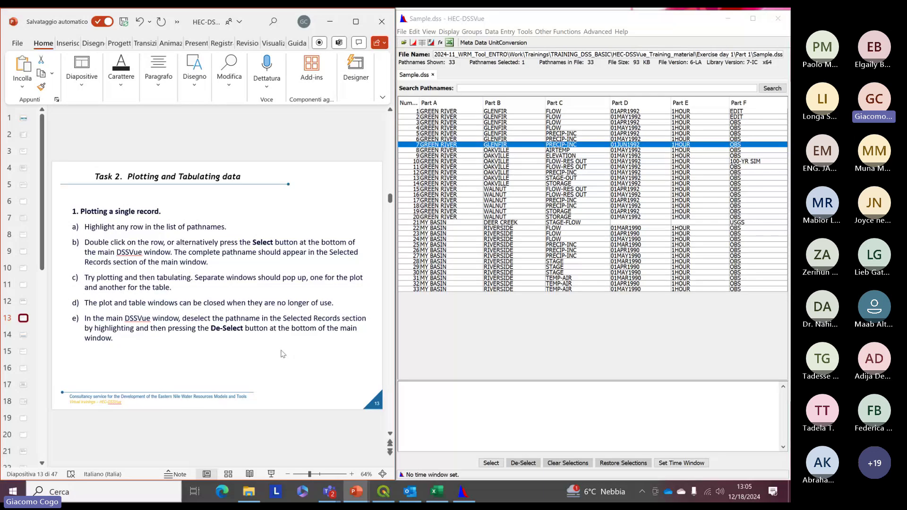
click(518, 113)
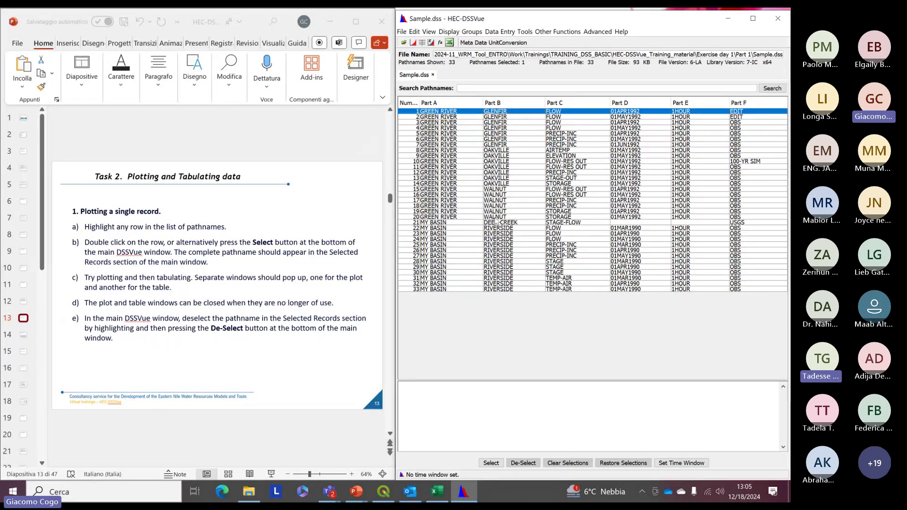
click(494, 466)
click(461, 388)
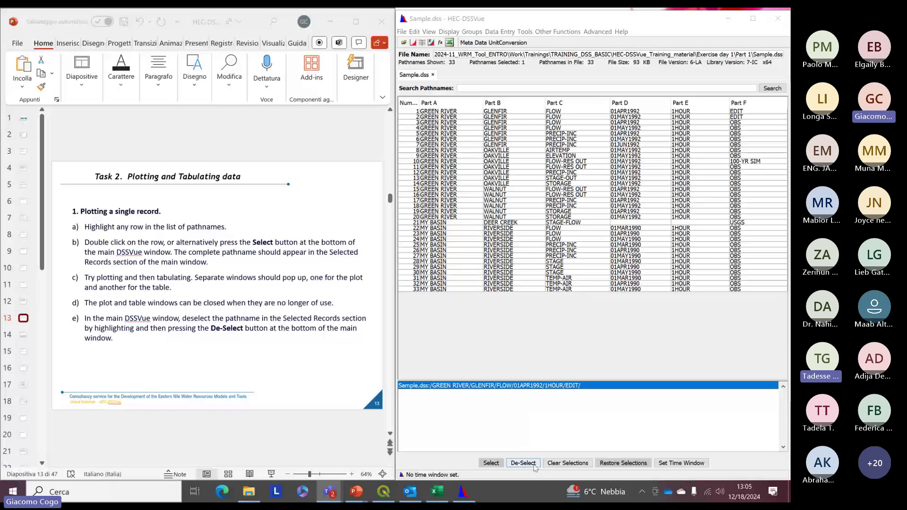
click(533, 465)
double_click(495, 112)
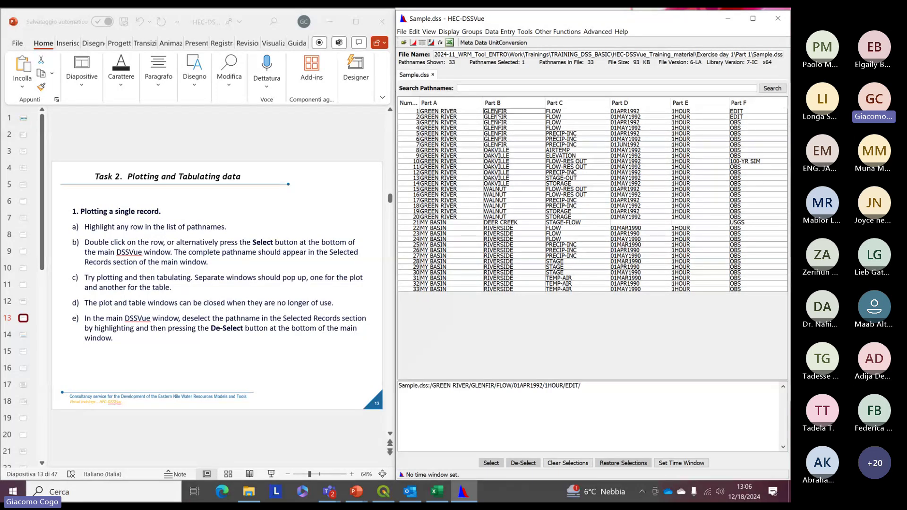
click(496, 387)
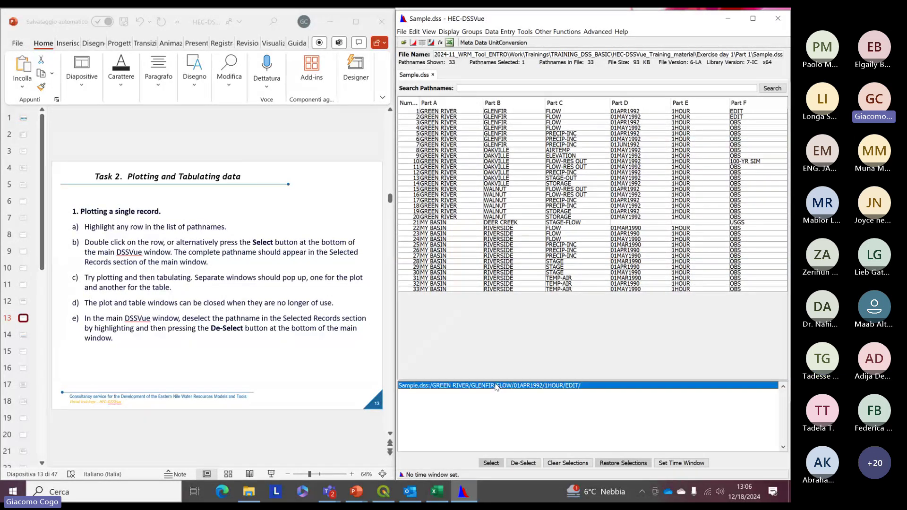
click(523, 463)
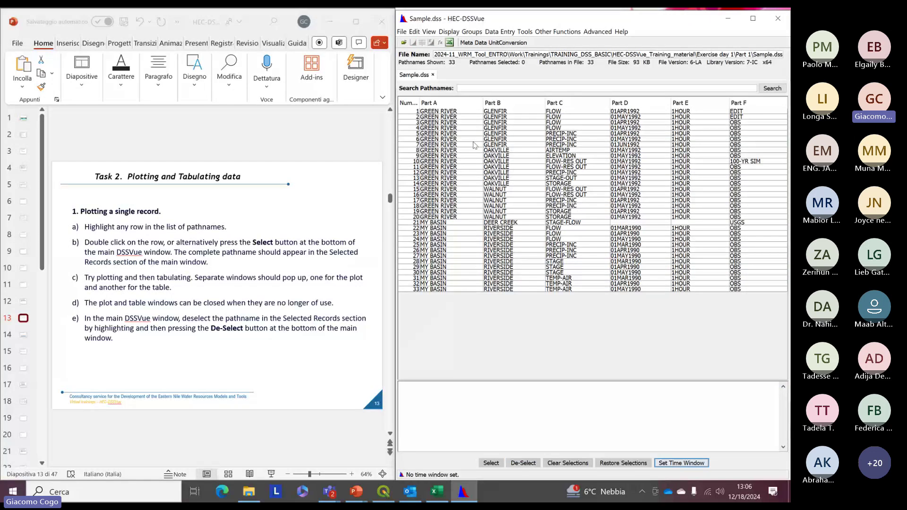
Step: Highlight the GLENFIR FLOW 01APR1992 EDIT record, preview the multiple-record instructions on slide 14 and return to slide 13
click(488, 111)
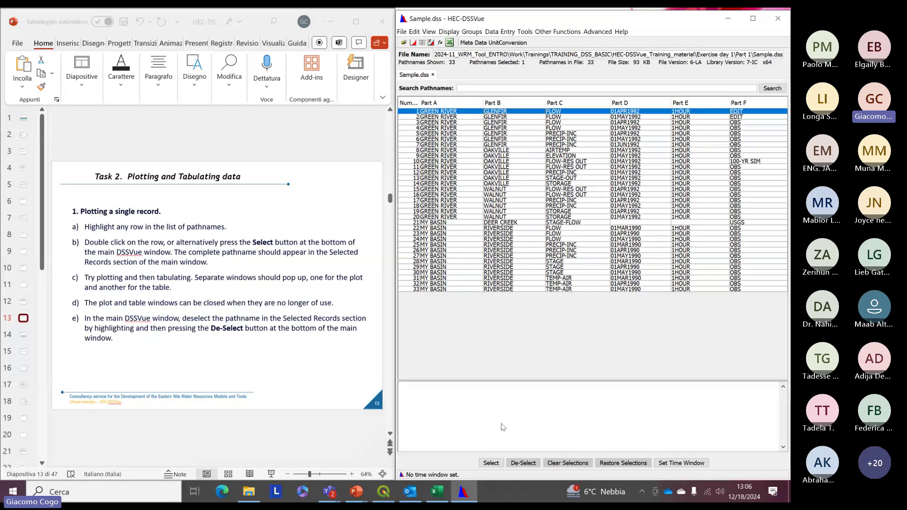
click(238, 335)
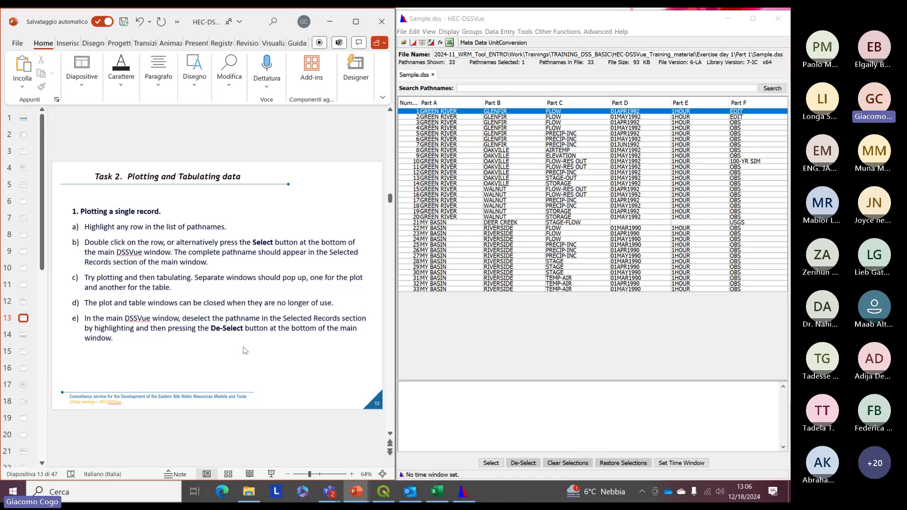
scroll(245, 350, down, 1)
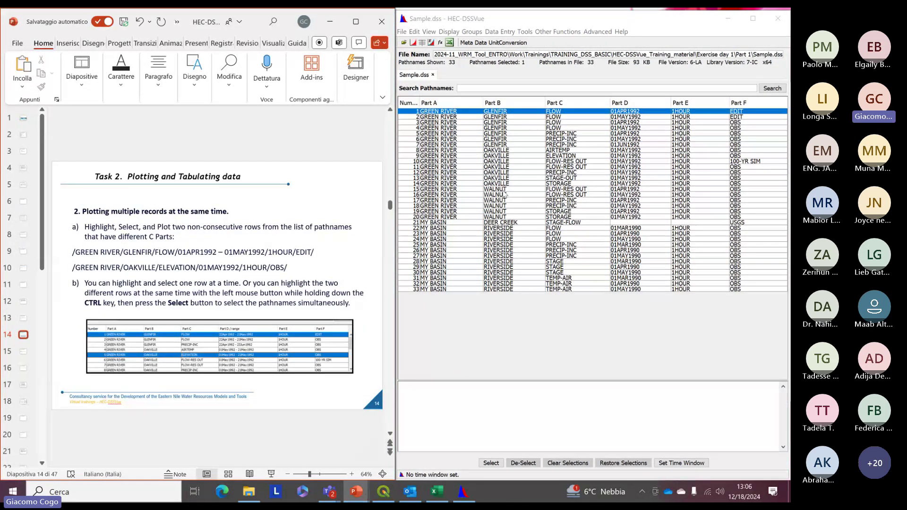
click(504, 124)
click(501, 112)
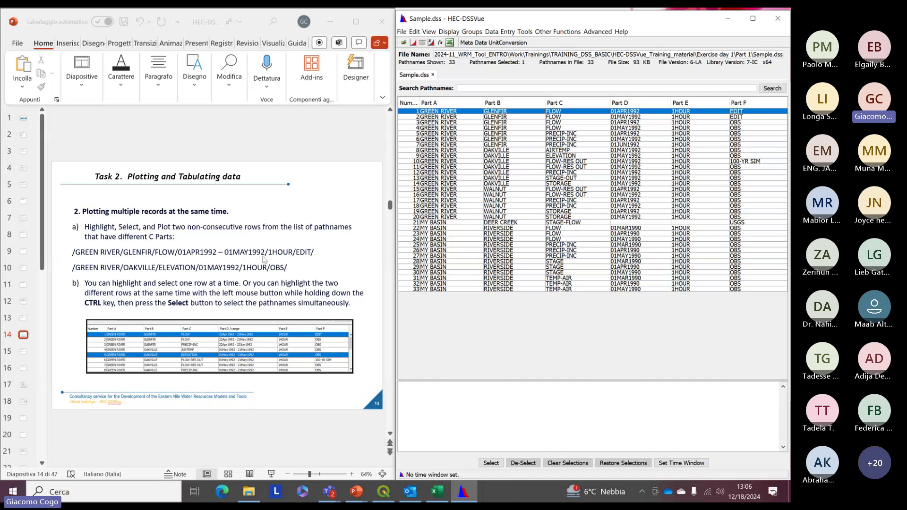
click(240, 272)
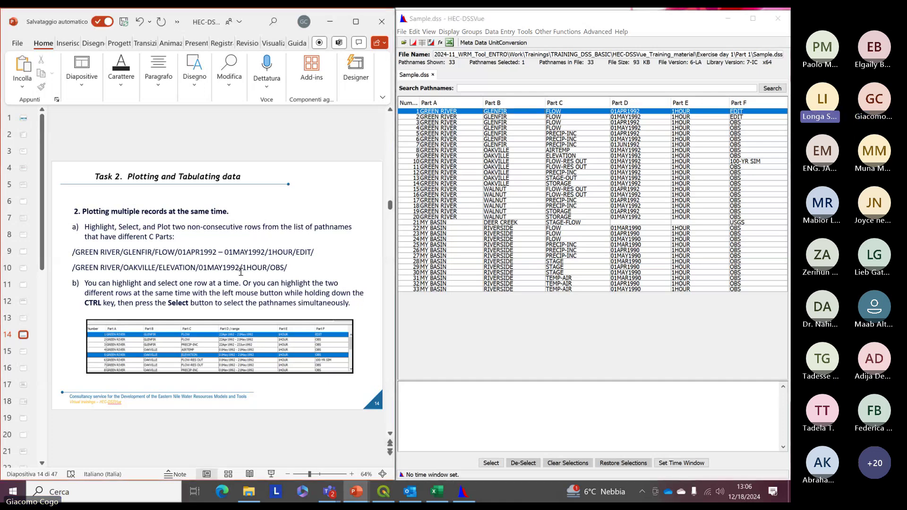
scroll(241, 272, up, 1)
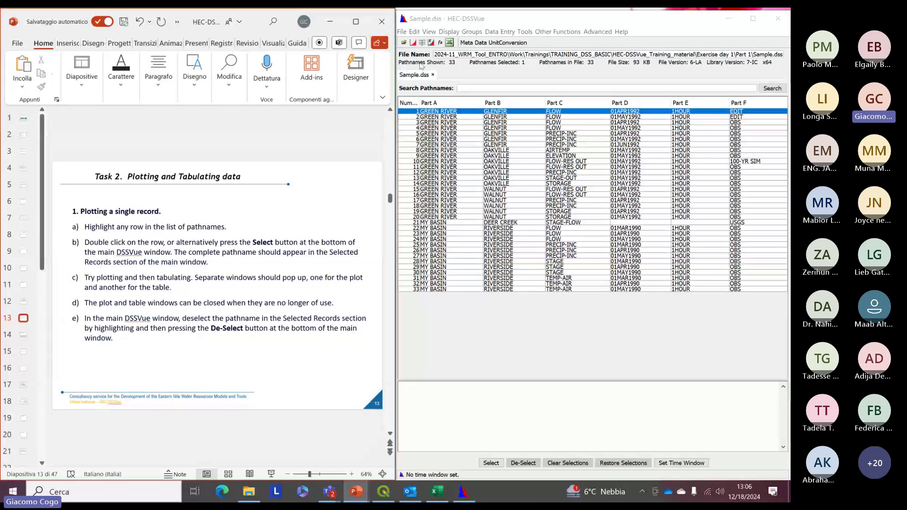
Step: Plot the highlighted GLENFIR FLOW record, enlarge the plot window beside the slide to examine it, and close it
click(413, 43)
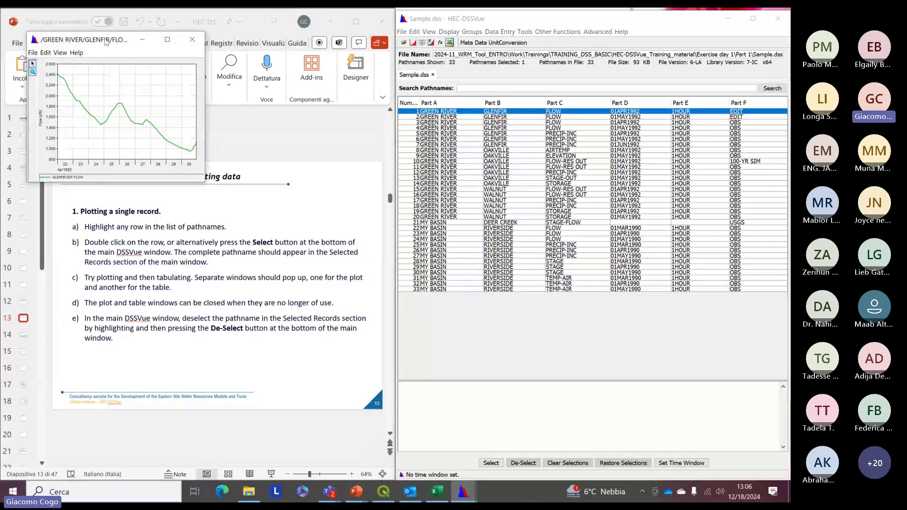
drag(104, 40, 563, 191)
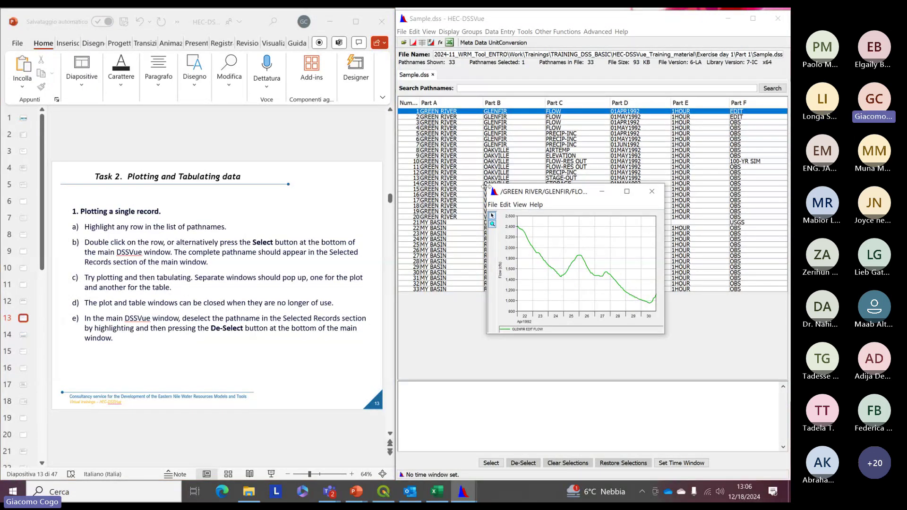
drag(484, 183, 504, 110)
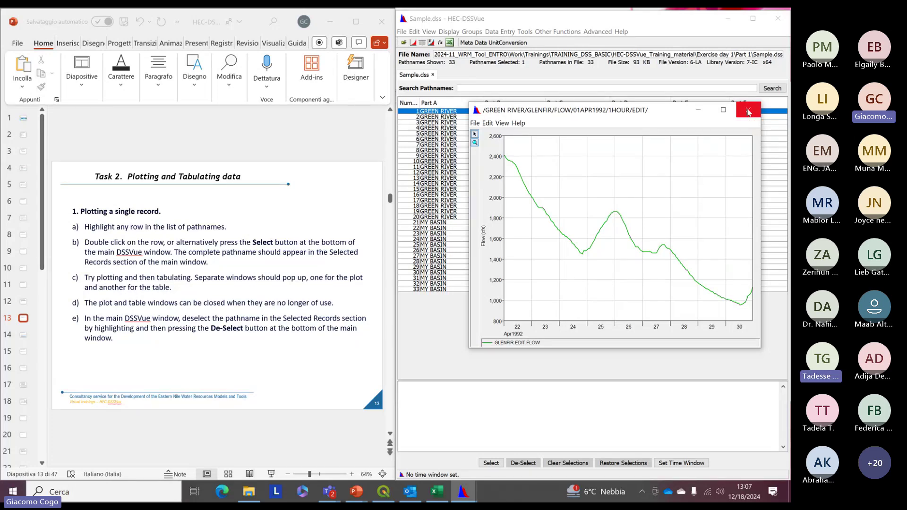
click(748, 112)
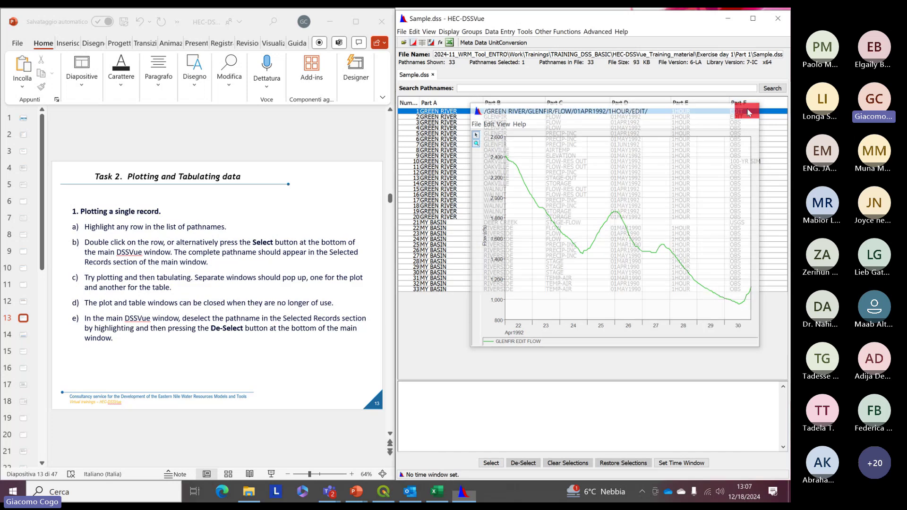
Step: Advance to slide 14 and add GLENFIR FLOW 01APR1992 EDIT and OAKVILLE ELEVATION 01MAY1992 OBS to the selected records one at a time
click(247, 342)
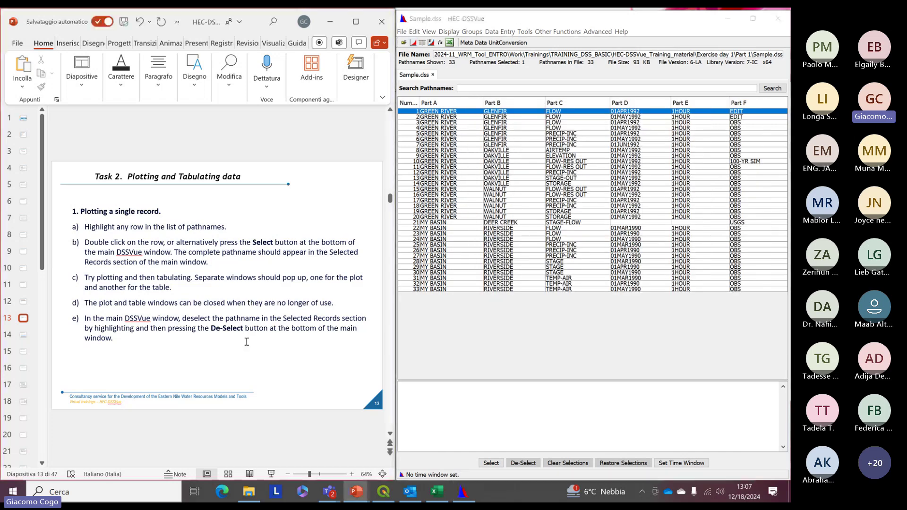
scroll(247, 342, down, 1)
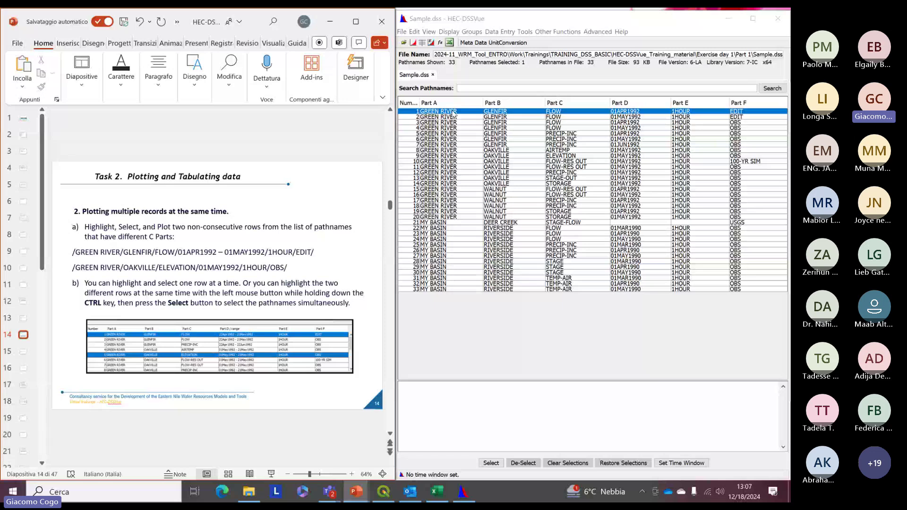
click(491, 463)
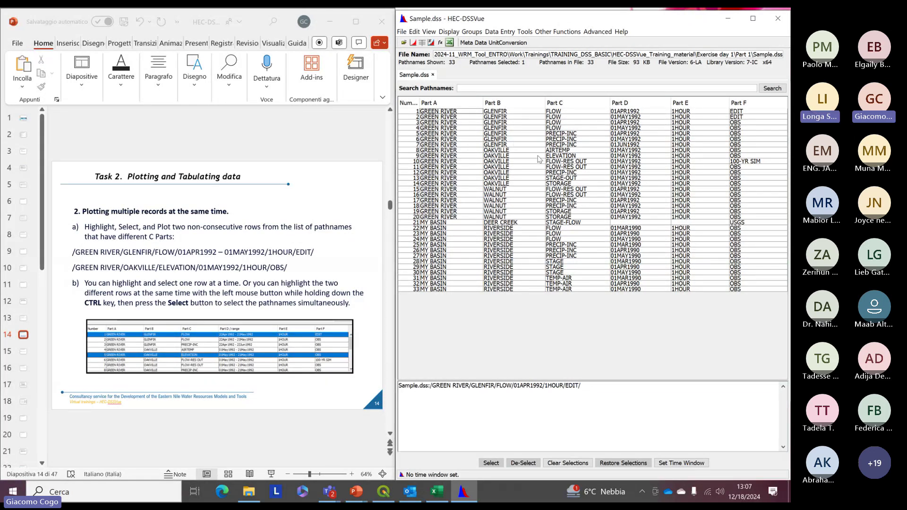
click(519, 156)
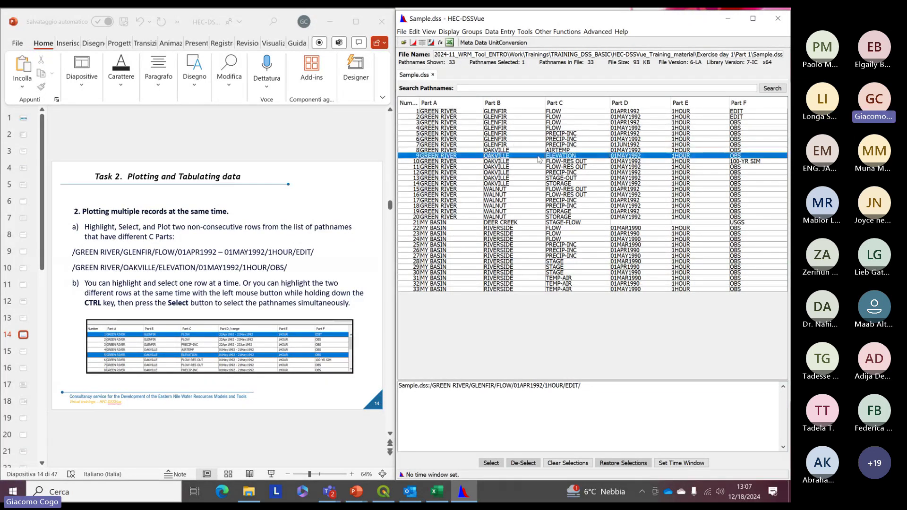
double_click(499, 159)
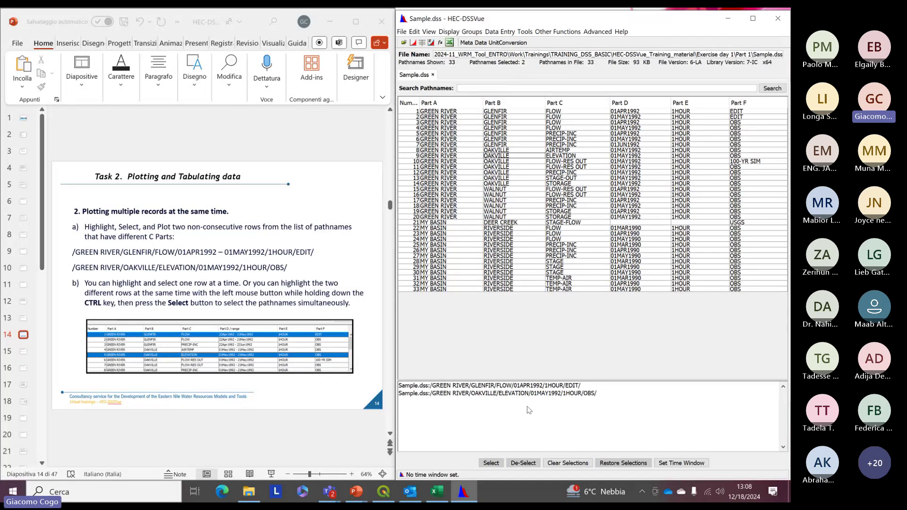
Step: Clear the selections, highlight the GLENFIR FLOW 01APR1992 EDIT and OAKVILLE ELEVATION 01MAY1992 OBS rows together, and add both to the selection
click(561, 465)
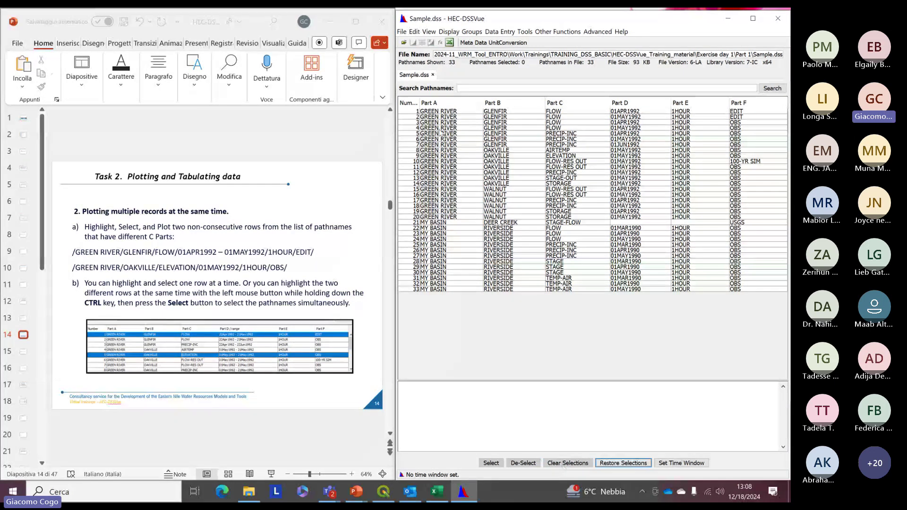
click(483, 112)
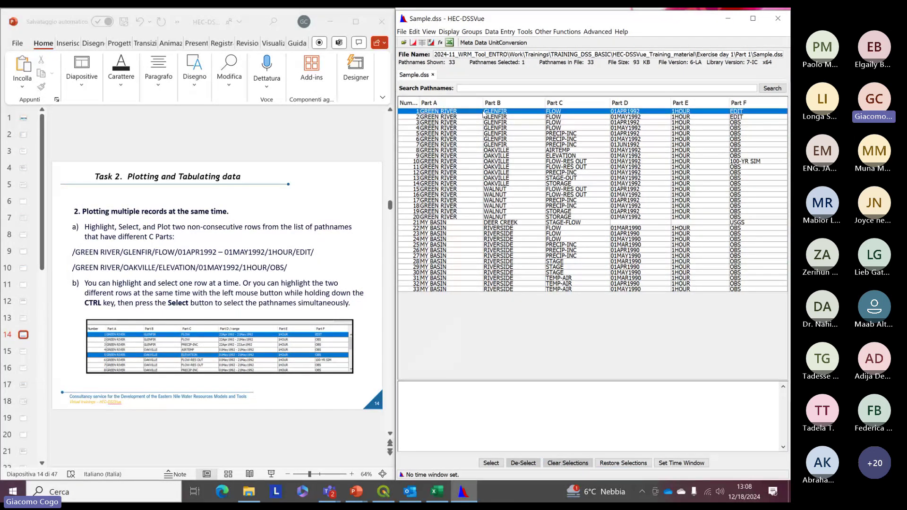
ctrl+click(525, 156)
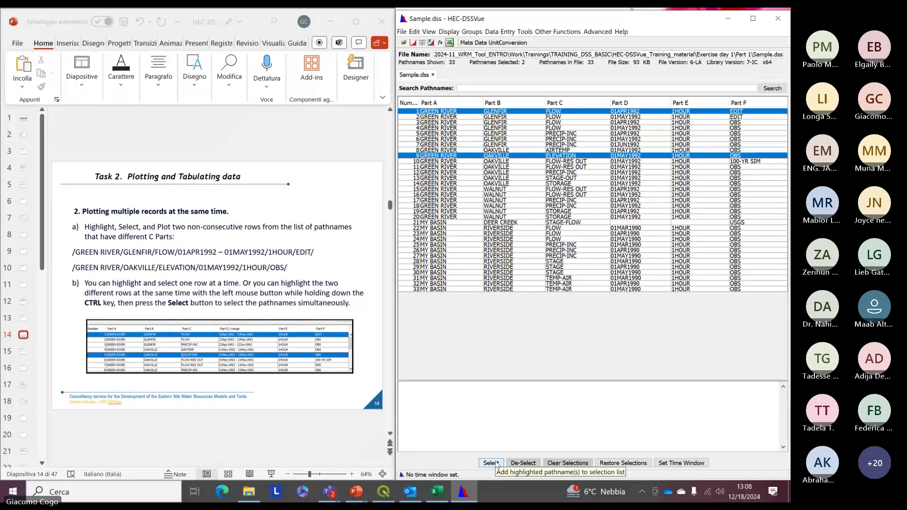
click(491, 463)
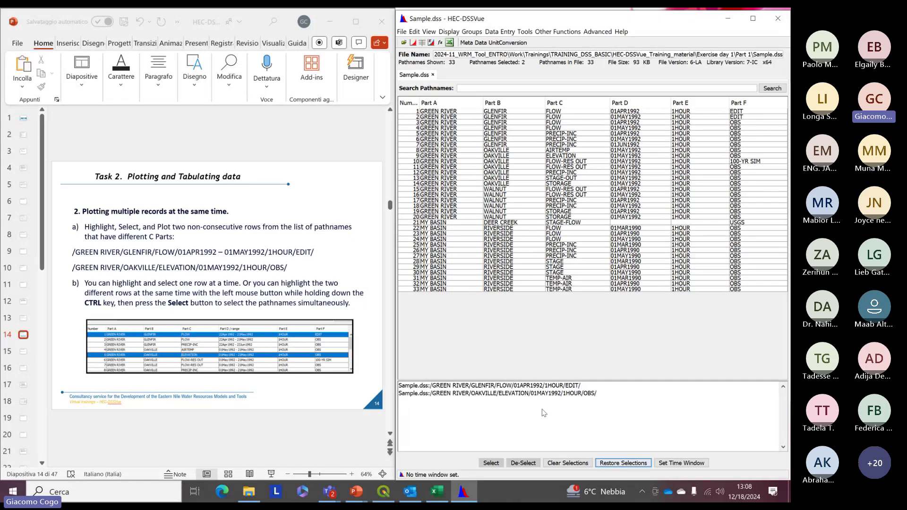
Step: Advance the presentation to slide 15 and plot the two selected records in an enlarged plot window over the record list
click(302, 391)
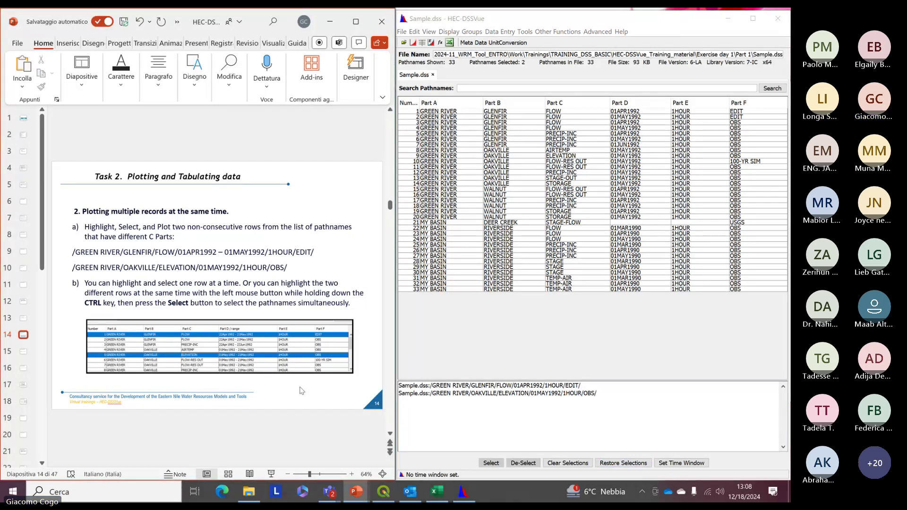
scroll(302, 391, down, 1)
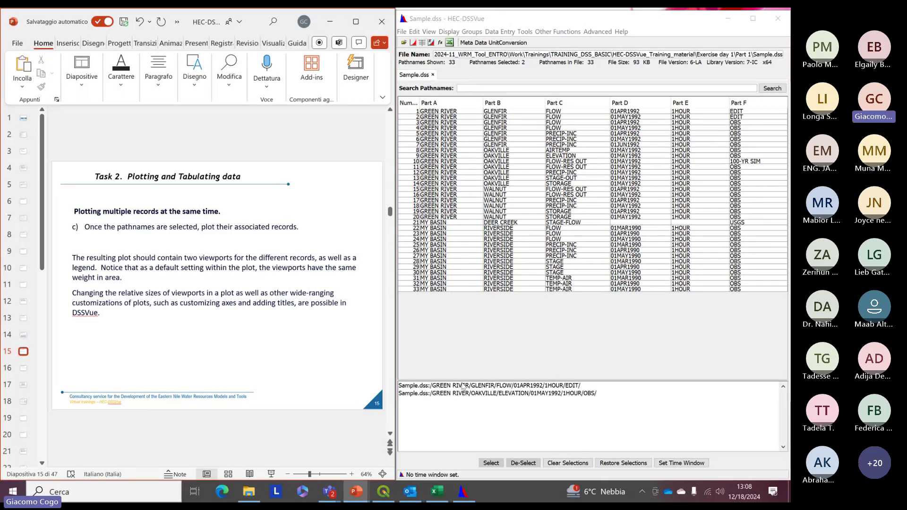
click(413, 43)
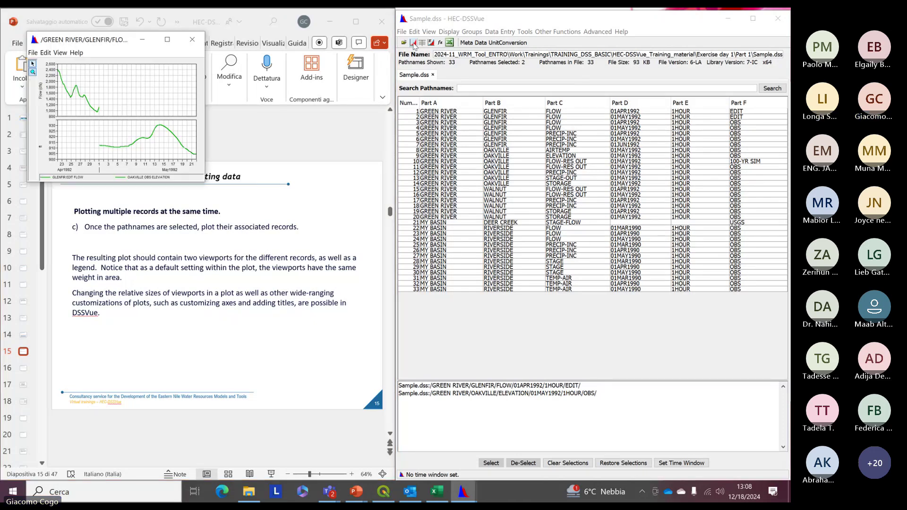
drag(125, 44, 586, 163)
drag(488, 153, 415, 69)
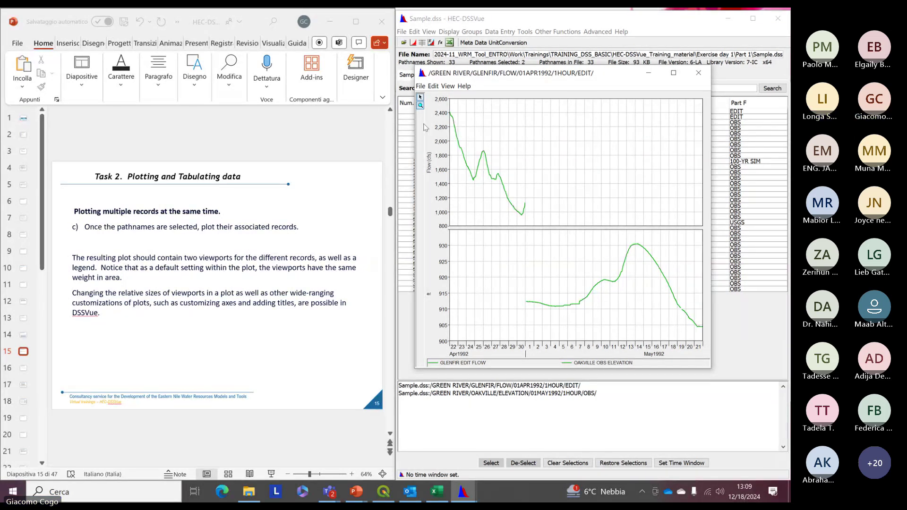
drag(415, 65, 458, 63)
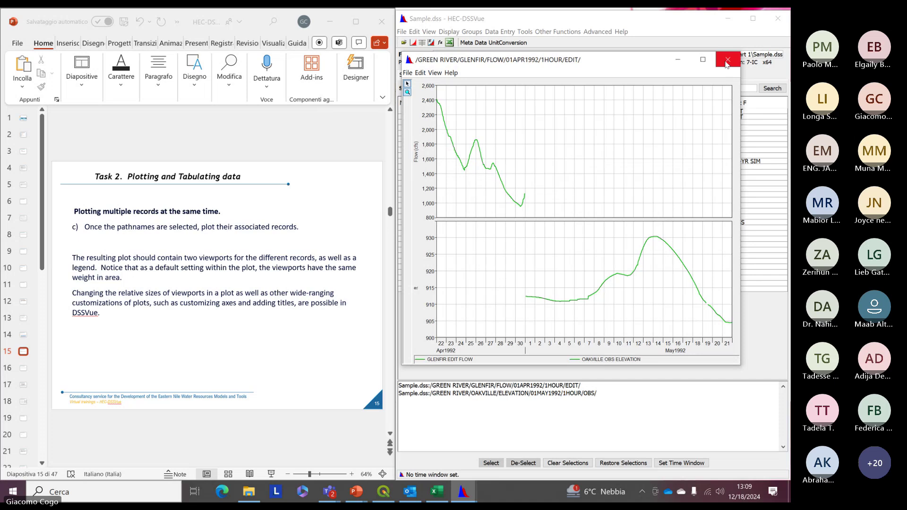
Step: Advance the presentation to slide 16, and move and shrink the plot window over the slide to uncover the record list
click(244, 332)
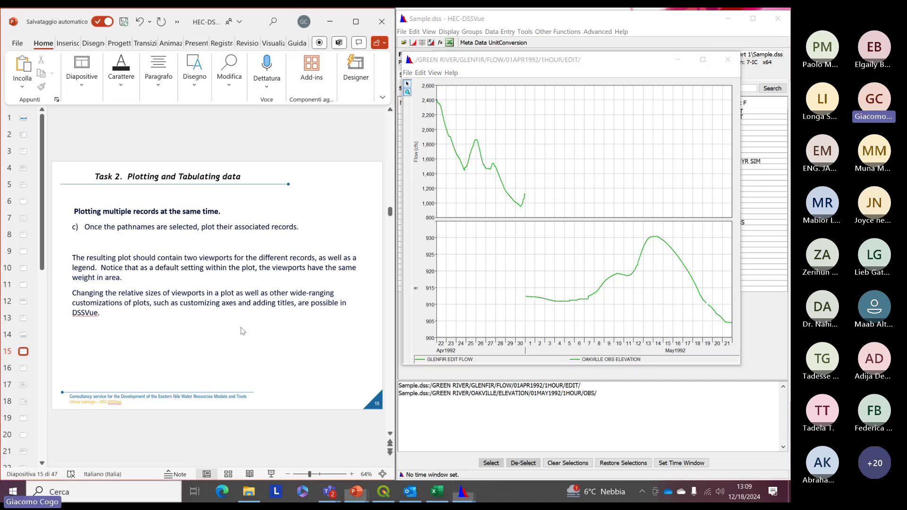
key(Page_Down)
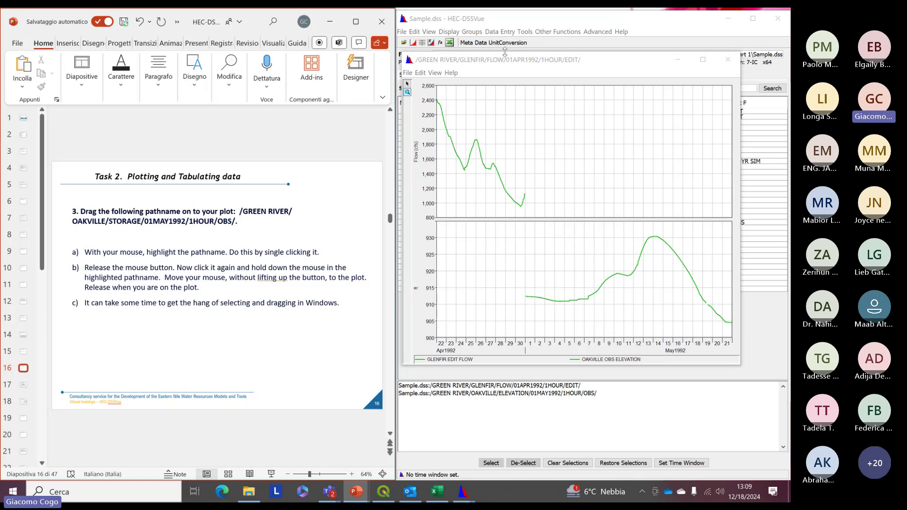
drag(504, 61, 297, 43)
drag(196, 35, 188, 243)
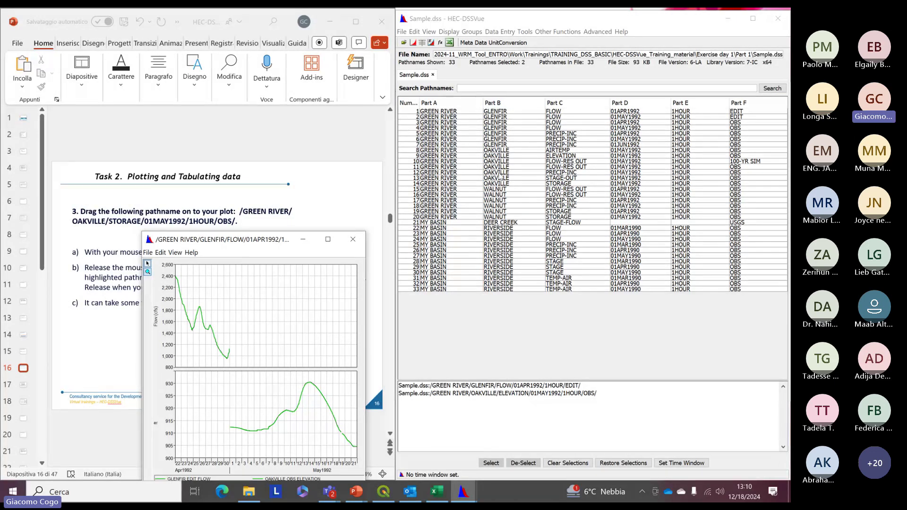
Step: Switch the pathname search to search by parts and filter Part A to GREEN RIVER
click(428, 32)
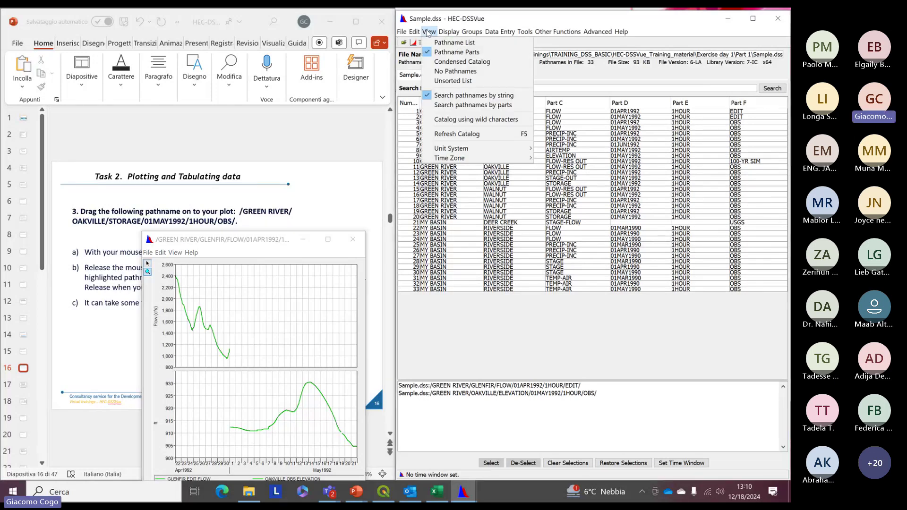
click(465, 105)
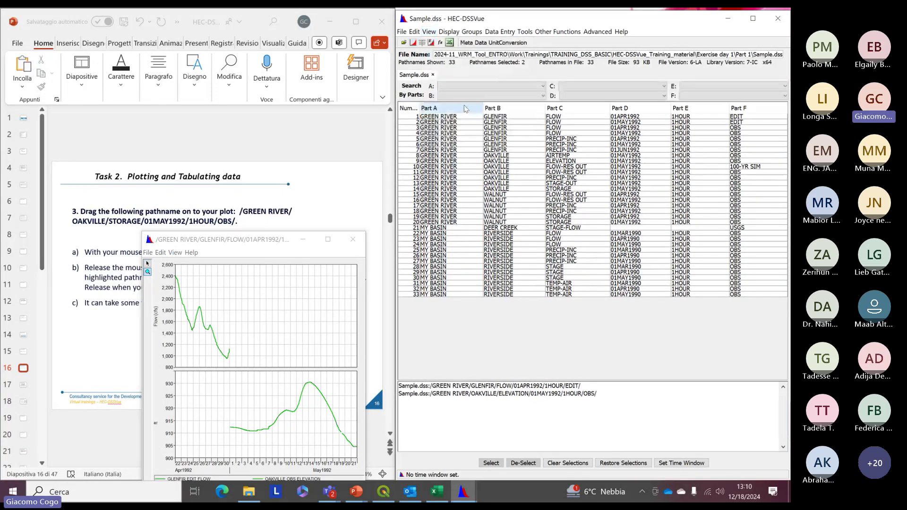
click(480, 86)
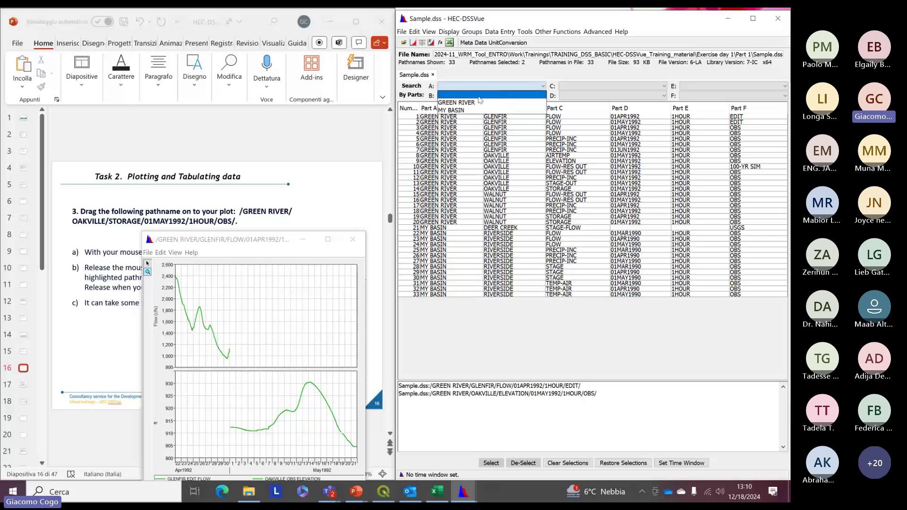
click(457, 103)
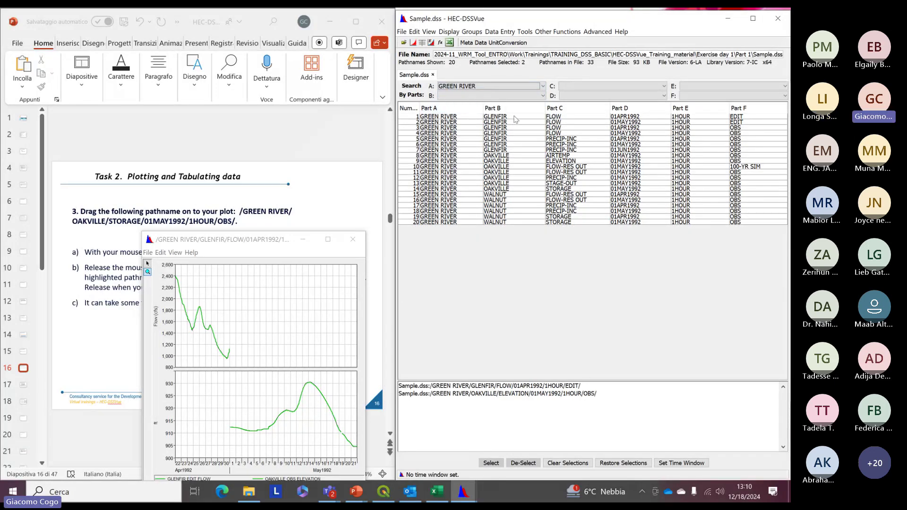
Step: Filter Part B to OAKVILLE and highlight the STORAGE 01MAY1992 OBS record
click(515, 96)
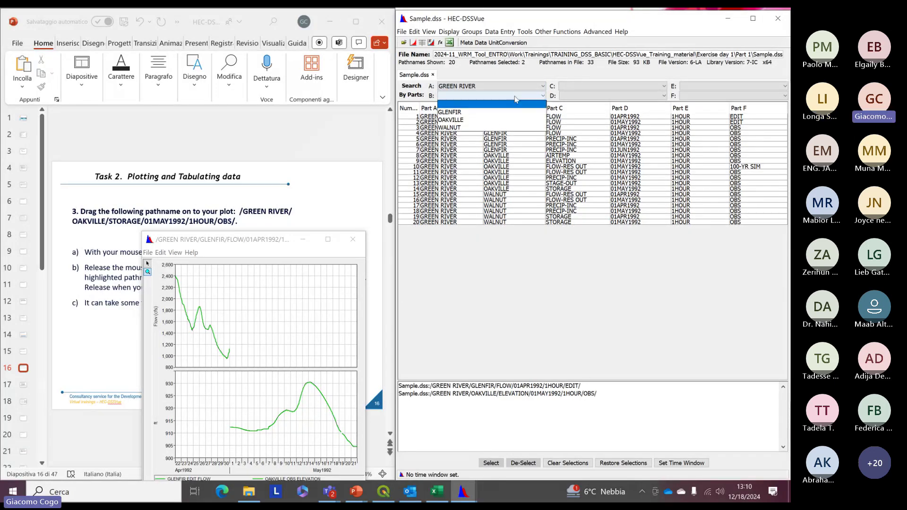
click(457, 120)
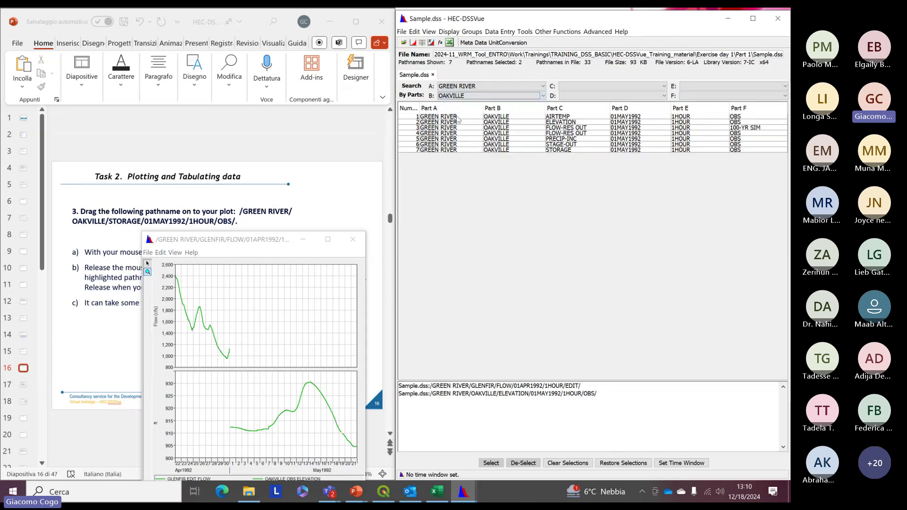
click(567, 150)
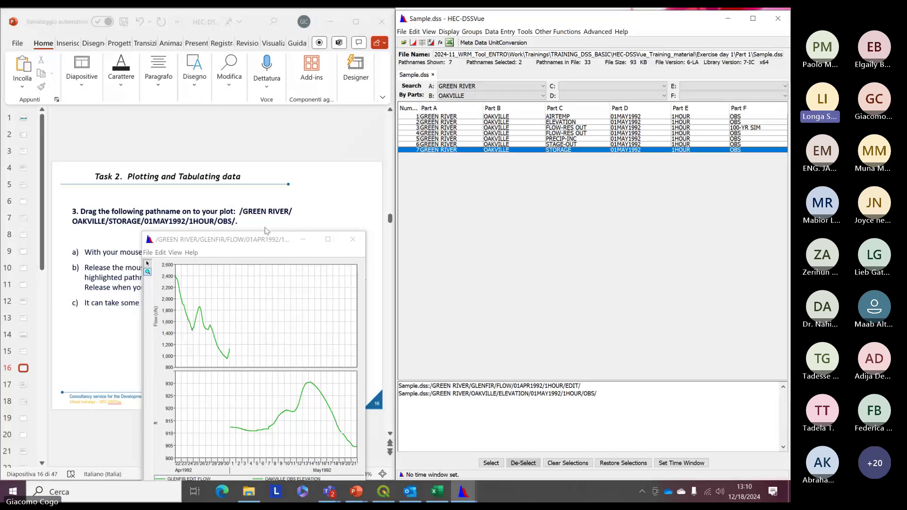
Step: Move the plot window clear of the record list and drop the highlighted OAKVILLE STORAGE record onto the existing plot
drag(255, 242, 558, 189)
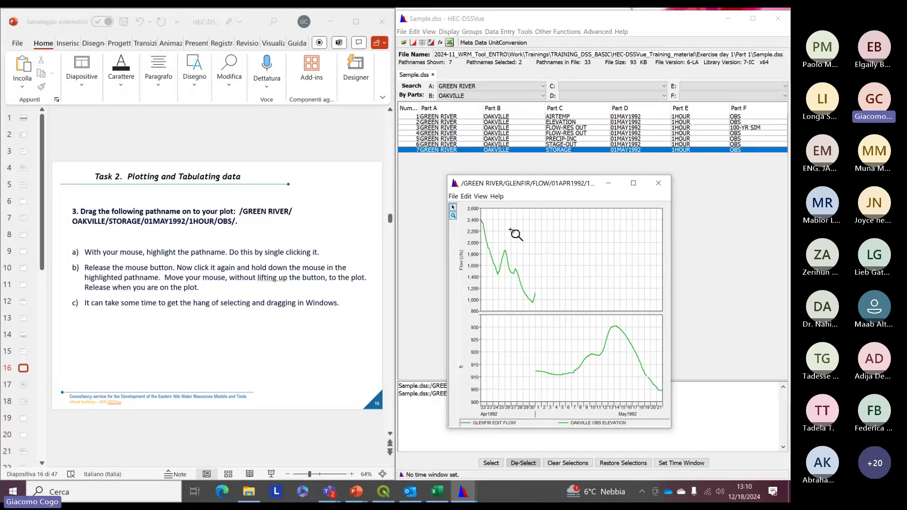
click(425, 151)
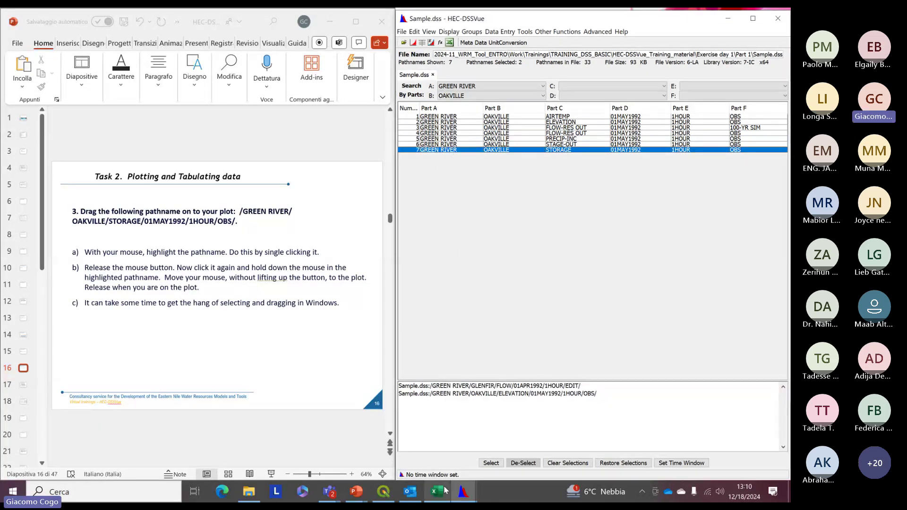
mouse_move(462, 492)
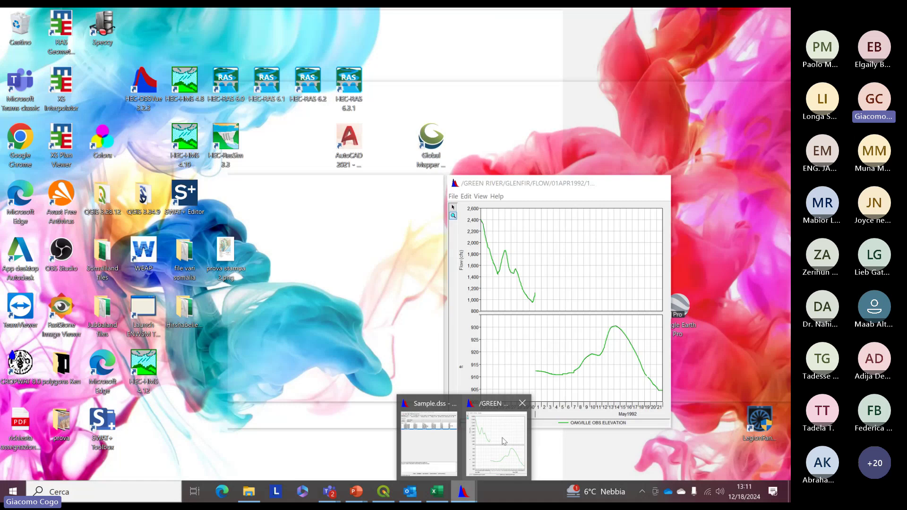
click(503, 442)
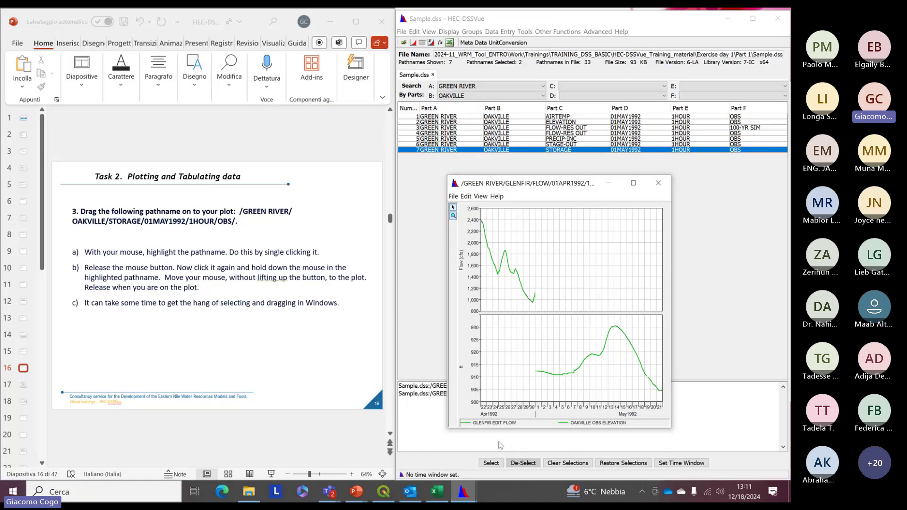
drag(499, 184, 325, 154)
drag(137, 140, 145, 120)
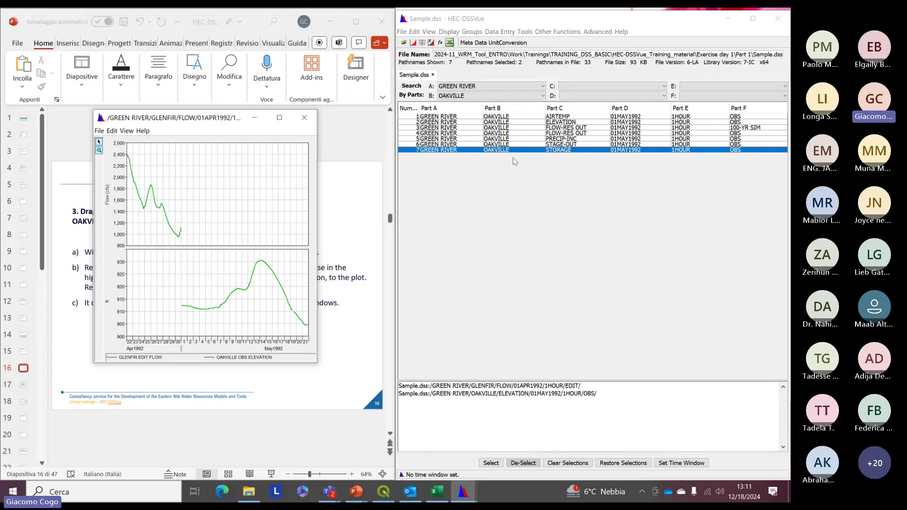
drag(519, 150, 208, 215)
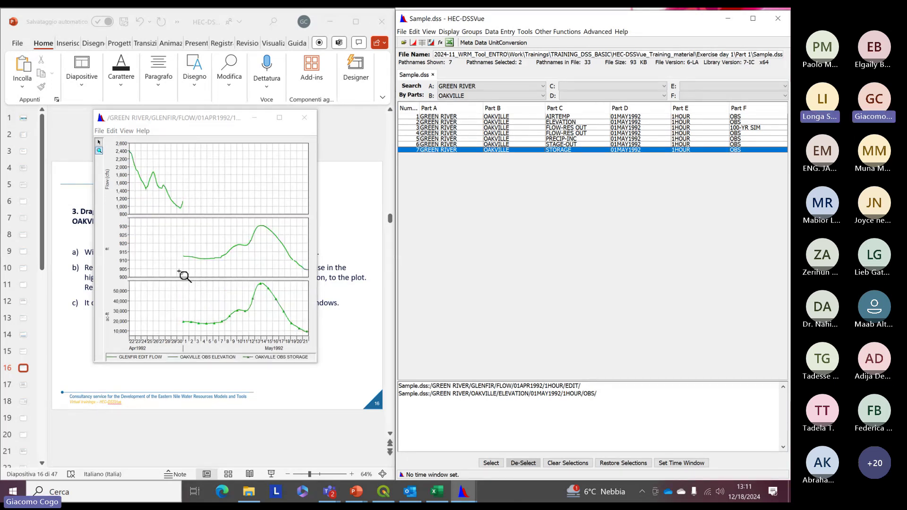
click(196, 284)
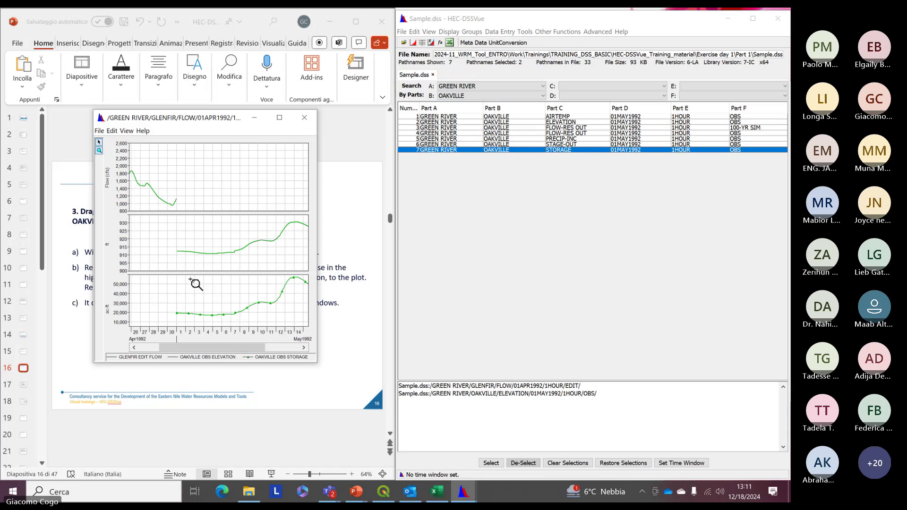
right_click(190, 280)
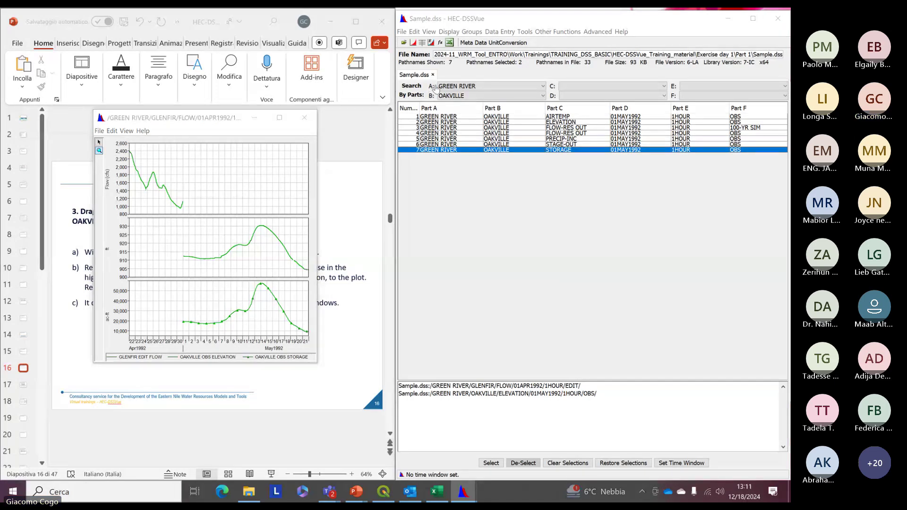
Step: Move the plot window off the slide and advance the presentation to slide 17
drag(170, 126, 210, 101)
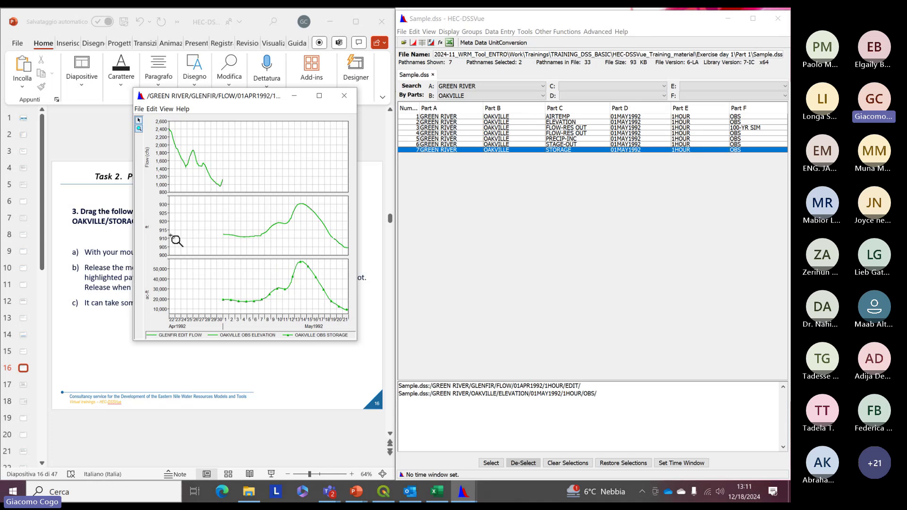
drag(211, 98, 458, 167)
click(228, 331)
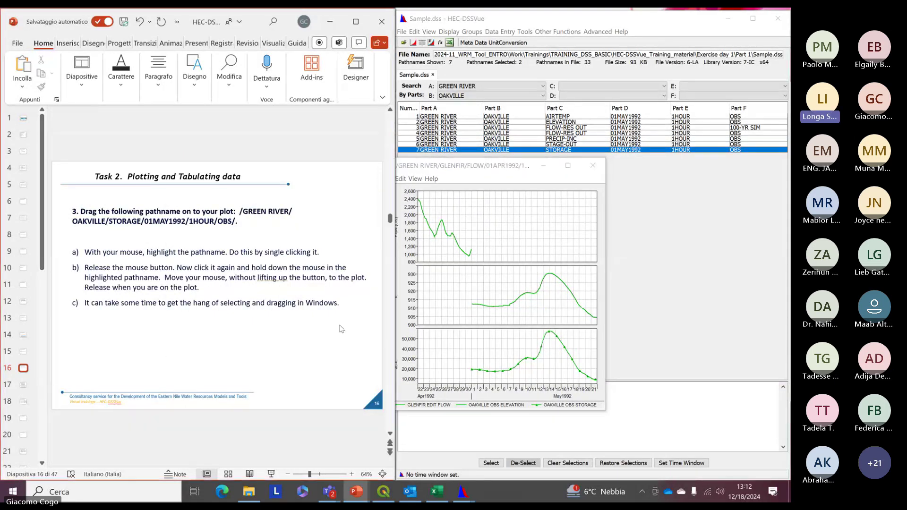
scroll(231, 365, down, 1)
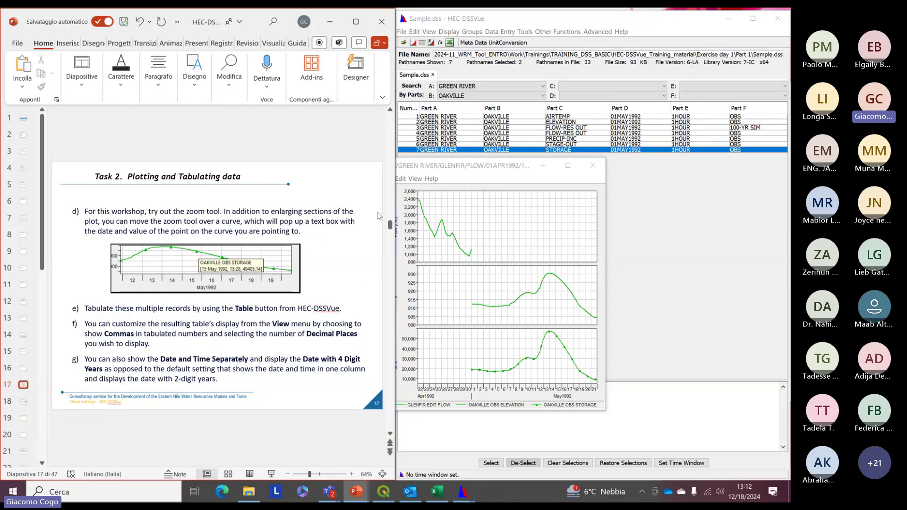
Step: Zoom in on the end of April in the GLENFIR flow graph, and zoom back out to the full period
drag(431, 171, 482, 132)
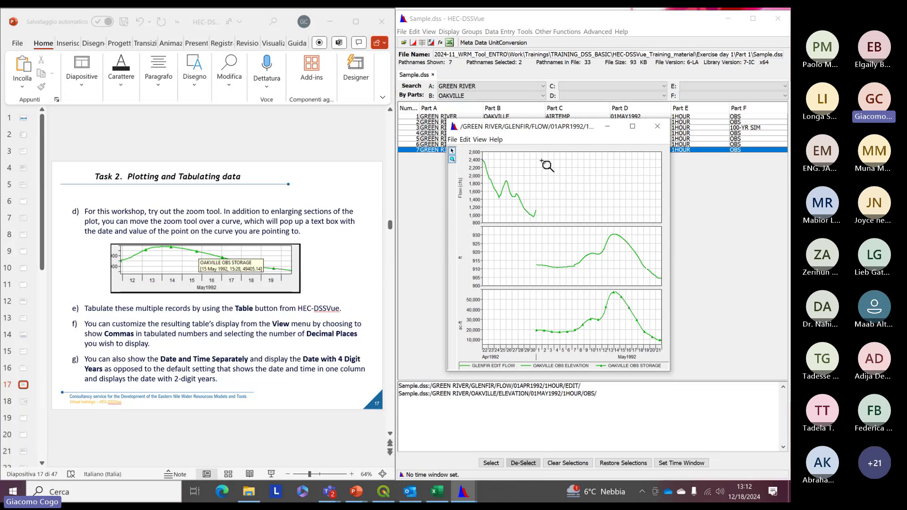
drag(542, 155, 482, 234)
drag(635, 162, 616, 209)
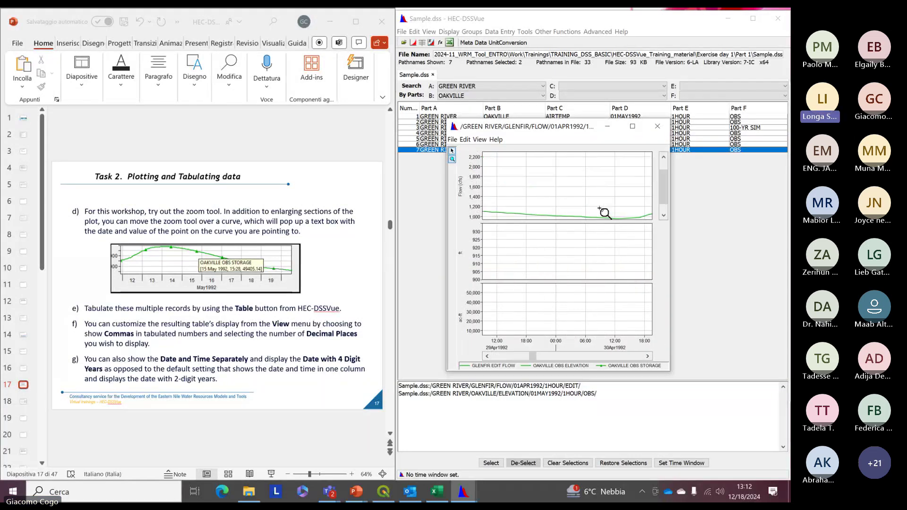
right_click(552, 177)
right_click(548, 179)
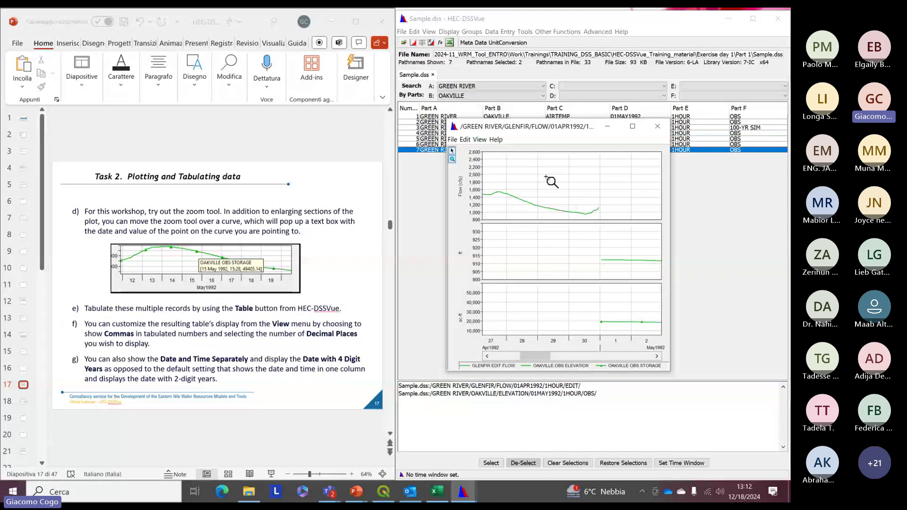
right_click(540, 180)
right_click(529, 259)
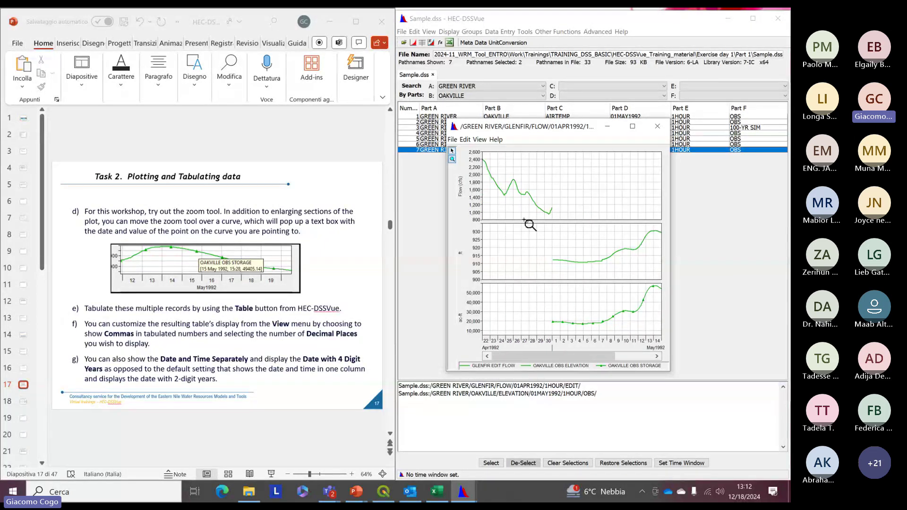
right_click(547, 247)
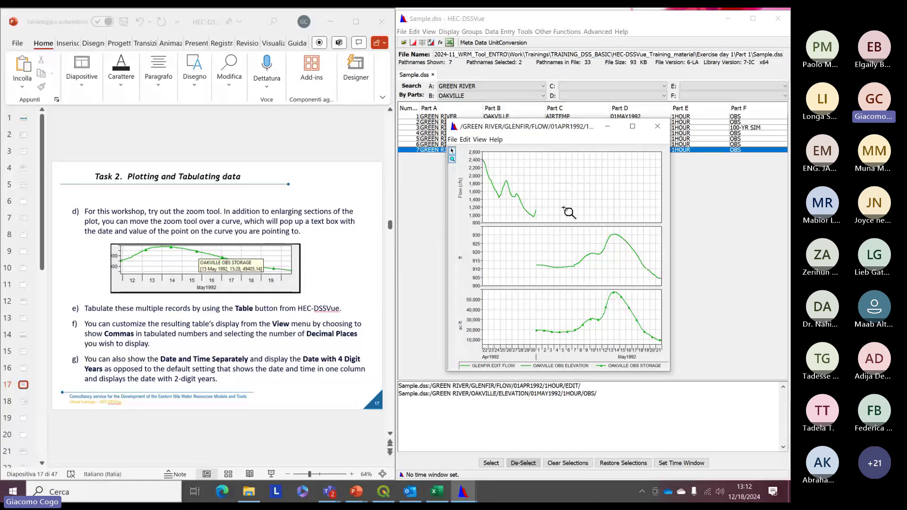
Step: Zoom in on the May elevation curve, return to the full extent, and enlarge the late-April part of the flow curve
drag(529, 232, 654, 286)
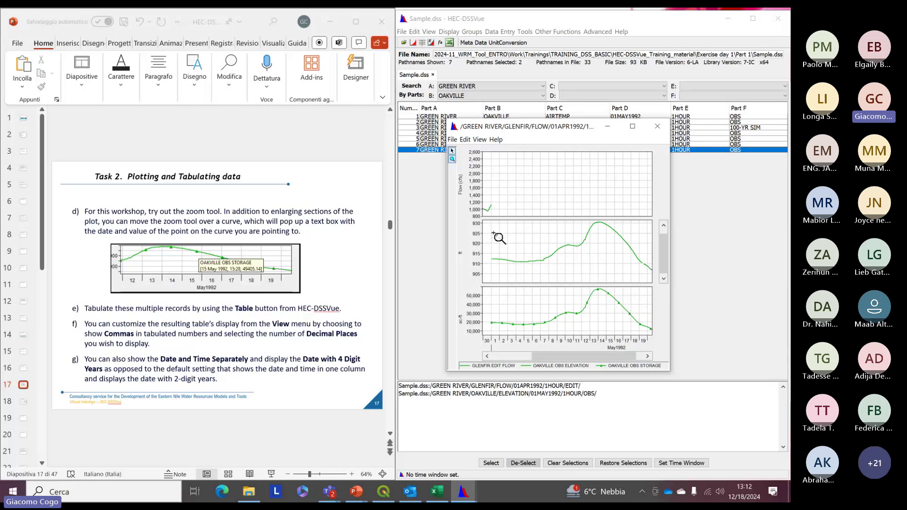
click(536, 249)
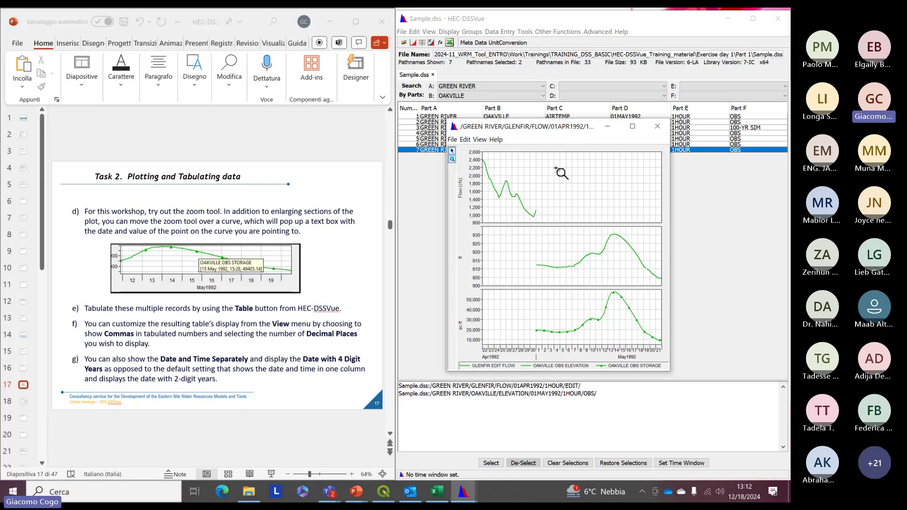
drag(538, 157, 488, 237)
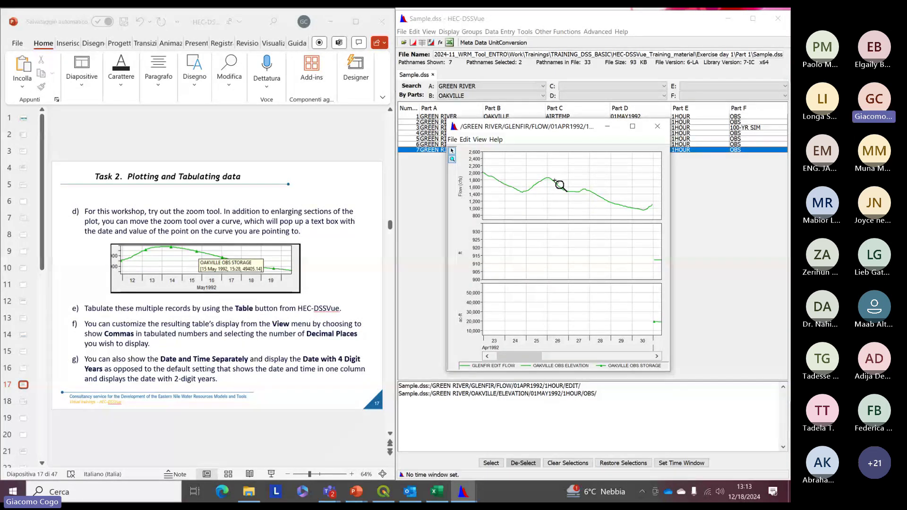
mouse_move(560, 186)
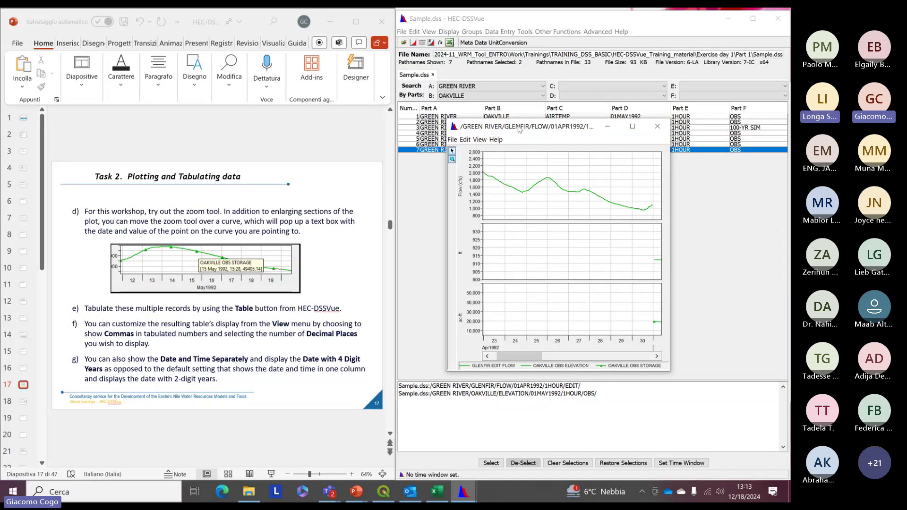
drag(520, 128, 527, 125)
click(356, 296)
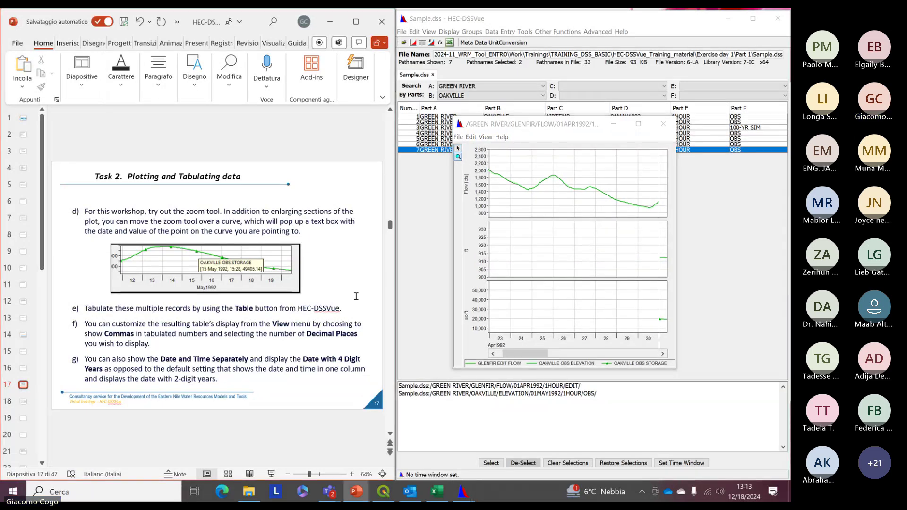
scroll(356, 296, down, 1)
scroll(356, 297, up, 1)
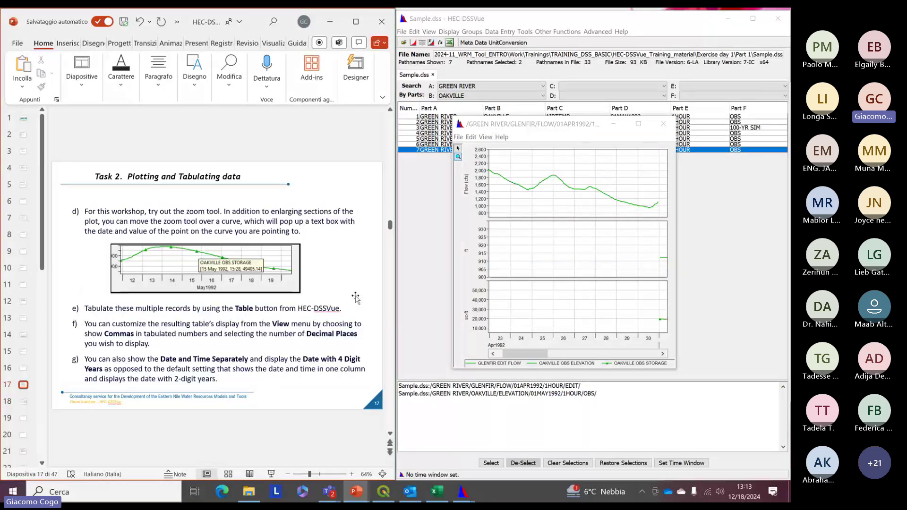
click(471, 137)
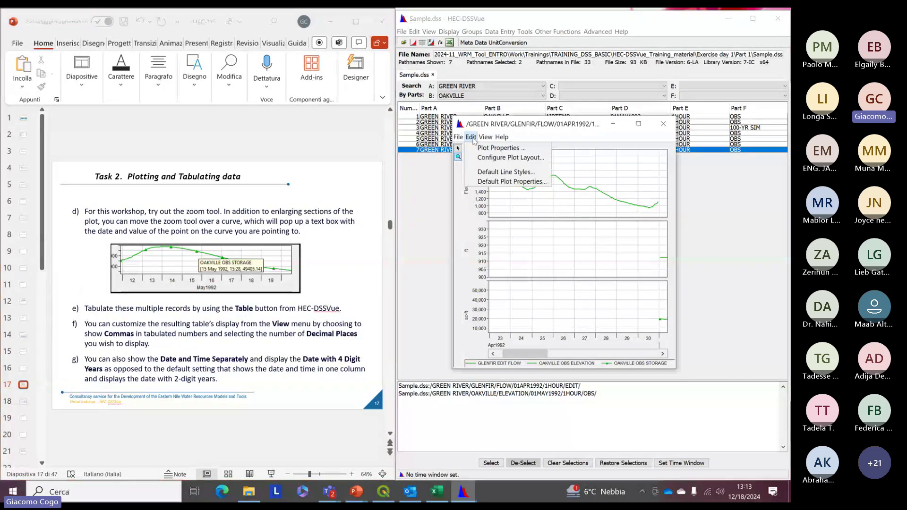
mouse_move(487, 139)
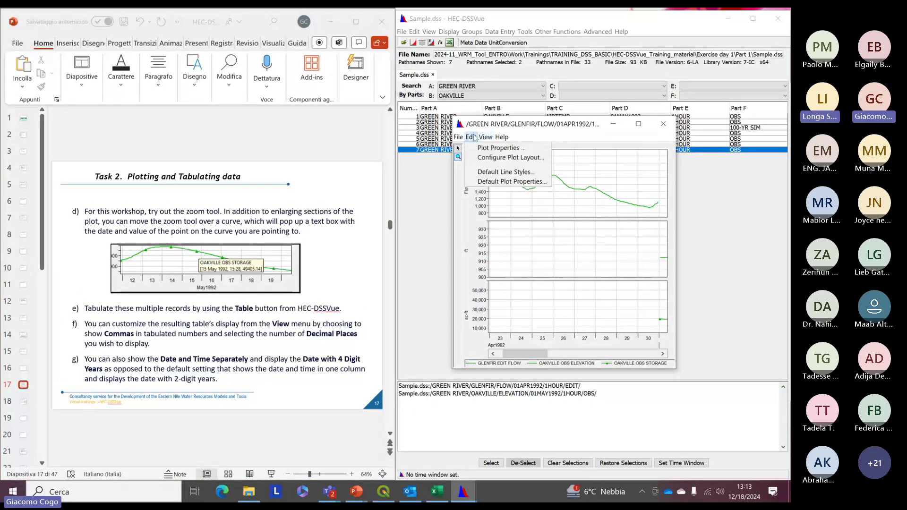
click(562, 150)
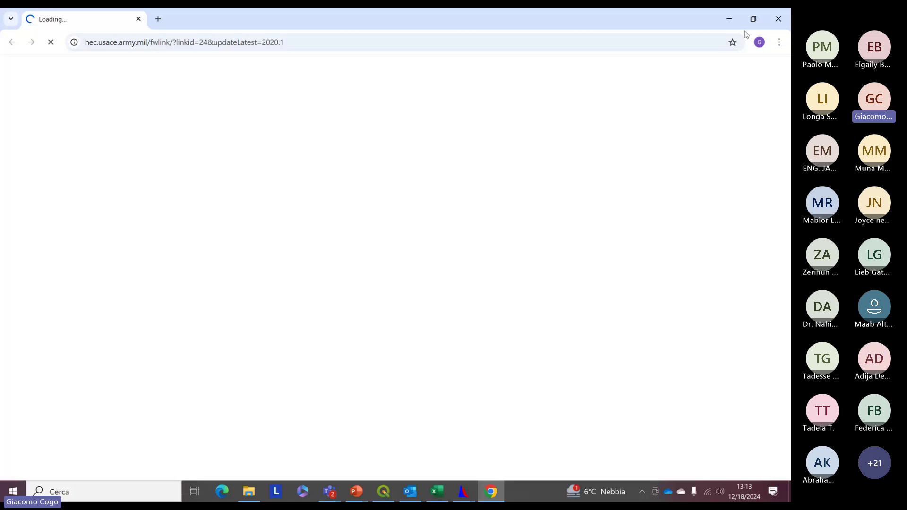
click(779, 17)
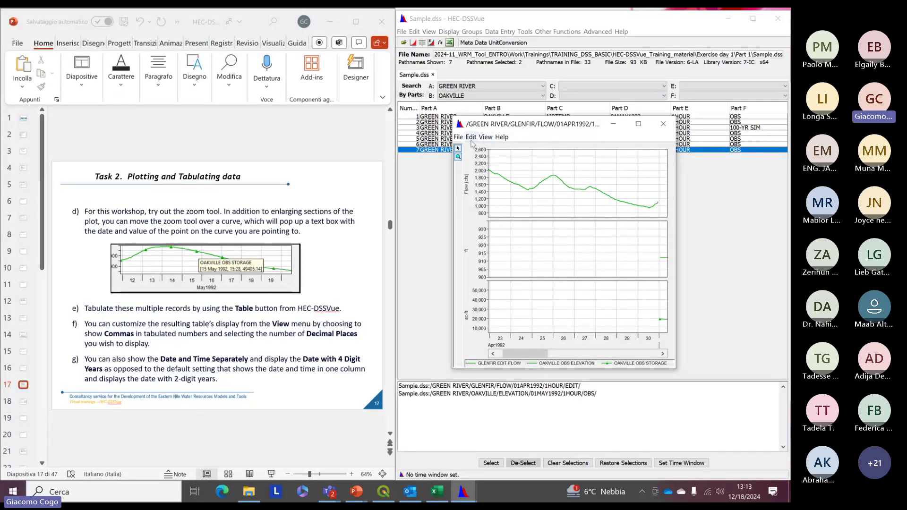
Step: Tabulate the three plotted records and place the table window over the record list
click(471, 137)
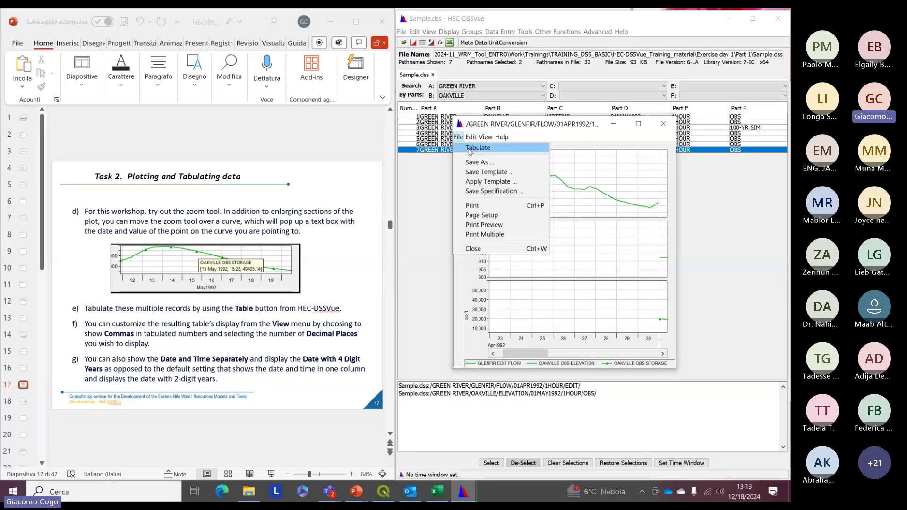
click(470, 148)
drag(80, 41, 461, 112)
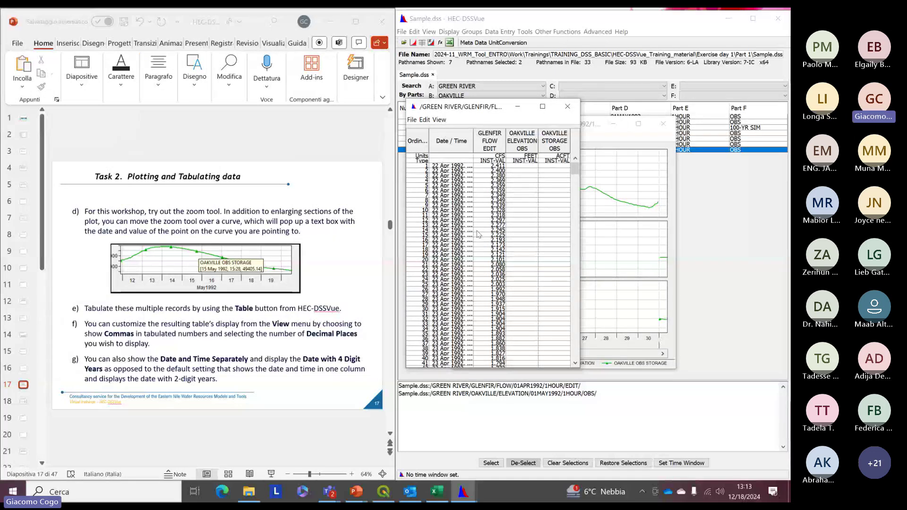
Step: Show missing values in the table as M
click(439, 121)
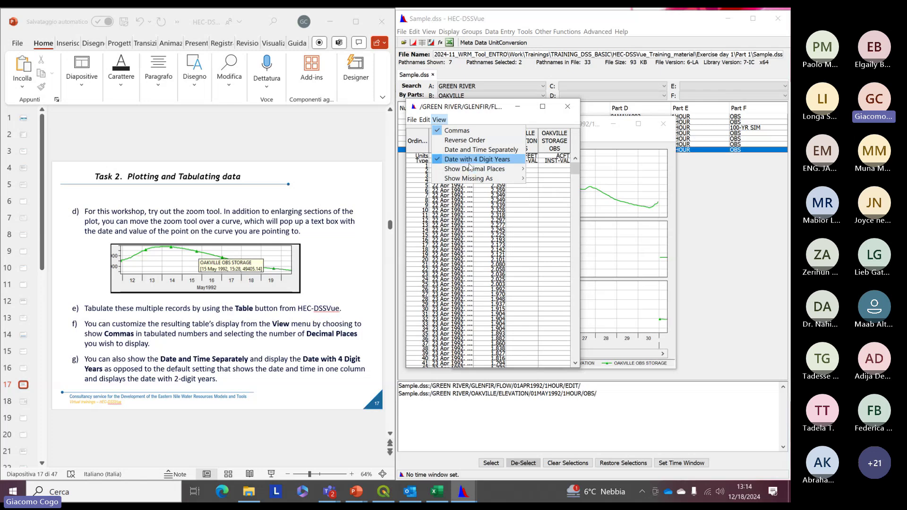
mouse_move(481, 172)
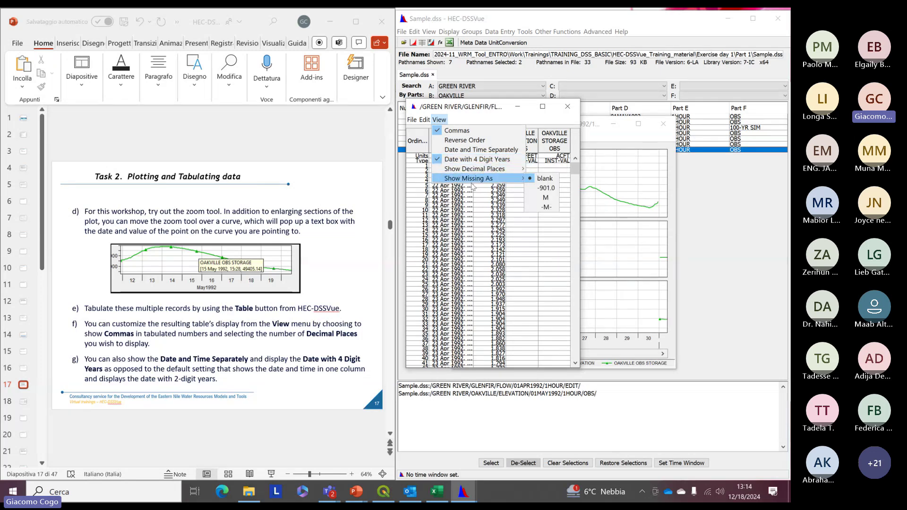
click(575, 227)
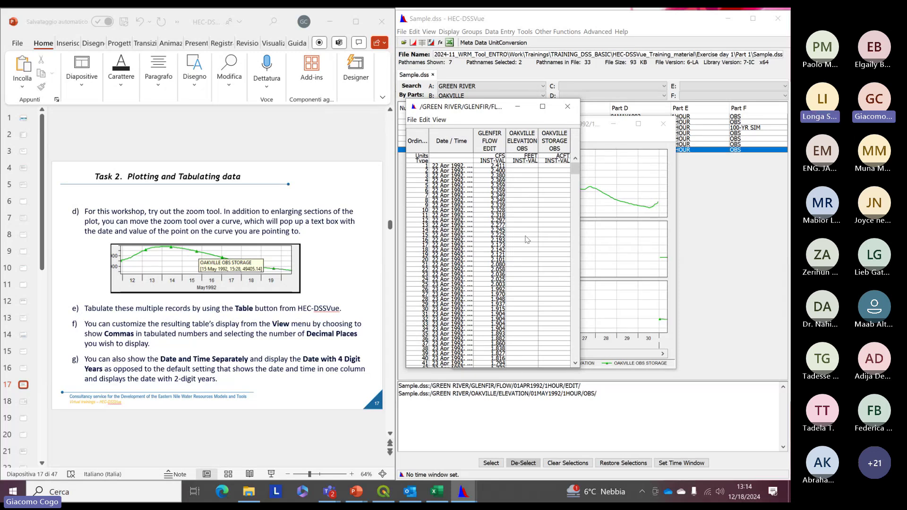
click(439, 119)
mouse_move(491, 184)
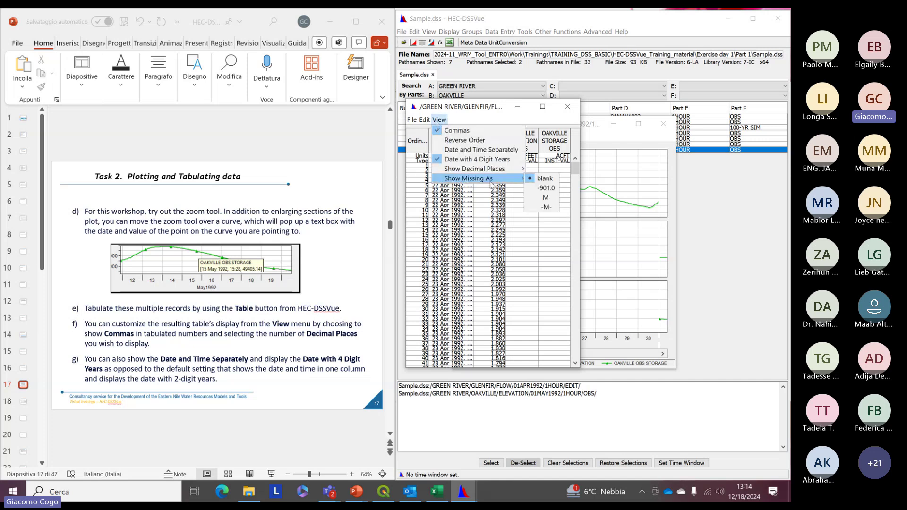
click(546, 198)
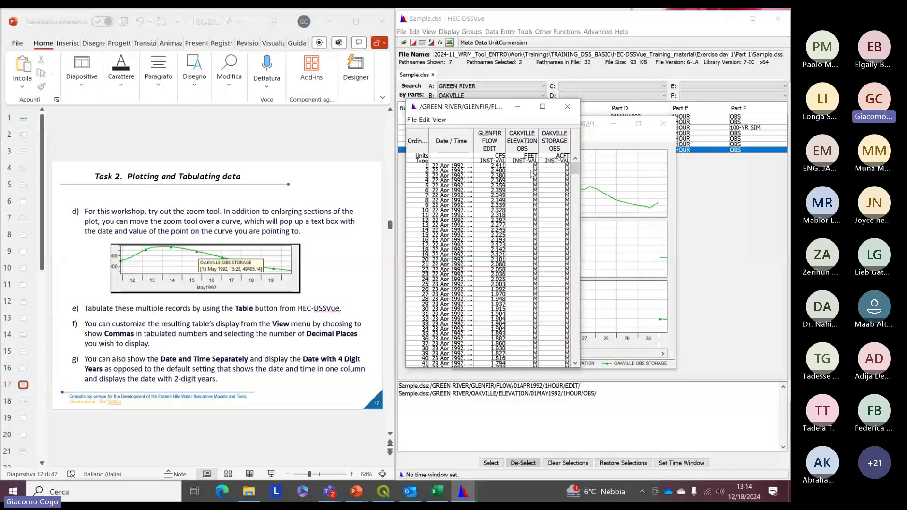
click(535, 215)
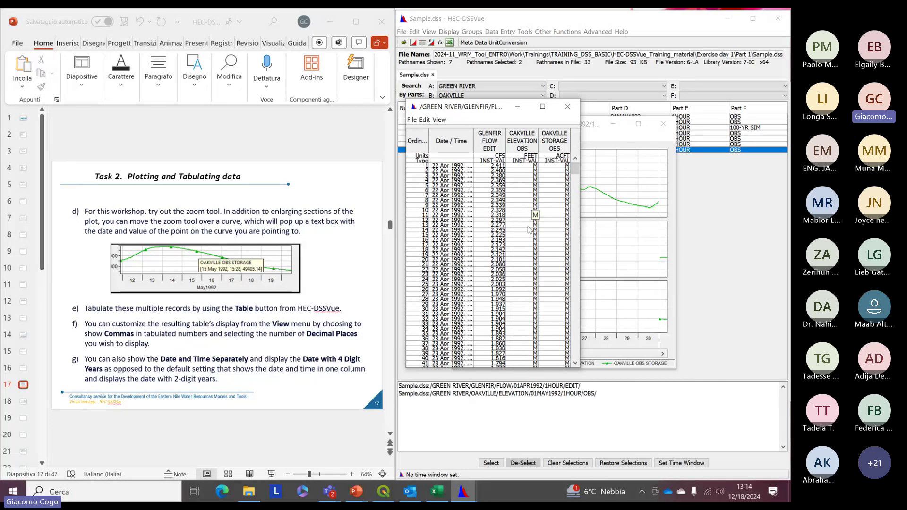
Step: Display the table's date and time separately
scroll(528, 229, down, 3)
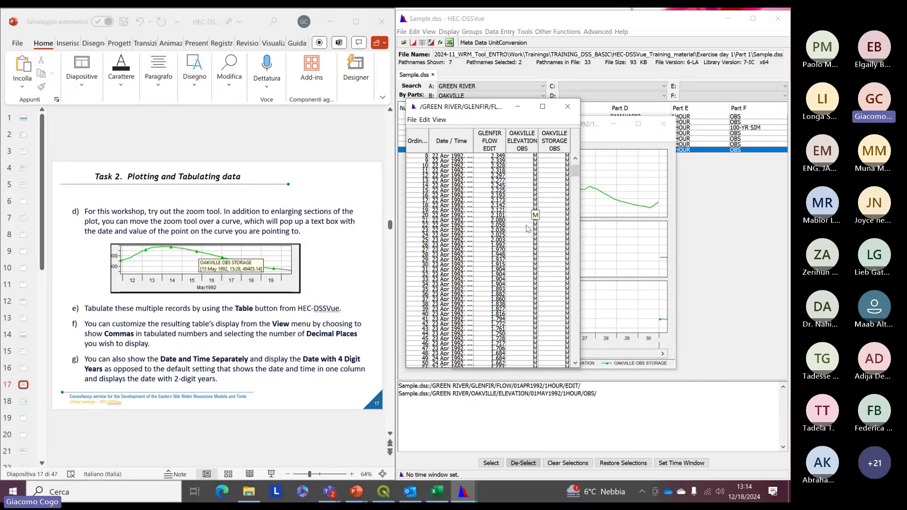
mouse_move(575, 170)
mouse_down()
mouse_move(577, 177)
mouse_move(574, 165)
mouse_up()
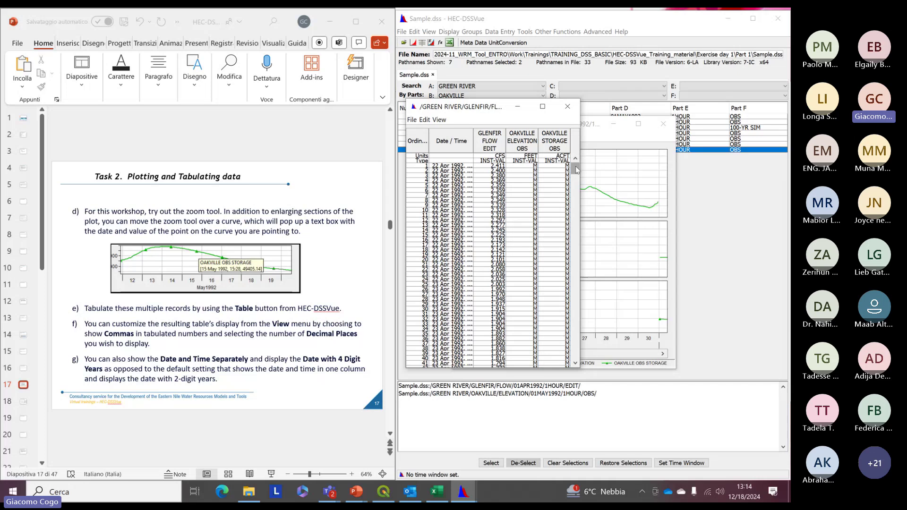
drag(576, 170, 580, 220)
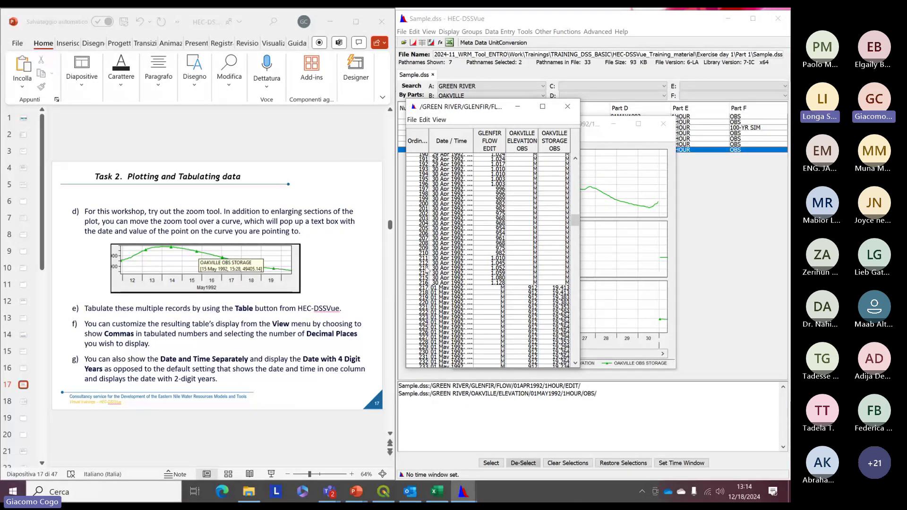
scroll(483, 204, up, 20)
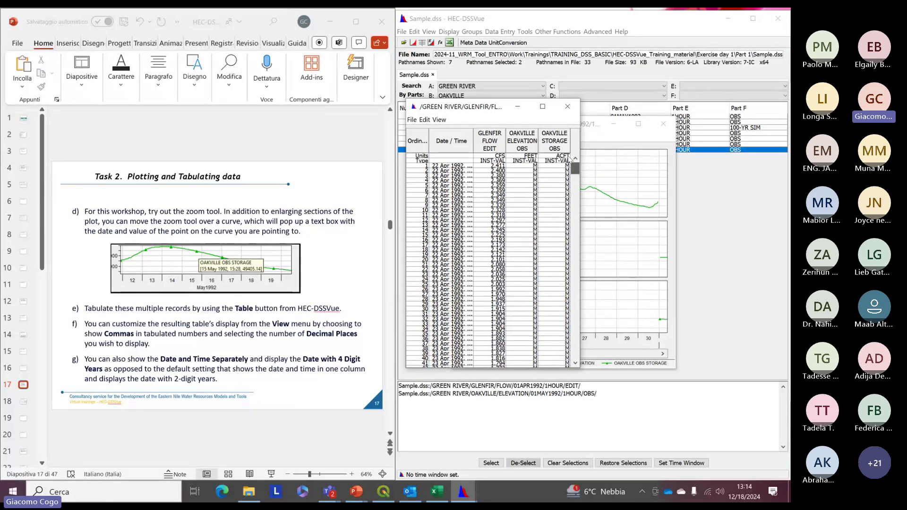
click(427, 120)
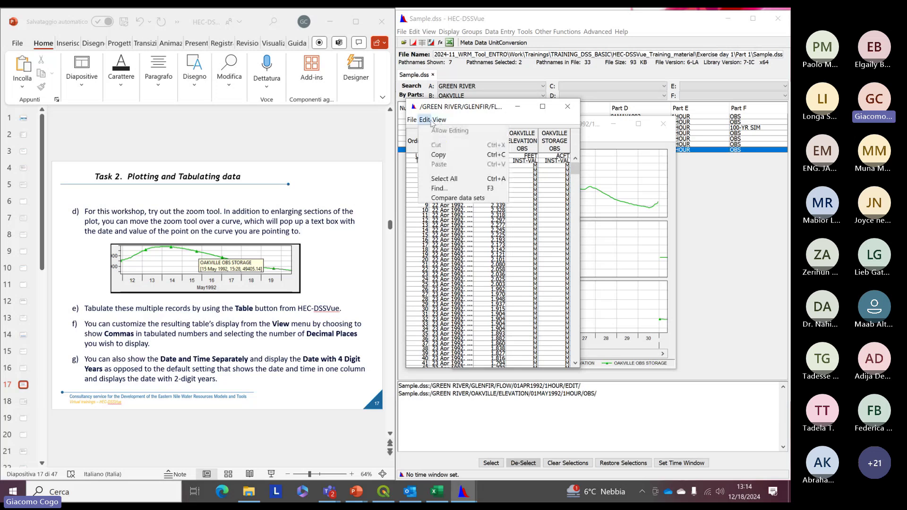
mouse_move(439, 120)
click(469, 168)
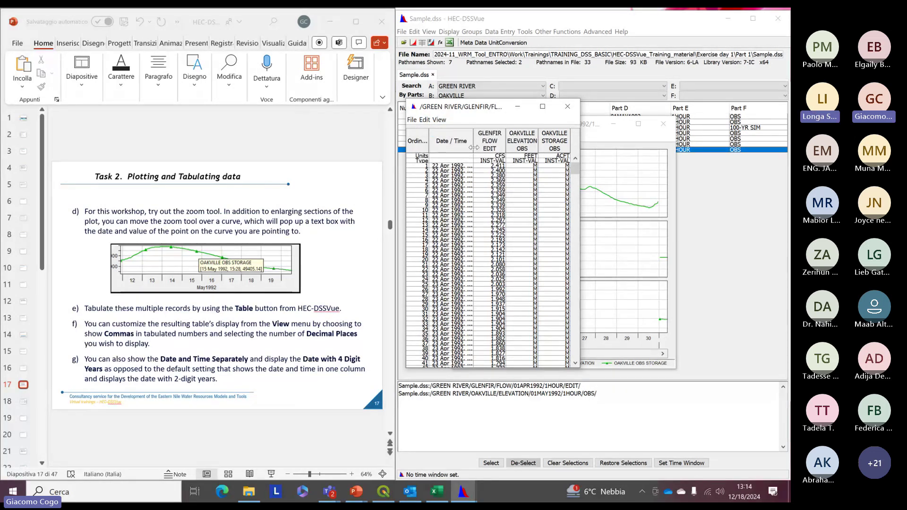
click(439, 120)
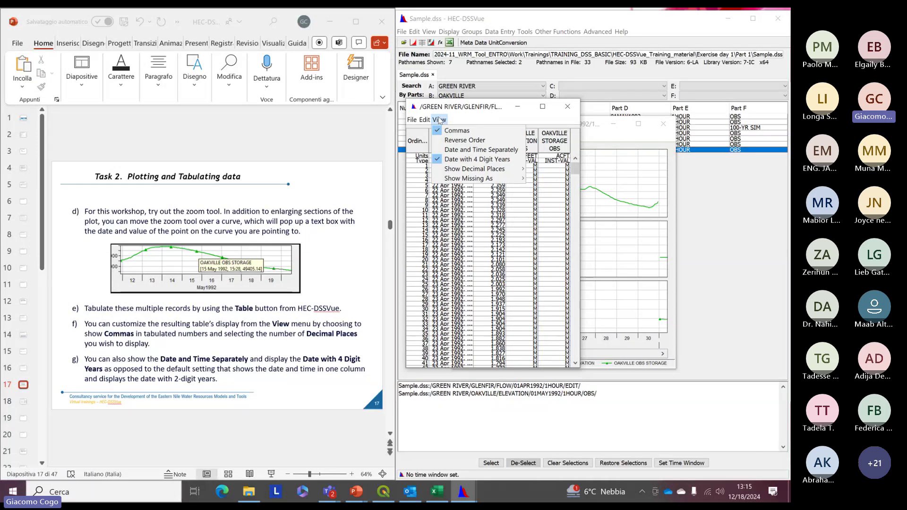
click(477, 149)
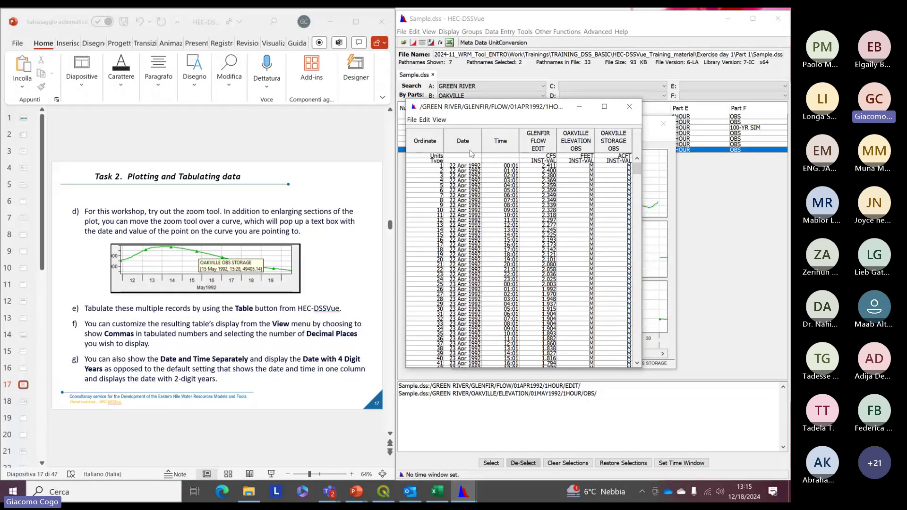
Step: Advance the presentation to slide 18 and close the table window
scroll(465, 203, down, 20)
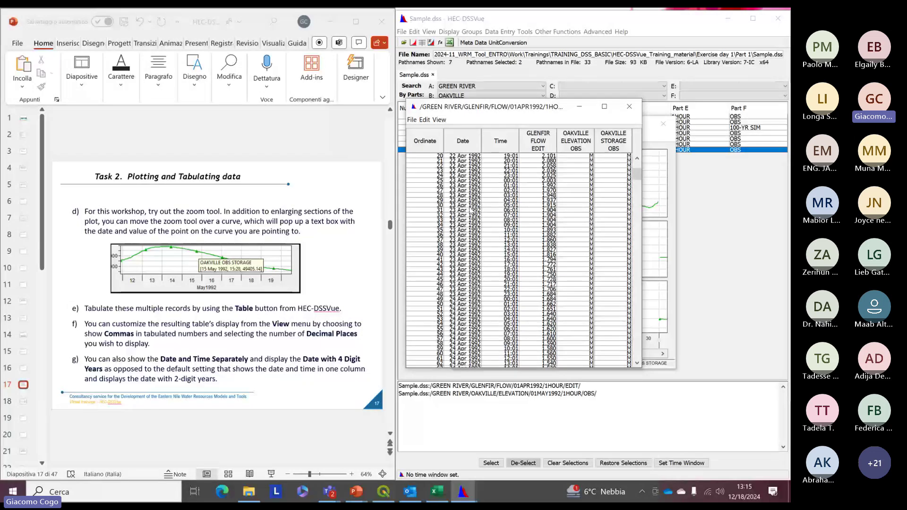
scroll(507, 205, down, 17)
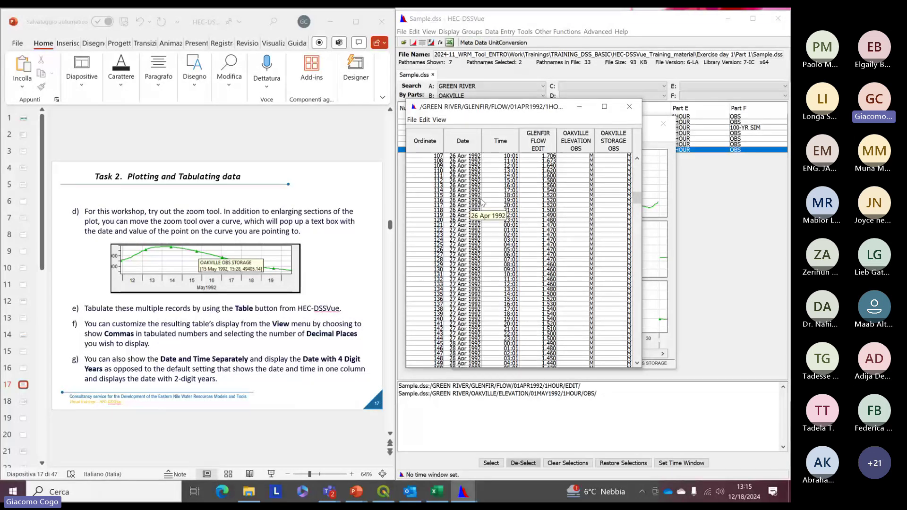
scroll(506, 205, down, 19)
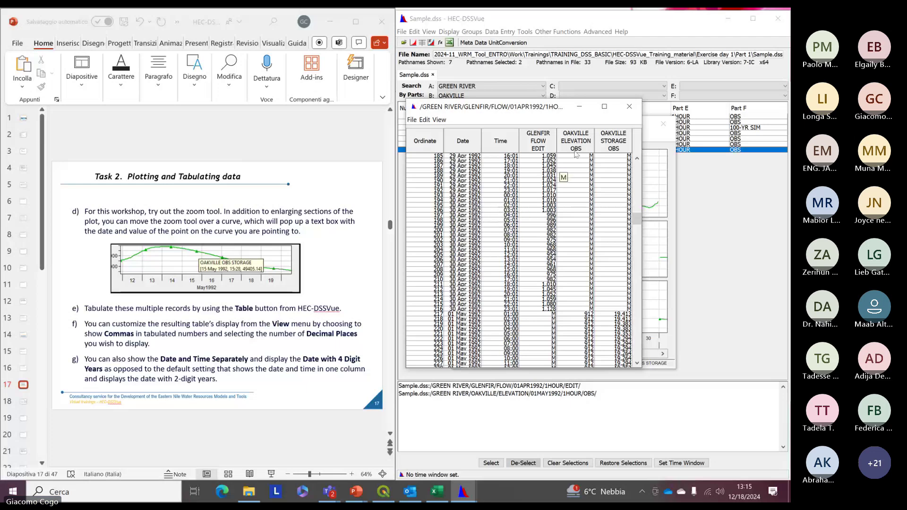
click(315, 392)
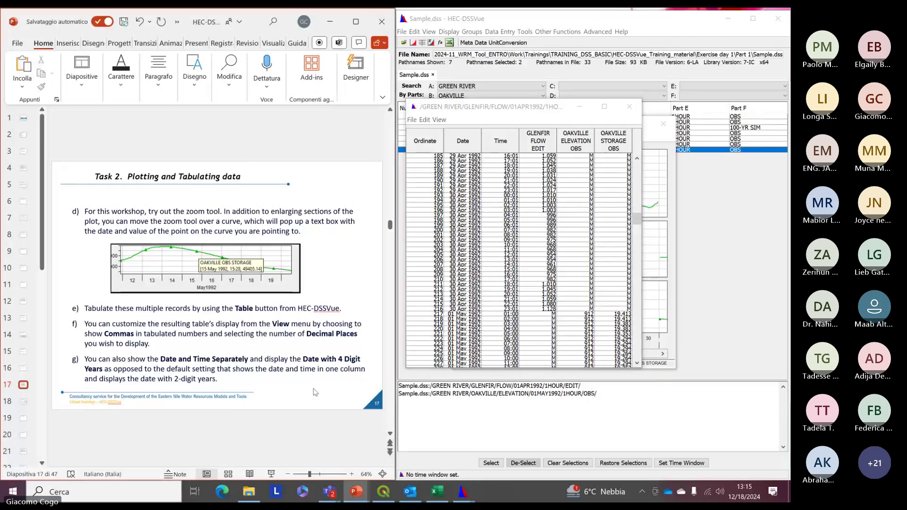
scroll(315, 392, down, 1)
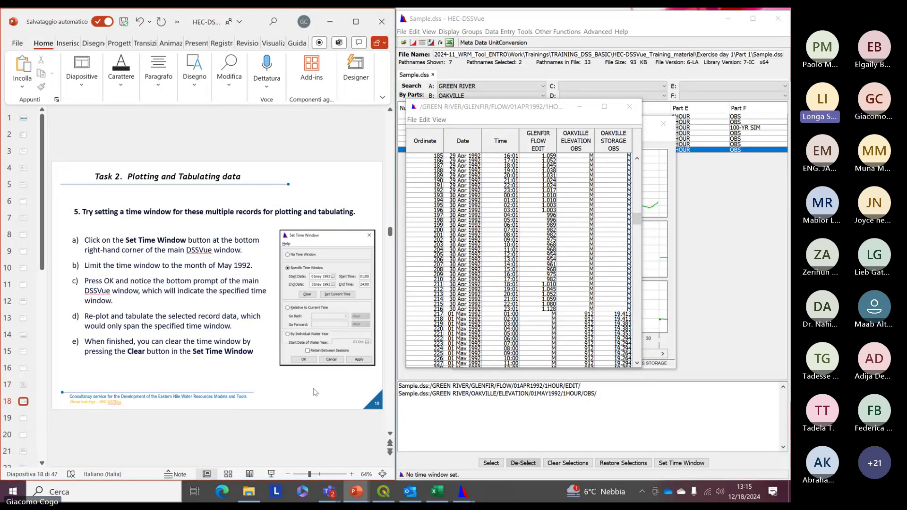
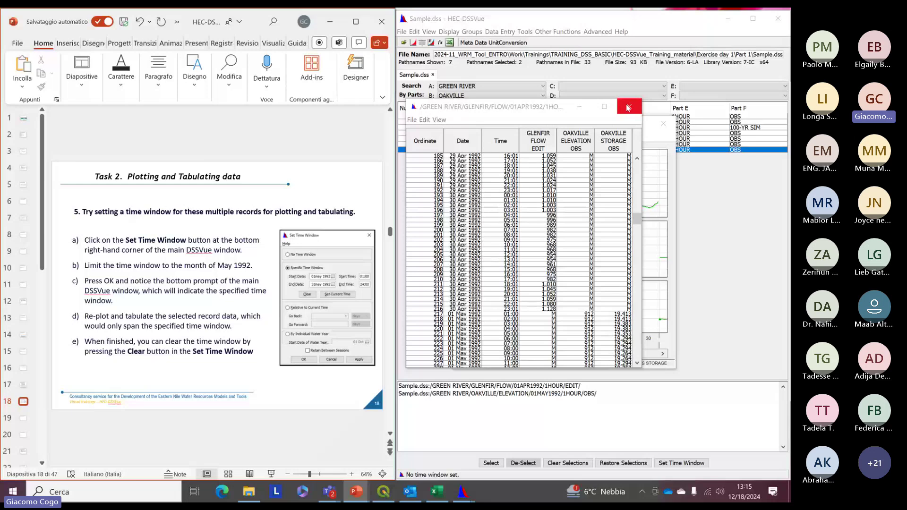
click(628, 108)
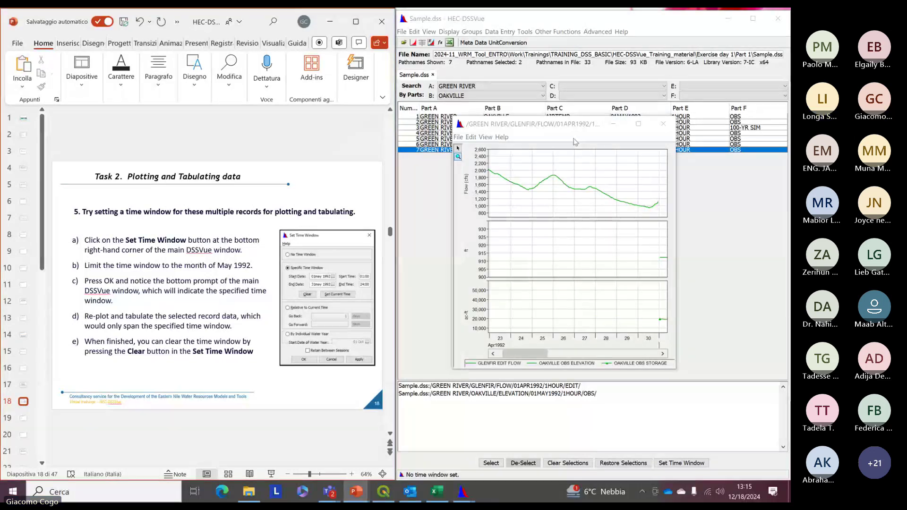
drag(519, 354, 515, 354)
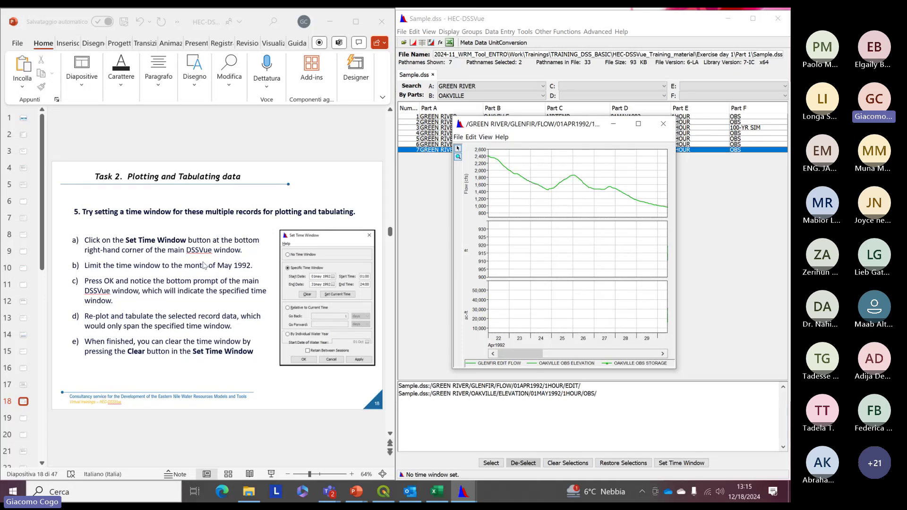
Step: Enlarge the time window settings and define a specific time window from 01 May 1992 to 31 May 1992
click(681, 463)
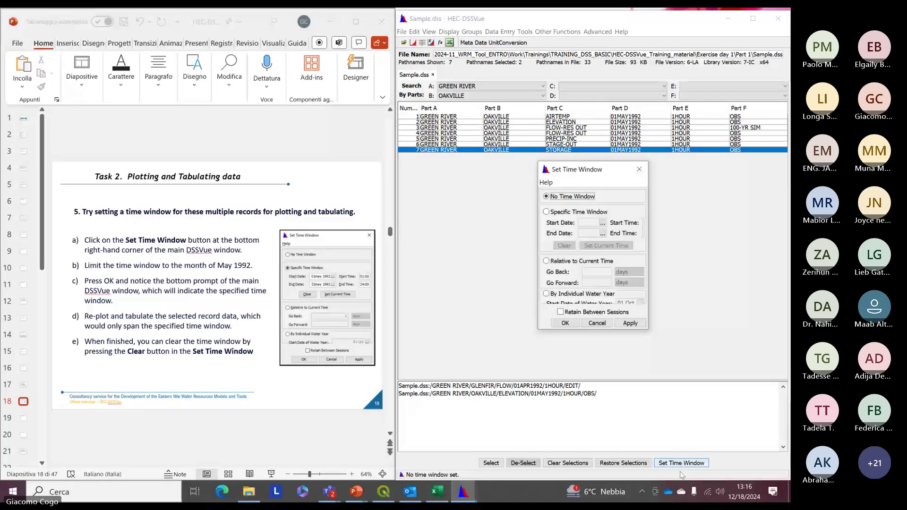
drag(538, 162, 437, 78)
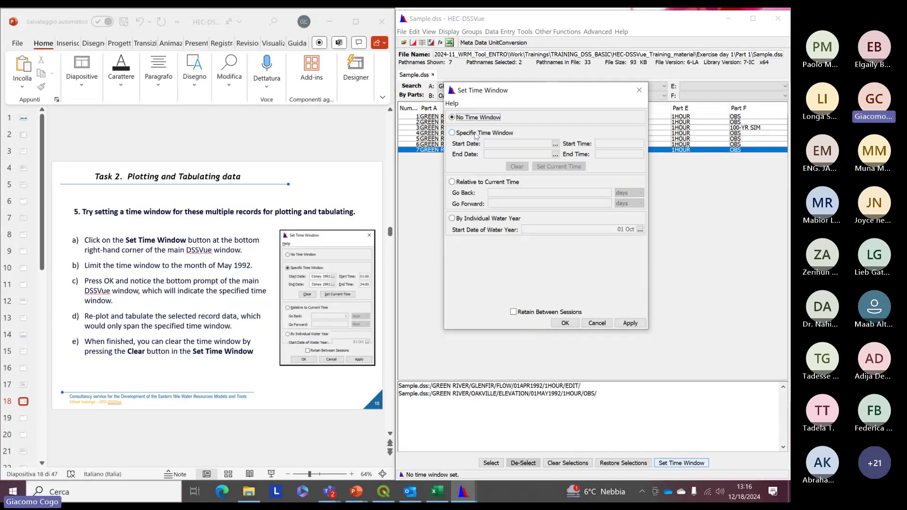
click(476, 136)
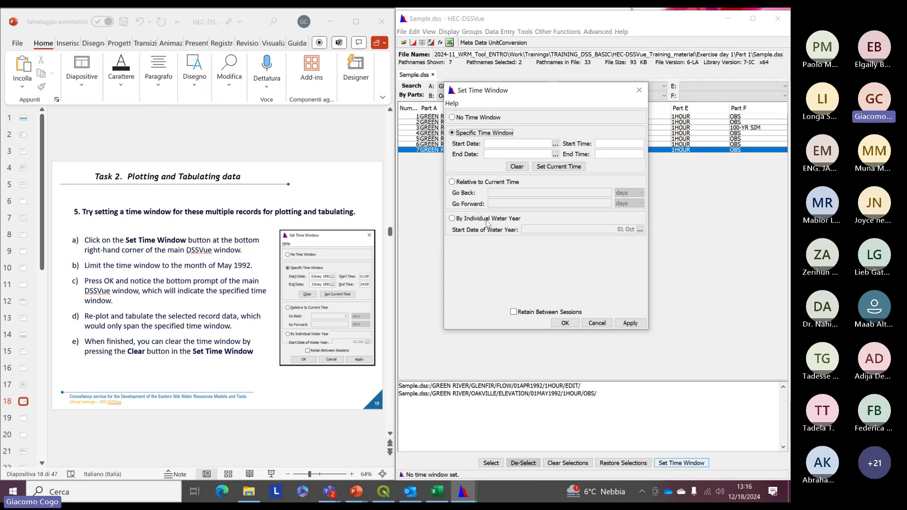
click(527, 143)
text(01may)
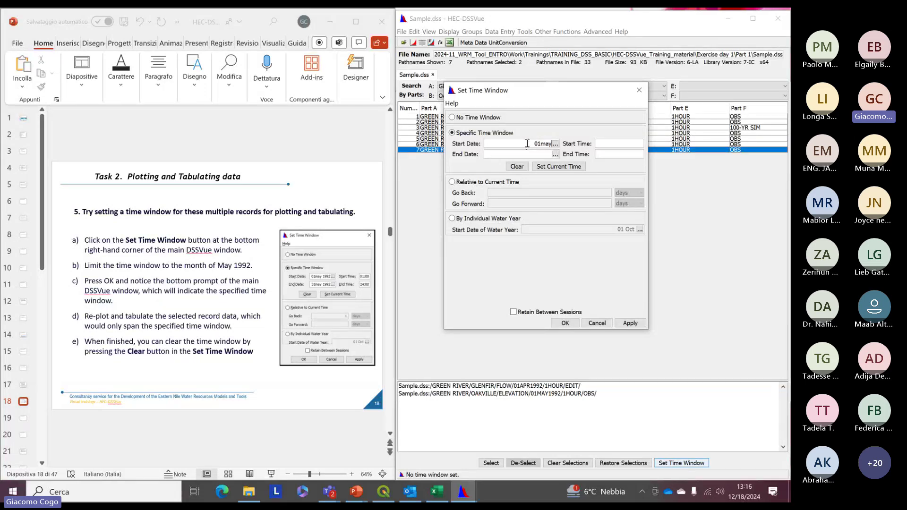
text(1992)
click(522, 156)
text(31may1992)
Step: Set the start time to 0100 and the end time to 2400, and apply the time window
click(608, 144)
text(0100)
click(623, 154)
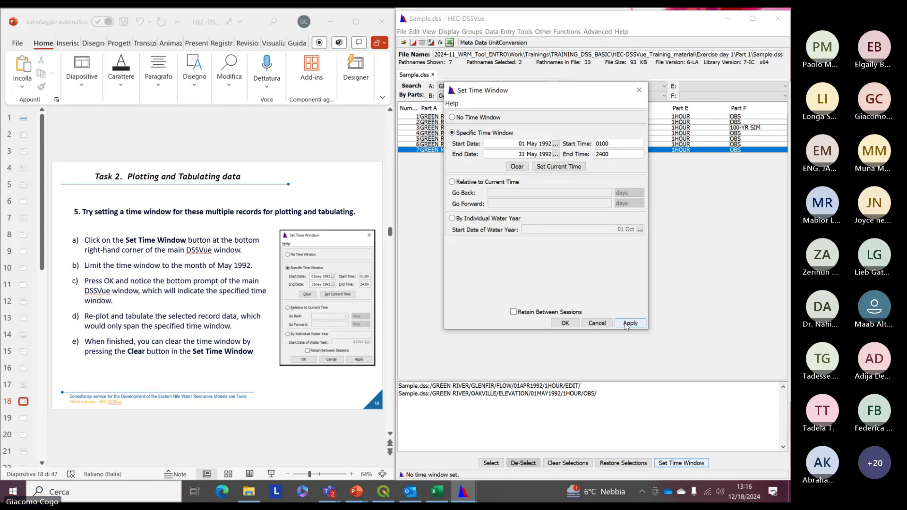
click(628, 324)
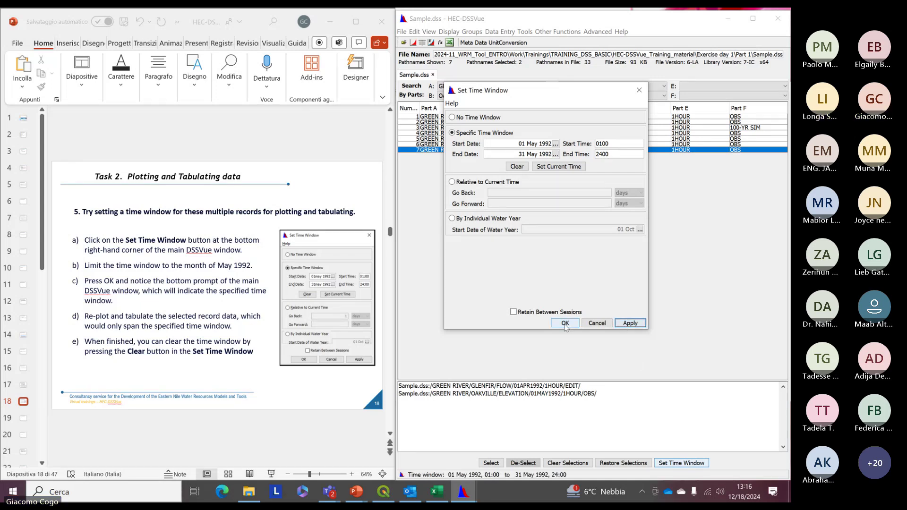
click(565, 323)
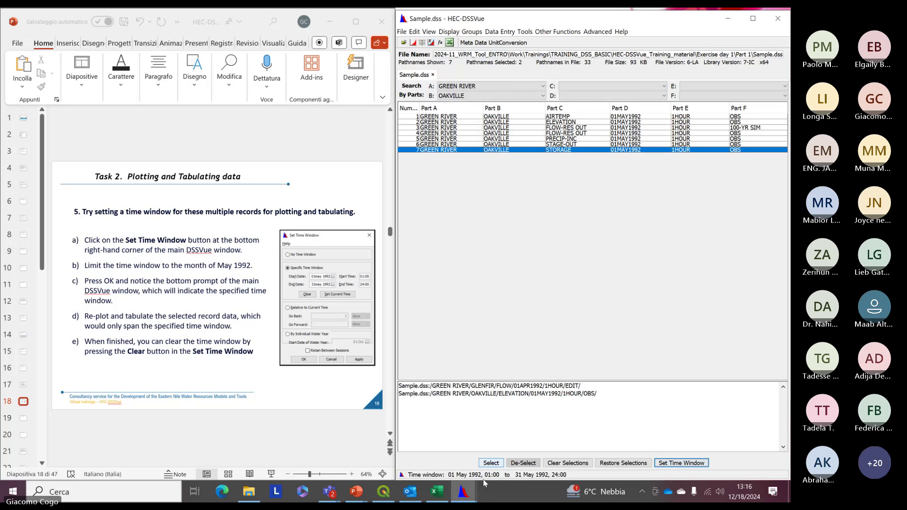
Step: Zoom the existing three-record plot out to its full period and close it
mouse_move(480, 497)
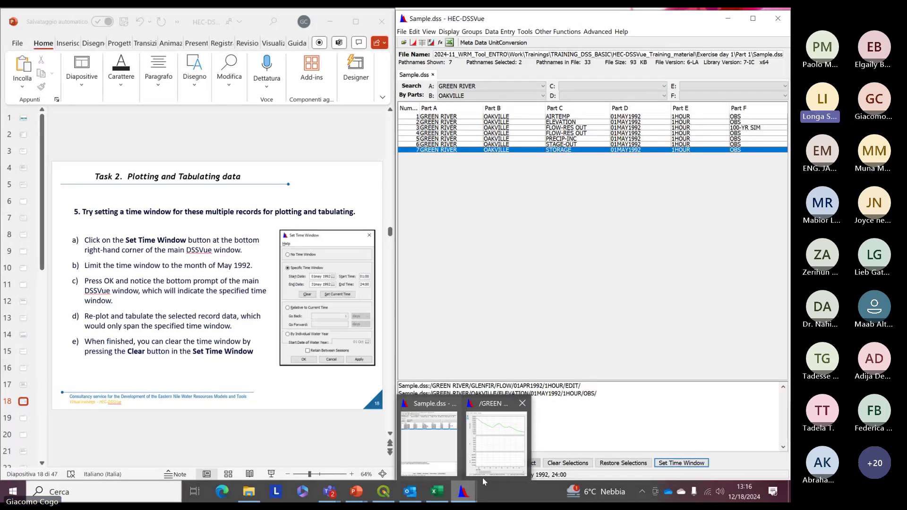
click(493, 450)
click(474, 137)
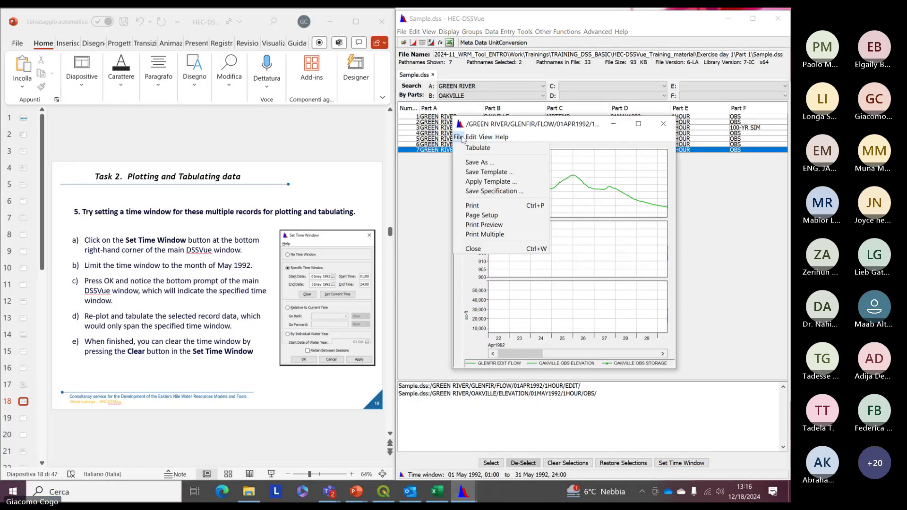
mouse_move(481, 138)
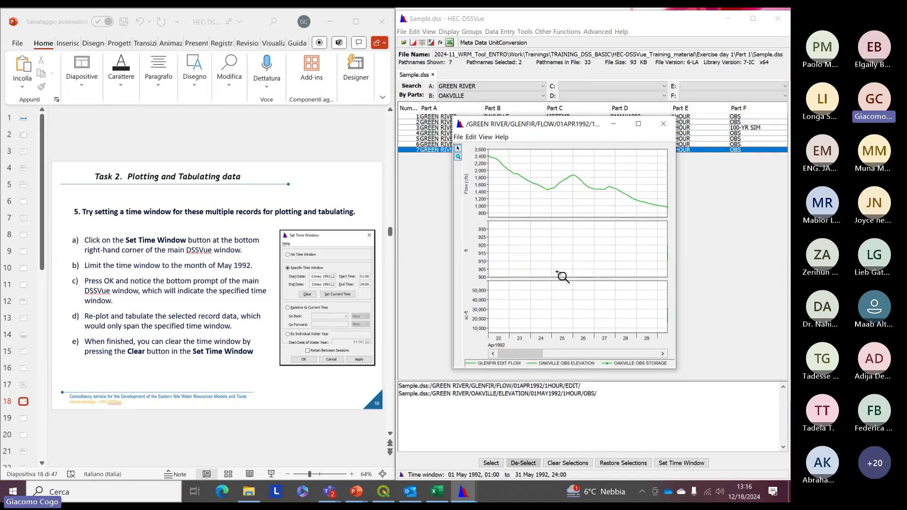
click(542, 253)
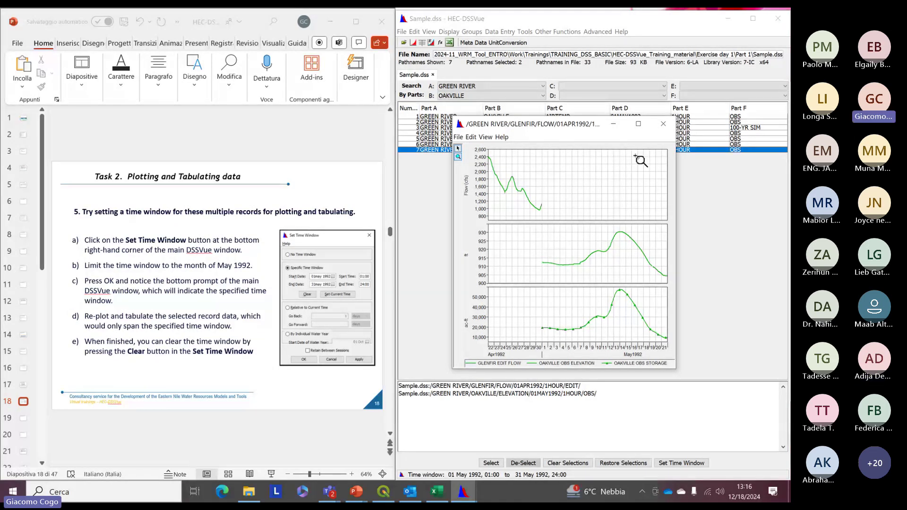
click(663, 124)
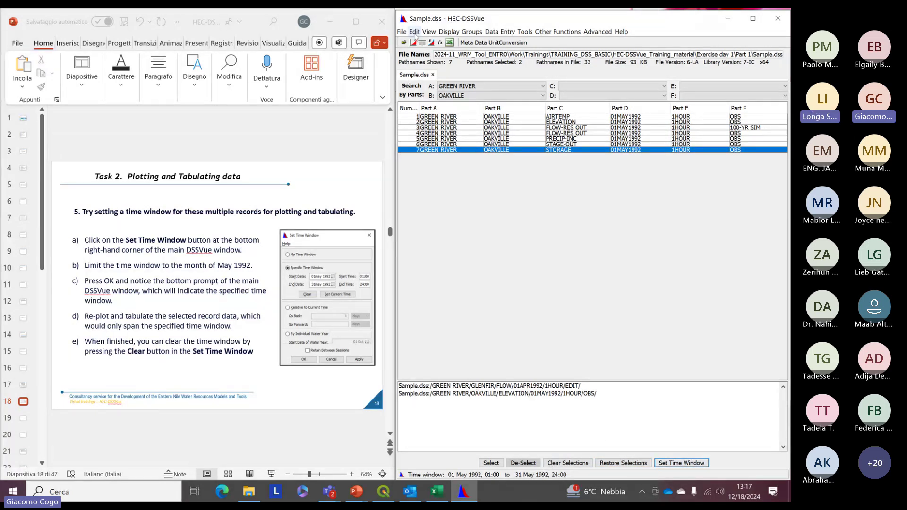
Step: Re-plot the selected GLENFIR flow and OAKVILLE elevation records within the time window, view the plot enlarged and close it
click(428, 32)
click(485, 256)
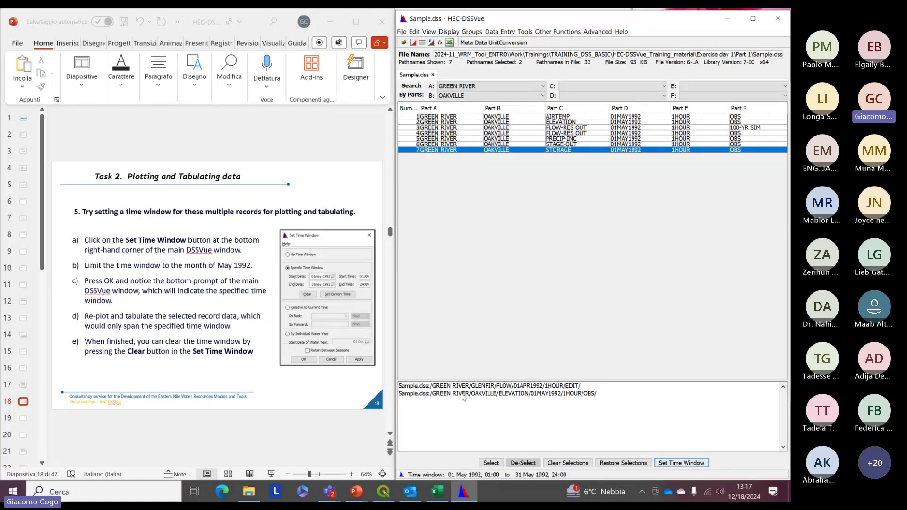
click(413, 42)
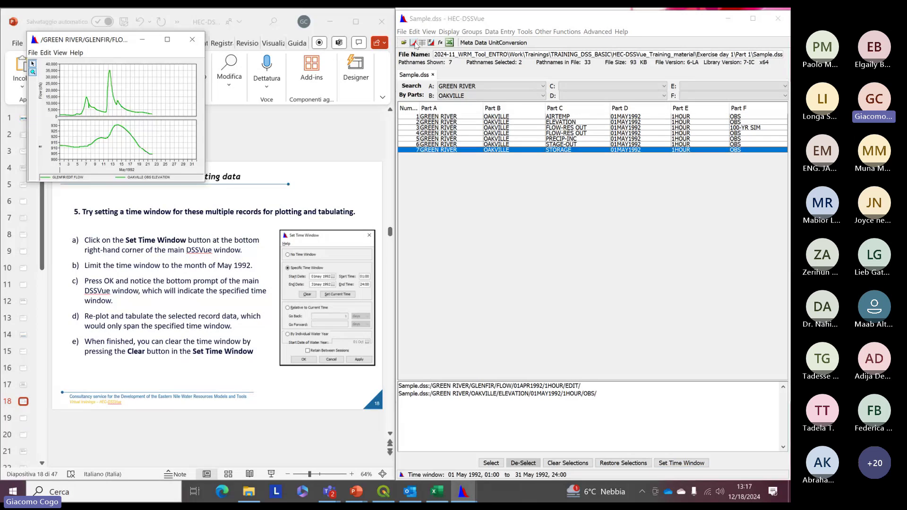
drag(209, 186, 484, 381)
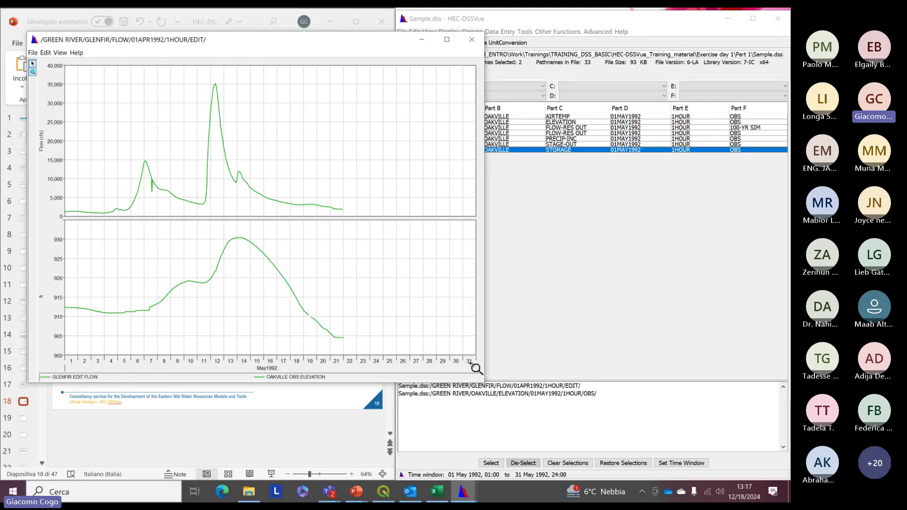
click(473, 44)
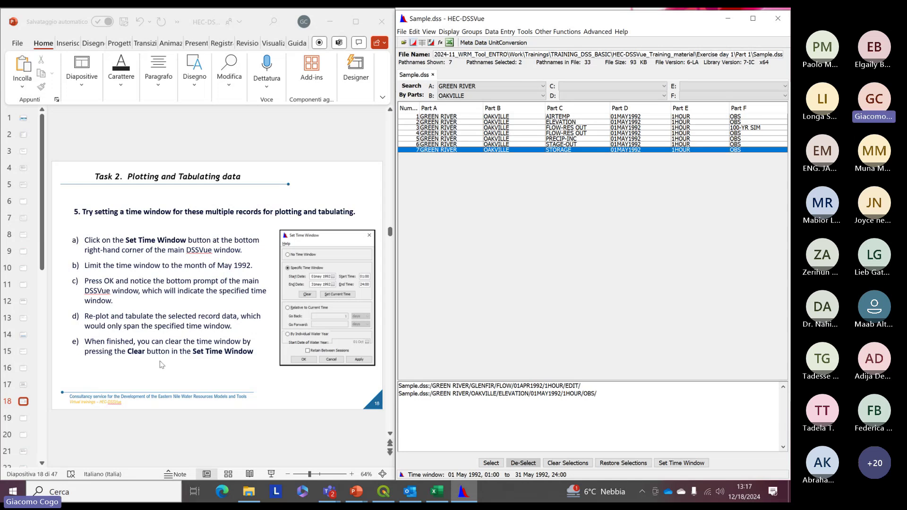
Step: Remove the time restriction by applying the No Time Window option
click(673, 465)
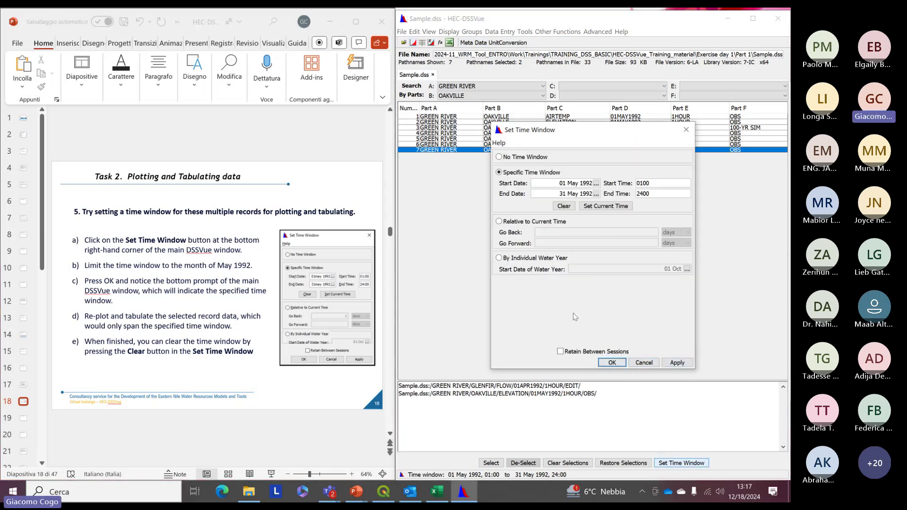
click(539, 158)
click(677, 363)
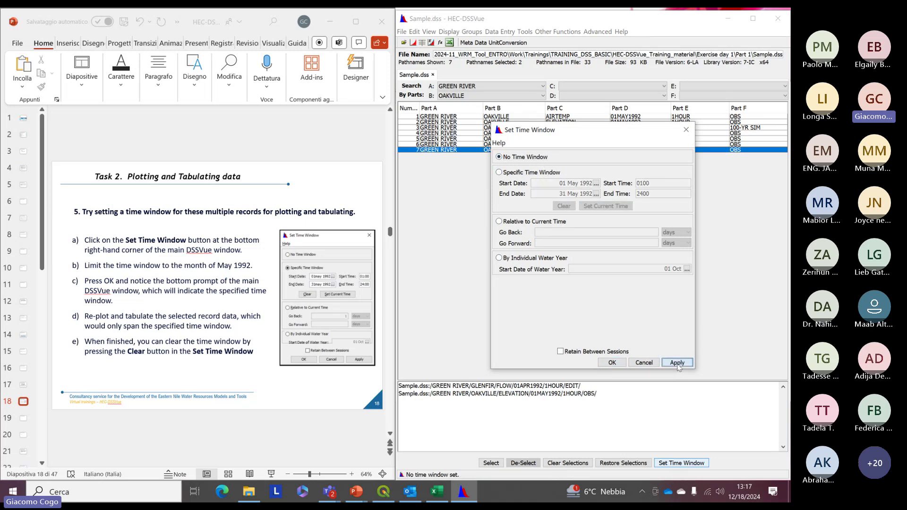
Step: Accept the time window dialog with No Time Window chosen, and advance the presentation to the Question 5 slide
click(611, 363)
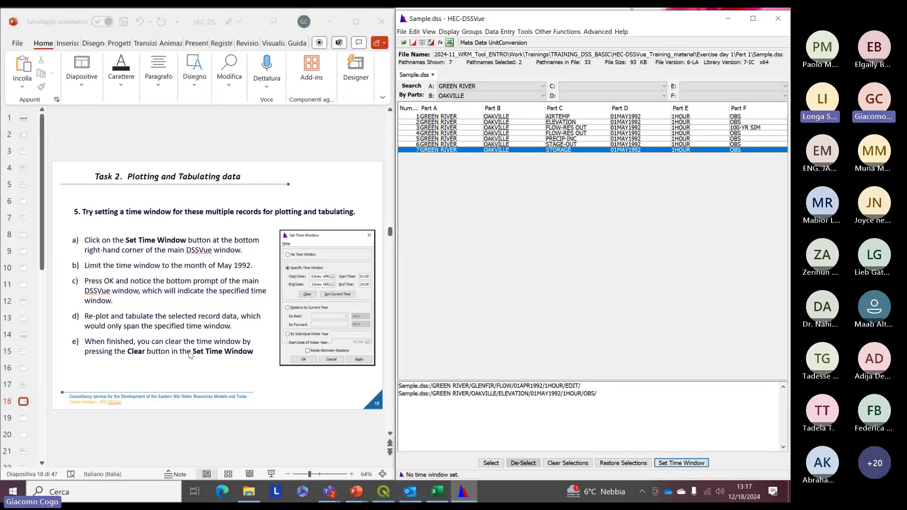
click(202, 383)
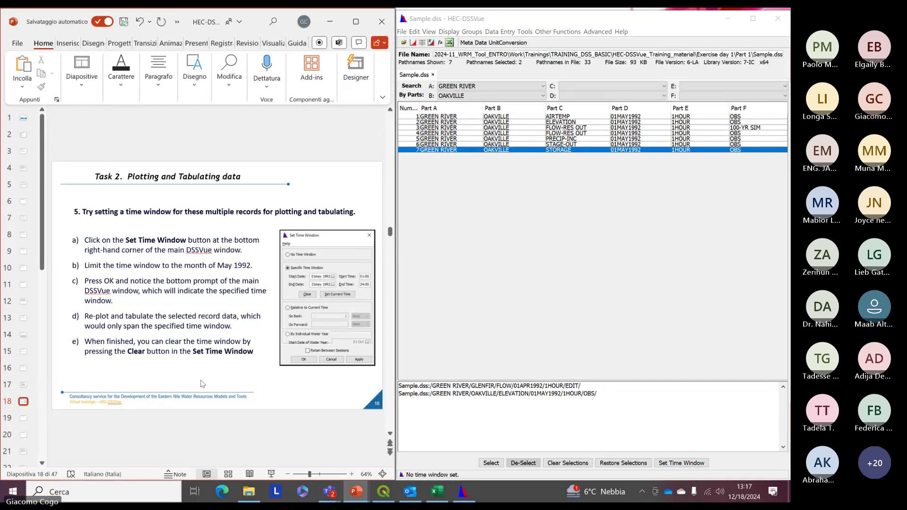
scroll(205, 382, down, 1)
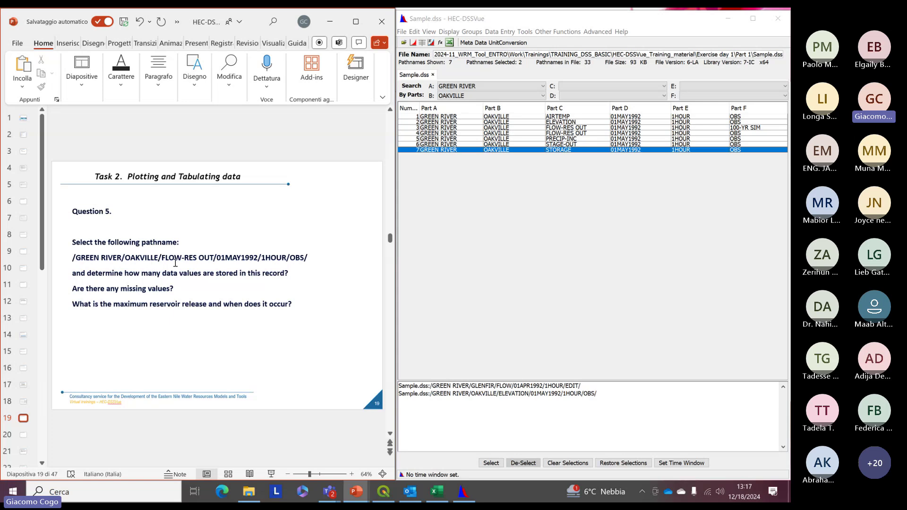
Step: Keep the pathname search filters at GREEN RIVER for part A and OAKVILLE for part B
click(515, 85)
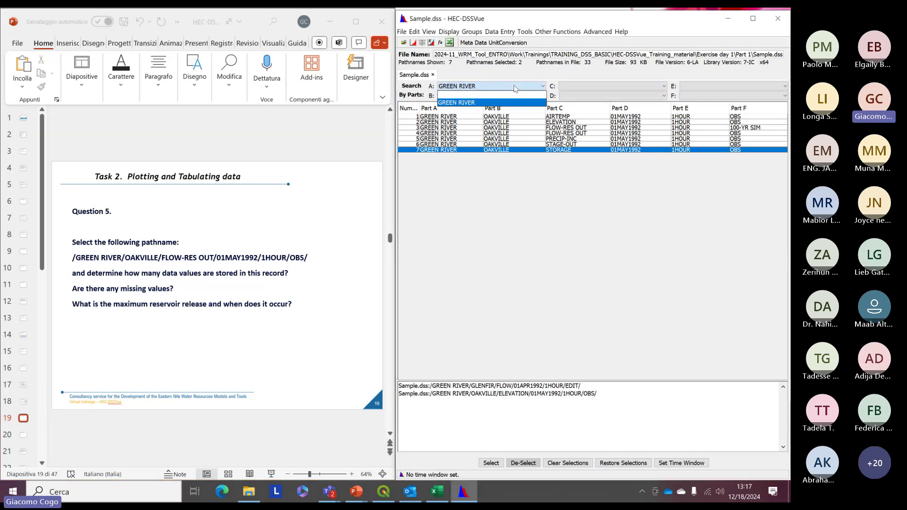
click(514, 88)
click(510, 89)
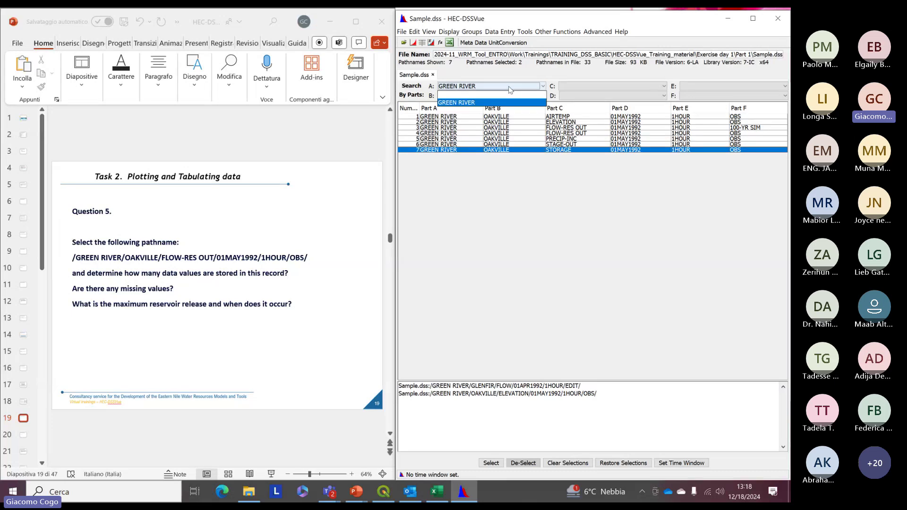
click(510, 89)
click(478, 91)
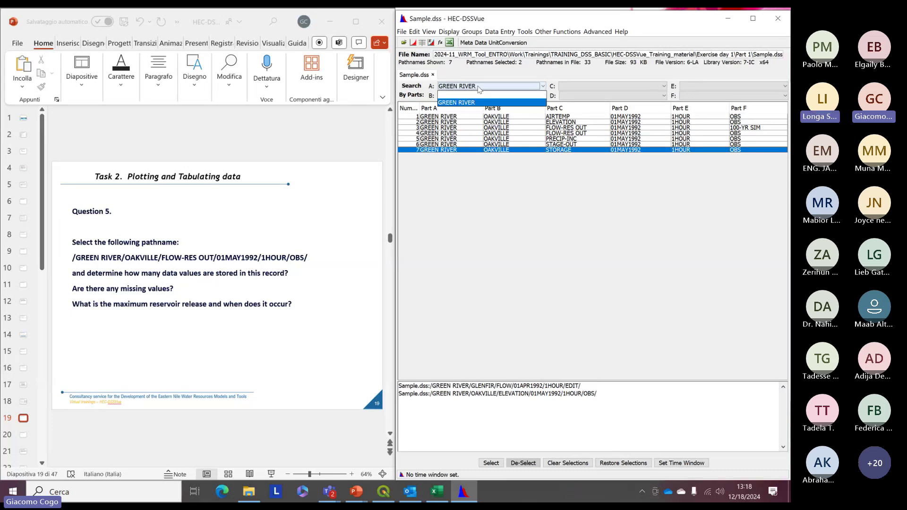
click(467, 97)
click(466, 97)
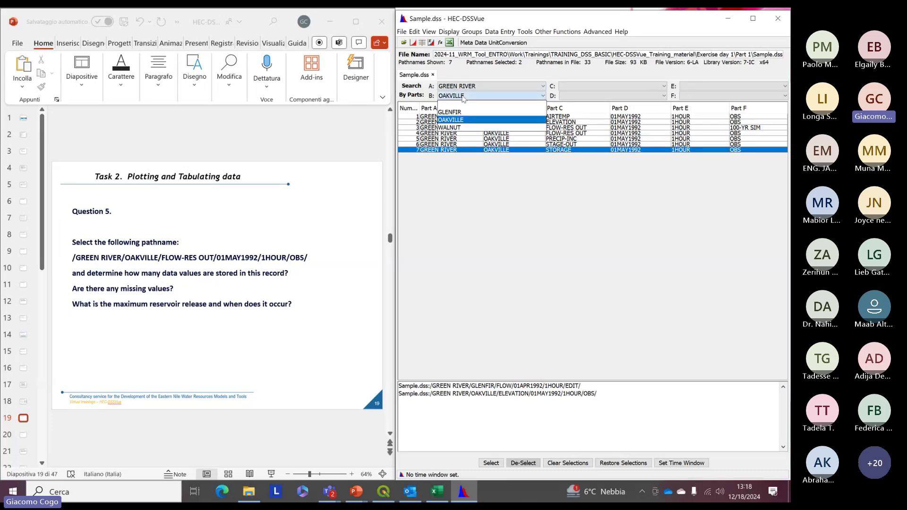
click(457, 124)
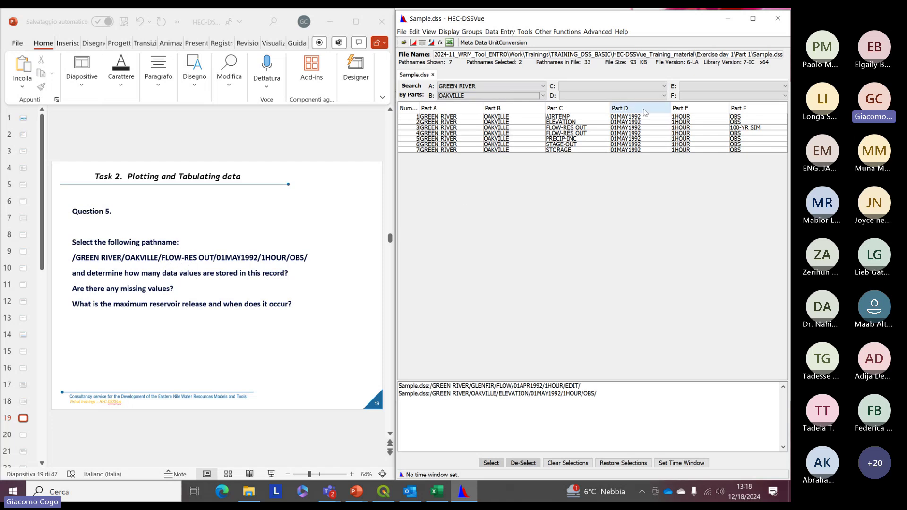
Step: Narrow the pathname list to FLOW-RES OUT for part C and OBS for part F
click(627, 88)
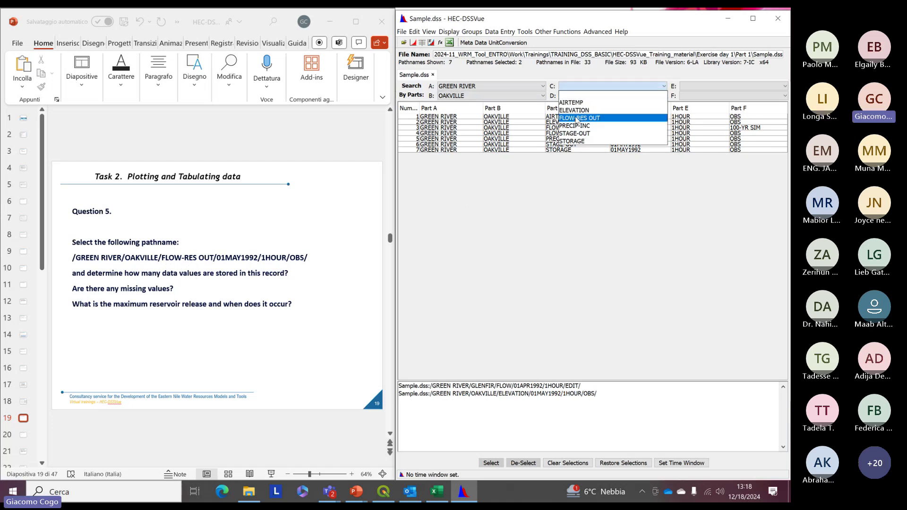
click(590, 121)
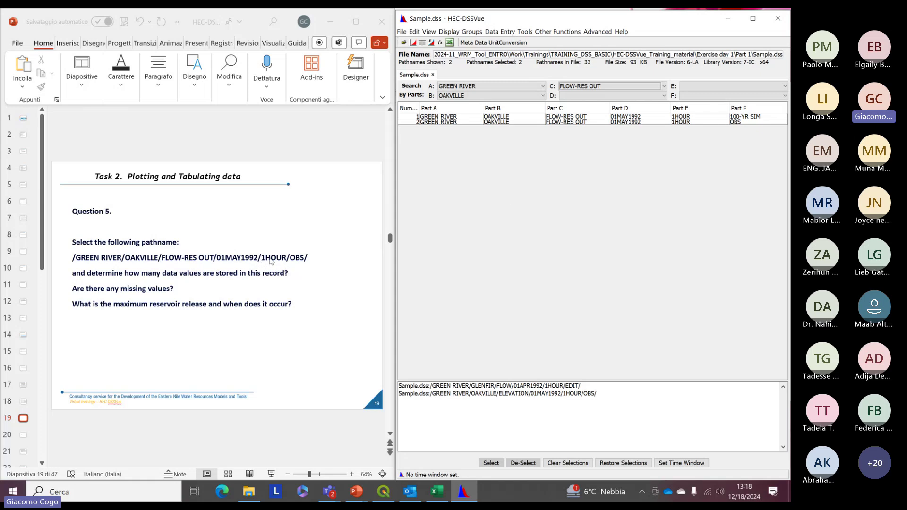
click(691, 96)
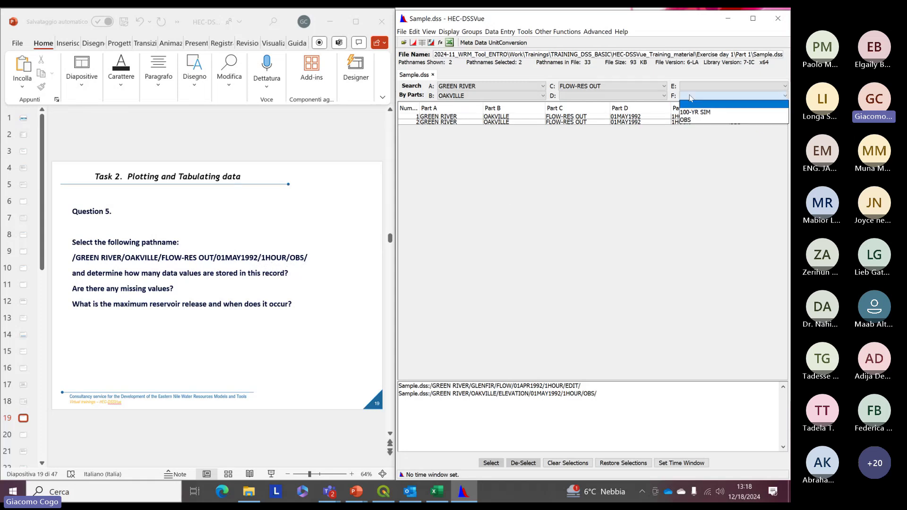
click(686, 121)
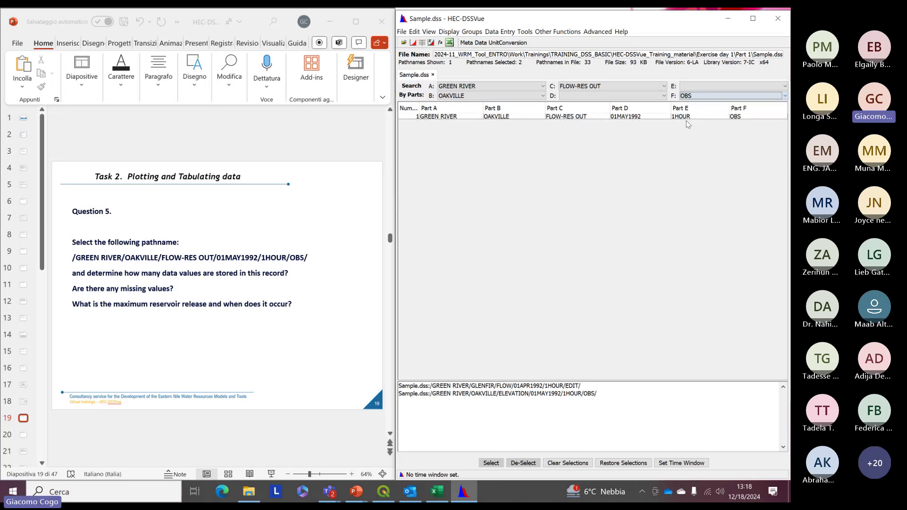
Step: Highlight the filtered OAKVILLE FLOW-RES OUT record and advance the presentation to the Question 5 answer slide
click(491, 119)
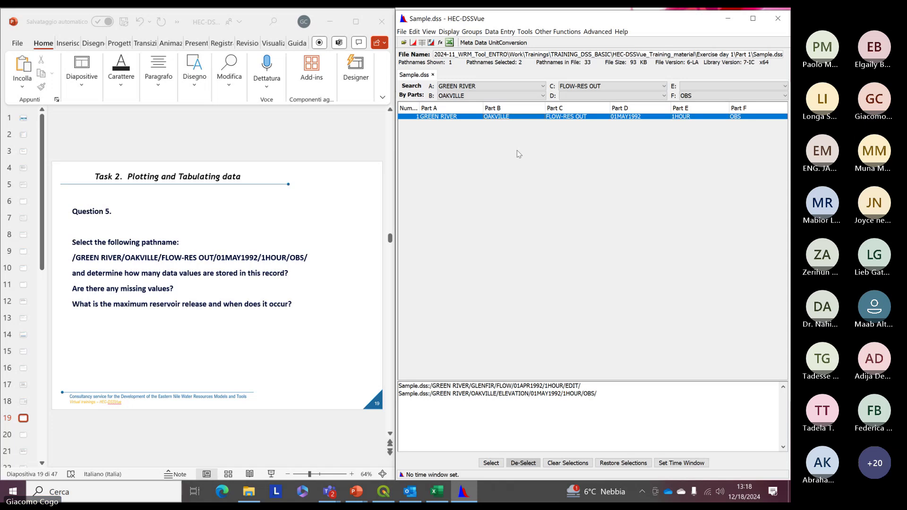
click(280, 325)
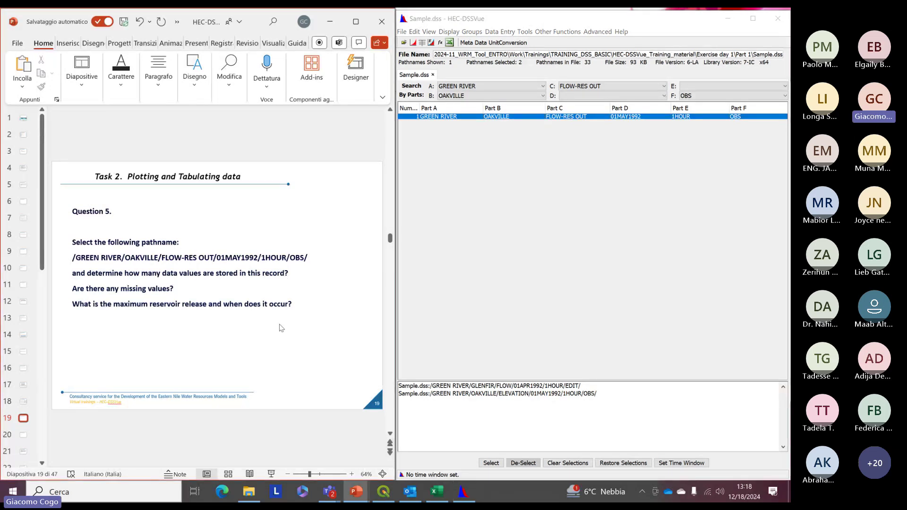
scroll(280, 327, down, 1)
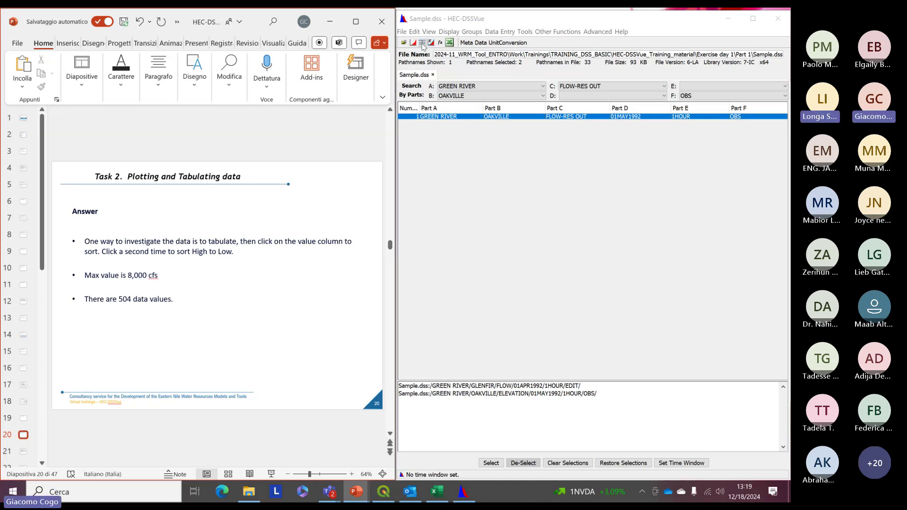
click(422, 46)
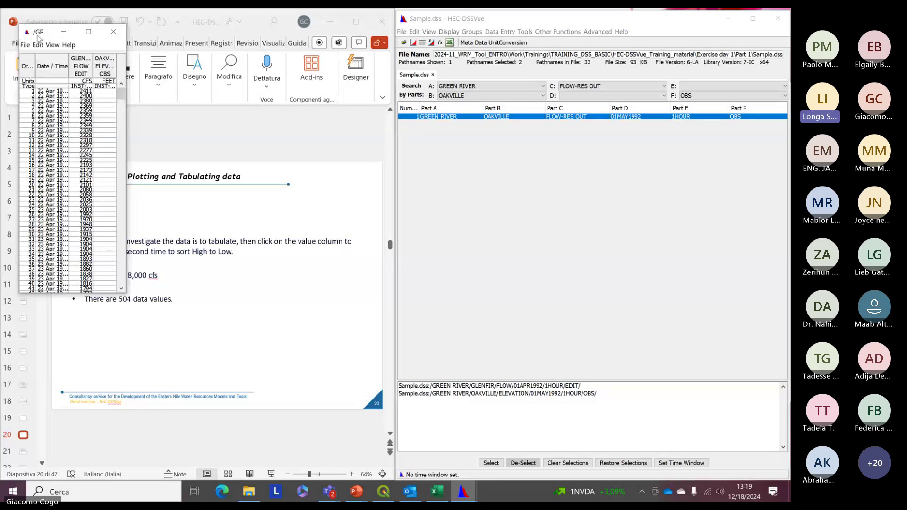
drag(39, 32, 370, 108)
drag(448, 118, 491, 109)
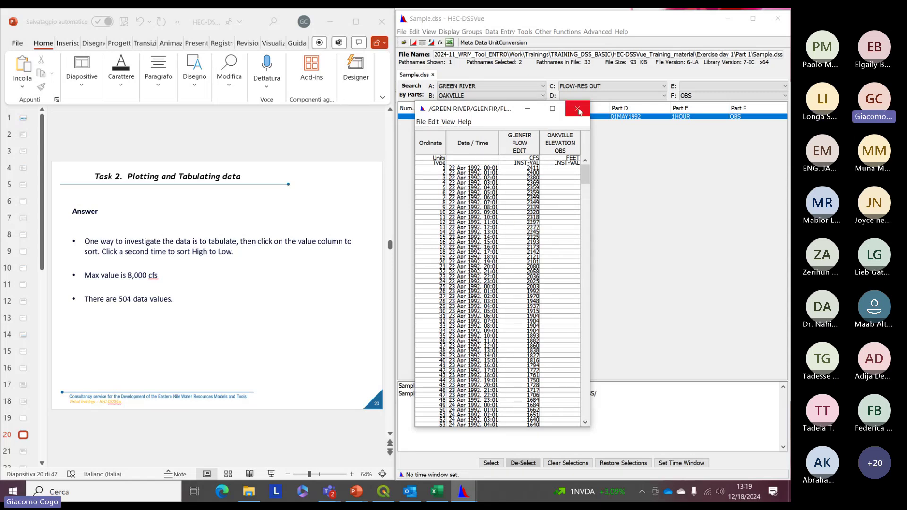
drag(488, 114, 600, 93)
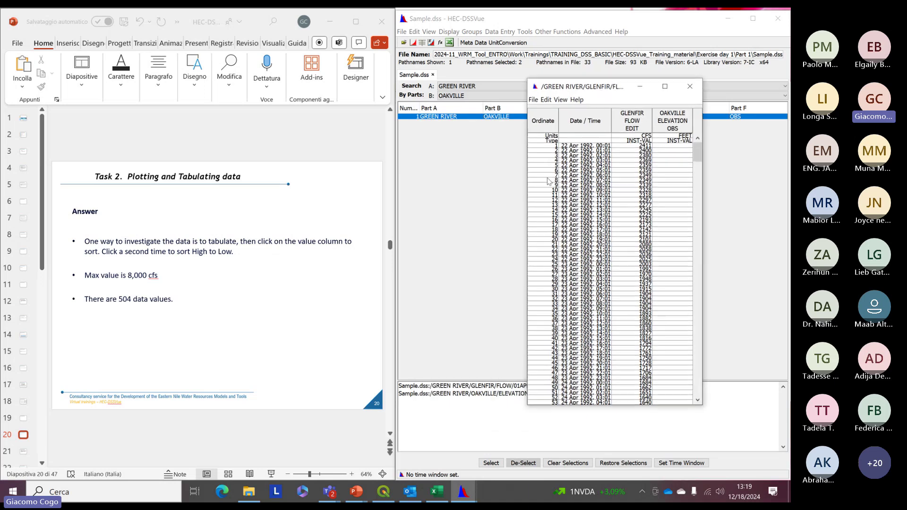
Step: Remove the GLENFIR FLOW and OAKVILLE ELEVATION records from the list of selected pathnames
click(465, 395)
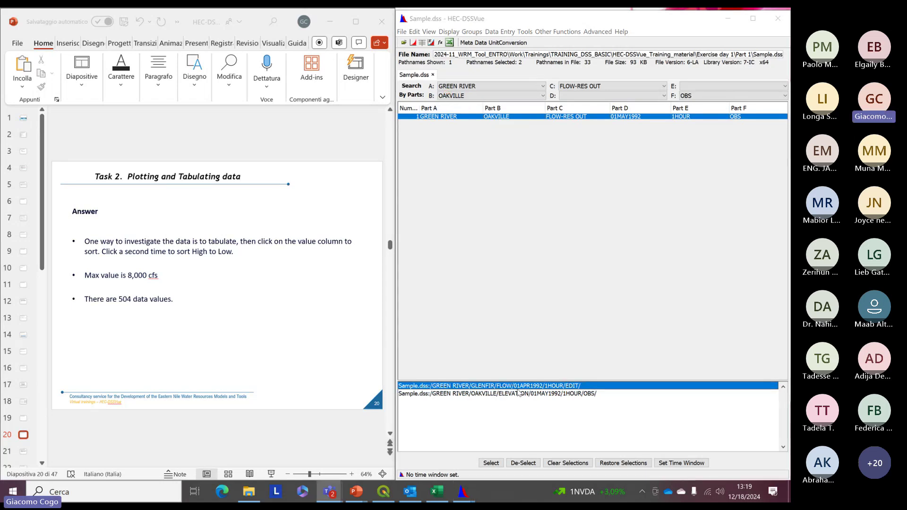
ctrl+click(518, 393)
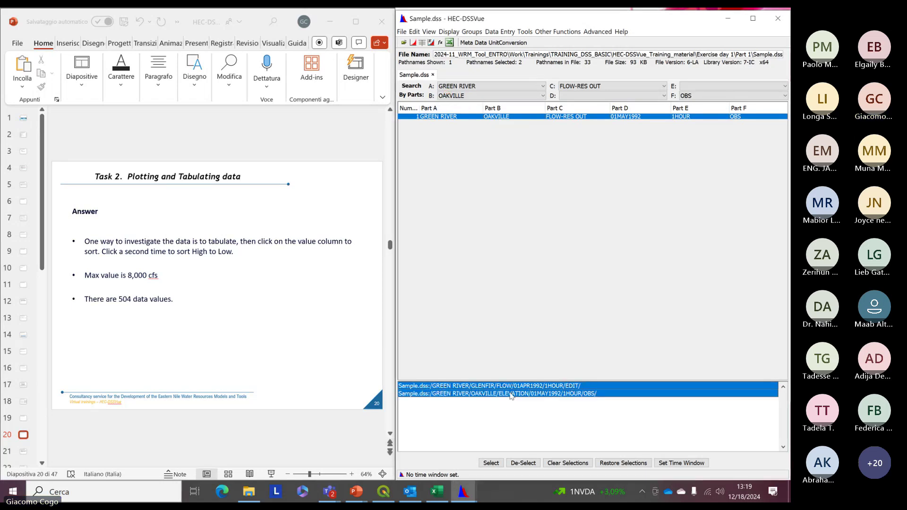
click(523, 463)
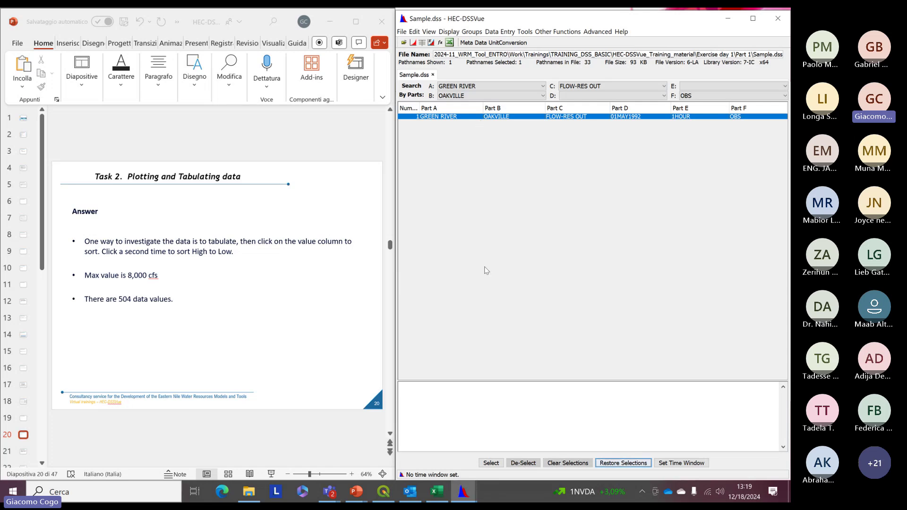
Step: Tabulate the OAKVILLE FLOW-RES OUT OBS record and place its table window over the pathname list
click(450, 119)
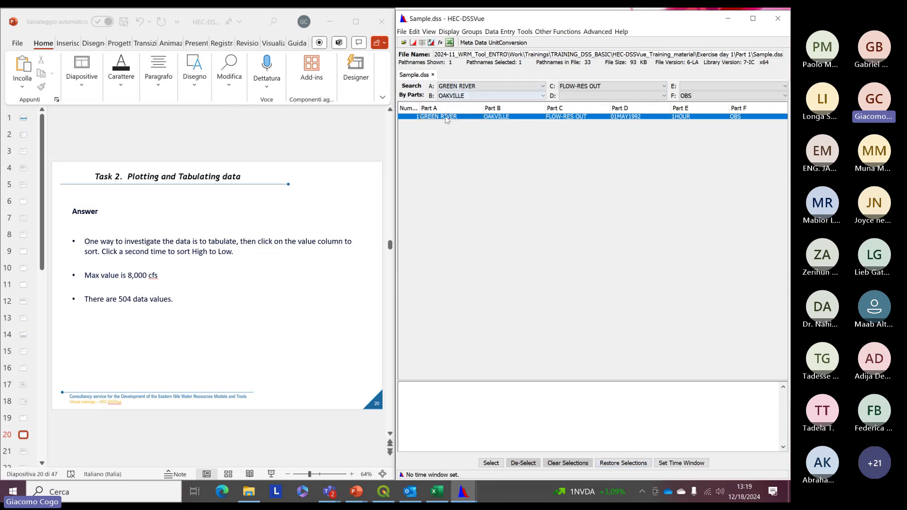
click(422, 43)
drag(61, 35, 497, 103)
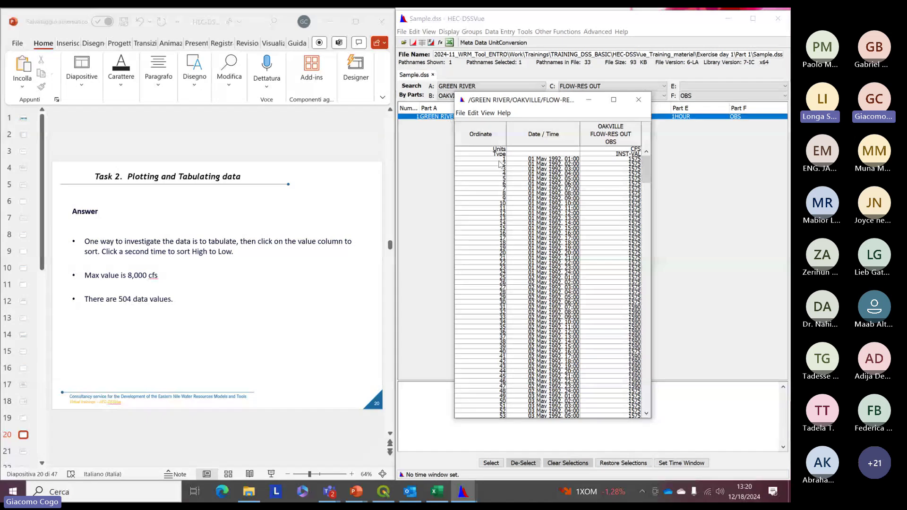
Step: Examine the Ordinate column down to the last row to determine how many data values the record stores
click(502, 164)
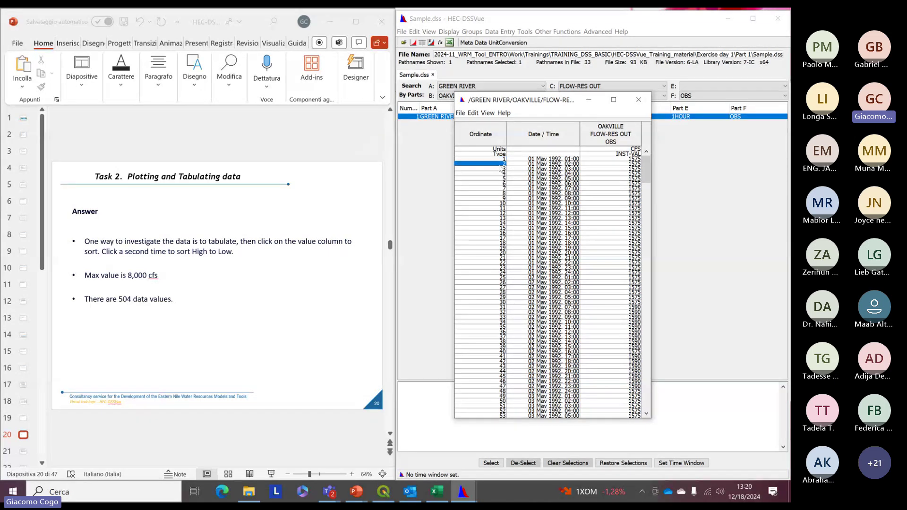
click(501, 179)
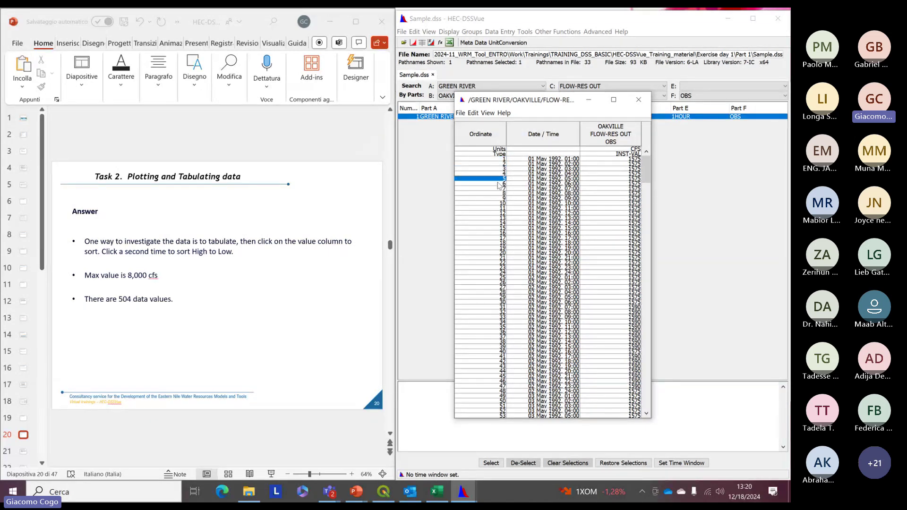
click(495, 204)
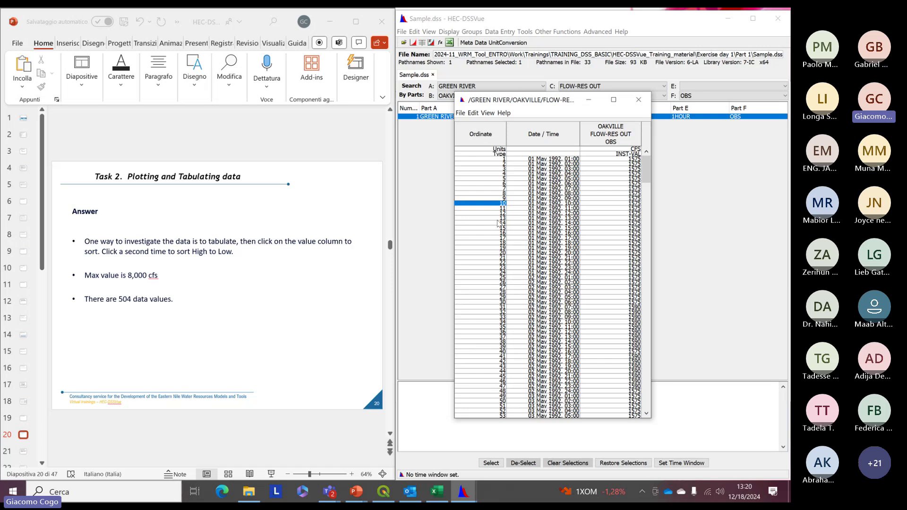
scroll(497, 222, down, 8)
click(494, 238)
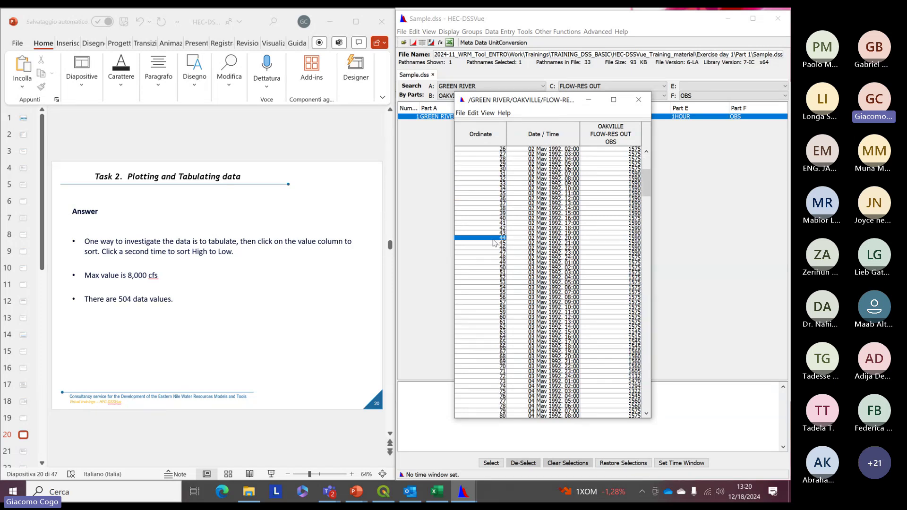
click(494, 247)
click(495, 295)
scroll(496, 248, down, 20)
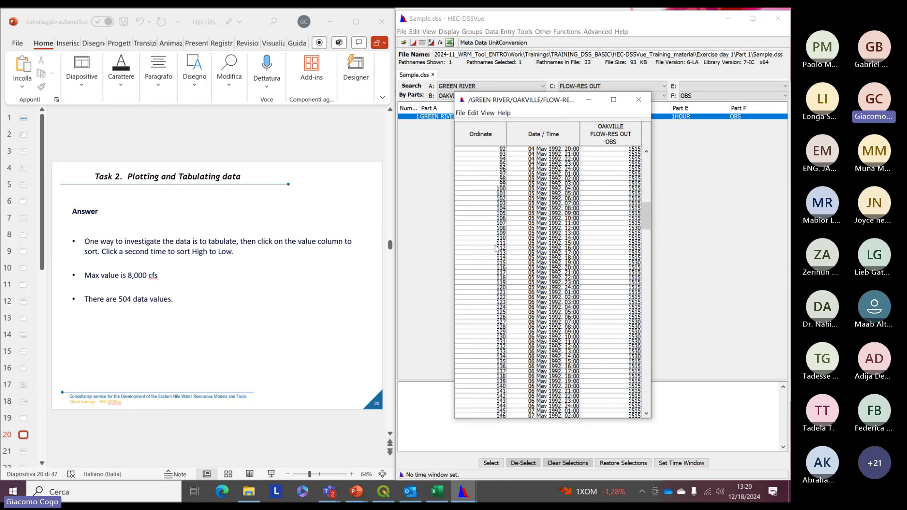
scroll(496, 248, down, 20)
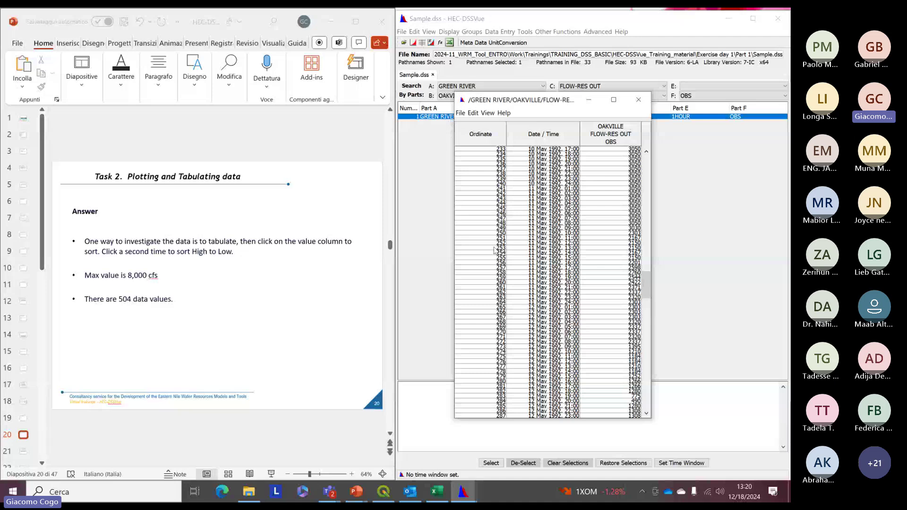
scroll(494, 250, down, 20)
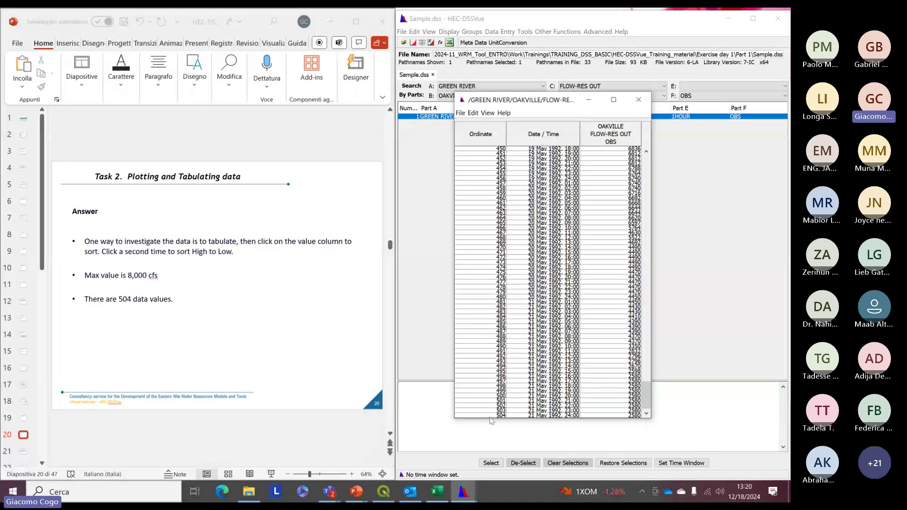
click(493, 416)
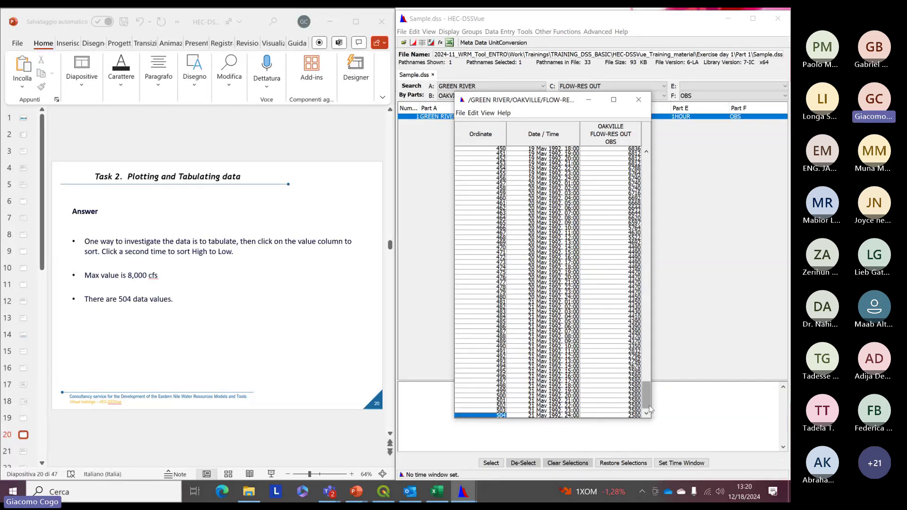
Step: Sort the table by the OAKVILLE FLOW-RES OUT values from low to high
drag(647, 403, 649, 237)
click(623, 176)
scroll(626, 212, down, 20)
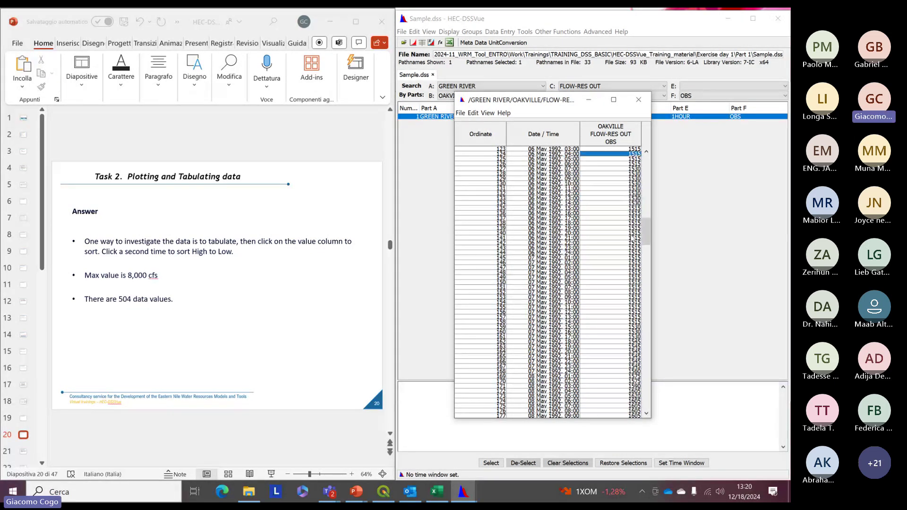
scroll(626, 240, down, 1)
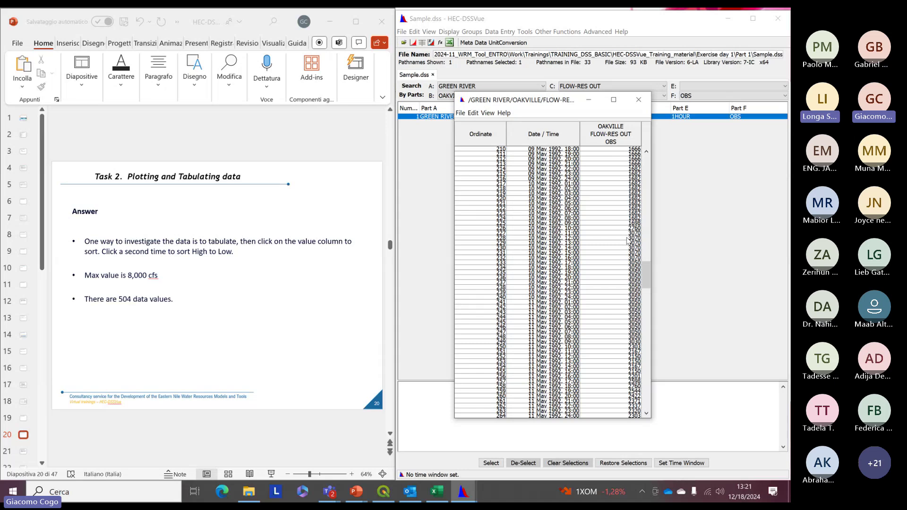
drag(647, 265, 647, 208)
drag(647, 176, 647, 168)
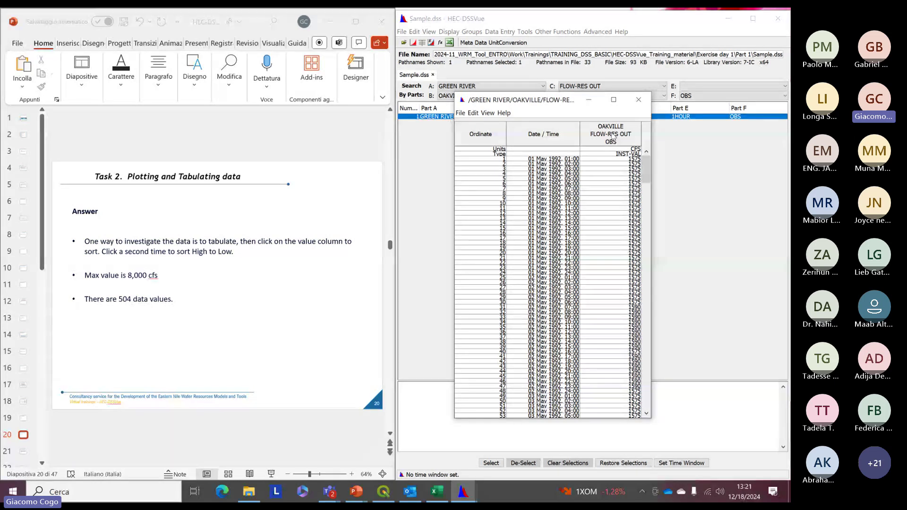
click(613, 137)
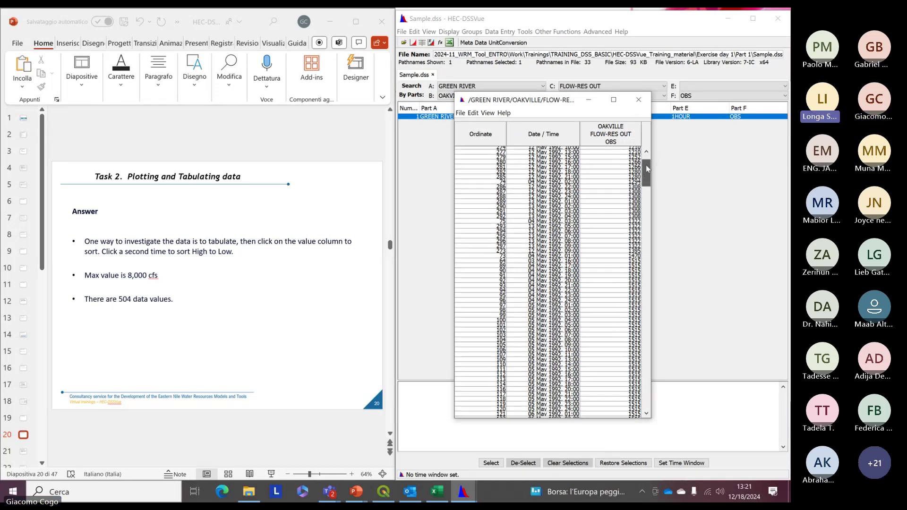
Step: Sort the OAKVILLE FLOW-RES OUT values from high to low and select the first cell to identify the maximum release
click(619, 136)
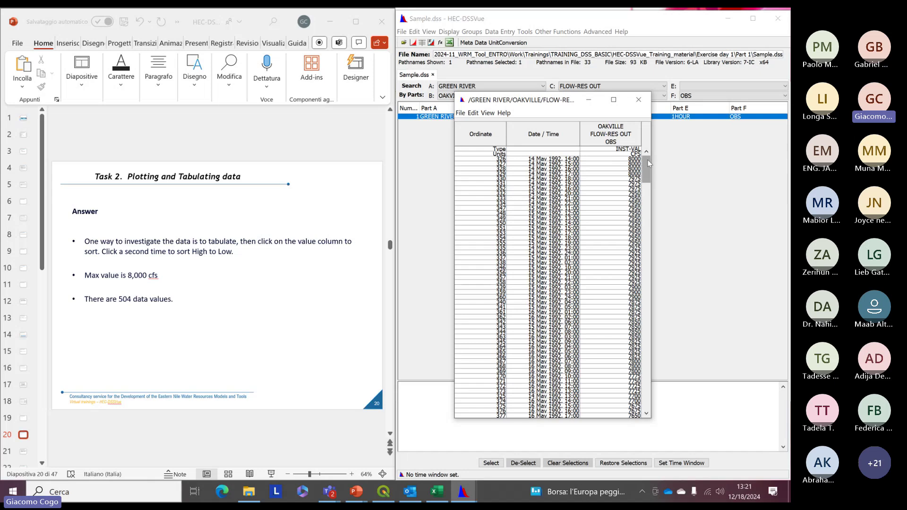
drag(649, 163, 644, 405)
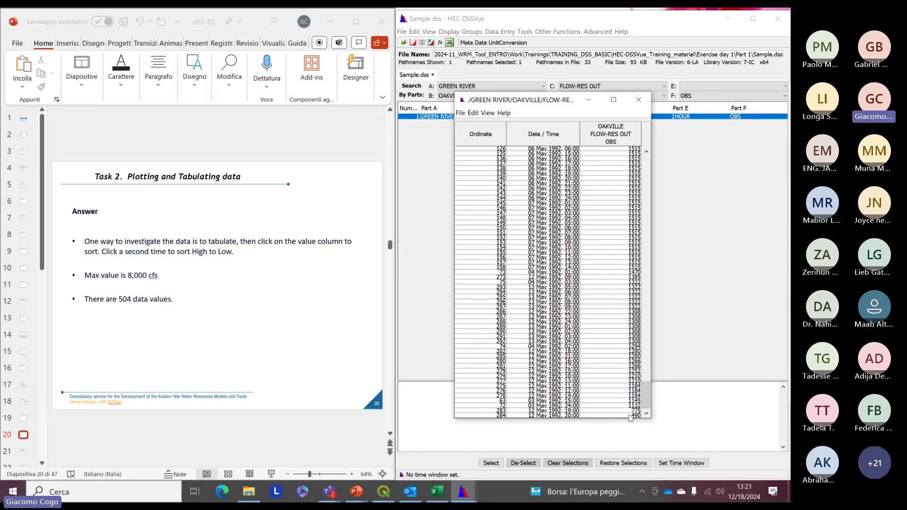
drag(635, 400, 647, 182)
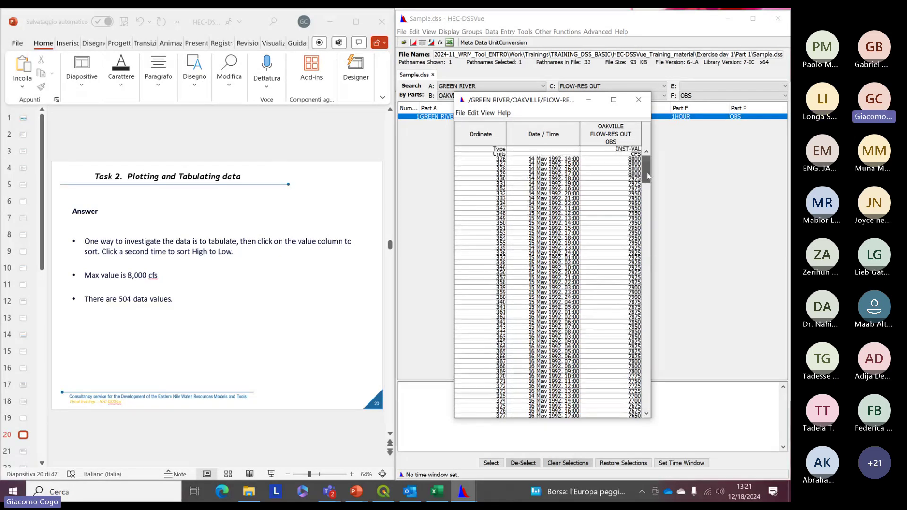
drag(631, 159, 625, 176)
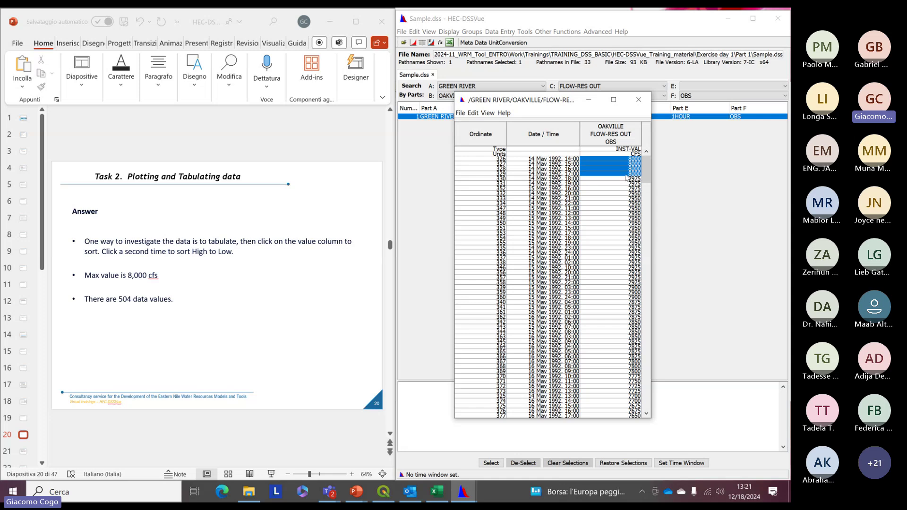
click(600, 160)
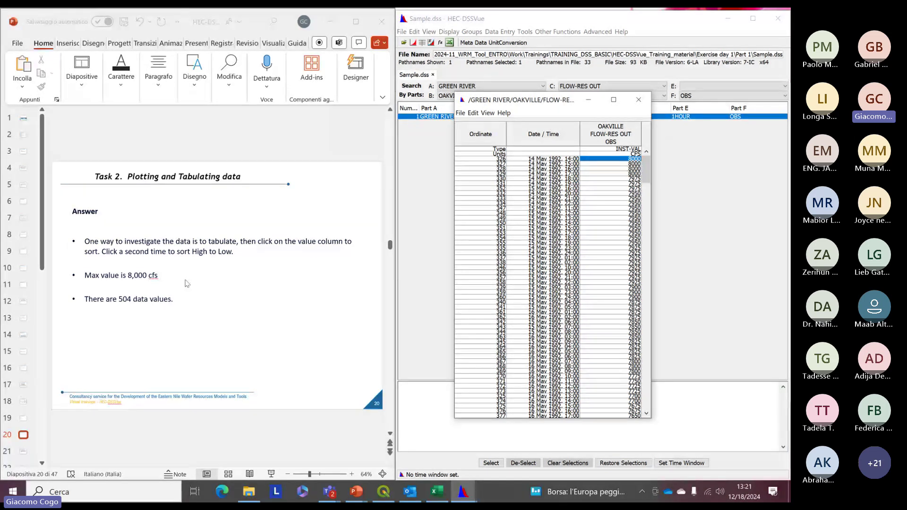
Step: Check the maximum release against the 8,000 cfs answer on the PowerPoint slide and close the OAKVILLE table window
click(141, 275)
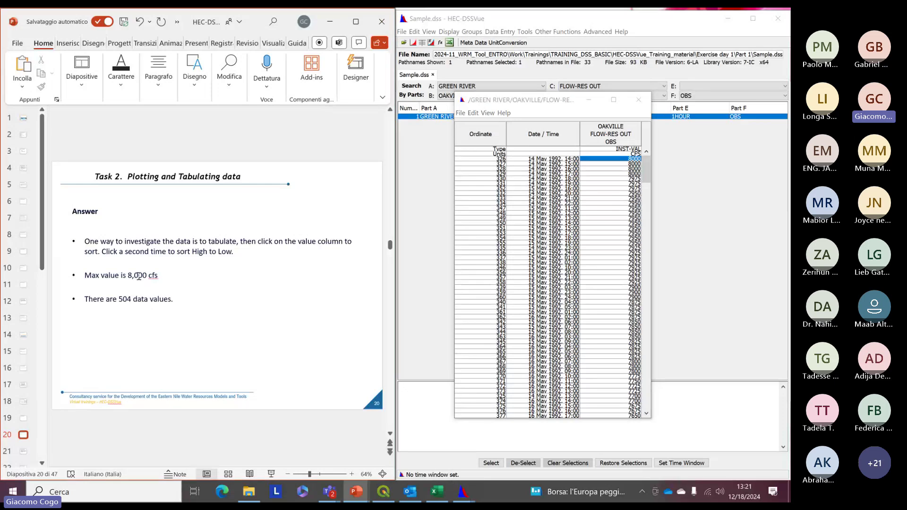
double_click(141, 276)
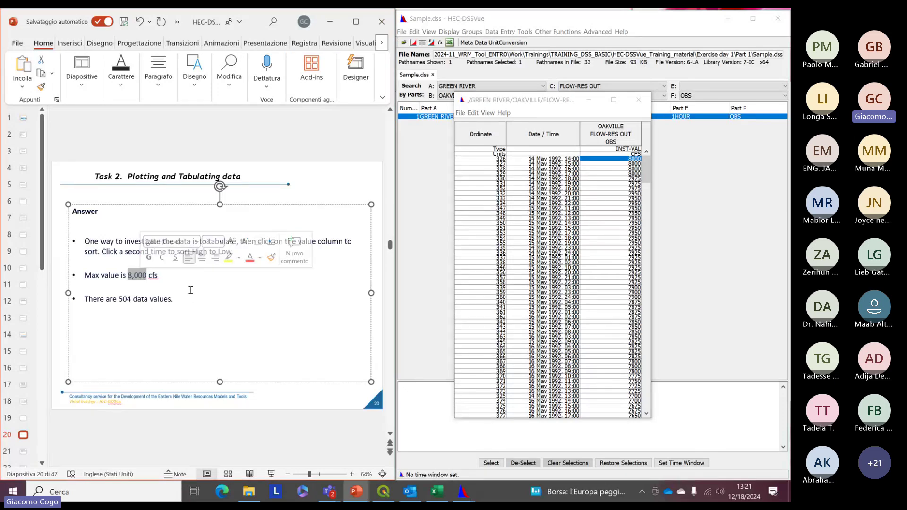
click(172, 289)
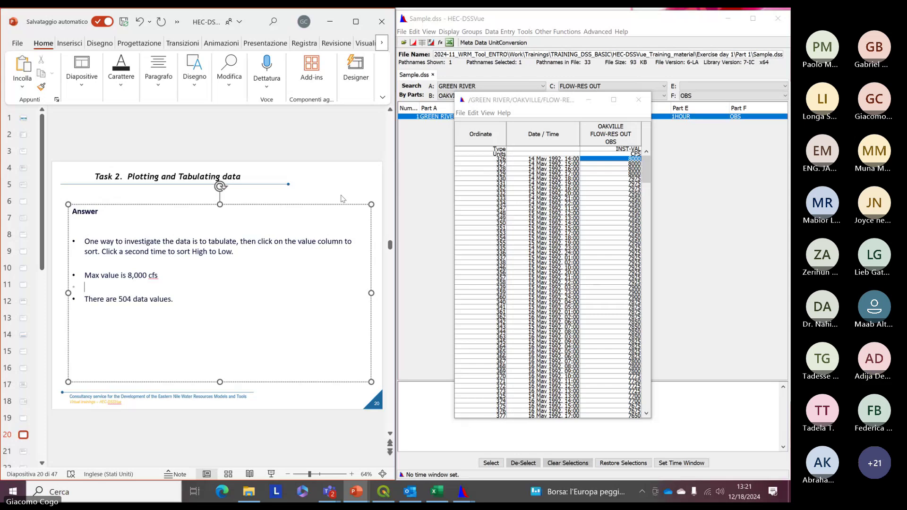
click(594, 103)
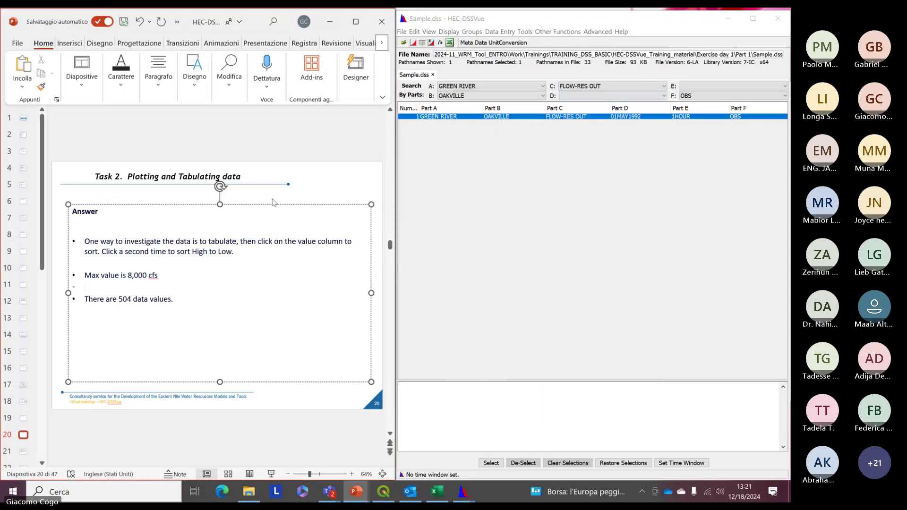
Step: Advance the PowerPoint slides to Task 3 and confirm the No Time Window setting in HEC-DSSVue
click(274, 202)
scroll(274, 202, down, 1)
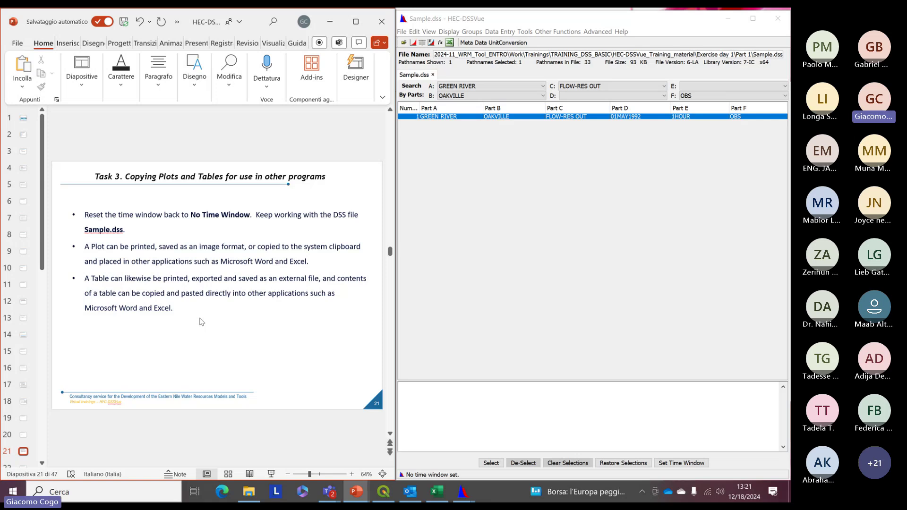
scroll(188, 235, down, 1)
scroll(189, 235, up, 1)
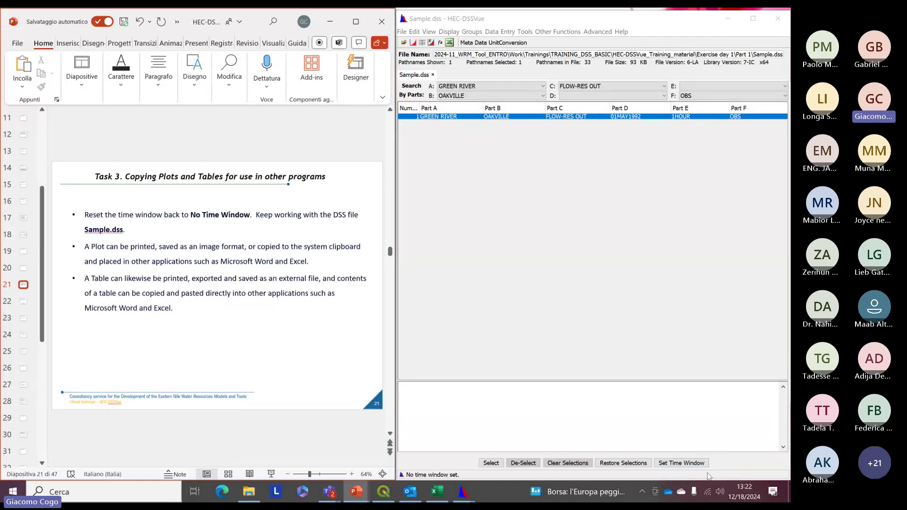
click(680, 463)
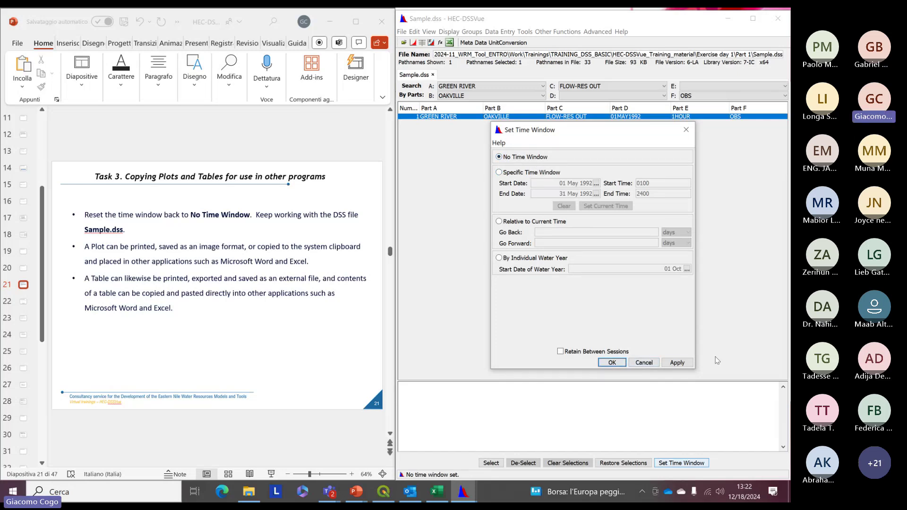
click(611, 363)
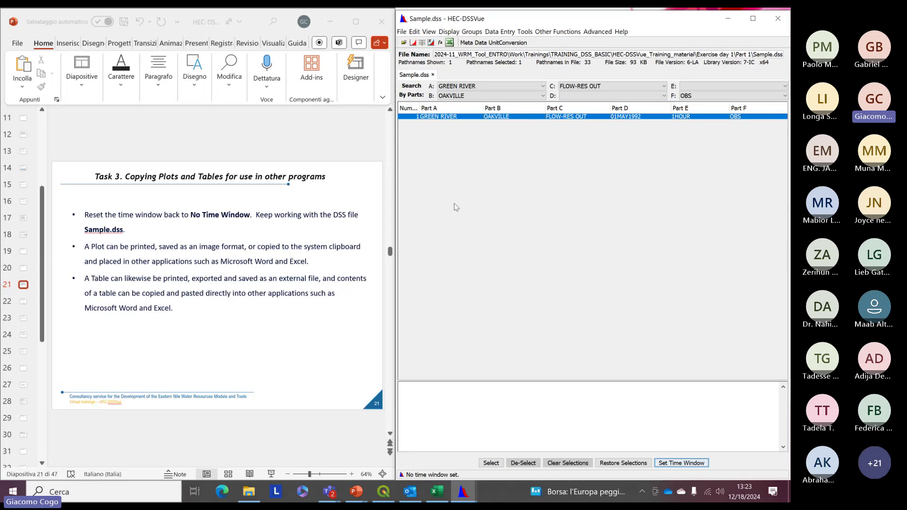
Step: Advance to the numbered Task 3 instructions and clear the Part A, Part C and Part B filters of the HEC-DSSVue pathname list
click(234, 341)
scroll(235, 341, down, 1)
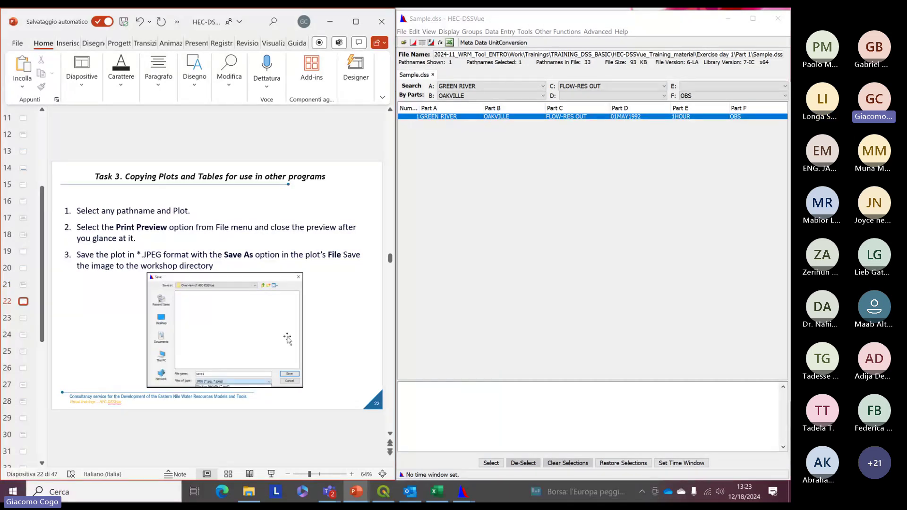
click(449, 221)
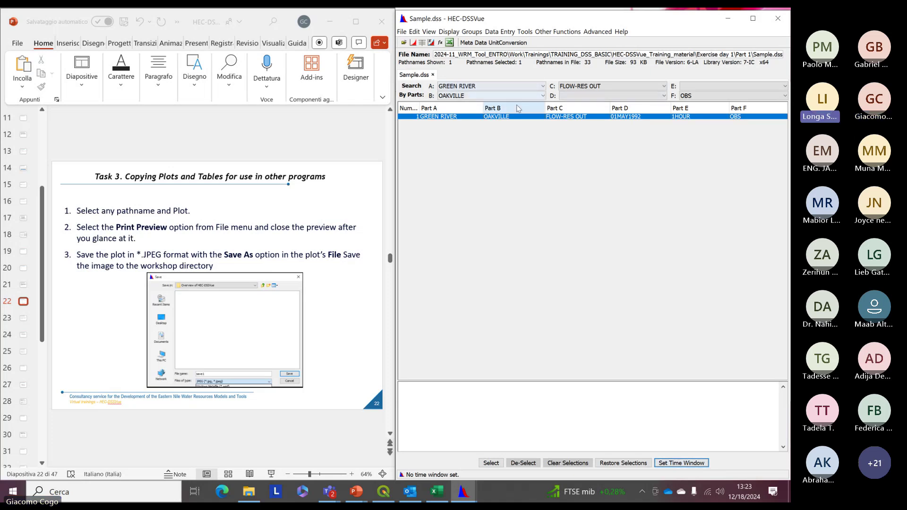
click(519, 86)
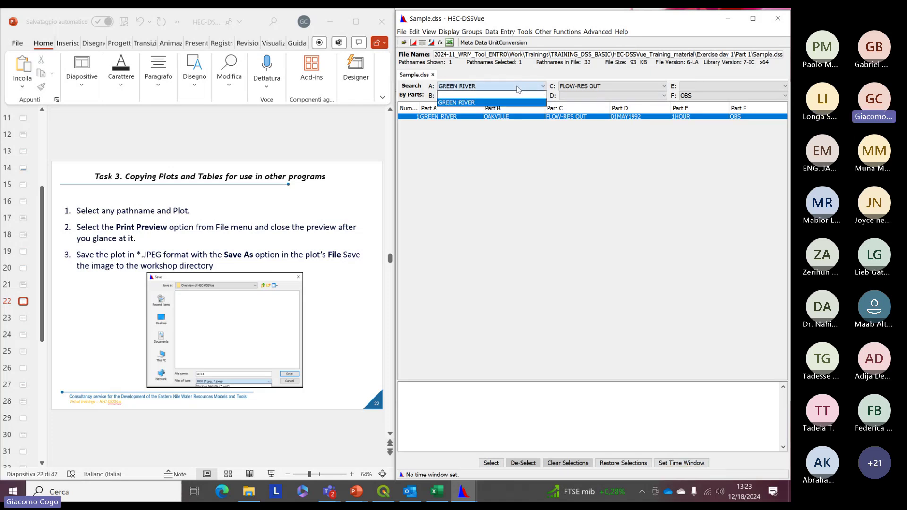
click(446, 97)
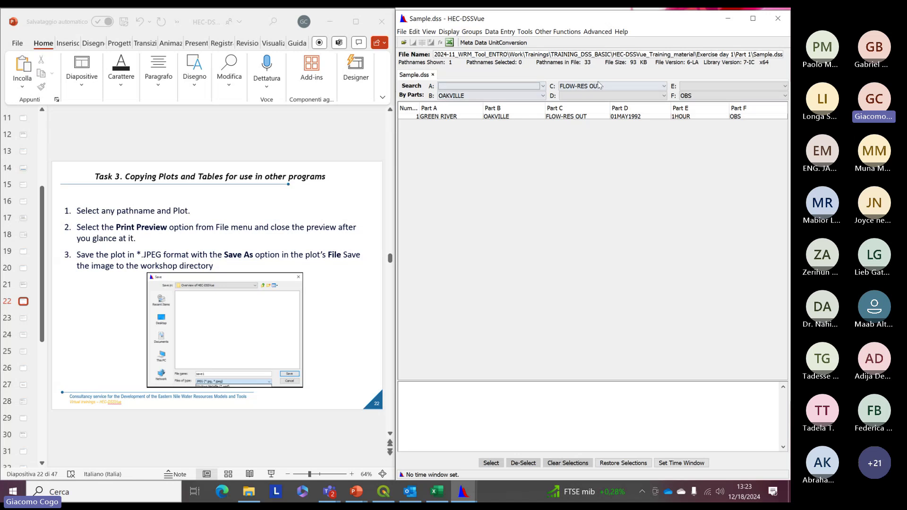
click(572, 86)
click(572, 97)
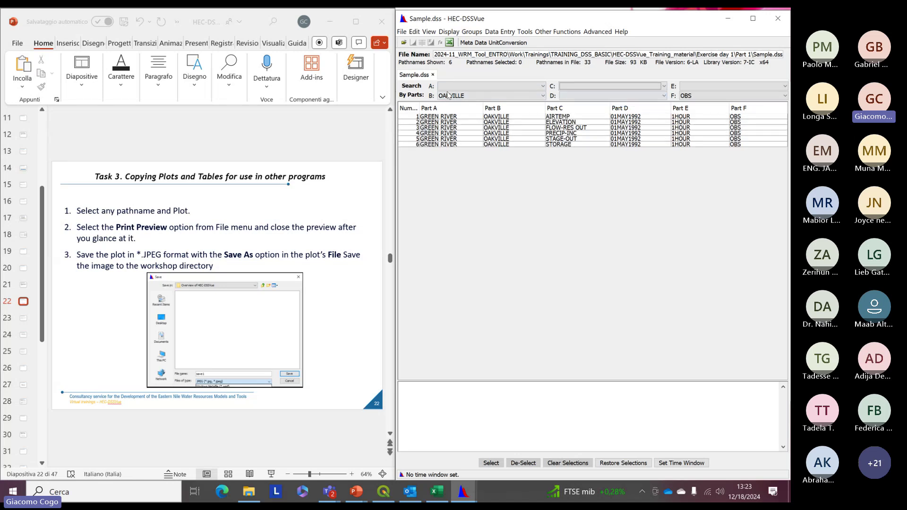
click(491, 96)
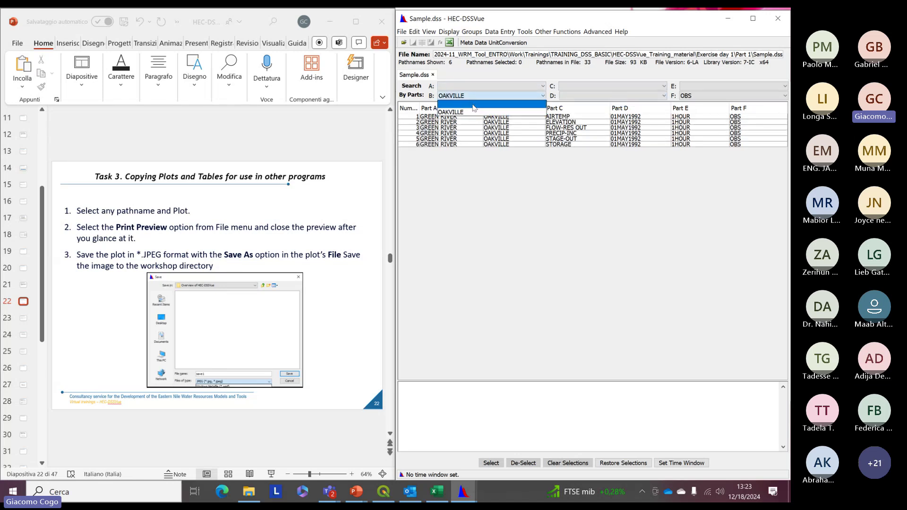
click(489, 104)
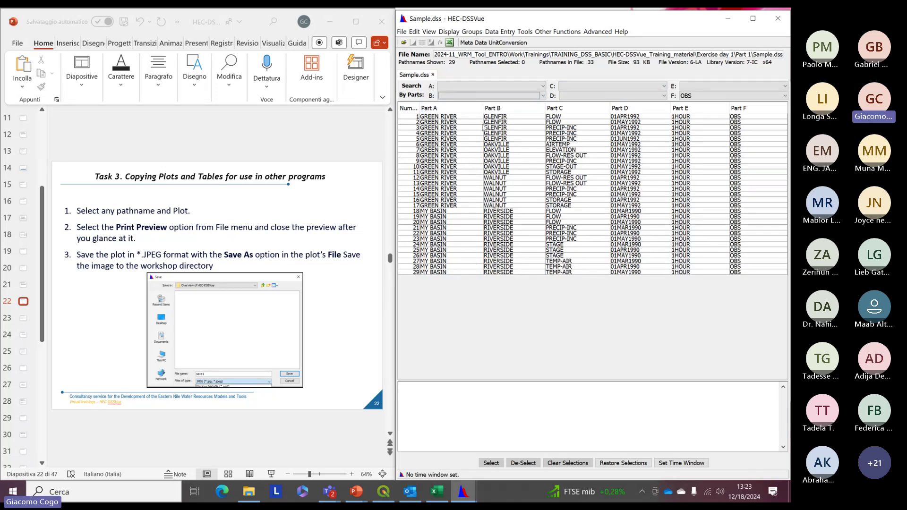
Step: Plot the GREEN RIVER GLENFIR PRECIP-INC record of 01APR1992 and enlarge its plot window over the pathname list
click(495, 118)
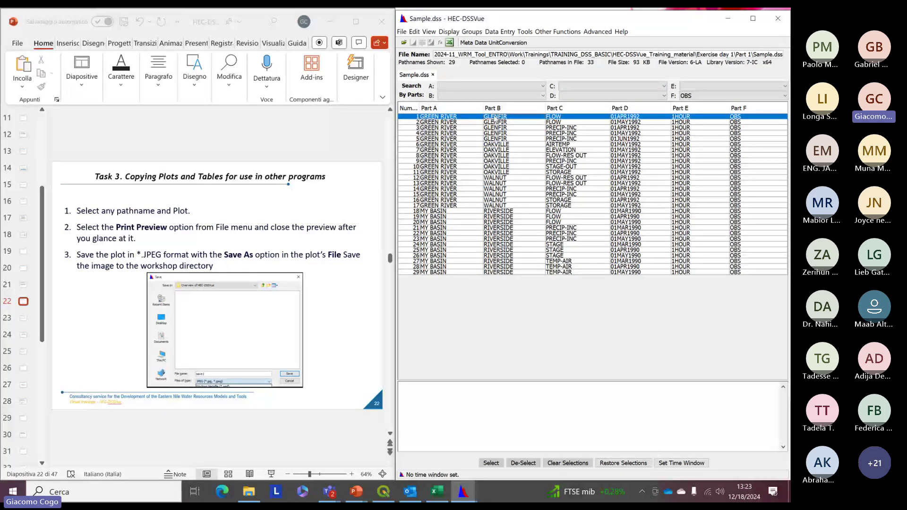
click(473, 129)
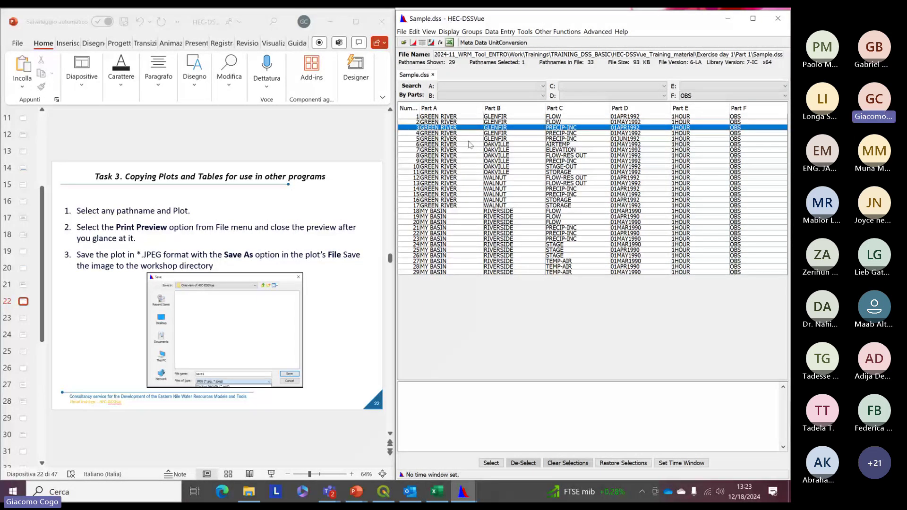
click(413, 46)
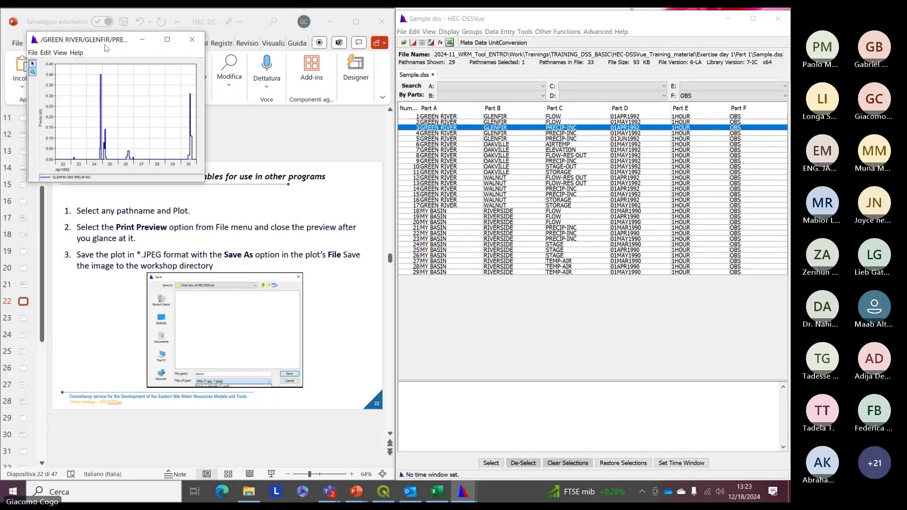
drag(94, 40, 599, 178)
drag(533, 177, 449, 108)
drag(504, 116, 525, 139)
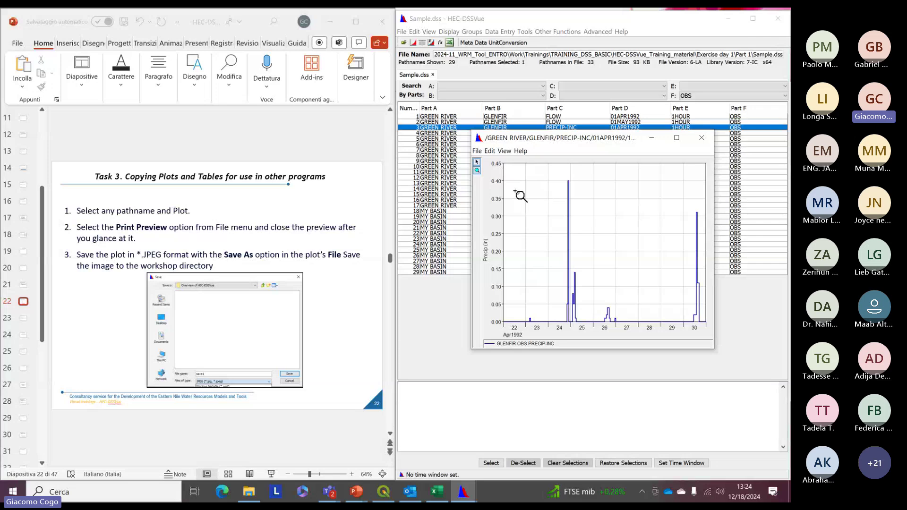
Step: Try to open the print preview of the GLENFIR PRECIP-INC plot
click(477, 151)
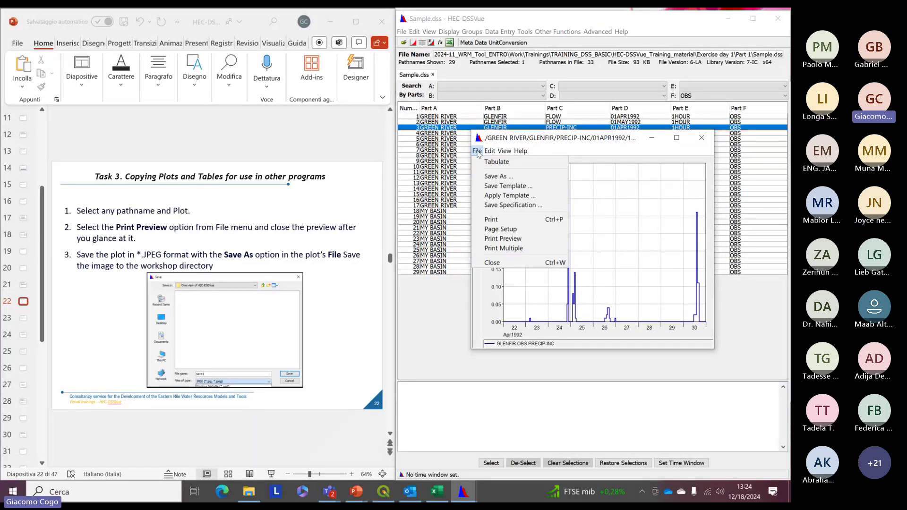
click(500, 240)
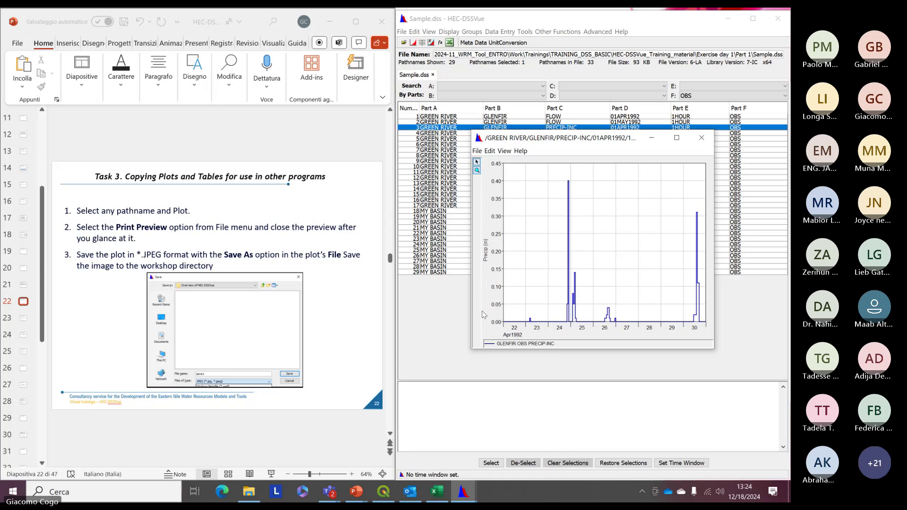
mouse_move(471, 500)
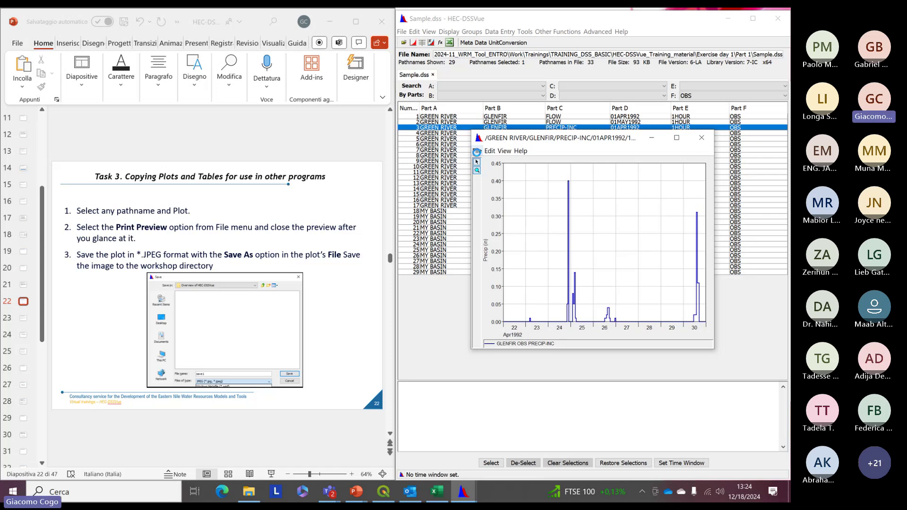
drag(494, 139, 502, 136)
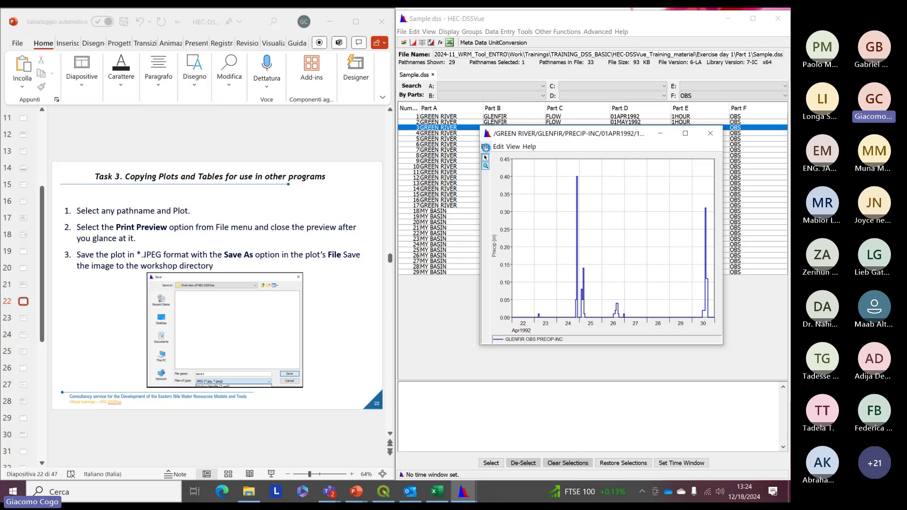
click(485, 148)
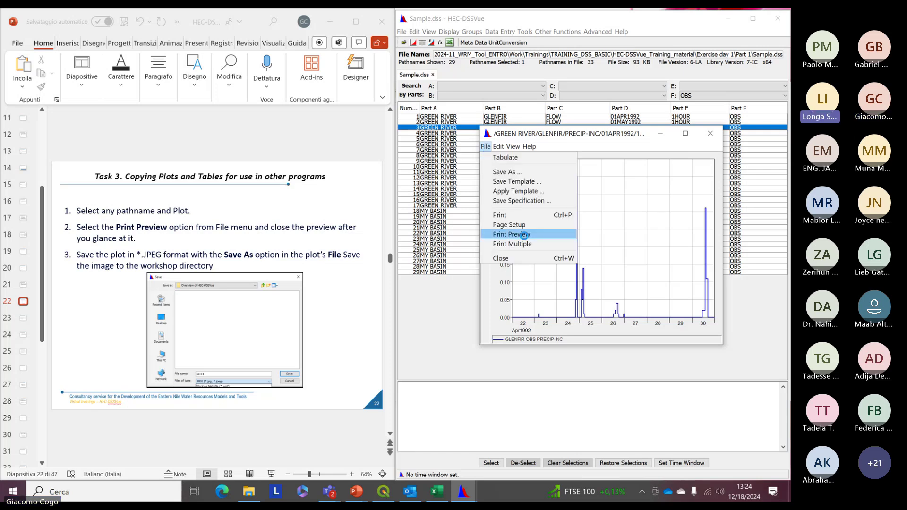
click(524, 235)
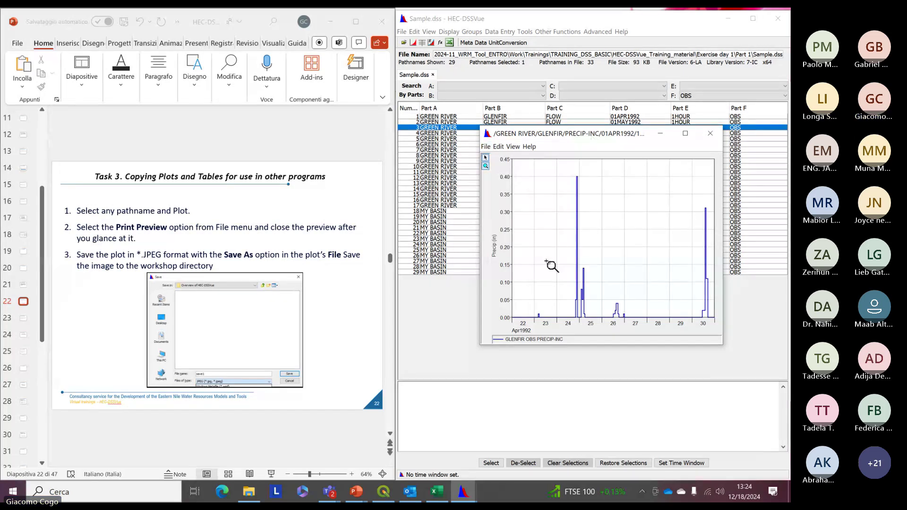
click(489, 130)
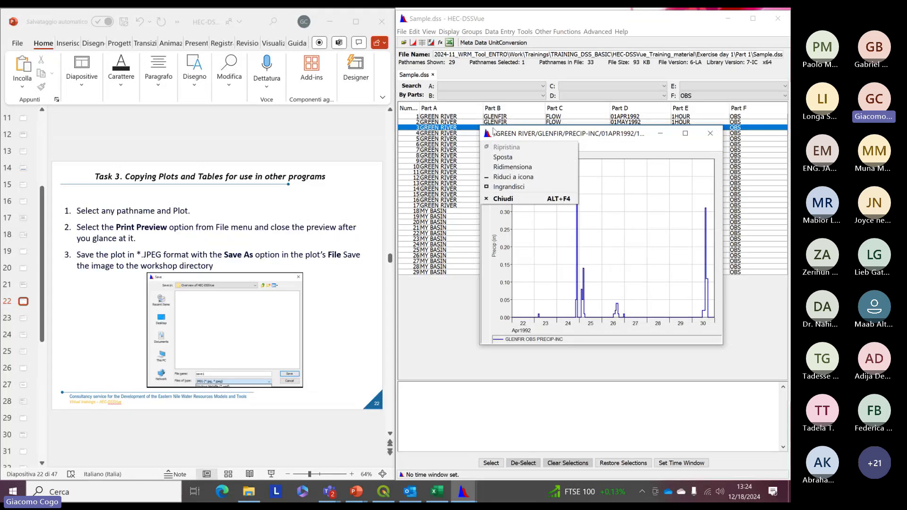
click(514, 135)
drag(538, 135, 519, 118)
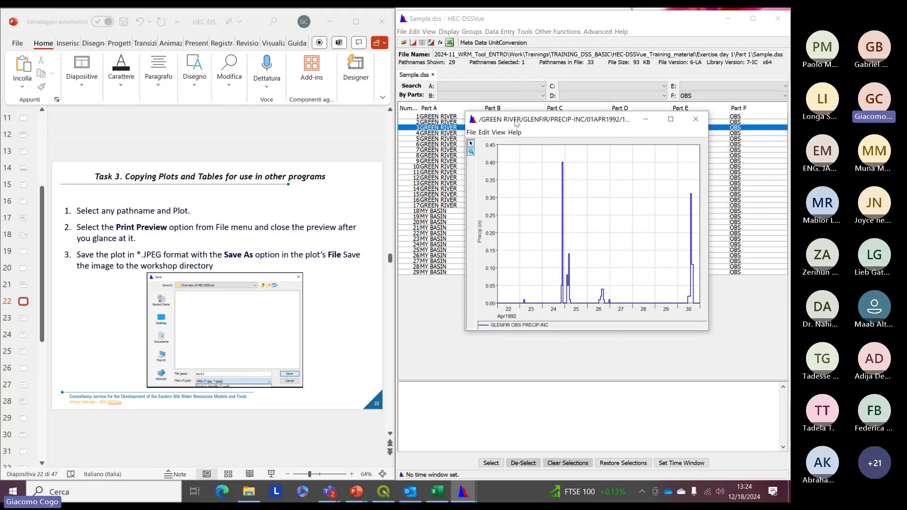
Step: Open the print preview of the GLENFIR PRECIP-INC plot and enlarge the preview window to show the whole page
click(471, 132)
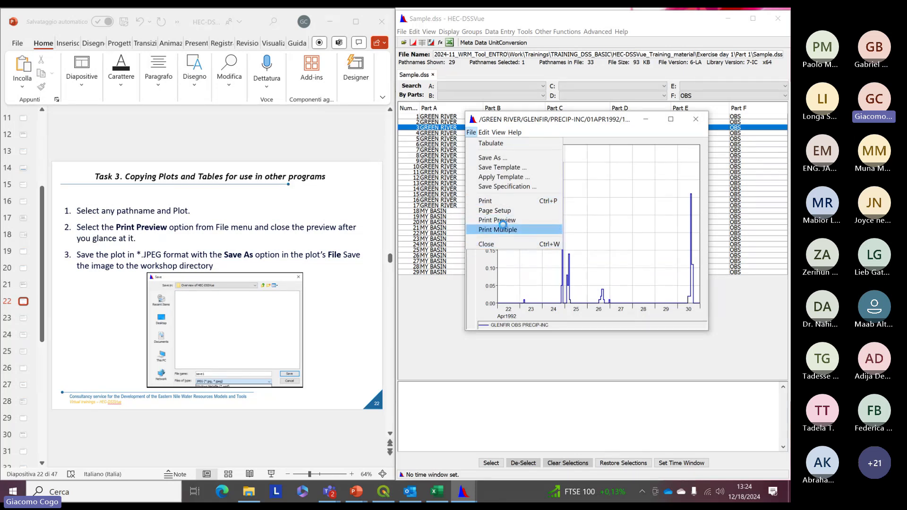
click(502, 220)
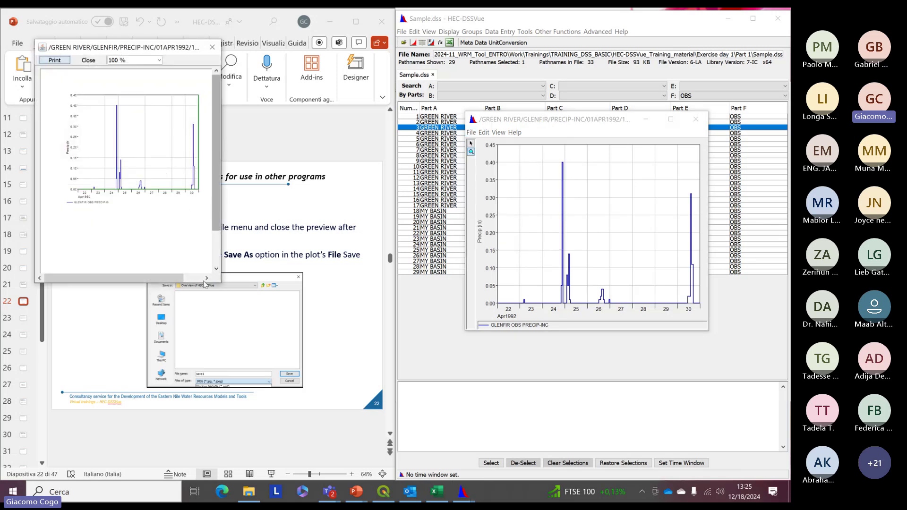
drag(223, 285, 253, 332)
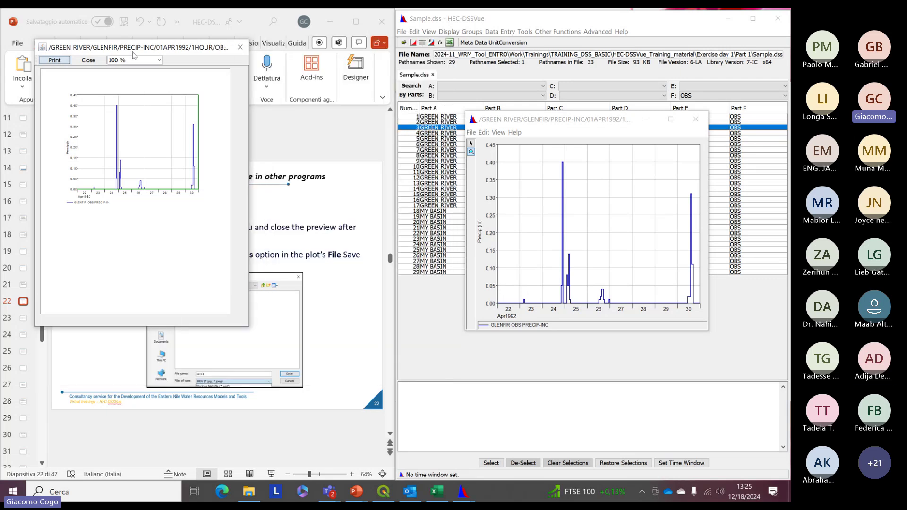
Step: Move the GLENFIR PRECIP-INC print preview over the pathname list and enlarge it to show its full title
drag(132, 51, 603, 114)
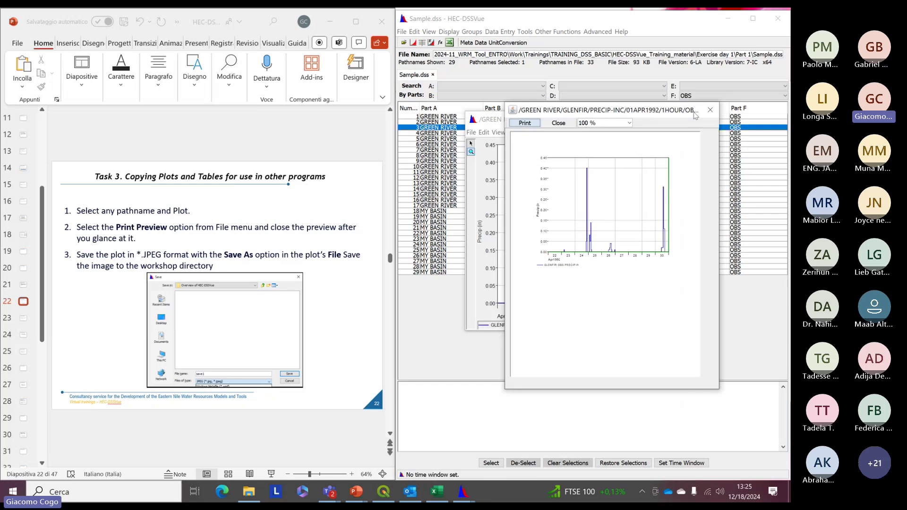
drag(672, 114, 699, 132)
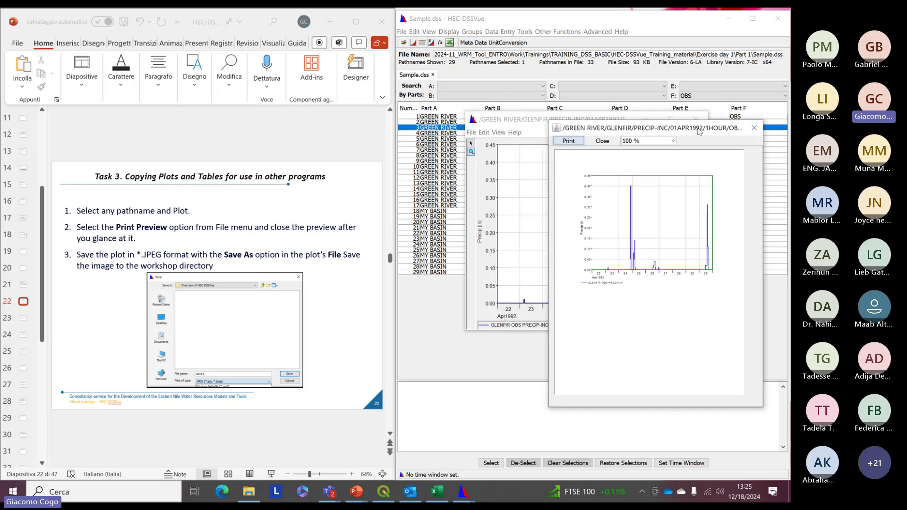
click(471, 133)
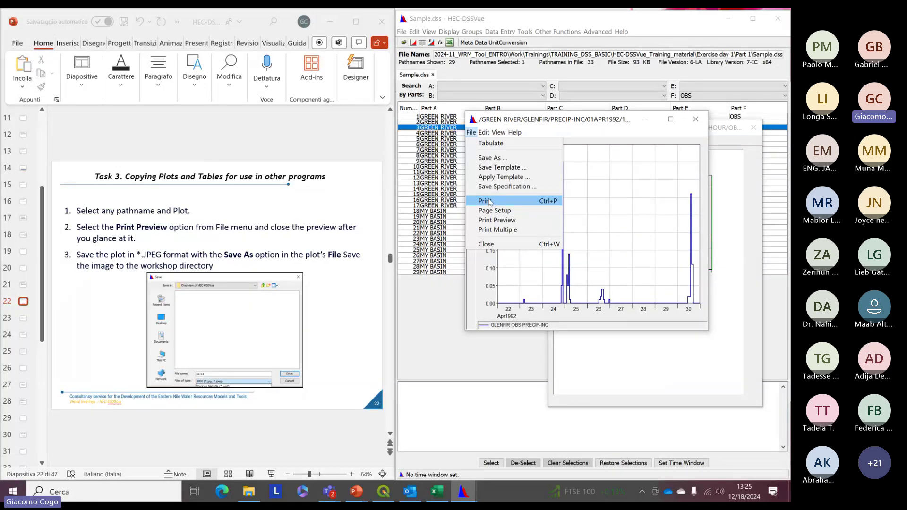
click(474, 491)
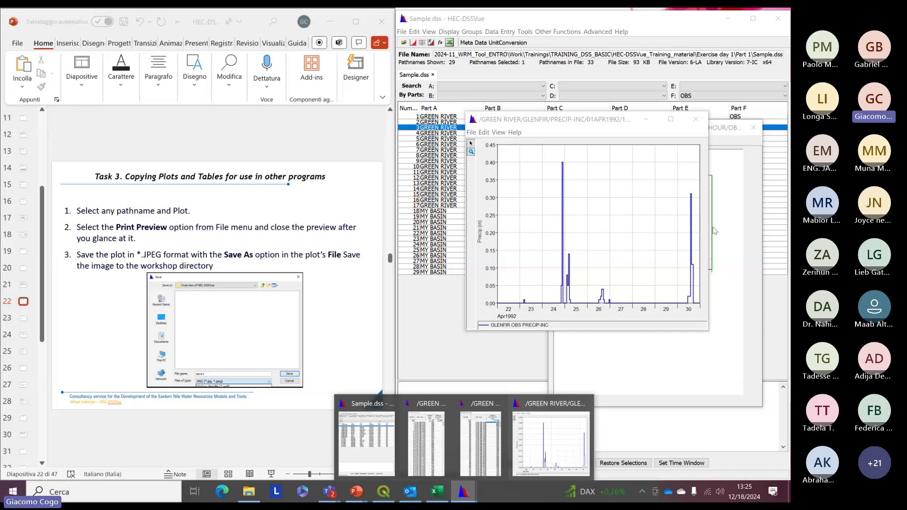
click(739, 135)
drag(609, 128, 549, 103)
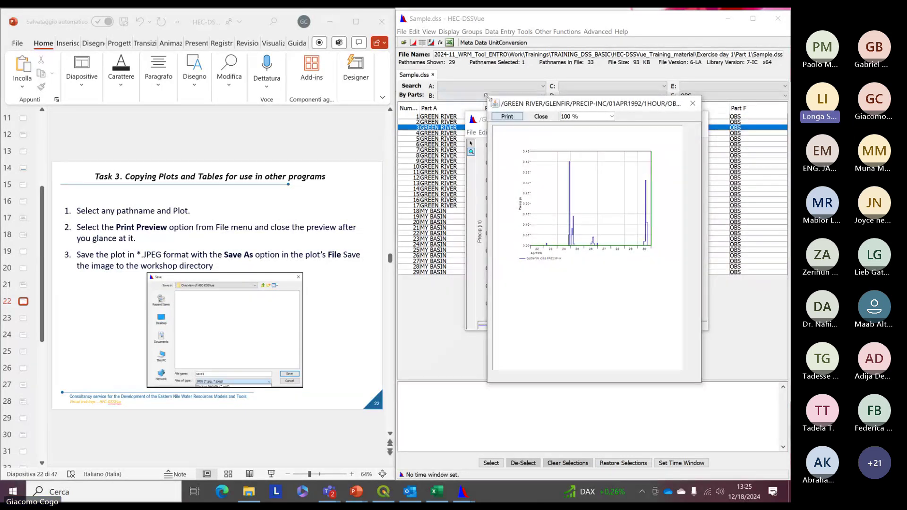
drag(495, 96, 424, 60)
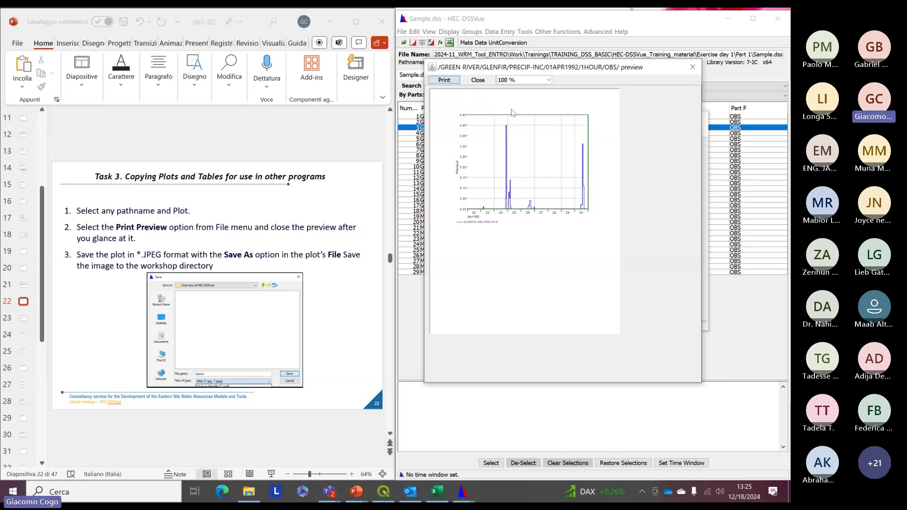
Step: Open the print dialog from the plot's preview and choose Microsoft Print to PDF as the printer
click(446, 80)
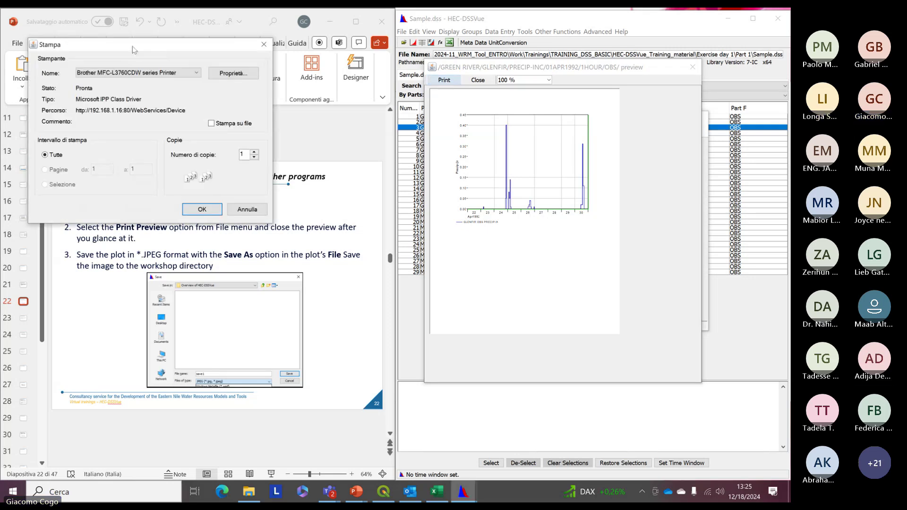
drag(133, 49, 395, 89)
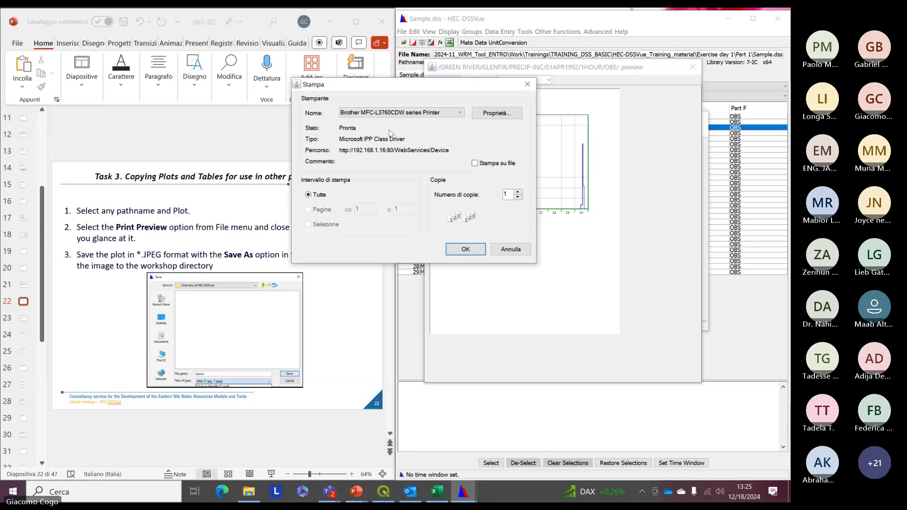
drag(294, 84, 390, 70)
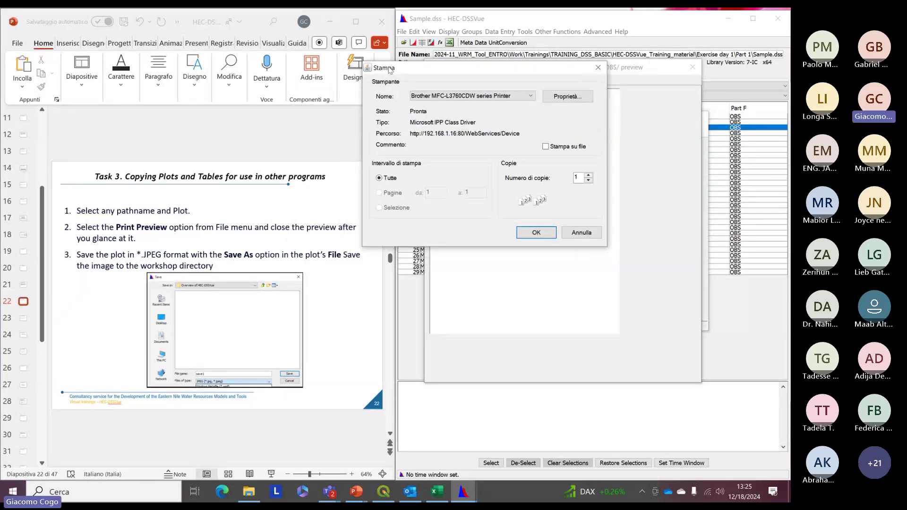
click(531, 96)
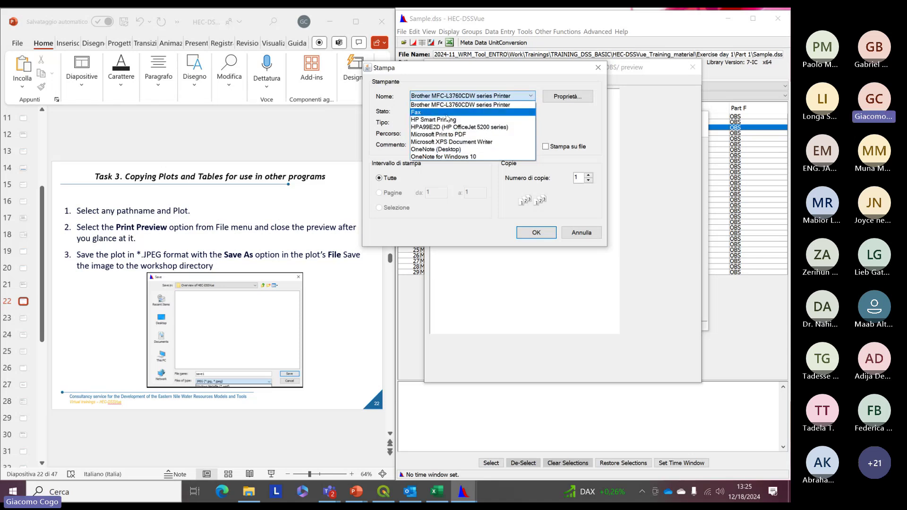
click(454, 134)
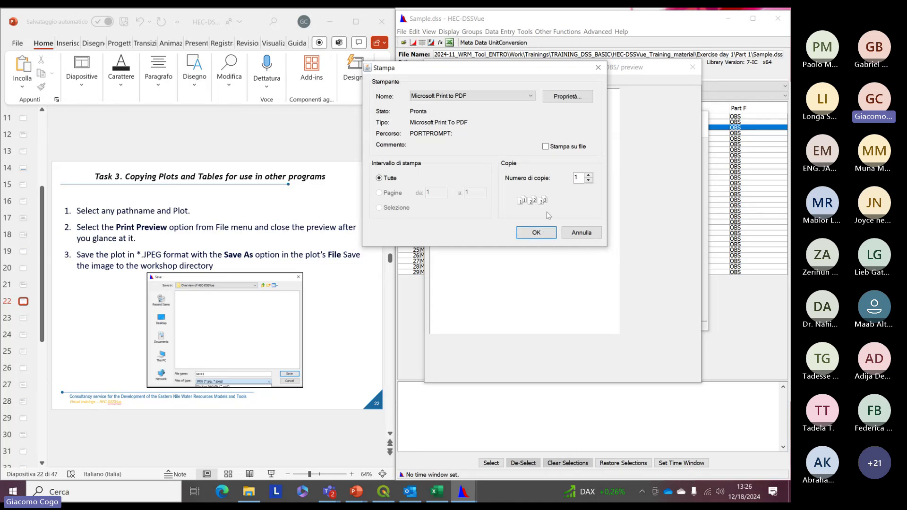
Step: Bring up the PDF output's save dialog, cancel it and close the print preview
click(536, 233)
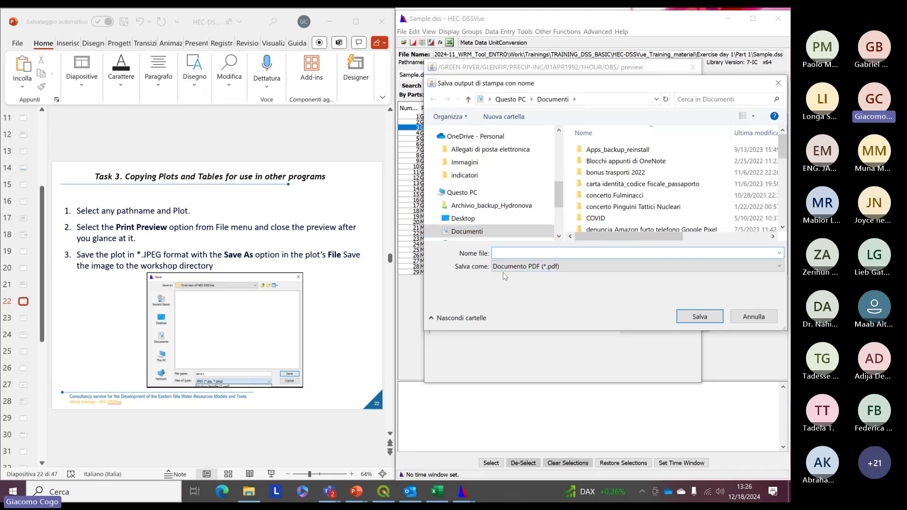
drag(663, 84, 557, 87)
click(671, 90)
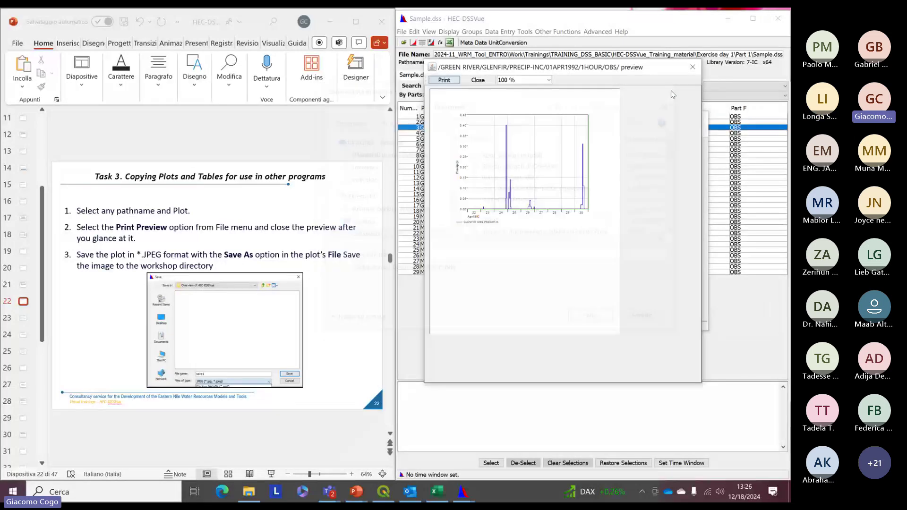
click(693, 67)
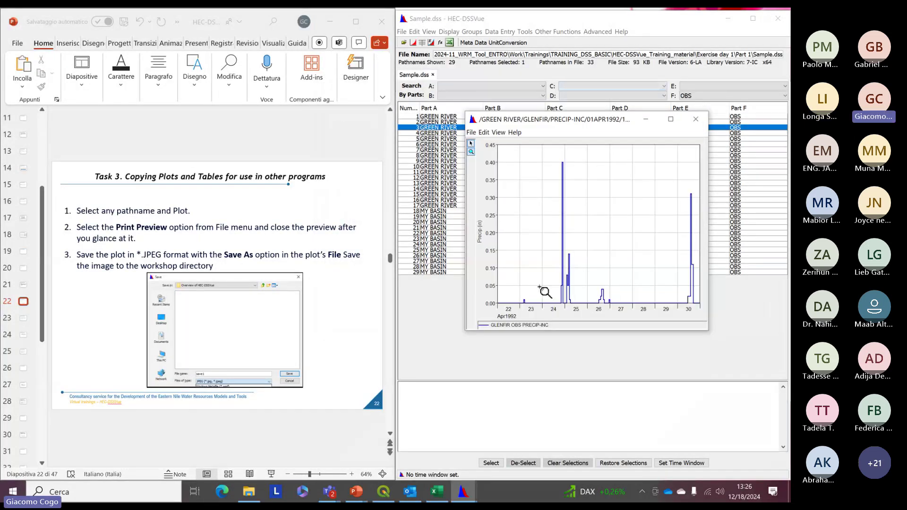
Step: Examine the available printers in the print dialog opened directly from the plot window, and close it without printing
click(471, 132)
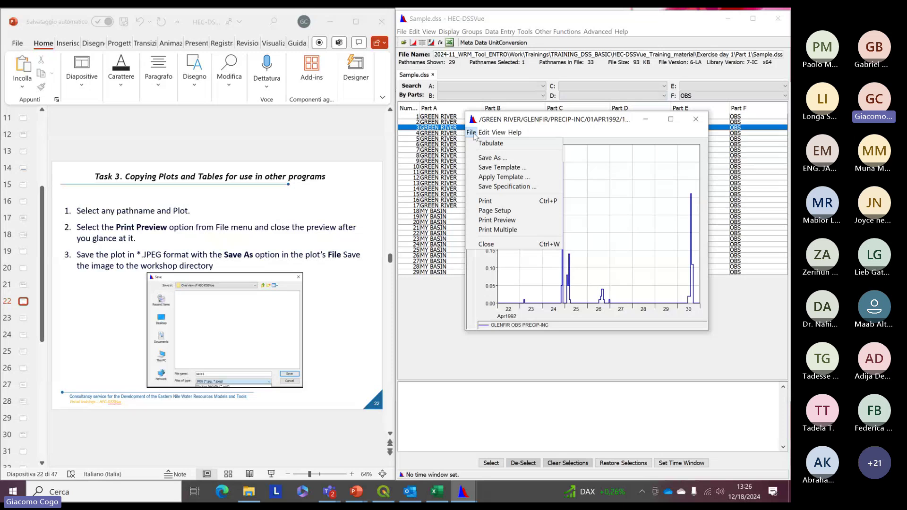
click(485, 201)
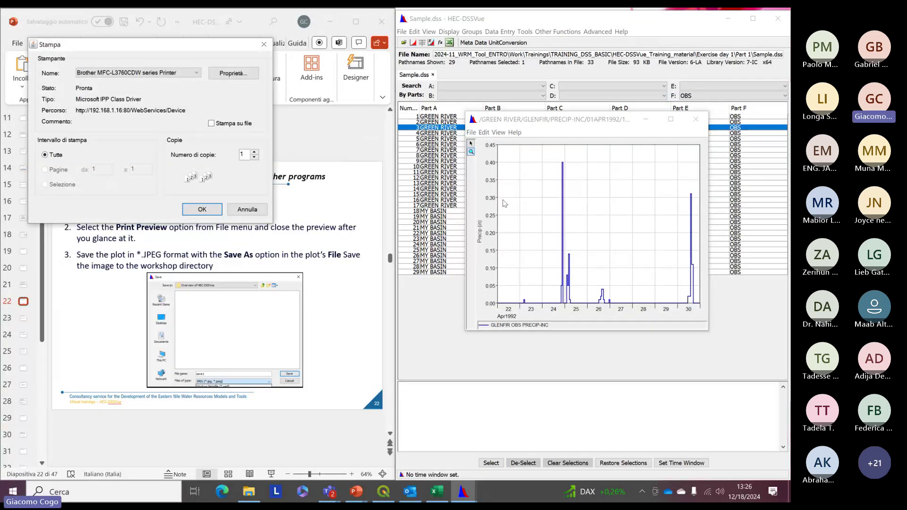
drag(161, 46, 396, 31)
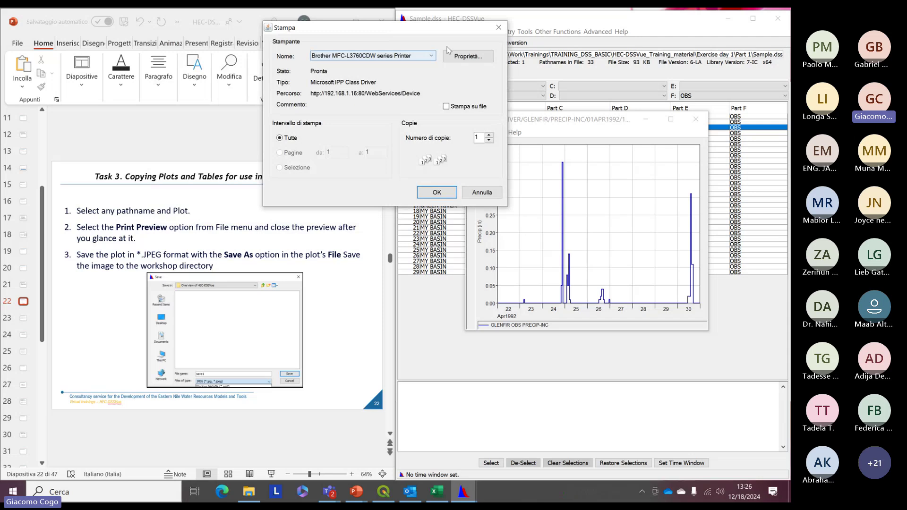
key(Escape)
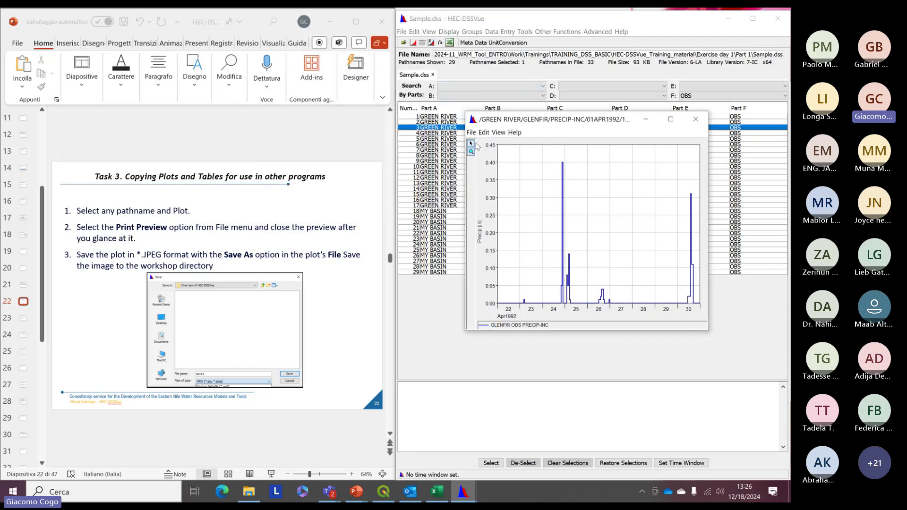
click(475, 132)
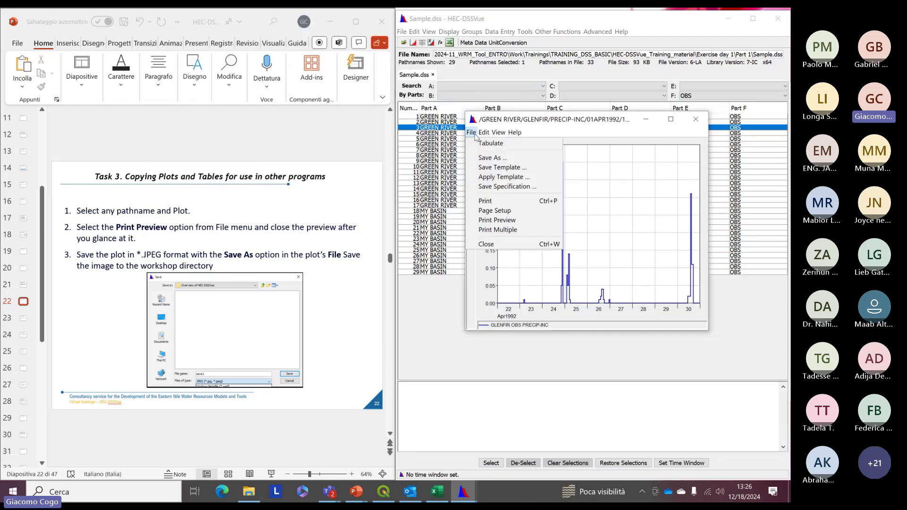
click(496, 200)
drag(98, 48, 352, 72)
click(440, 97)
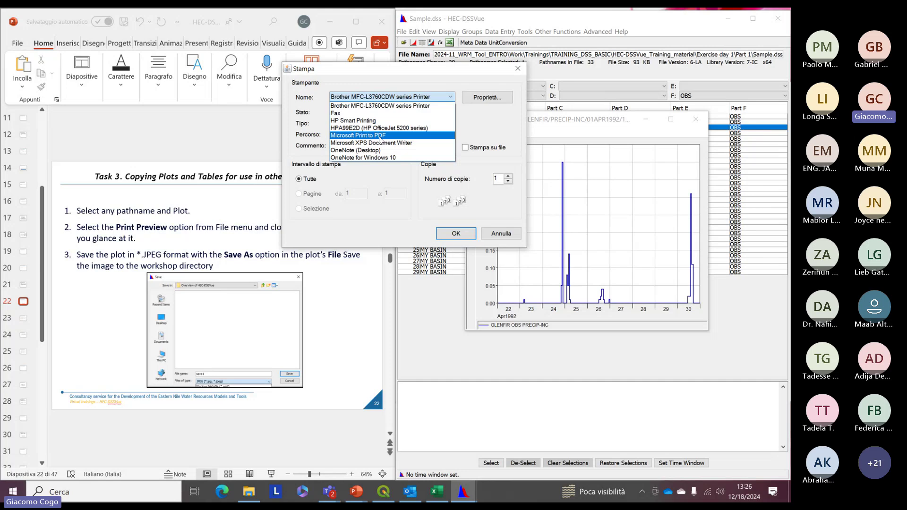
click(515, 75)
click(518, 70)
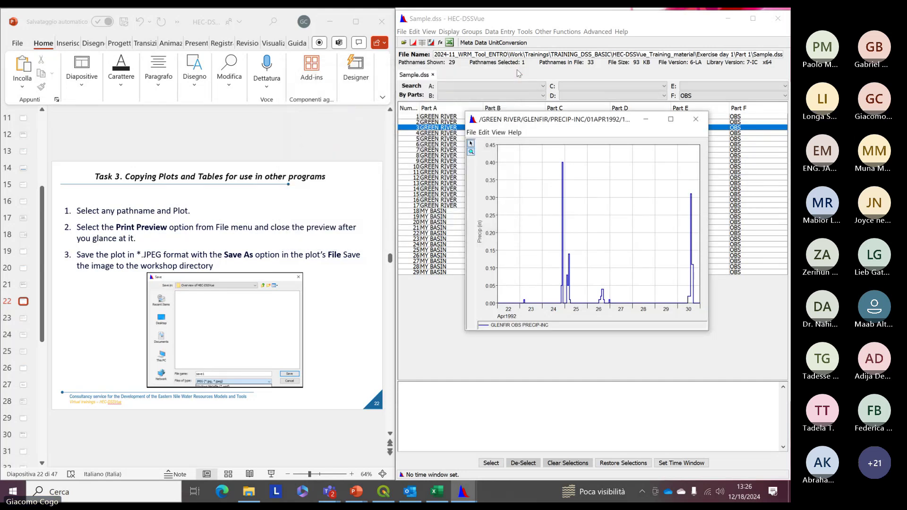
Step: Open the Save As dialog for the GLENFIR PRECIP-INC plot and enlarge it to show more folders
click(472, 133)
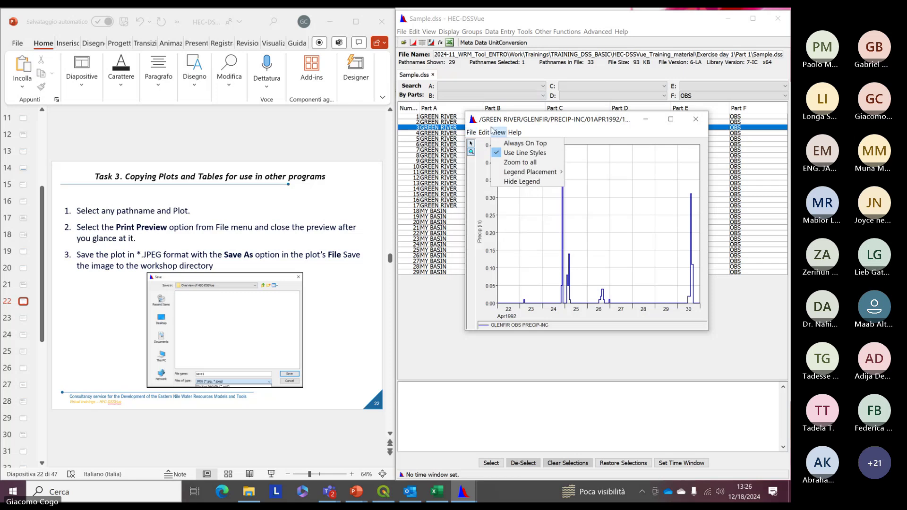
drag(498, 124, 503, 120)
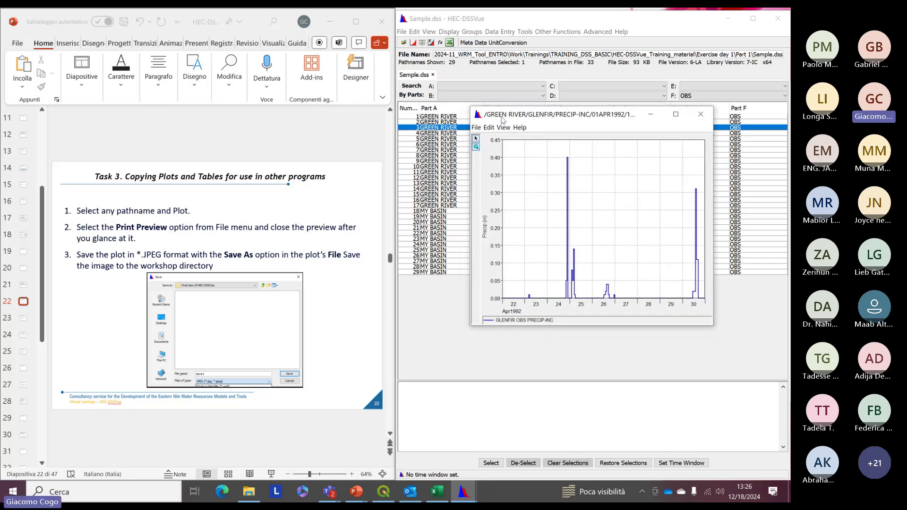
click(476, 127)
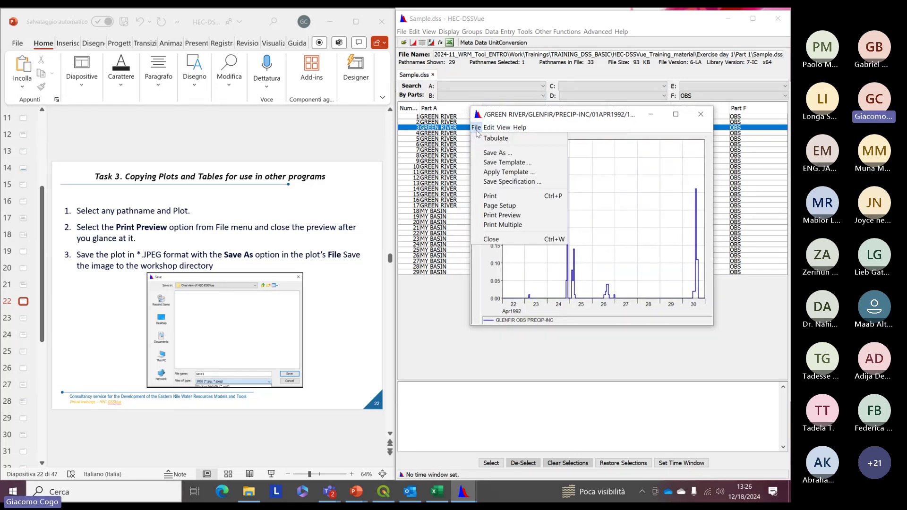
click(488, 153)
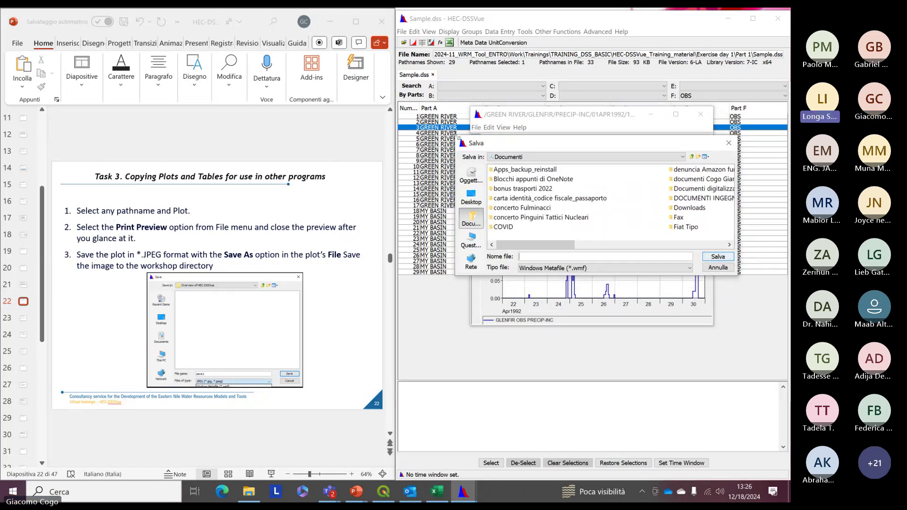
drag(456, 137, 440, 80)
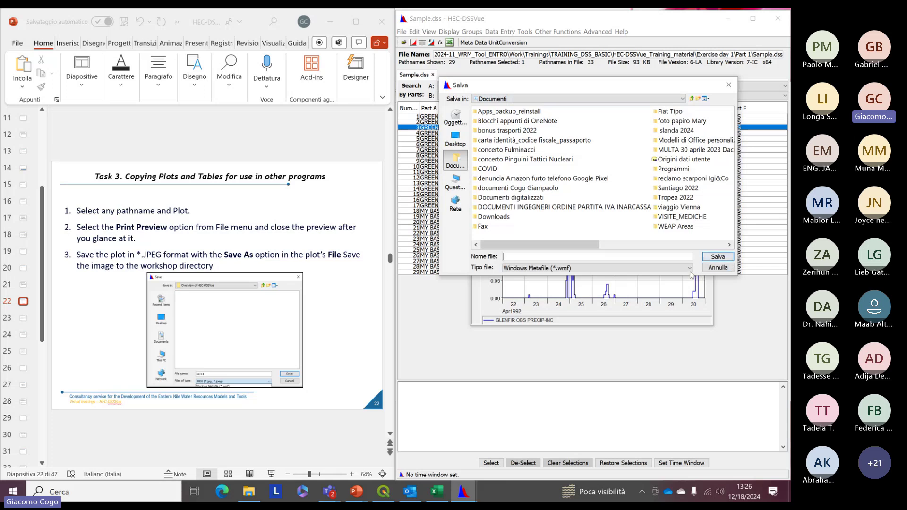
Step: Set the file type for the saved plot to Portable Network Graphics (*.png)
click(689, 268)
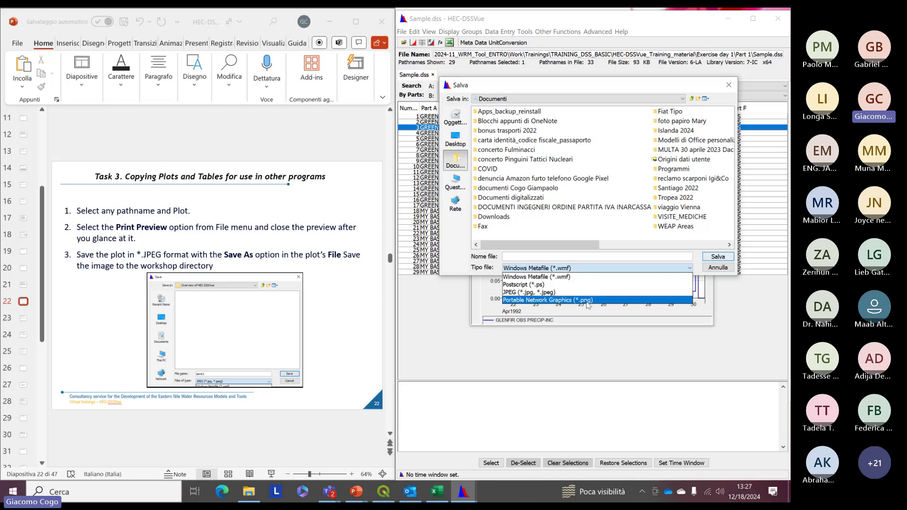
click(524, 293)
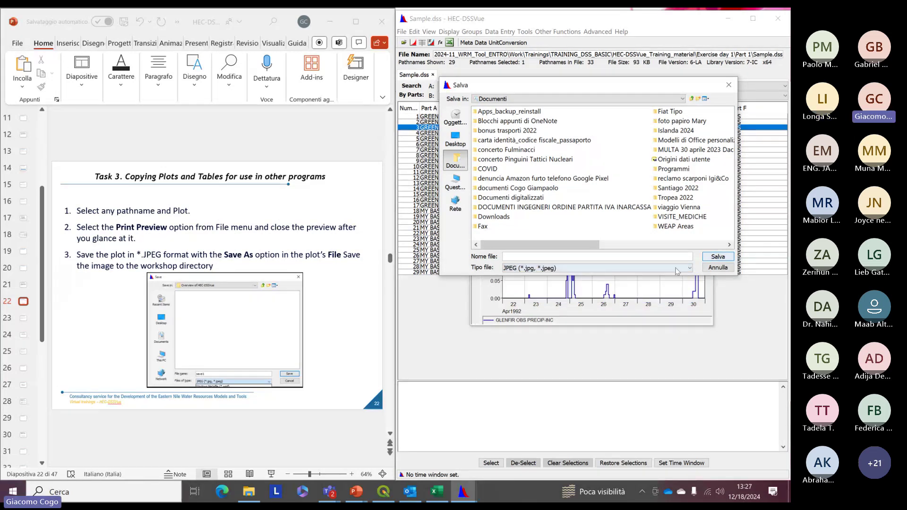
click(534, 268)
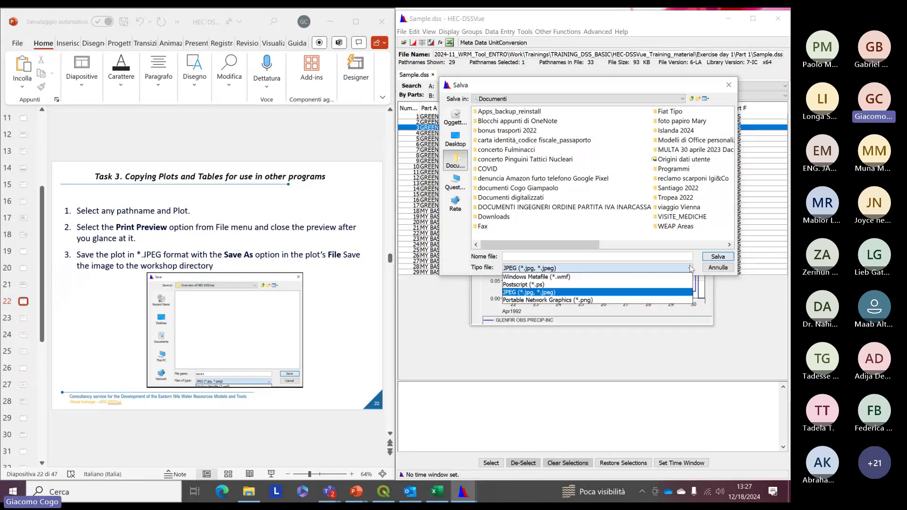
click(523, 301)
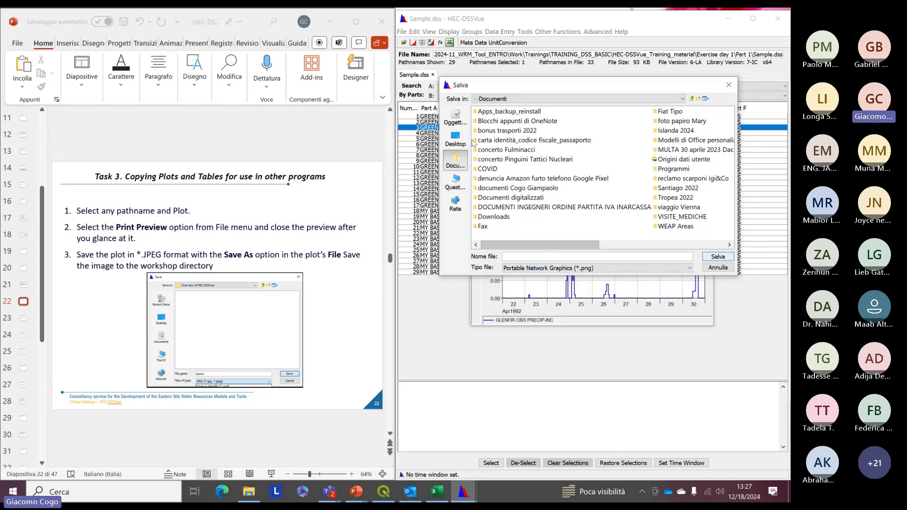
Step: Save the plot image in the Download folder under the file name print
click(455, 182)
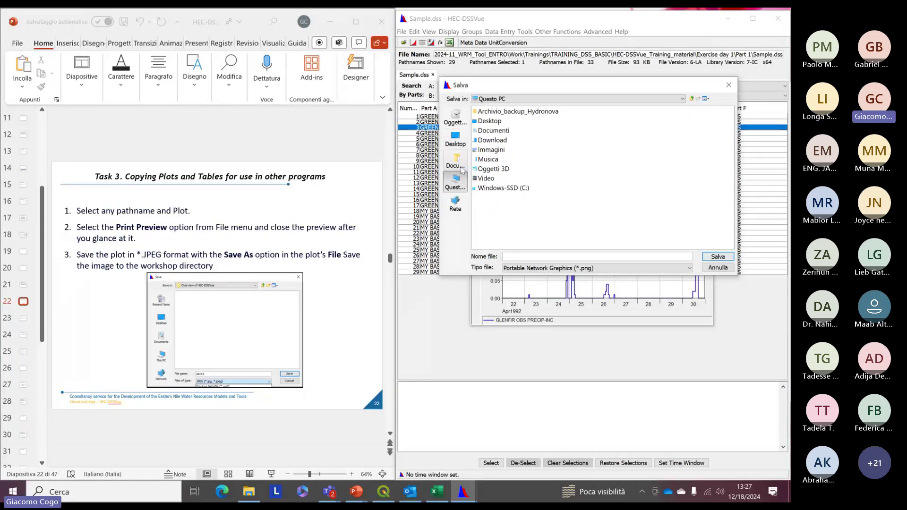
double_click(505, 142)
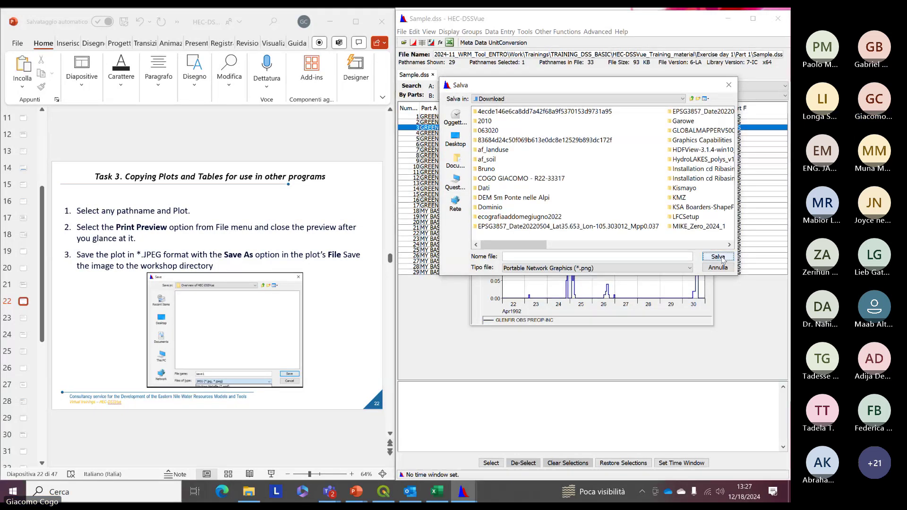
click(570, 256)
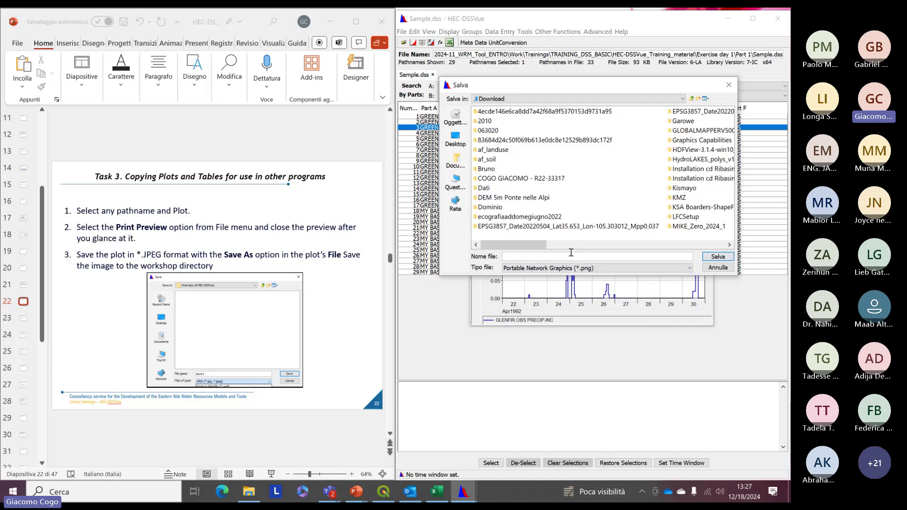
text(print)
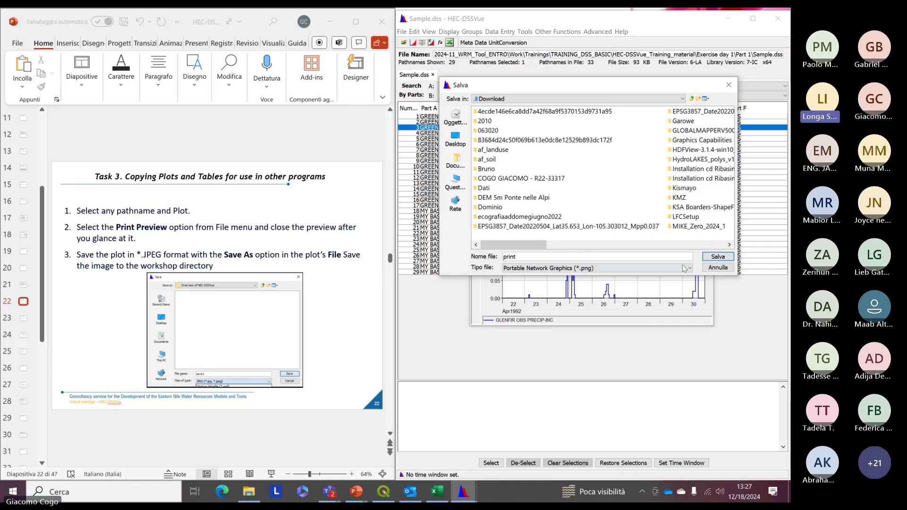
click(718, 257)
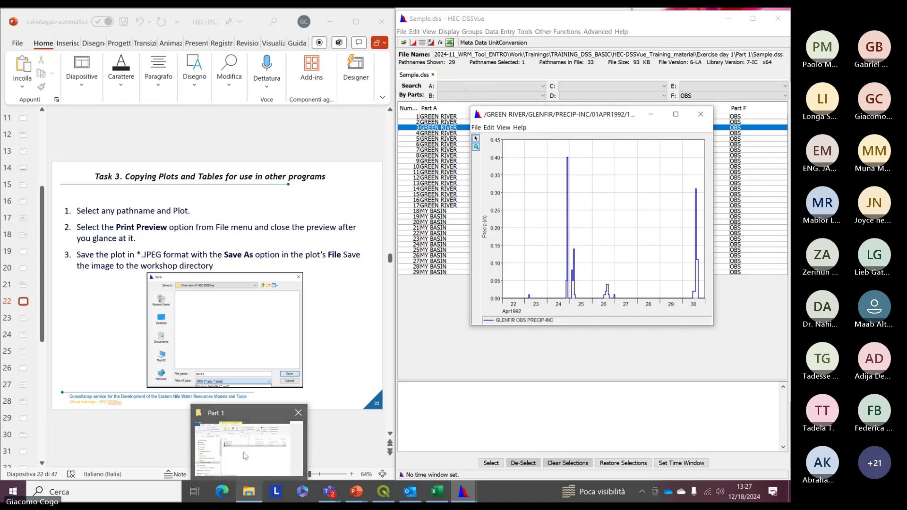
Step: Open print.png from the Download folder to check the saved plot image, and put the viewer and folder window away
right_click(249, 495)
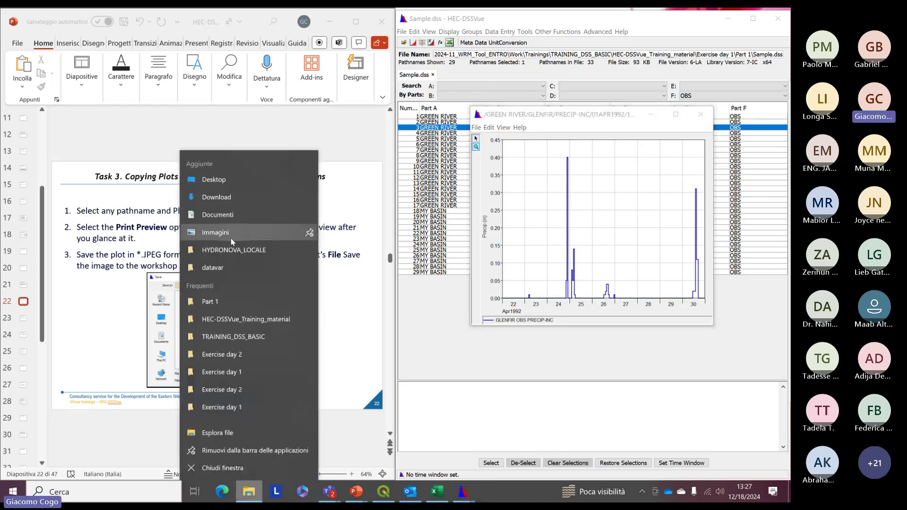
click(226, 203)
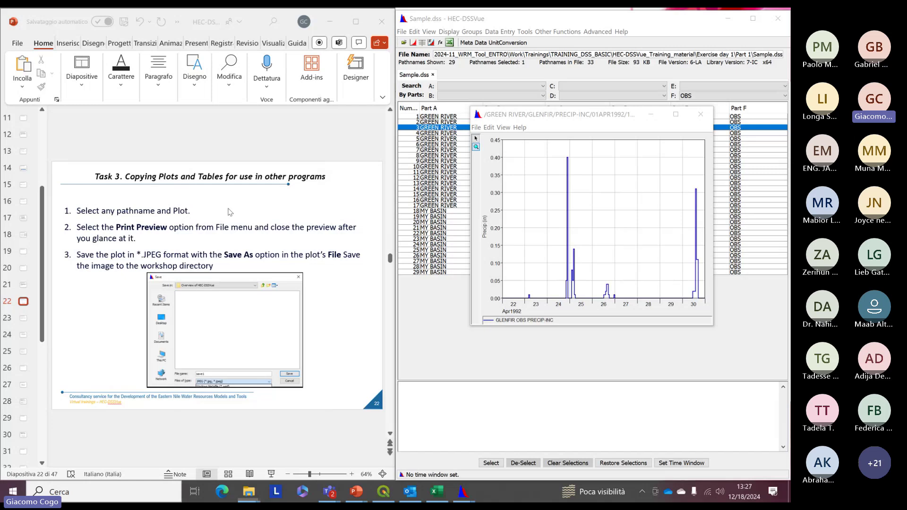
key(alt+Tab)
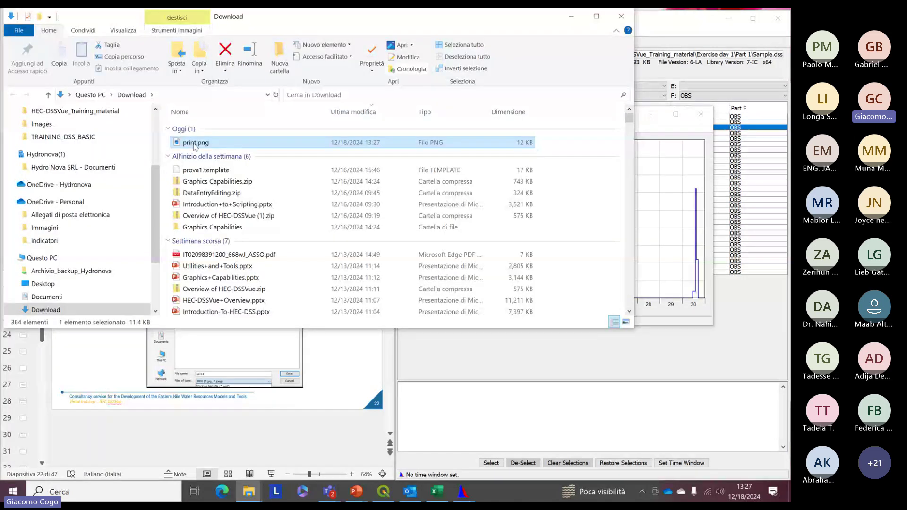
double_click(193, 147)
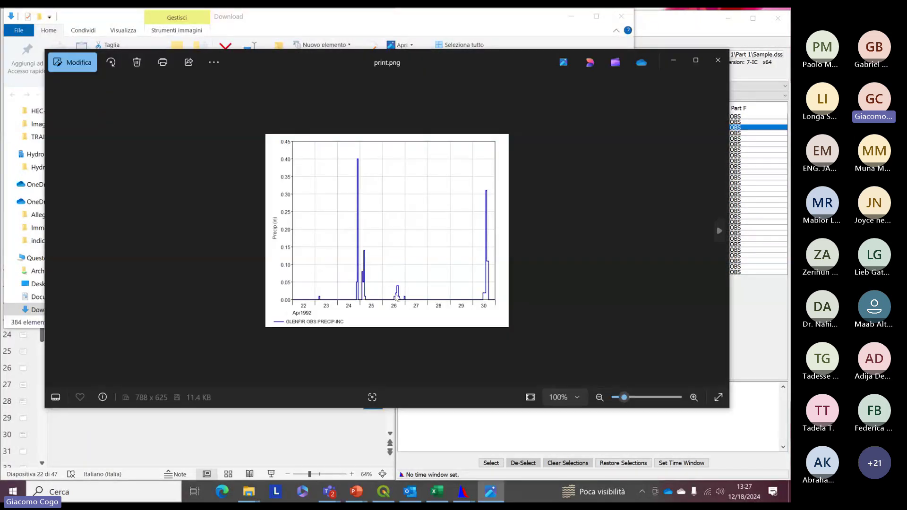
scroll(384, 257, up, 2)
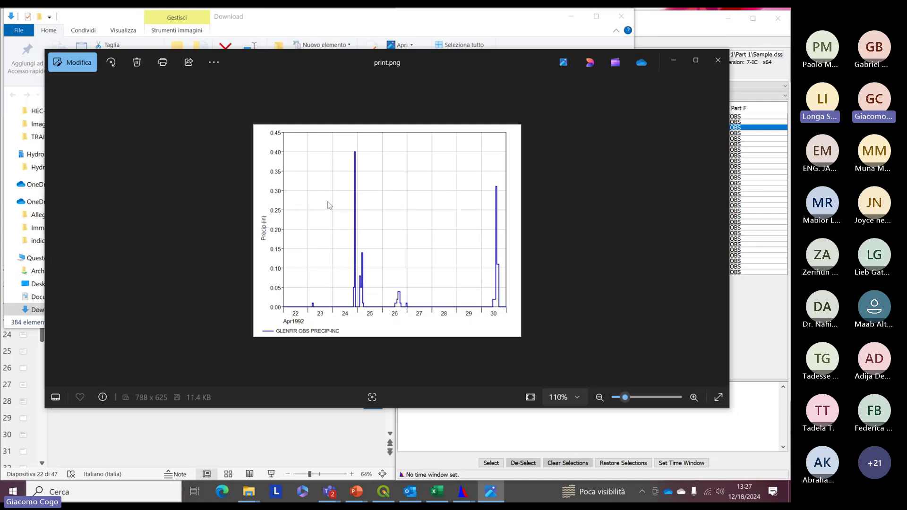
click(717, 59)
click(571, 16)
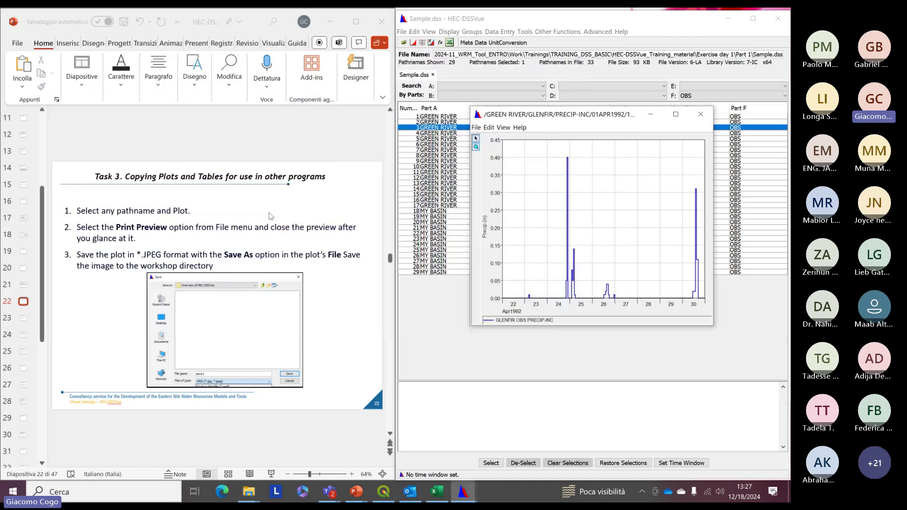
Step: Advance the exercise slides to steps 4–8 of Task 3 and close the plot window
click(321, 289)
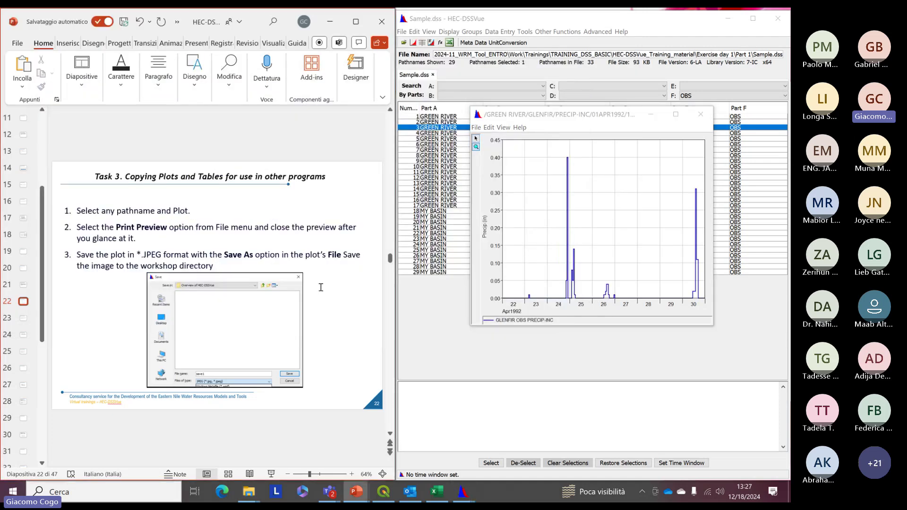
scroll(321, 287, down, 1)
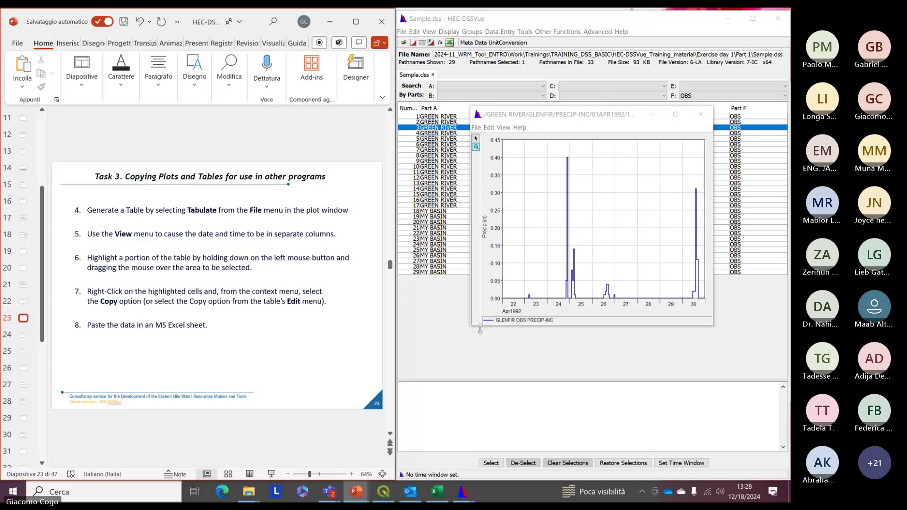
click(701, 114)
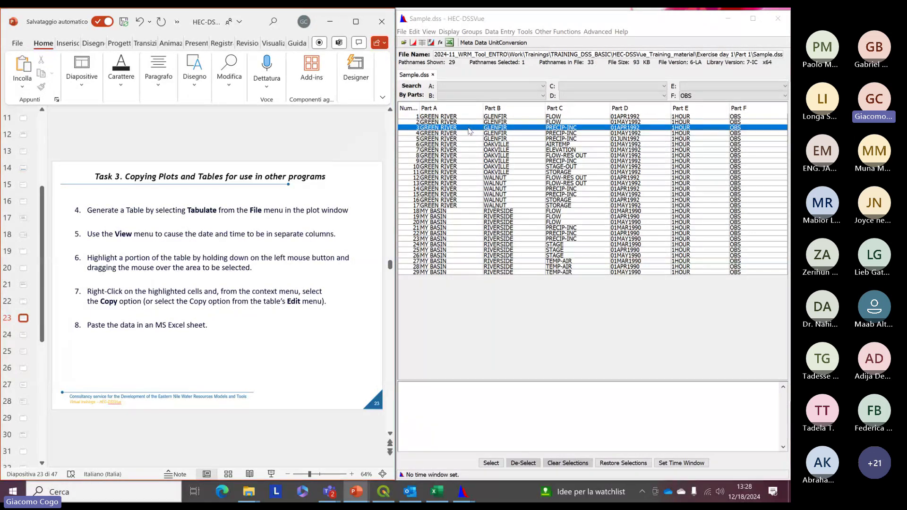
Step: Tabulate the GLENFIR PRECIP-INC 01APR1992 record in an enlarged window, and display date and time in separate columns
click(423, 43)
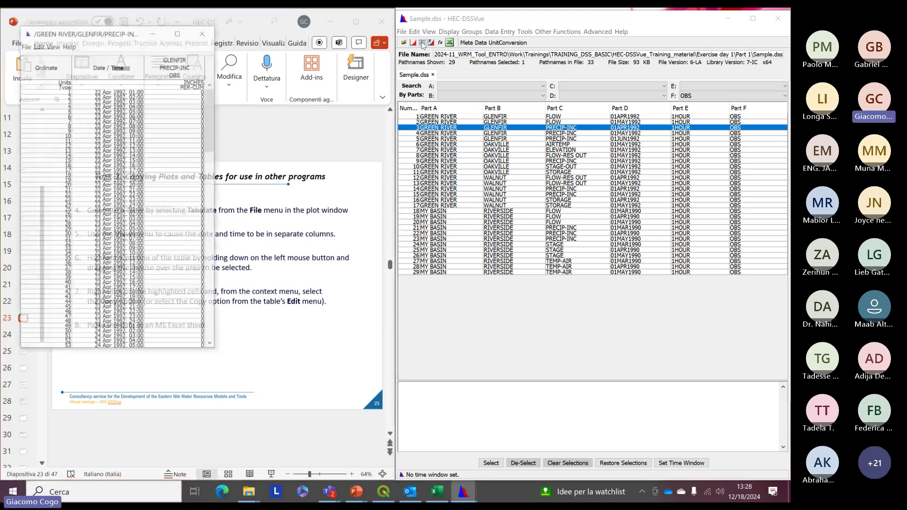
drag(86, 35, 525, 82)
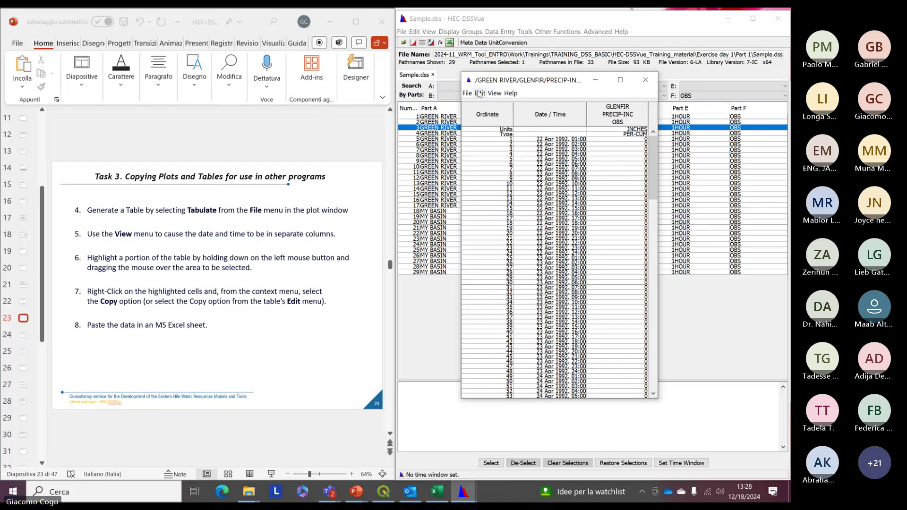
drag(463, 74, 415, 44)
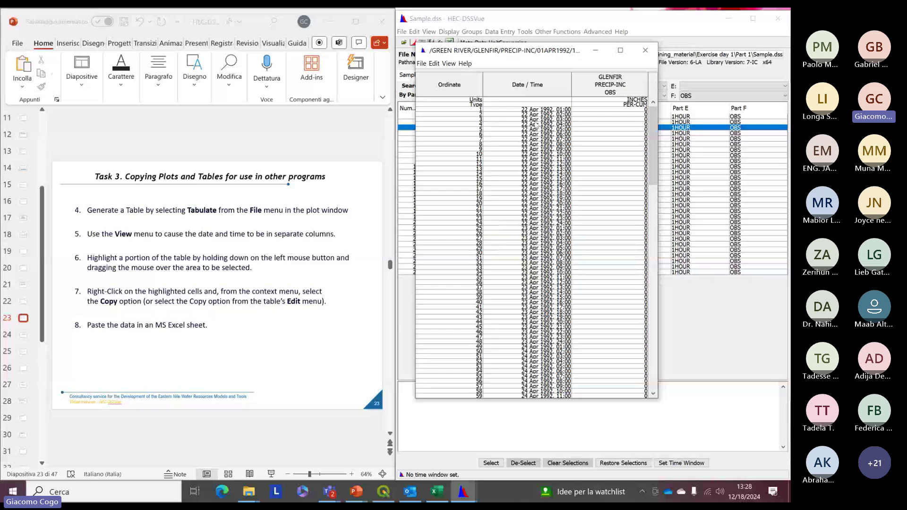
click(448, 63)
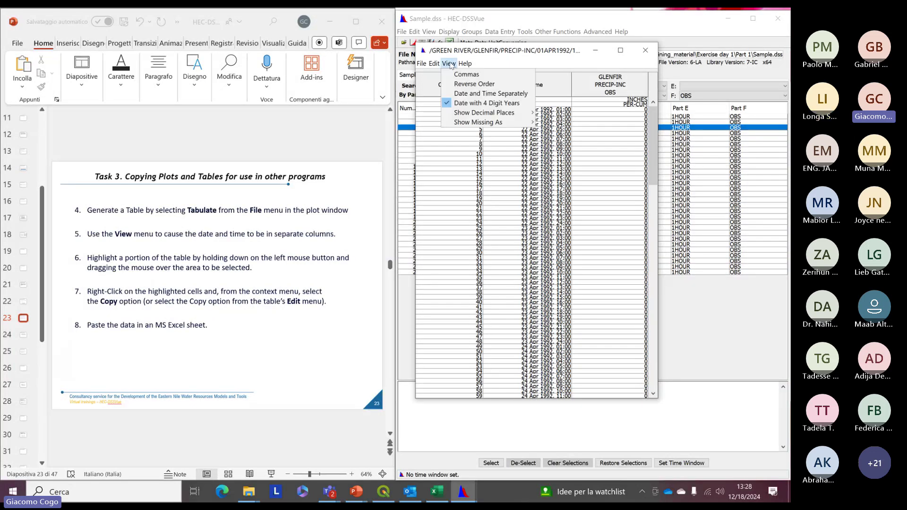
click(506, 94)
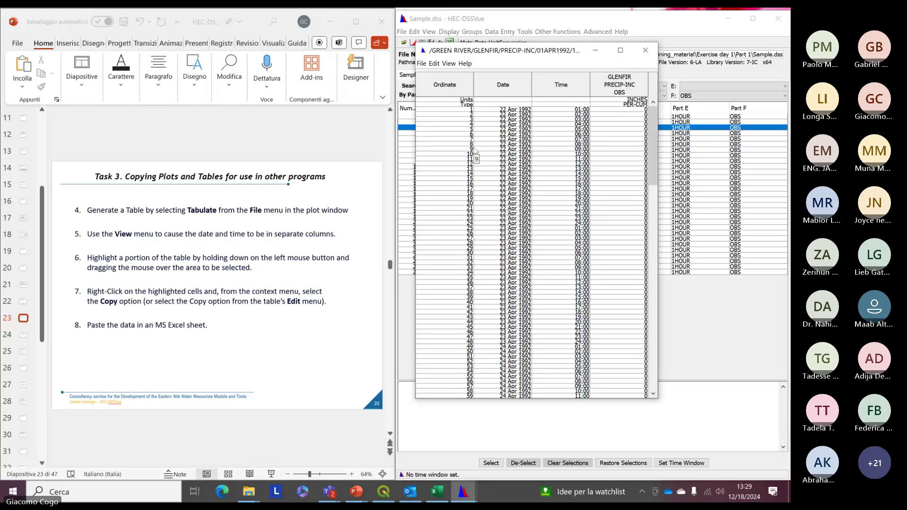
Step: Select the table cells from the Units row through the final 30 Apr 1992 row and copy them
click(439, 112)
drag(439, 105, 640, 402)
right_click(616, 376)
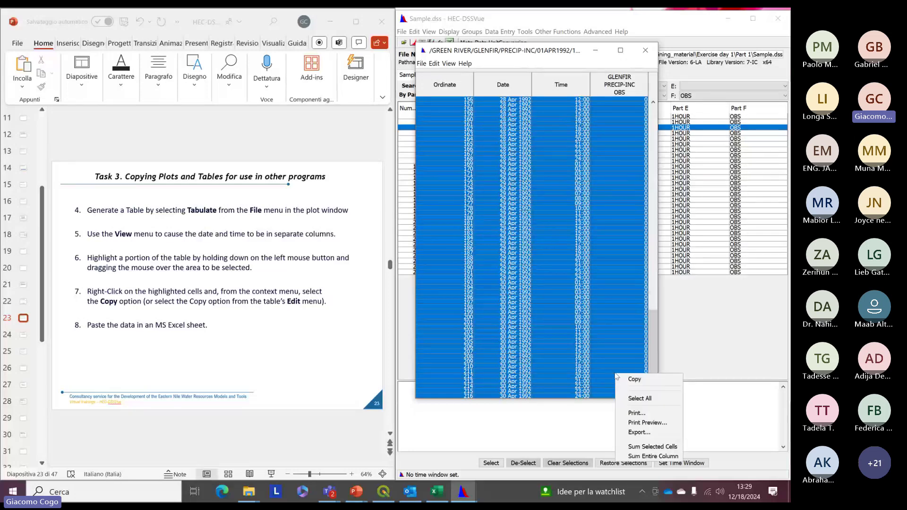
click(632, 379)
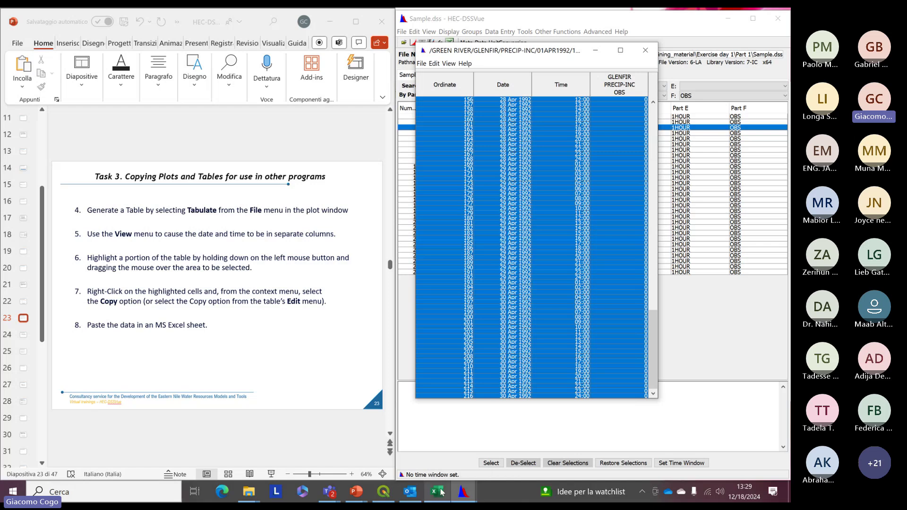
Step: Switch to Excel and create a blank workbook
click(49, 492)
text(e)
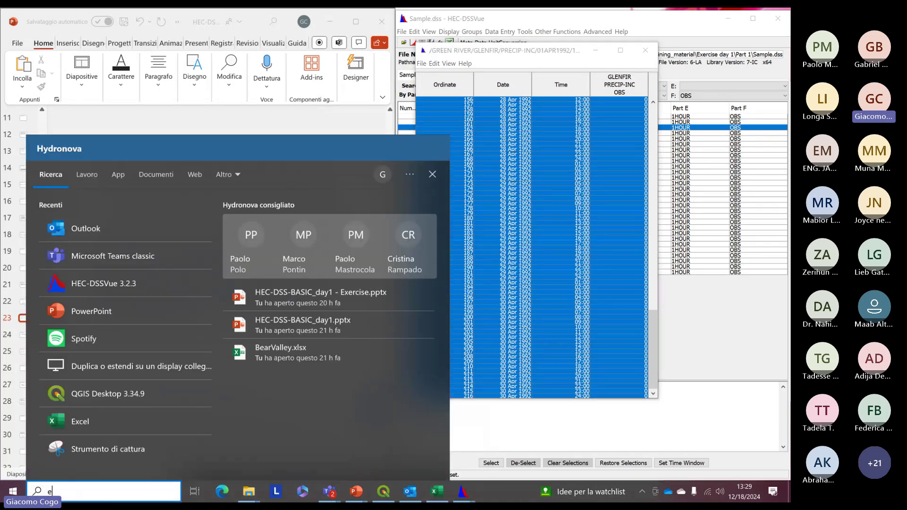
text(xcel)
click(56, 222)
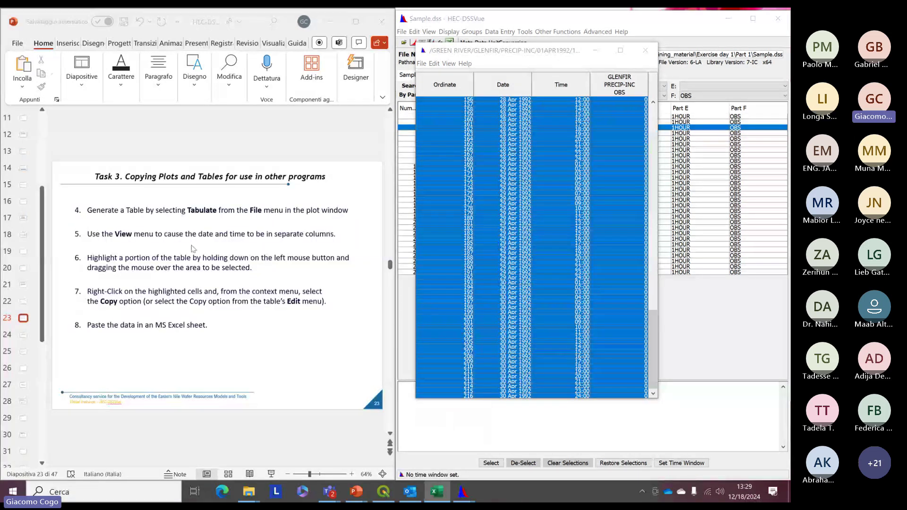
click(218, 237)
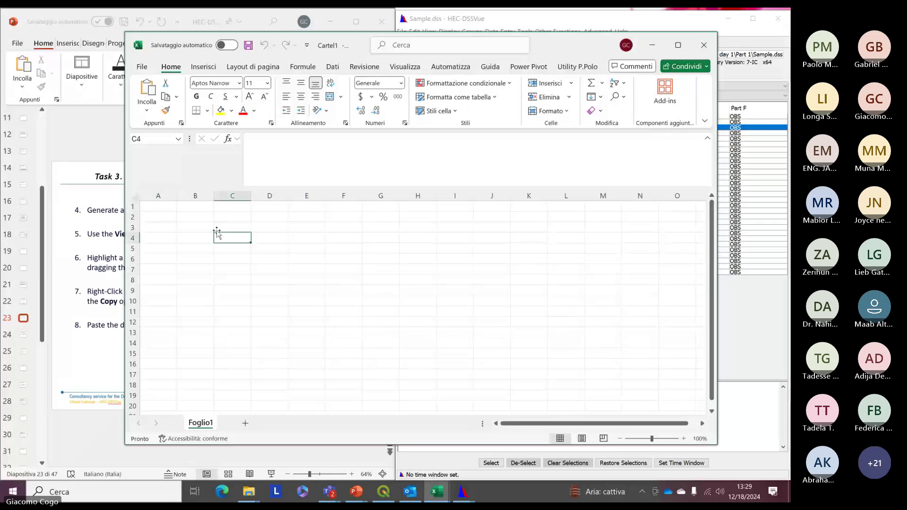
Step: Paste the copied table as text only into the blank sheet starting at cell B2, and minimize the workbook
click(190, 218)
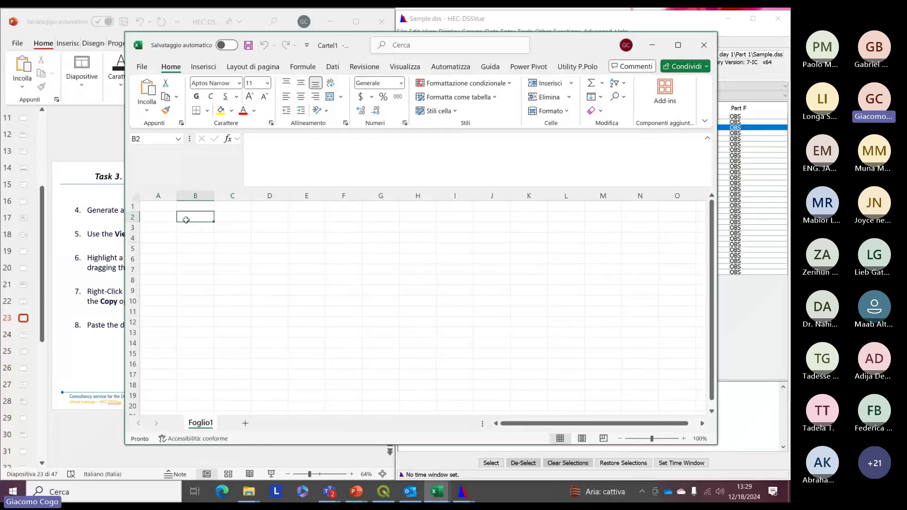
right_click(186, 219)
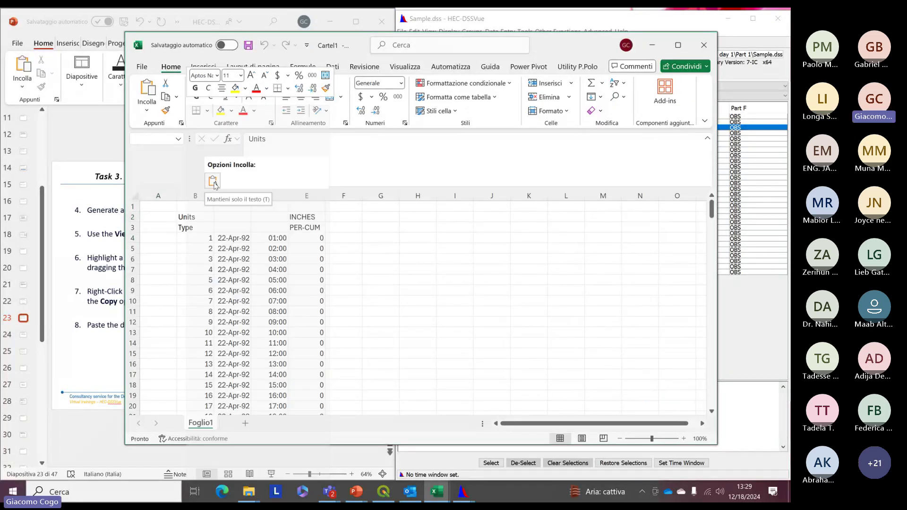
click(213, 183)
click(328, 259)
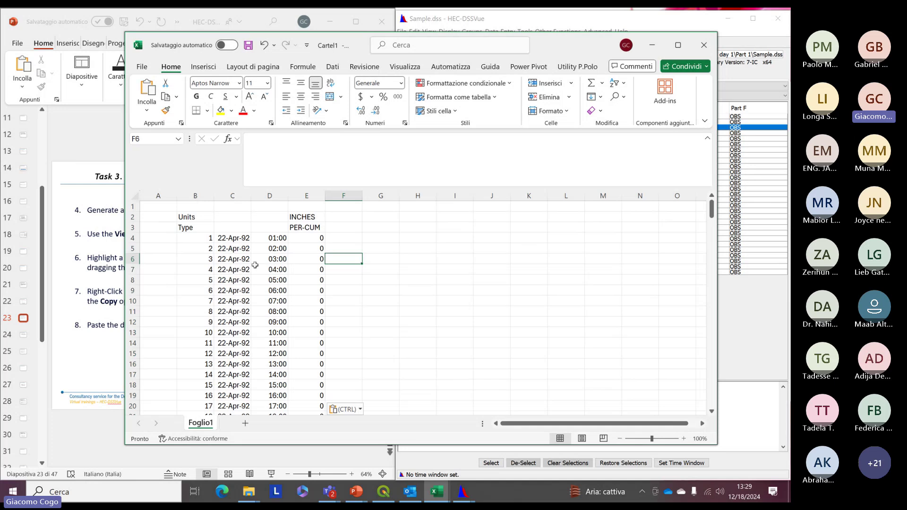
scroll(236, 264, down, 4)
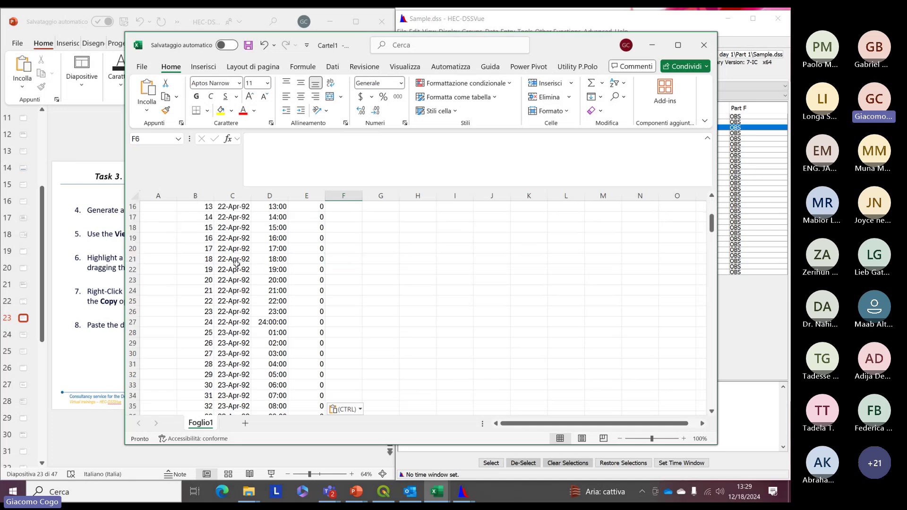
scroll(236, 265, up, 4)
scroll(237, 263, down, 20)
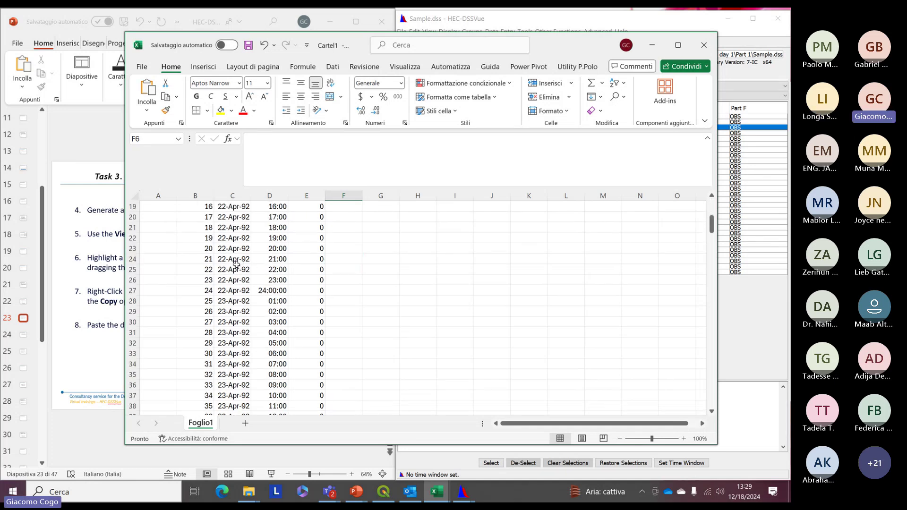
scroll(238, 261, up, 20)
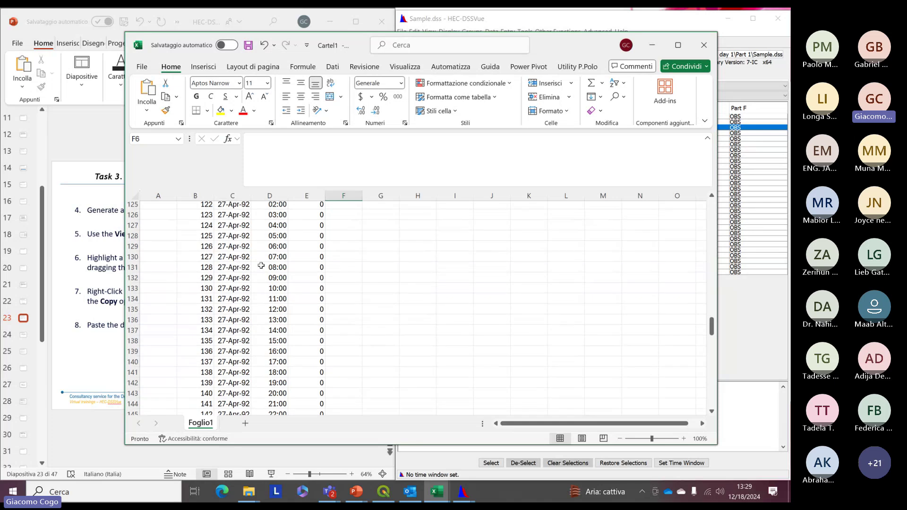
scroll(263, 265, up, 15)
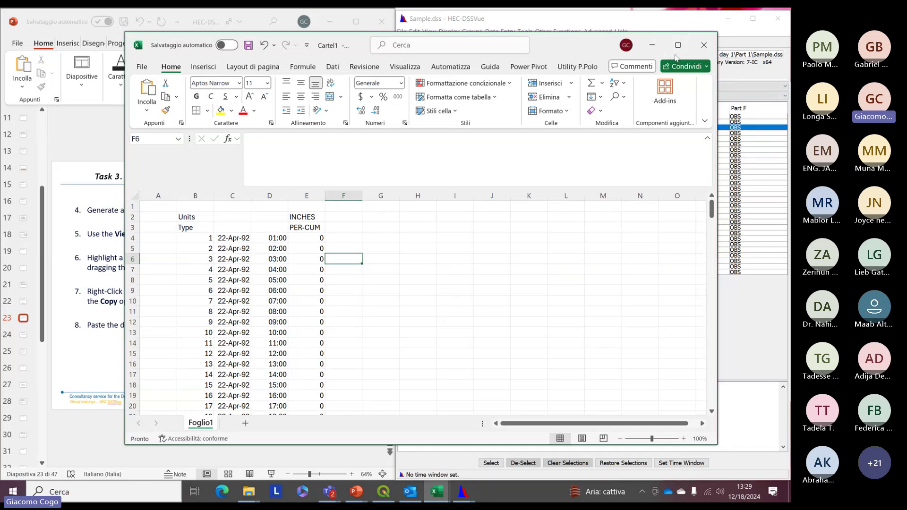
click(652, 45)
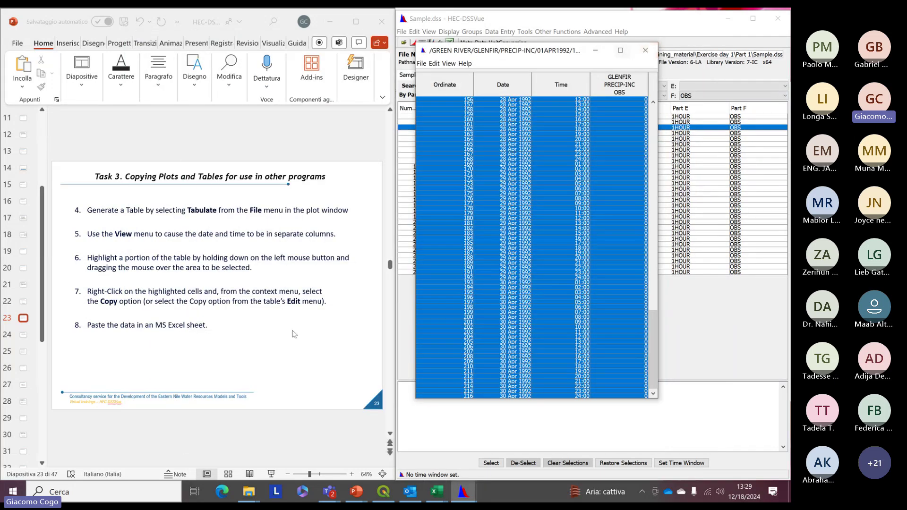
Step: Advance the slides to Task 4 on copying, duplicating, renaming and deleting records, and close the tabulated record window
click(260, 348)
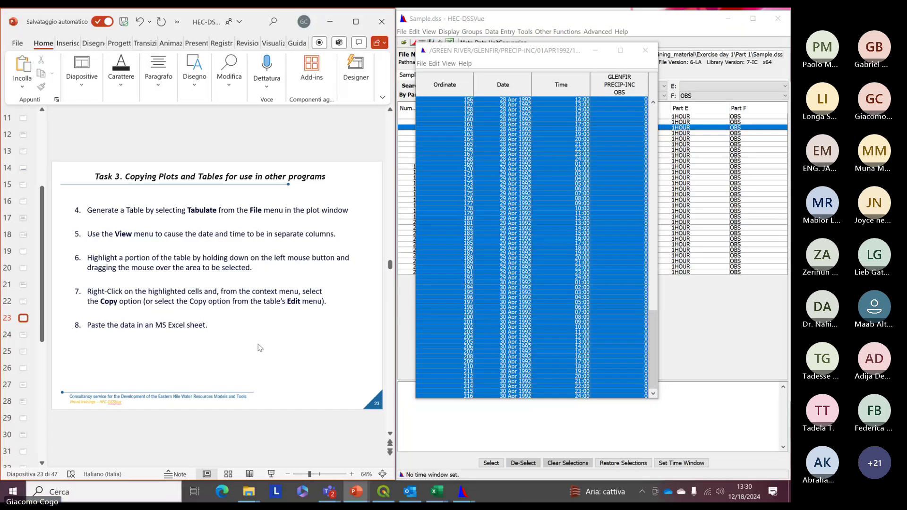
scroll(260, 348, down, 1)
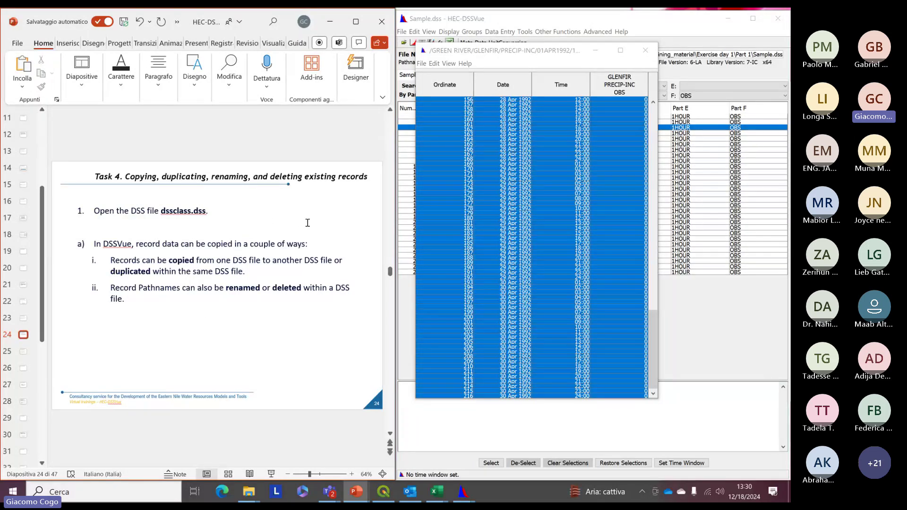
click(644, 64)
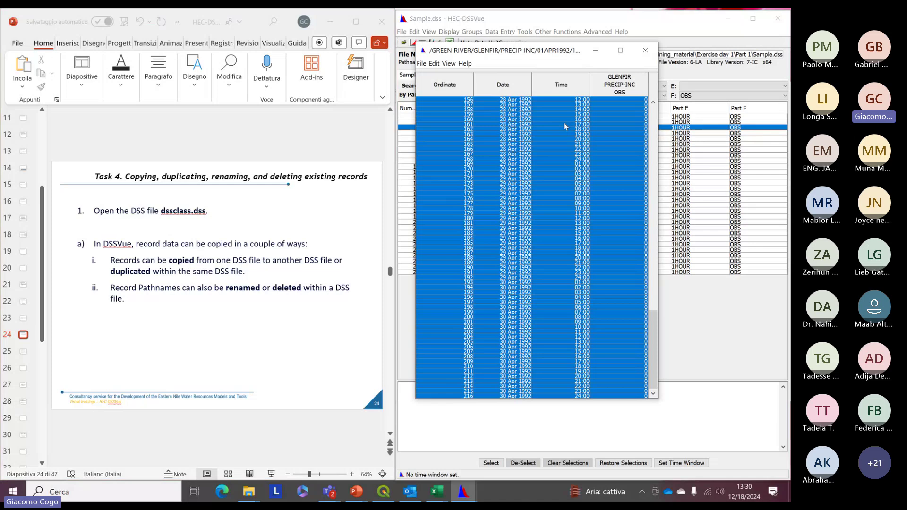
click(649, 55)
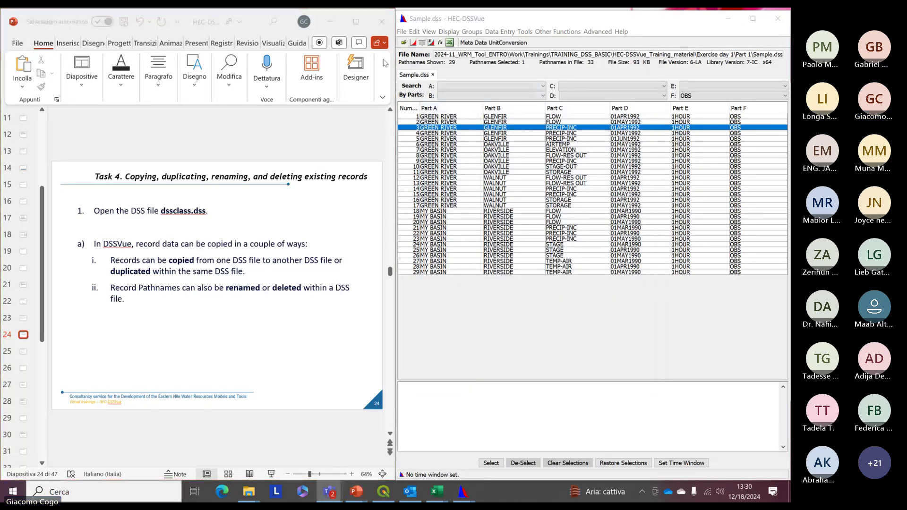
key(alt+Tab)
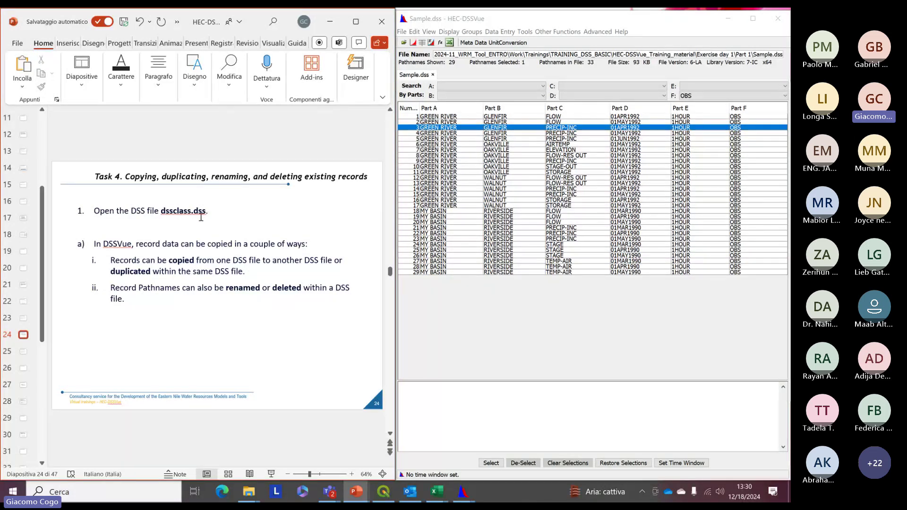
Step: Open dssclass.dss from the Part 1 exercise folder
mouse_move(247, 496)
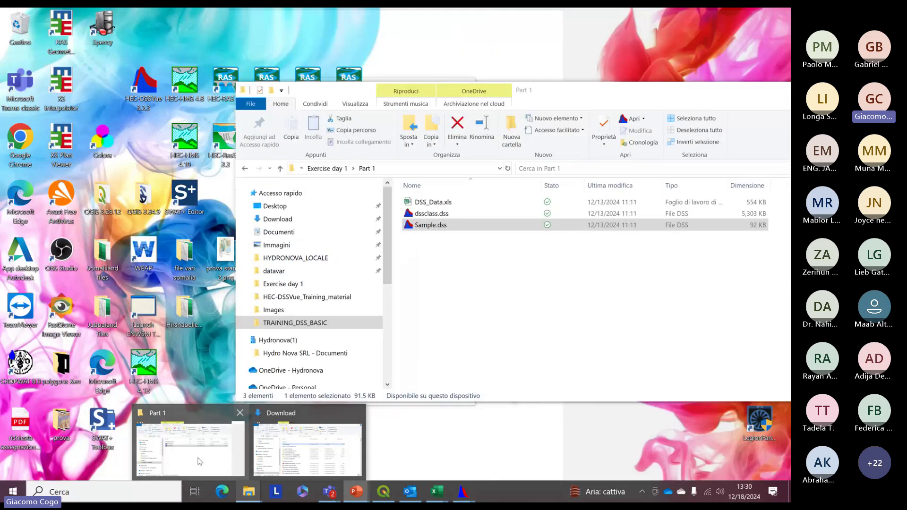
click(198, 461)
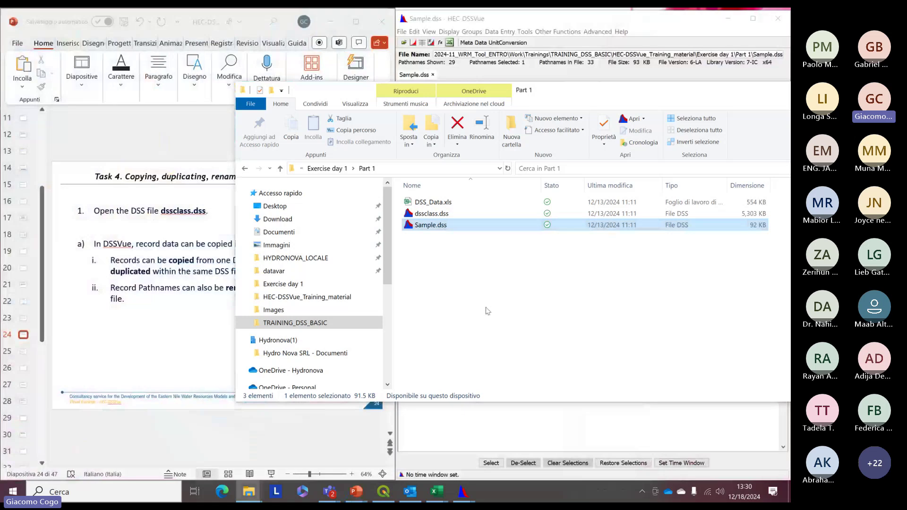
click(462, 280)
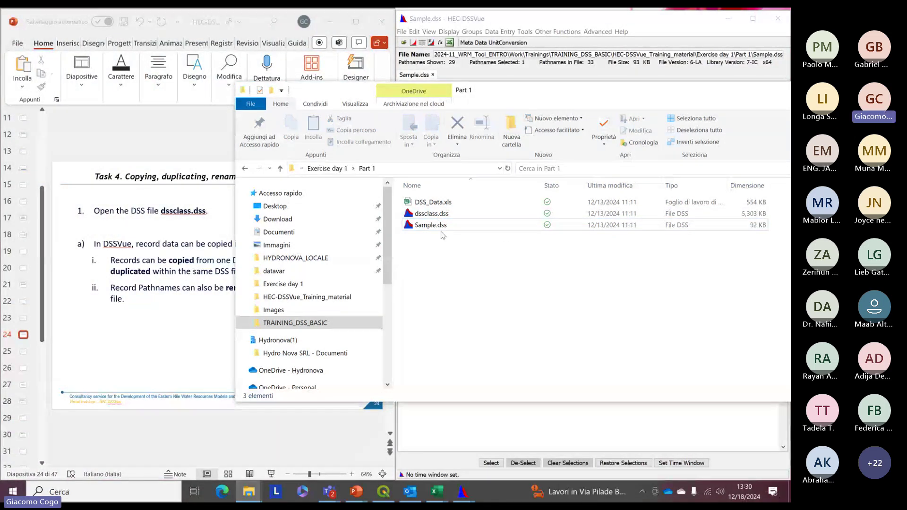
double_click(429, 215)
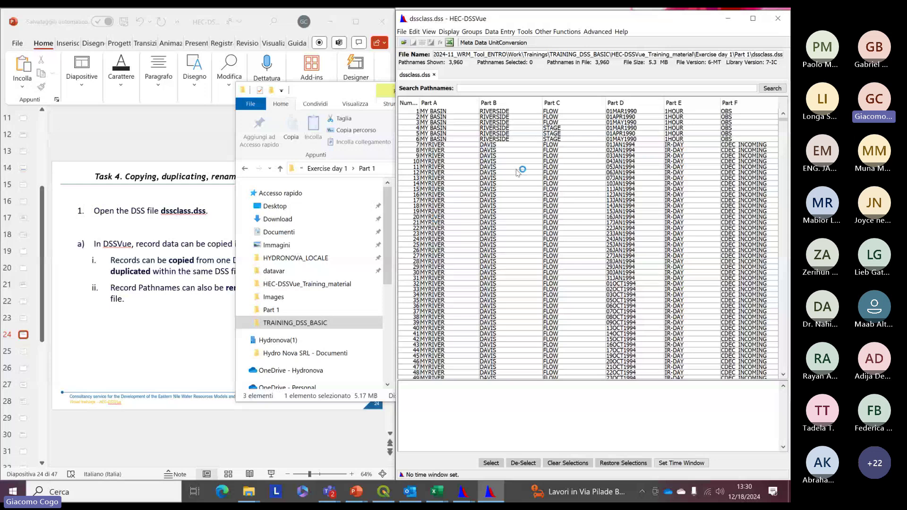
Step: Return to the slides and advance to the Task 4 instructions for copying a record to another DSS file
click(226, 263)
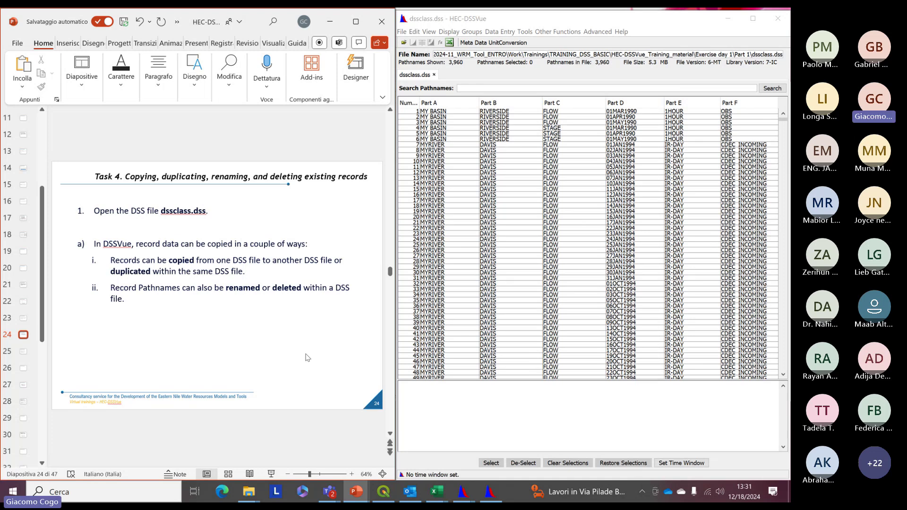
scroll(306, 356, down, 1)
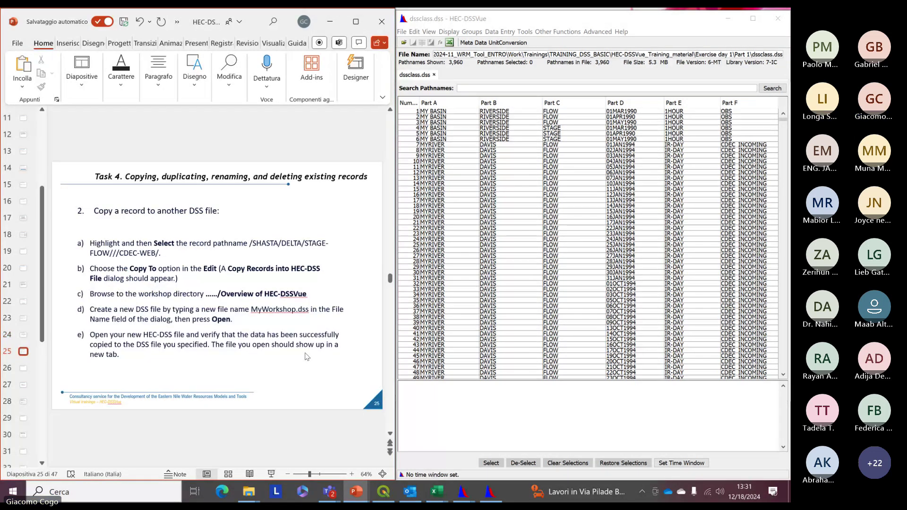
scroll(306, 356, up, 1)
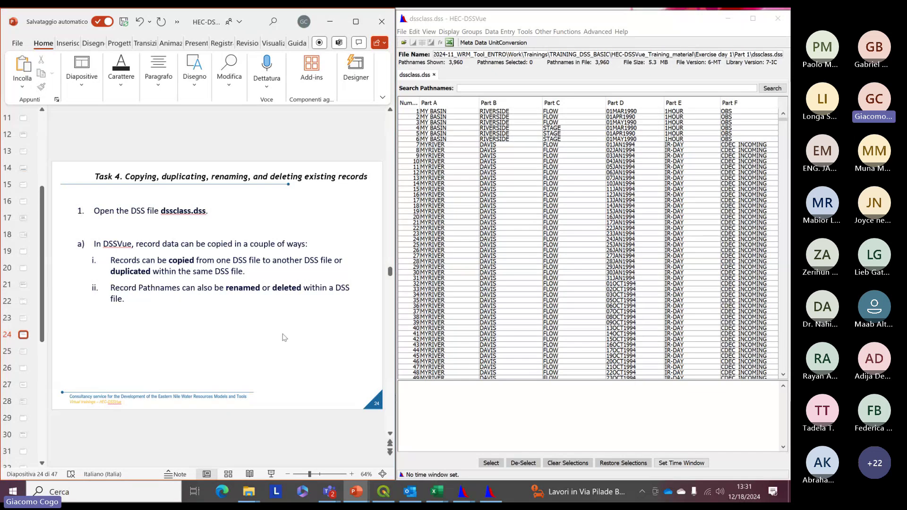
scroll(284, 337, down, 1)
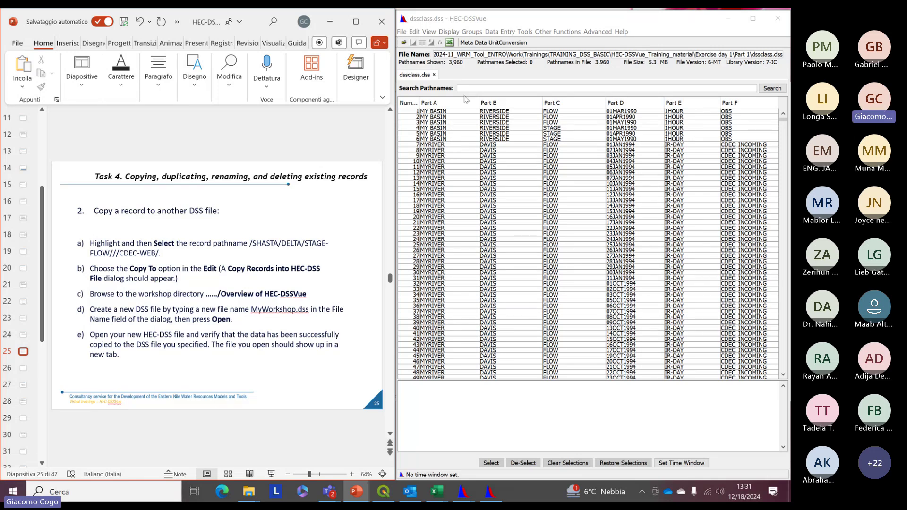
Step: Switch the dssclass.dss catalog to searching pathnames by parts and filter Part A to SHASTA
click(427, 31)
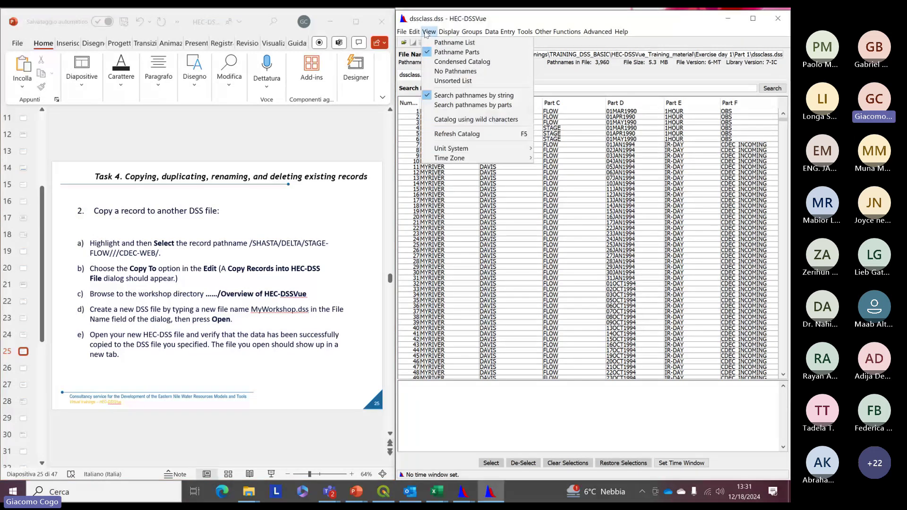
click(472, 104)
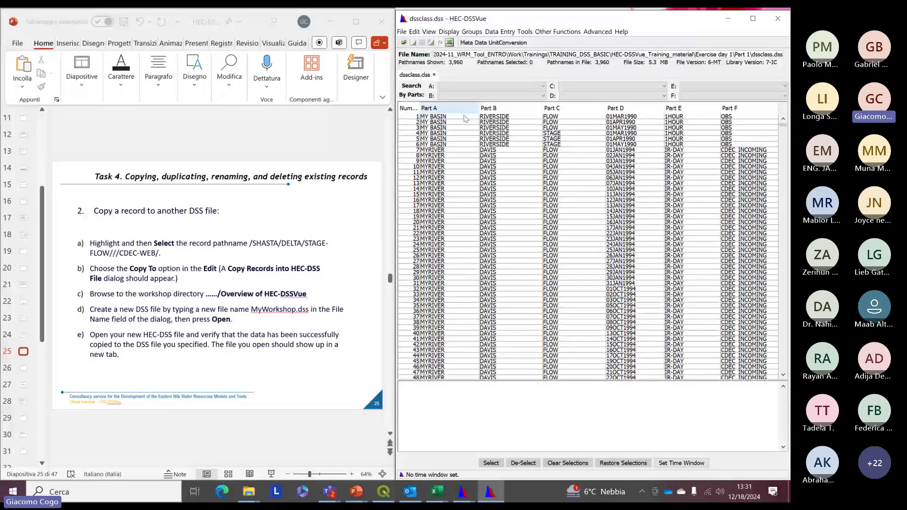
click(509, 87)
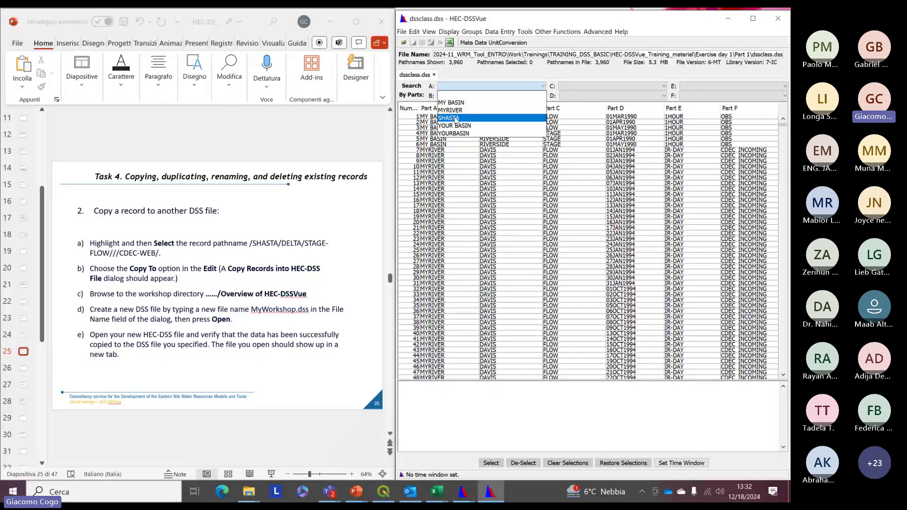
click(453, 118)
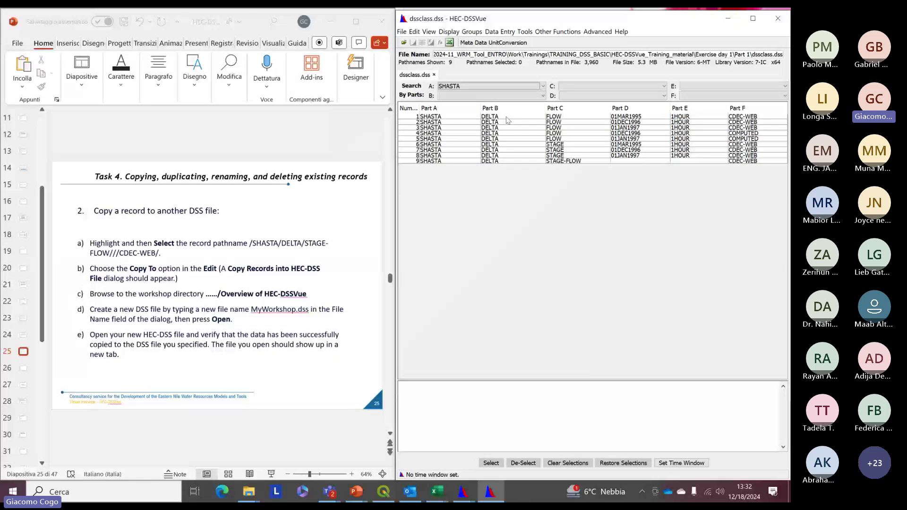
Step: Copy the SHASTA DELTA STAGE-FLOW record into a new DSS file named MyWorkshop in the Part 1 folder
click(567, 161)
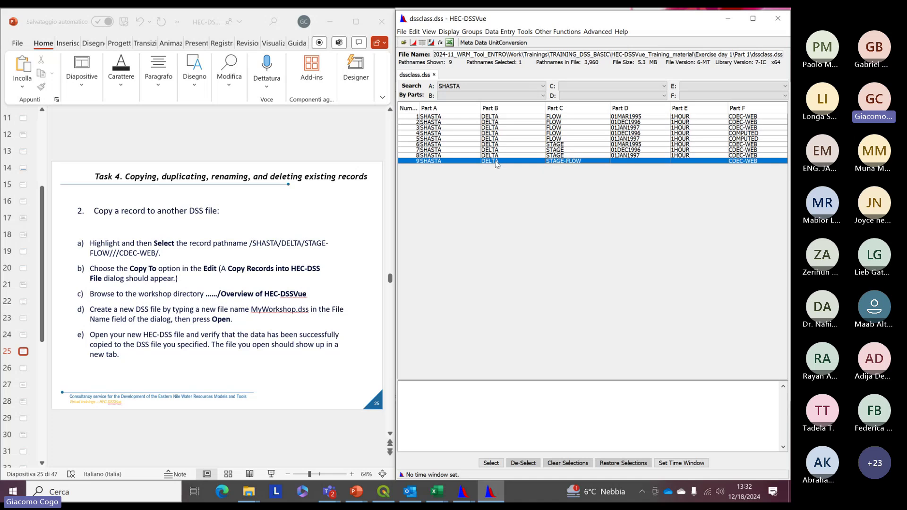
click(414, 33)
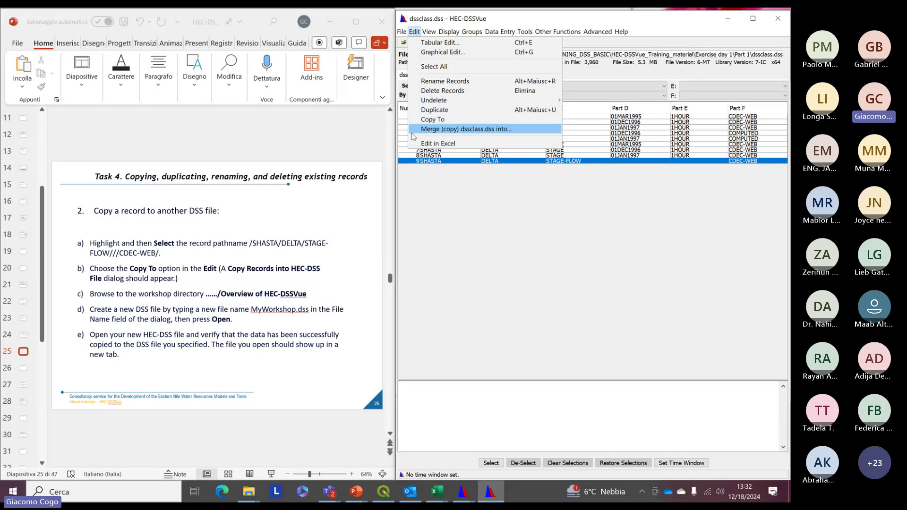
click(437, 120)
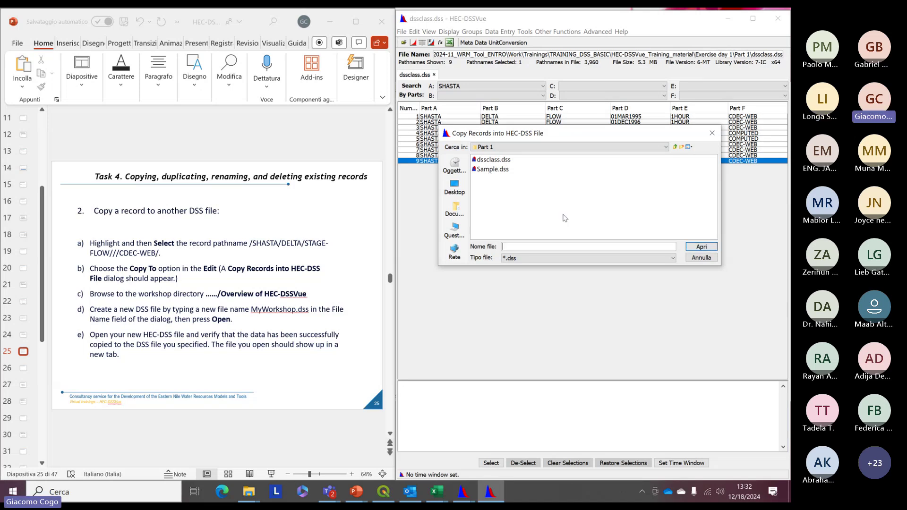
drag(487, 137, 490, 125)
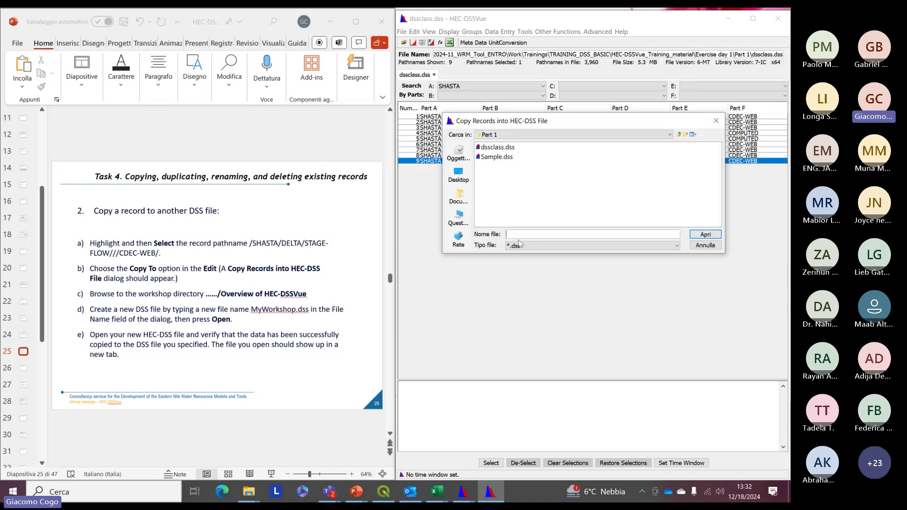
drag(503, 121, 491, 212)
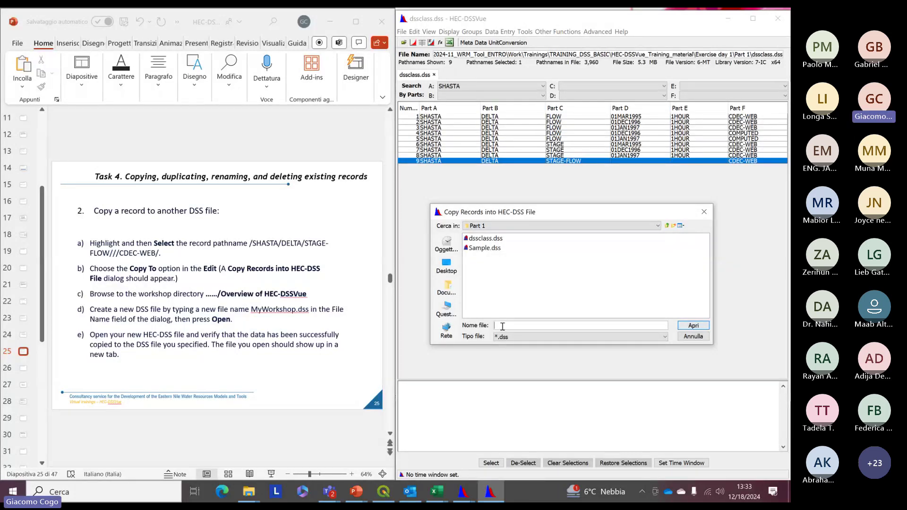
text(MyWo)
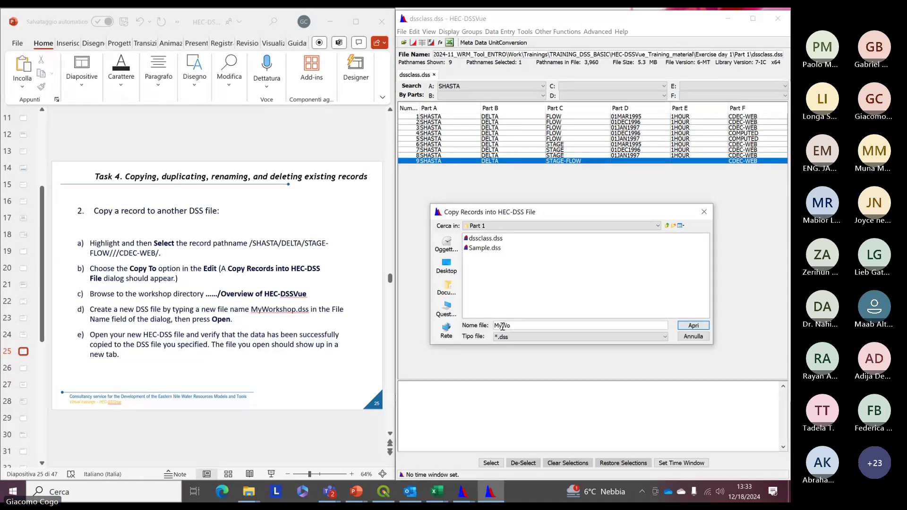
text(rkshop)
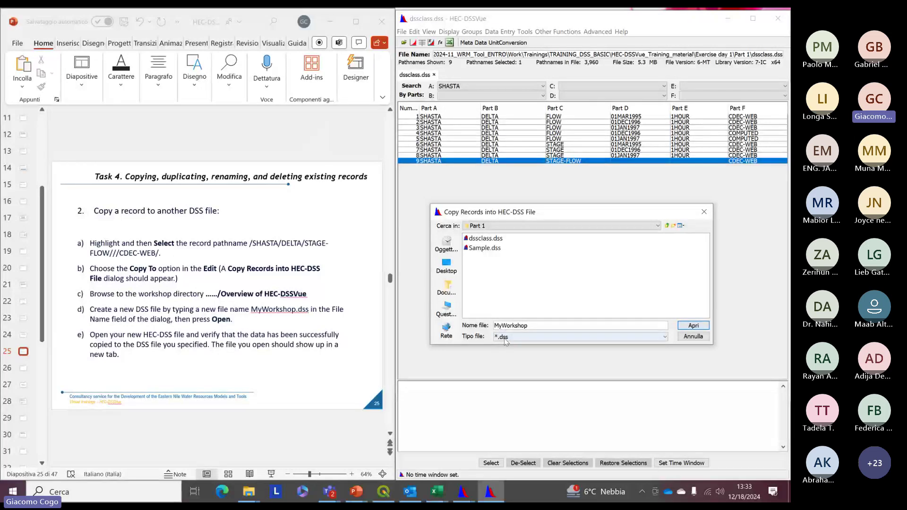
click(501, 271)
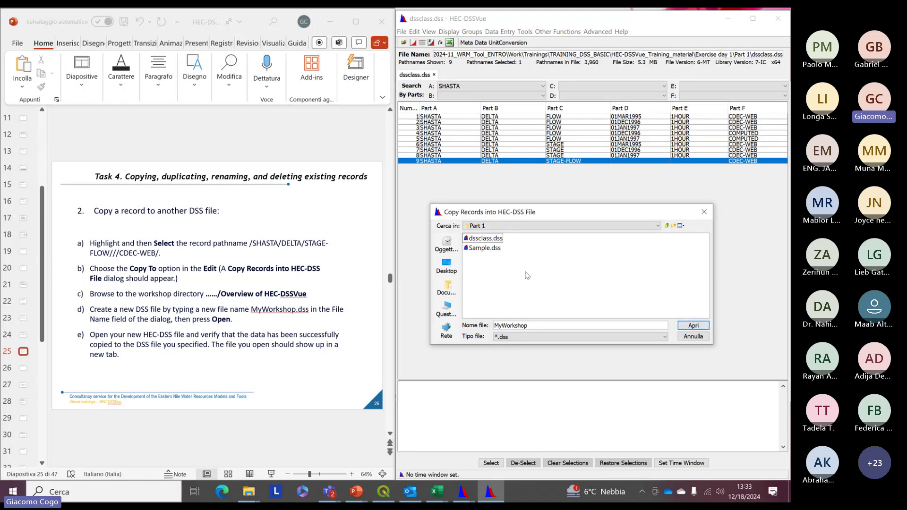
click(697, 326)
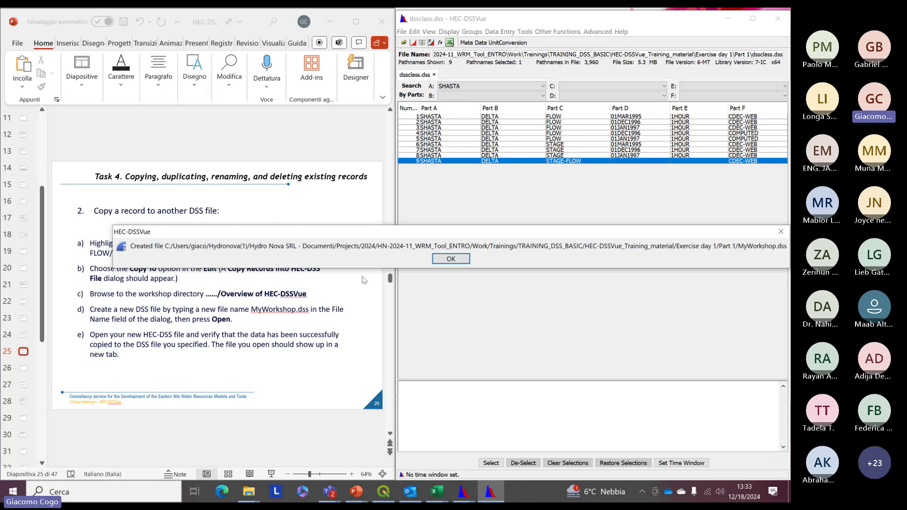
click(450, 259)
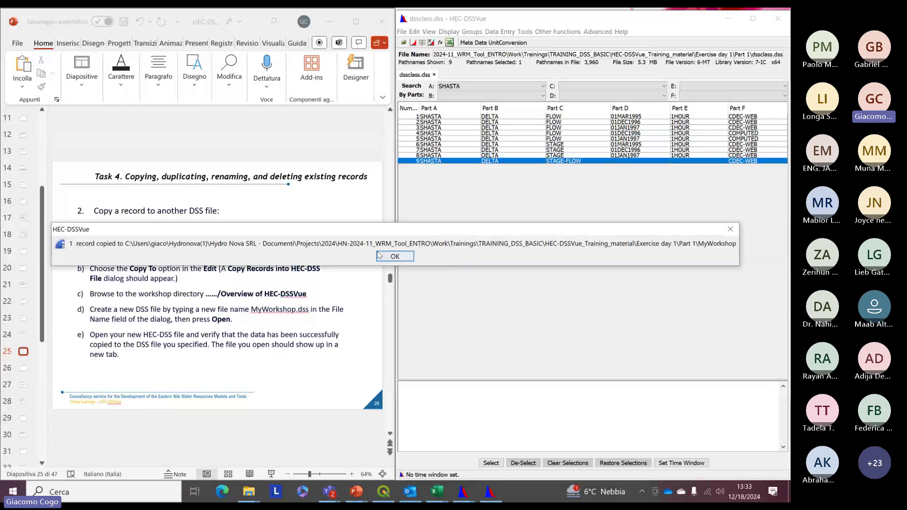
click(393, 257)
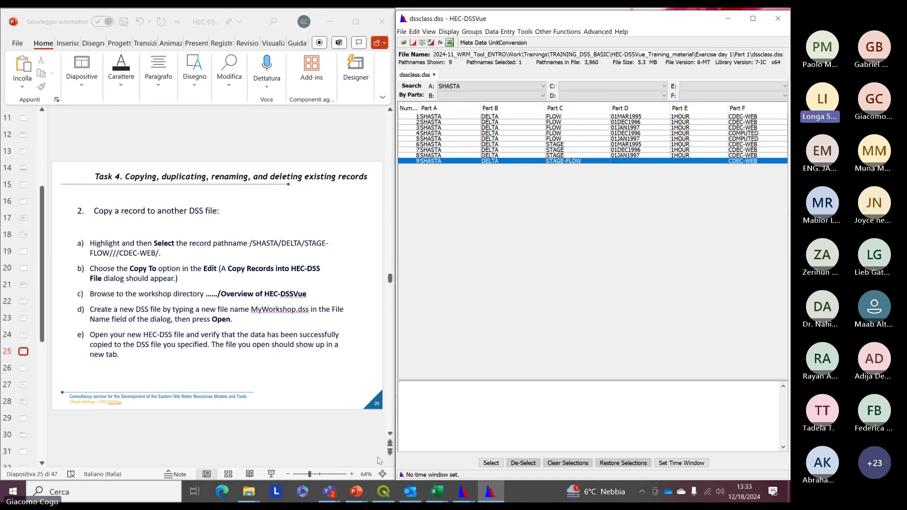
Step: Open MyWorkshop.dss from the Part 1 folder and select its STAGE-FLOW record to check the copy
mouse_move(247, 494)
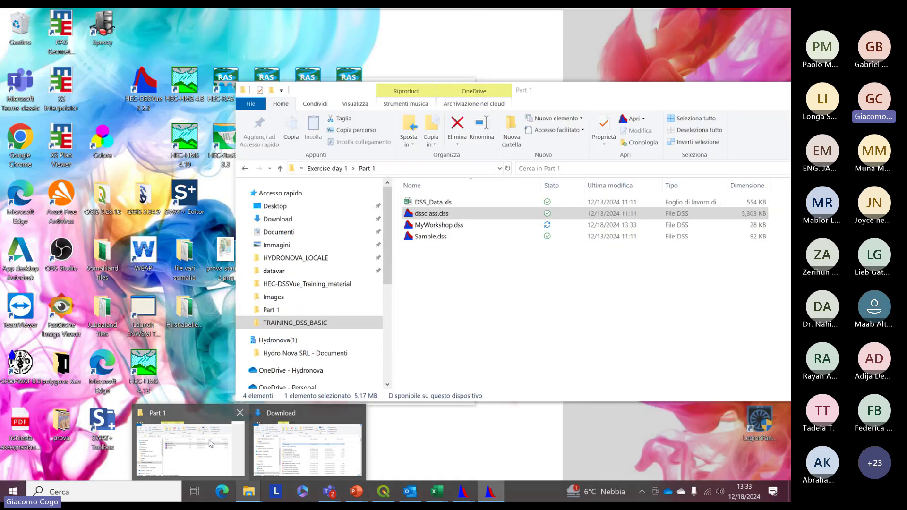
click(210, 444)
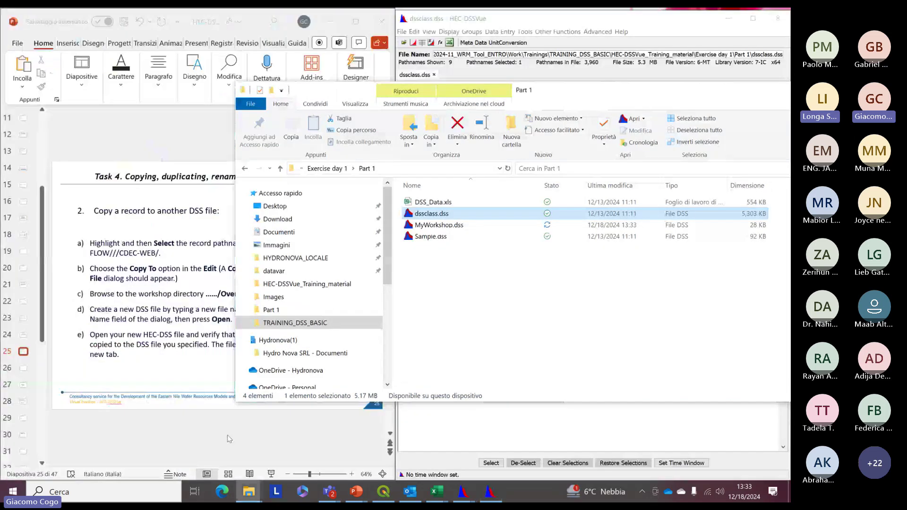
click(471, 298)
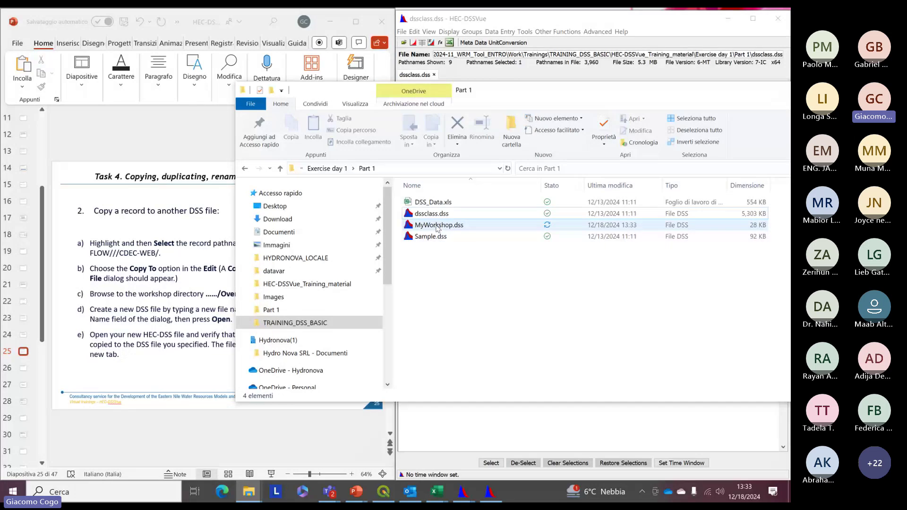
click(437, 228)
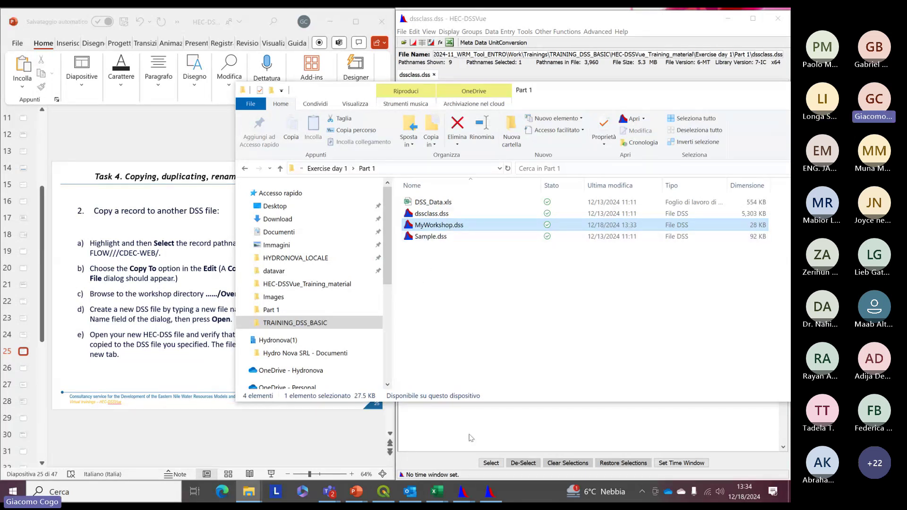
double_click(433, 225)
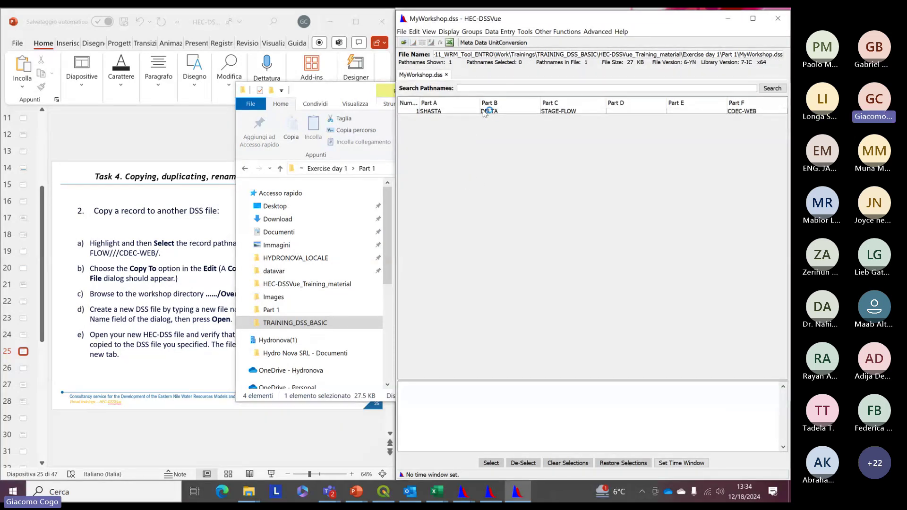
click(488, 112)
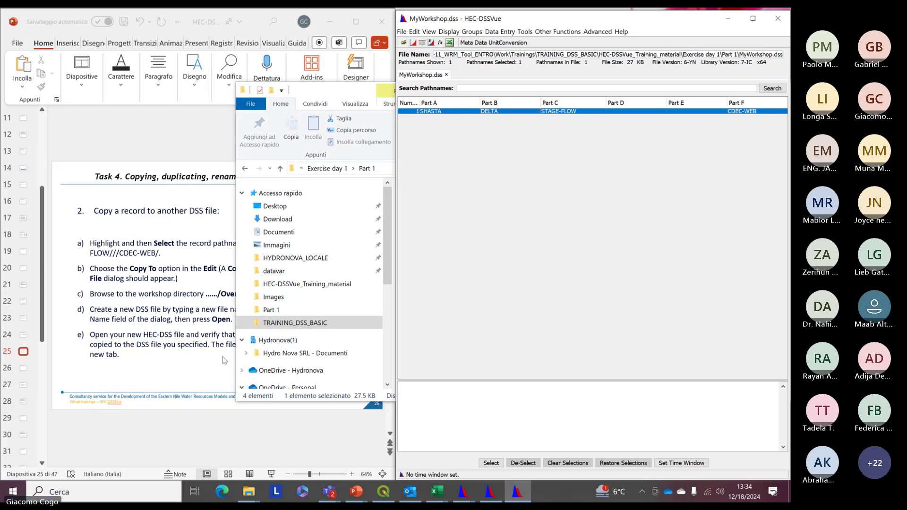
Step: Advance the slides past Question 6 and its answer to the instructions for copying the remaining SHASTA records
click(221, 356)
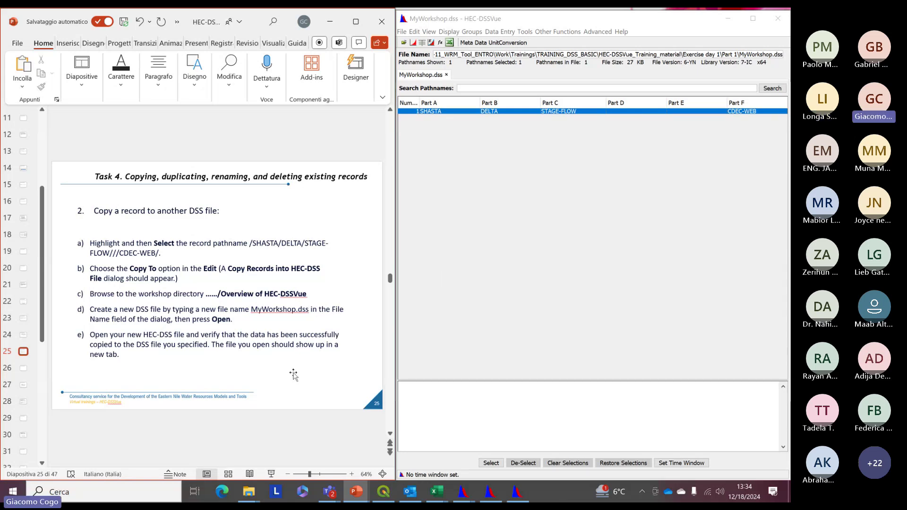
click(495, 166)
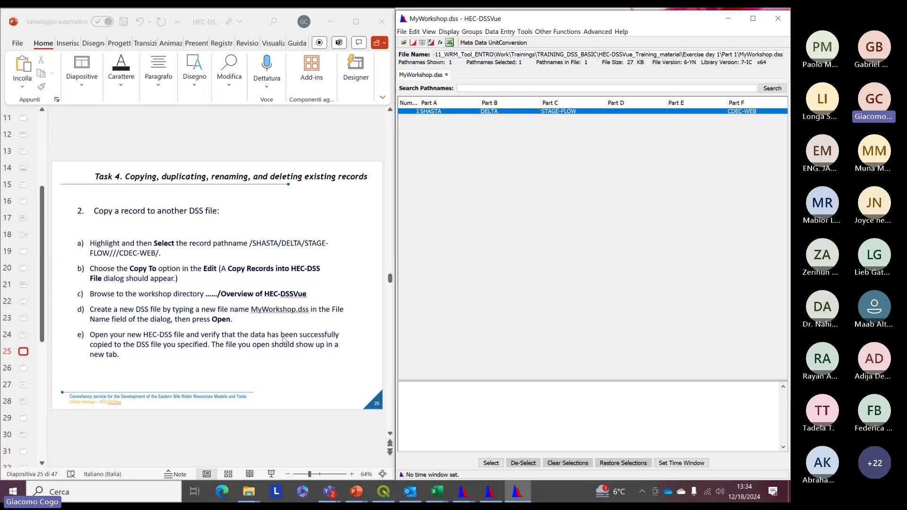
click(223, 358)
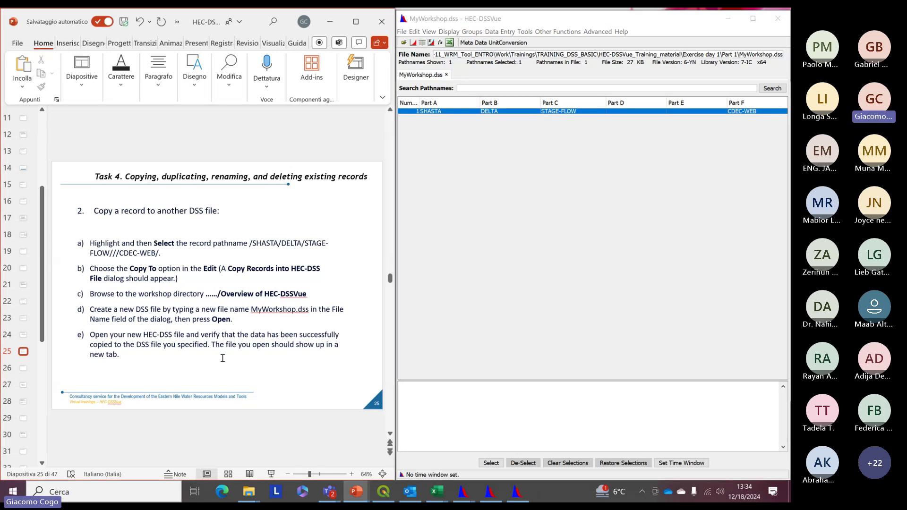
scroll(223, 358, down, 1)
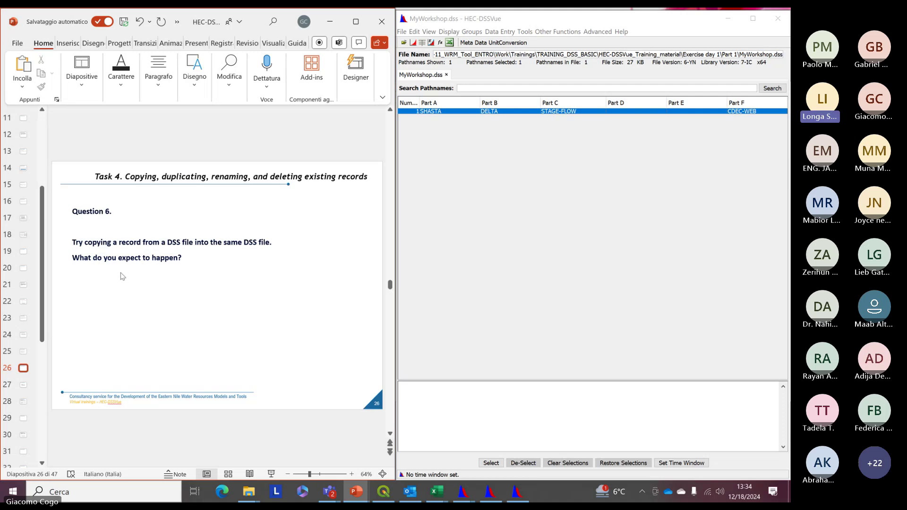
scroll(122, 276, down, 1)
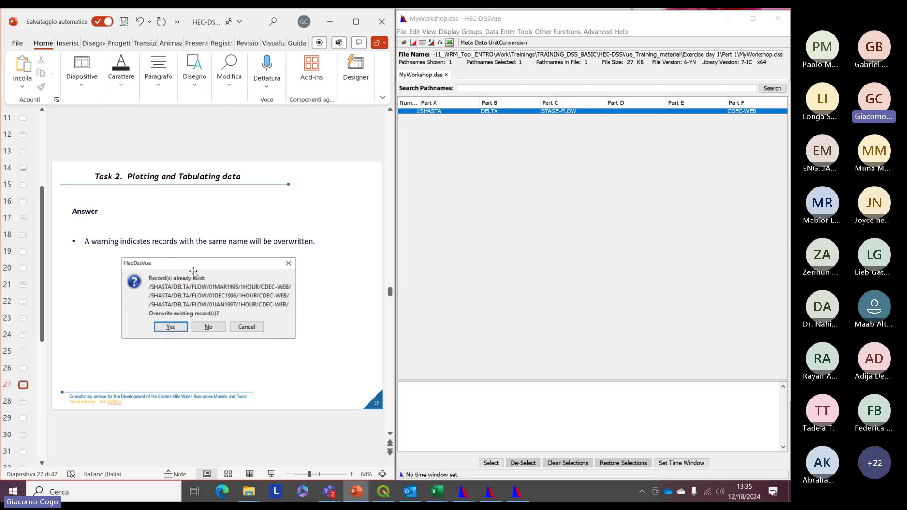
scroll(194, 271, down, 1)
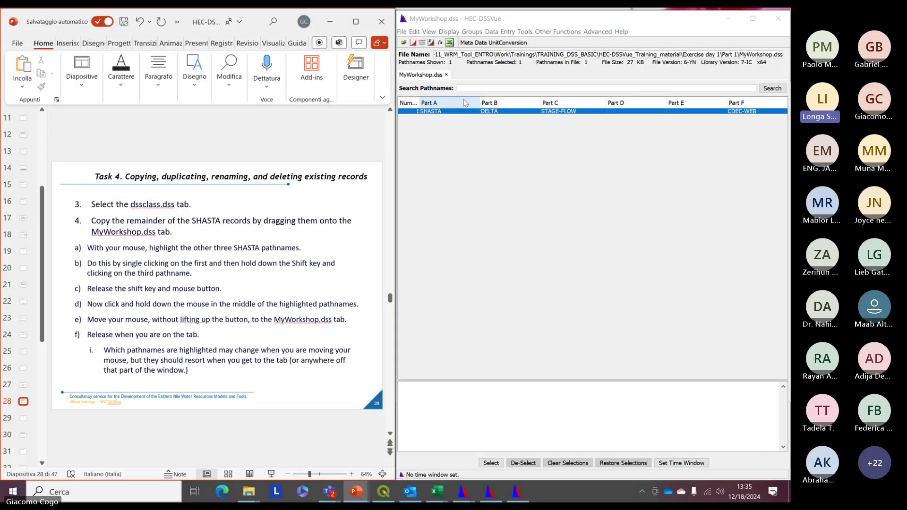
Step: Close the separate dssclass.dss window and keep the MyWorkshop.dss window open
click(432, 77)
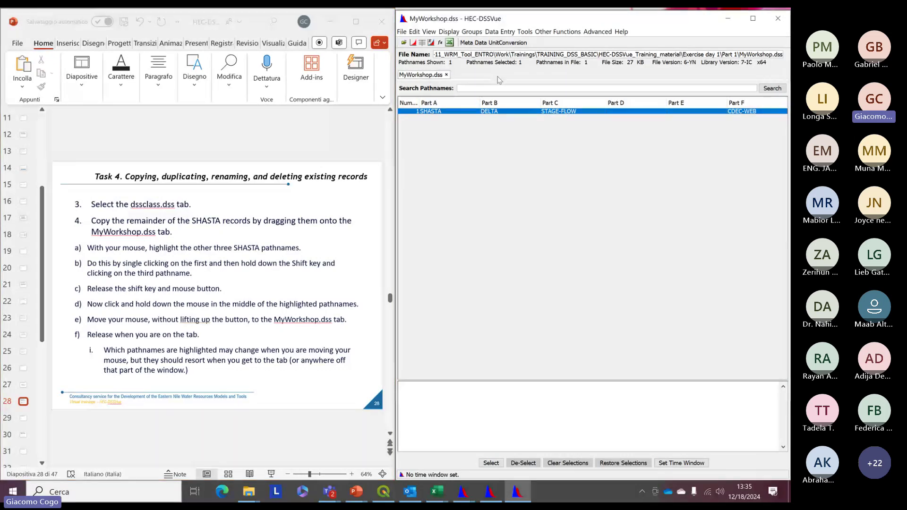
click(427, 76)
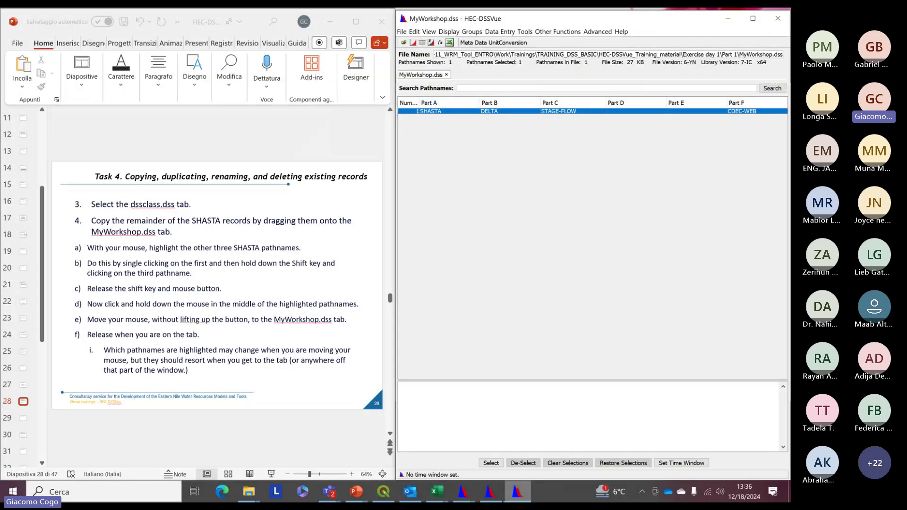
mouse_move(489, 492)
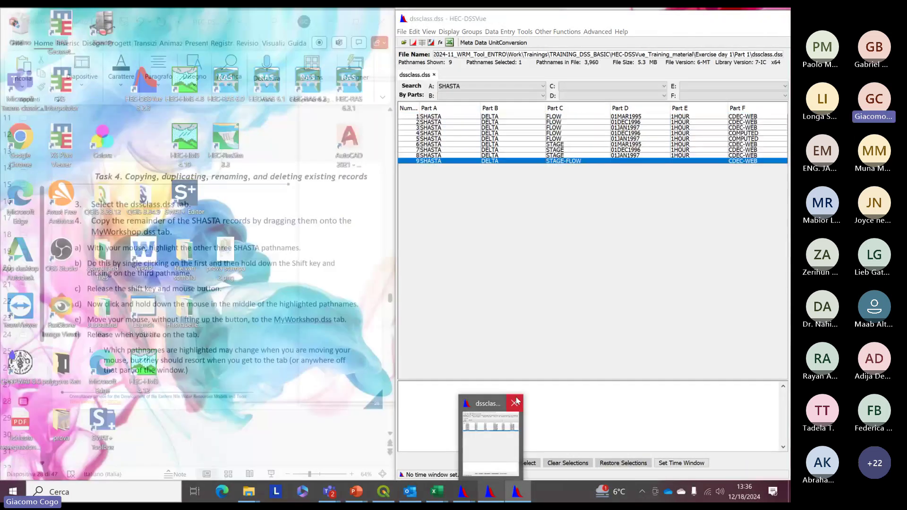
click(515, 403)
mouse_move(461, 499)
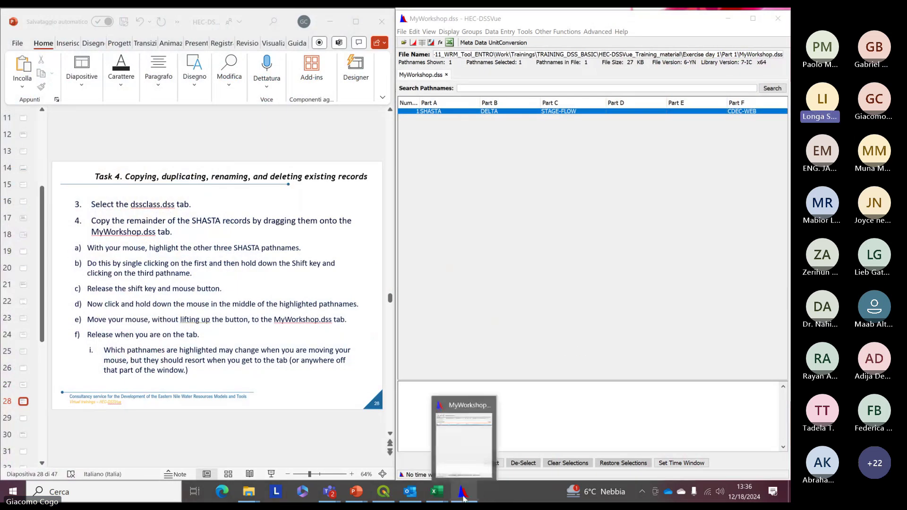
click(456, 260)
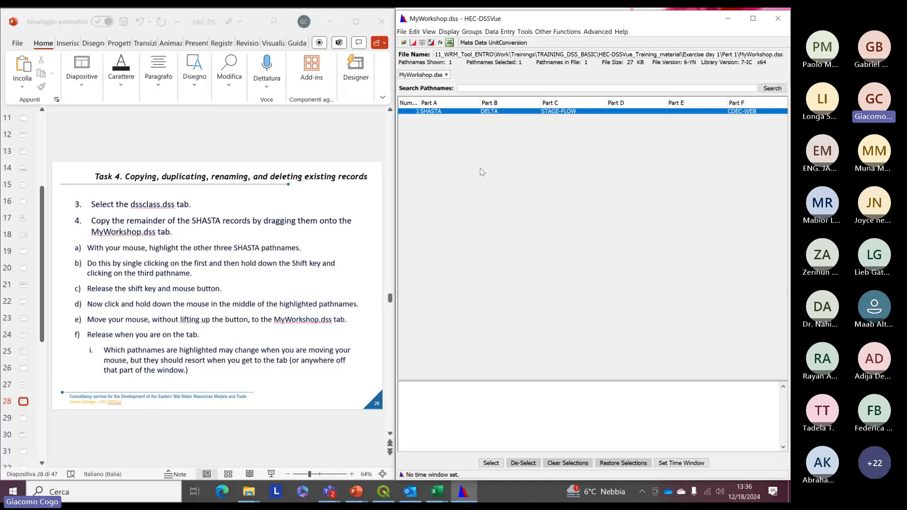
Step: Open dssclass.dss from the Part 1 folder in the same window as MyWorkshop.dss
click(402, 31)
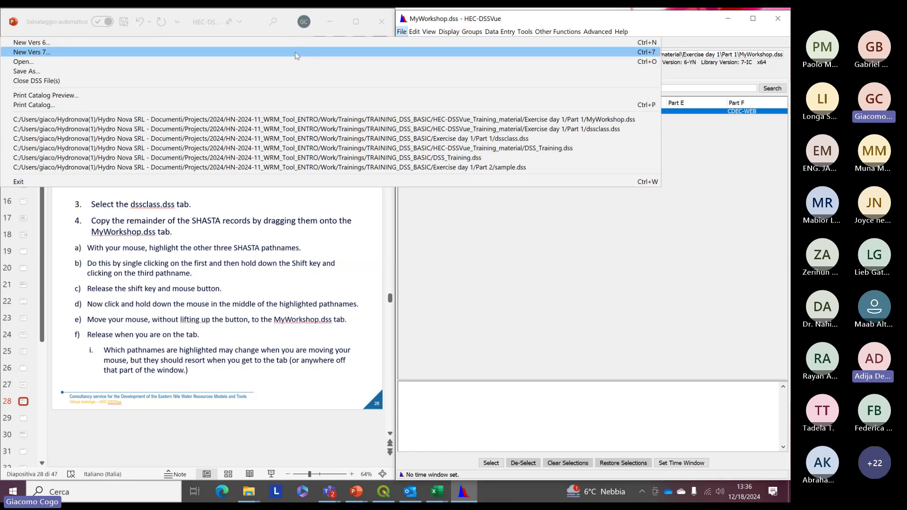
click(398, 33)
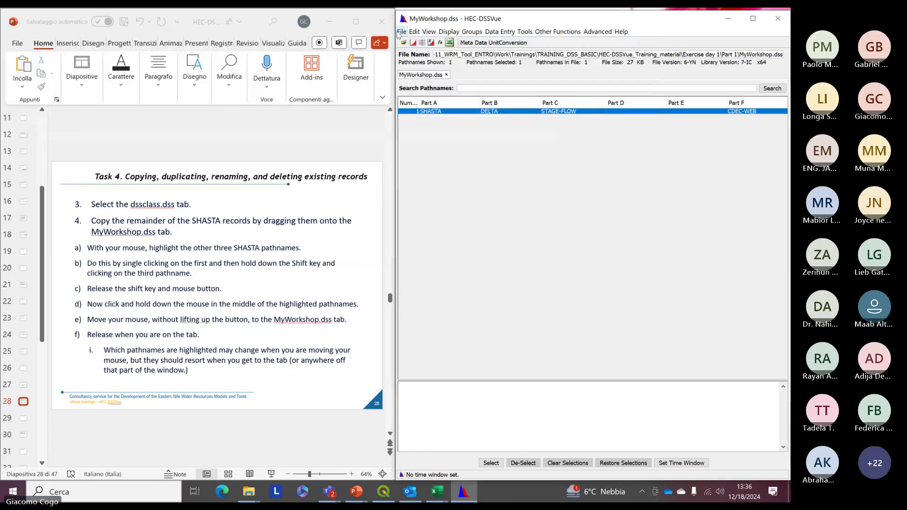
click(404, 42)
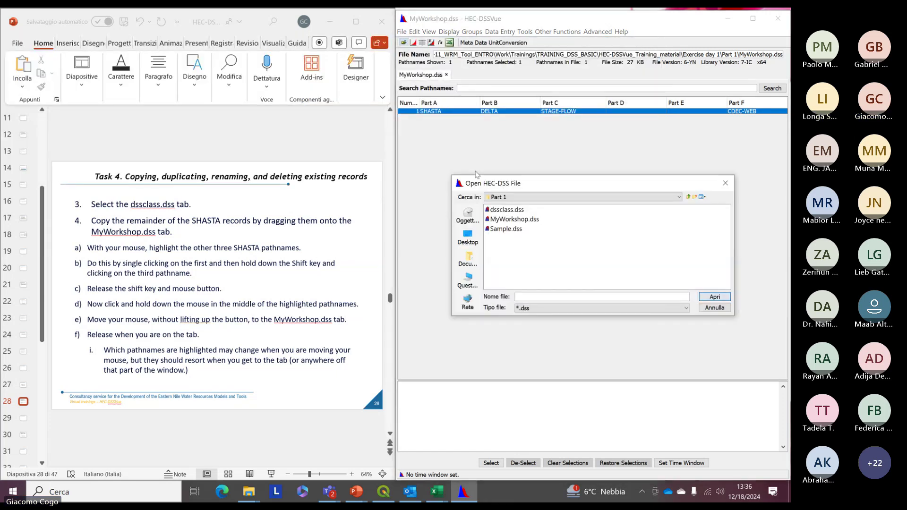
drag(503, 185, 524, 165)
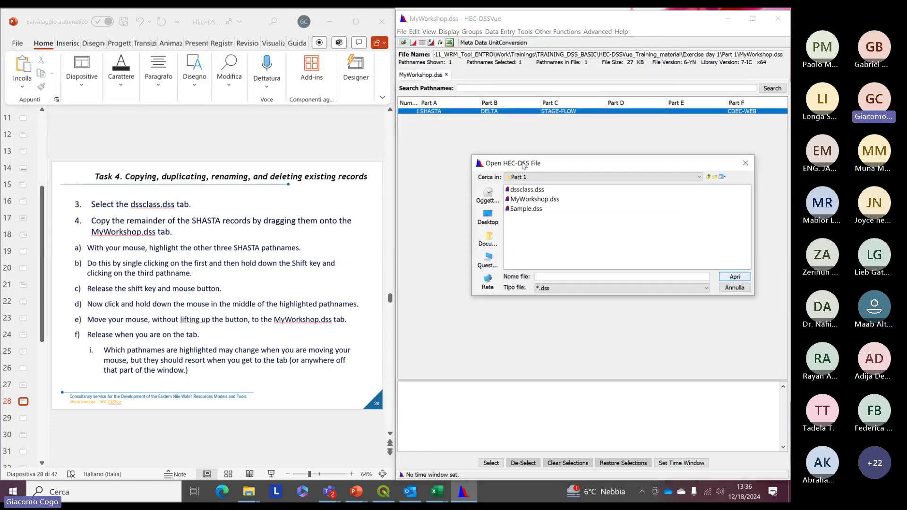
double_click(531, 191)
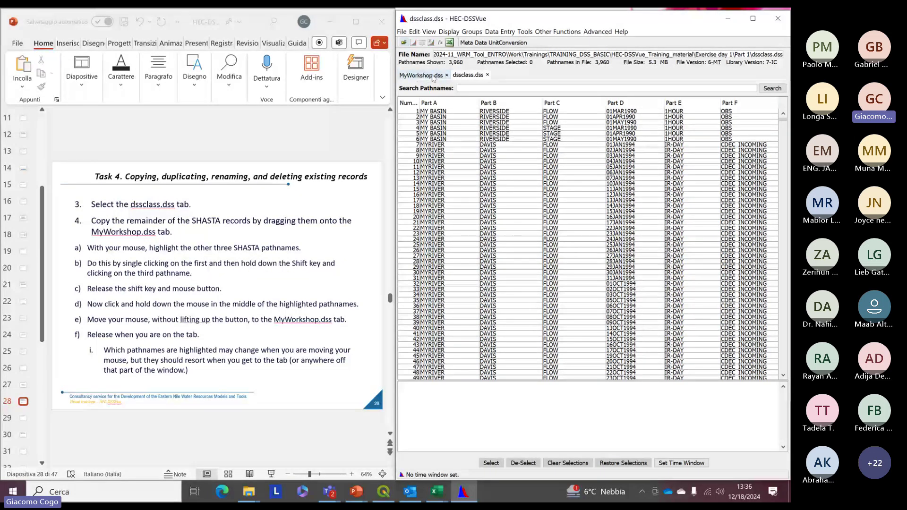
Step: Switch back and forth between the MyWorkshop.dss and dssclass.dss catalogs, ending on dssclass.dss
click(433, 78)
click(465, 76)
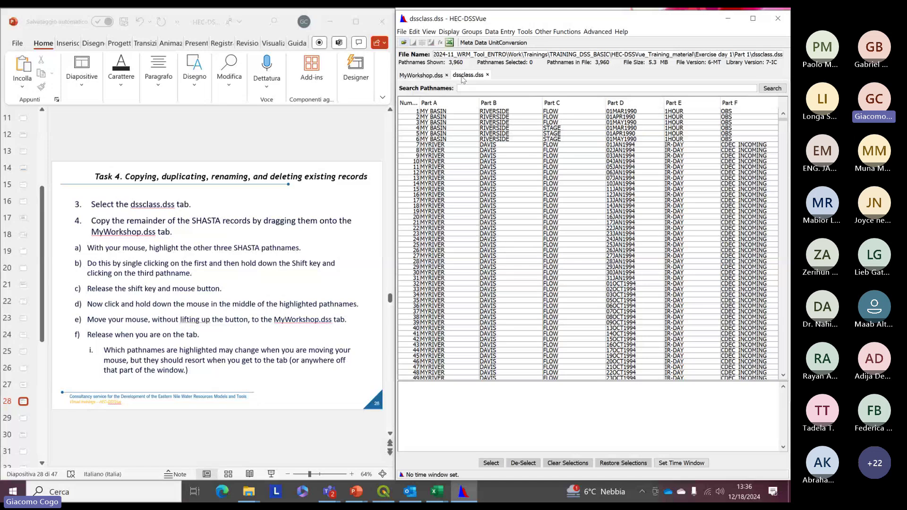
click(431, 78)
click(467, 75)
click(420, 74)
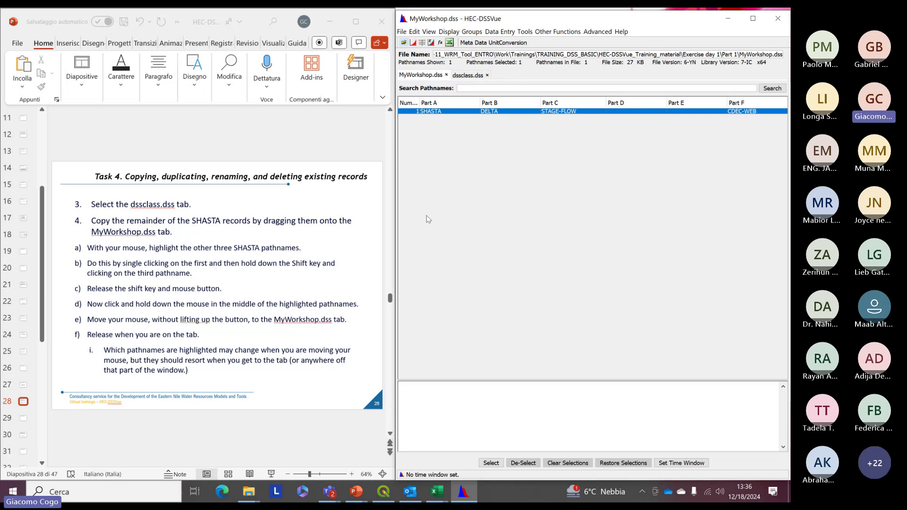
click(466, 77)
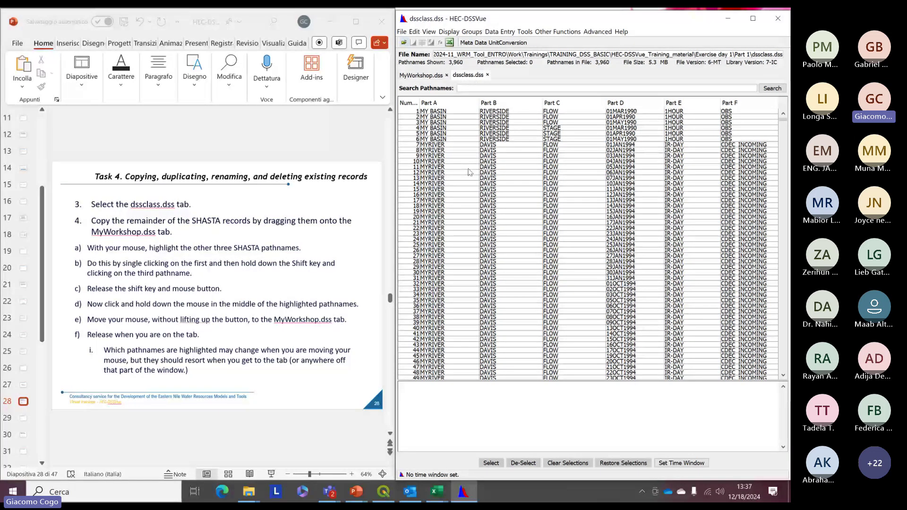
Step: Set the dssclass.dss catalog to search pathnames by parts in condensed view and filter Part A to SHASTA
click(429, 32)
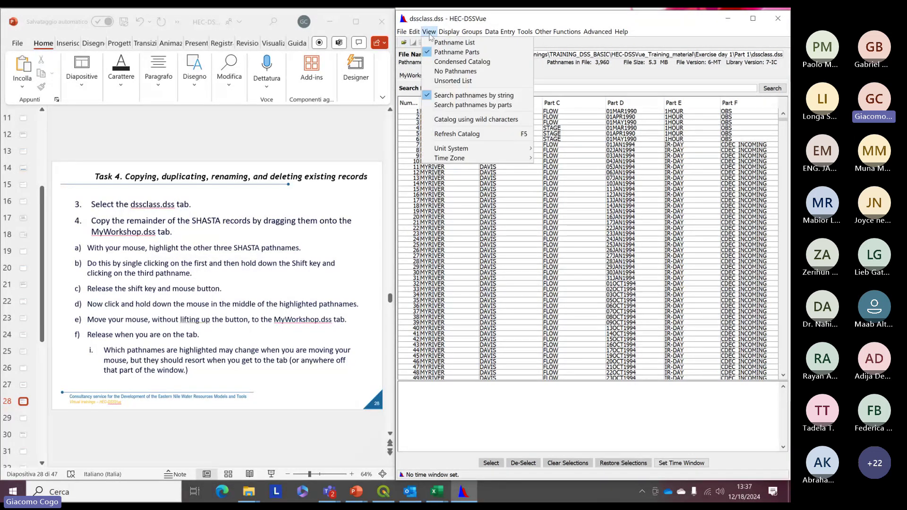
click(450, 106)
click(456, 86)
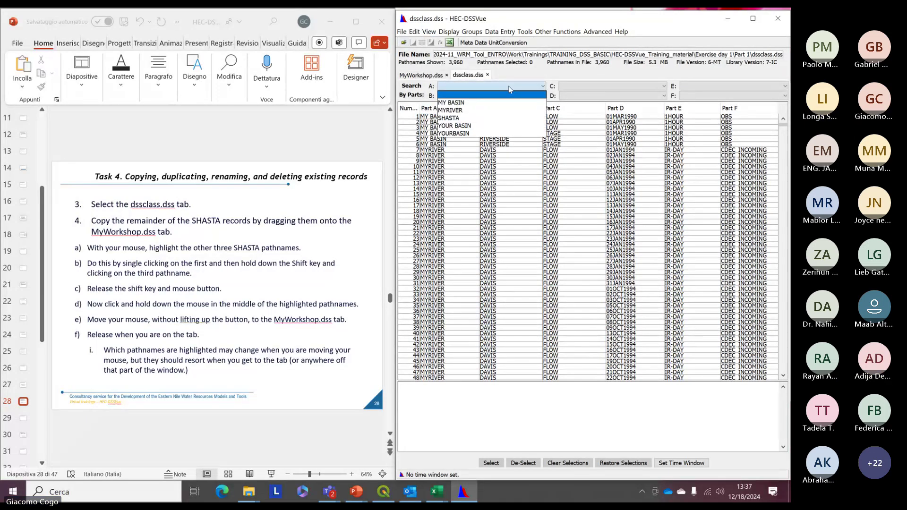
click(459, 118)
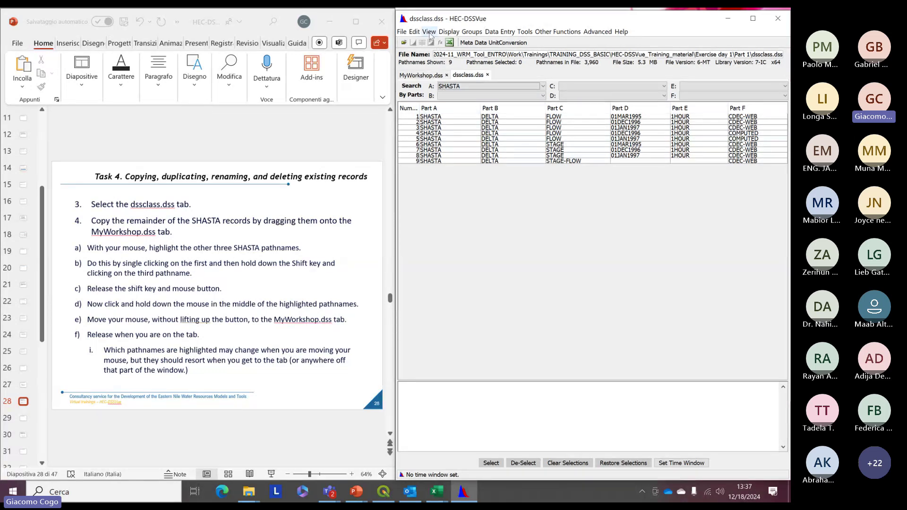
click(429, 32)
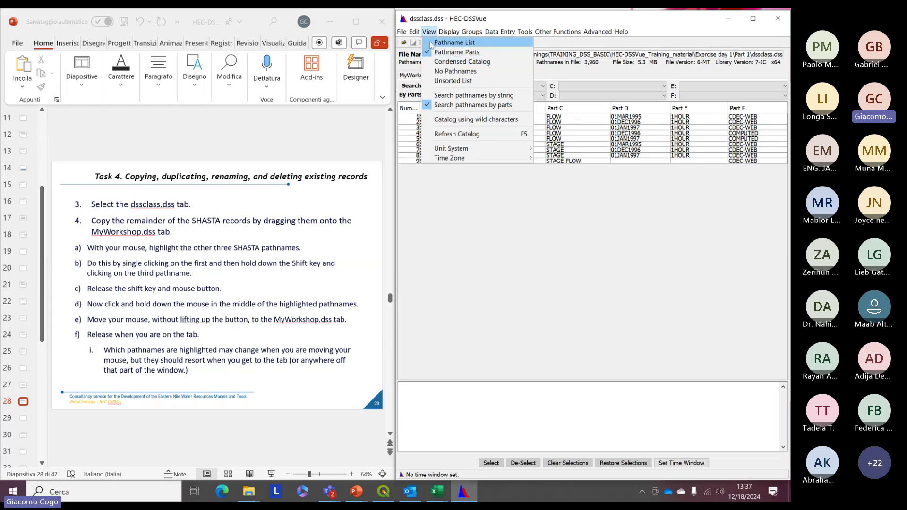
click(442, 64)
click(458, 87)
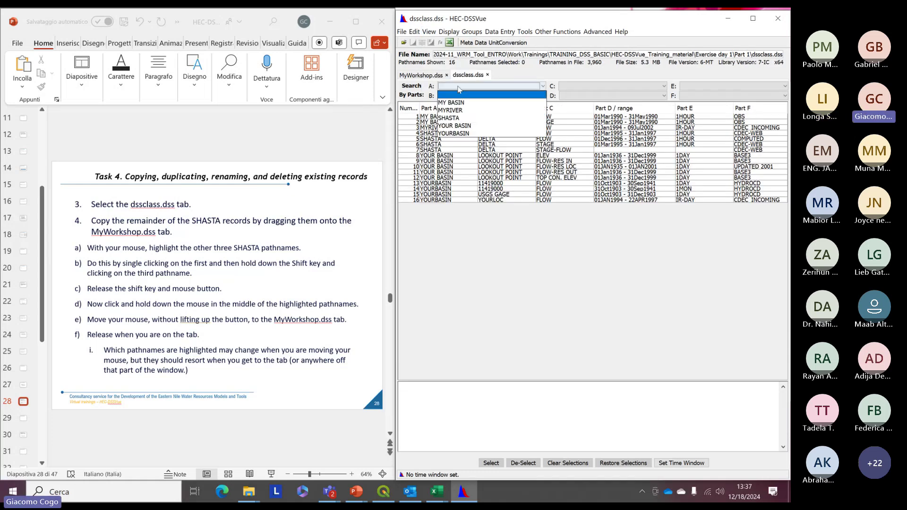
click(456, 118)
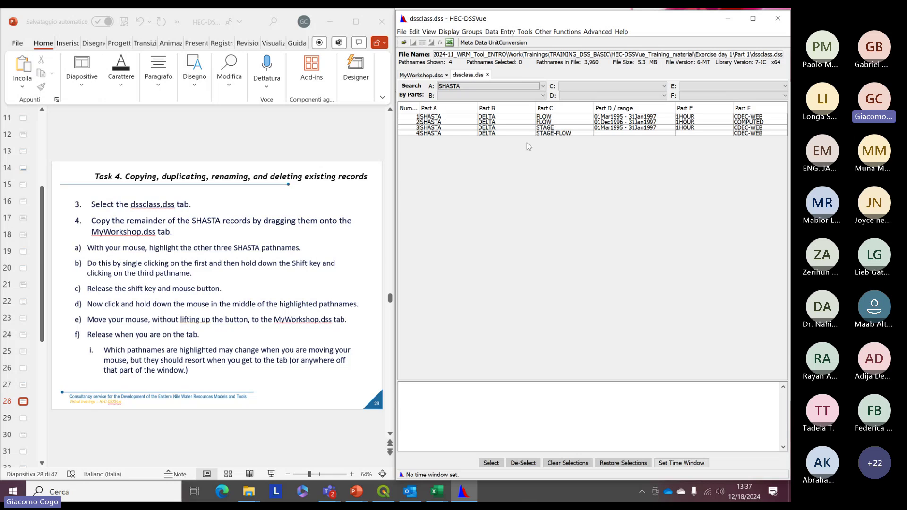
click(549, 116)
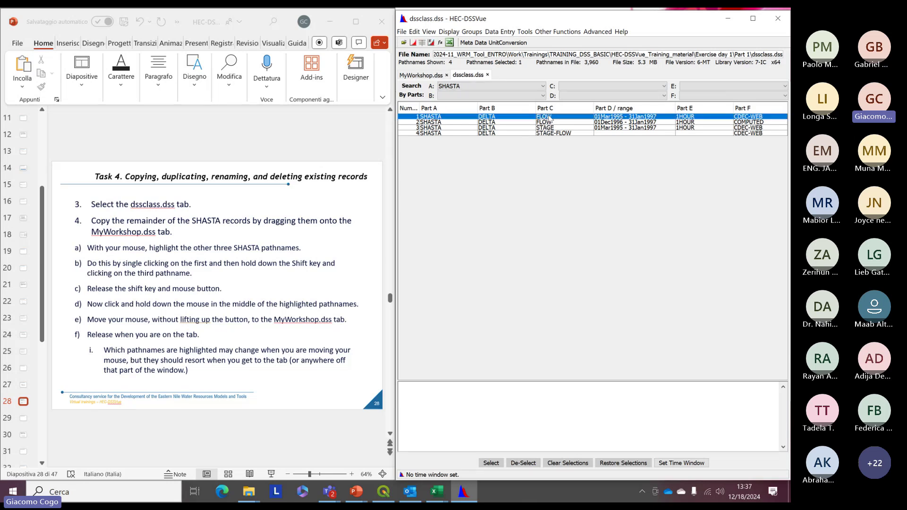
click(504, 122)
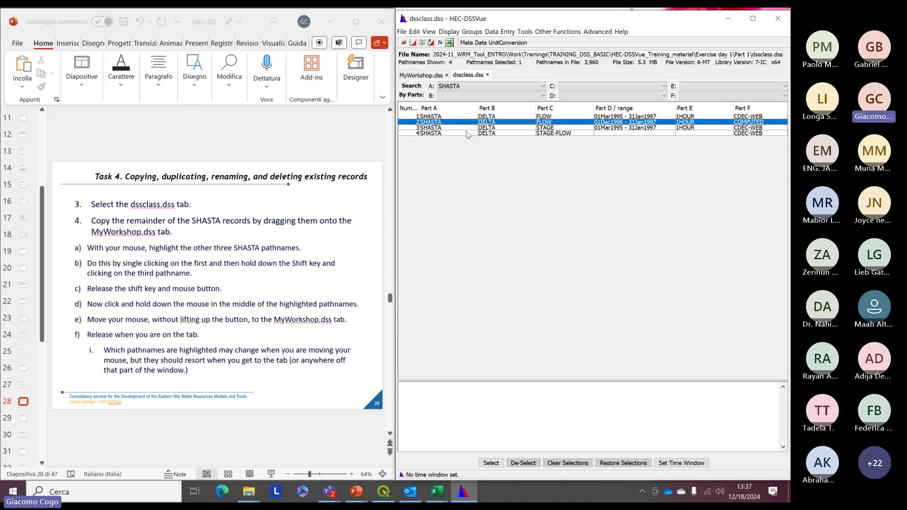
shift+click(440, 128)
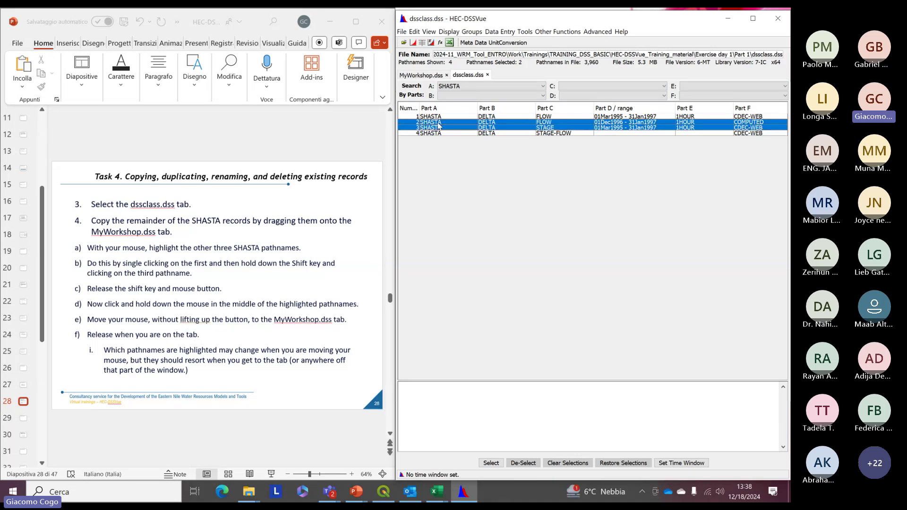
shift+click(440, 134)
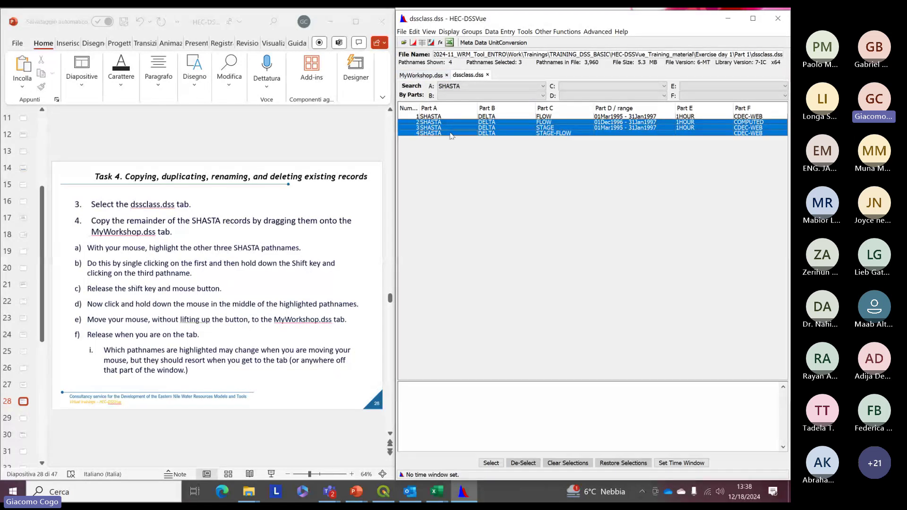
drag(457, 131, 422, 78)
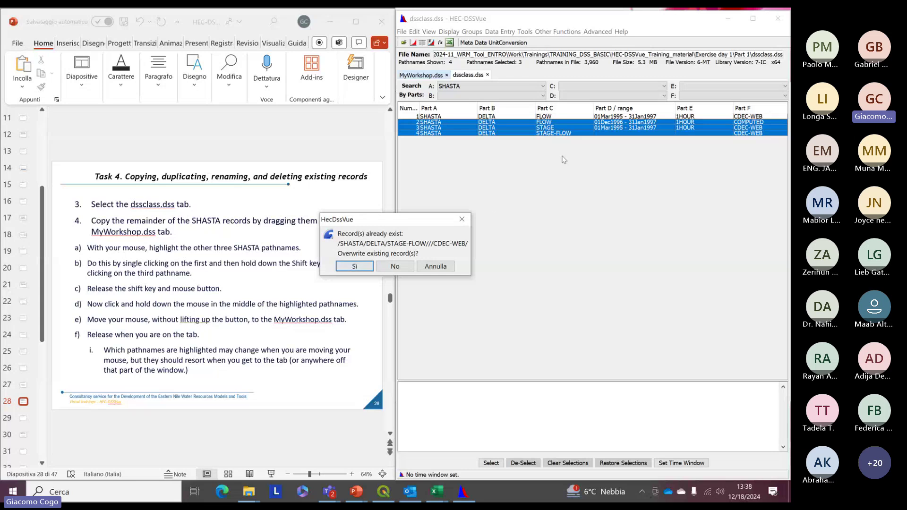
click(430, 267)
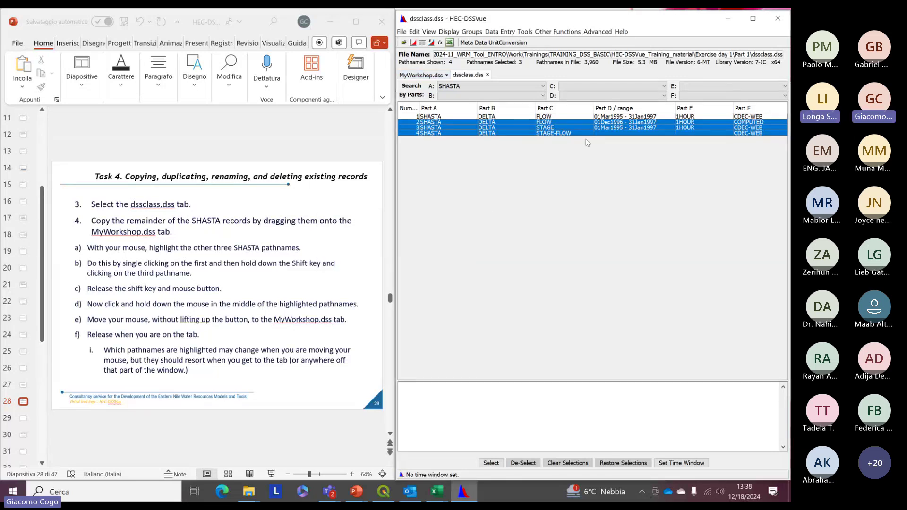
Step: Copy the two SHASTA DELTA FLOW records and the STAGE record from dssclass.dss into MyWorkshop.dss
click(594, 128)
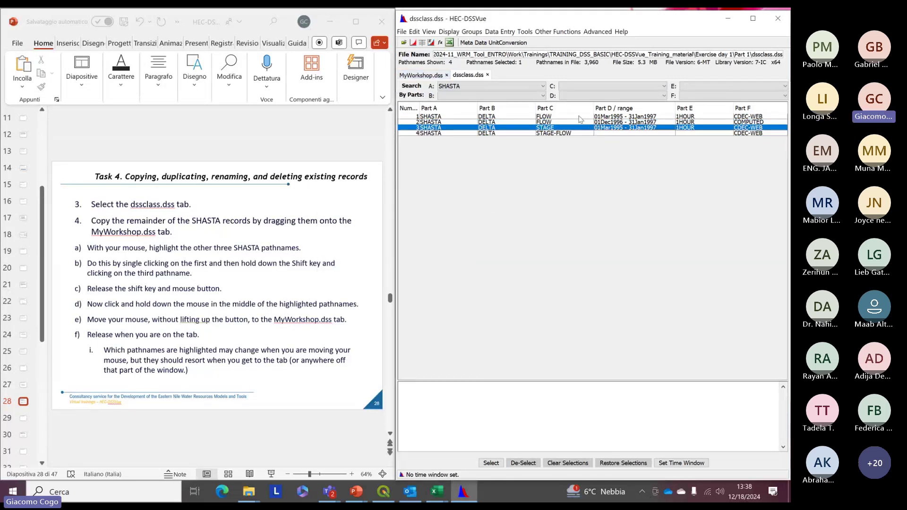
click(595, 117)
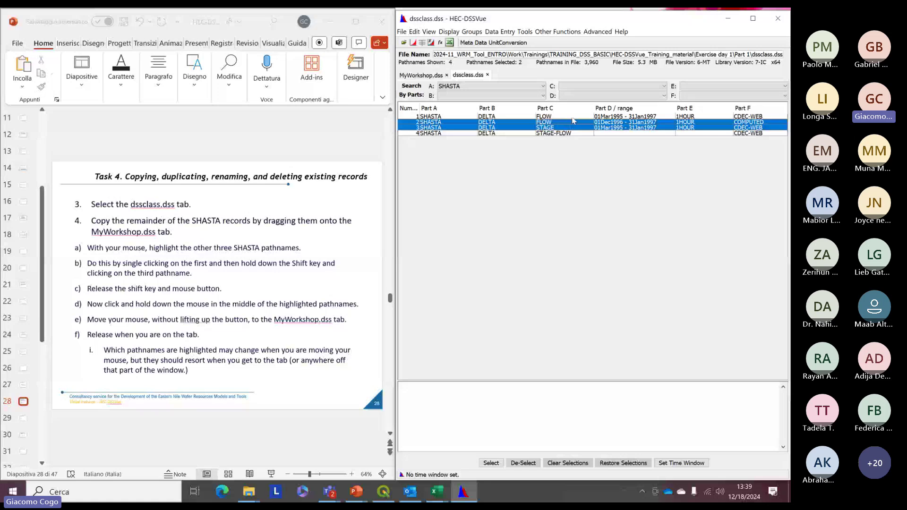
shift+click(621, 128)
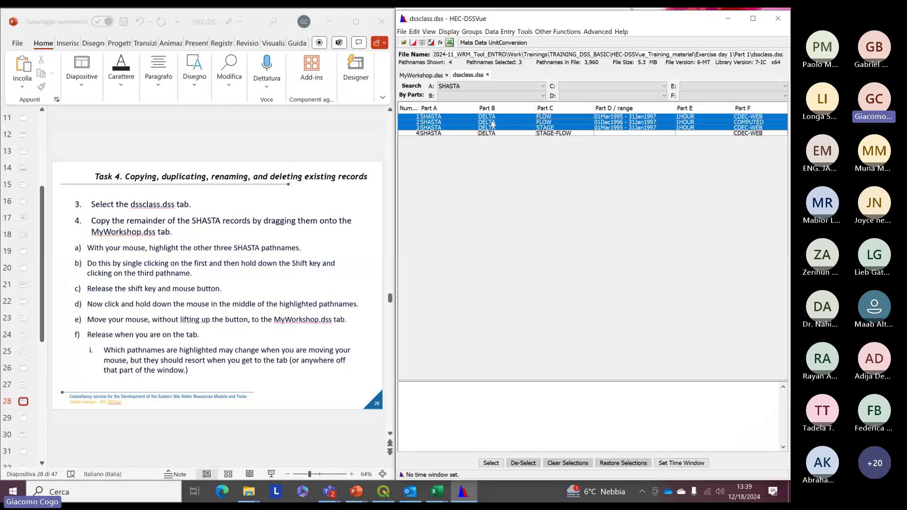
drag(491, 126, 421, 76)
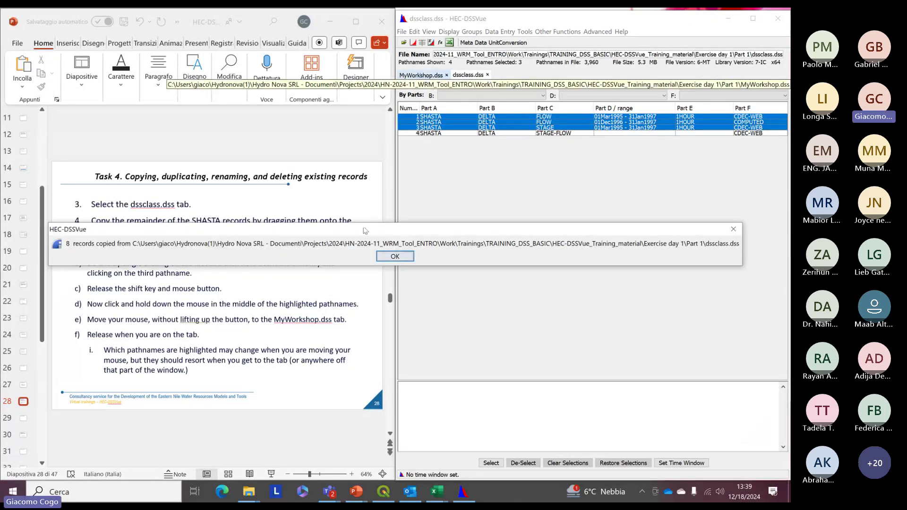
click(398, 257)
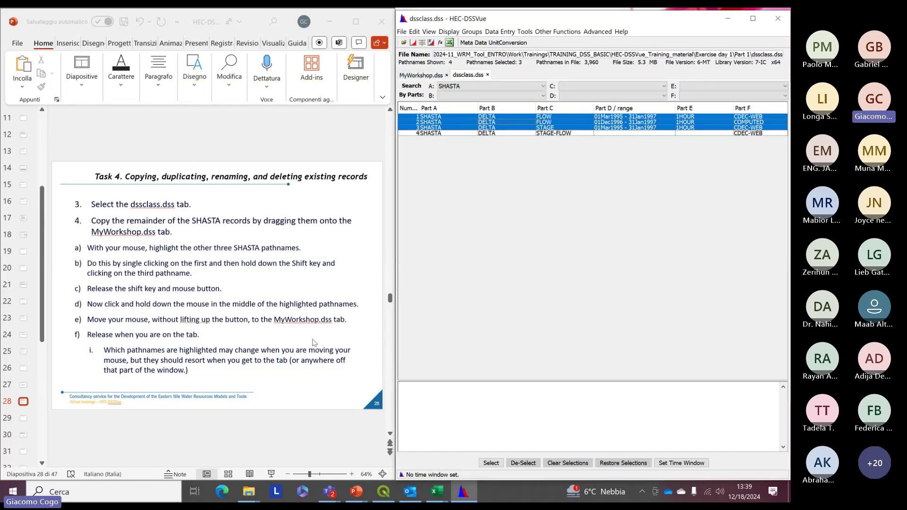
Step: Review the copied records in MyWorkshop.dss against the Question 6 slide, and advance to the instructions for duplicating a pathname
click(284, 373)
scroll(285, 373, down, 1)
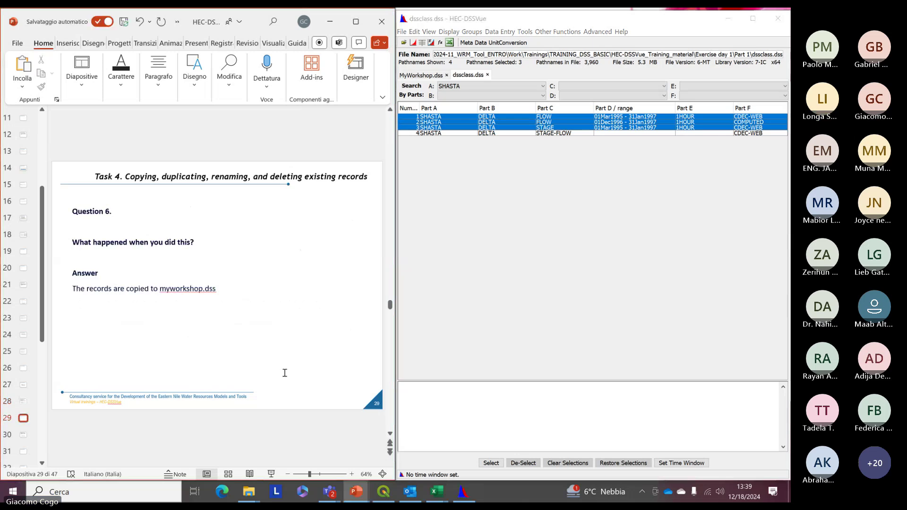
click(426, 77)
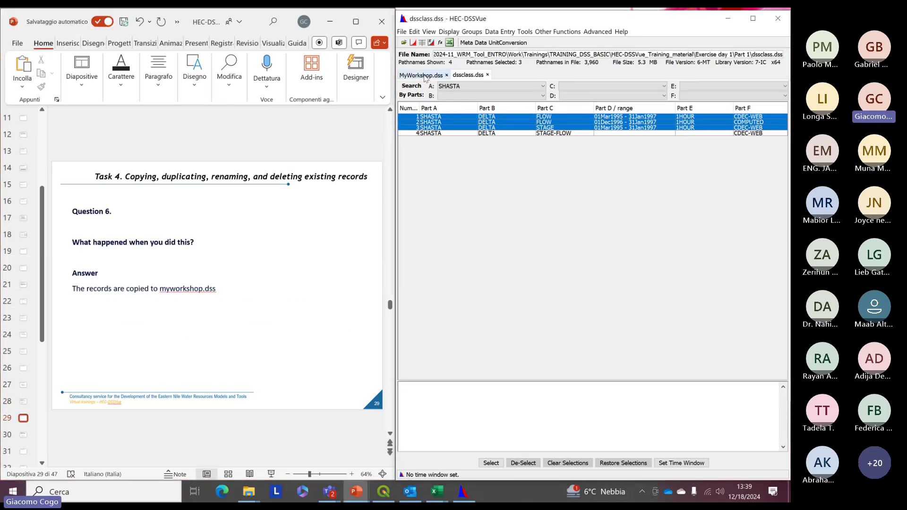
click(426, 77)
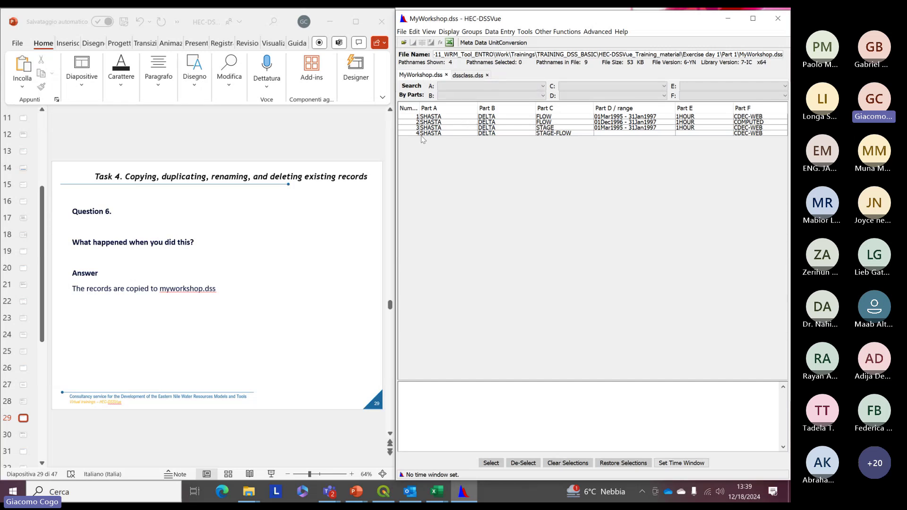
click(221, 346)
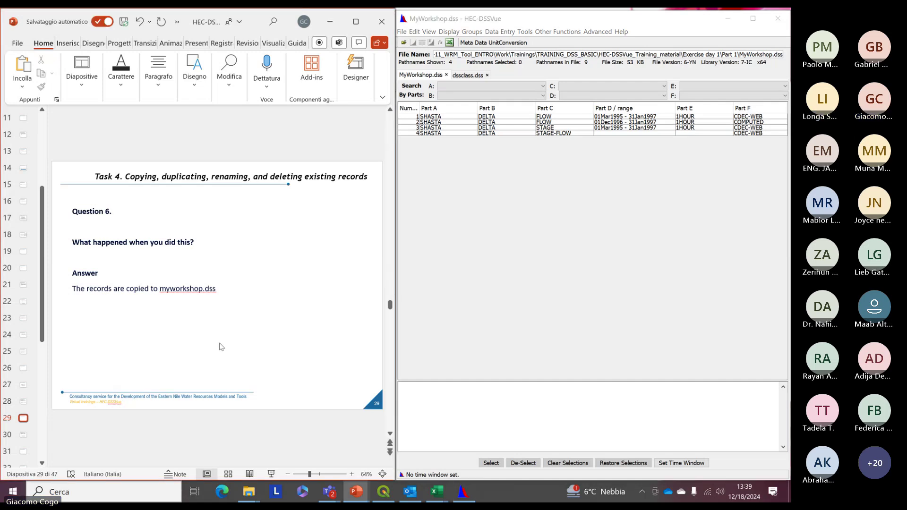
scroll(221, 346, down, 1)
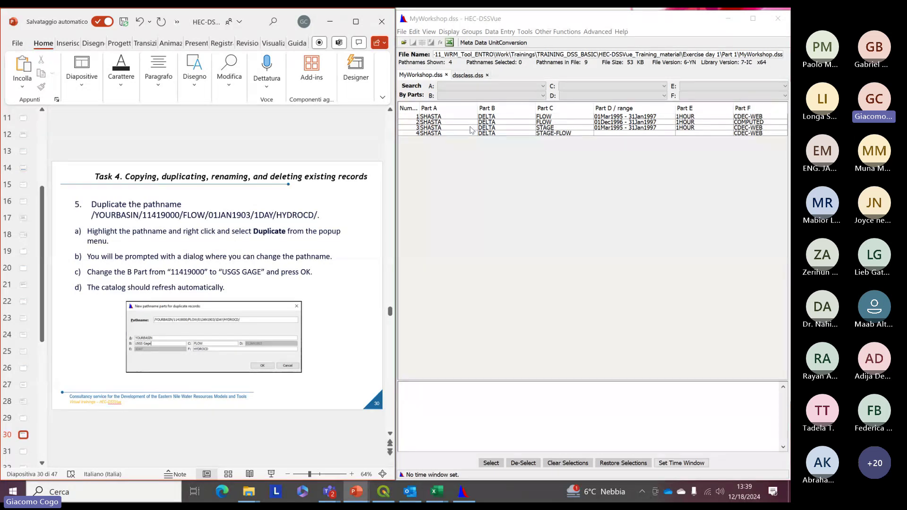
Step: Show the dssclass.dss catalog and clear its Part A search filter to list all the condensed pathnames
click(465, 77)
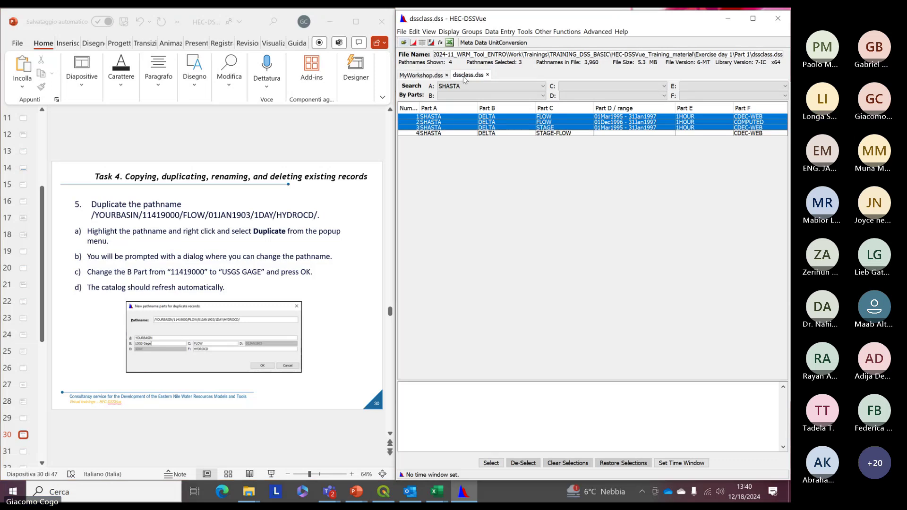
click(487, 89)
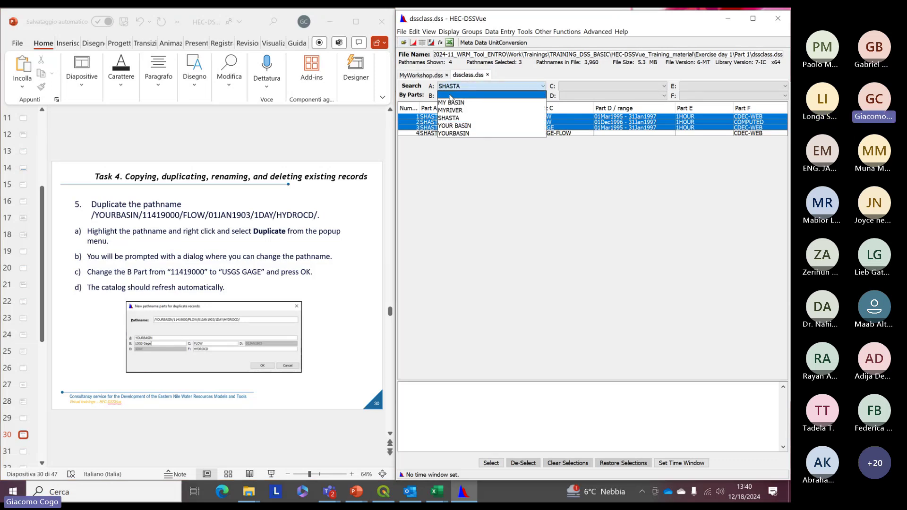
click(450, 96)
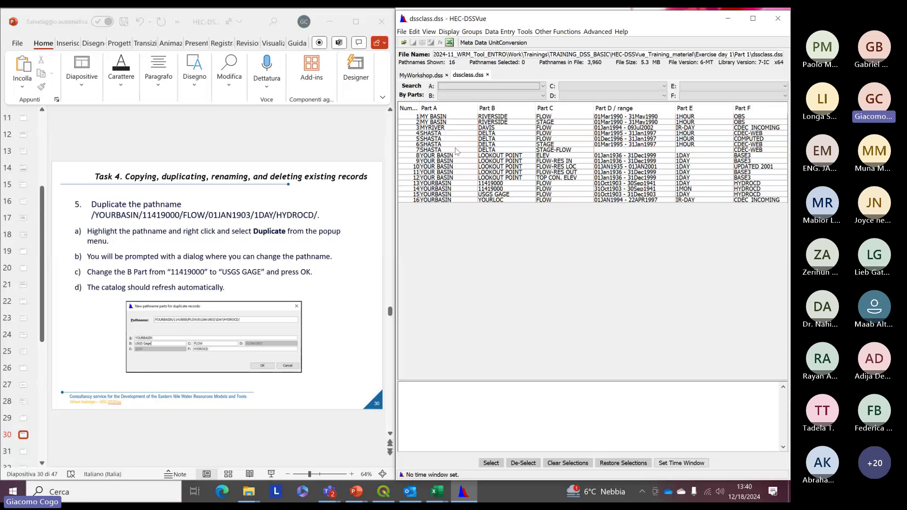
click(462, 97)
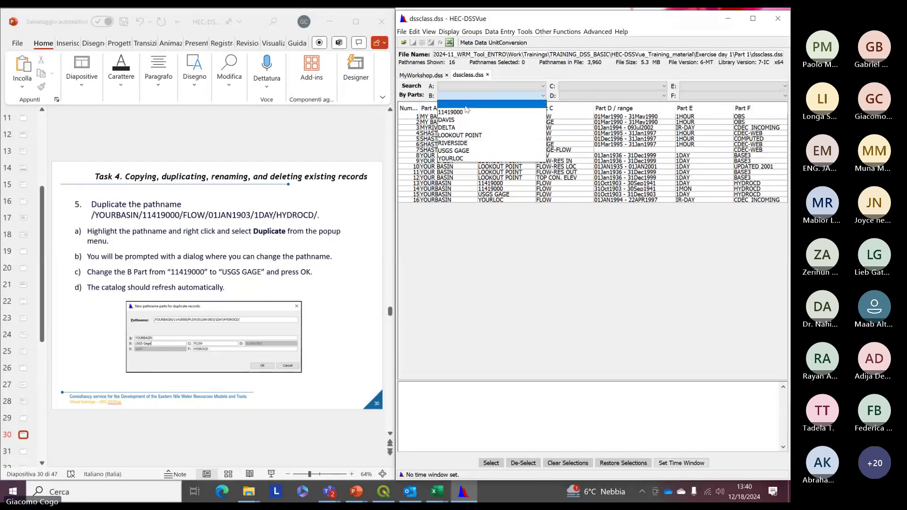
click(466, 87)
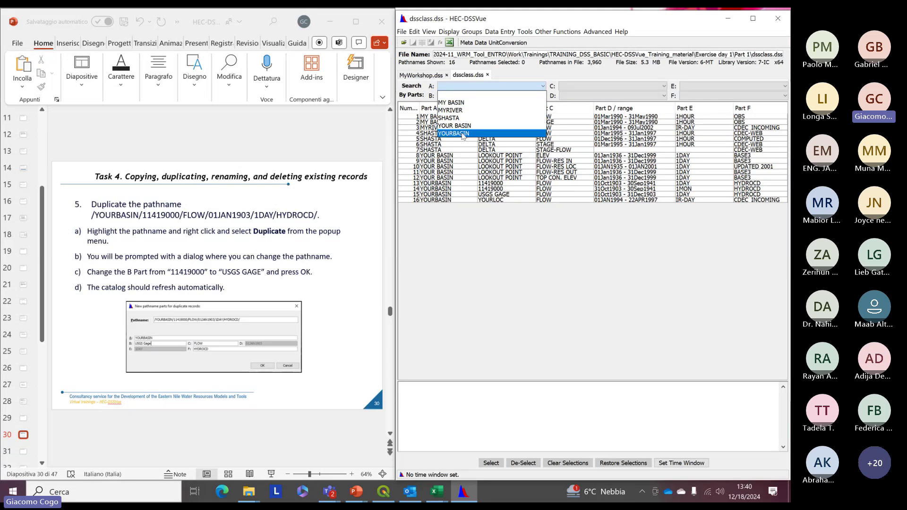
click(448, 191)
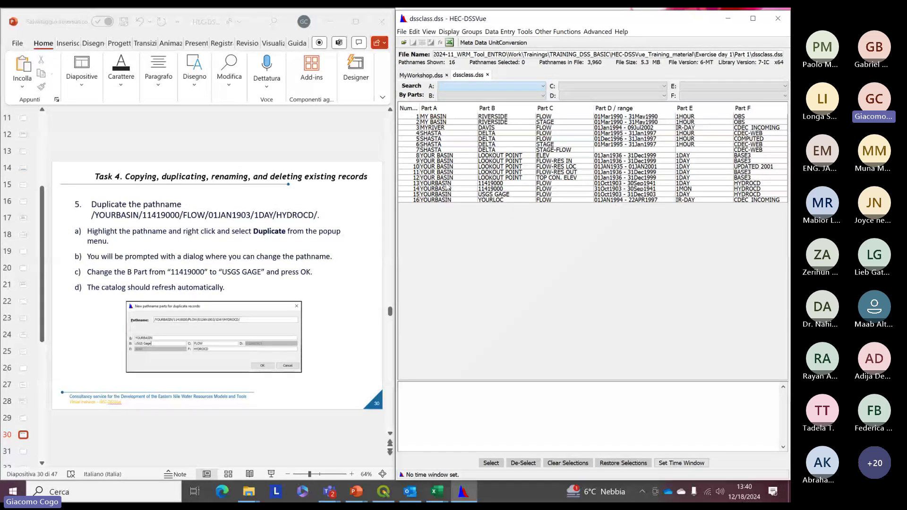
Step: Duplicate the YOURBASIN 11419000 FLOW 1DAY record with Part B set to USGS GAGE, overwriting the existing records
click(447, 184)
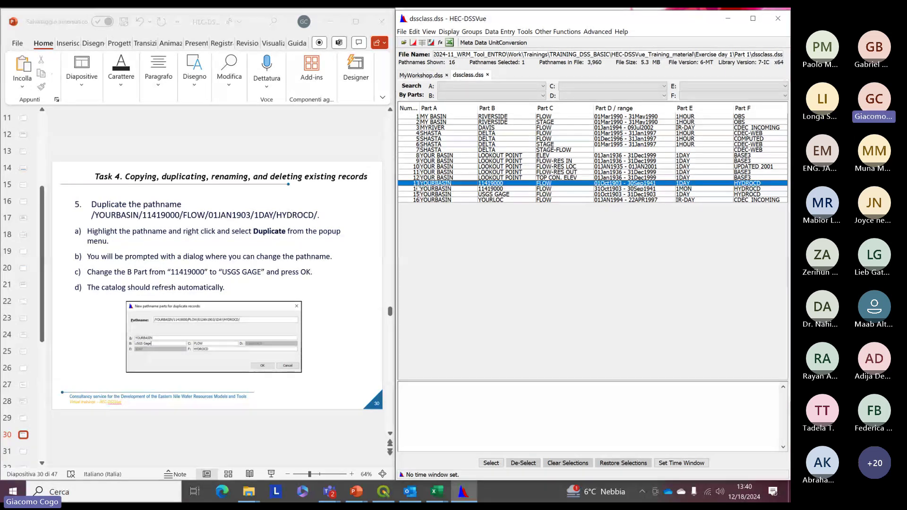
right_click(441, 183)
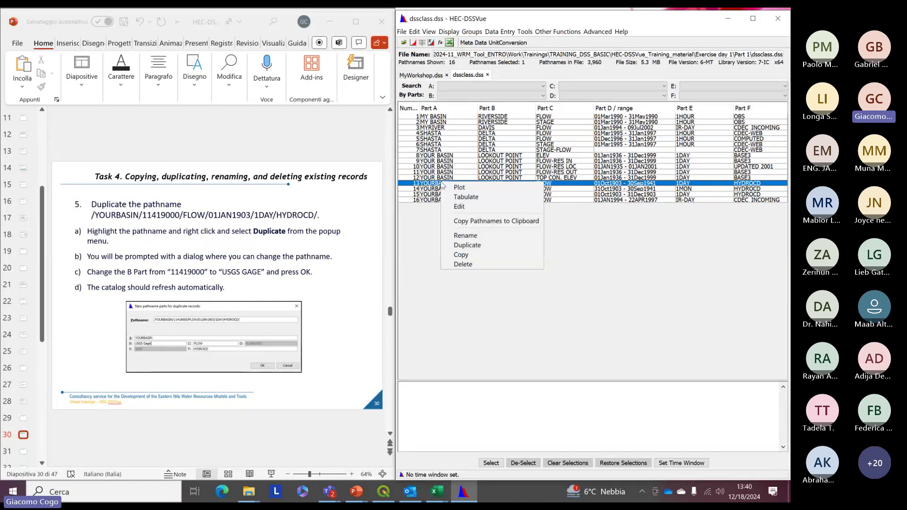
click(468, 245)
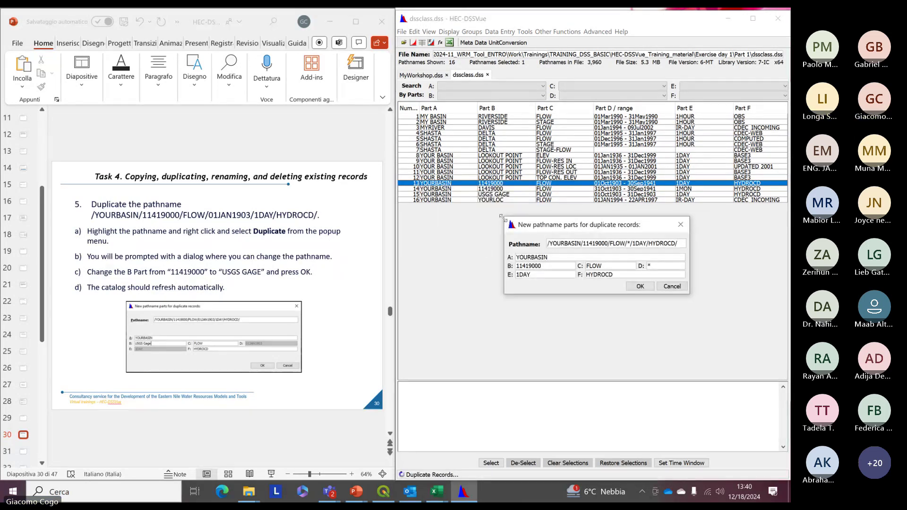
drag(501, 216, 487, 145)
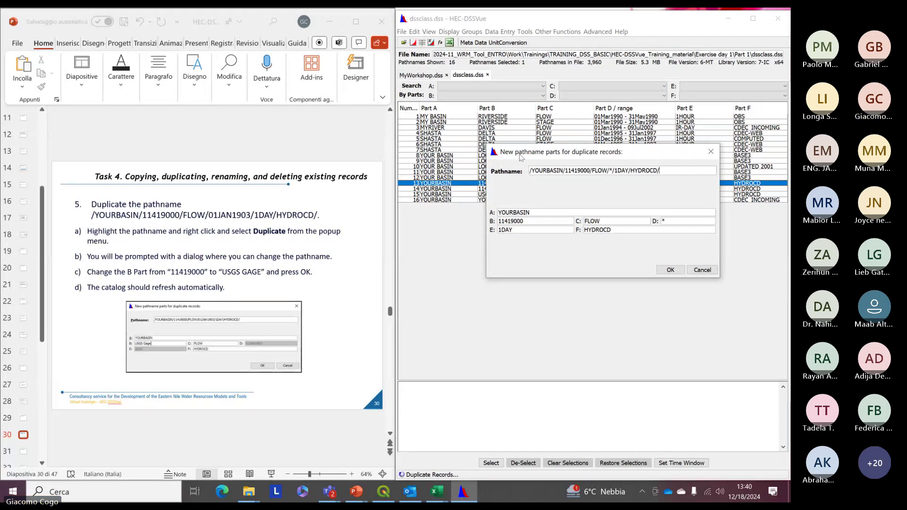
drag(521, 156, 531, 149)
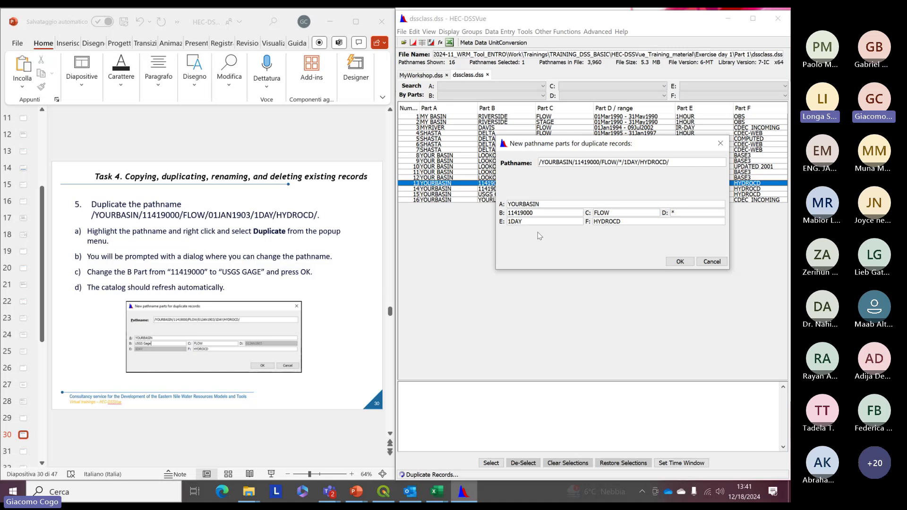
drag(534, 212, 499, 212)
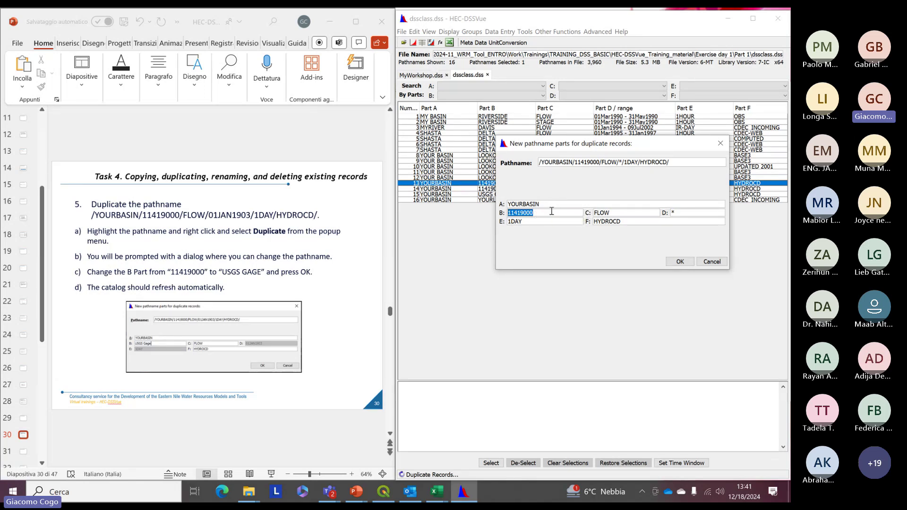
text(USGS GAGE)
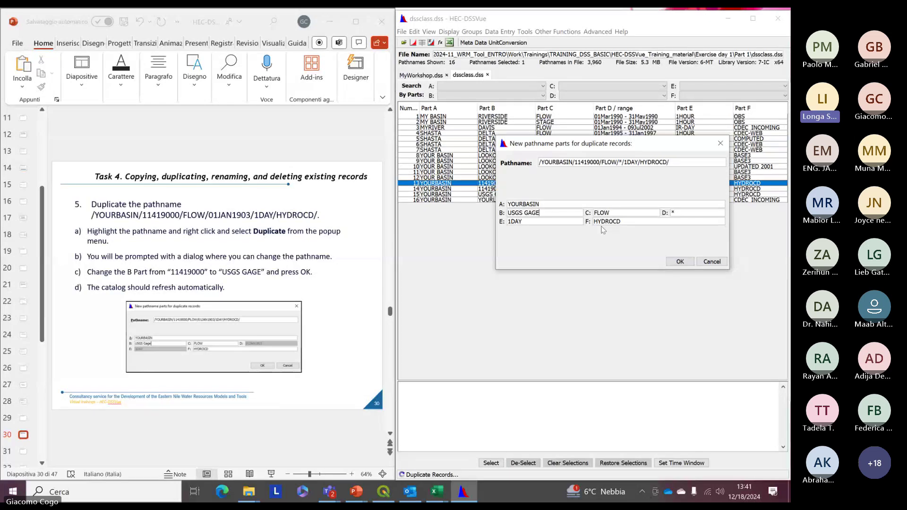
click(680, 261)
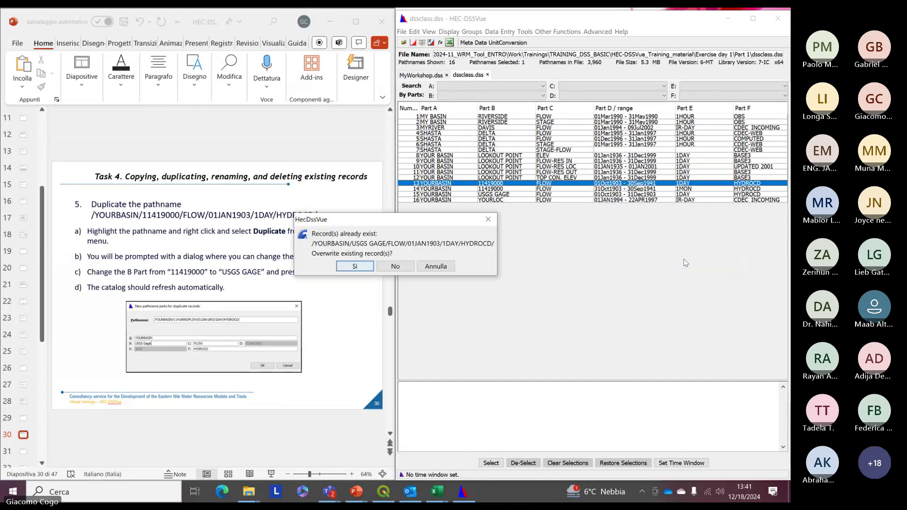
click(368, 267)
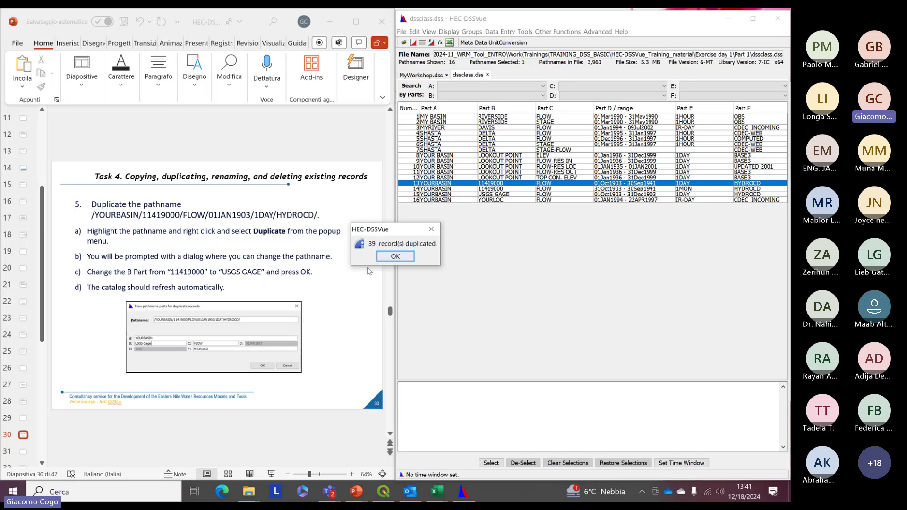
click(401, 257)
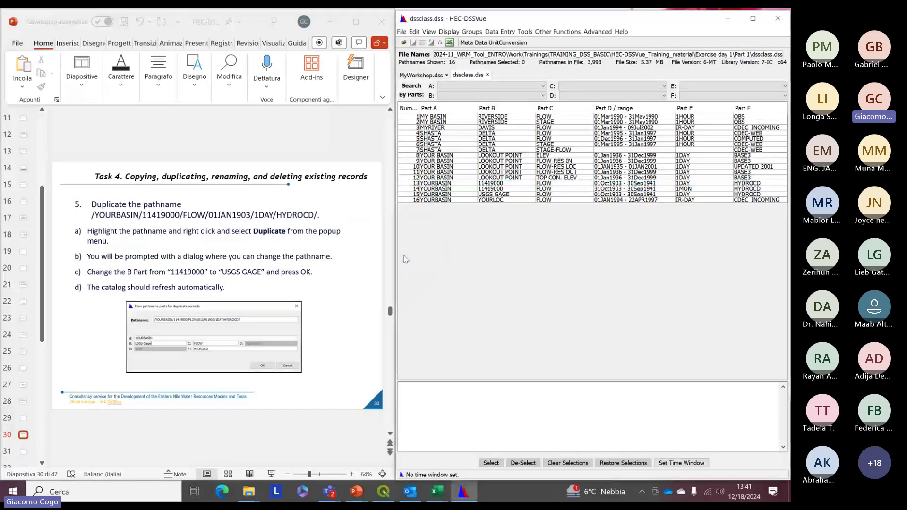
Step: Check the USGS GAGE record in the catalog and advance the slides through Question 7 to its answer
click(502, 197)
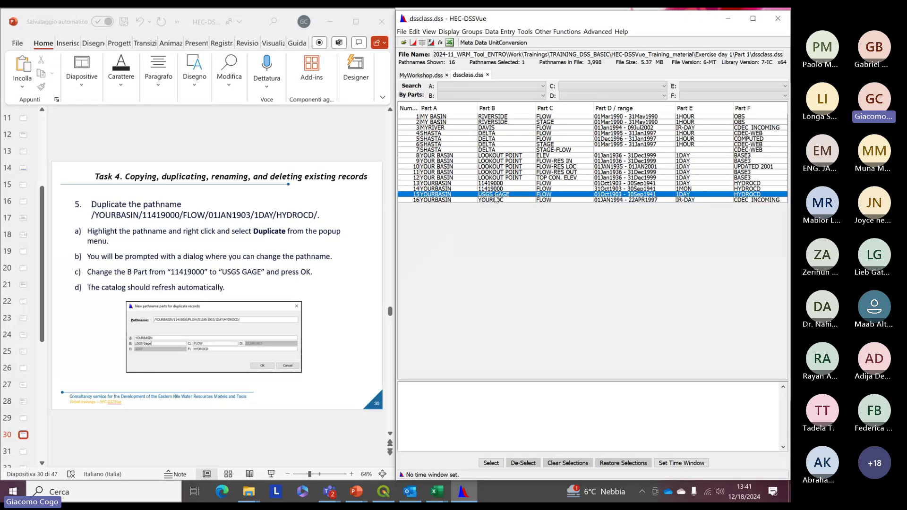
click(363, 322)
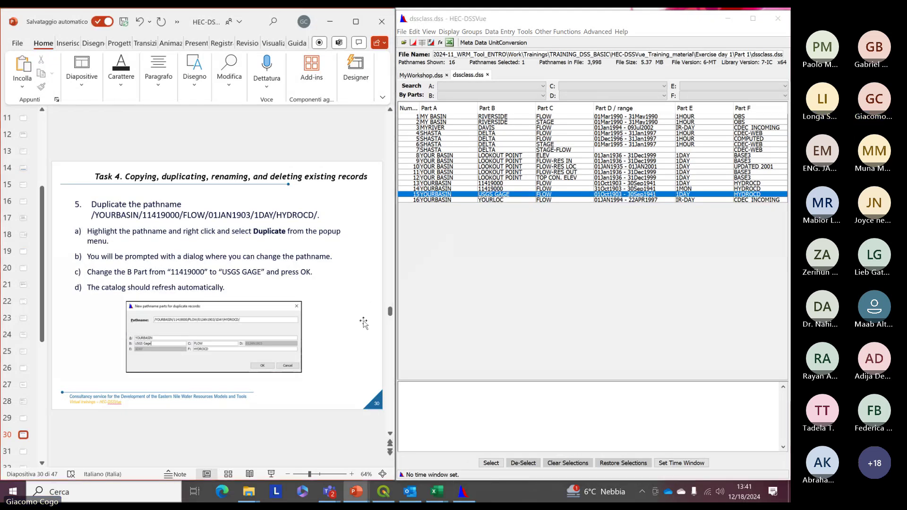
scroll(364, 322, down, 1)
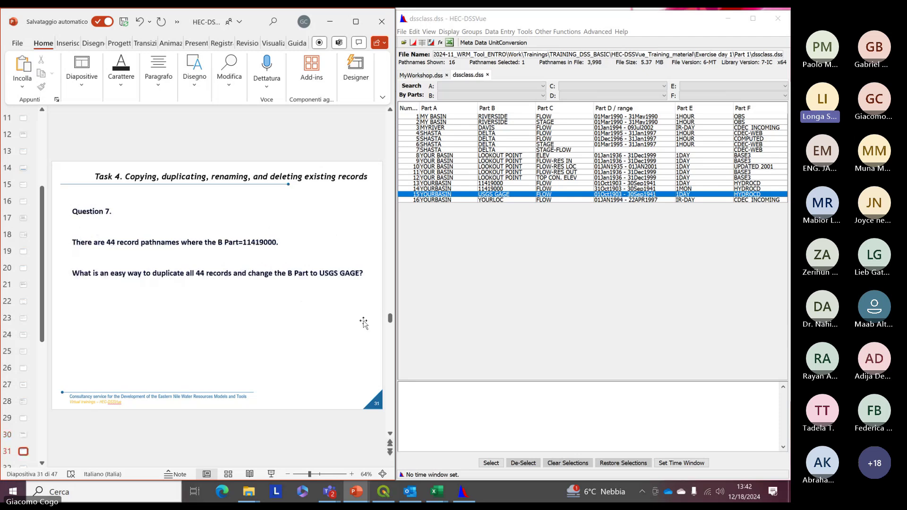
click(522, 183)
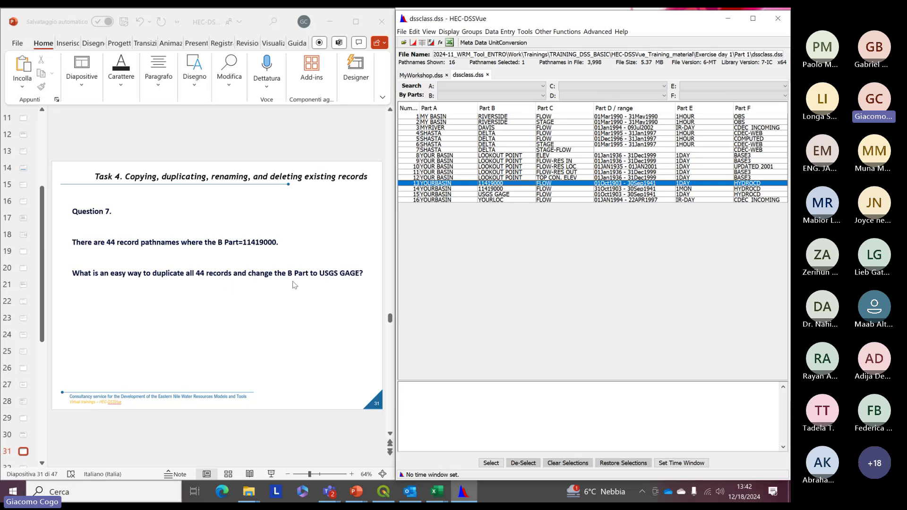
click(293, 307)
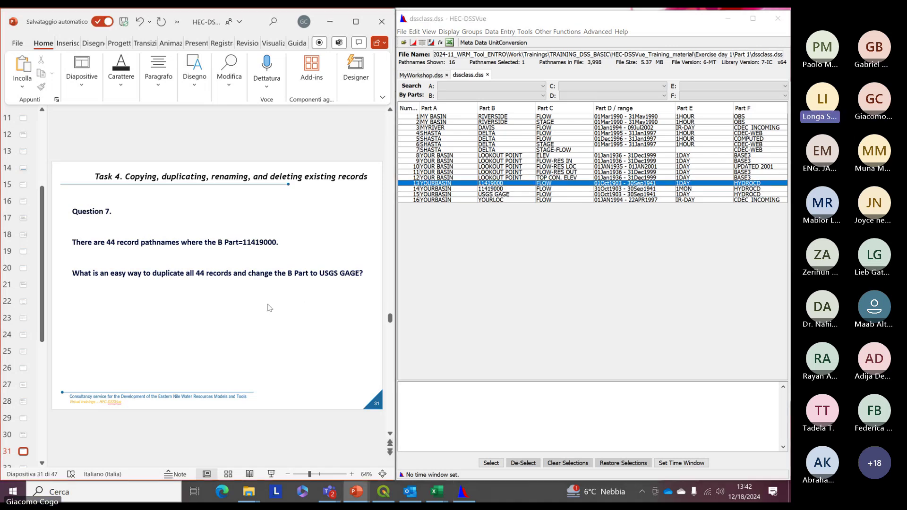
scroll(269, 308, down, 1)
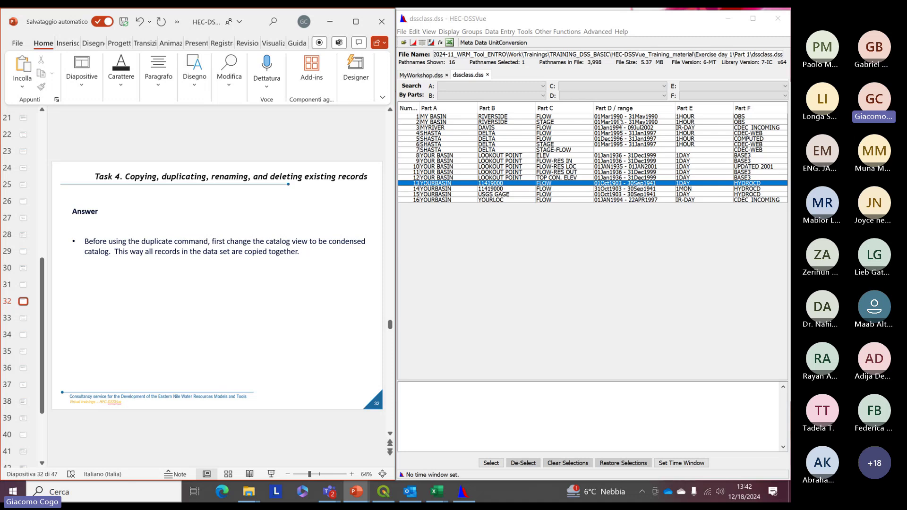
Step: Examine the catalog view options for the condensed catalog setting, and advance to the slide on renaming pathnames
click(449, 31)
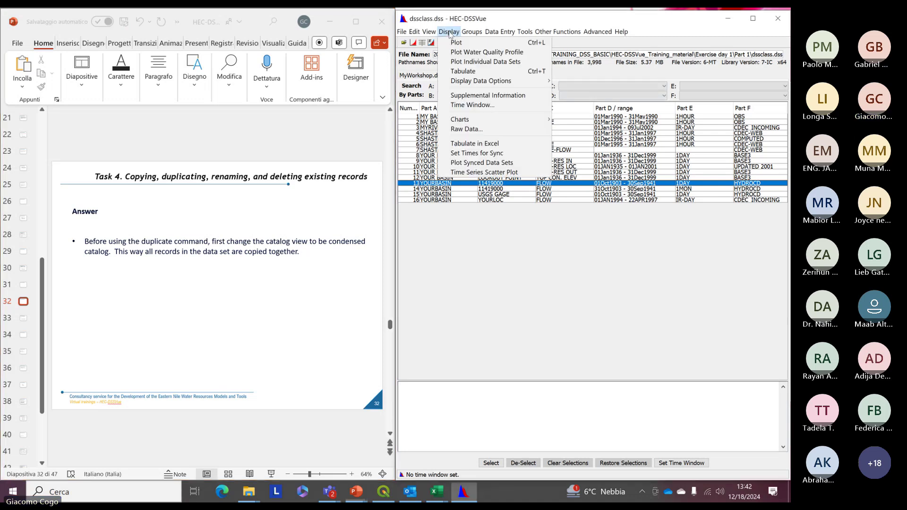
mouse_move(420, 35)
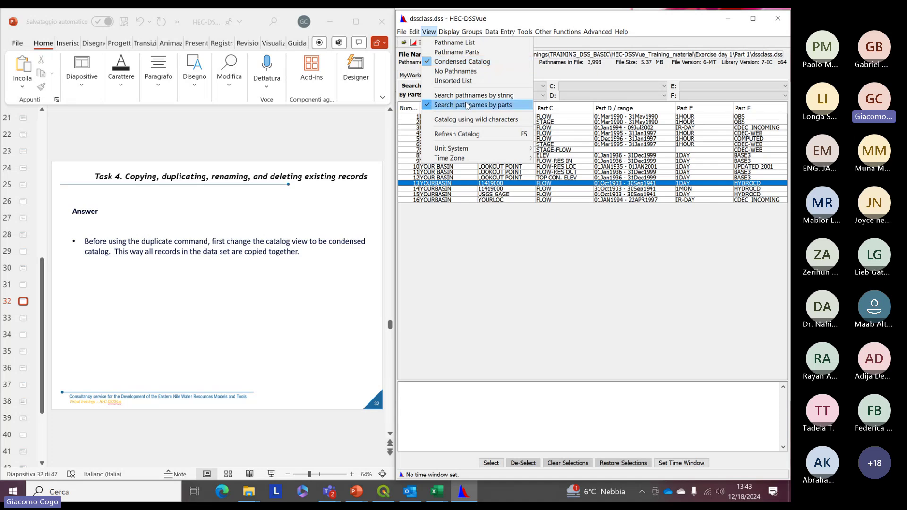
click(474, 223)
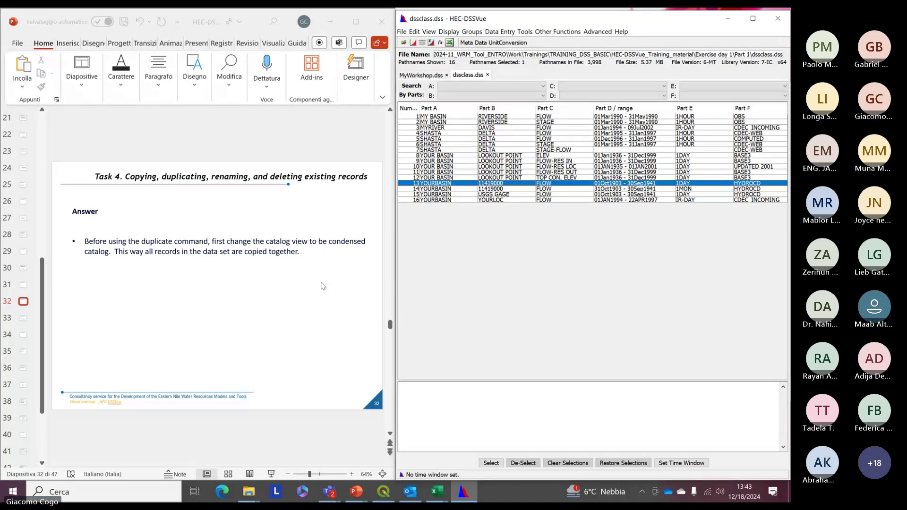
click(295, 285)
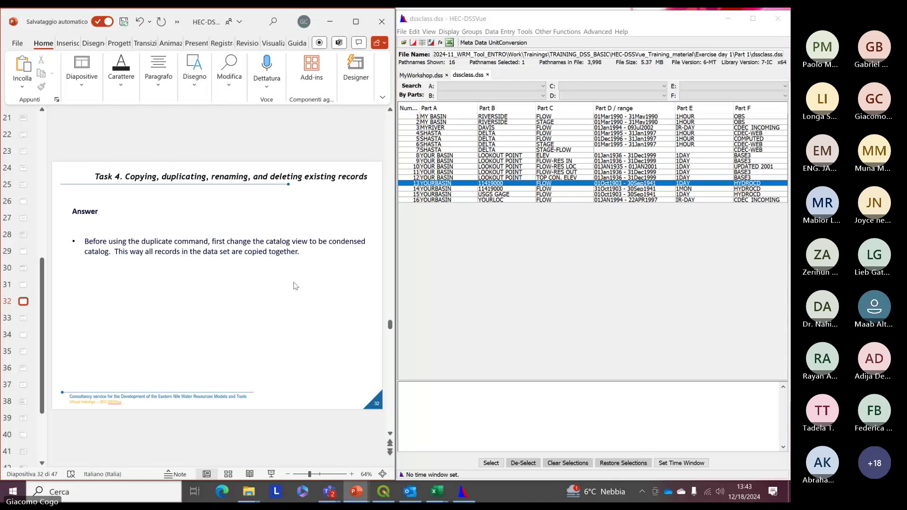
scroll(295, 286, down, 1)
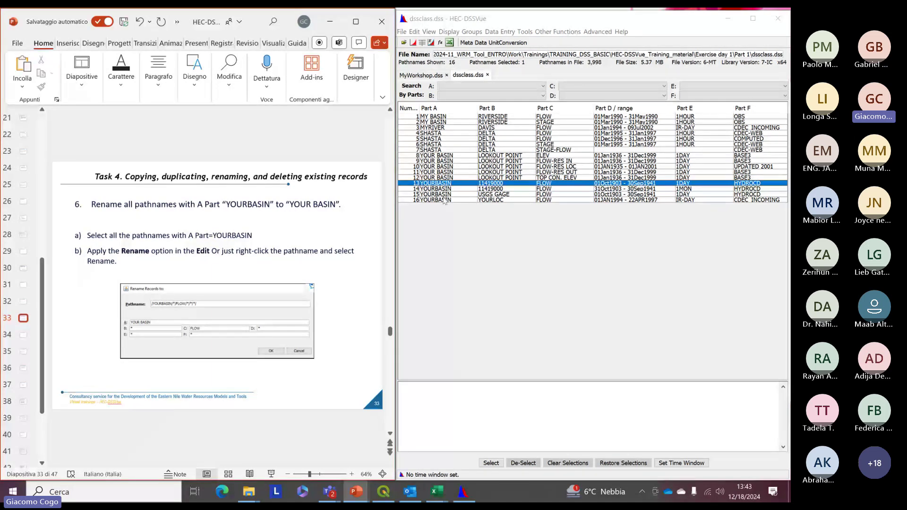
Step: Filter the catalog by Part A YOURBASIN and rename all its pathnames to Part A YOUR BASIN
click(469, 87)
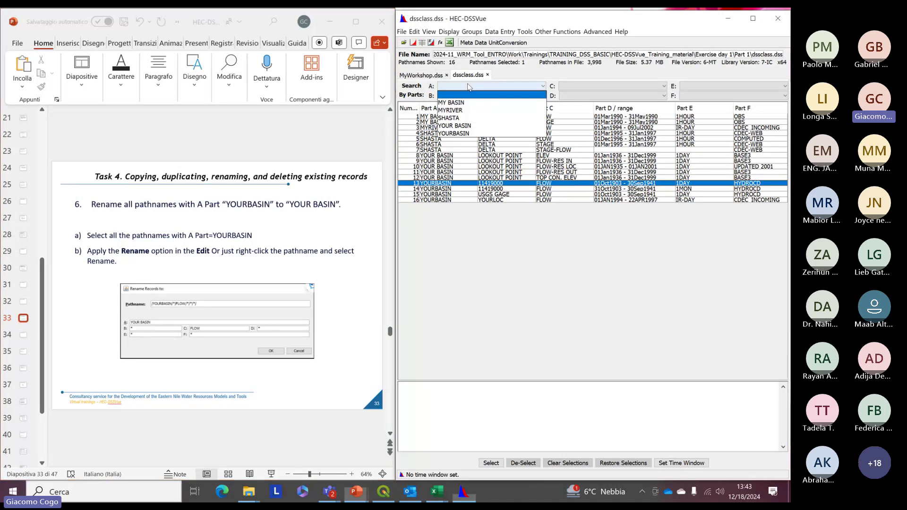
click(453, 135)
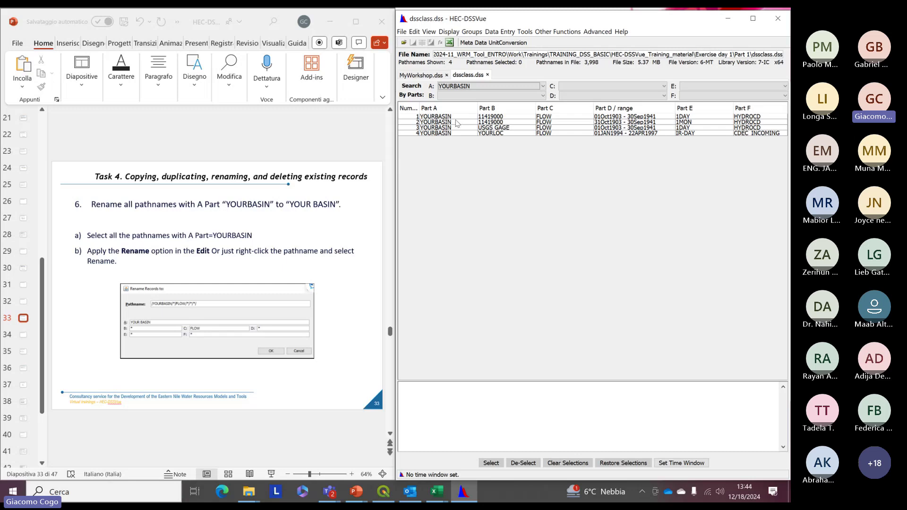
click(461, 117)
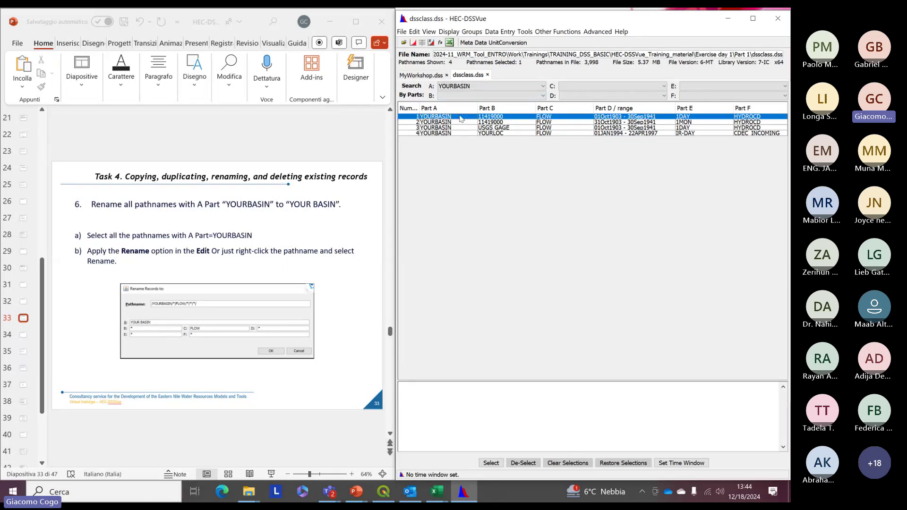
shift+click(443, 134)
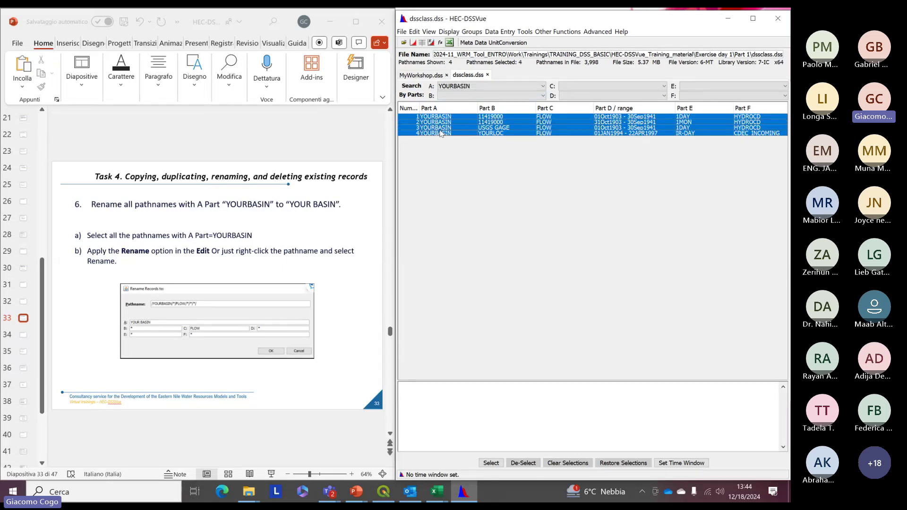
right_click(438, 124)
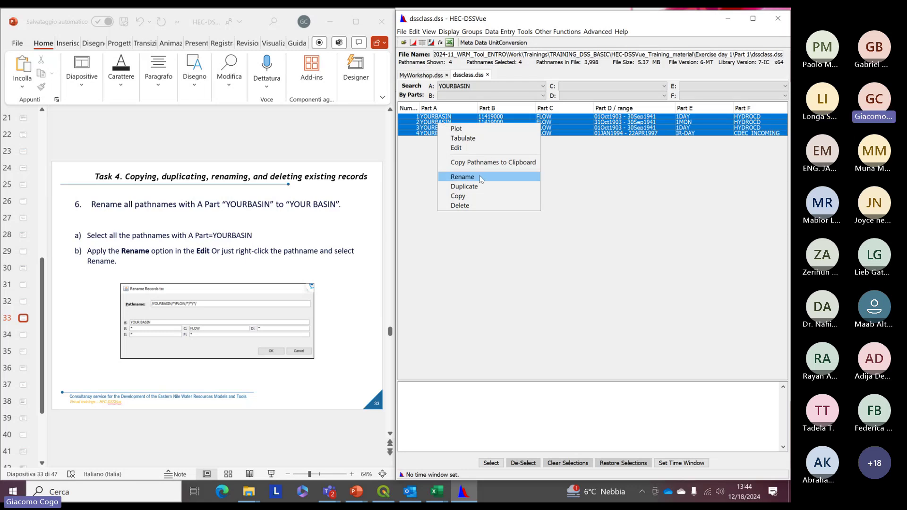
click(462, 176)
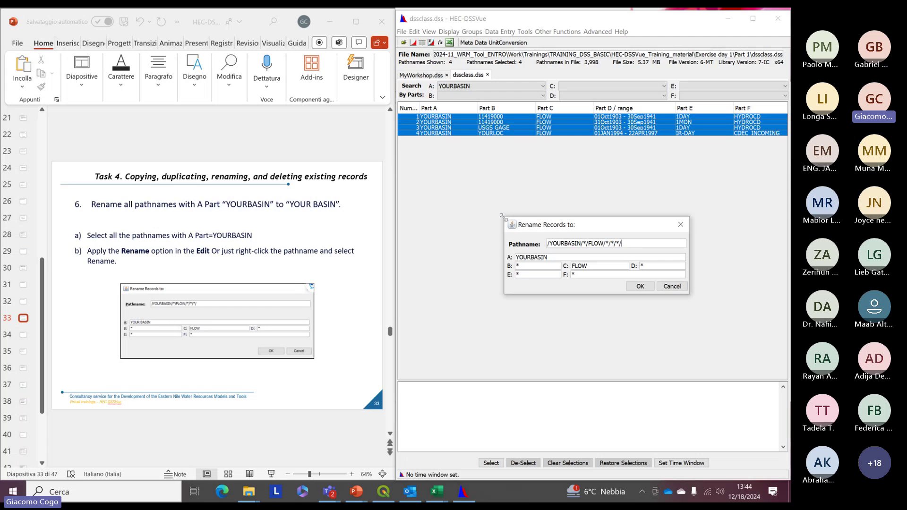
drag(502, 217, 472, 170)
drag(522, 183, 526, 162)
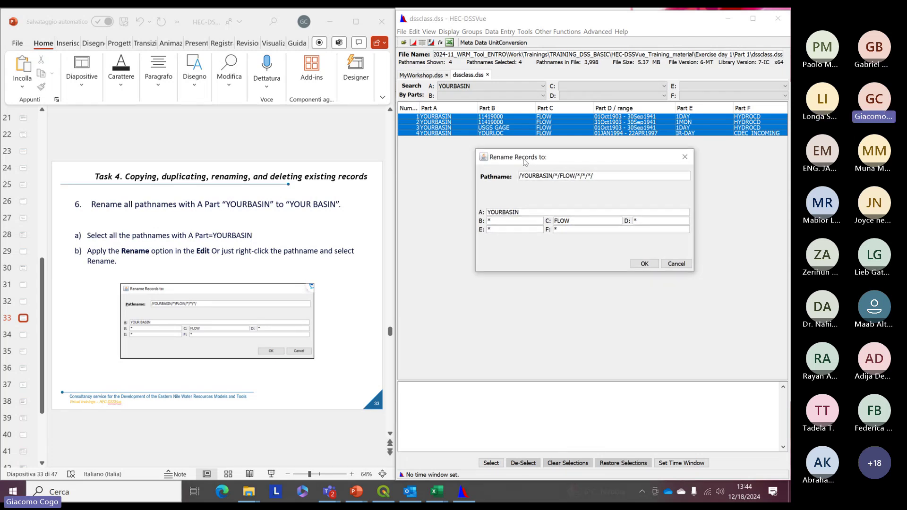
click(503, 212)
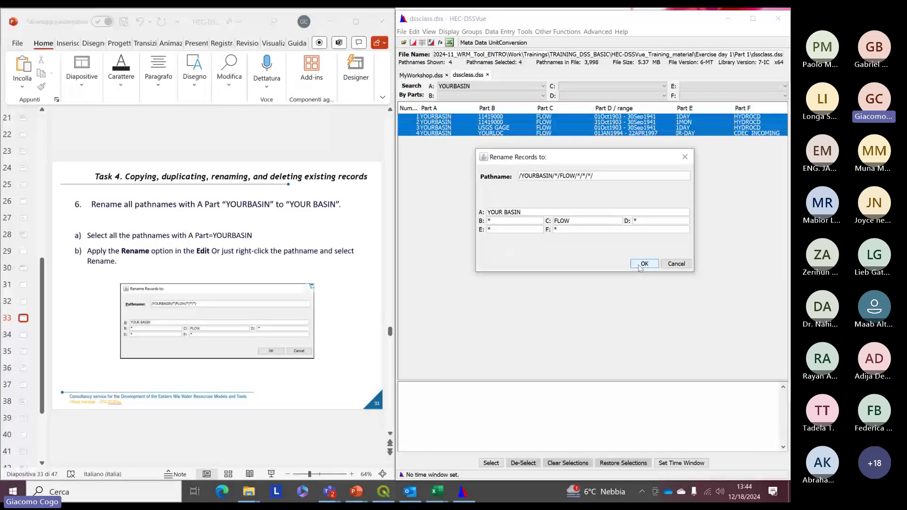
click(638, 266)
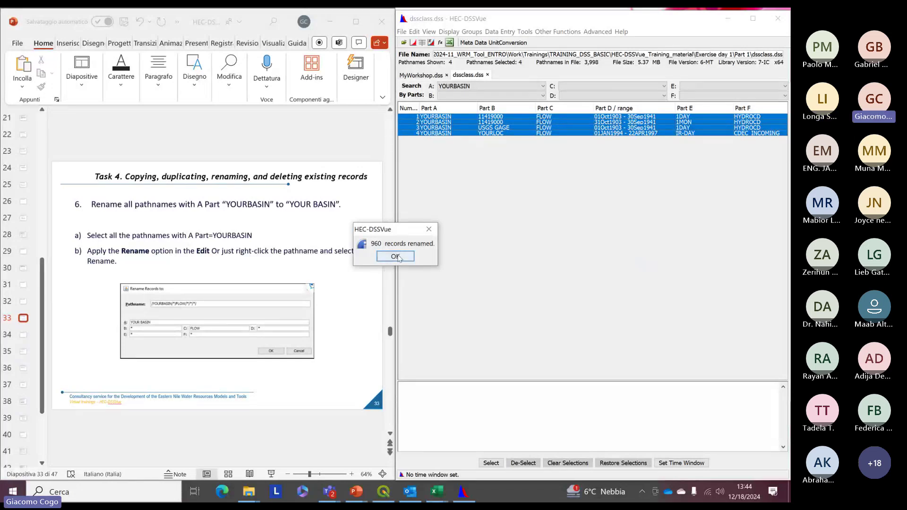
click(395, 256)
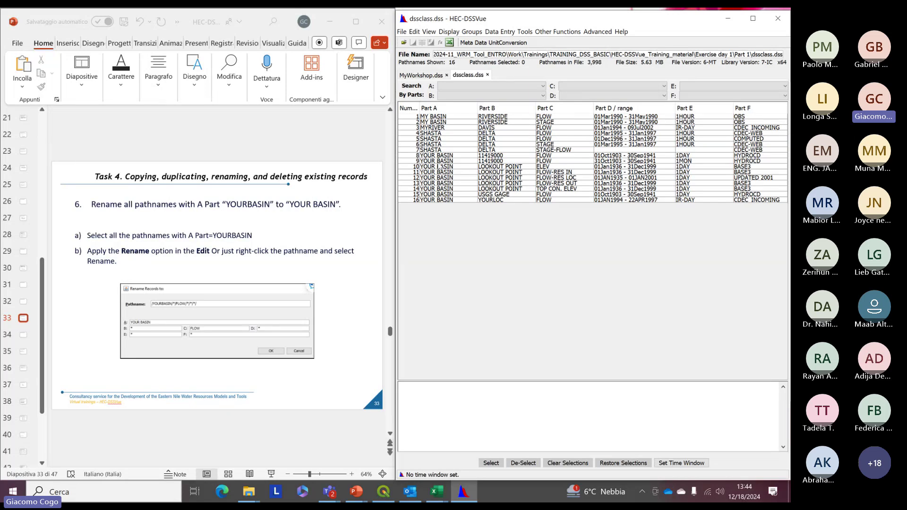
Step: Advance the slides from the renaming instructions to Question 8 on the asterisks in the pathname parts
click(330, 274)
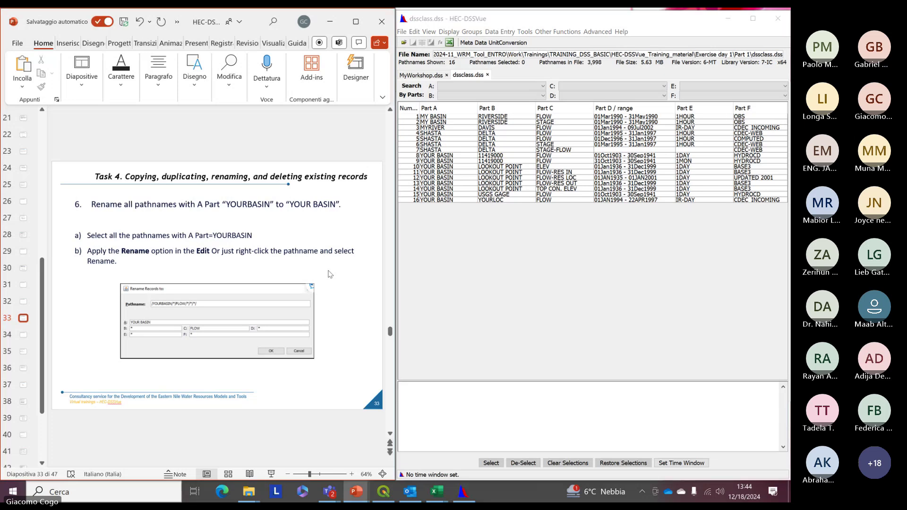
scroll(330, 274, down, 1)
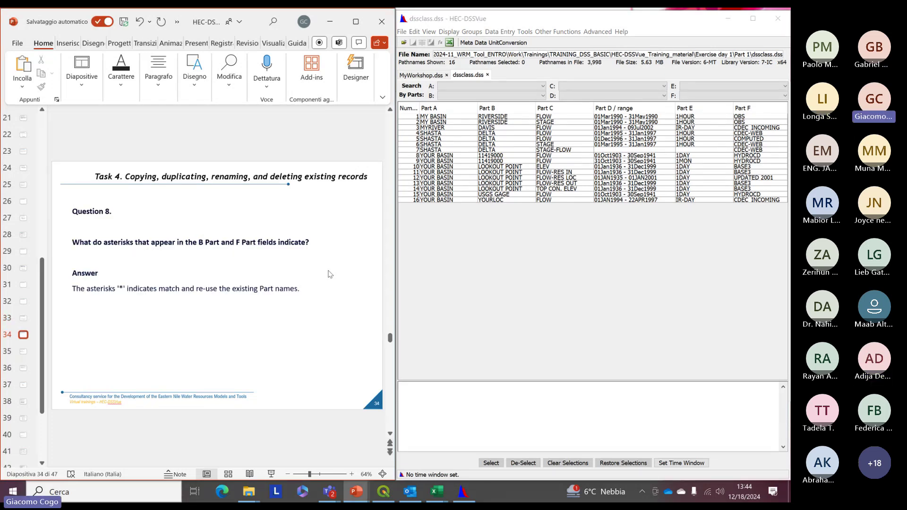
scroll(330, 274, up, 1)
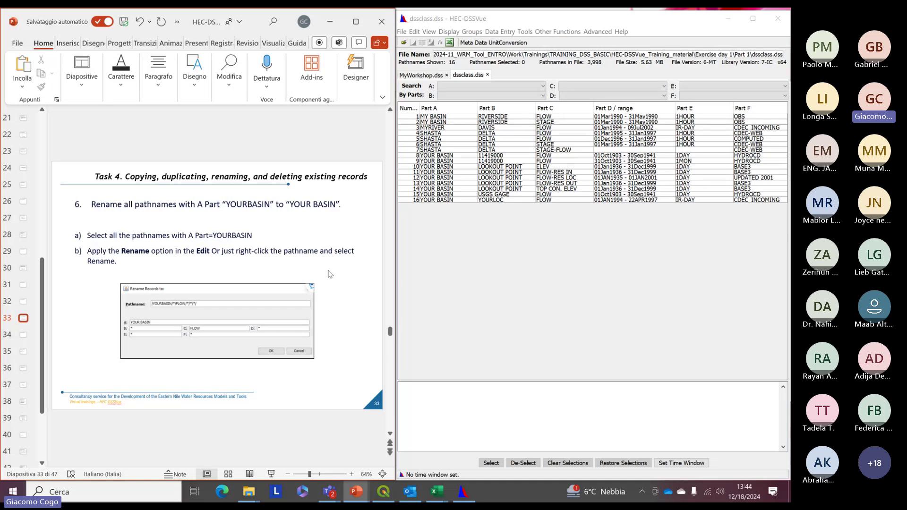
scroll(330, 274, down, 1)
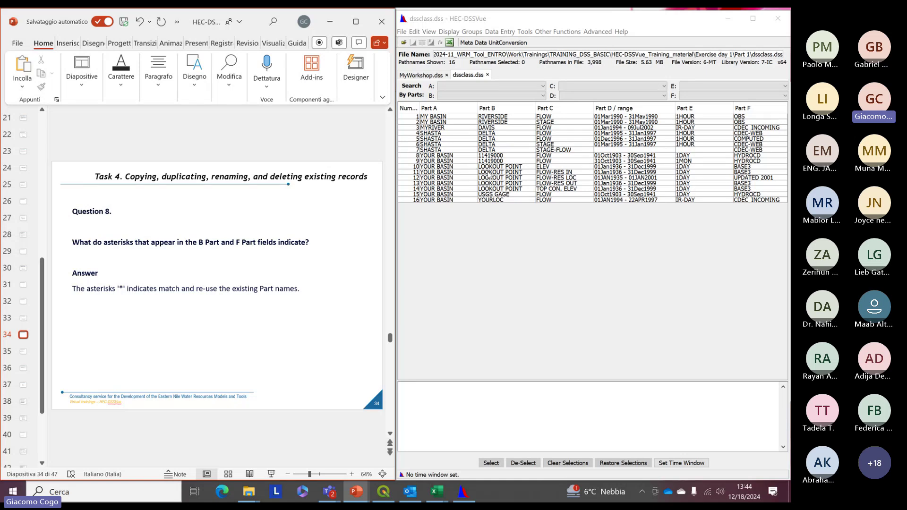
Step: Inspect the asterisk parts in the rename dialog for the LOOKOUT POINT FLOW-RES IN, LOC and OUT records, and close it without renaming
drag(489, 173, 476, 187)
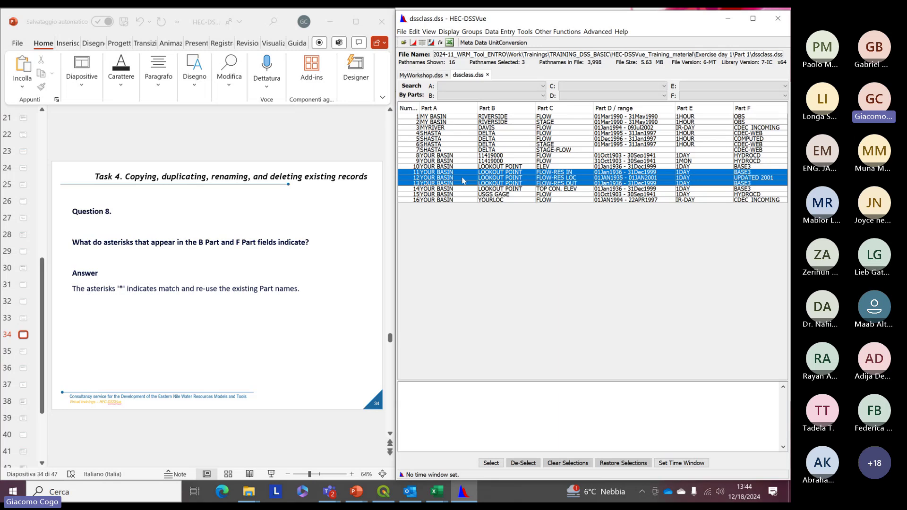
right_click(462, 178)
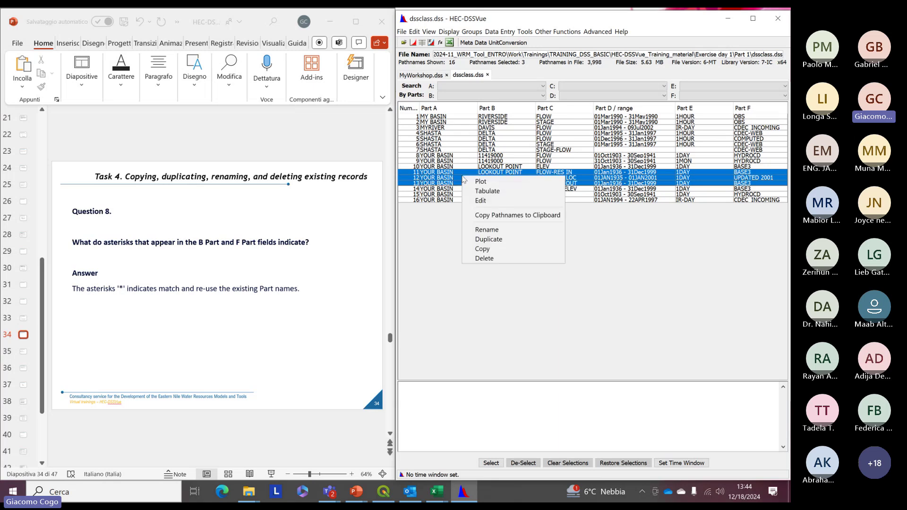
click(487, 230)
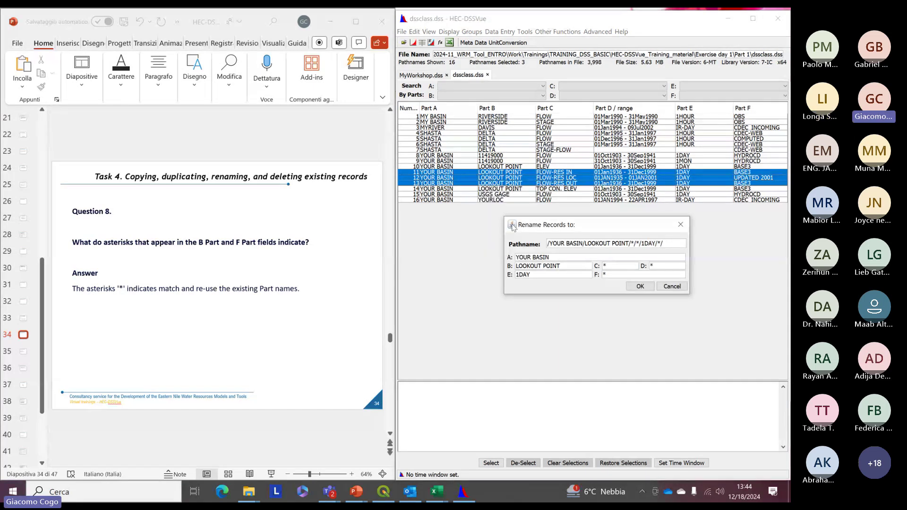
drag(504, 215, 476, 171)
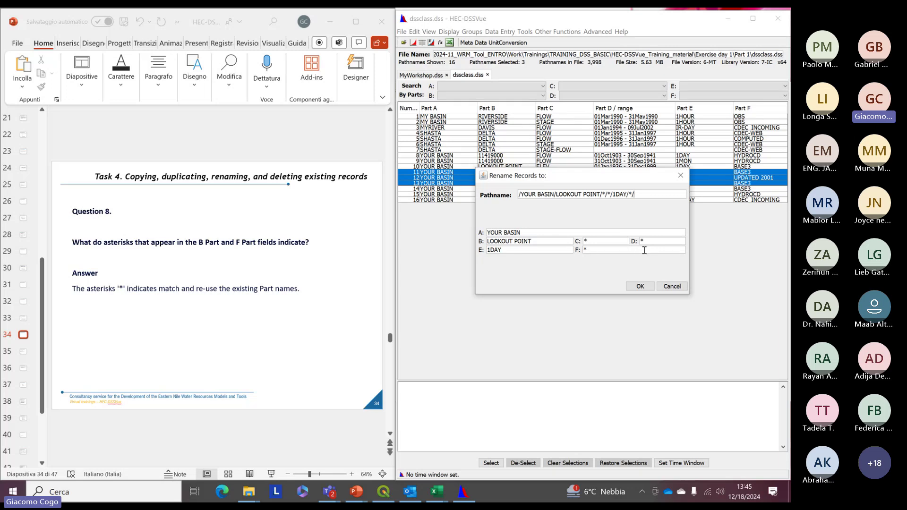
drag(548, 177, 525, 213)
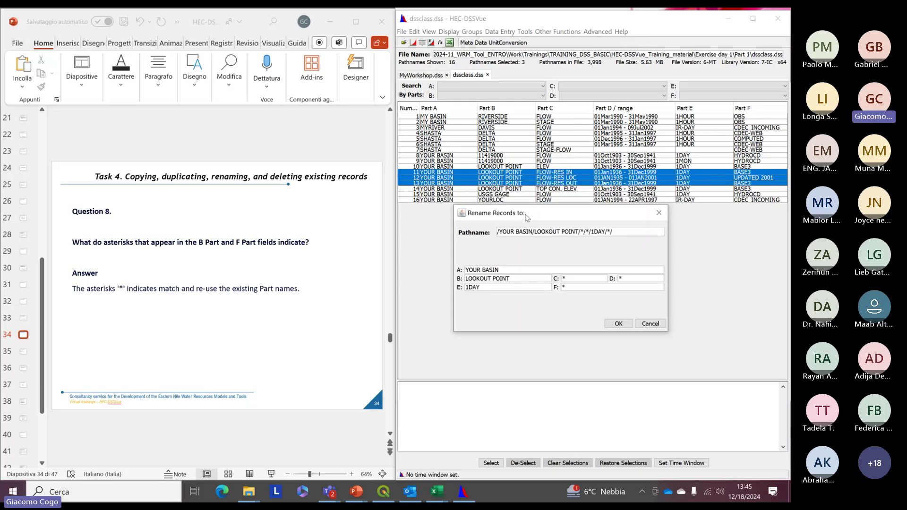
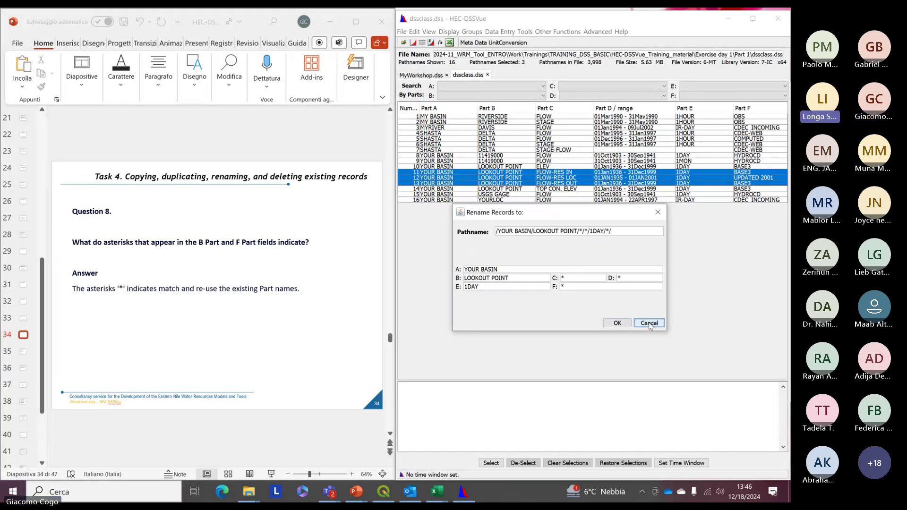
click(619, 324)
Step: Advance to the Question 9 slide, add the LOOKOUT POINT FLOW-RES OUT record to the selected records and only highlight the SHASTA DELTA STAGE record
click(235, 315)
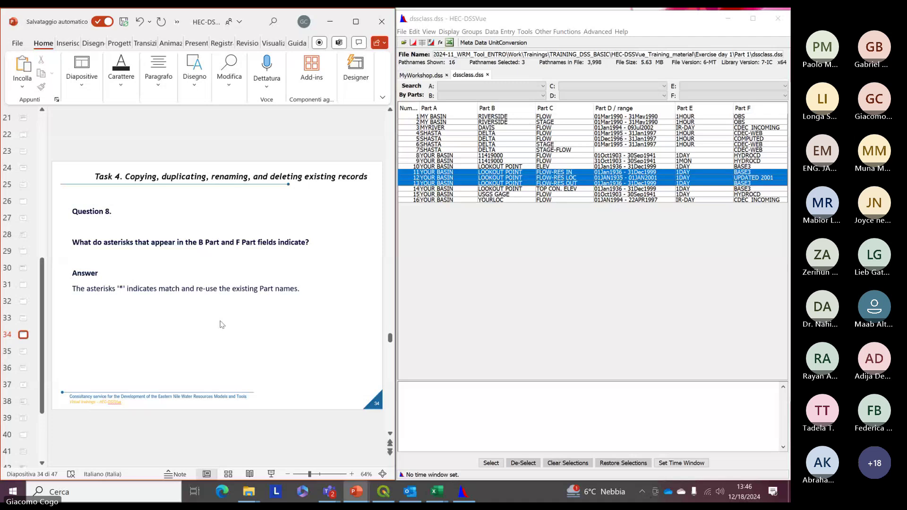
scroll(222, 325, down, 1)
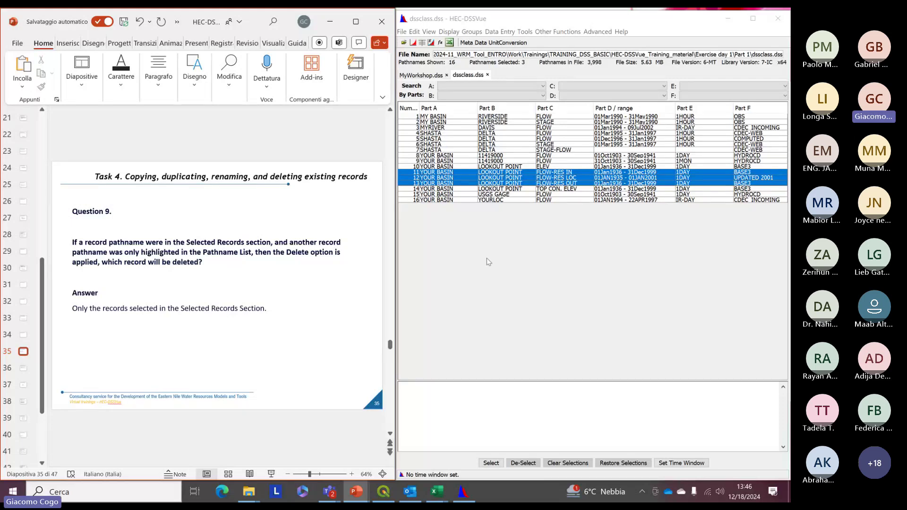
click(444, 407)
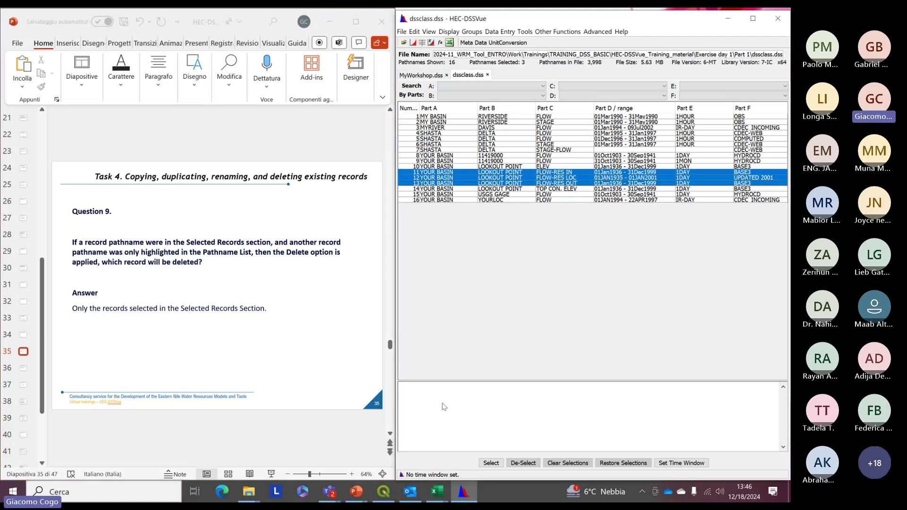
click(439, 177)
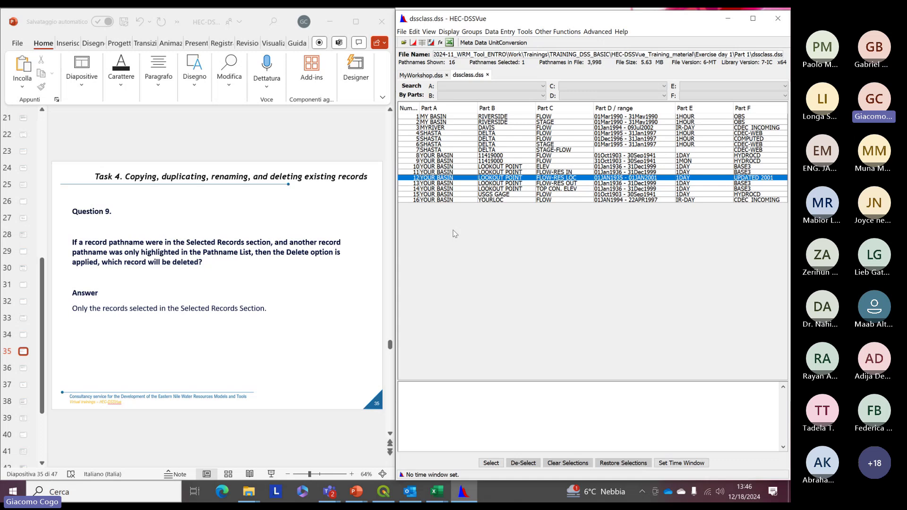
double_click(474, 184)
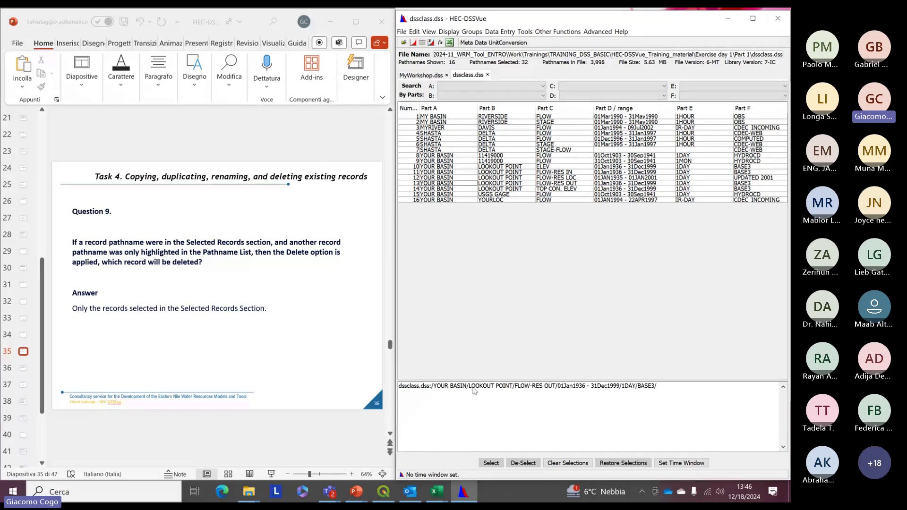
click(467, 128)
click(475, 145)
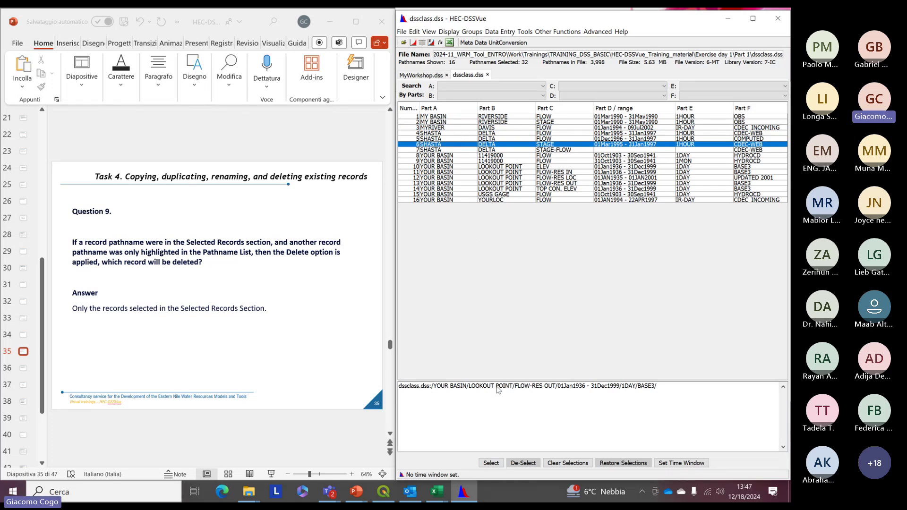
Step: Advance to the slide on deleting records and delete the YOUR BASIN USGS GAGE FLOW 1DAY record from dssclass.dss
click(204, 352)
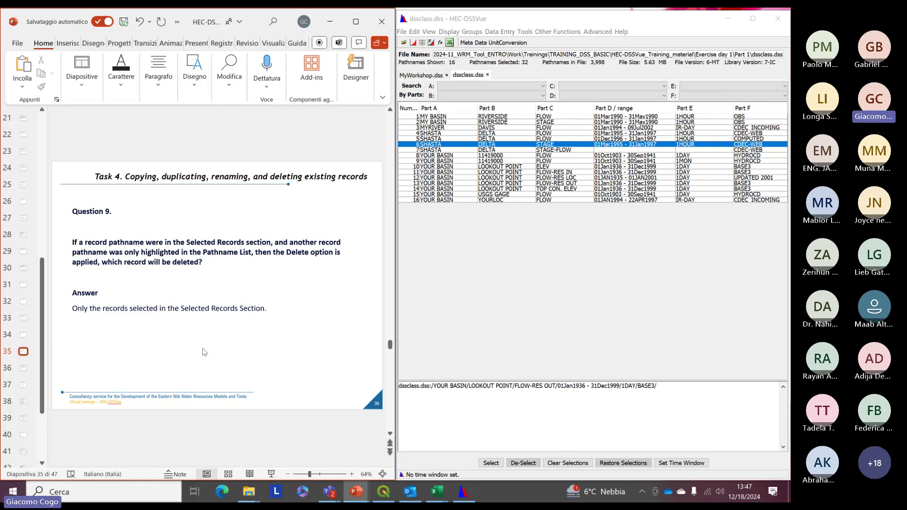
scroll(205, 352, down, 1)
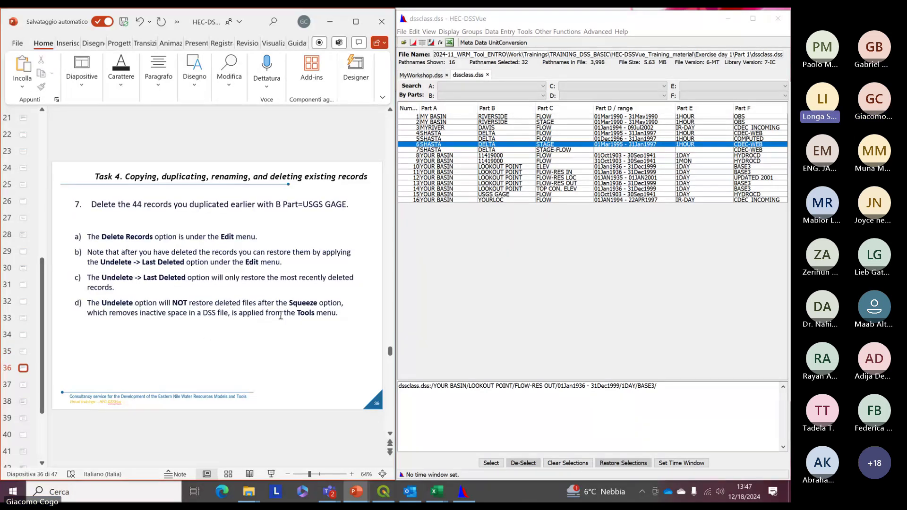
click(471, 262)
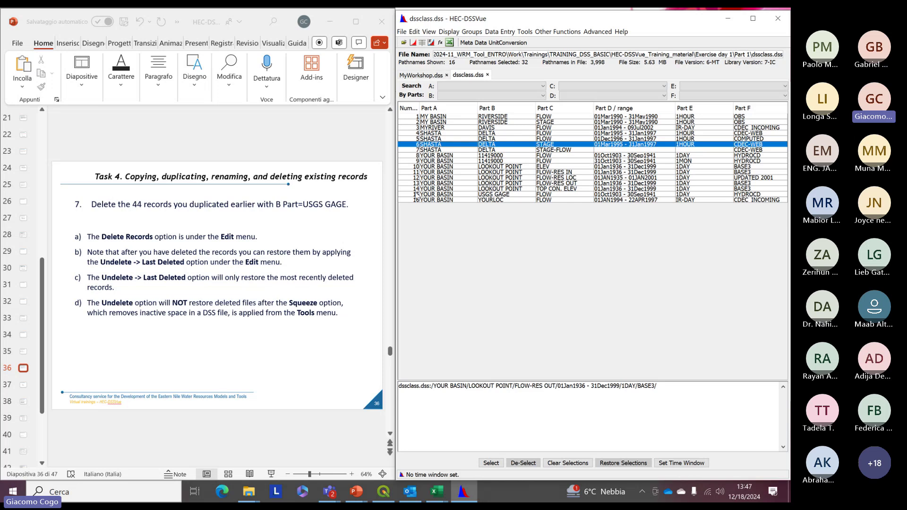
click(417, 195)
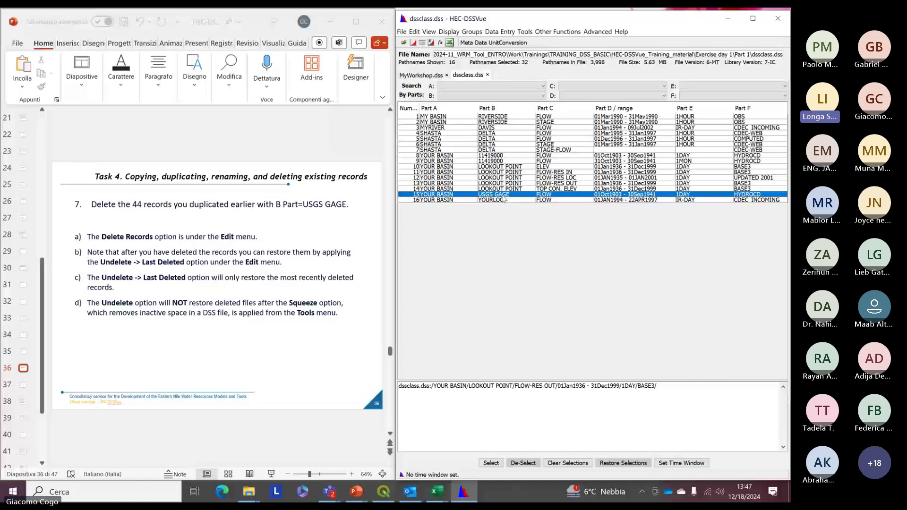
right_click(503, 197)
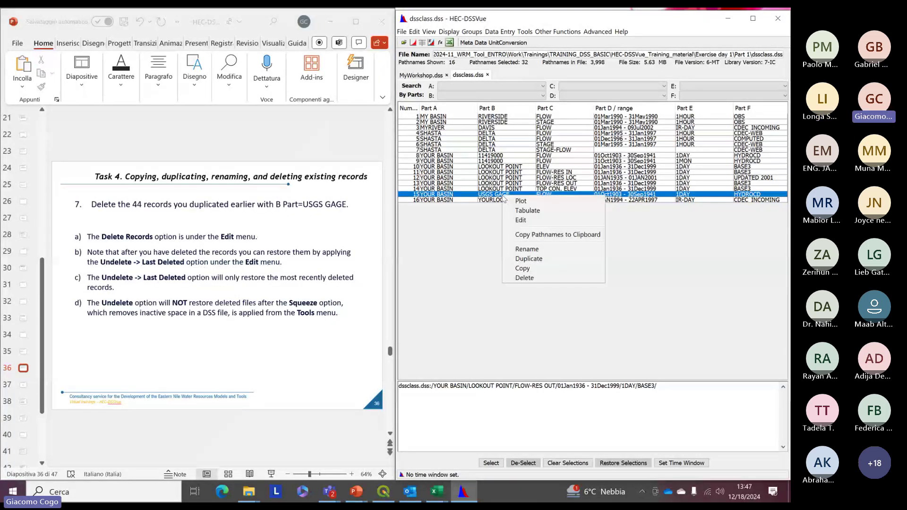
click(532, 280)
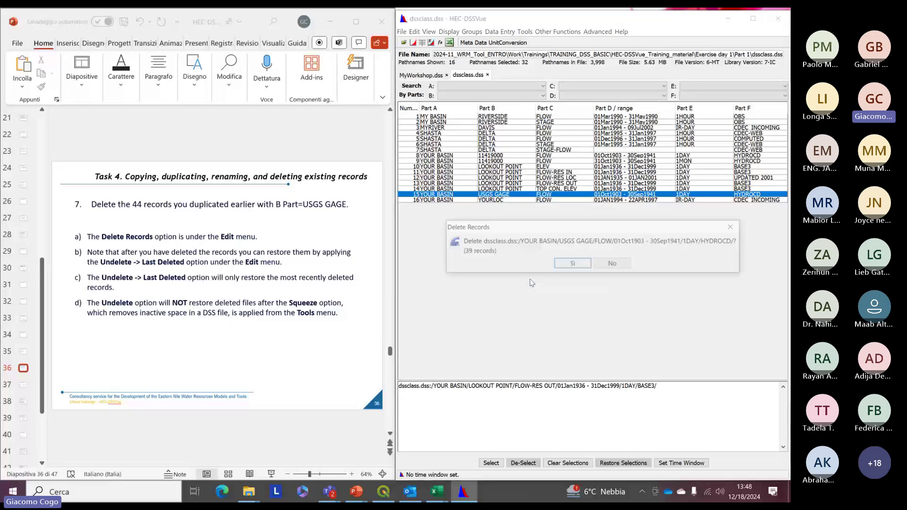
click(581, 266)
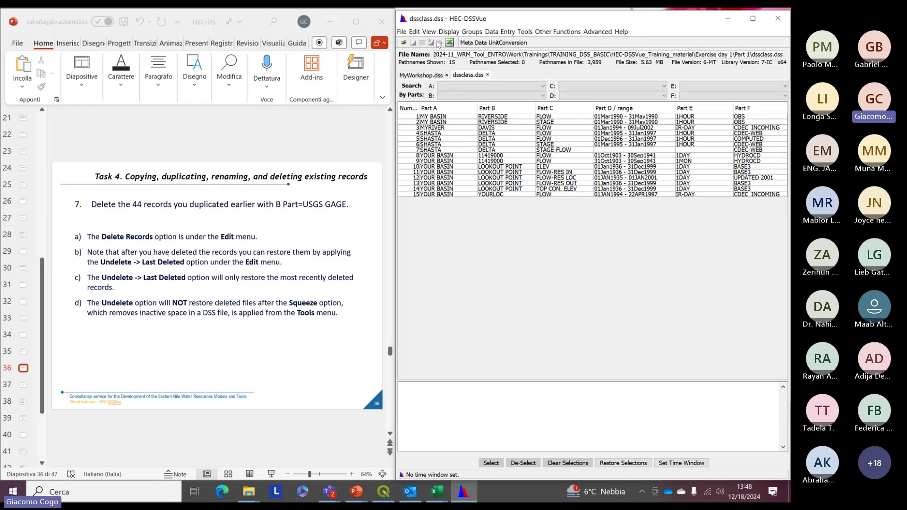
Step: Undelete the last deleted records in dssclass.dss and highlight the restored YOUR BASIN USGS GAGE FLOW 1DAY record
click(414, 33)
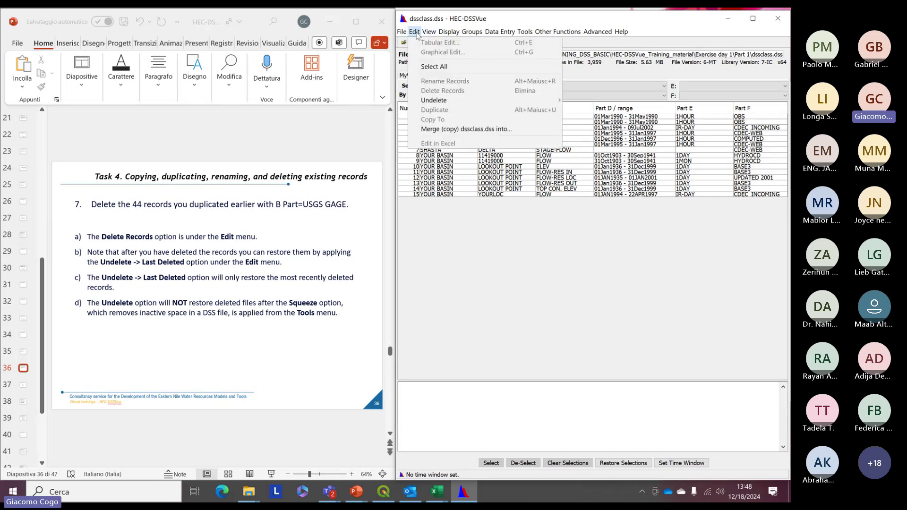
mouse_move(435, 104)
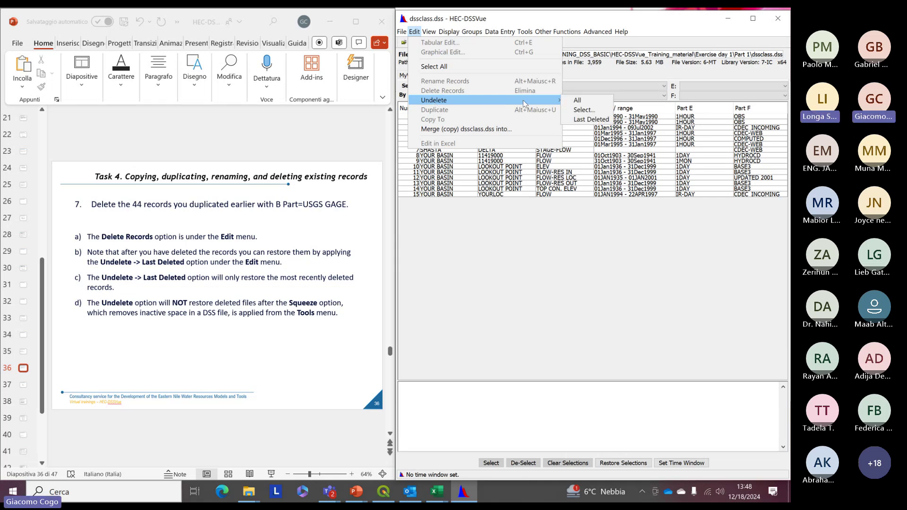
click(598, 122)
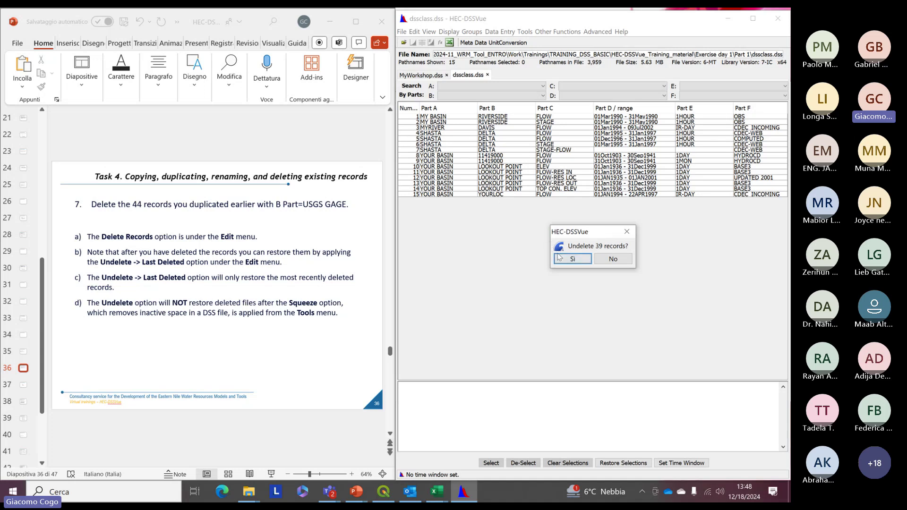
click(580, 263)
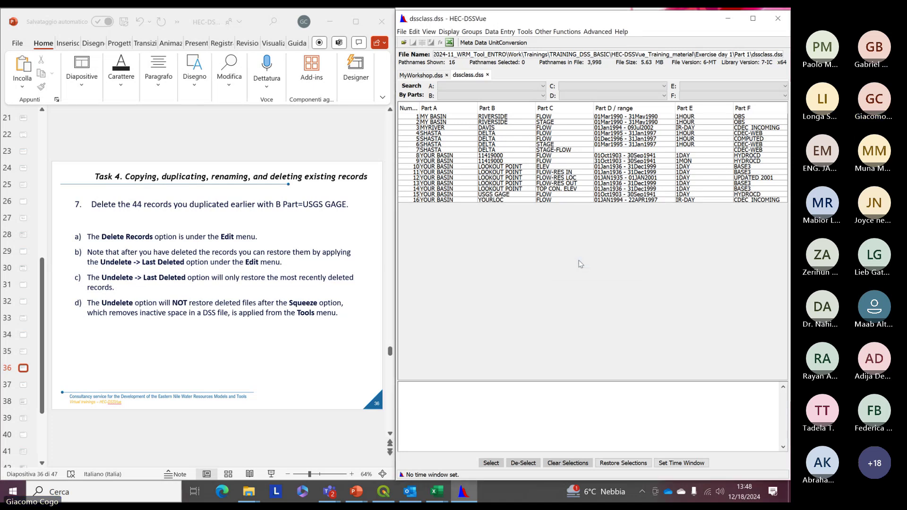
click(412, 194)
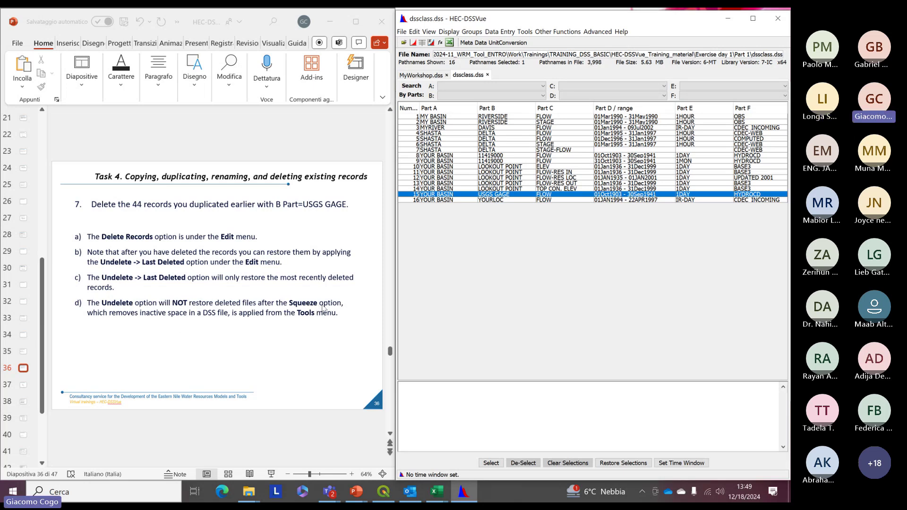
click(264, 346)
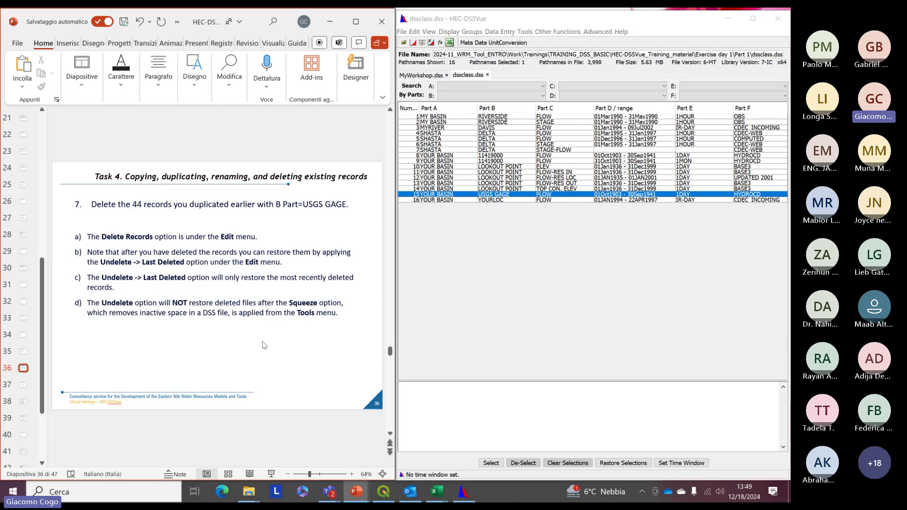
scroll(264, 345, down, 1)
scroll(263, 343, up, 1)
Step: Squeeze dssclass.dss to remove its inactive space and highlight the YOUR BASIN YOURLOC FLOW record
click(500, 219)
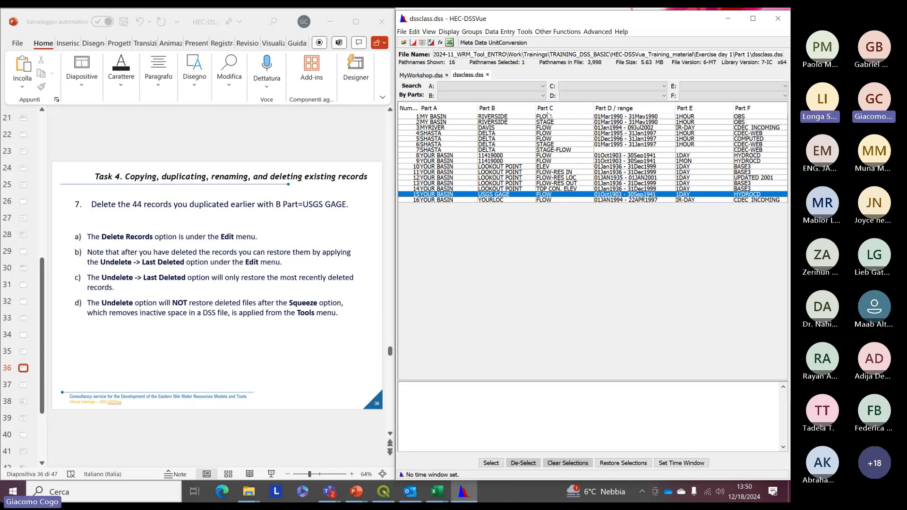
click(525, 31)
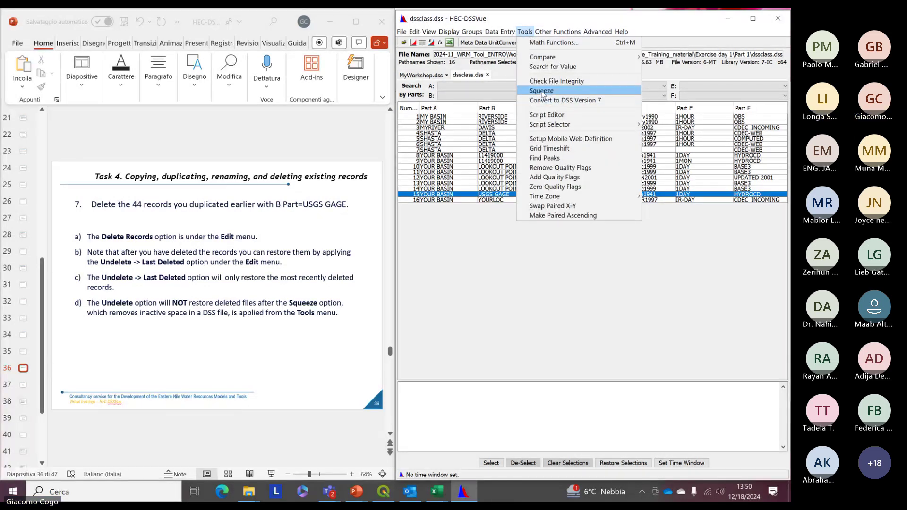
mouse_move(590, 57)
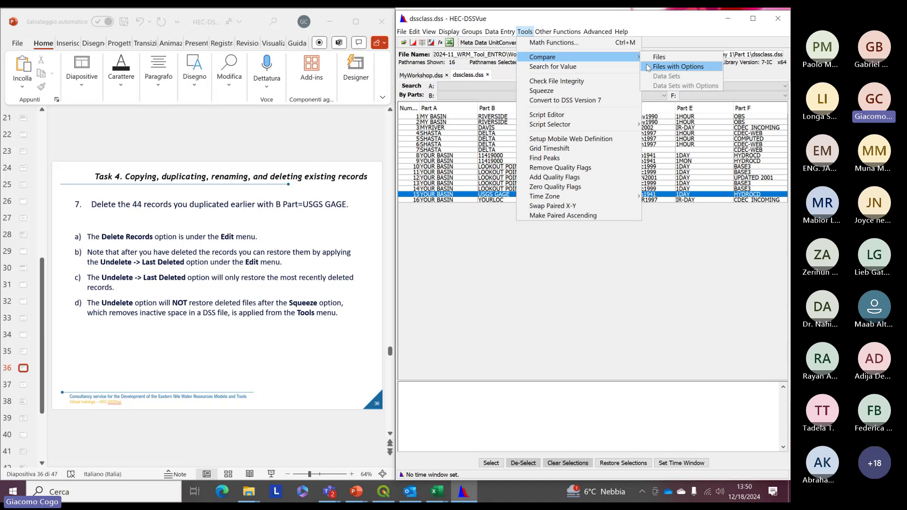
click(541, 91)
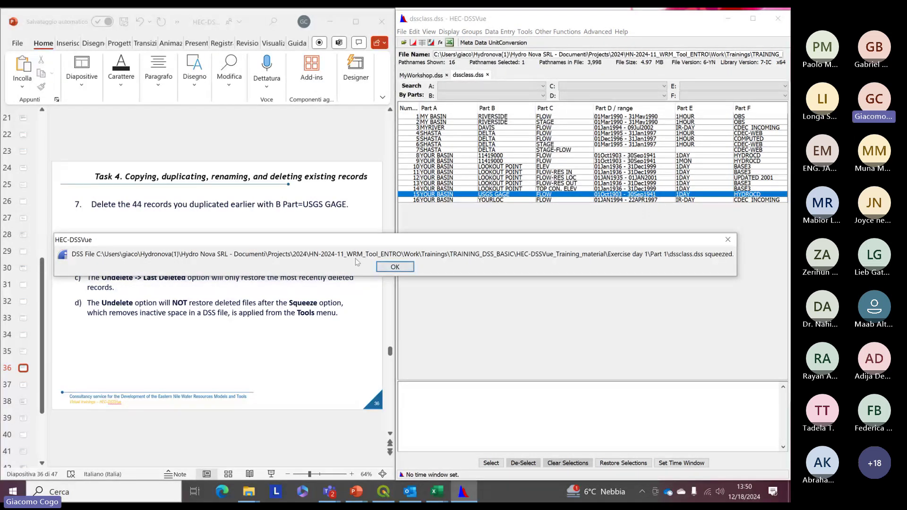
click(394, 267)
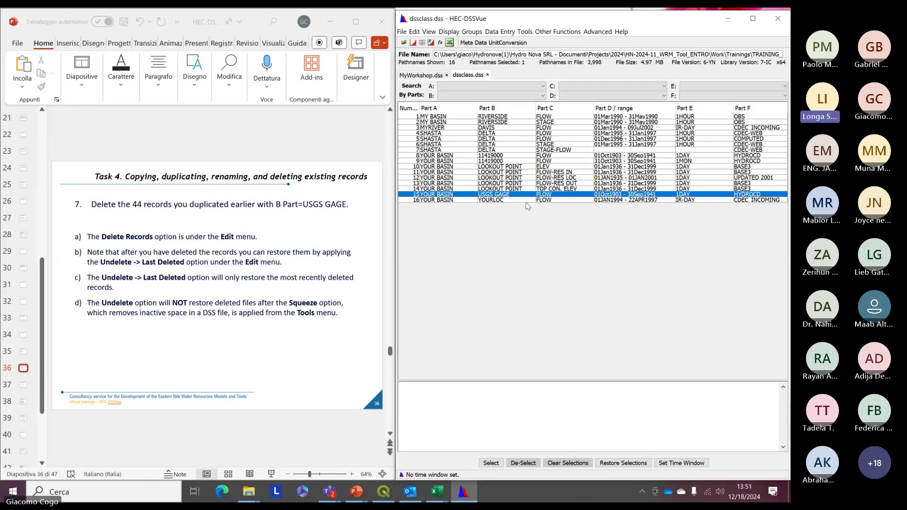
key(Down)
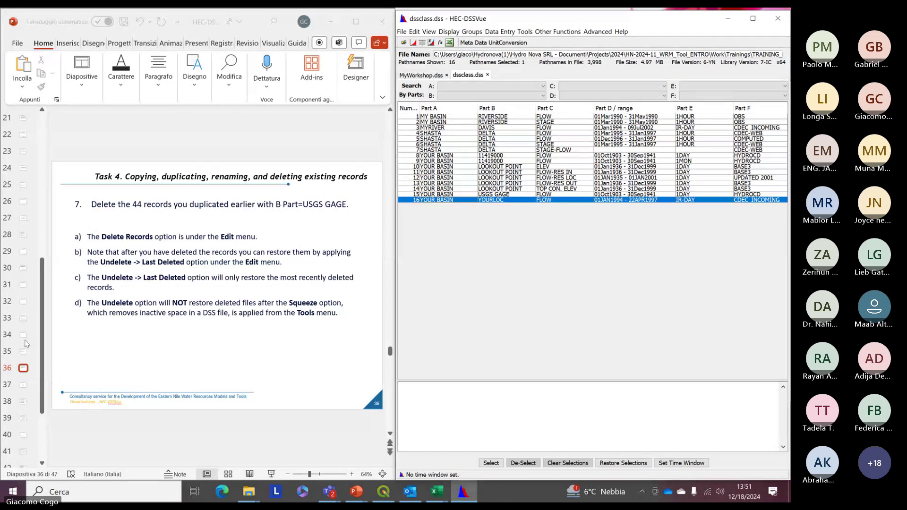
click(45, 343)
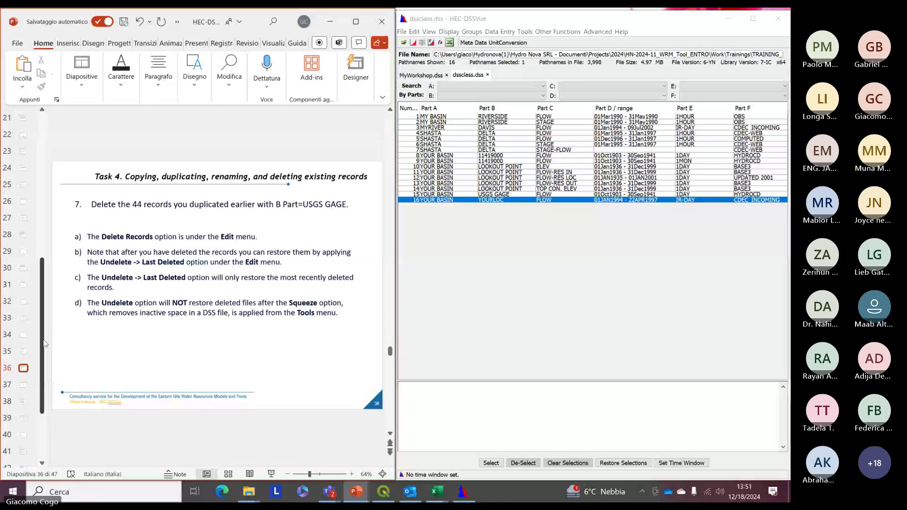
scroll(43, 359, up, 2)
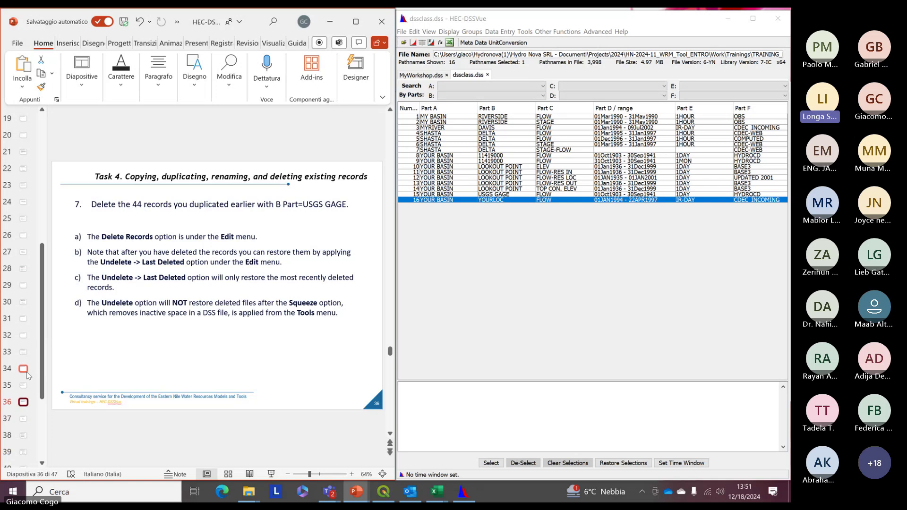
click(466, 267)
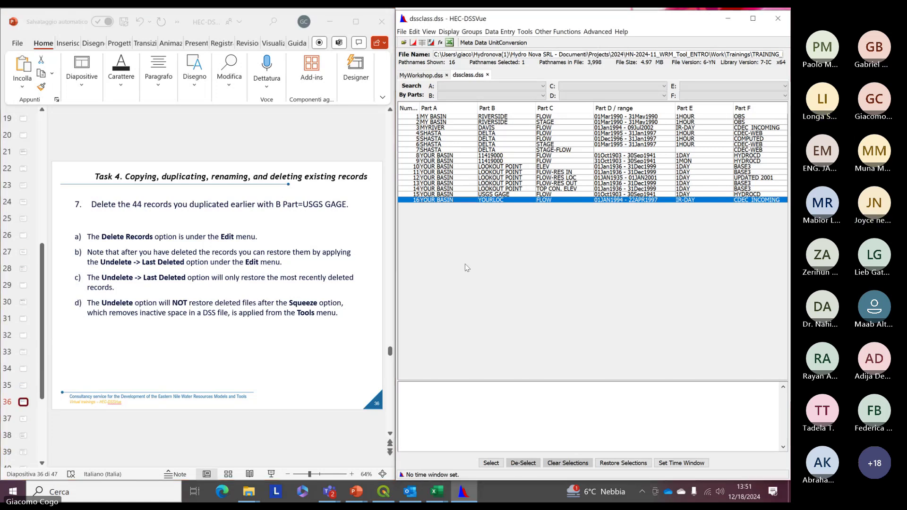
drag(41, 395, 40, 407)
scroll(31, 384, down, 2)
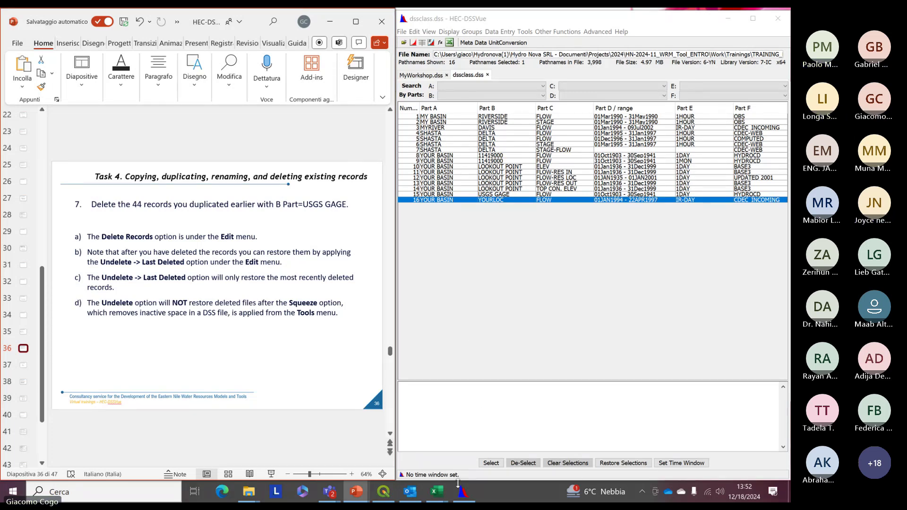
Step: Switch to File Explorer, go from Part 1 up to the HEC-DSSVue_Training_material folder, examine its contents and minimize the window
mouse_move(330, 491)
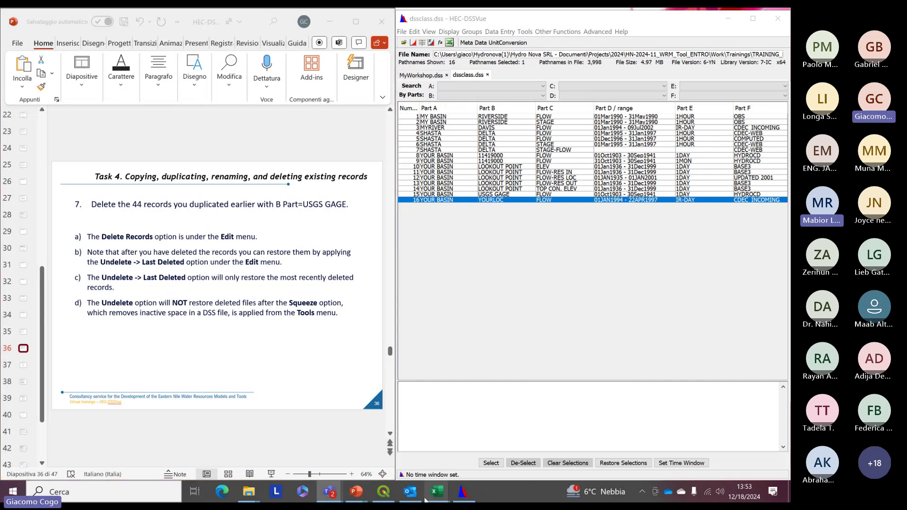
mouse_move(253, 499)
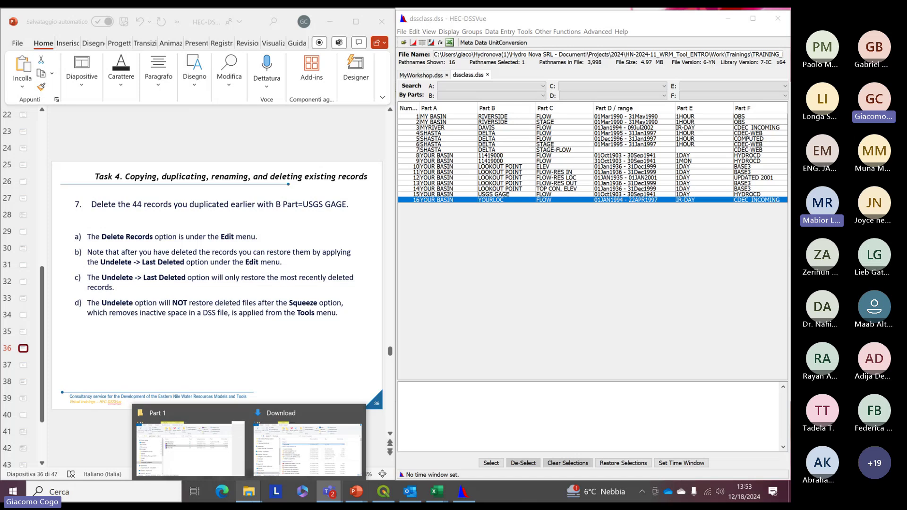
mouse_move(230, 466)
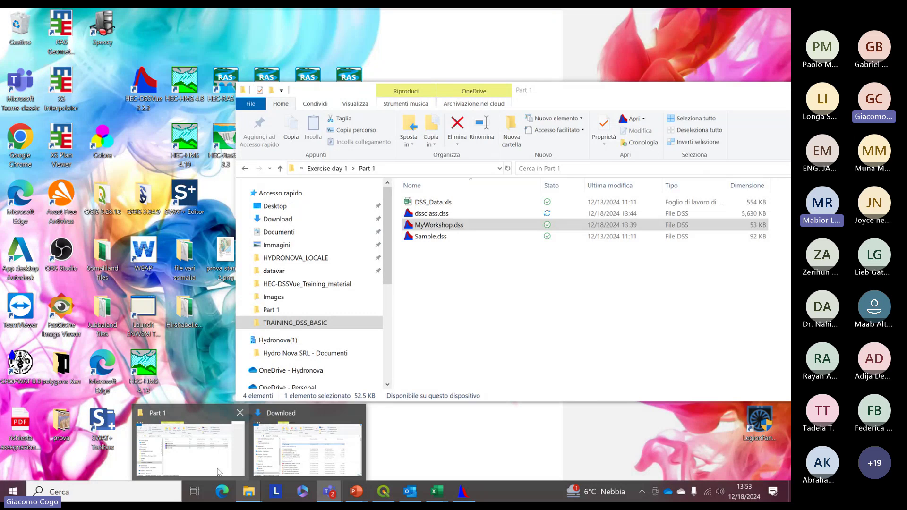
click(218, 472)
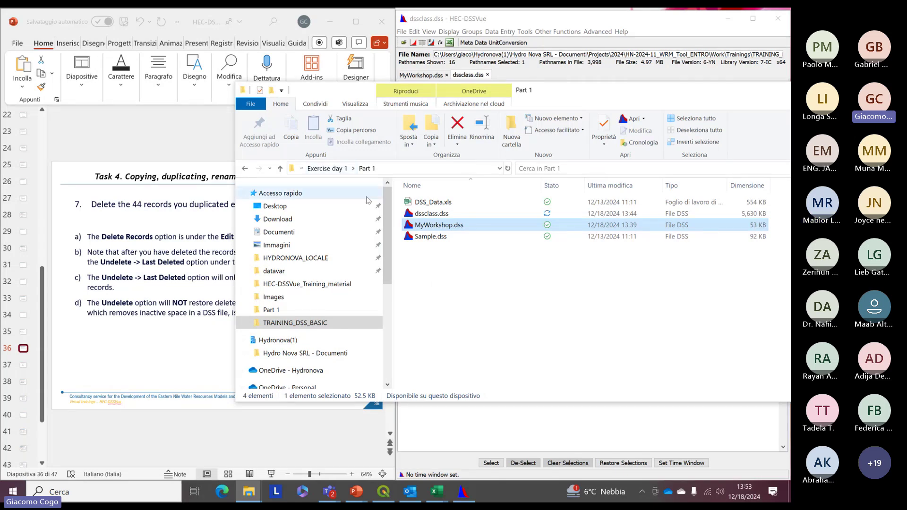
click(280, 168)
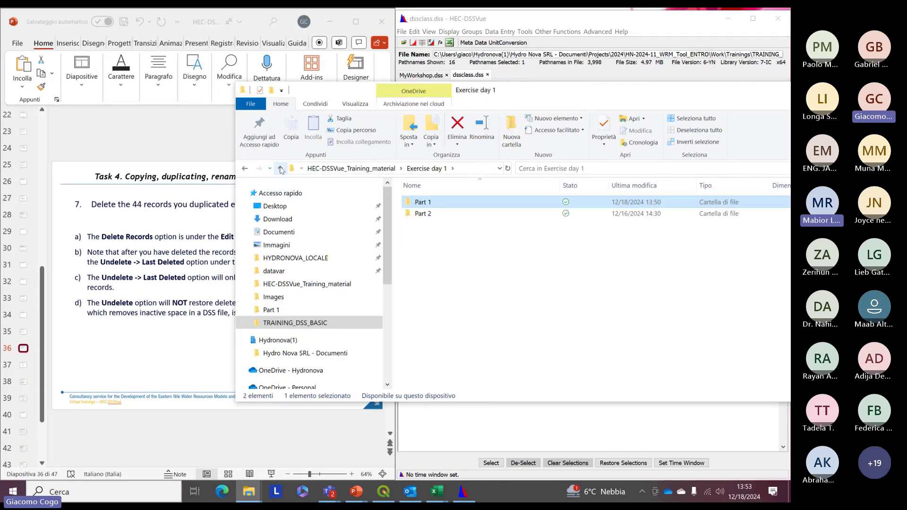
click(280, 169)
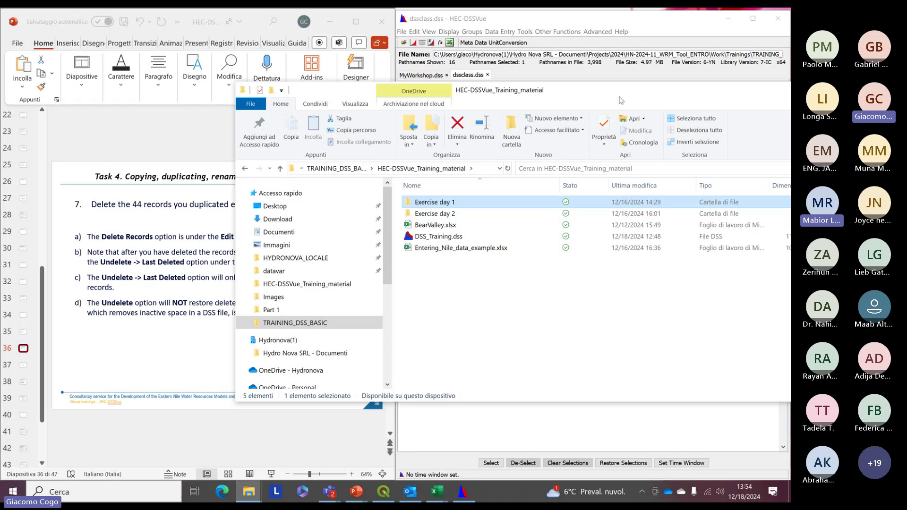
drag(755, 99, 596, 114)
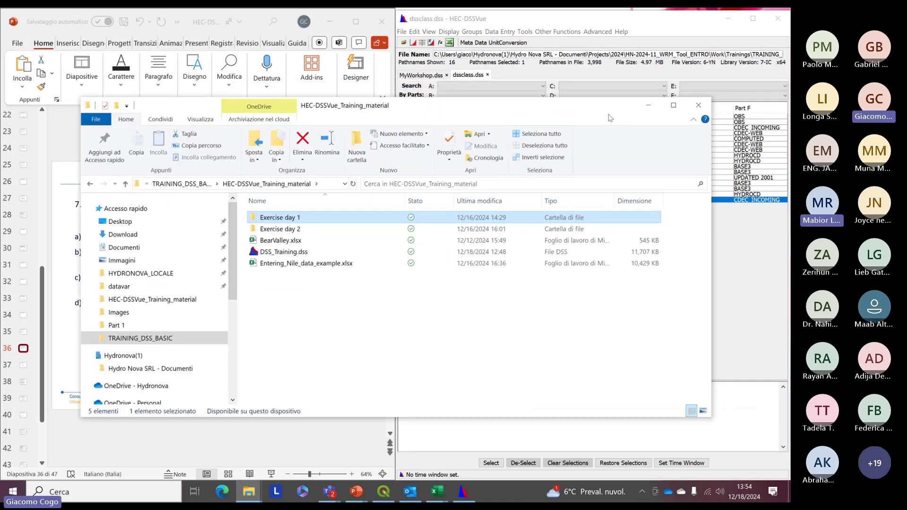
click(648, 109)
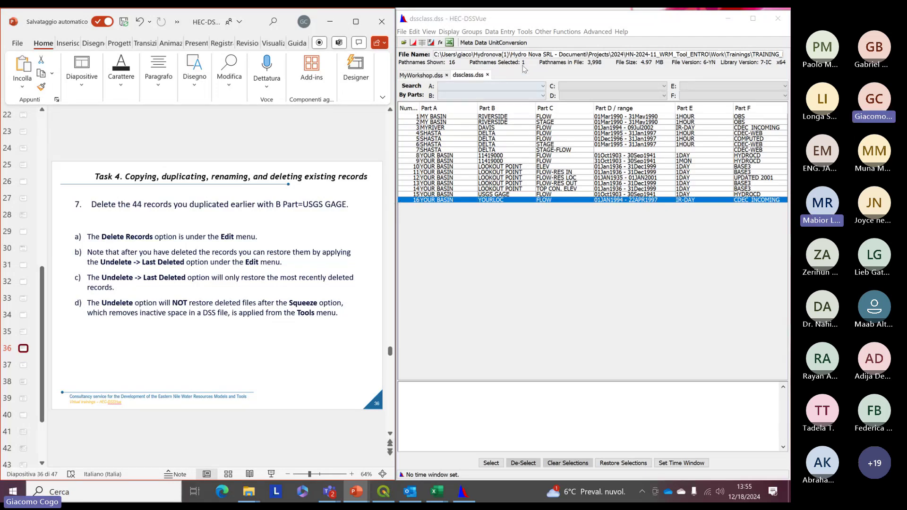
Step: Open Math Functions for the YOUR BASIN YOURLOC FLOW record and review the arithmetic operators, keeping Add
click(539, 21)
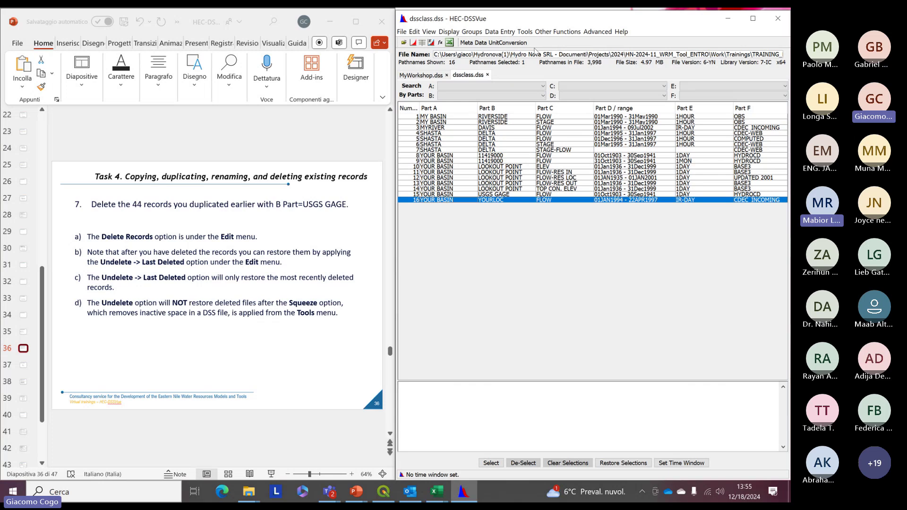
click(544, 32)
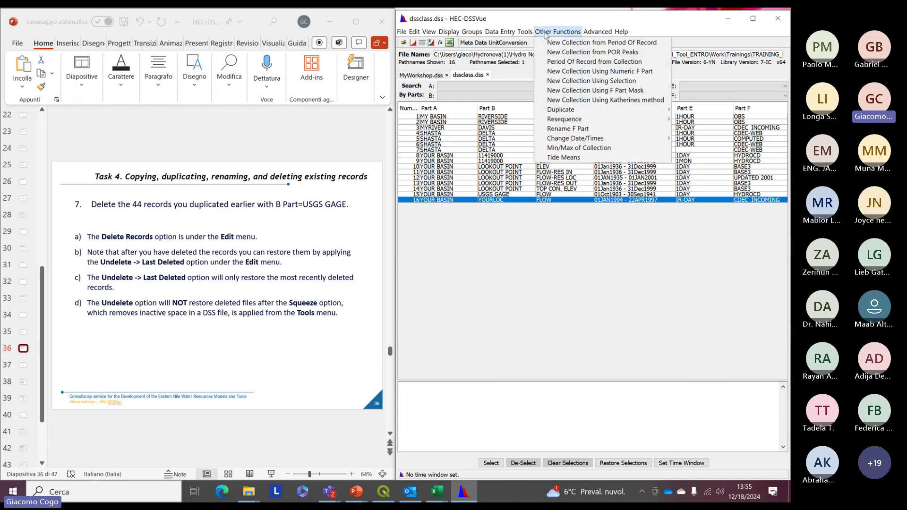
mouse_move(512, 31)
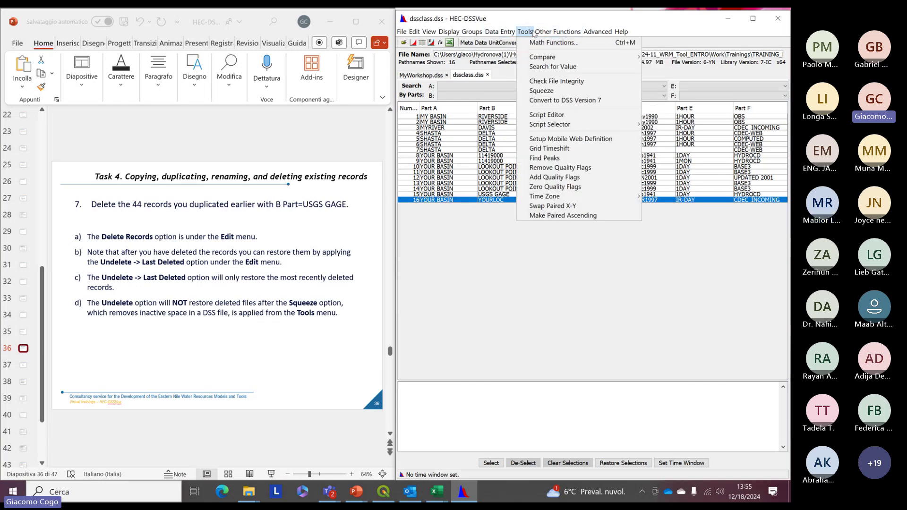
click(526, 32)
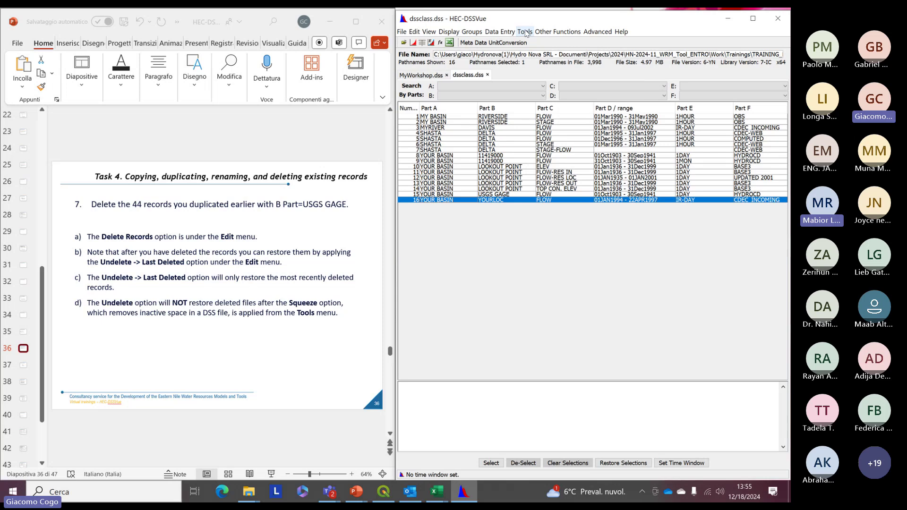
click(526, 32)
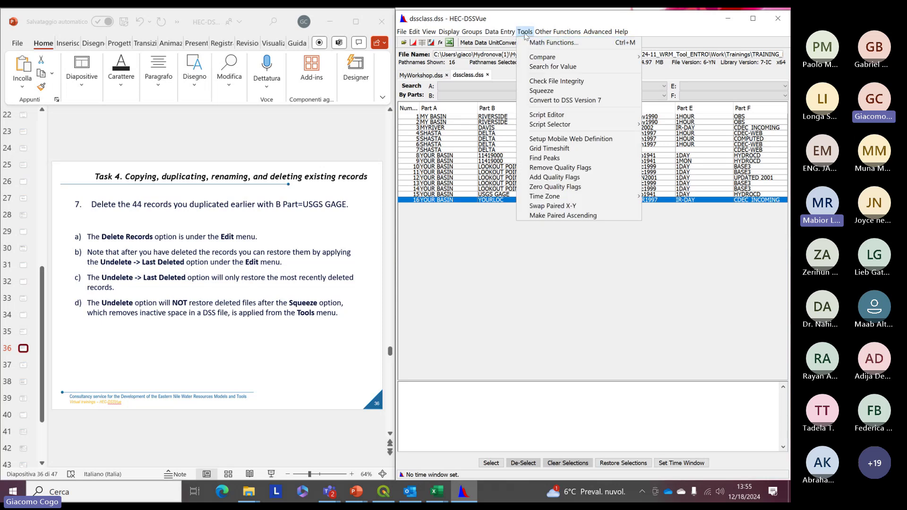
click(531, 42)
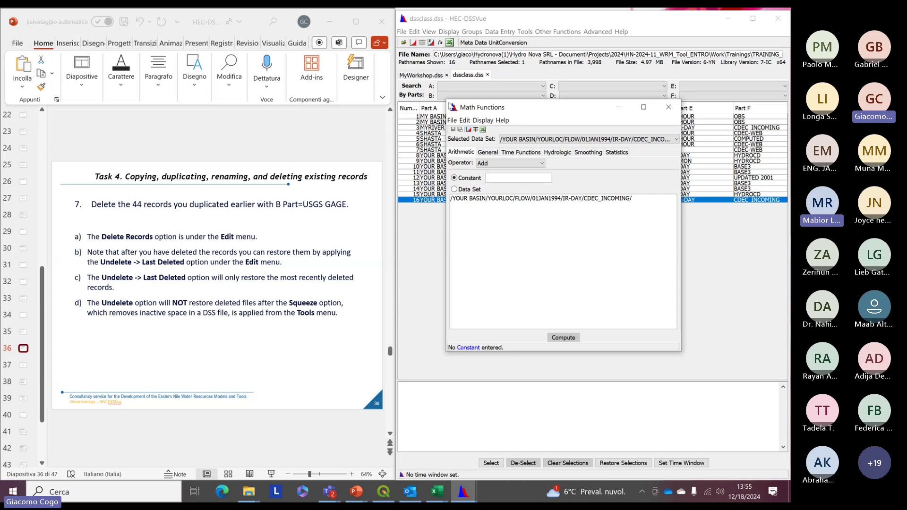
drag(463, 111, 443, 69)
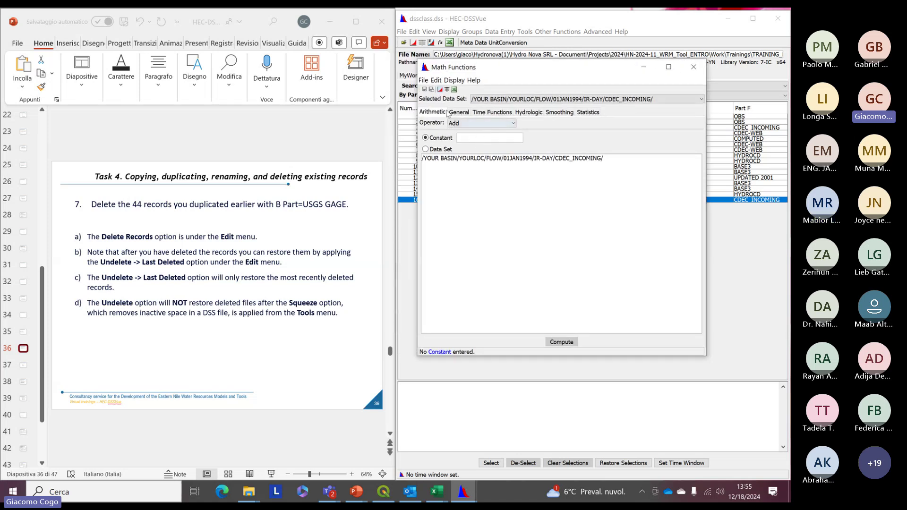
click(484, 124)
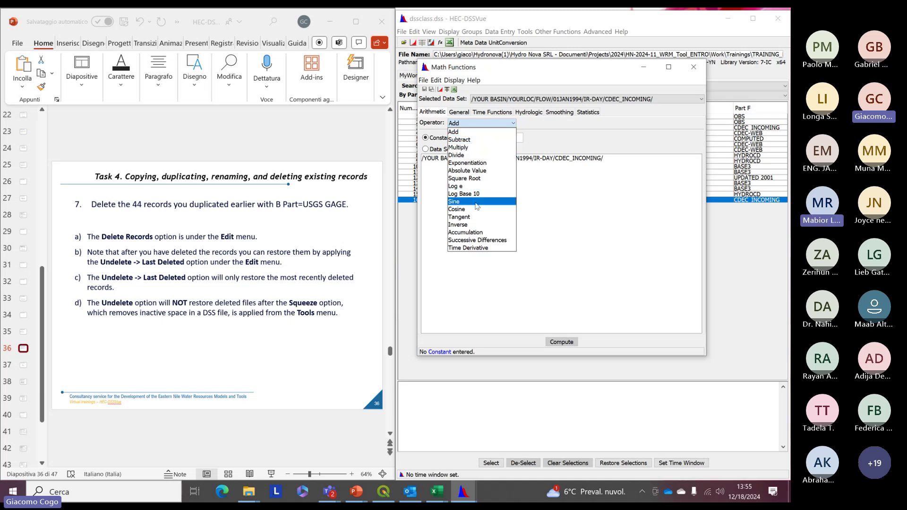
click(451, 133)
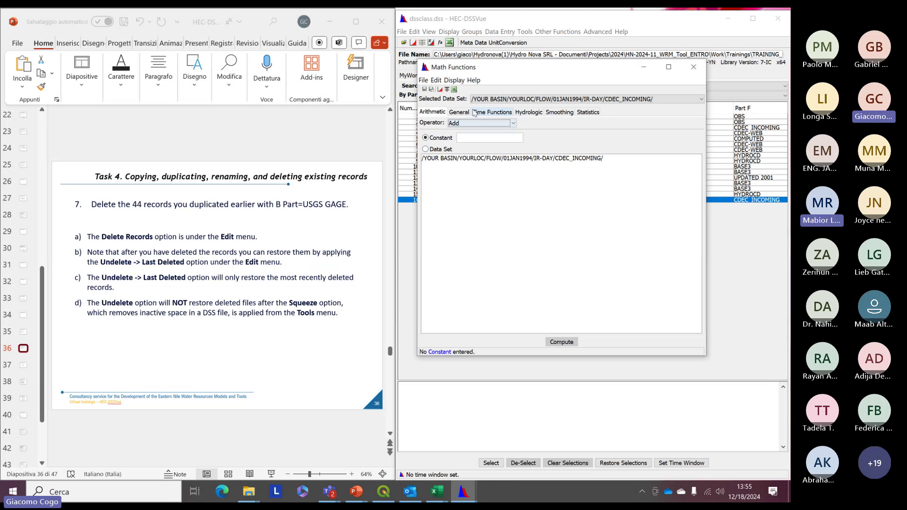
Step: Review the time function operators and the hydrologic, smoothing and statistics pages of Math Functions, and minimize the window without computing
click(474, 112)
click(520, 123)
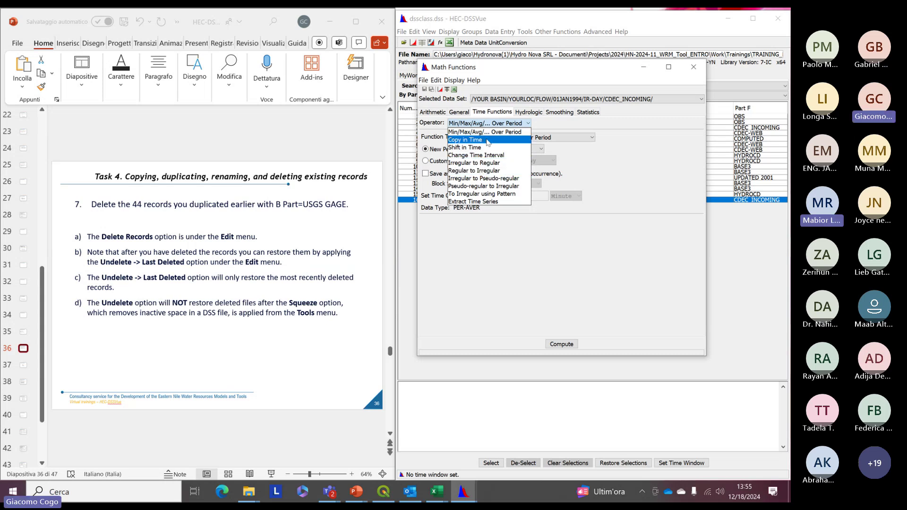
click(521, 115)
click(529, 115)
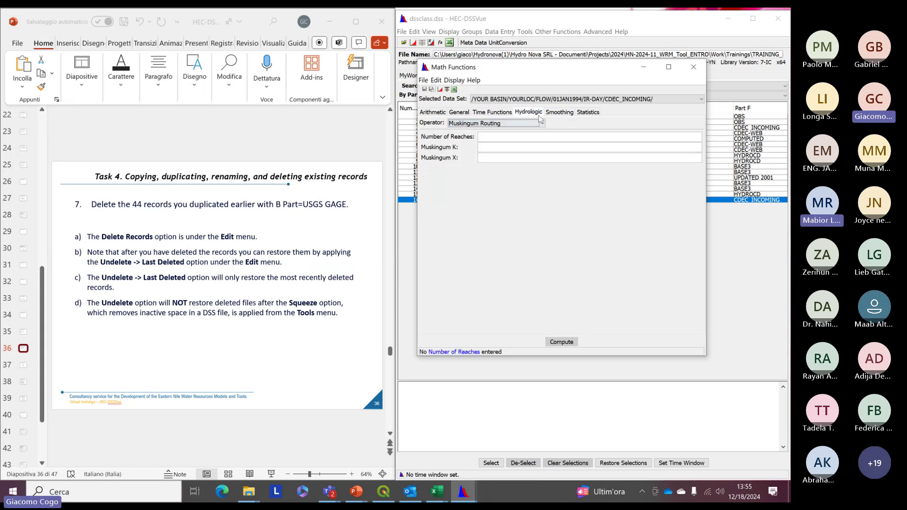
click(565, 115)
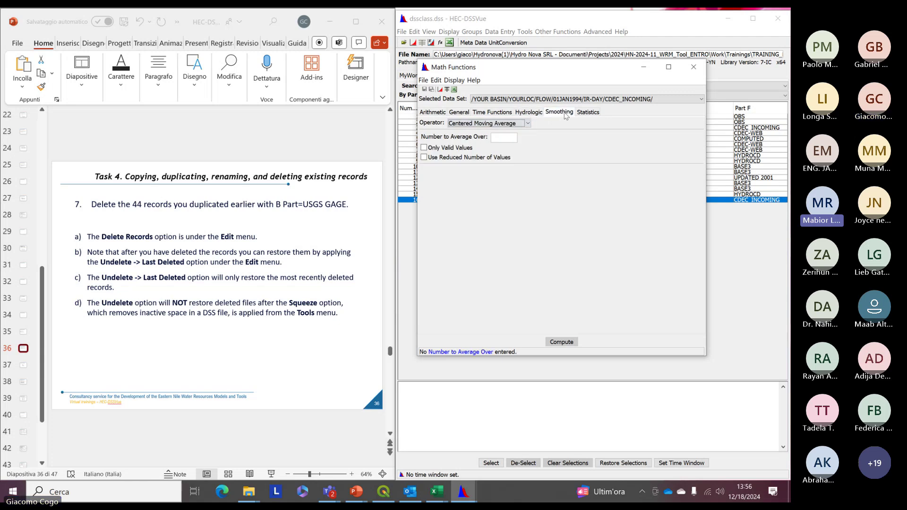
click(589, 113)
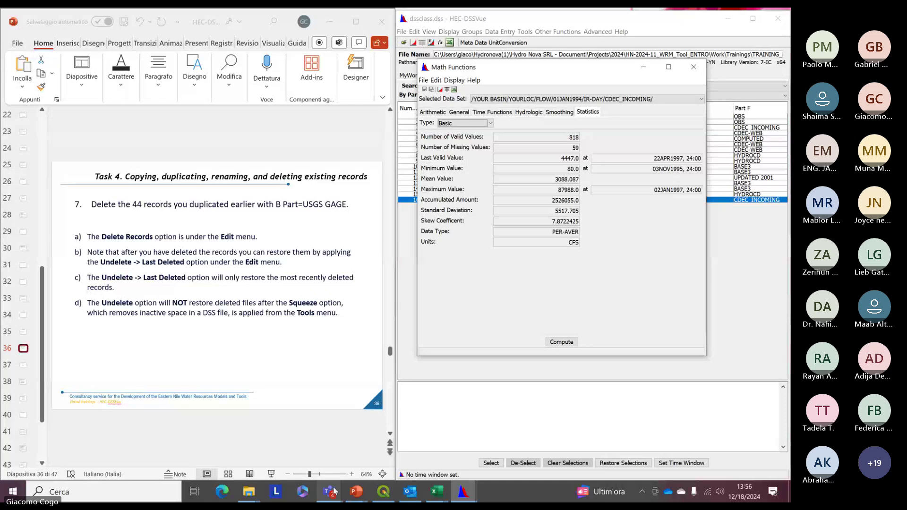
mouse_move(329, 491)
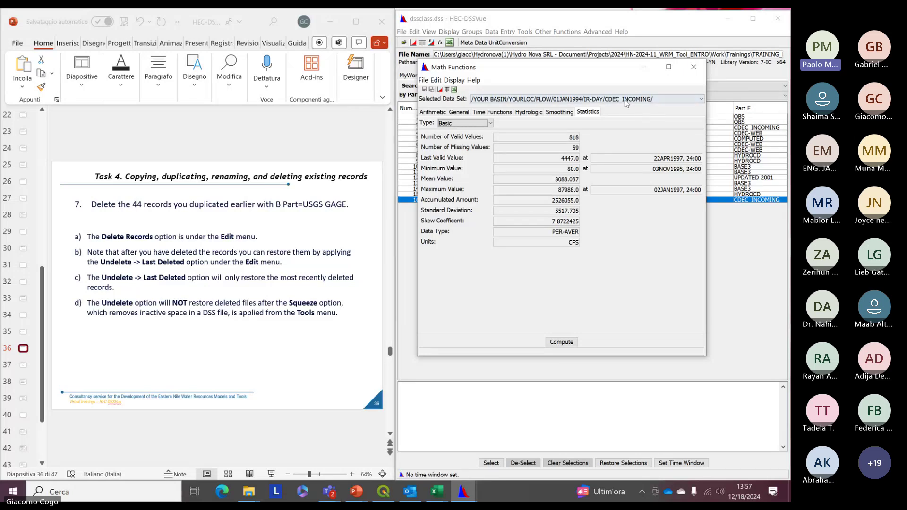
click(643, 68)
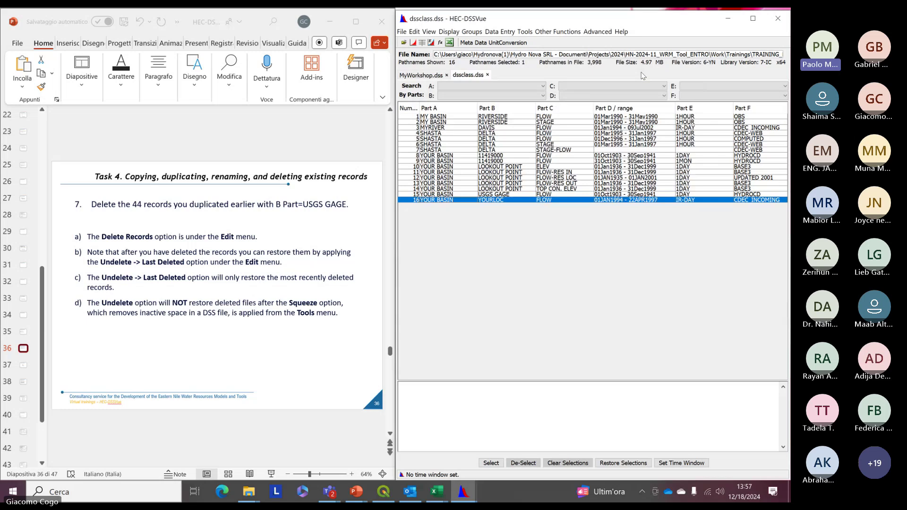